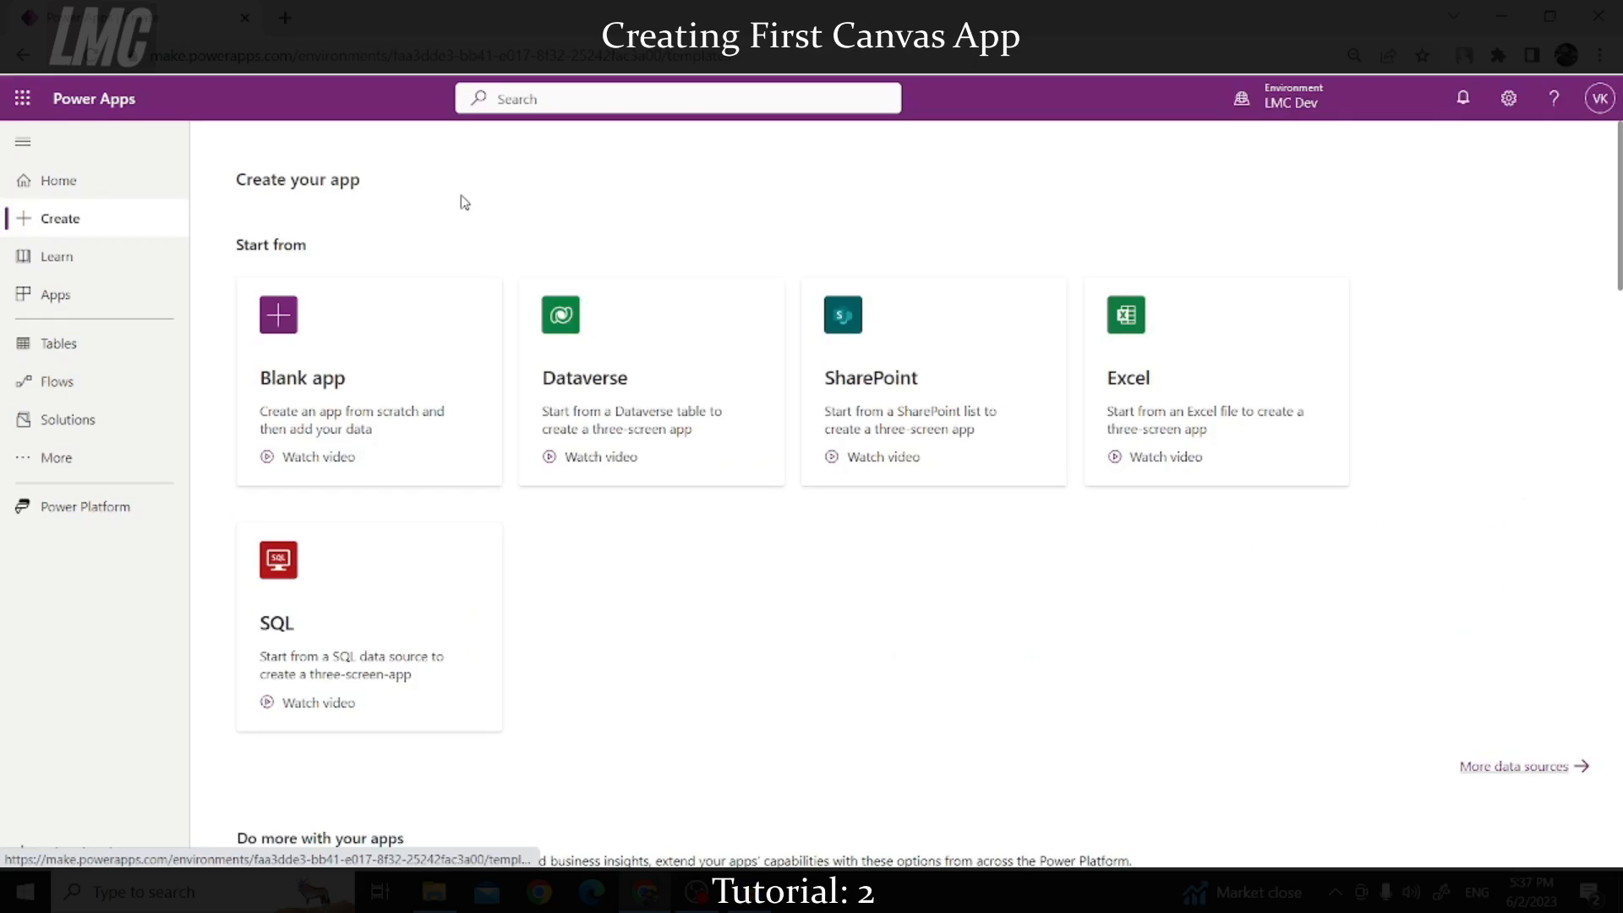
Step: Browse the templates on the Create page and start a new Blank app
scroll(499, 465, "down", 12)
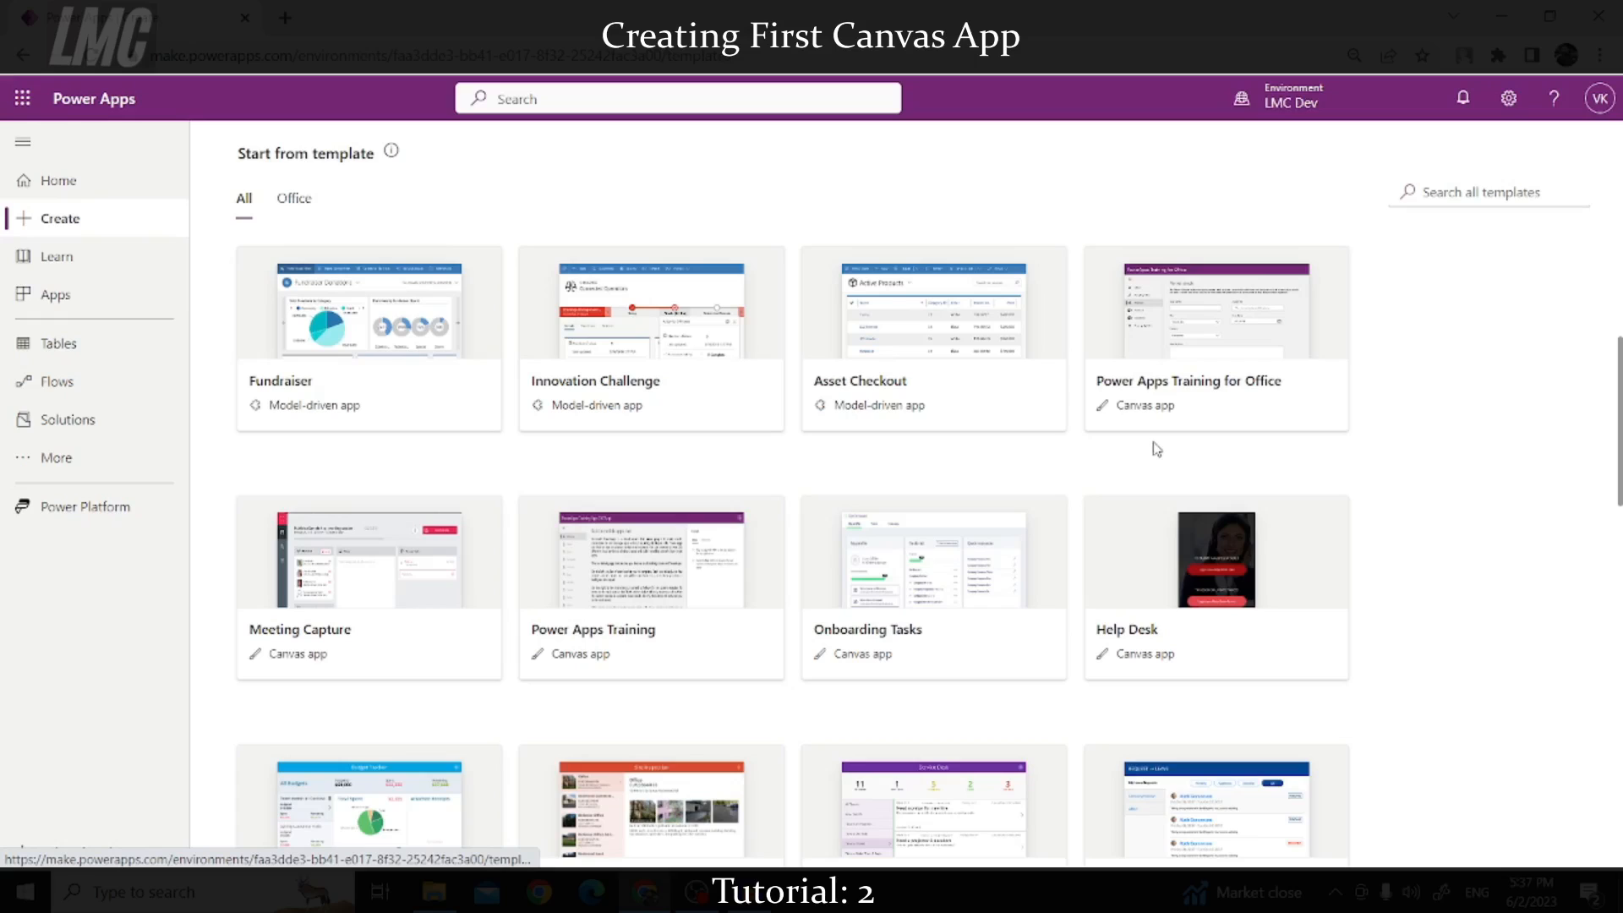
scroll(1154, 458, "up", 6)
scroll(1154, 458, "up", 5)
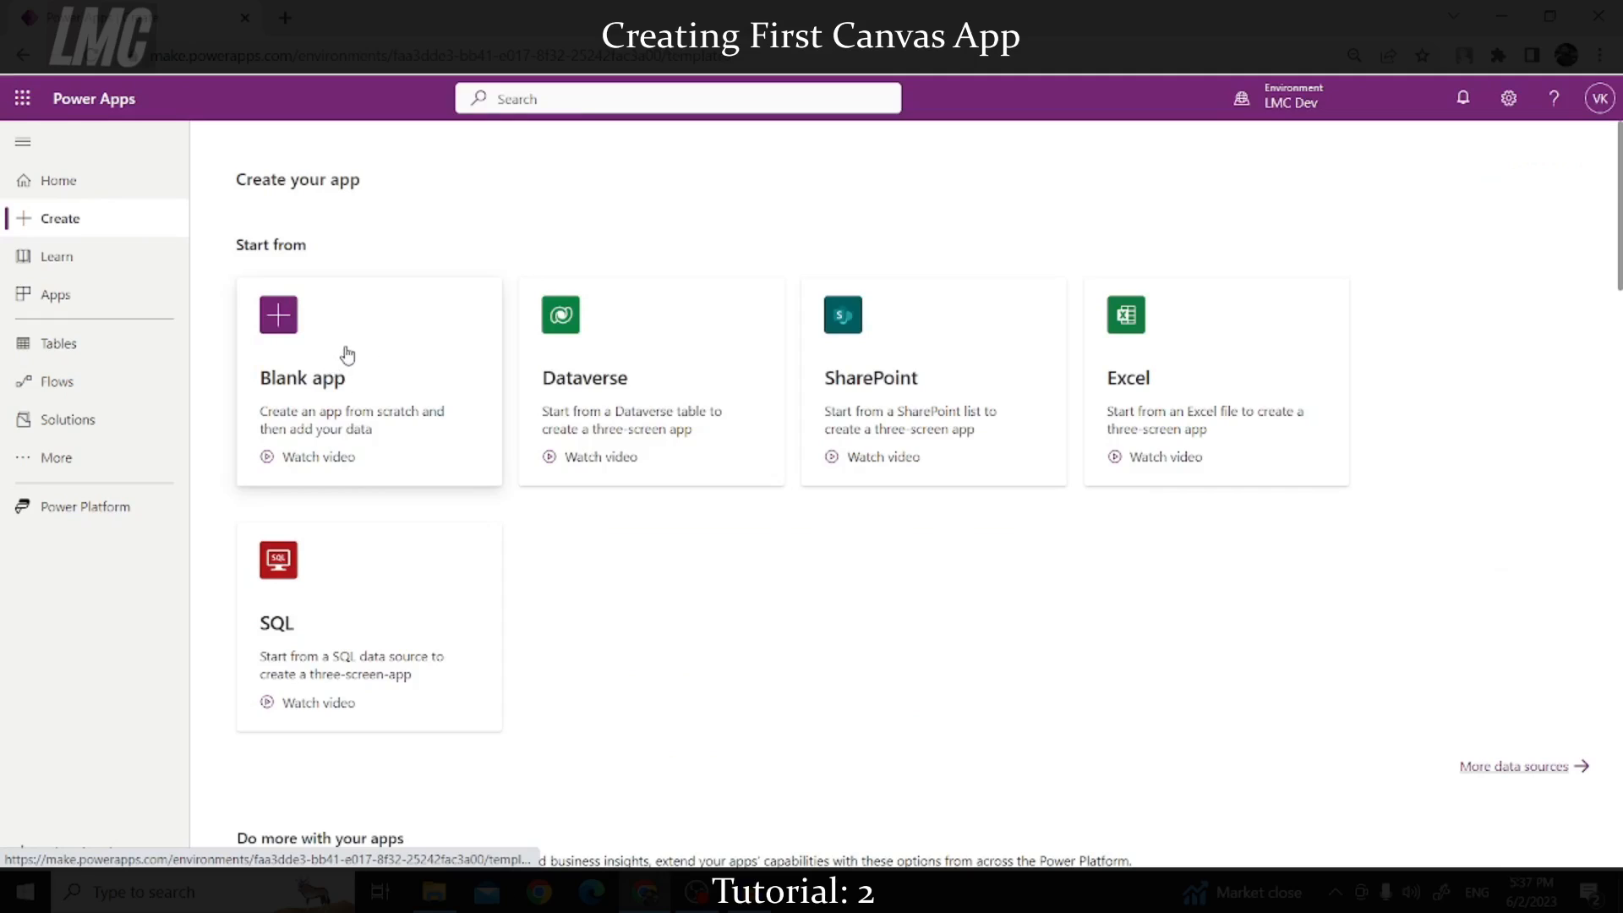
left_click(346, 355)
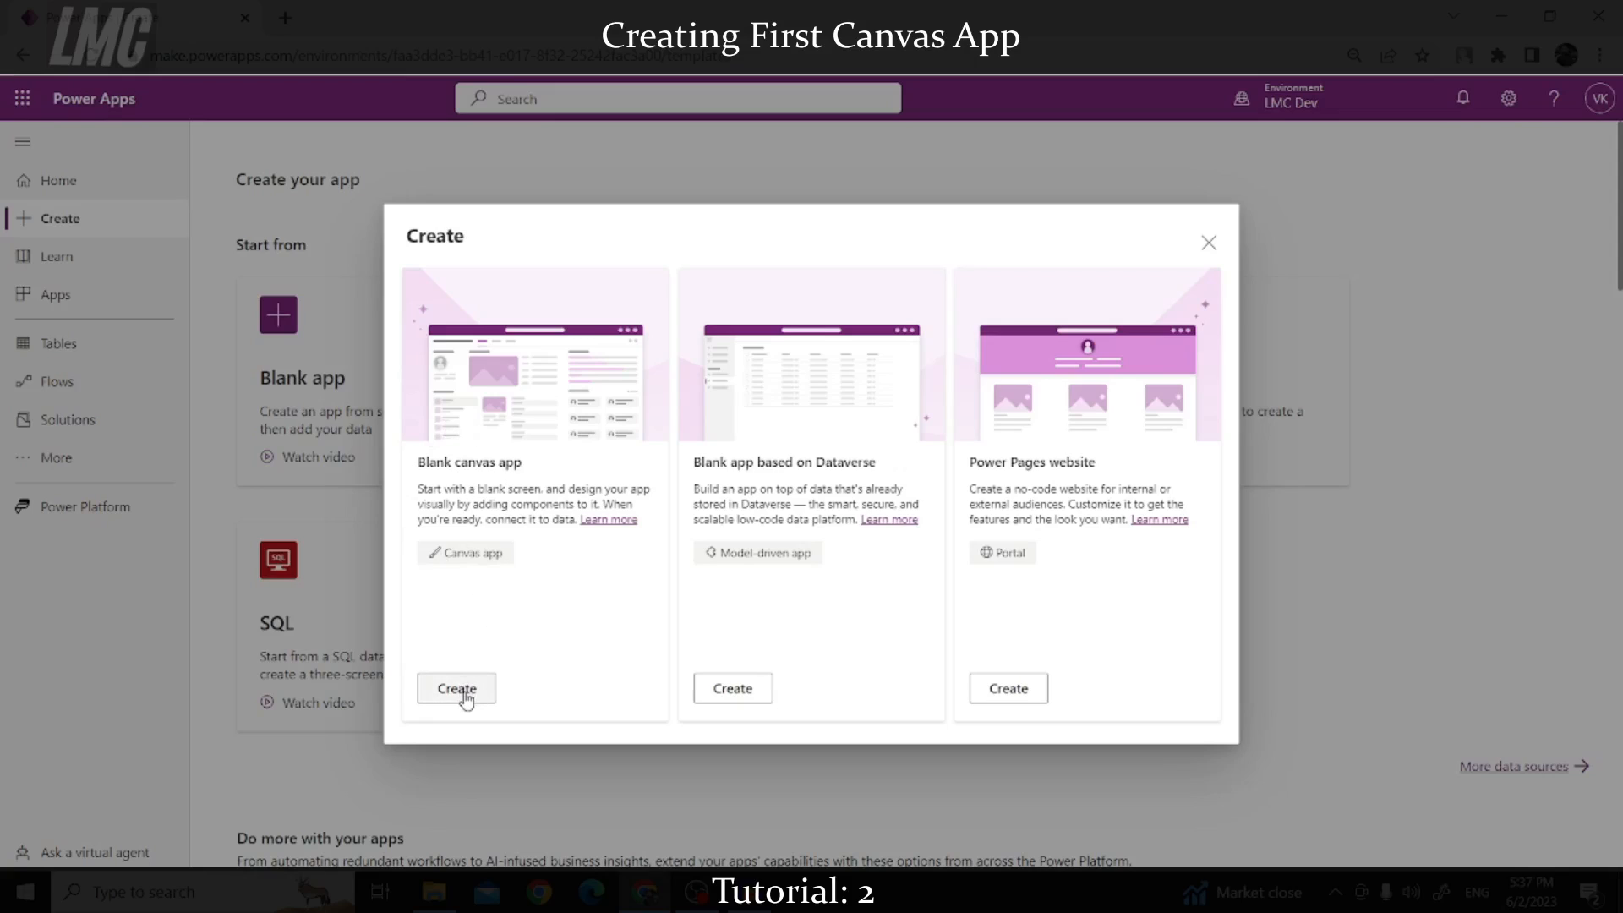
Step: Choose Blank canvas app, name it 'Demo App', and keep the Tablet format
left_click(456, 688)
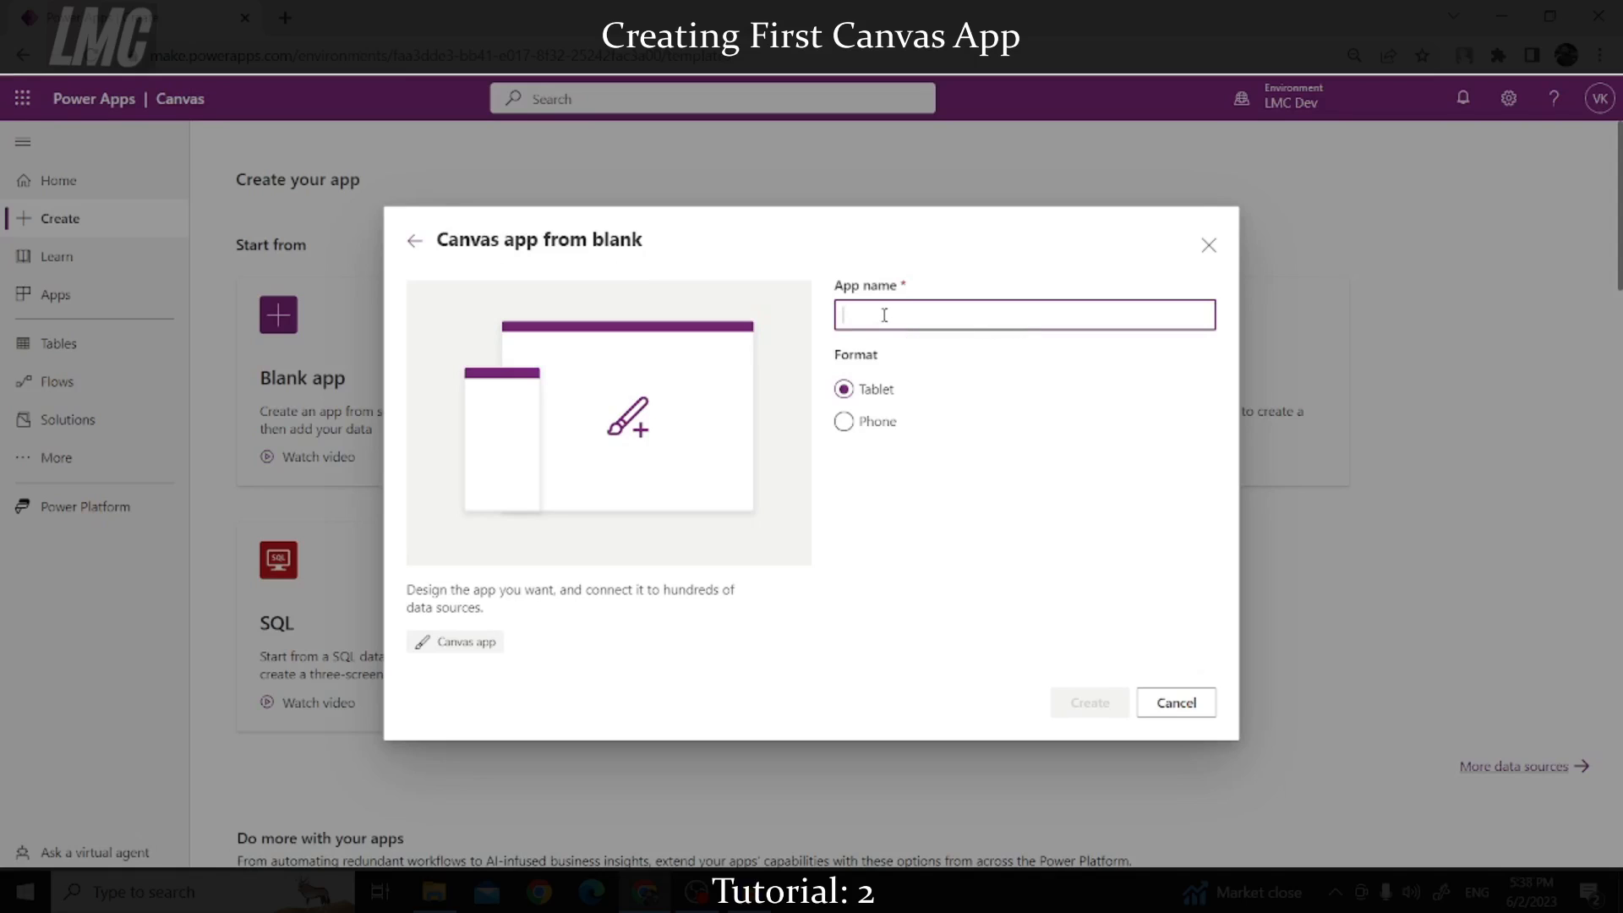
type("M")
key("BackSpace")
key("BackSpace")
key("BackSpace")
key("BackSpace")
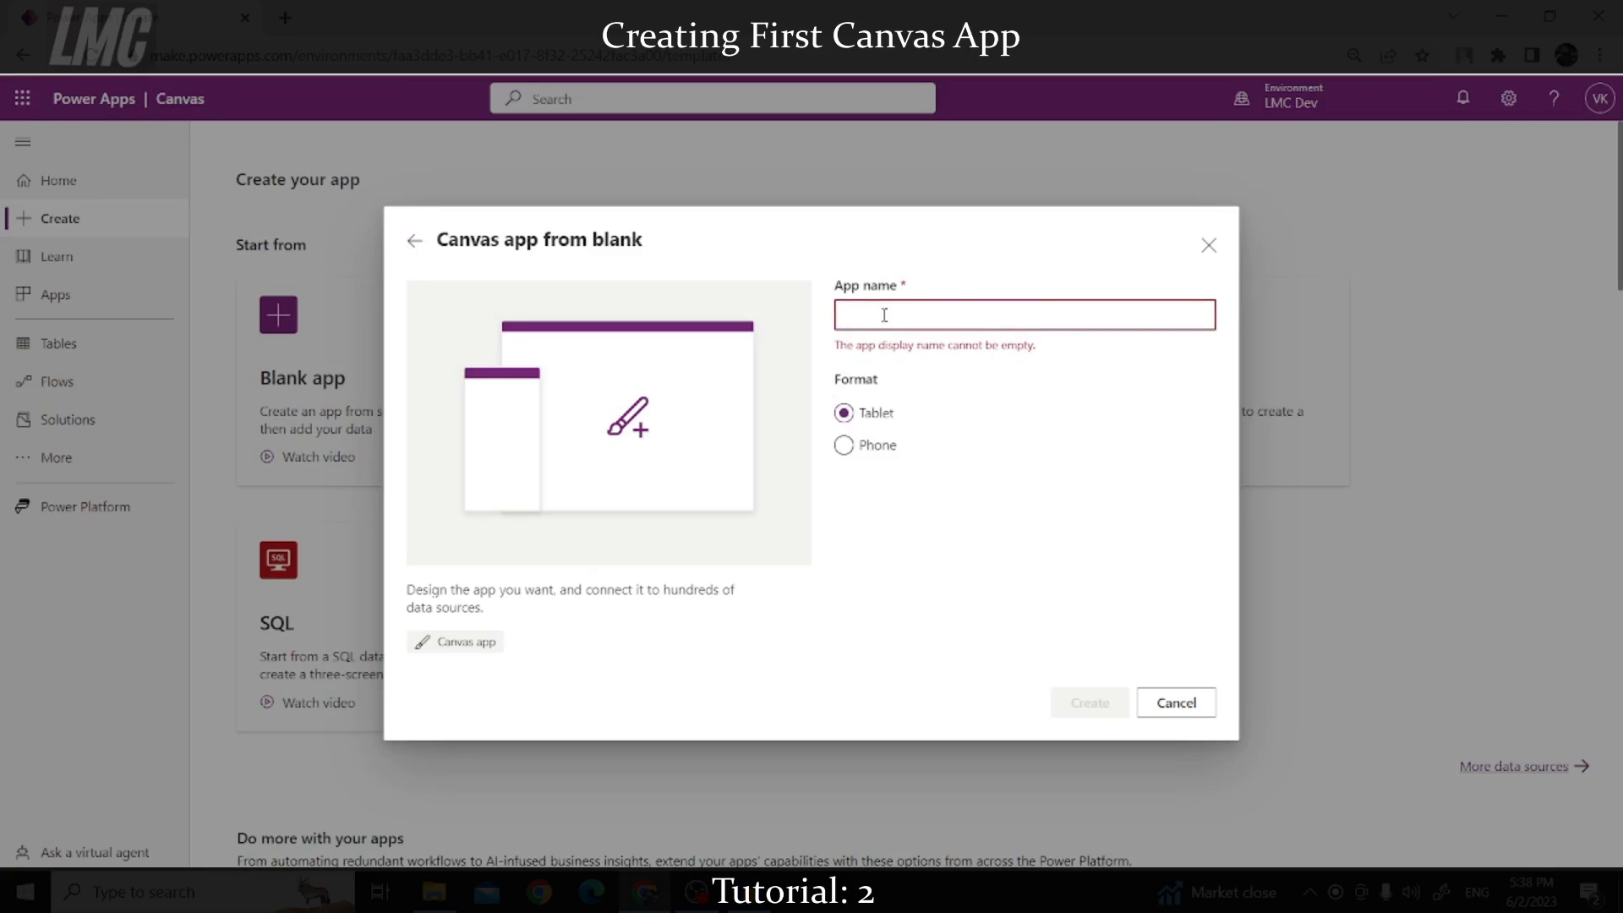
type("De")
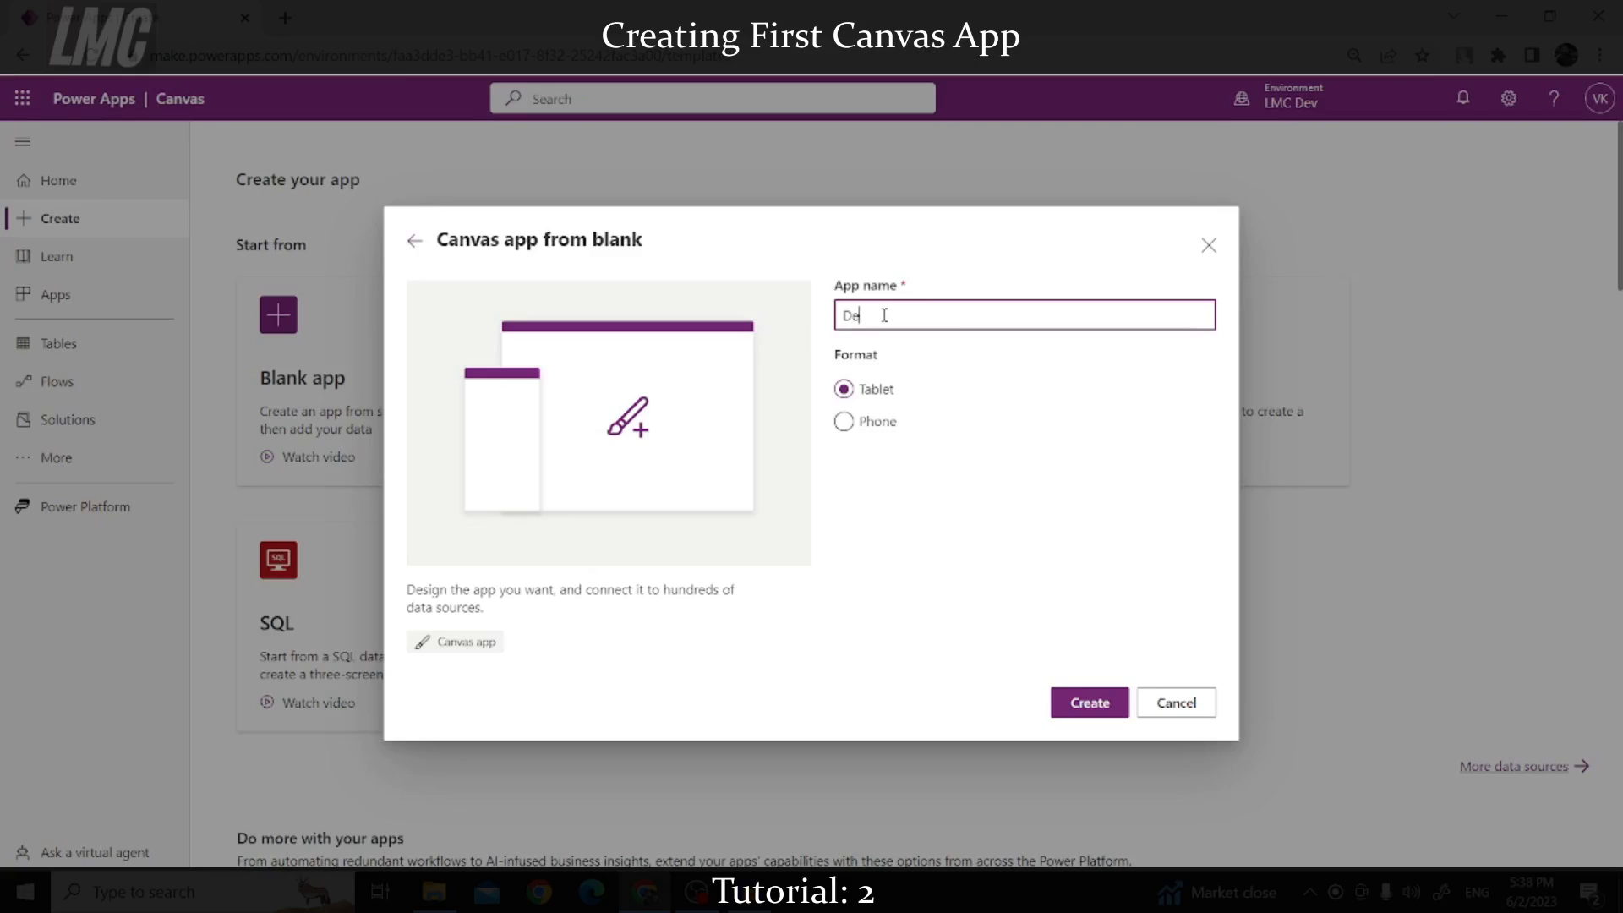
type("mo APp")
left_click(877, 427)
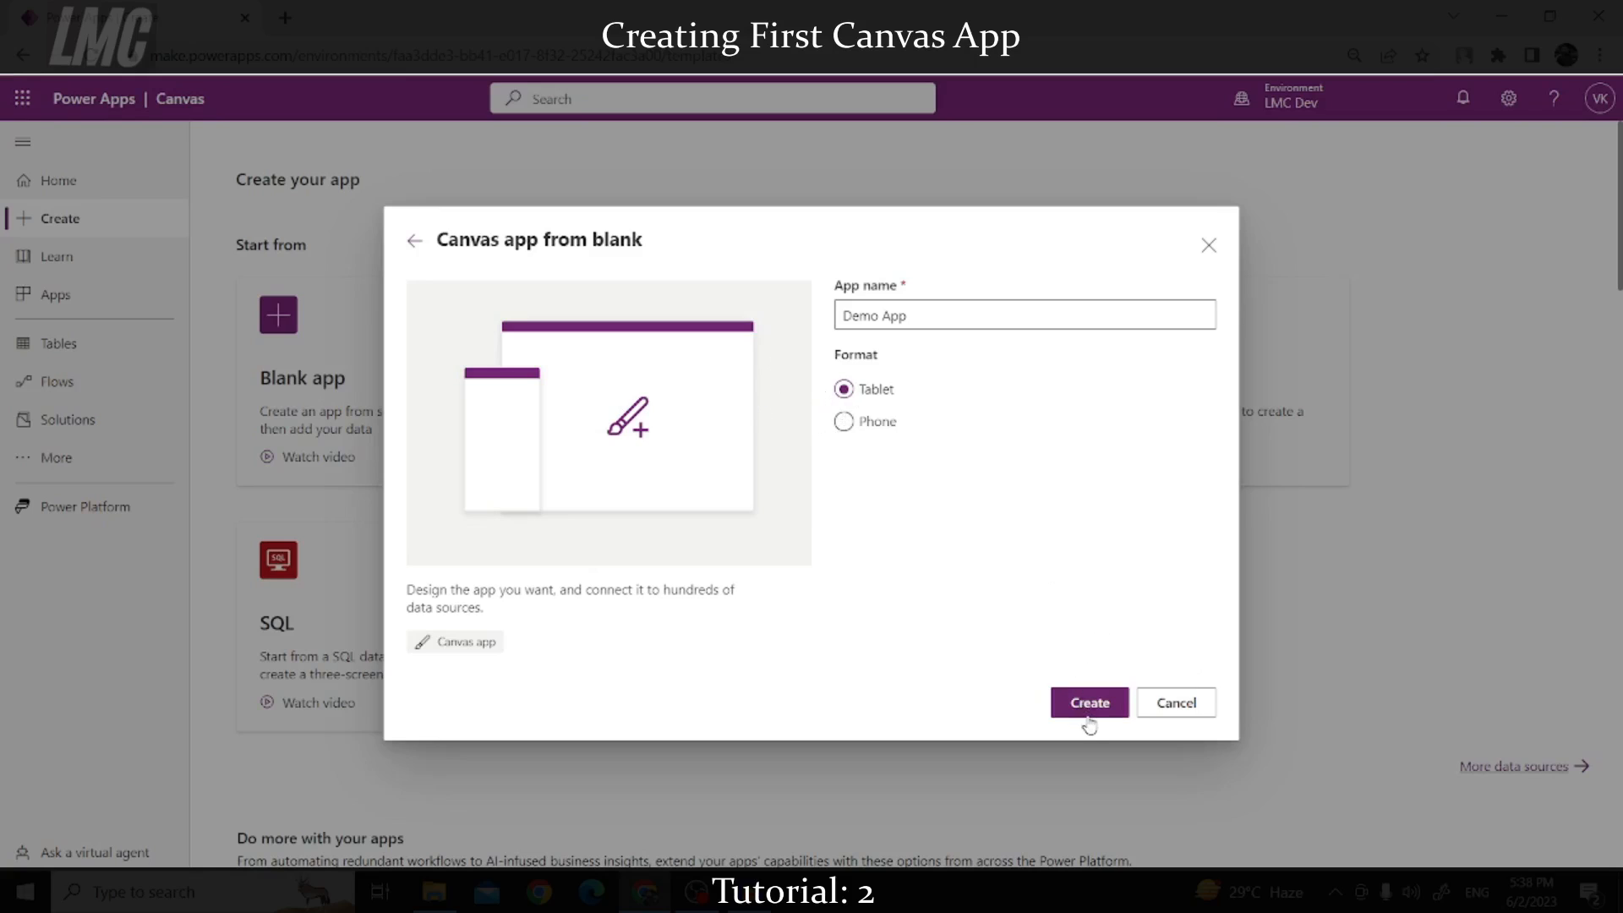
Step: Create the app and, once Studio loads, show the Data pane from the expanded left rail
left_click(1090, 704)
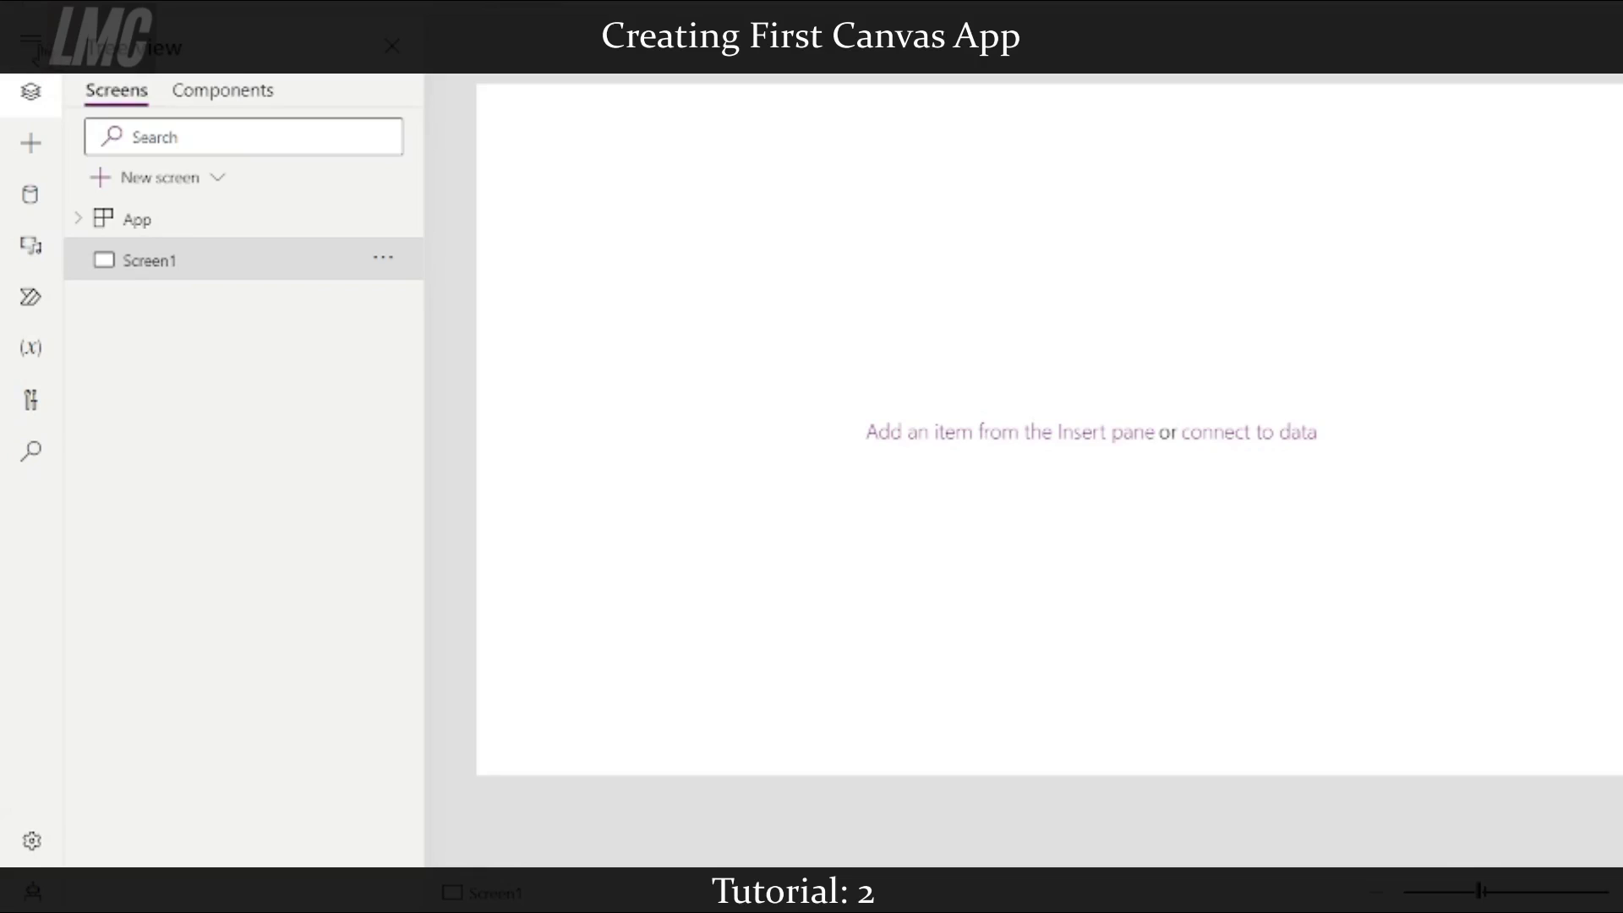
left_click(31, 38)
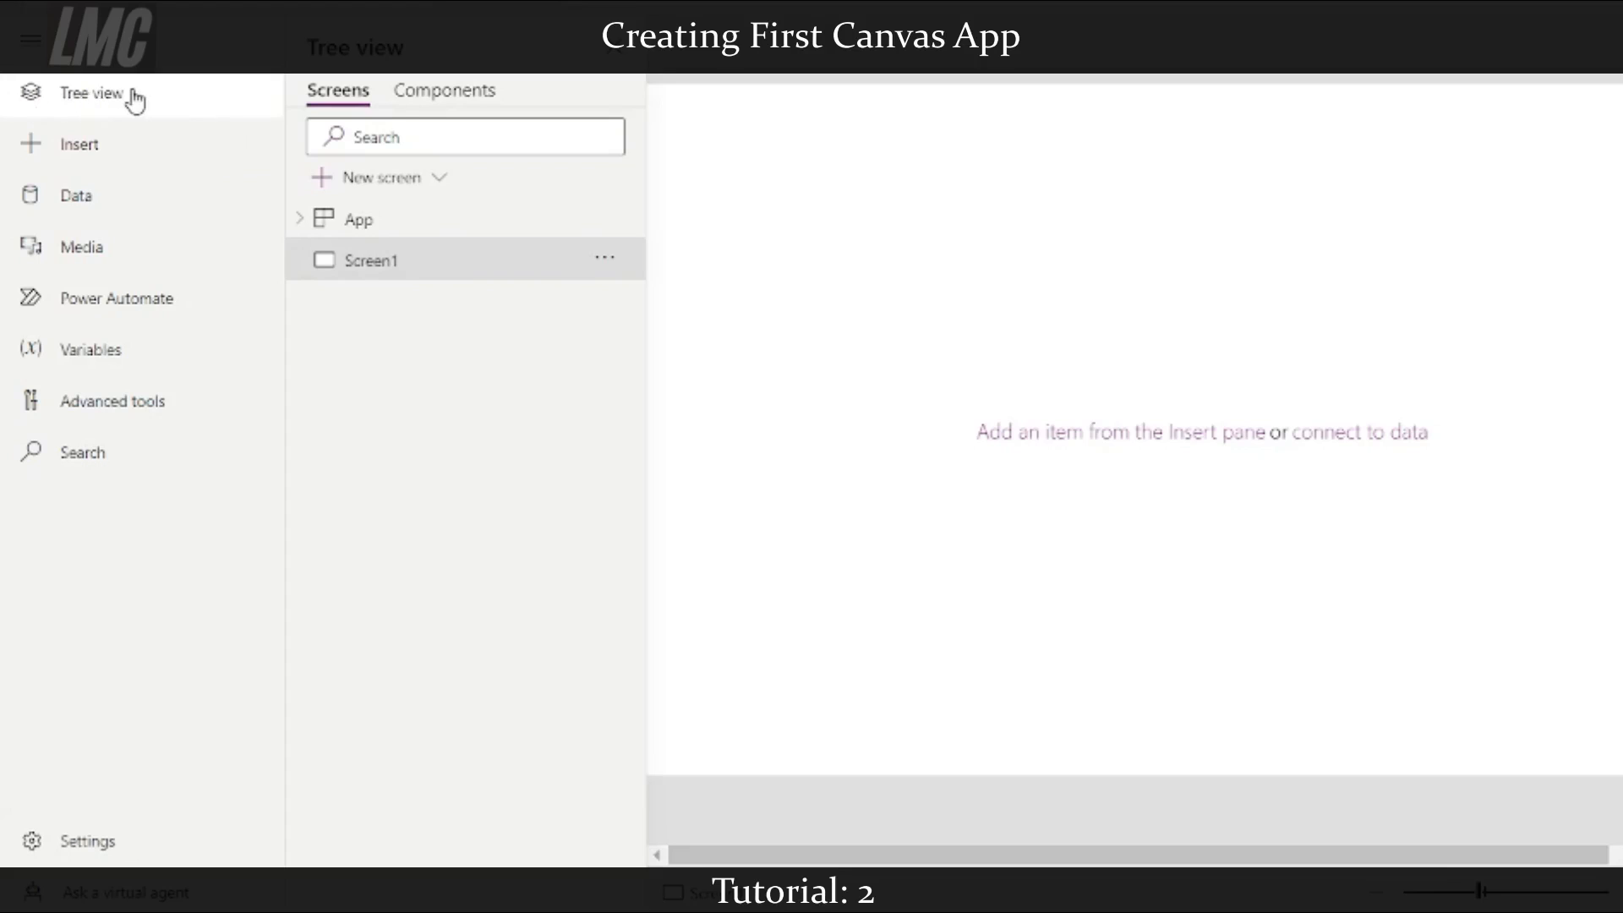
left_click(128, 156)
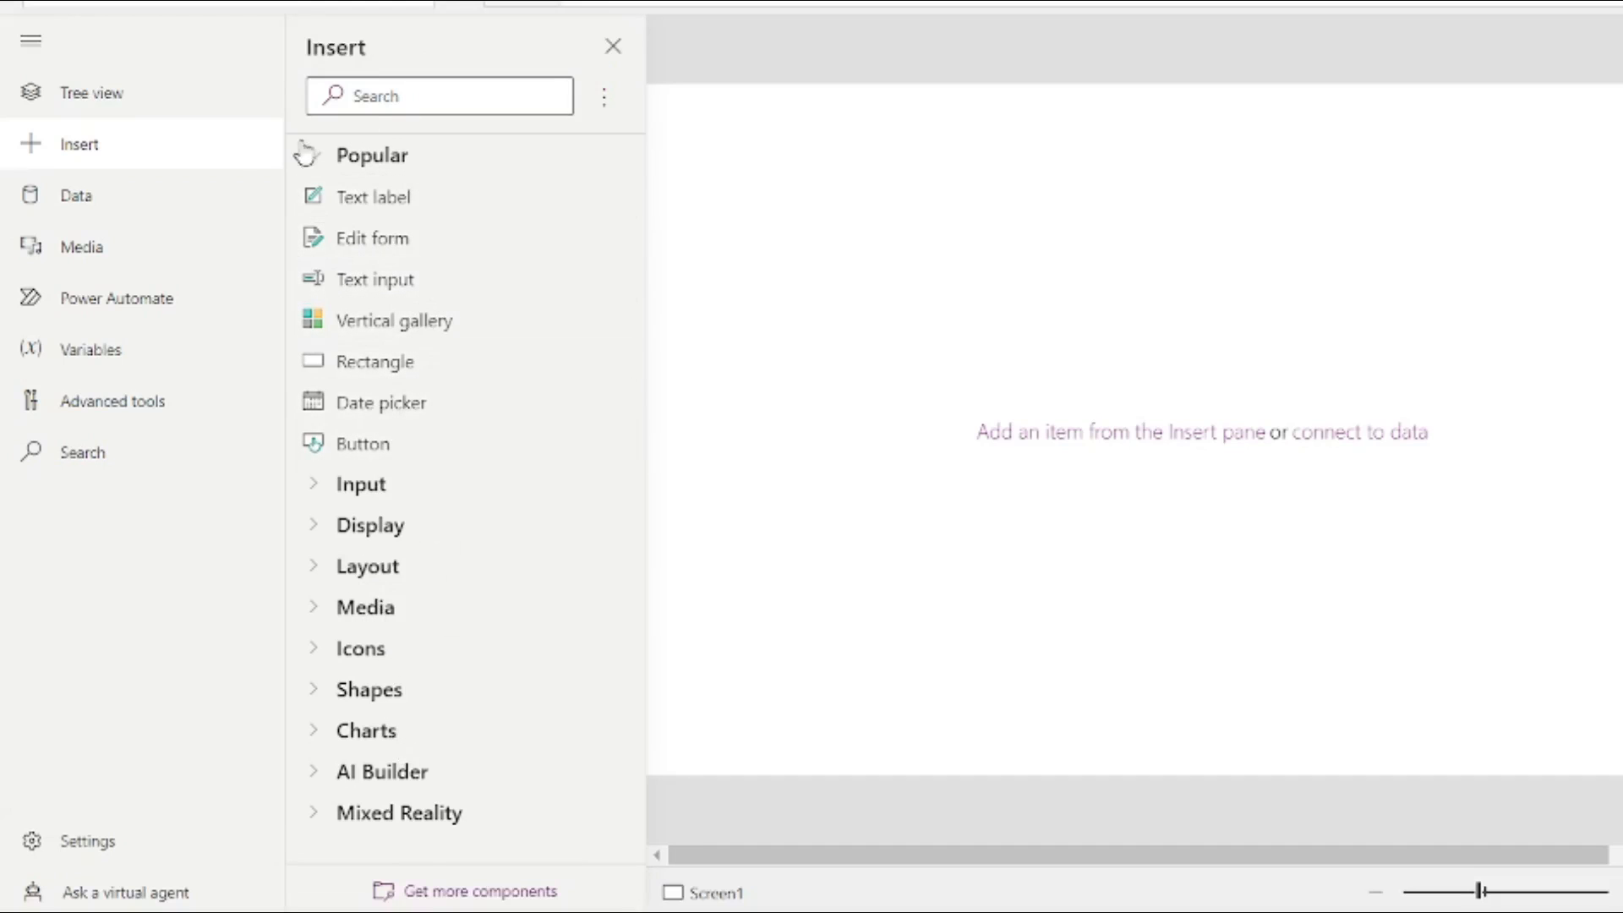
left_click(131, 206)
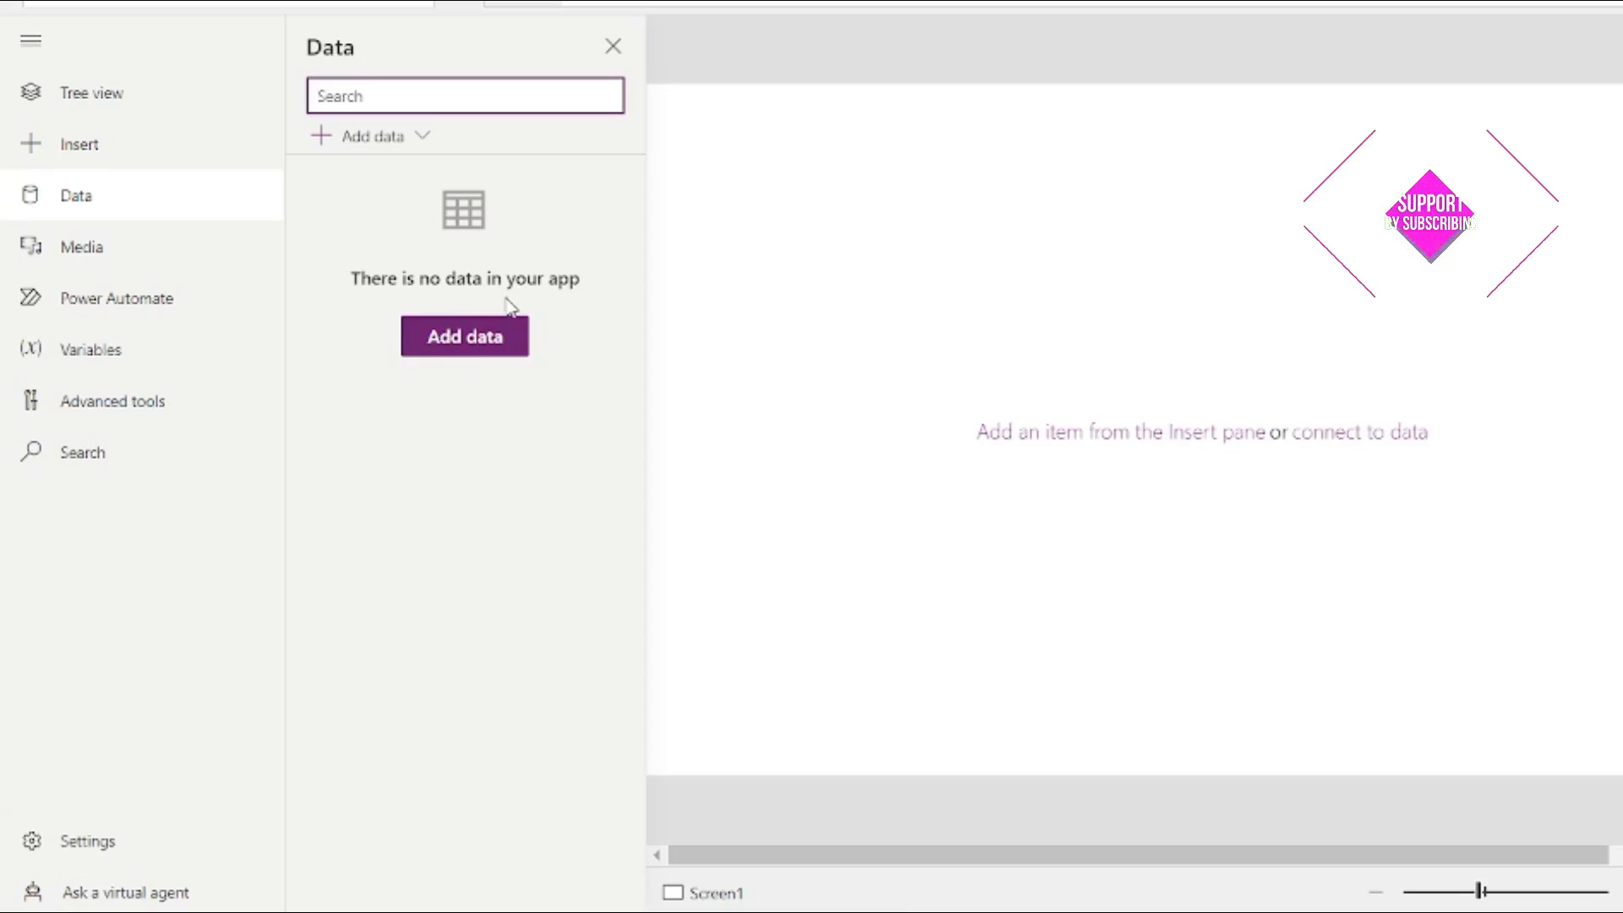
Step: Browse all connectors under Add data, then close the chooser and Data pane without adding any
left_click(499, 340)
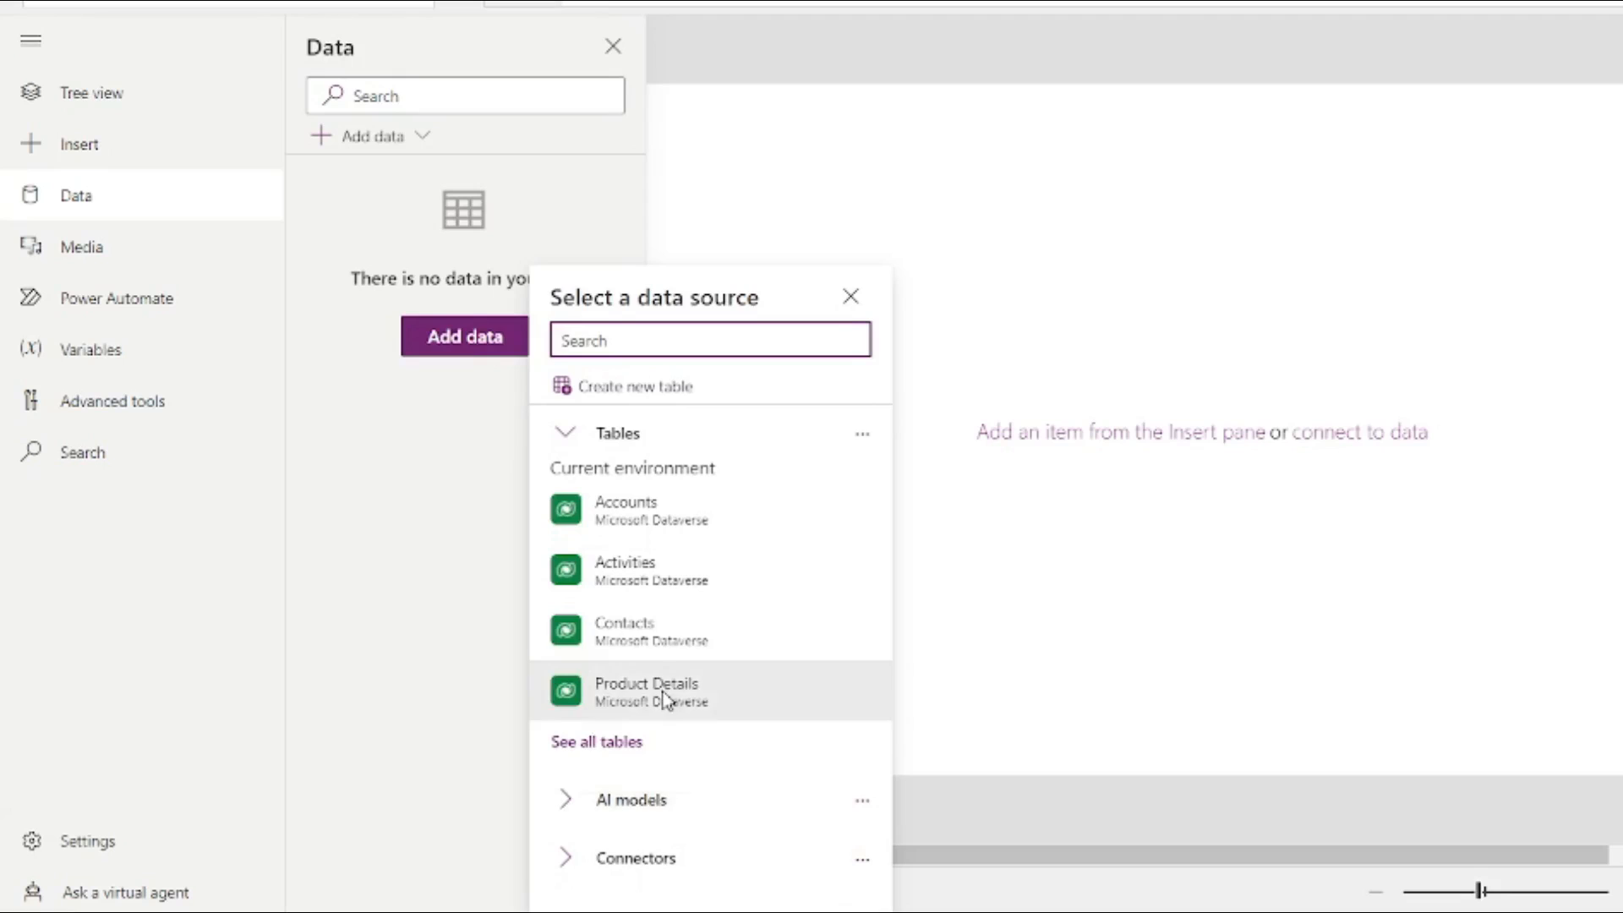
left_click(565, 857)
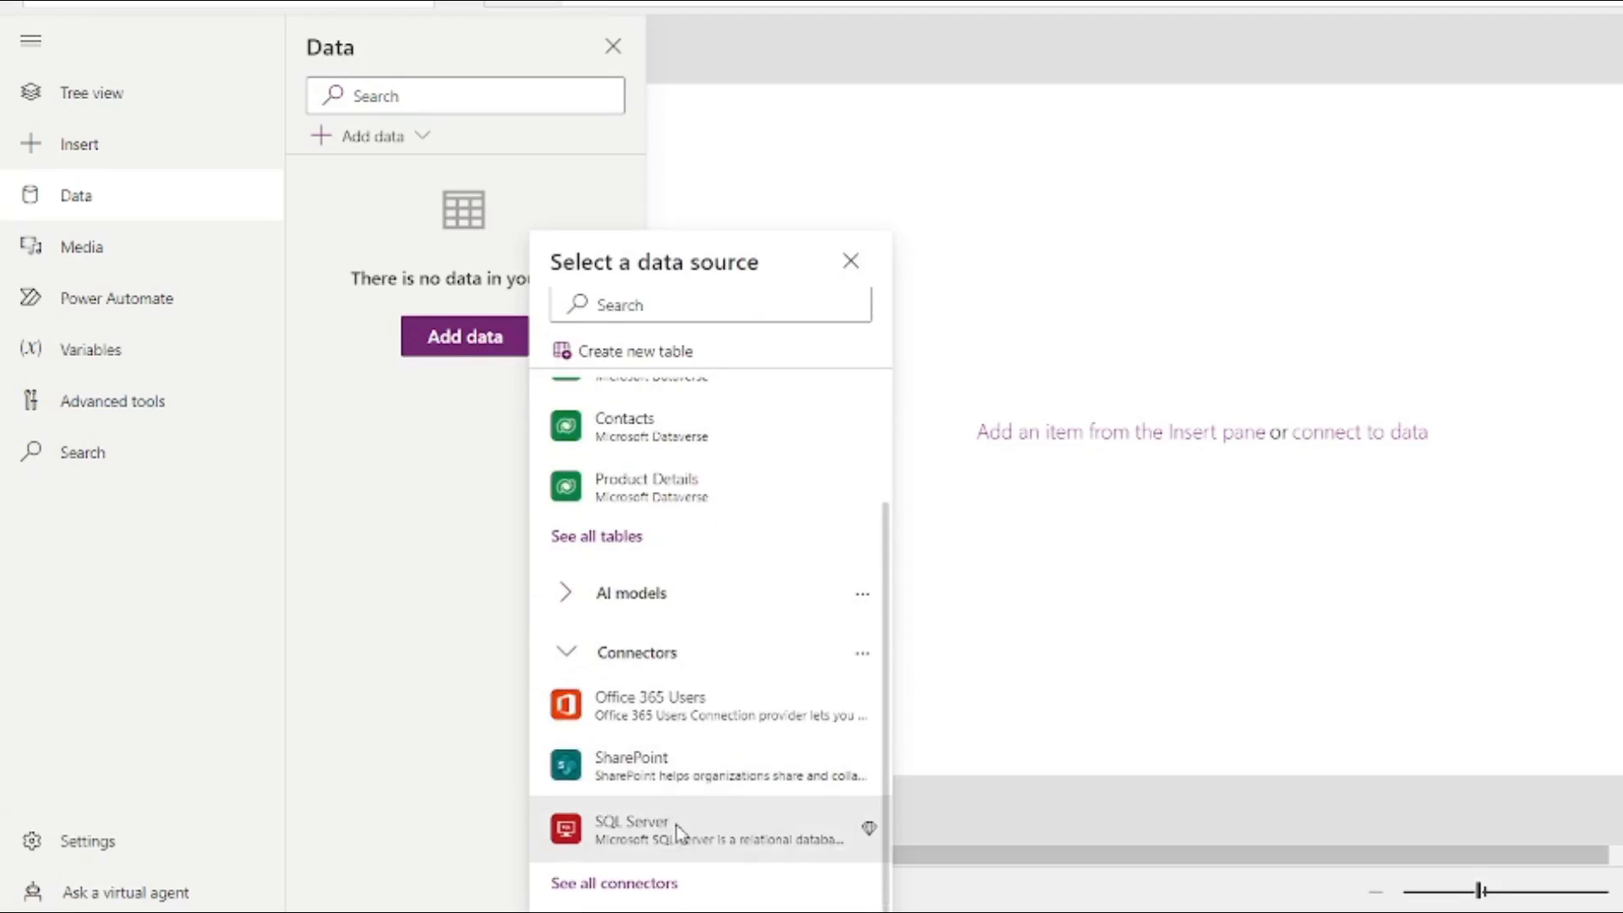
left_click(630, 882)
scroll(632, 517, "down", 5)
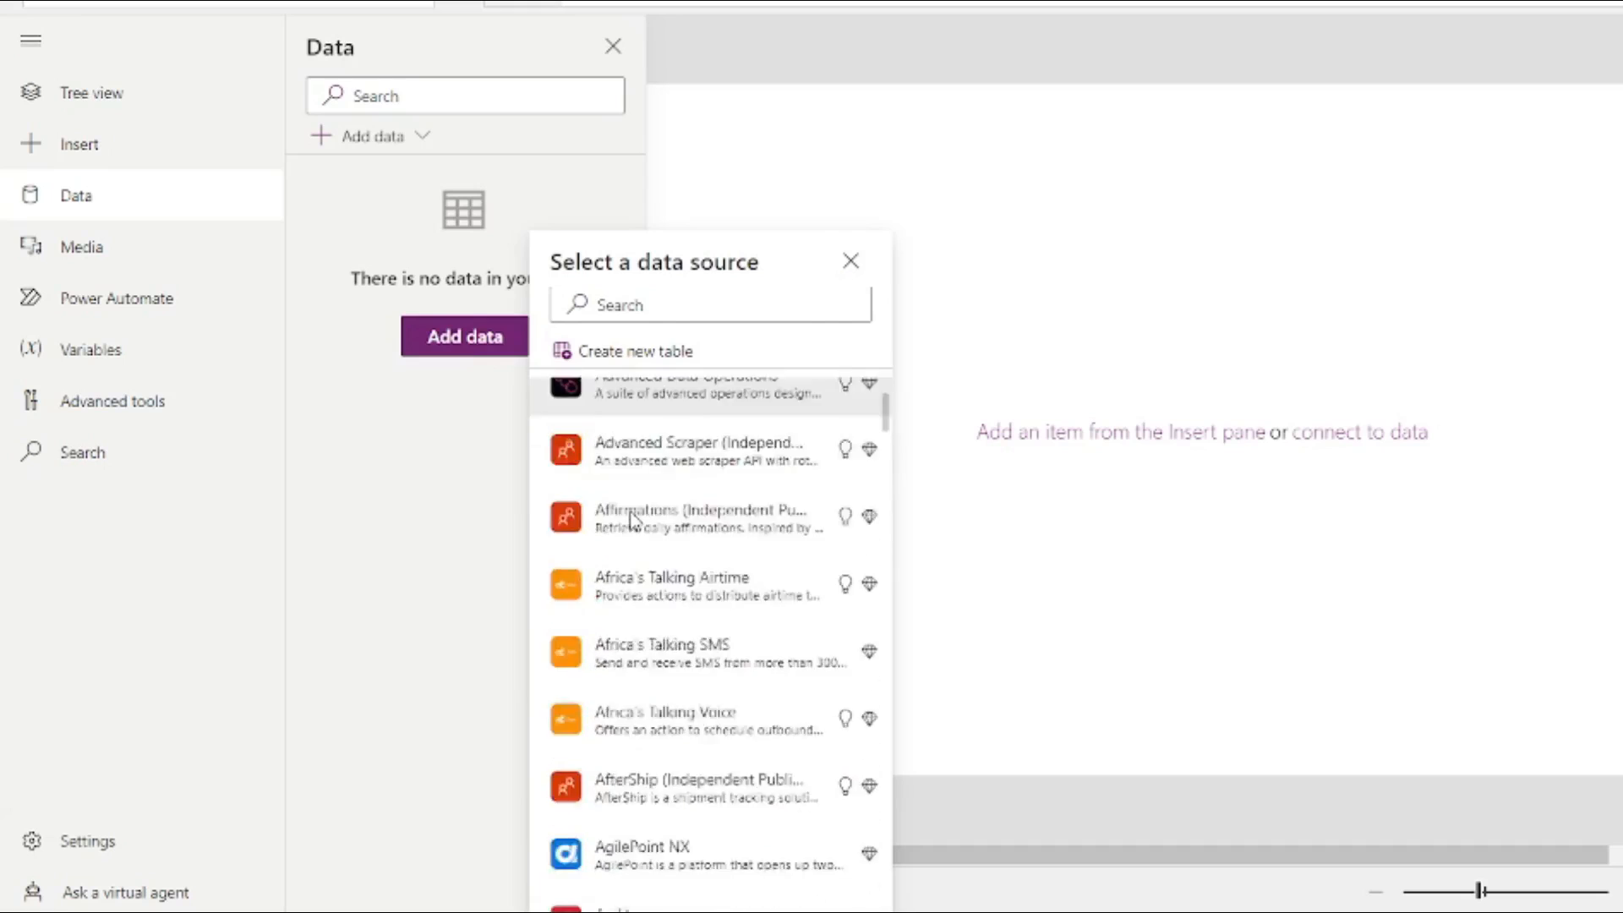
scroll(633, 520, "down", 20)
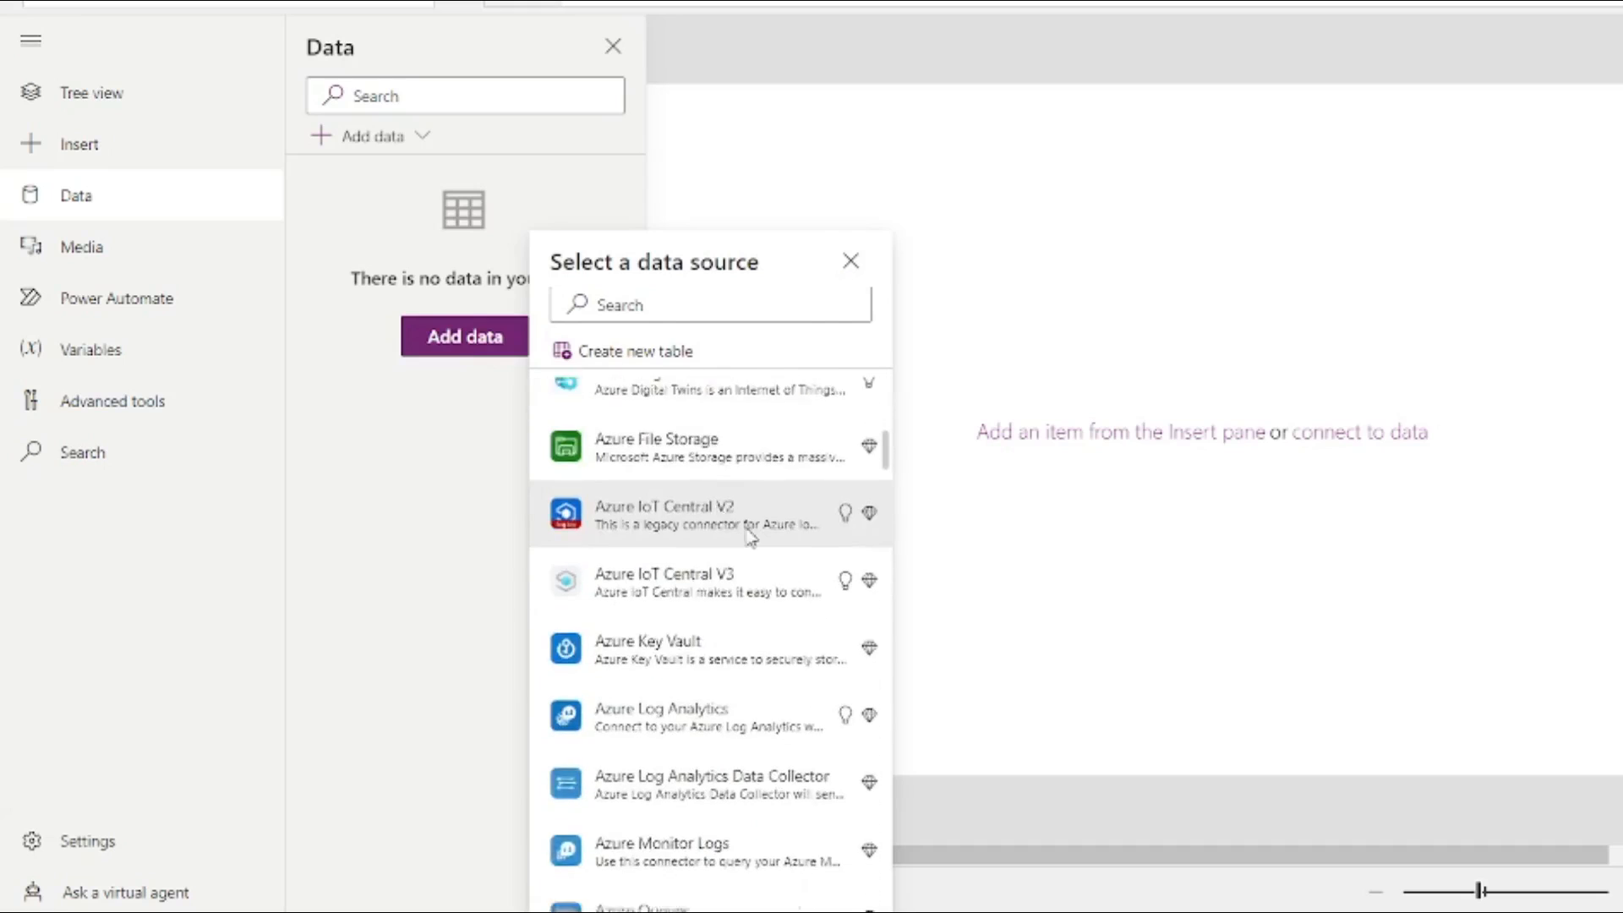
scroll(751, 534, "down", 5)
left_click_drag(884, 464, 891, 387)
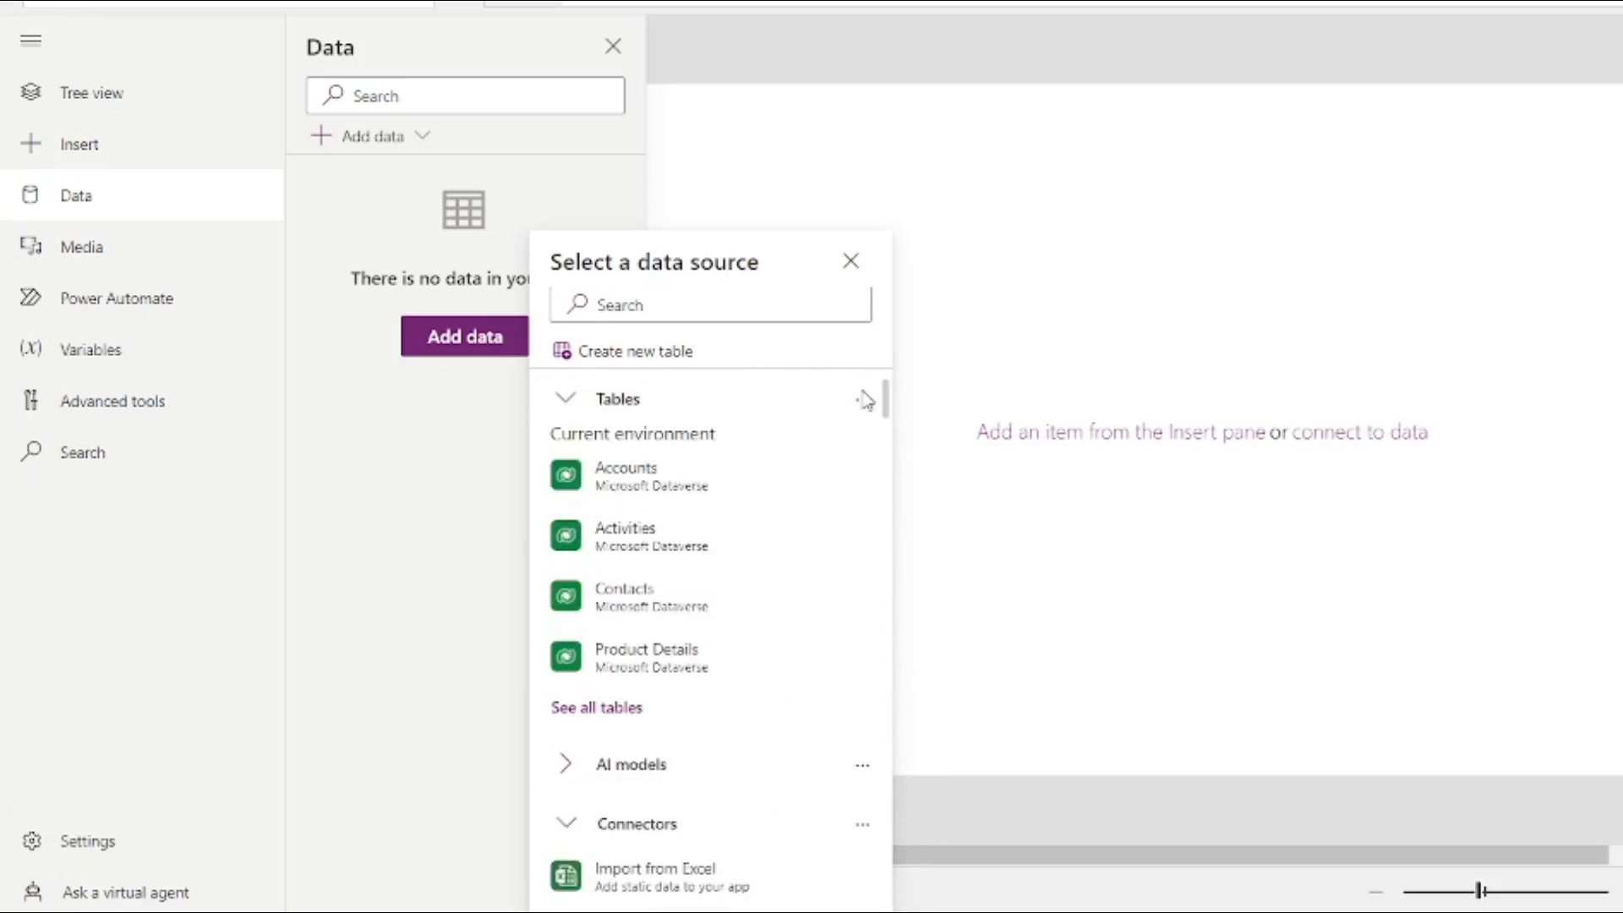
left_click(369, 507)
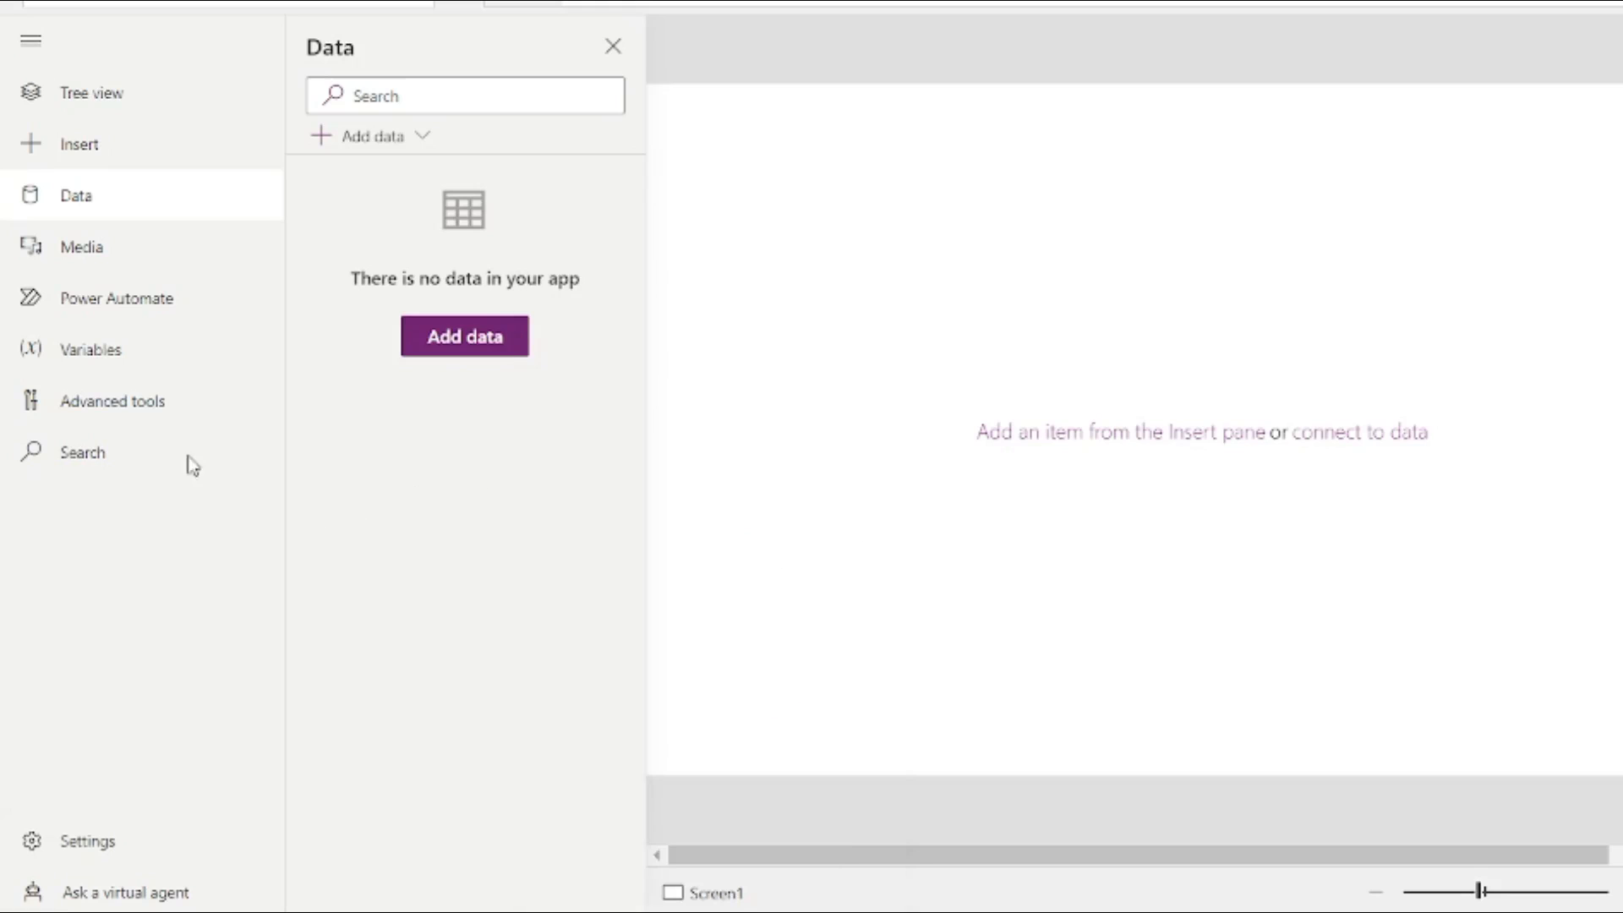
left_click(614, 47)
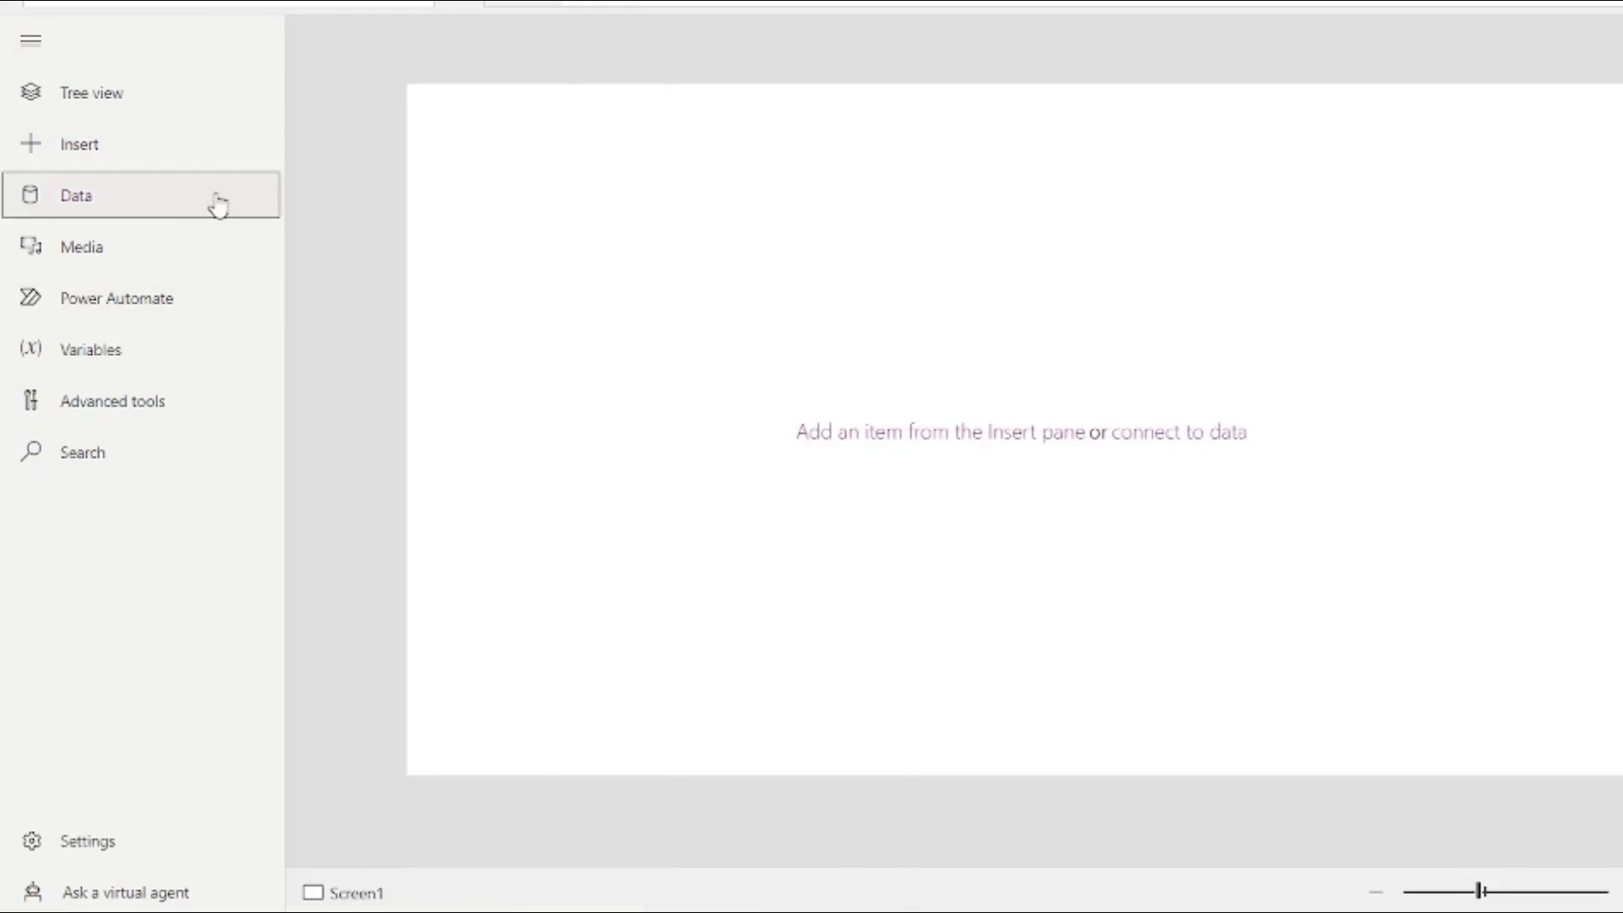
Step: Look through the Media, Power Automate, Variables, Advanced tools and Search panels, ending on Tree view
left_click(161, 250)
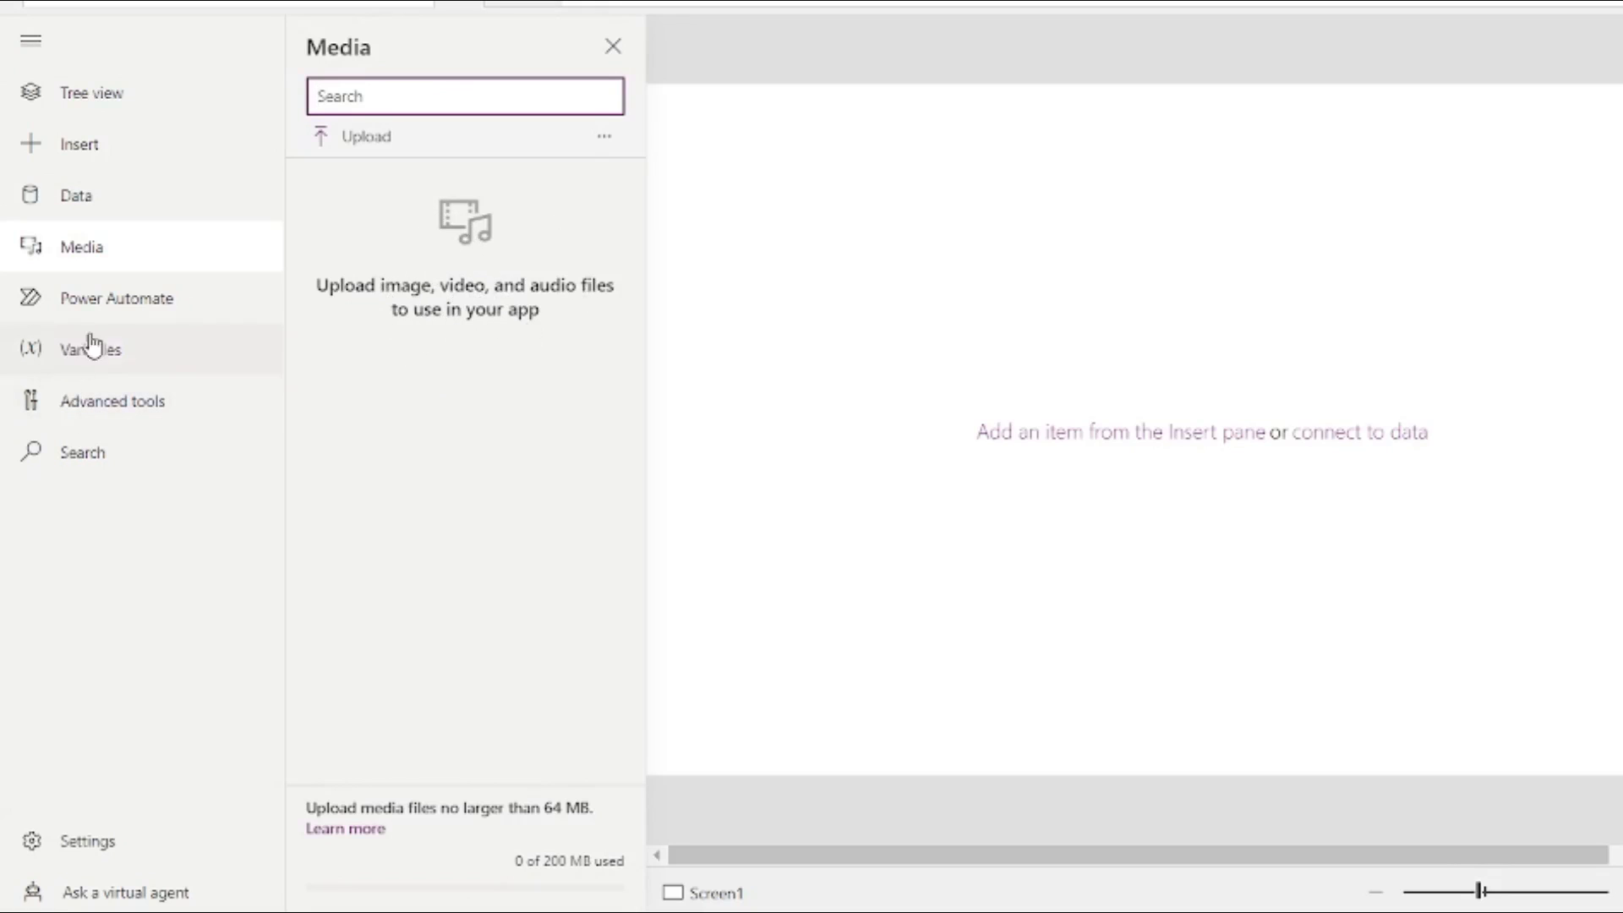
left_click(185, 311)
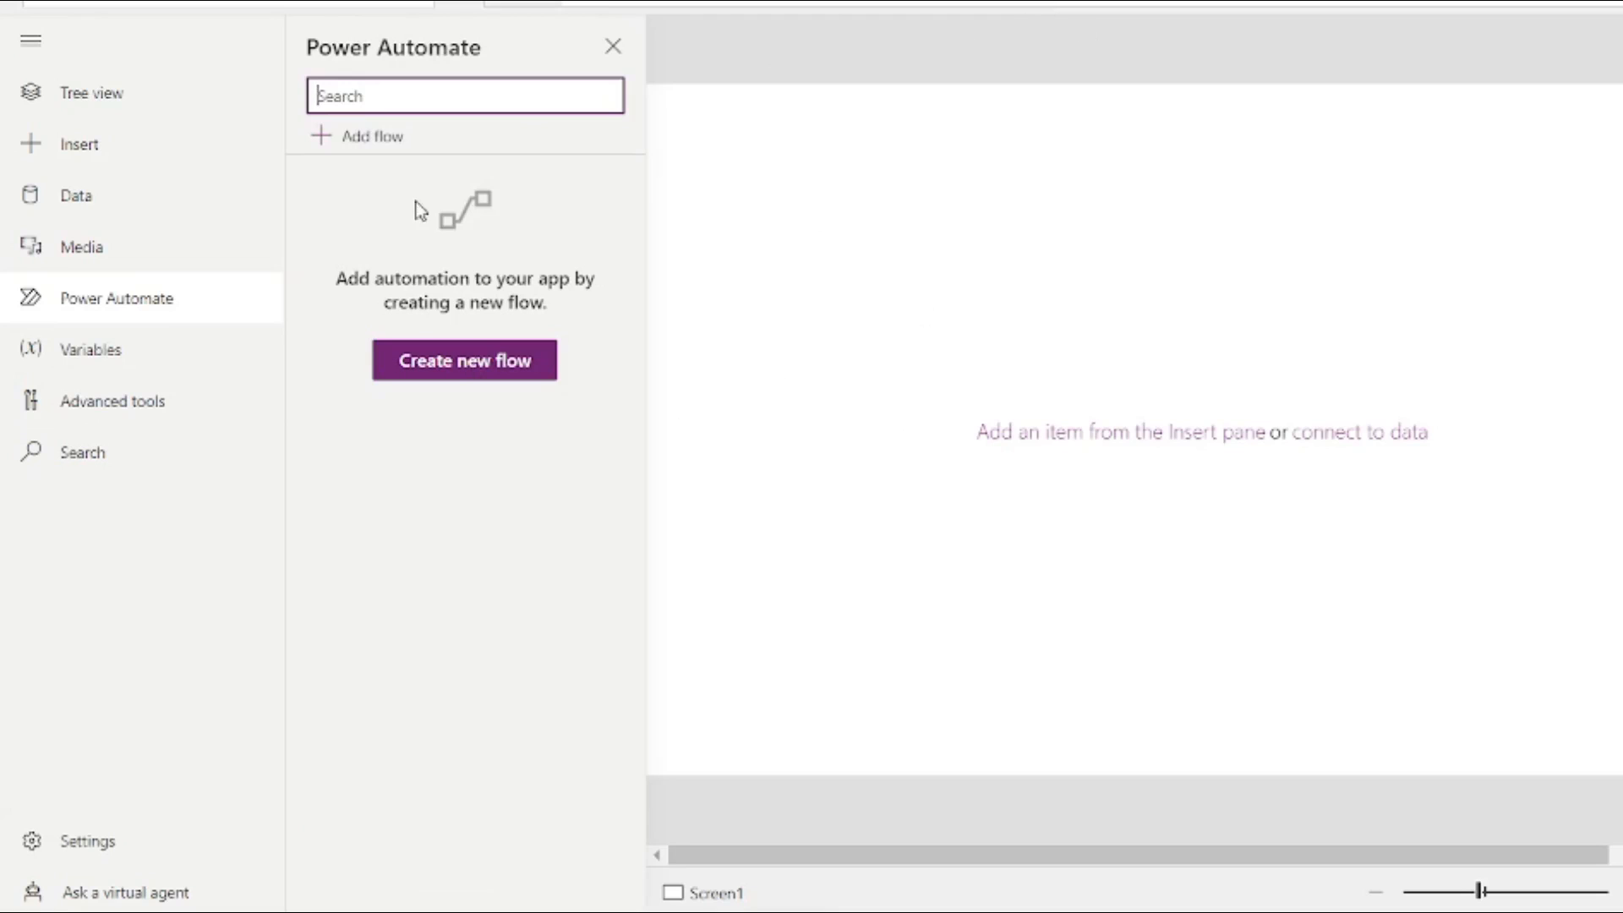
left_click(82, 372)
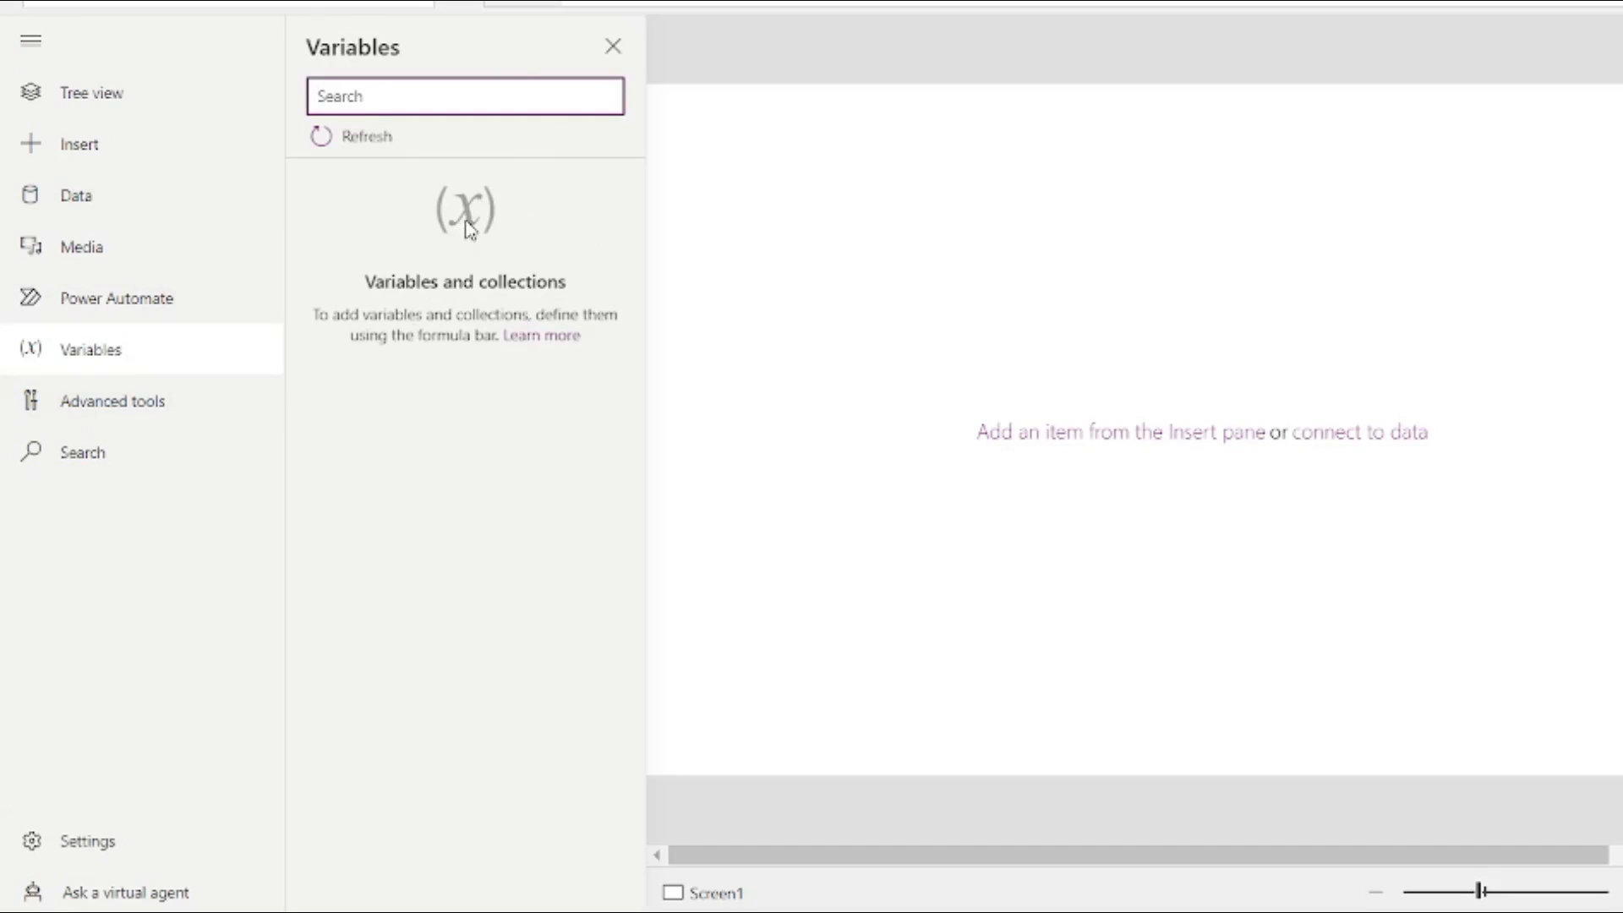
left_click(125, 404)
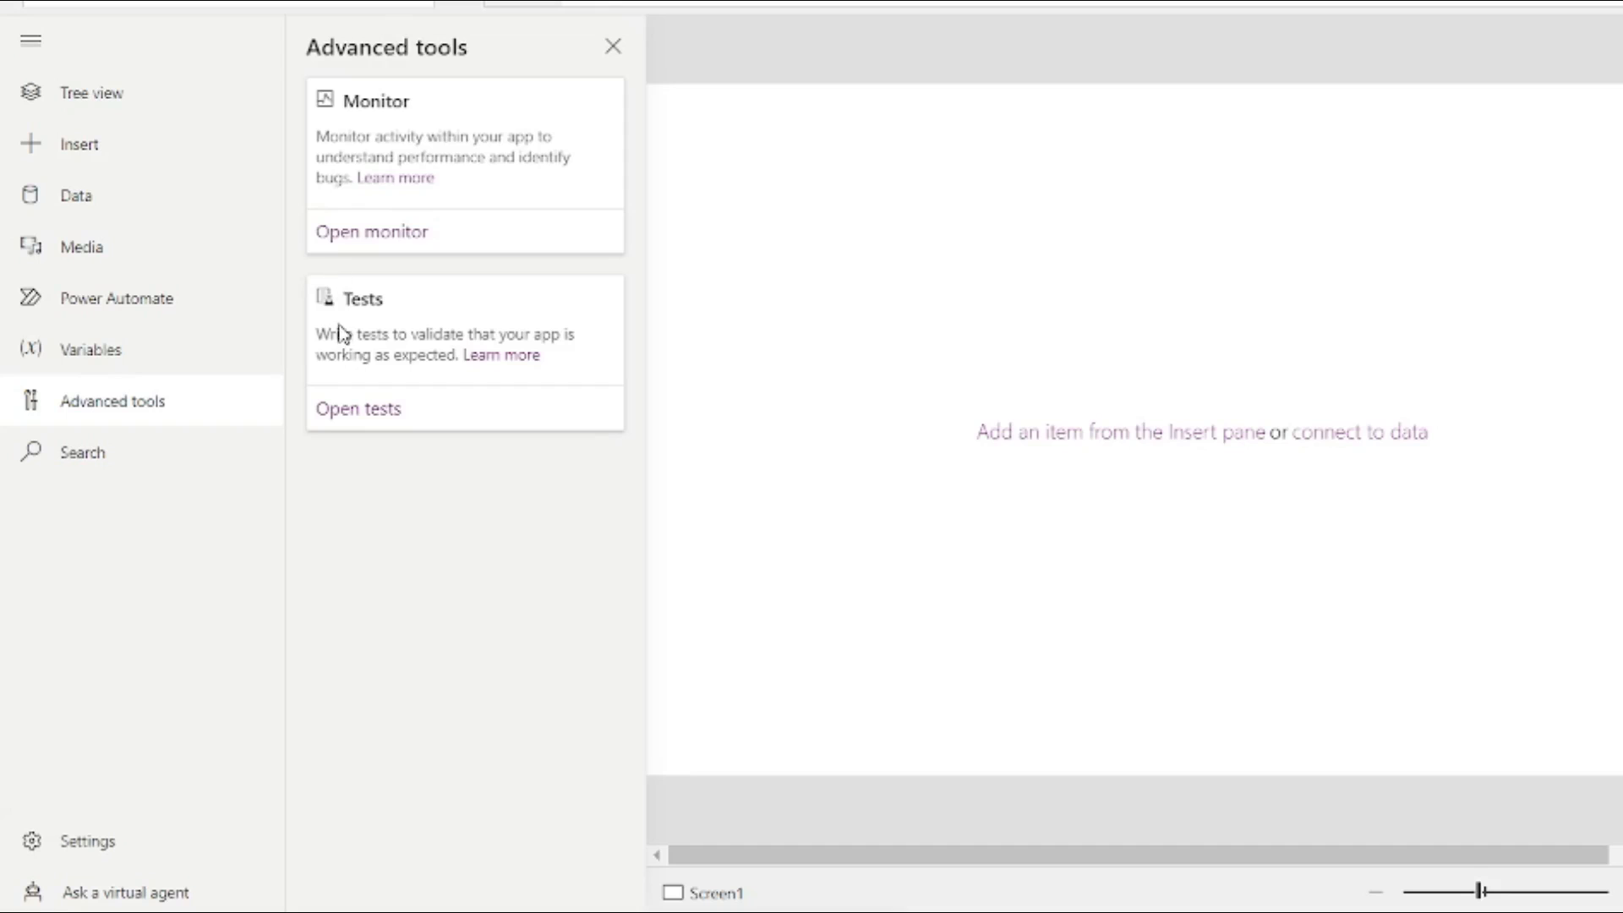
left_click(35, 463)
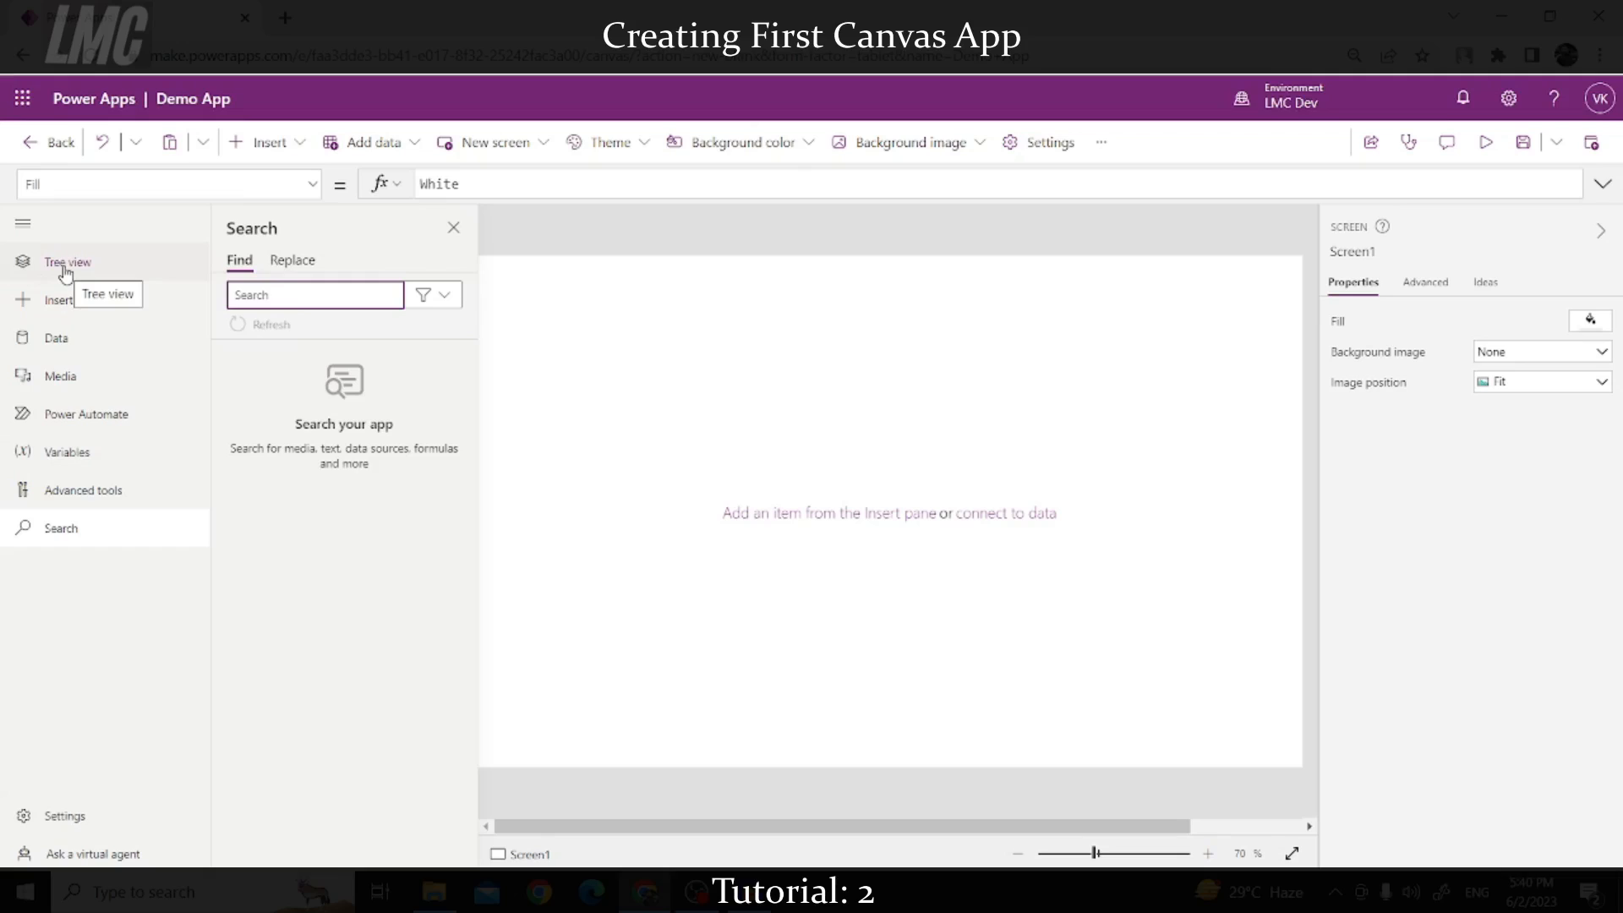
left_click(88, 107)
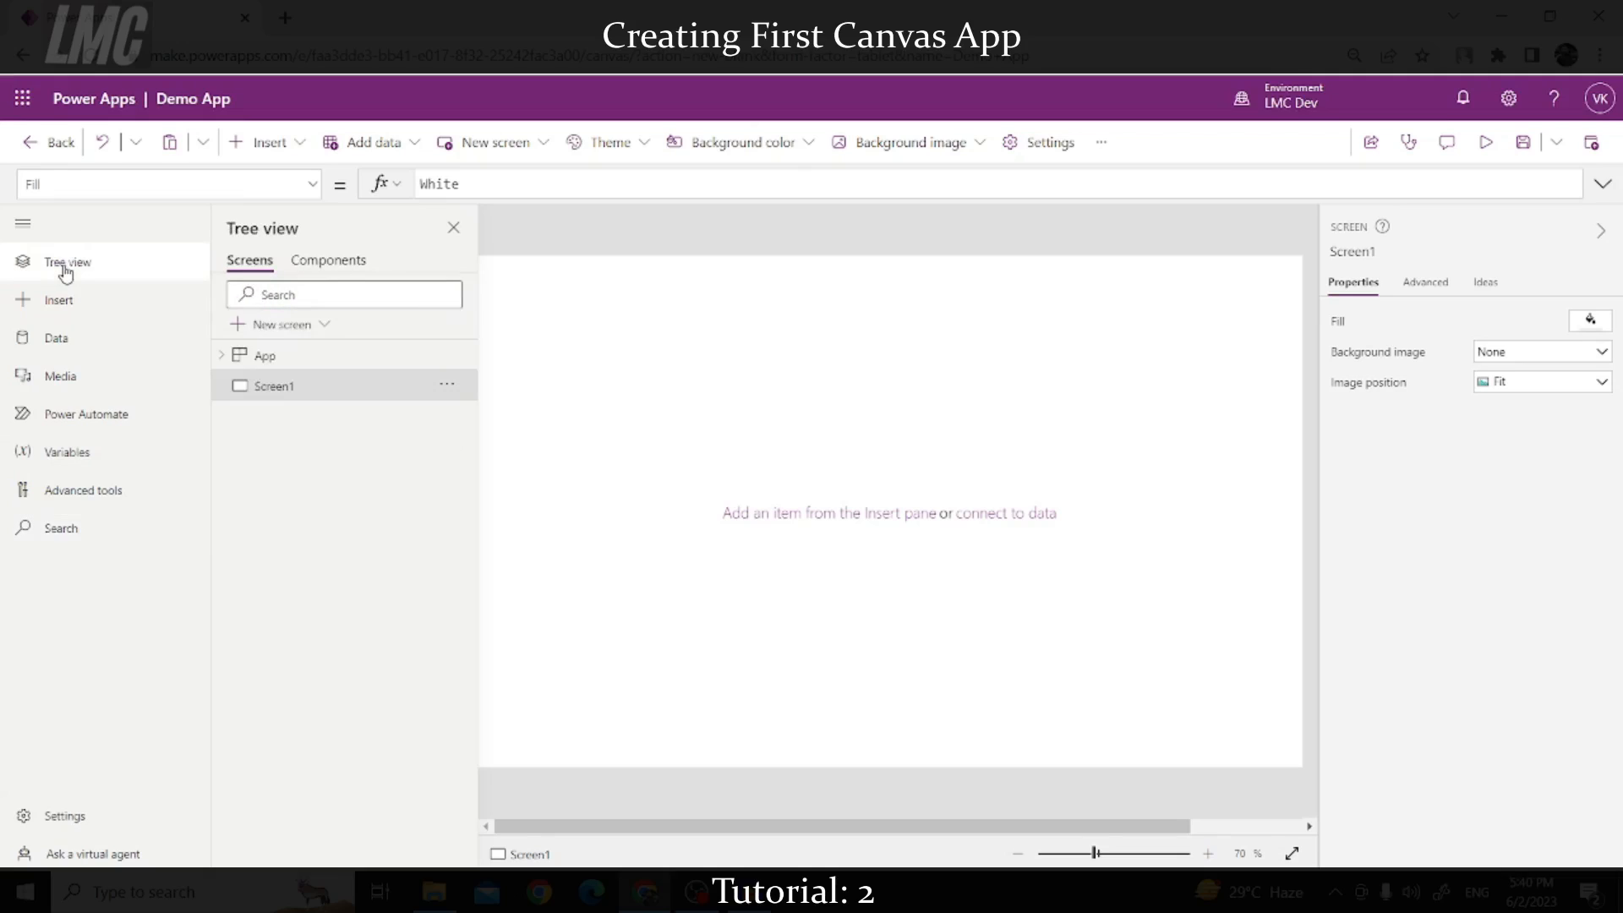
Step: Drag a Text label from the Insert list's Popular group onto Screen1
left_click(453, 226)
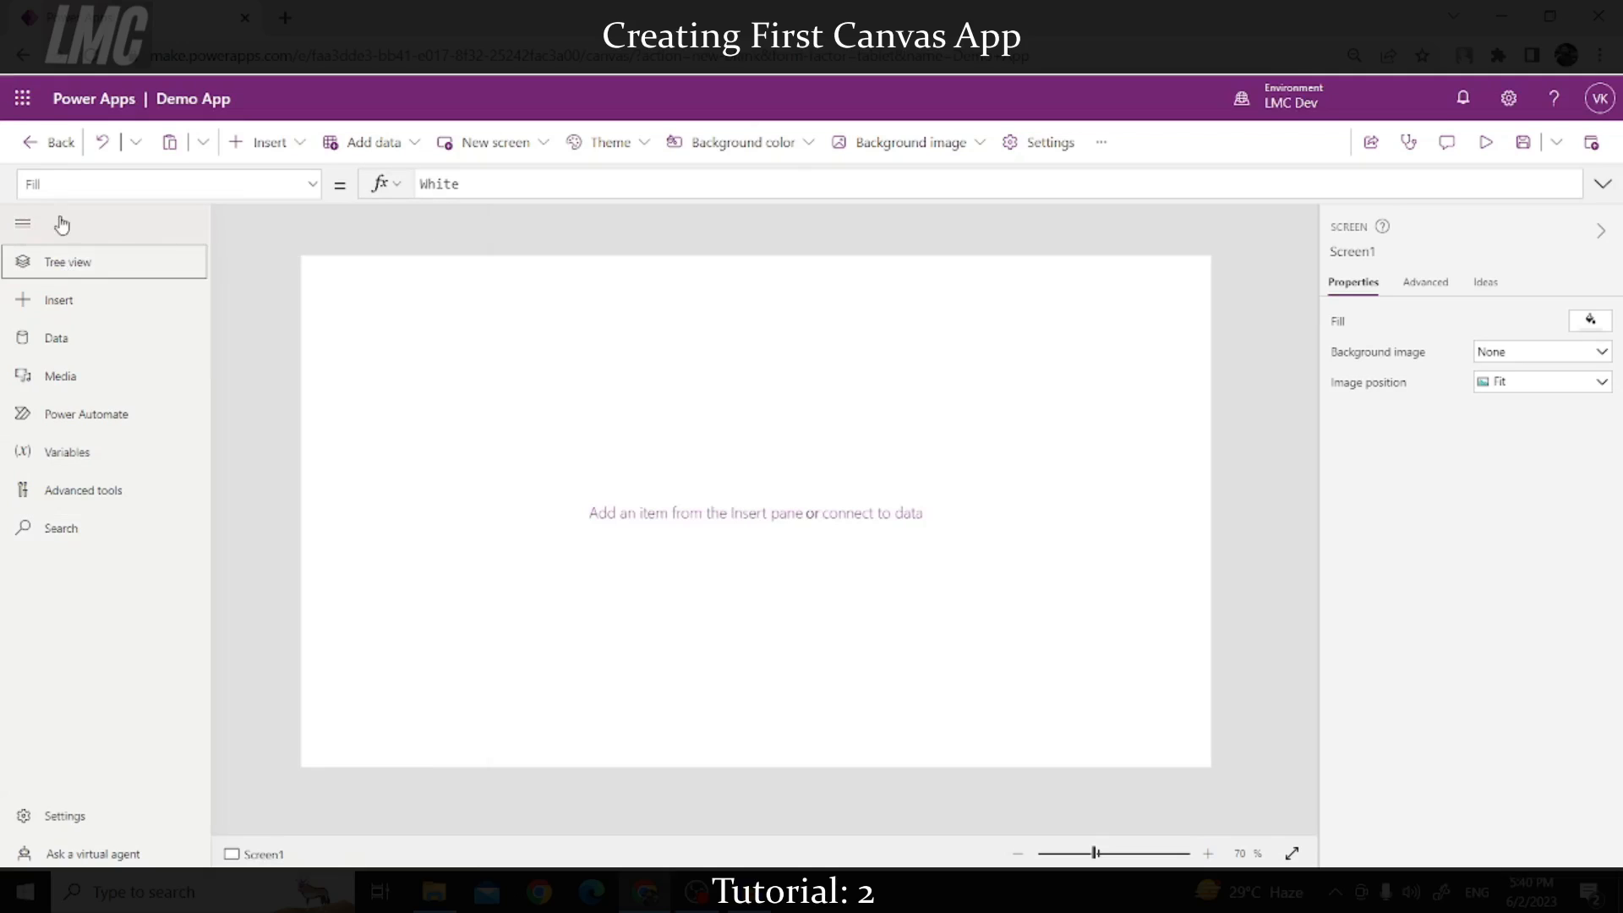
left_click(23, 224)
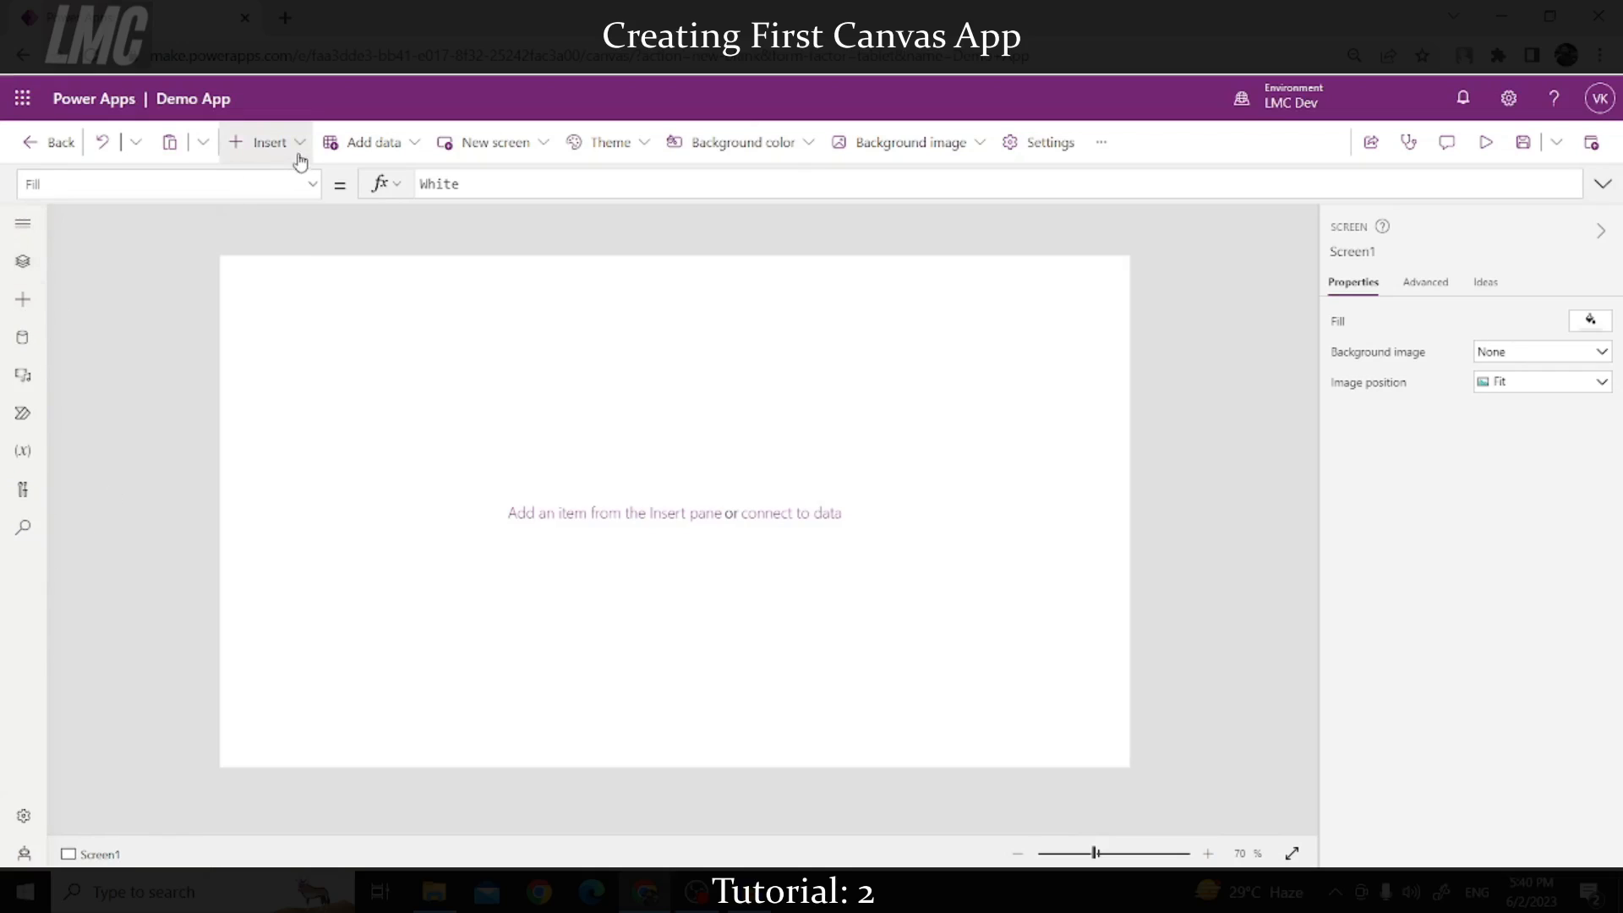
left_click(270, 149)
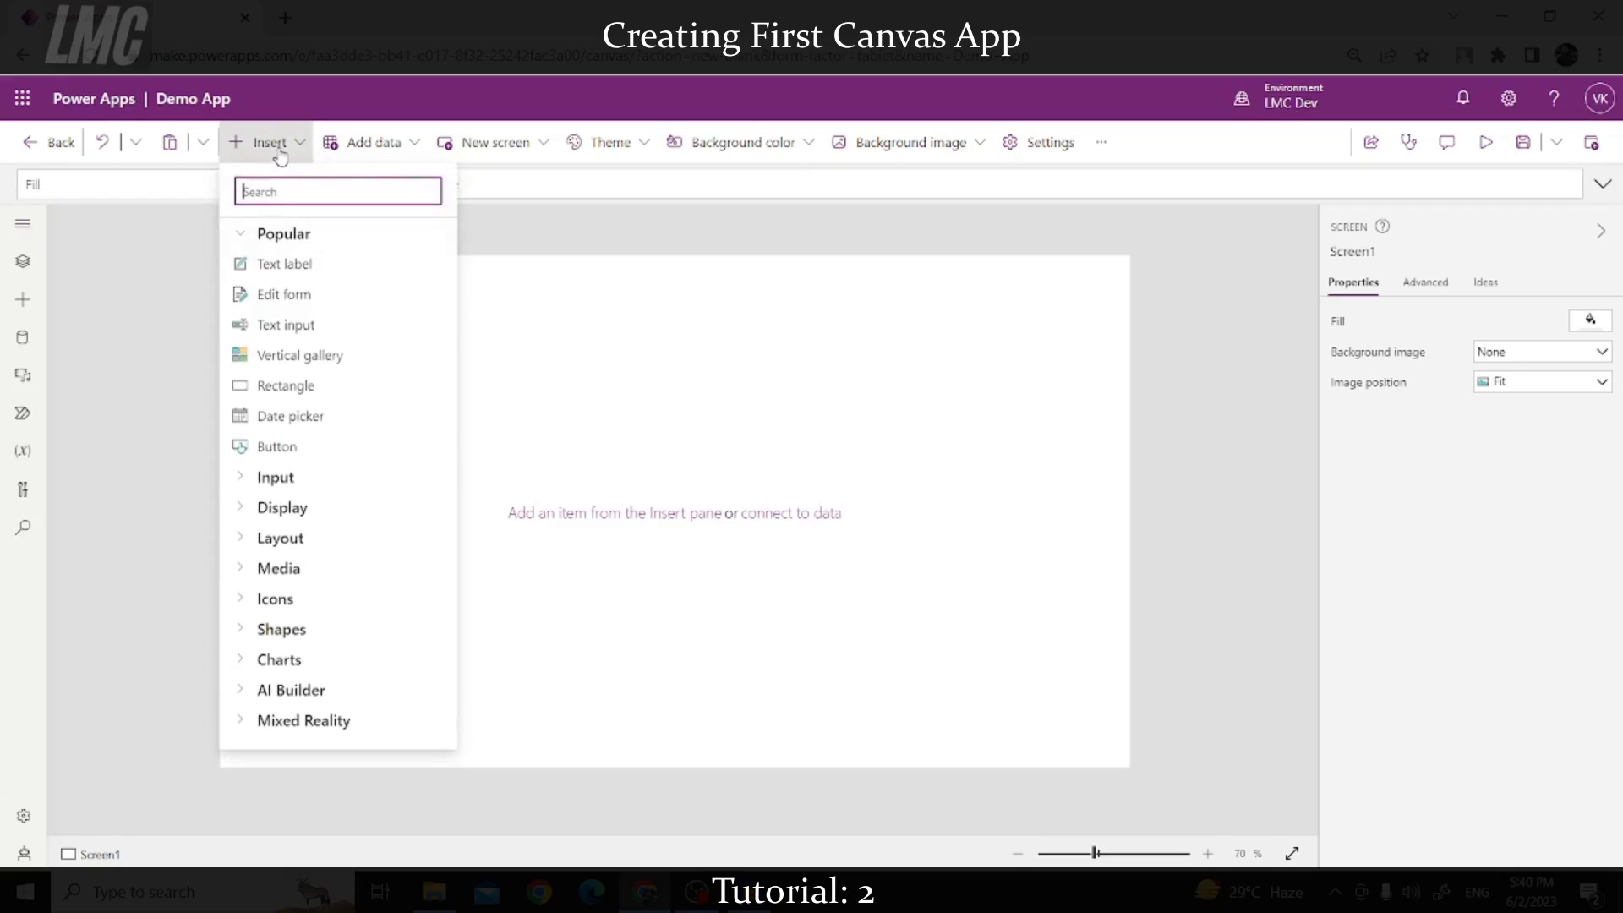
left_click(244, 237)
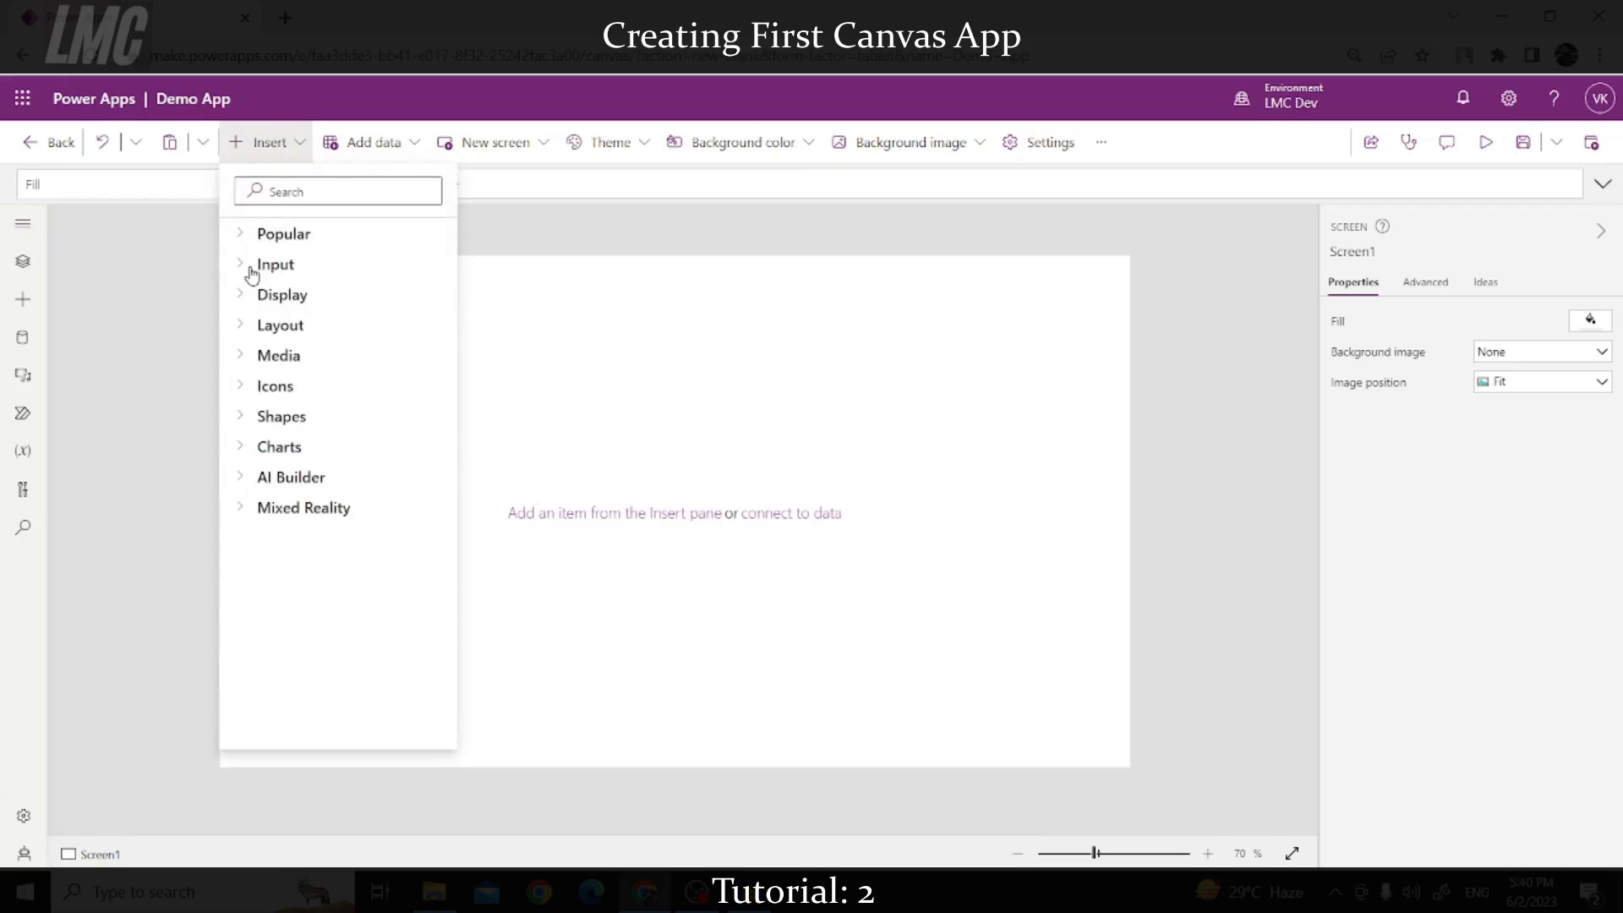
left_click(241, 237)
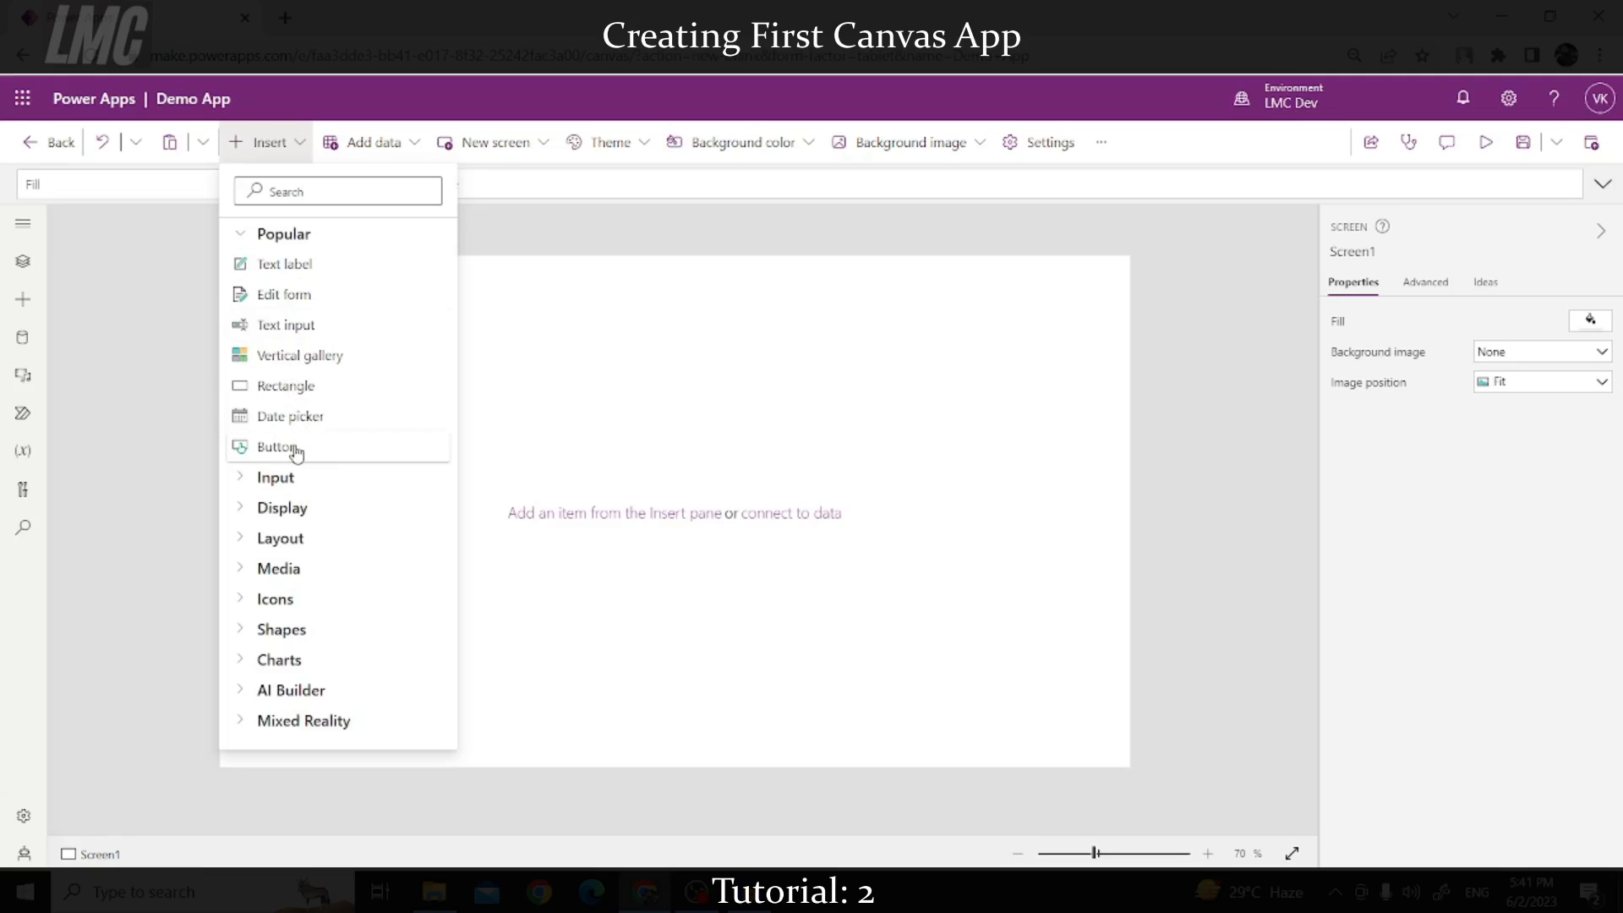
left_click(243, 236)
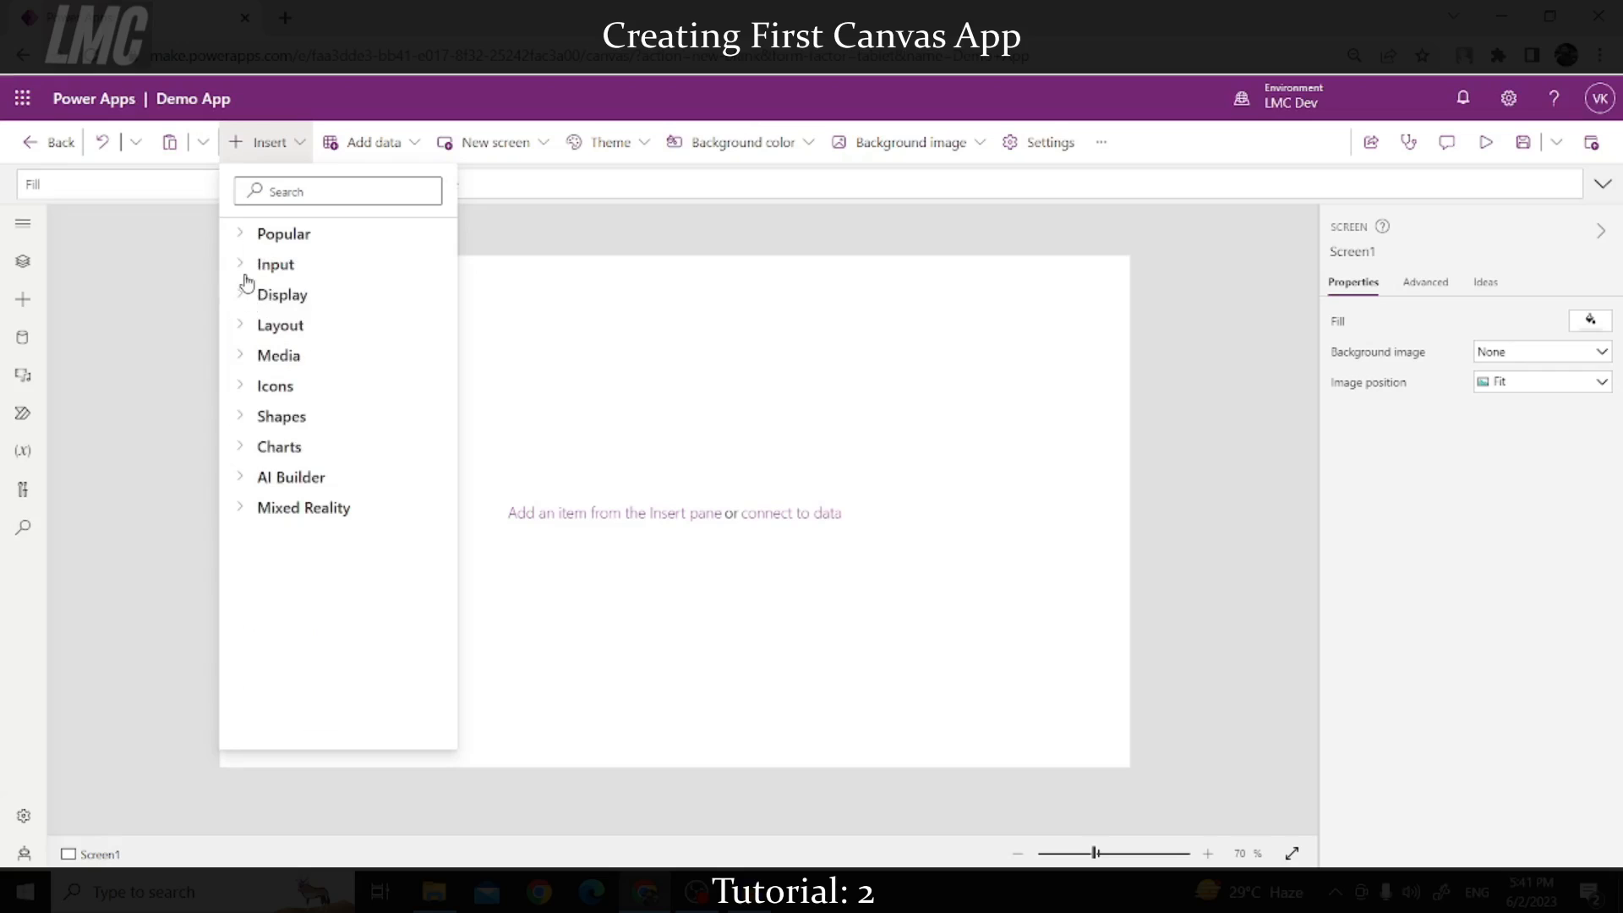
left_click(244, 268)
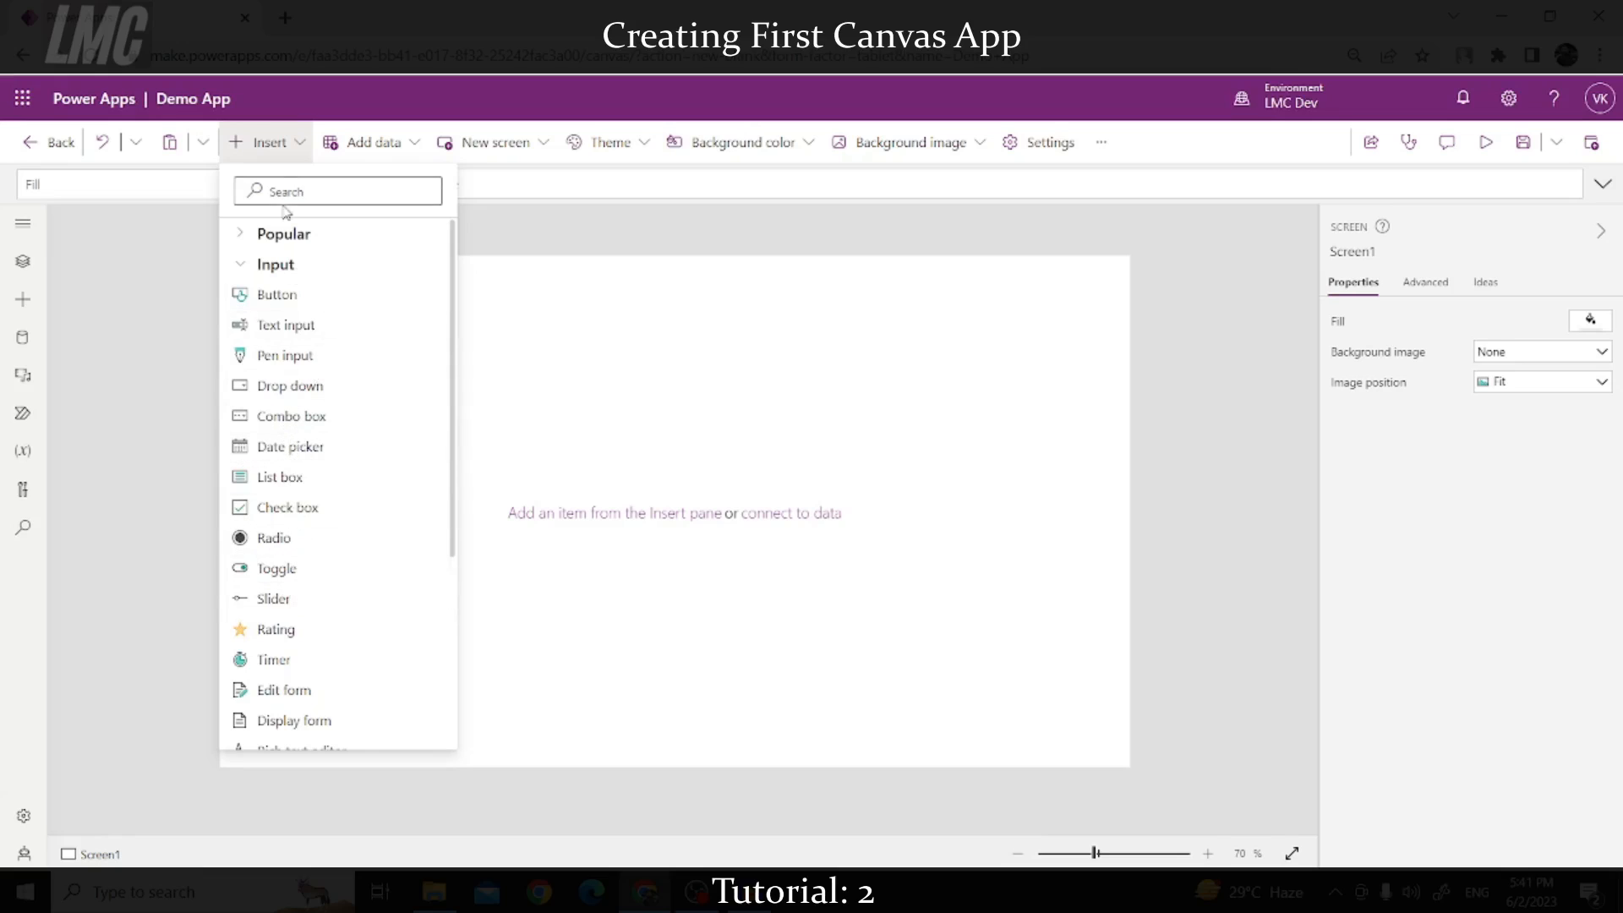
left_click(246, 233)
left_click_drag(269, 266, 607, 287)
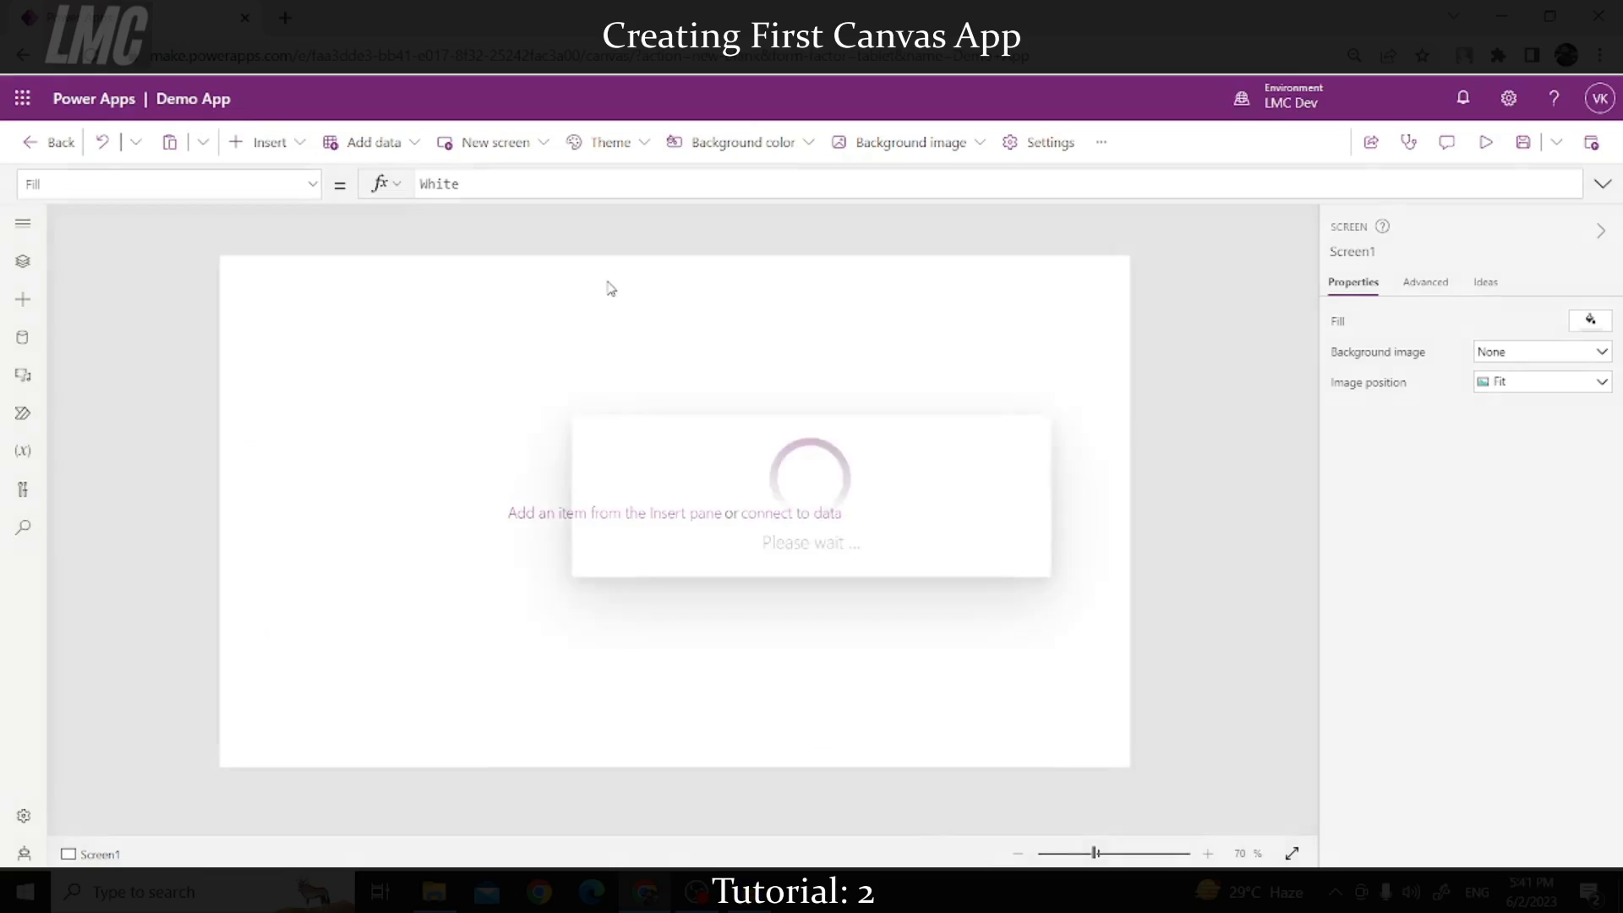
Step: Resize and reposition Label1 lower on the screen as a narrower box
left_click_drag(603, 276, 177, 239)
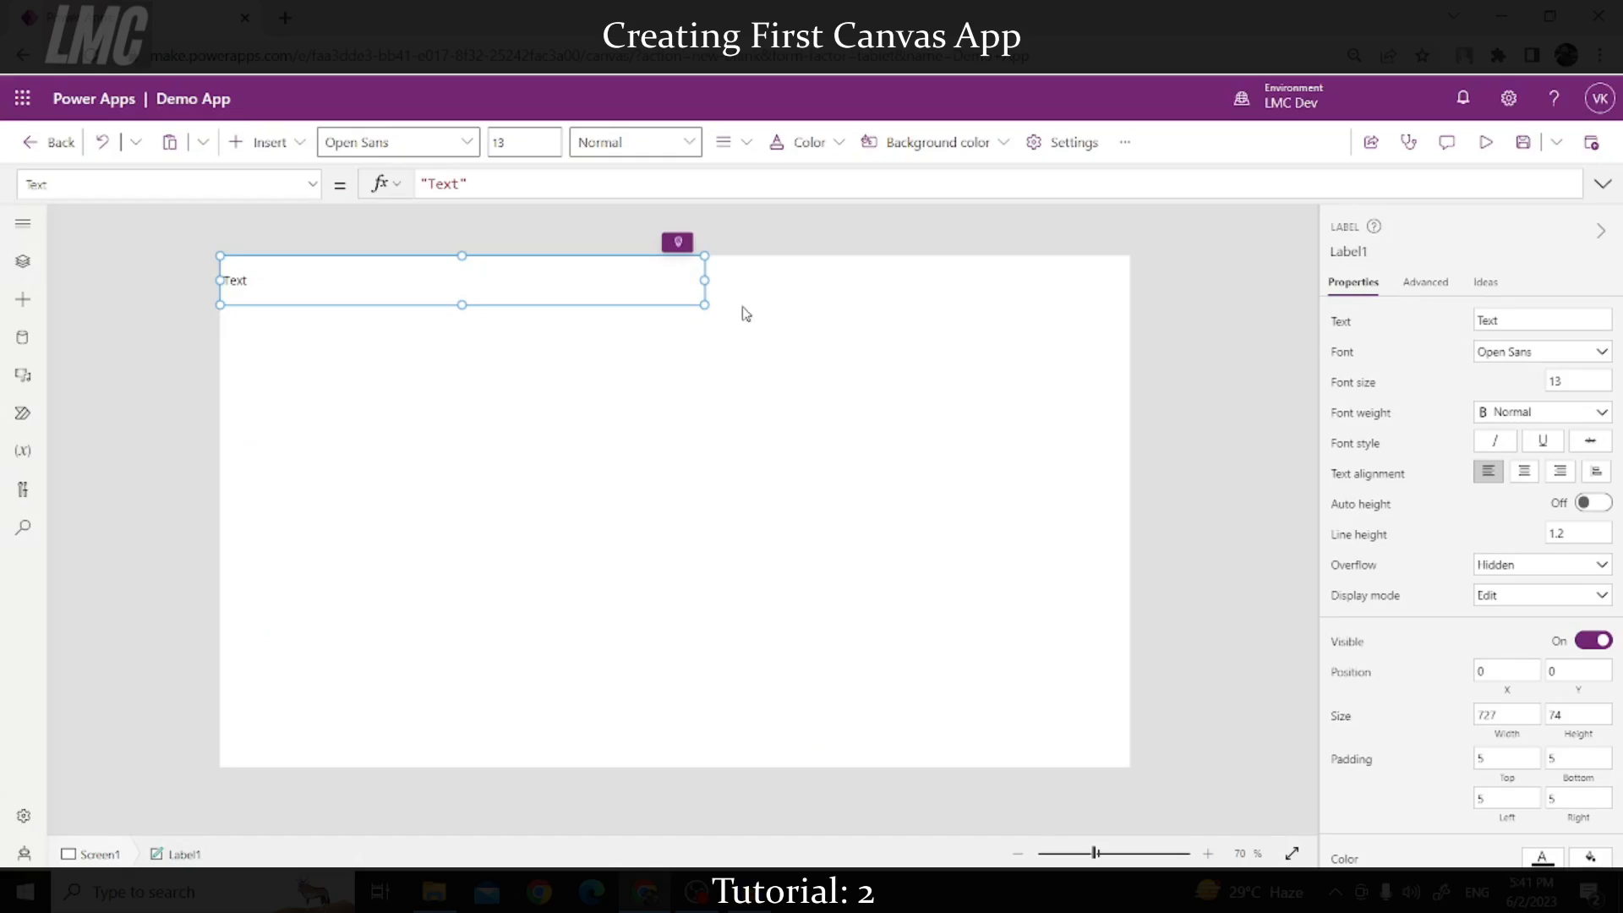
left_click_drag(702, 305, 1145, 311)
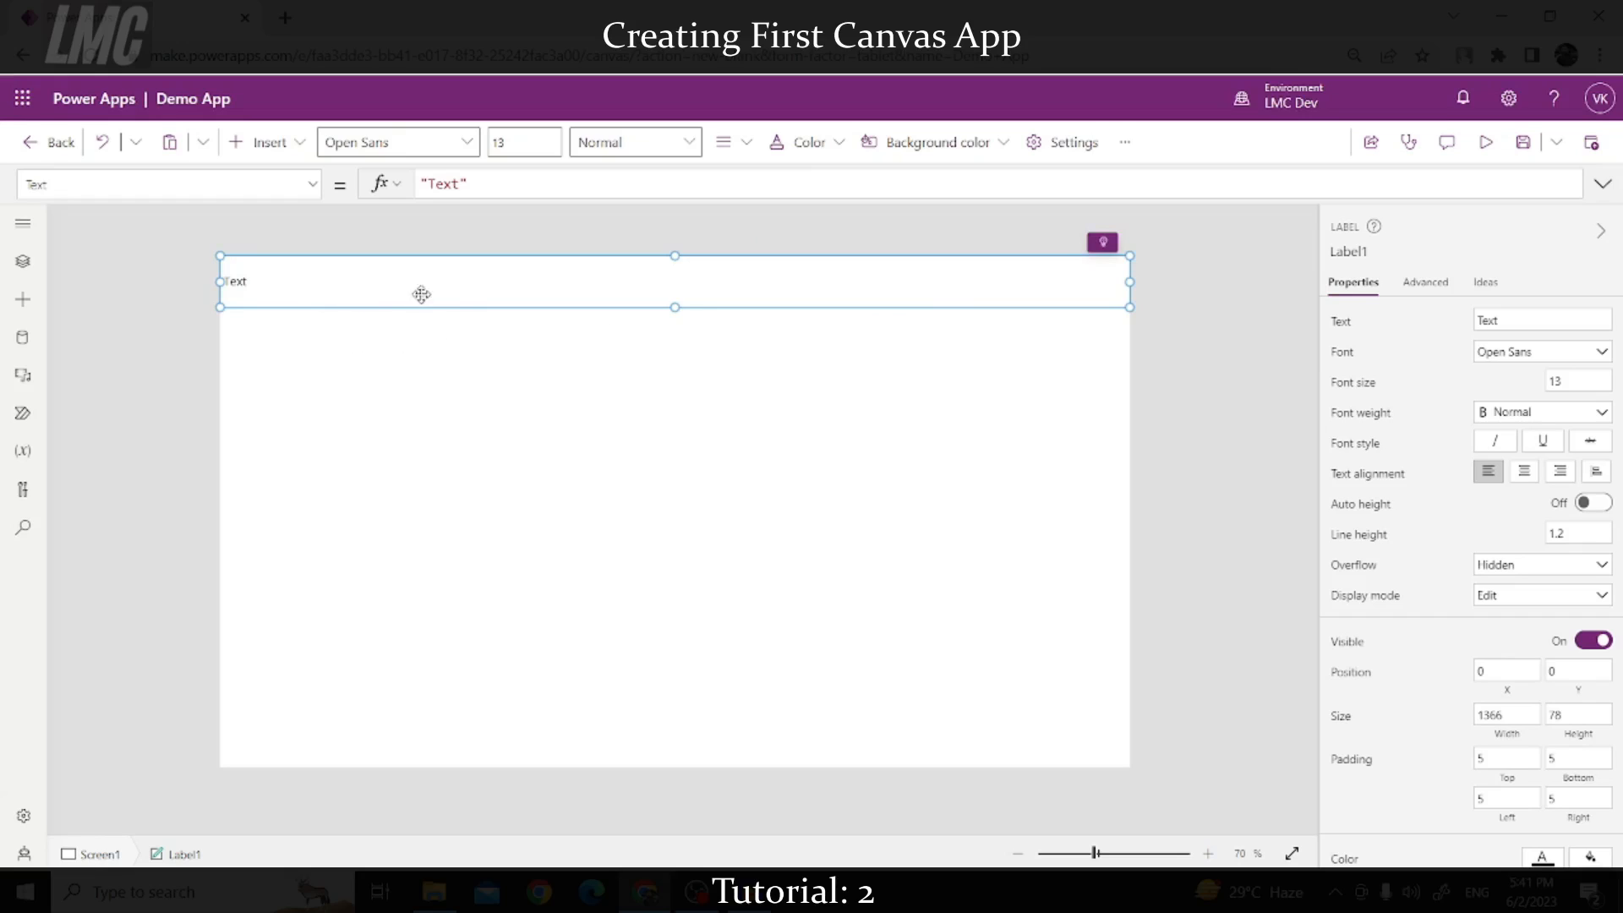
left_click_drag(312, 296, 481, 338)
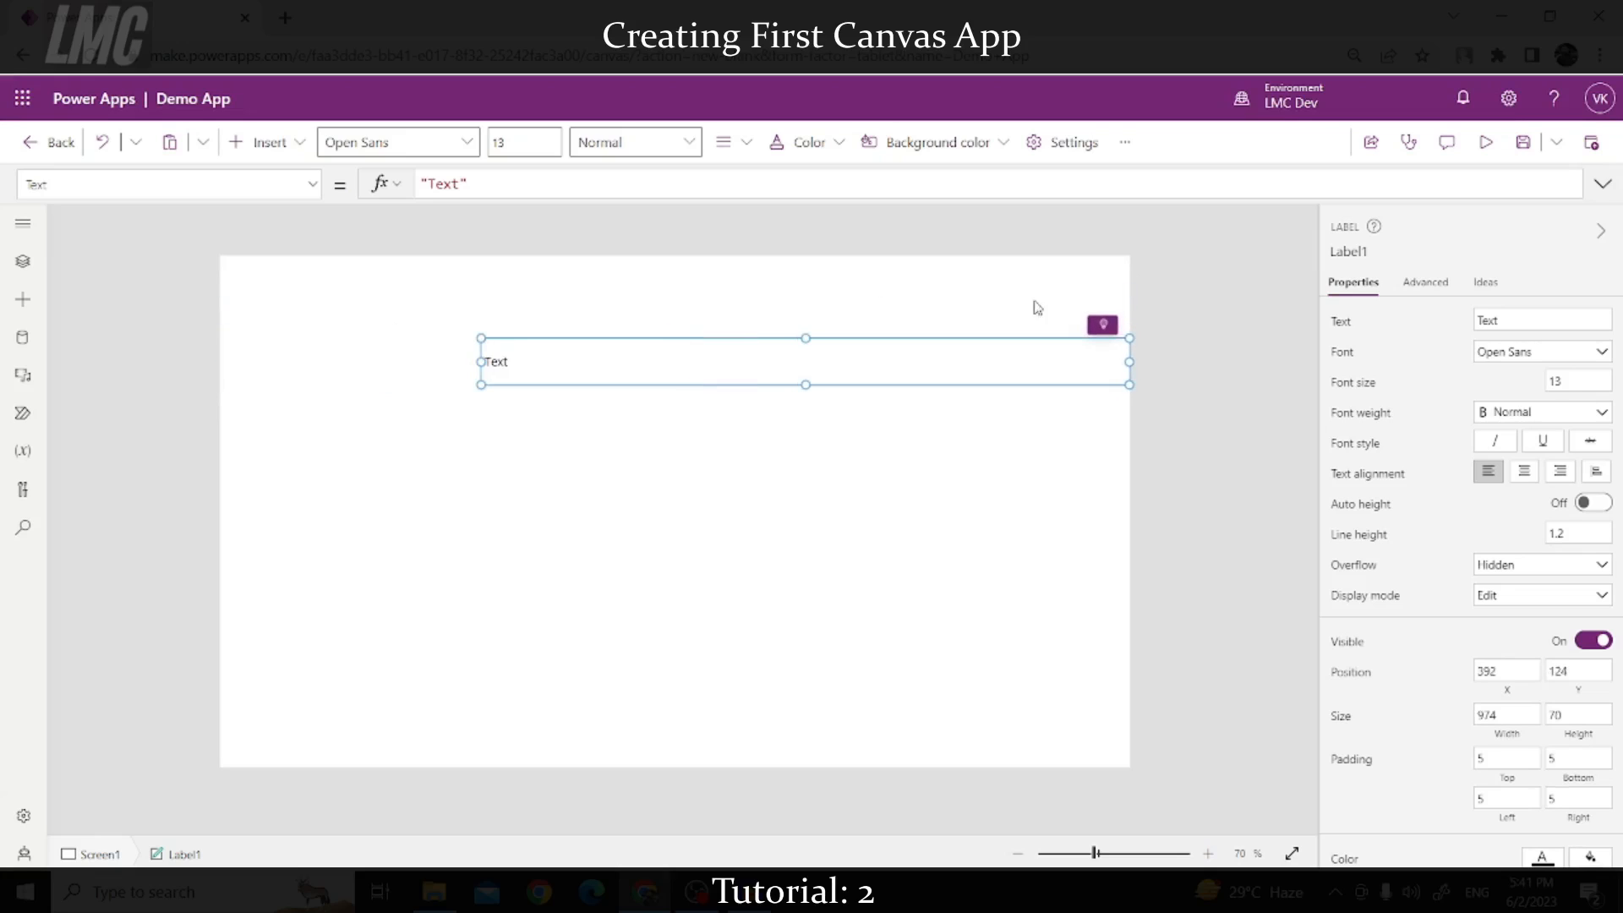
left_click_drag(1127, 339, 910, 347)
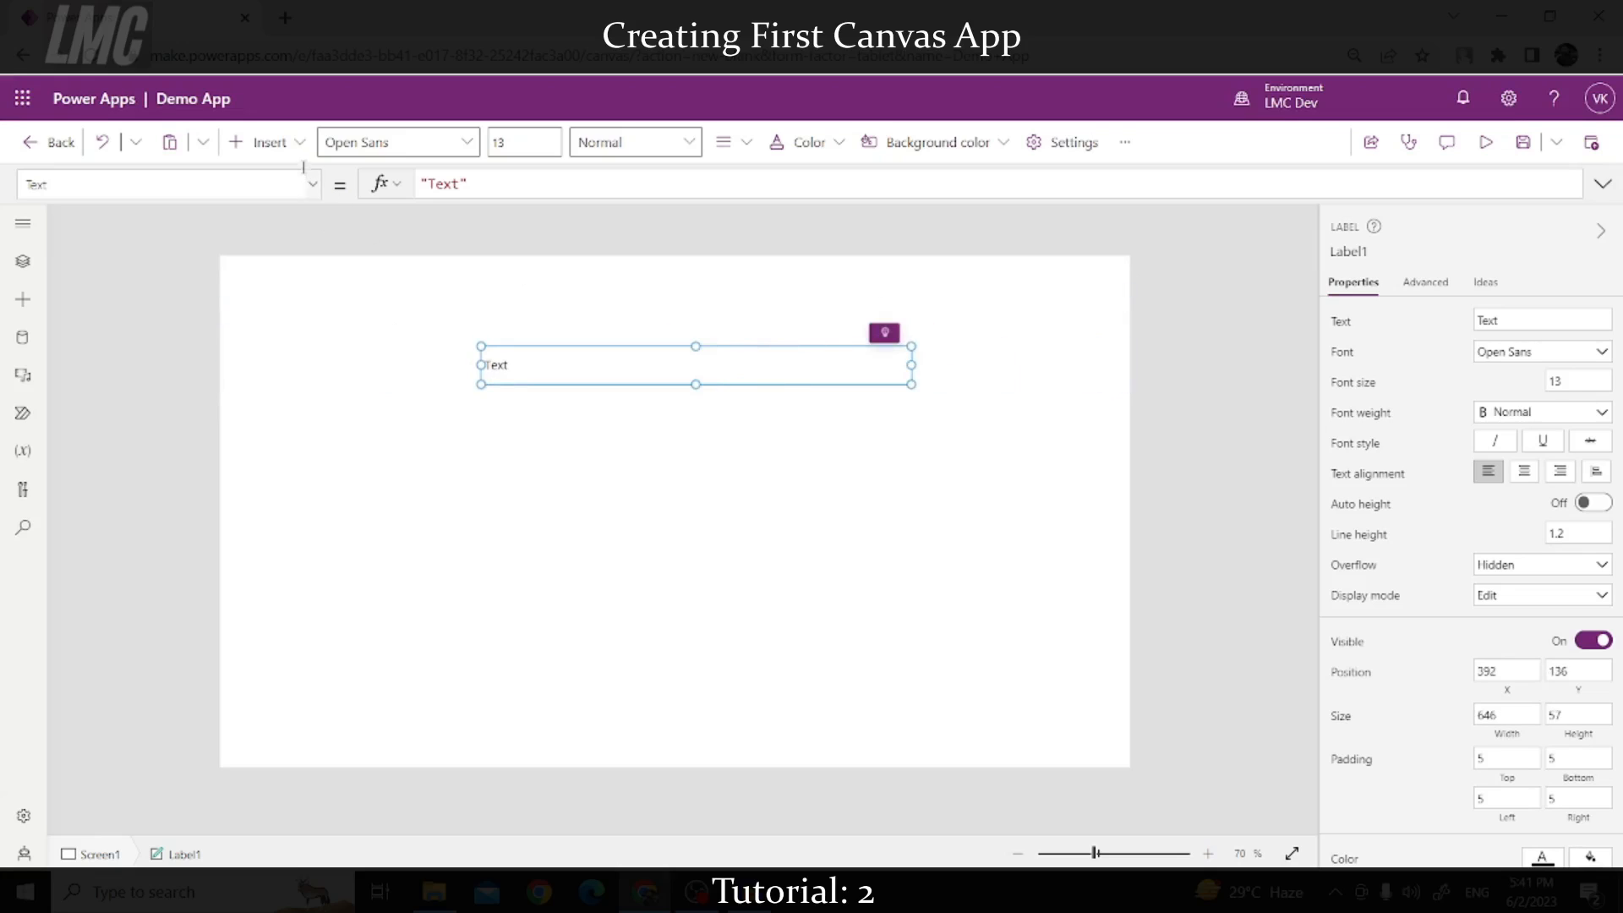
Step: Add a Text input, a Date picker and a Button to Screen1
left_click(284, 146)
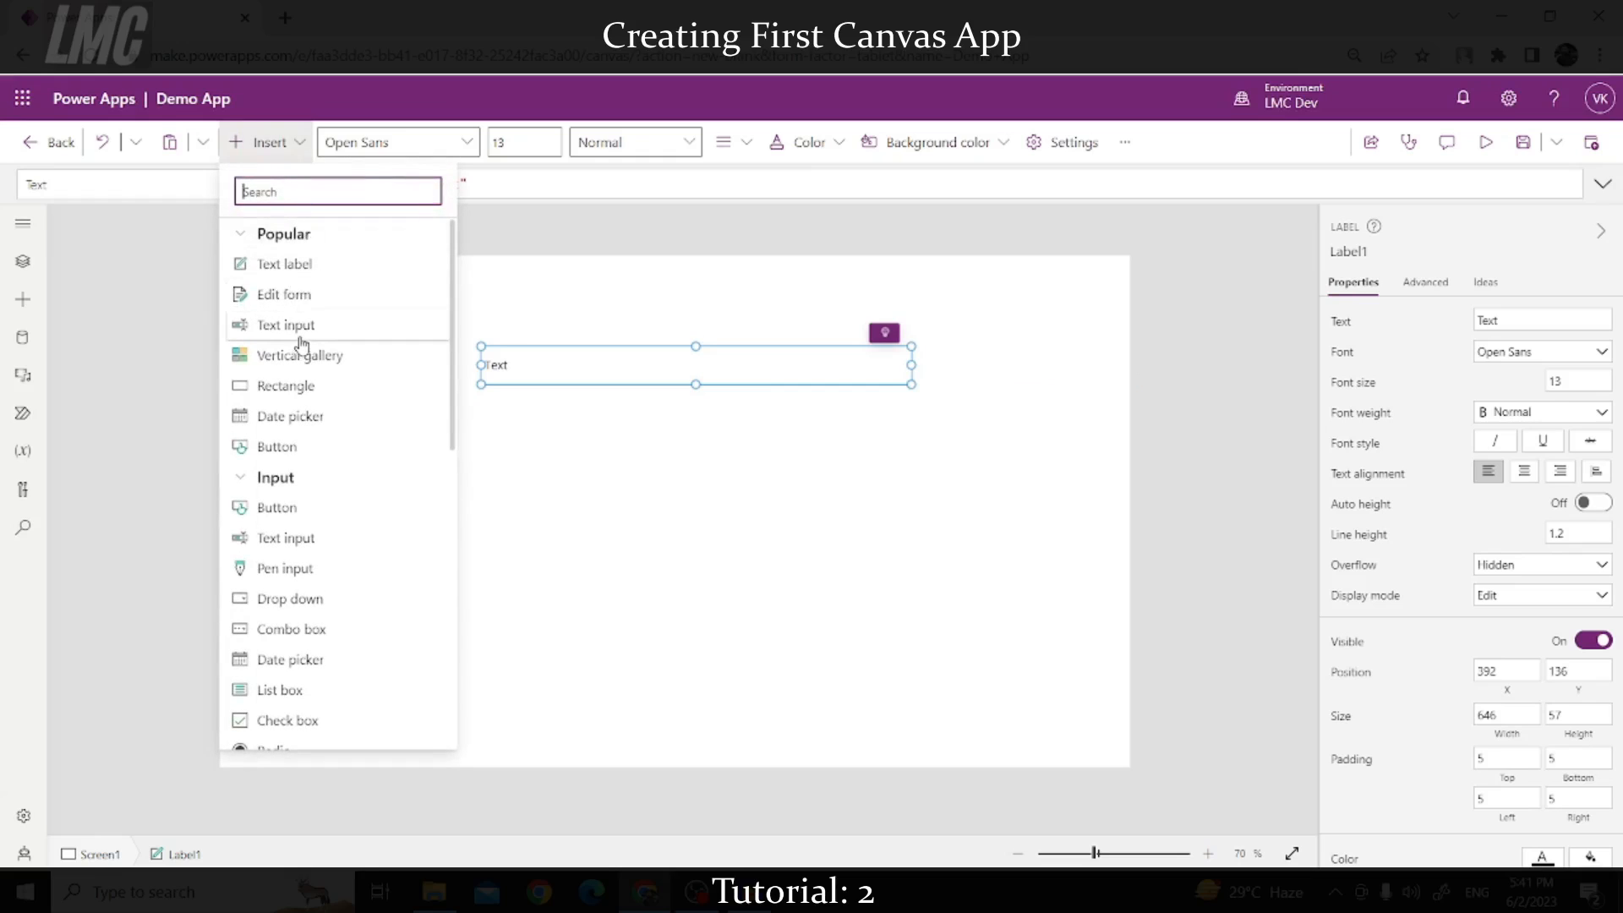
left_click_drag(289, 336, 700, 467)
left_click(283, 144)
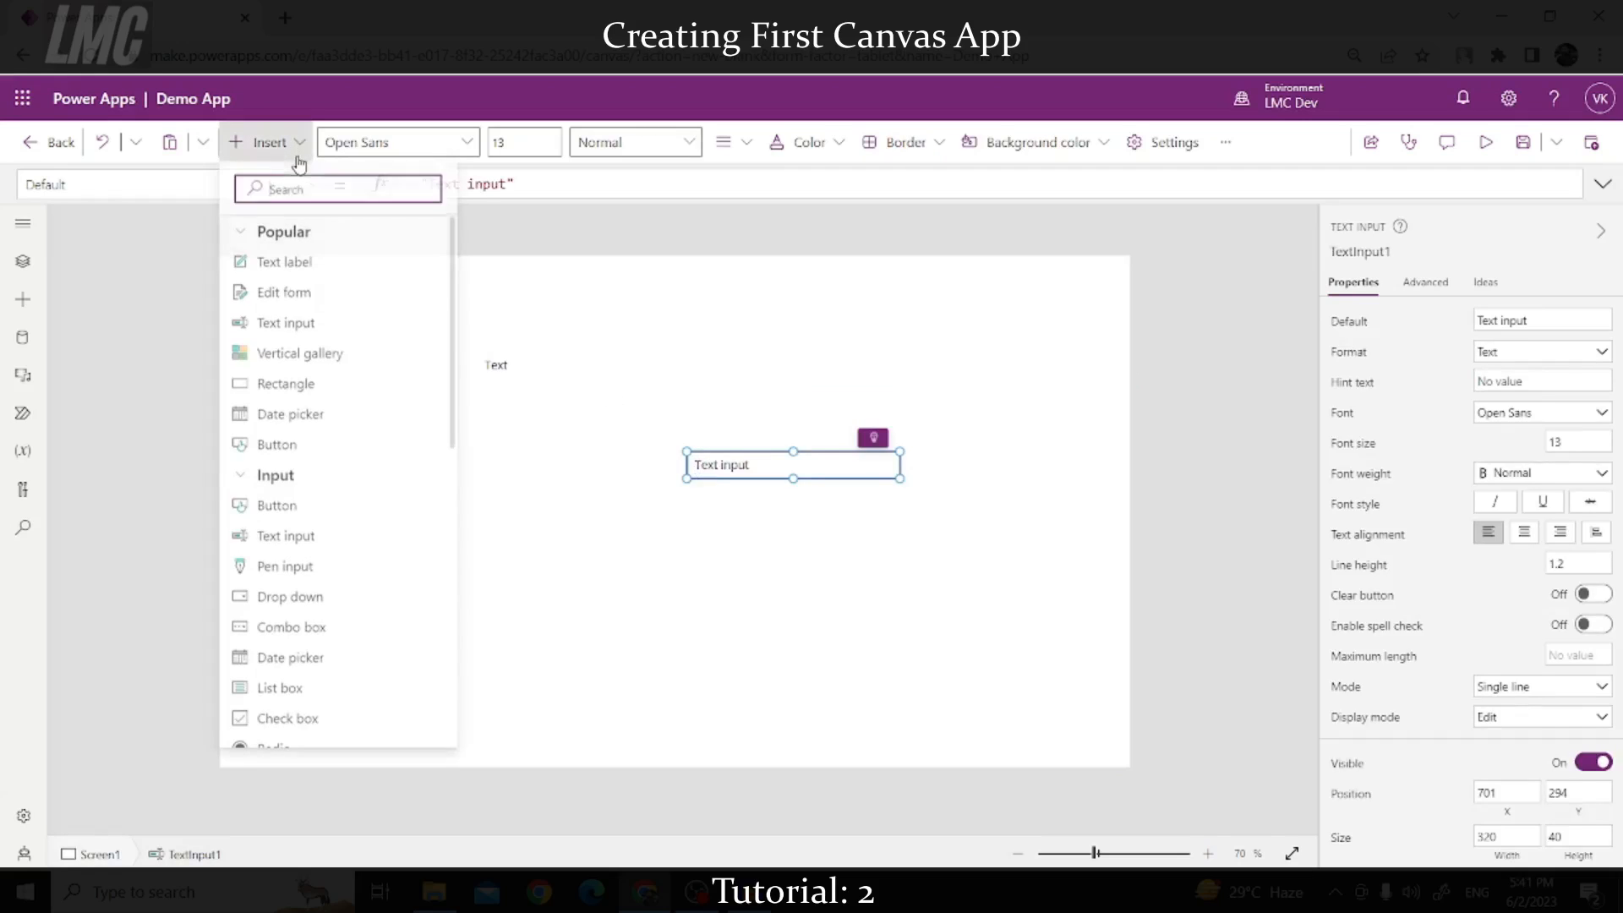
left_click_drag(333, 418, 799, 548)
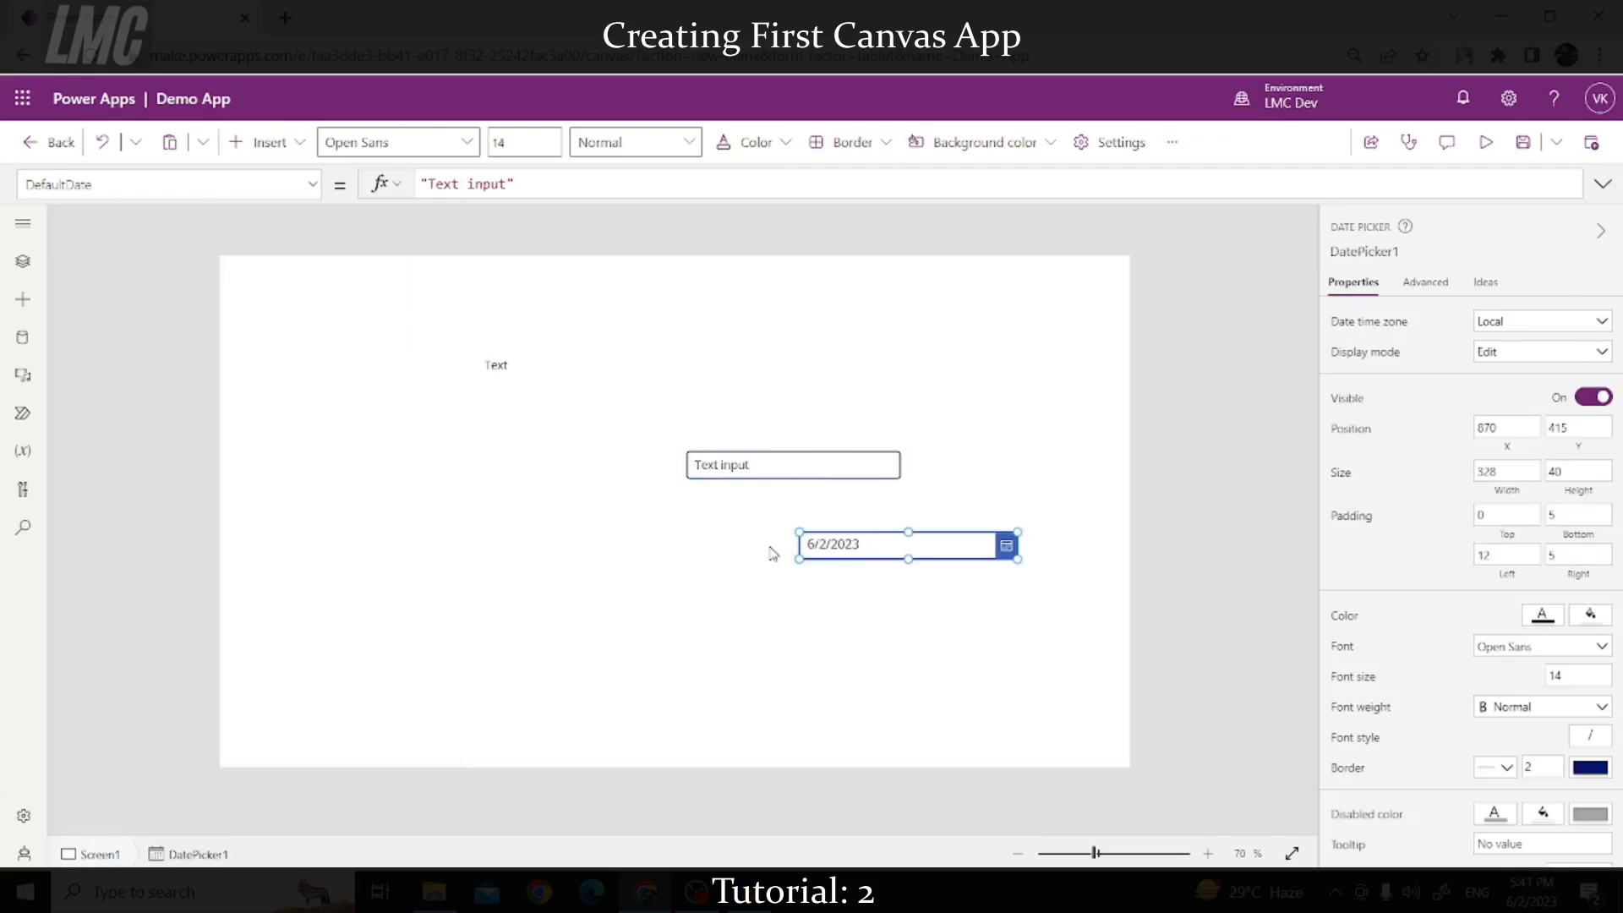
left_click(269, 144)
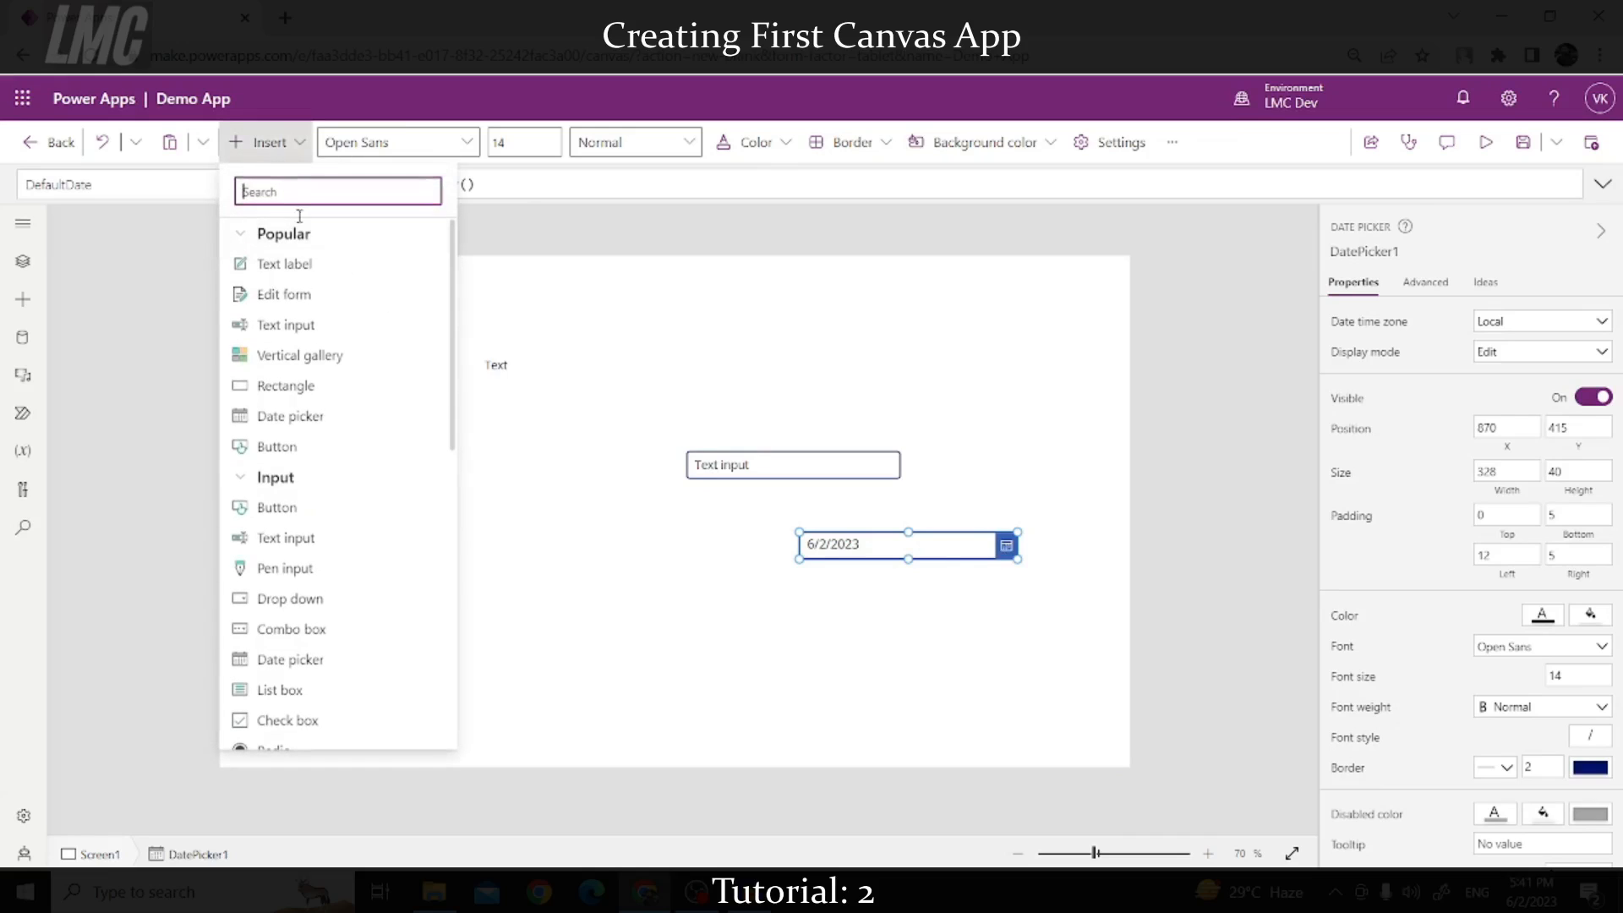
left_click_drag(315, 448, 725, 565)
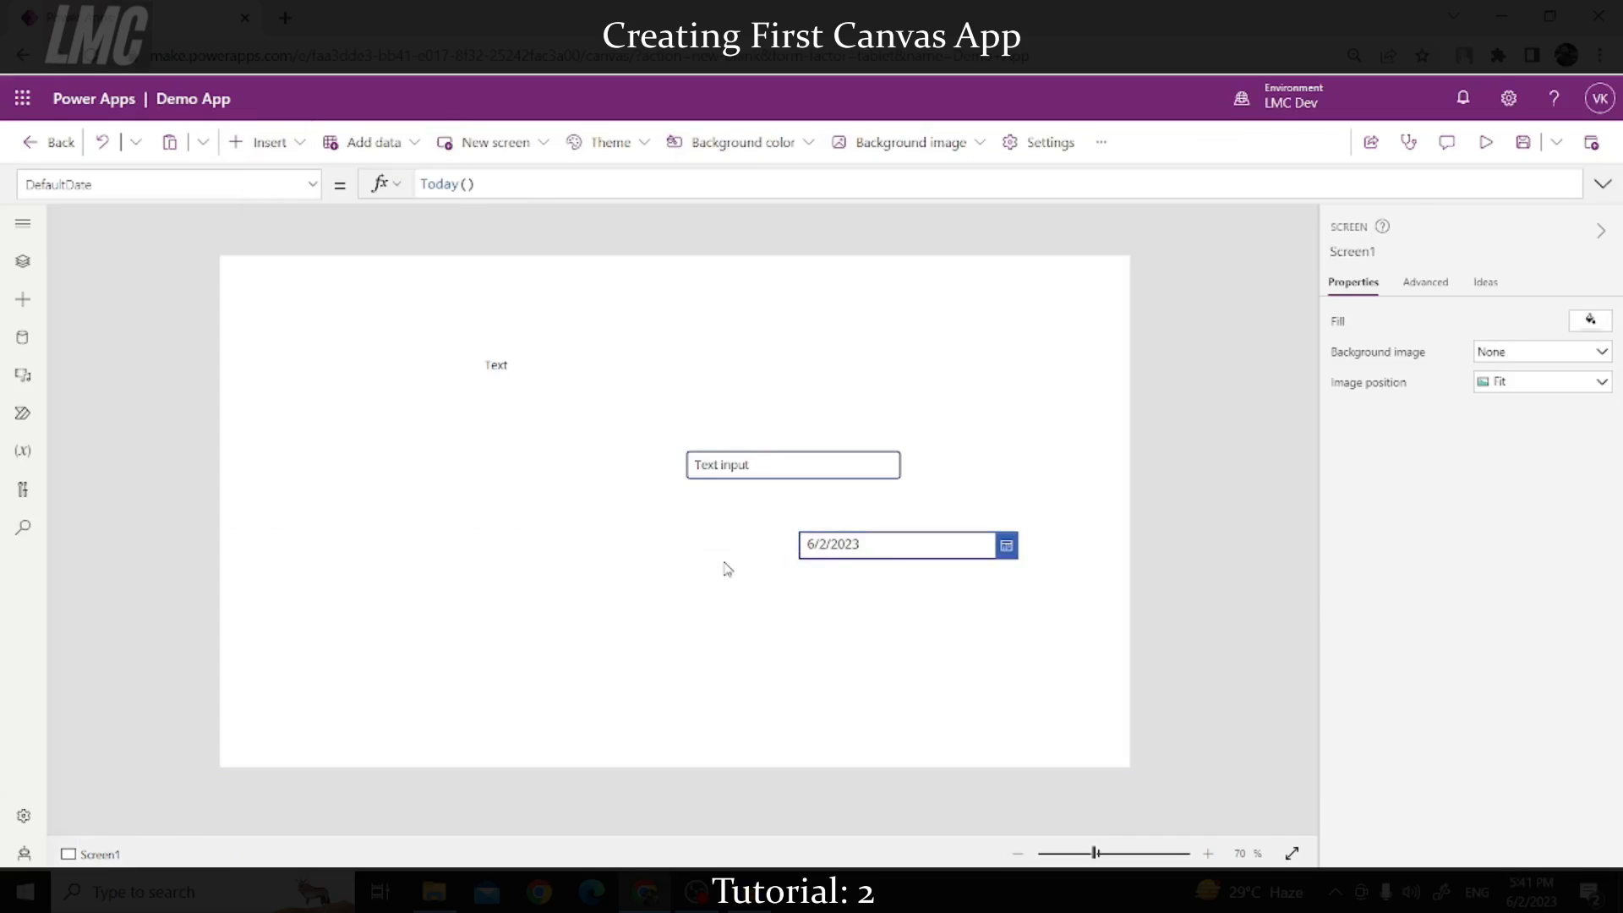
left_click(296, 144)
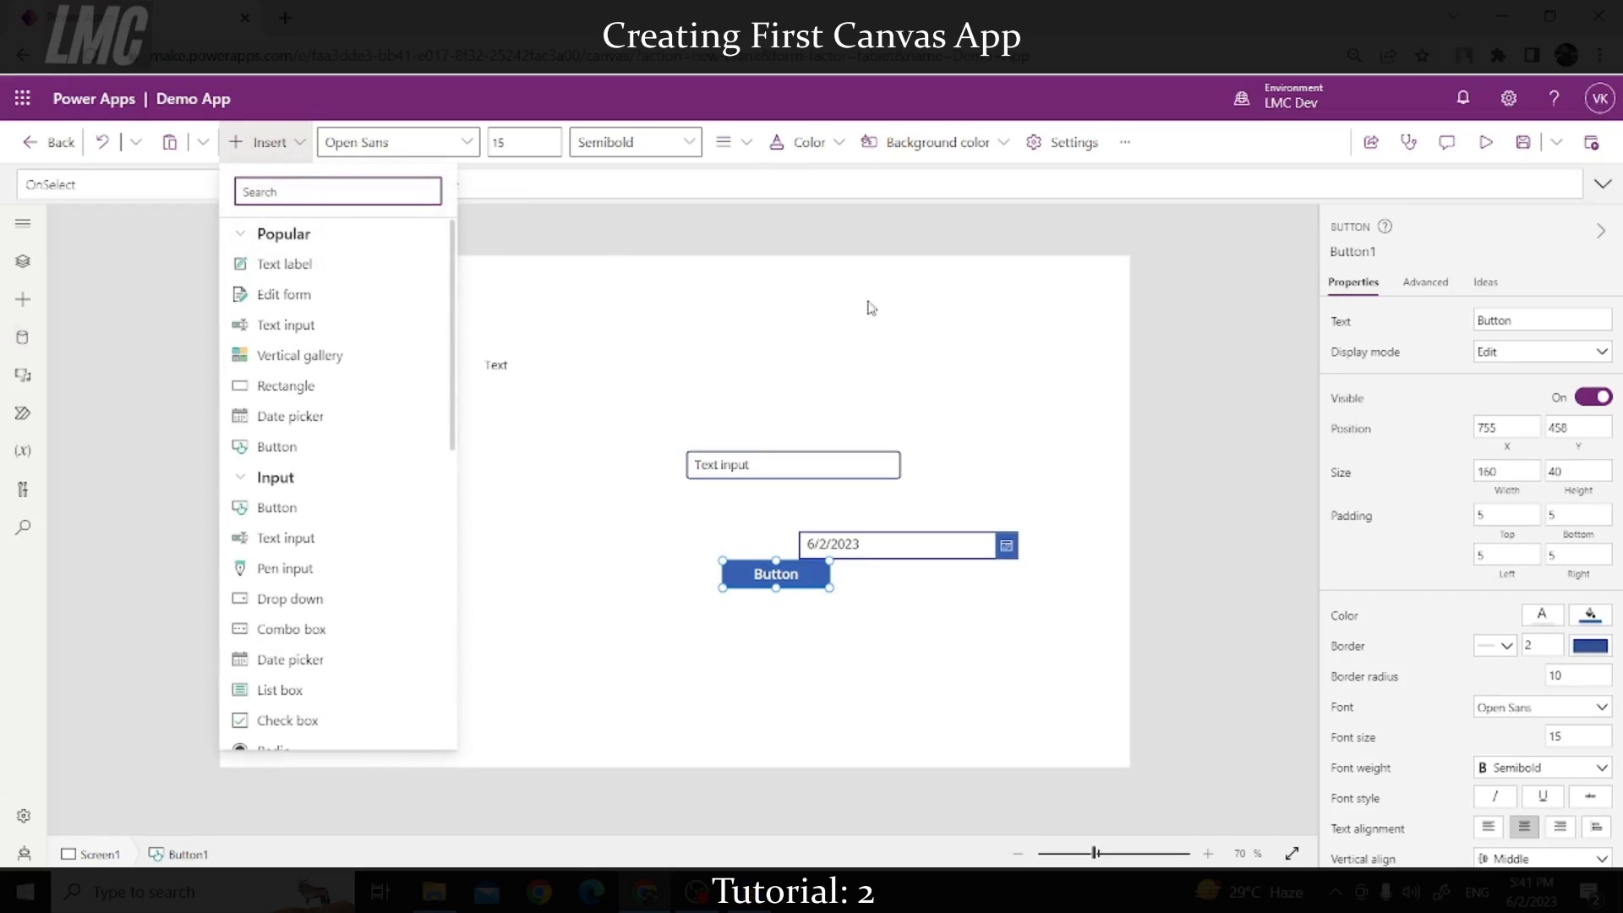
left_click(1196, 330)
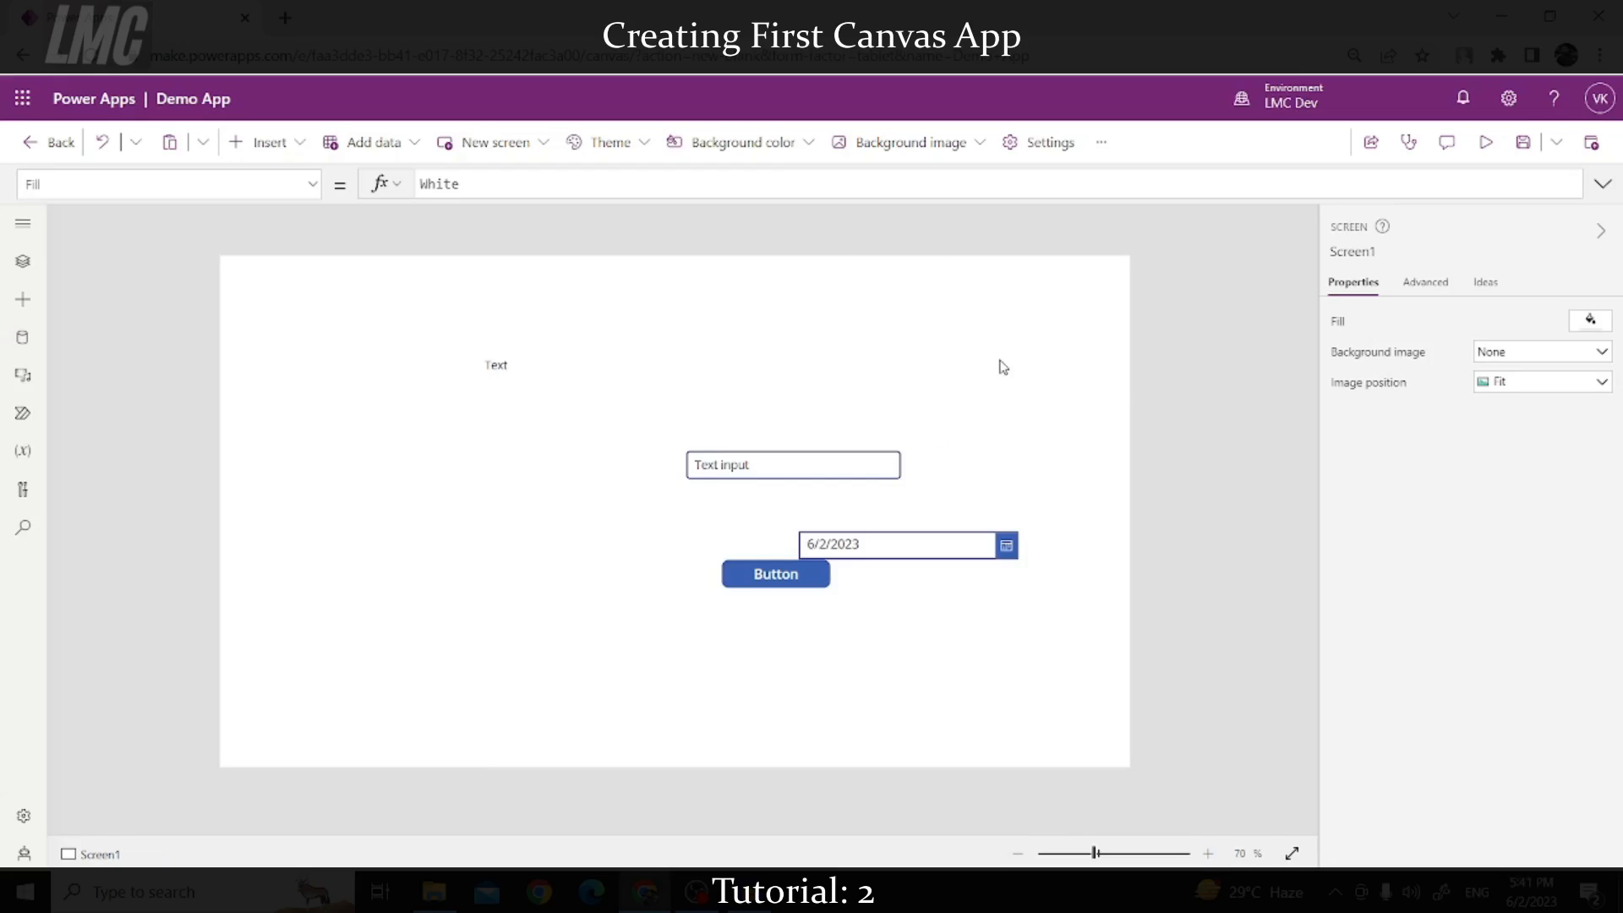
Step: Move Label1 to the top-left corner and stretch it across the full screen width
left_click(543, 375)
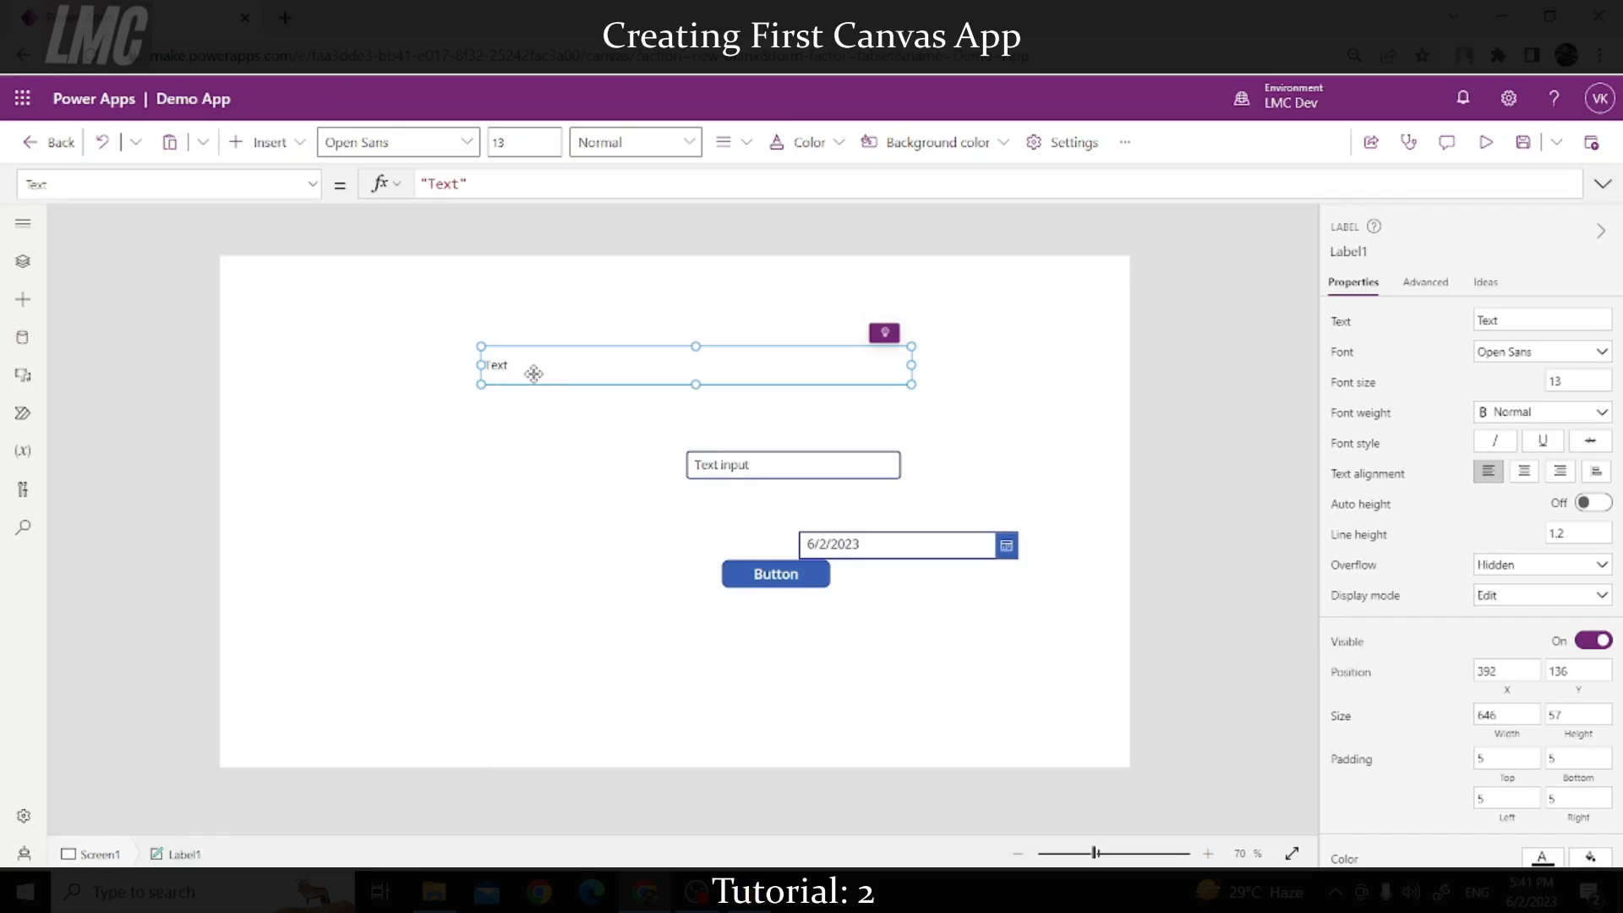
left_click_drag(533, 373, 273, 284)
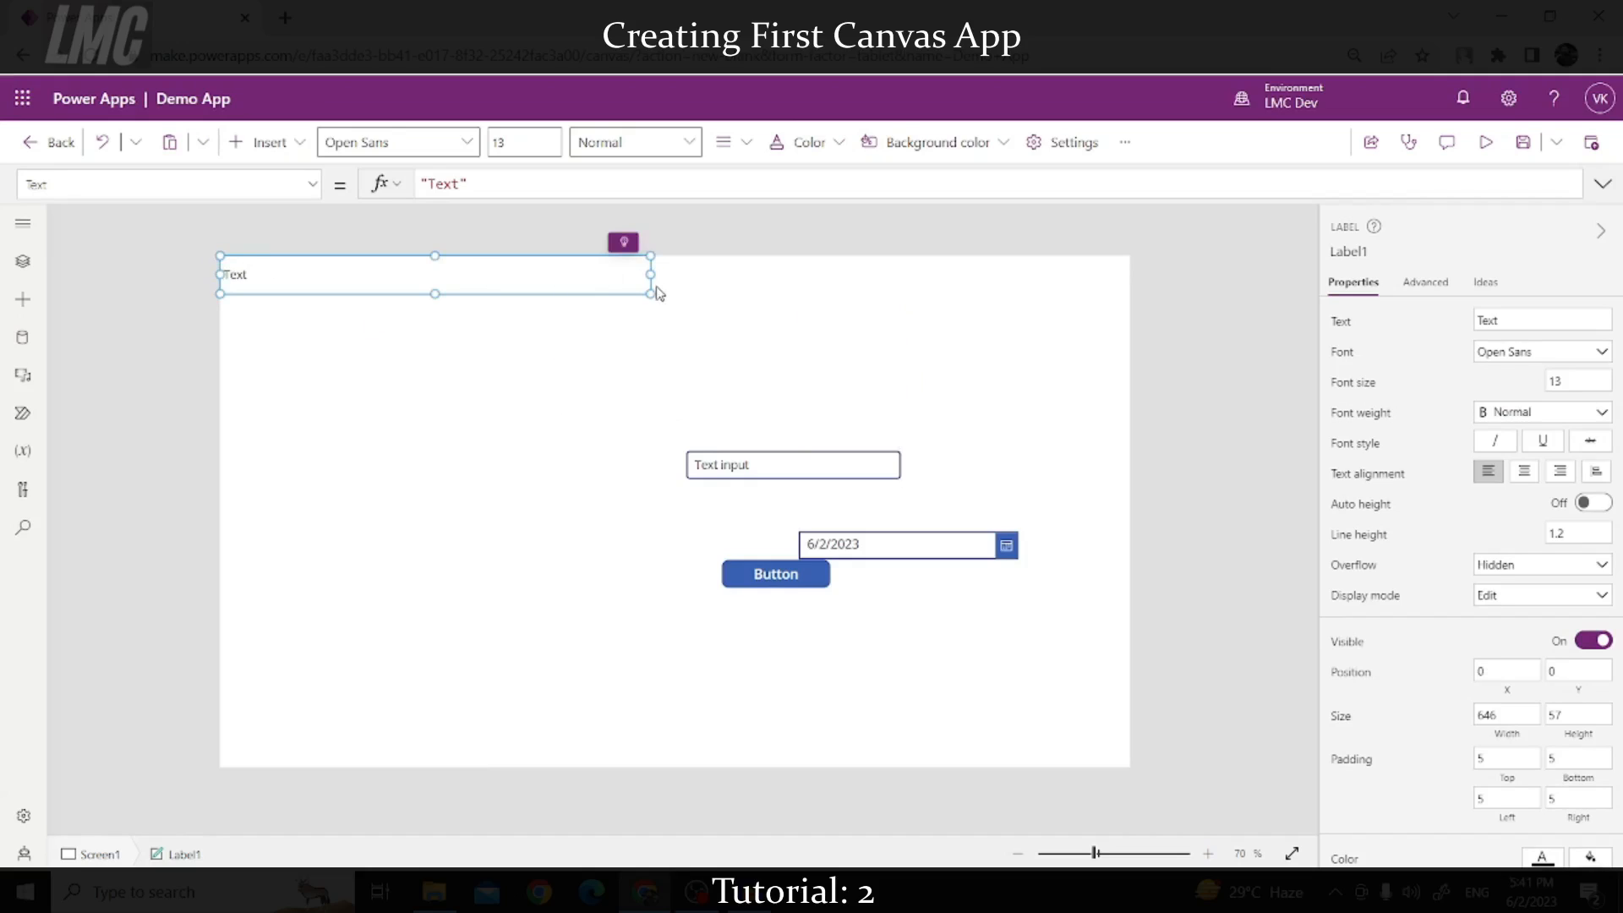
left_click_drag(658, 294, 1214, 308)
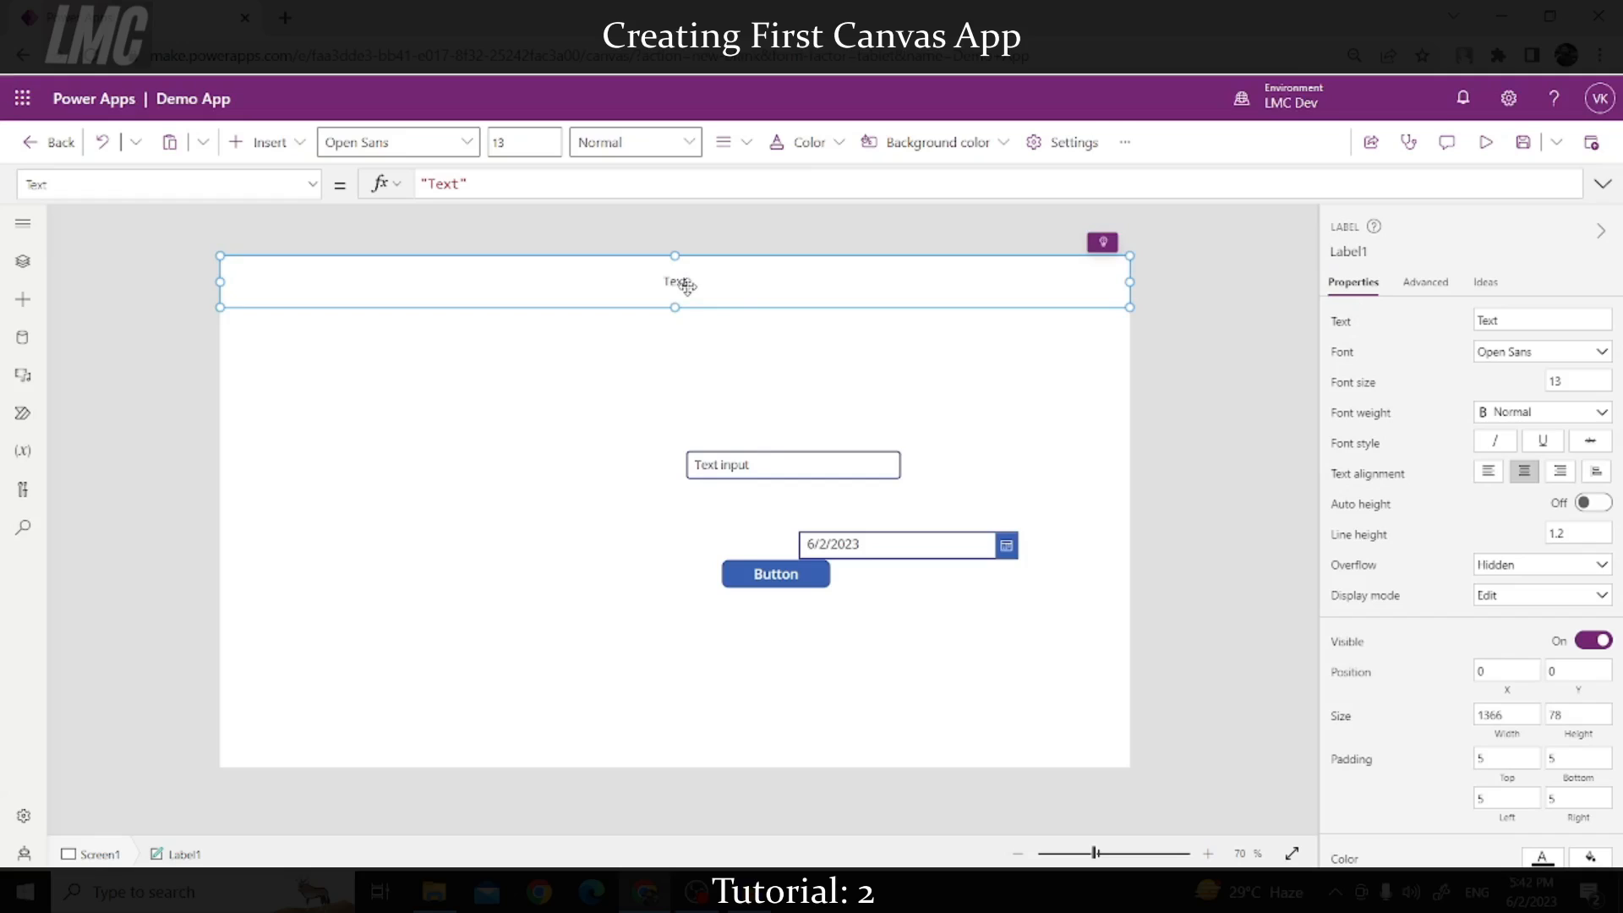
Step: Set the label's font to 24-point Verdana Semibold
double_click(1558, 382)
type("24")
left_click(1476, 377)
left_click(1560, 357)
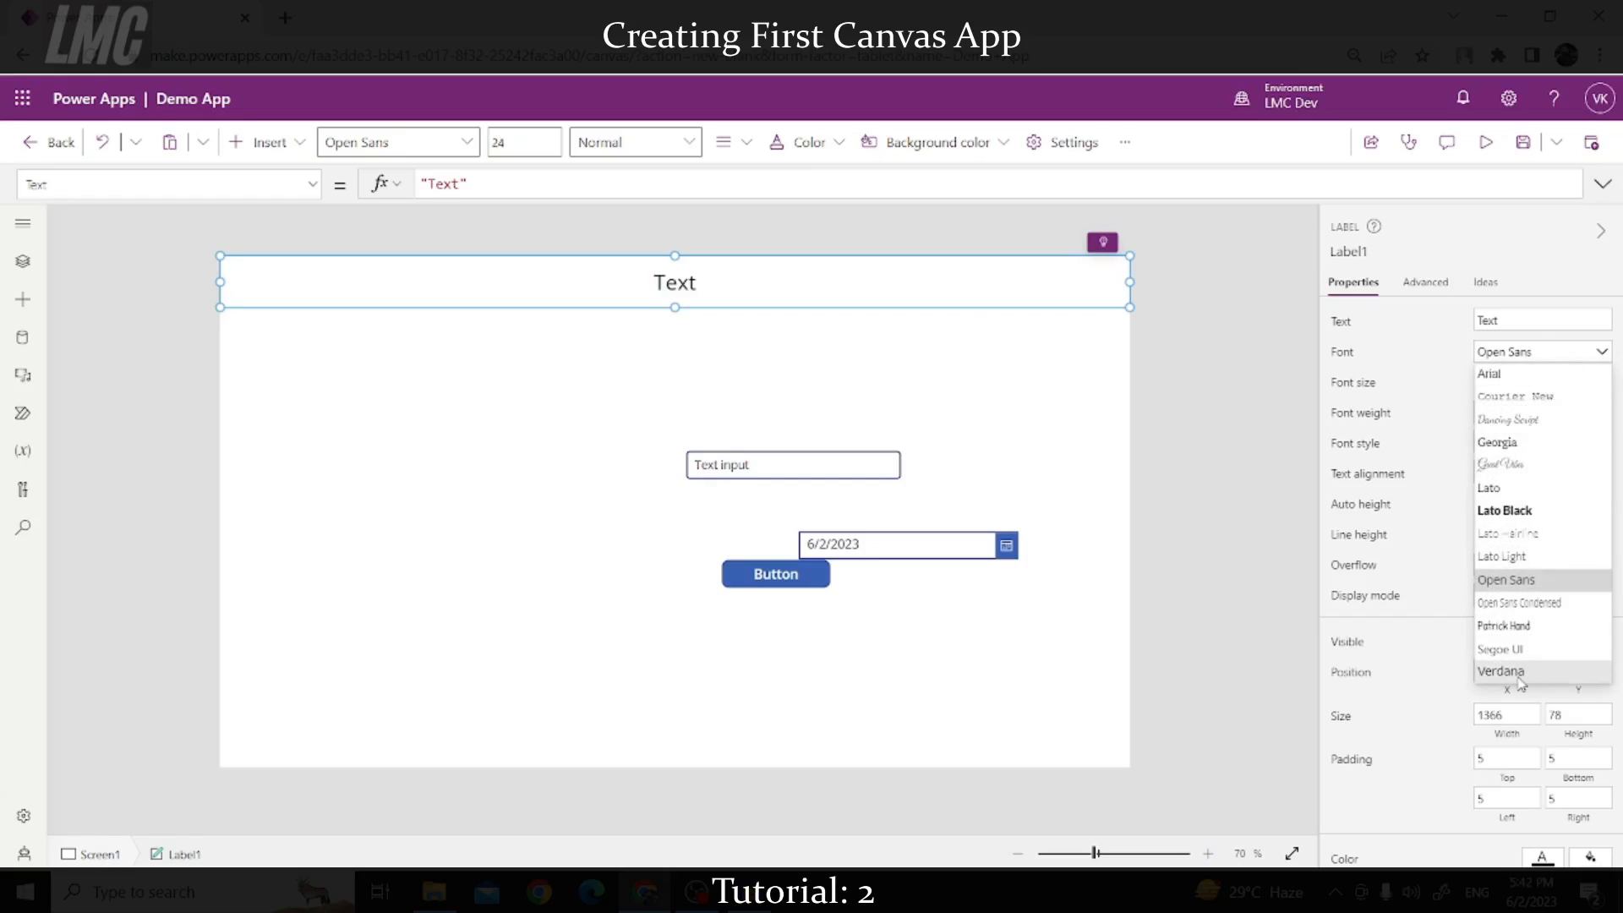
left_click(1502, 671)
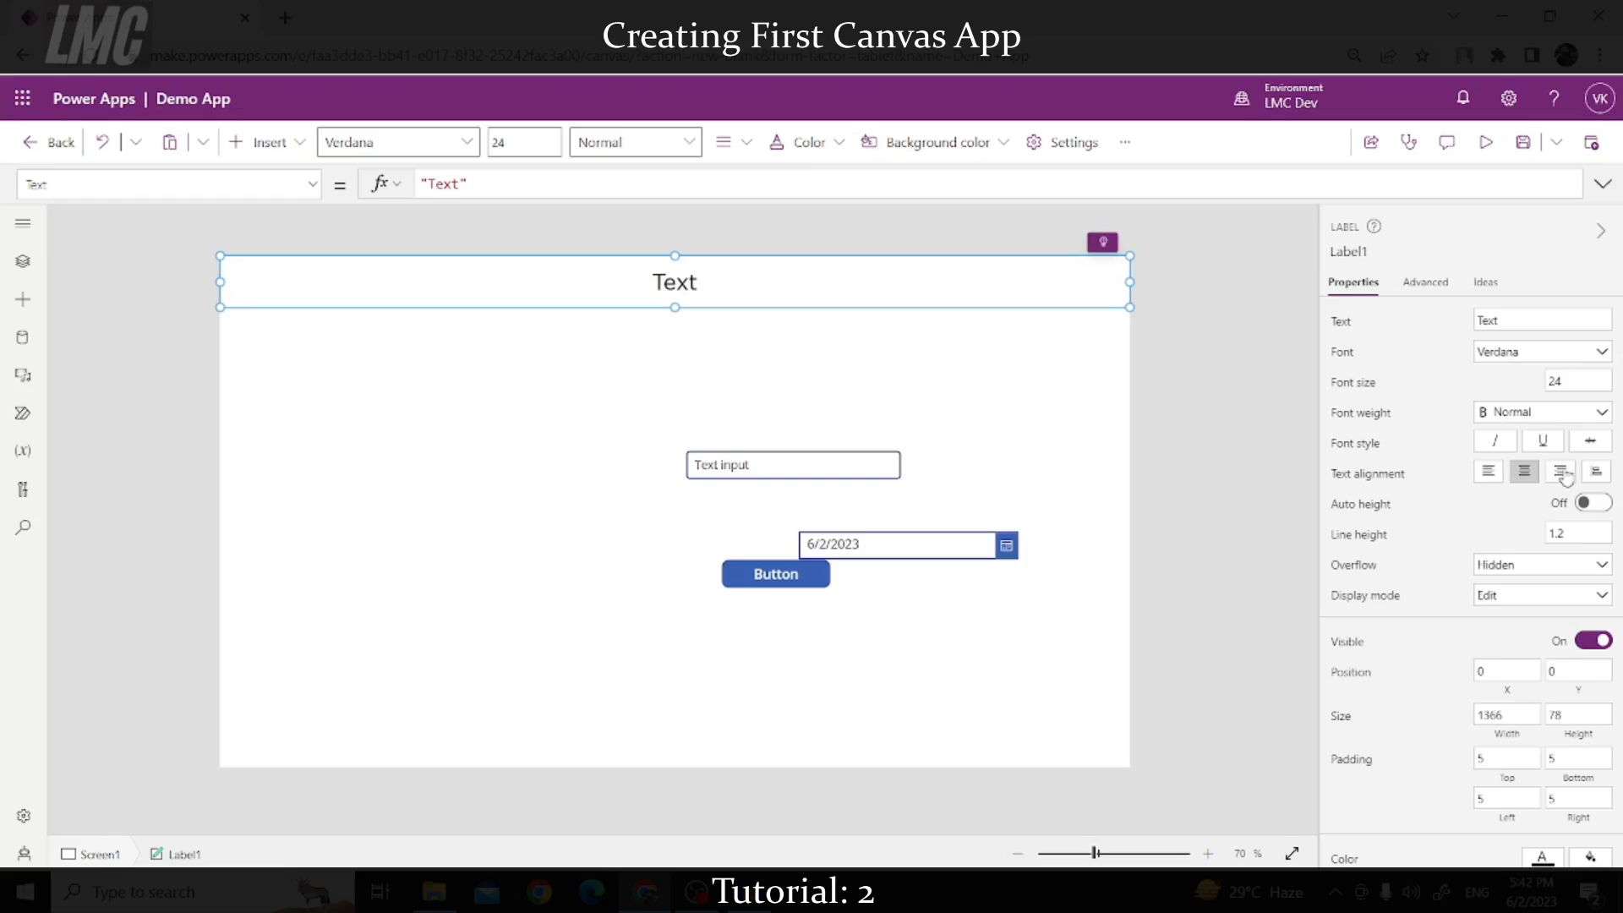
left_click(1517, 412)
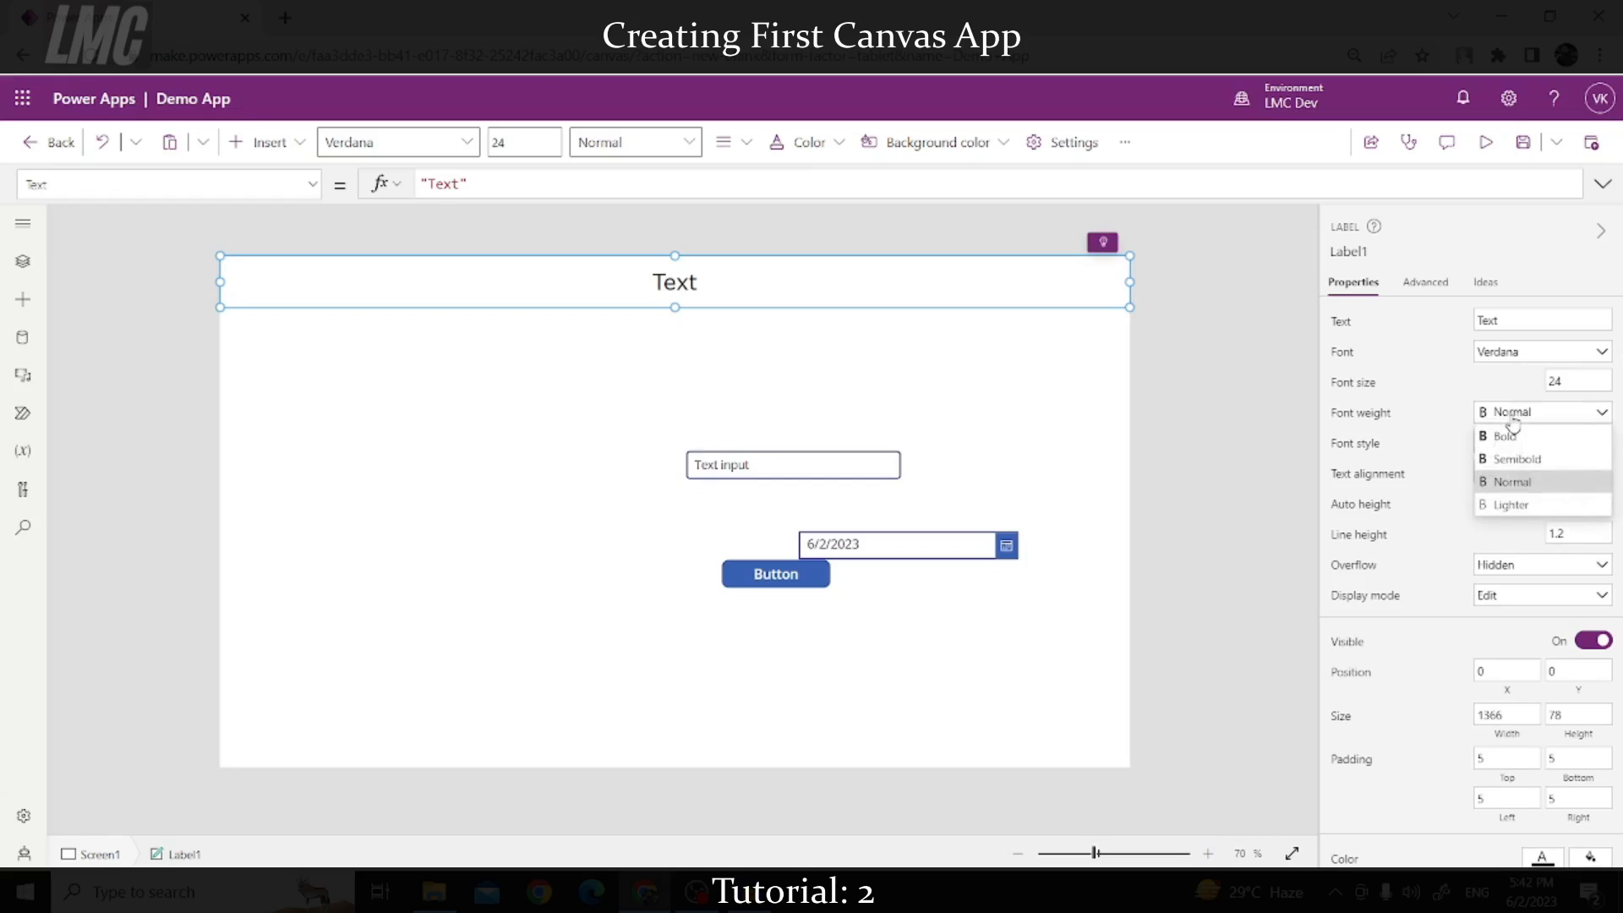
left_click(1518, 459)
scroll(1526, 565, "down", 3)
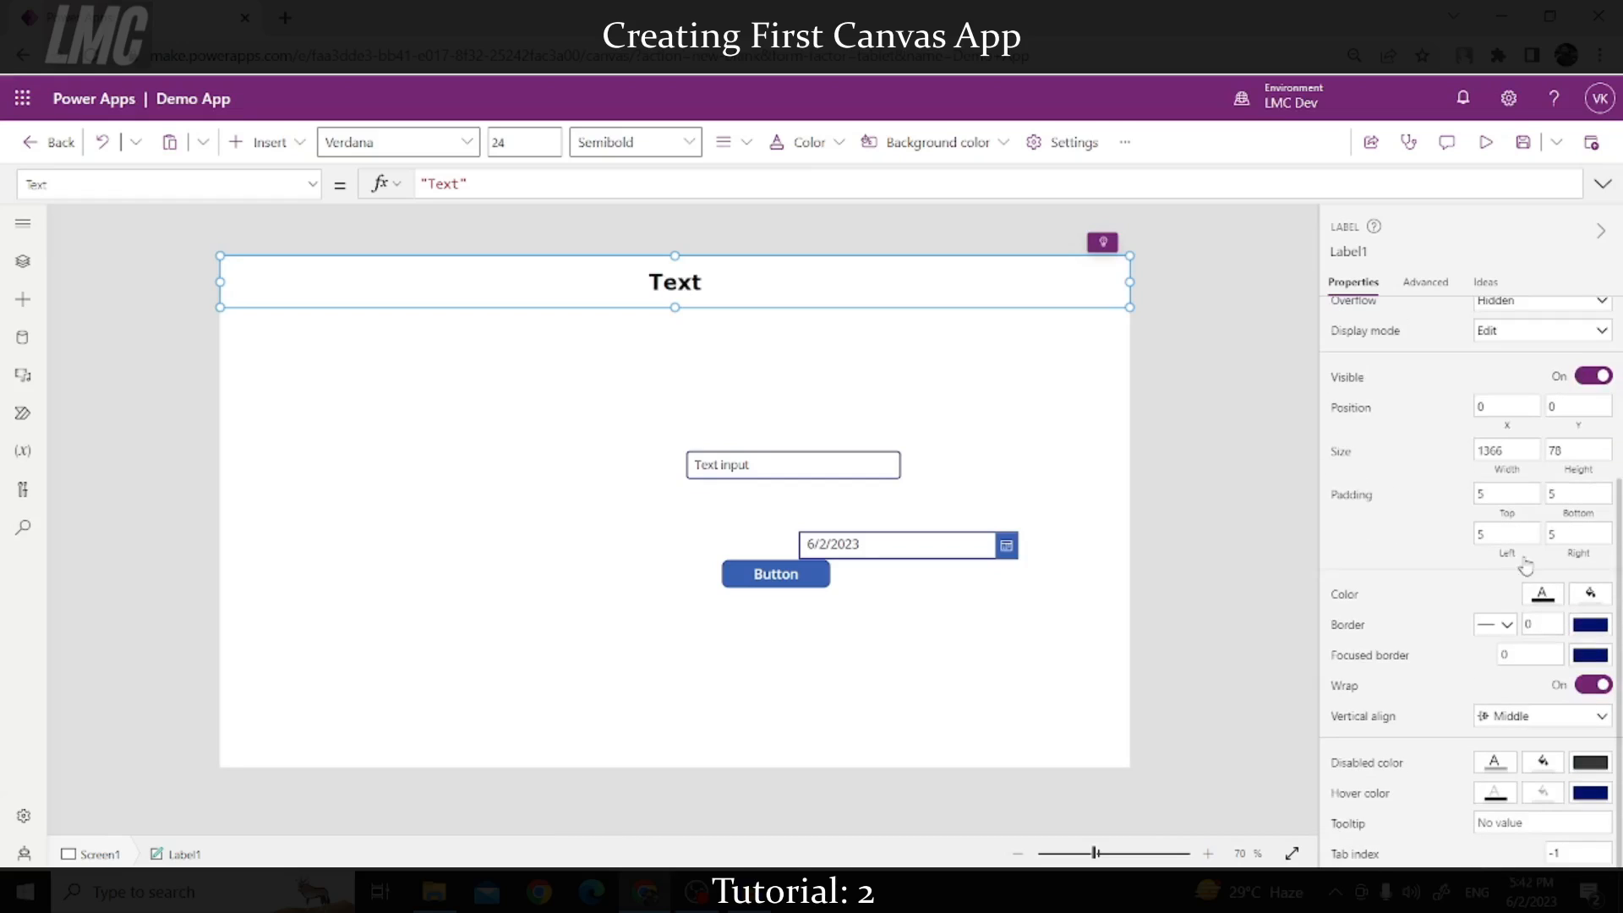
Step: Give the header label a purple fill and white text colour
left_click(1549, 602)
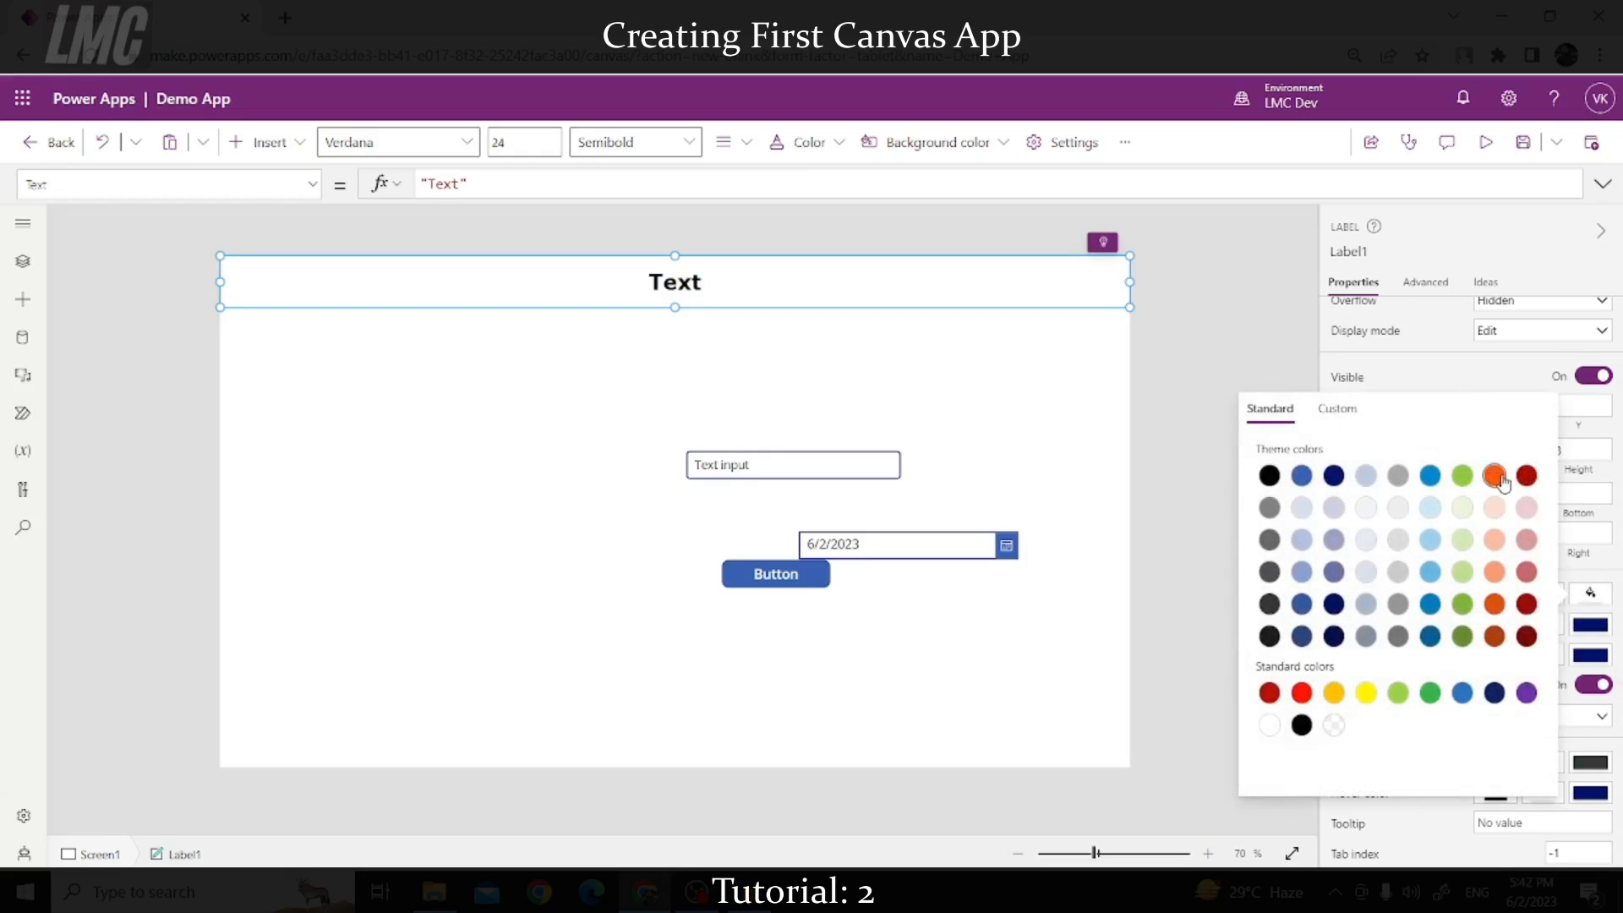
left_click(1526, 692)
left_click(1590, 591)
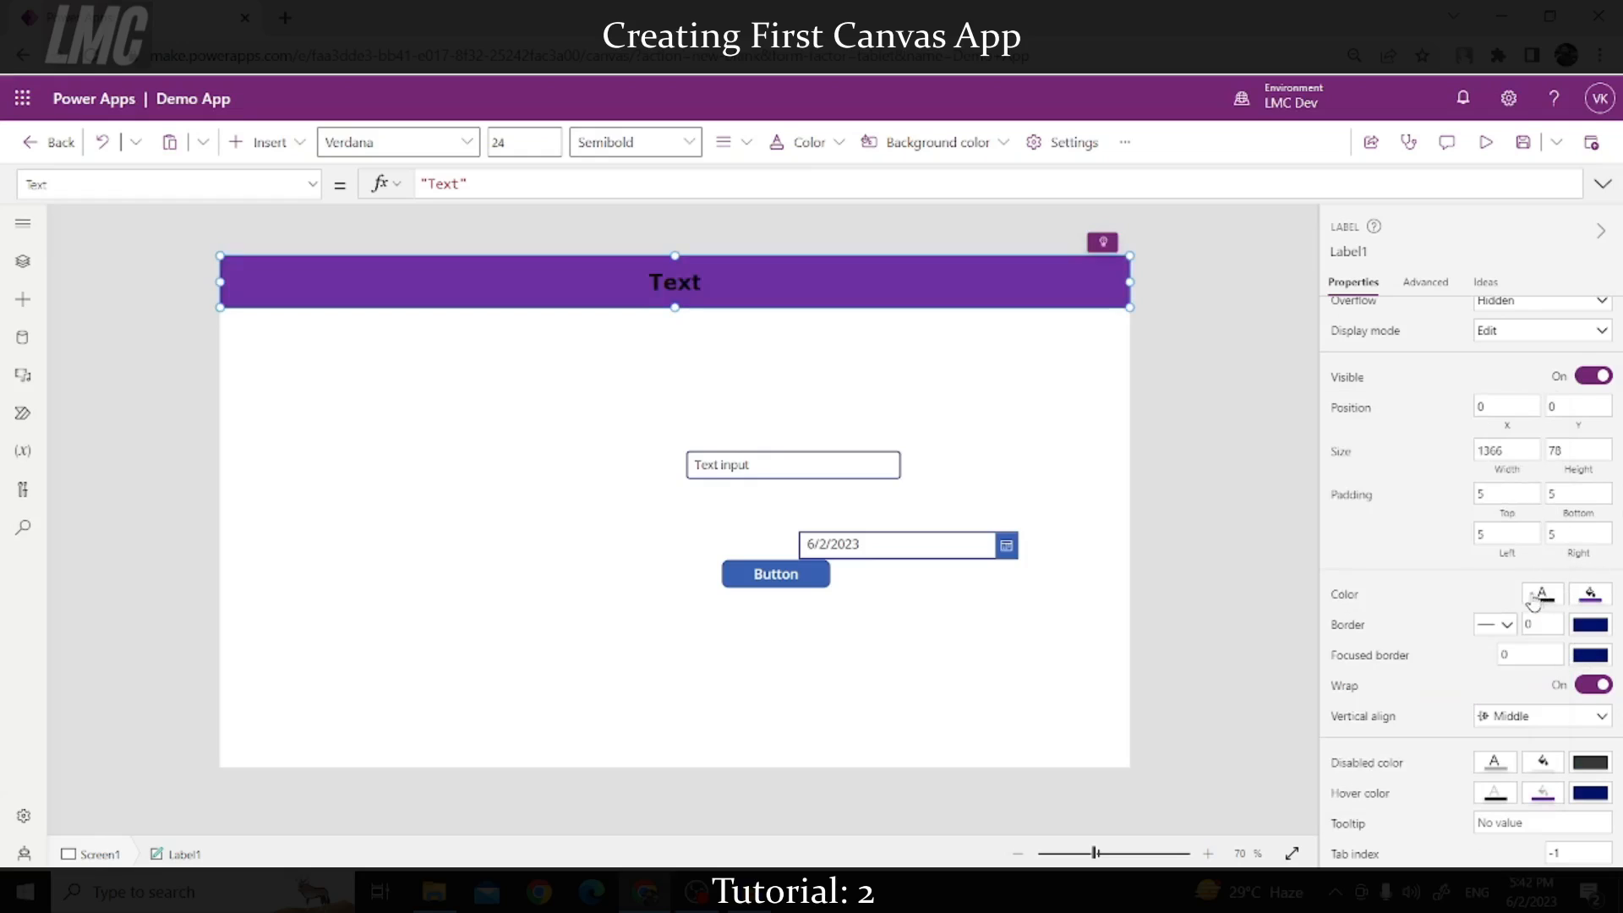
left_click(1542, 593)
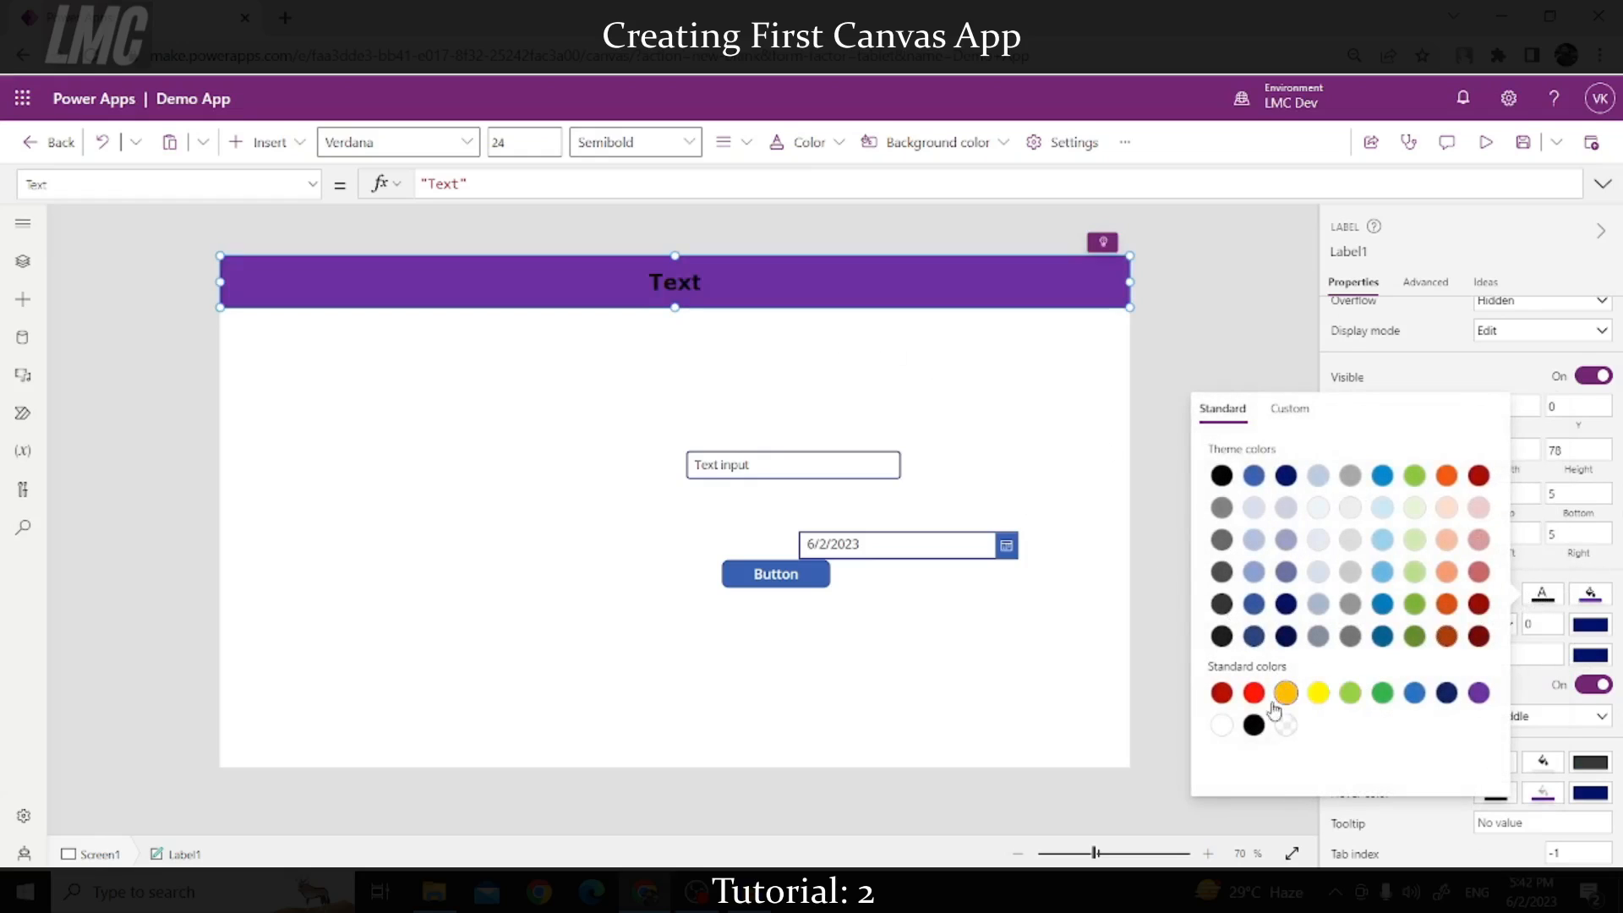
left_click(1222, 725)
left_click(1452, 246)
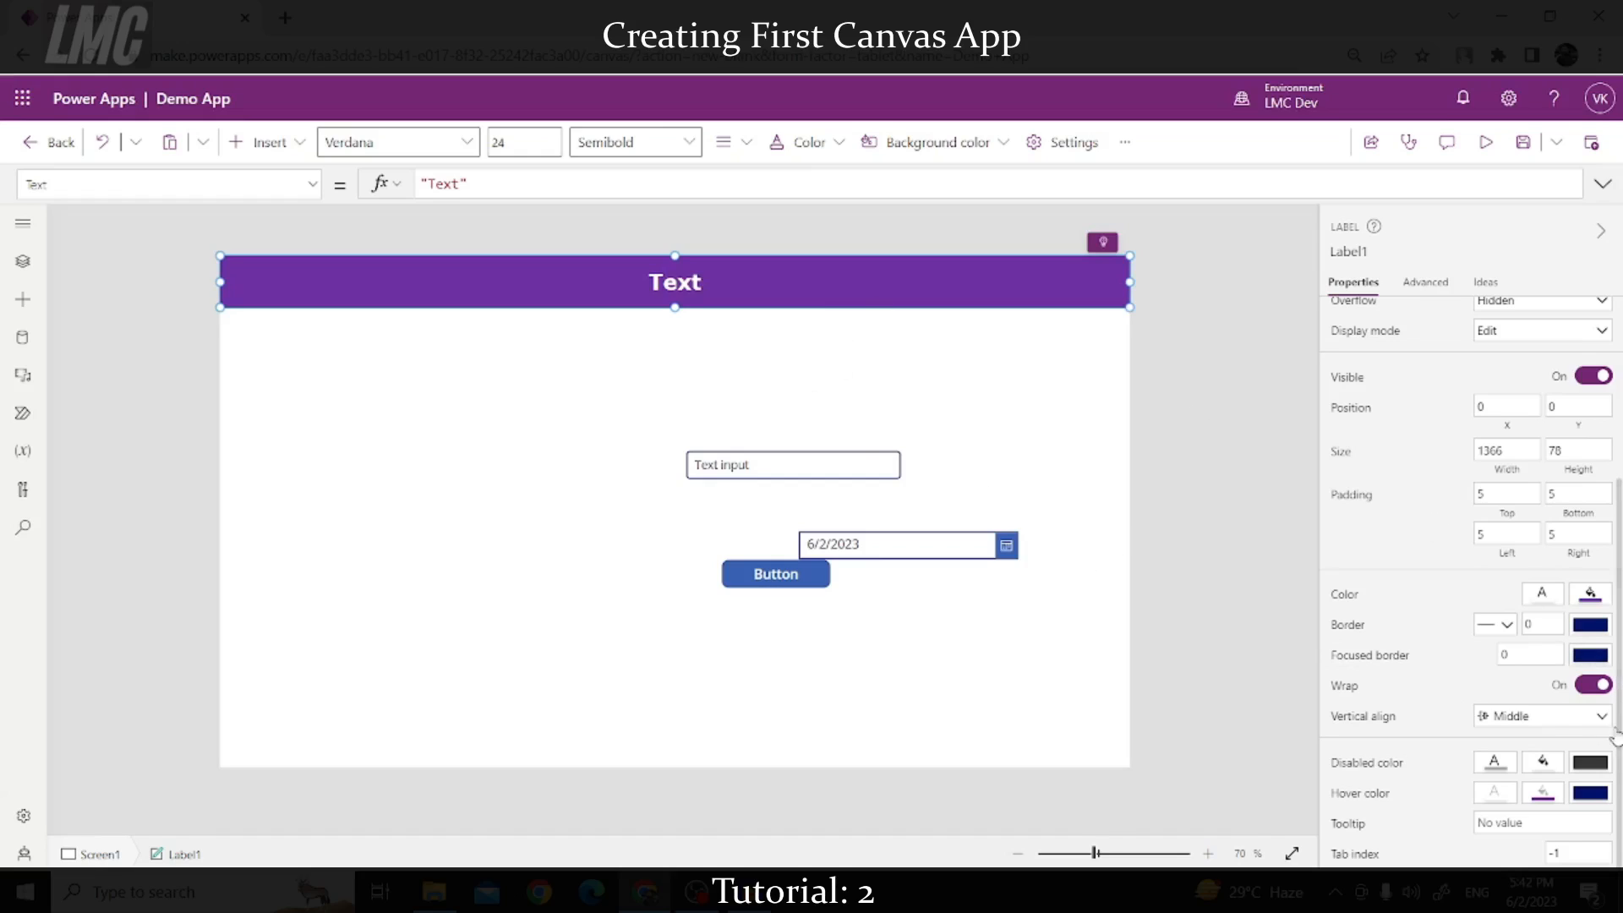
left_click(1530, 716)
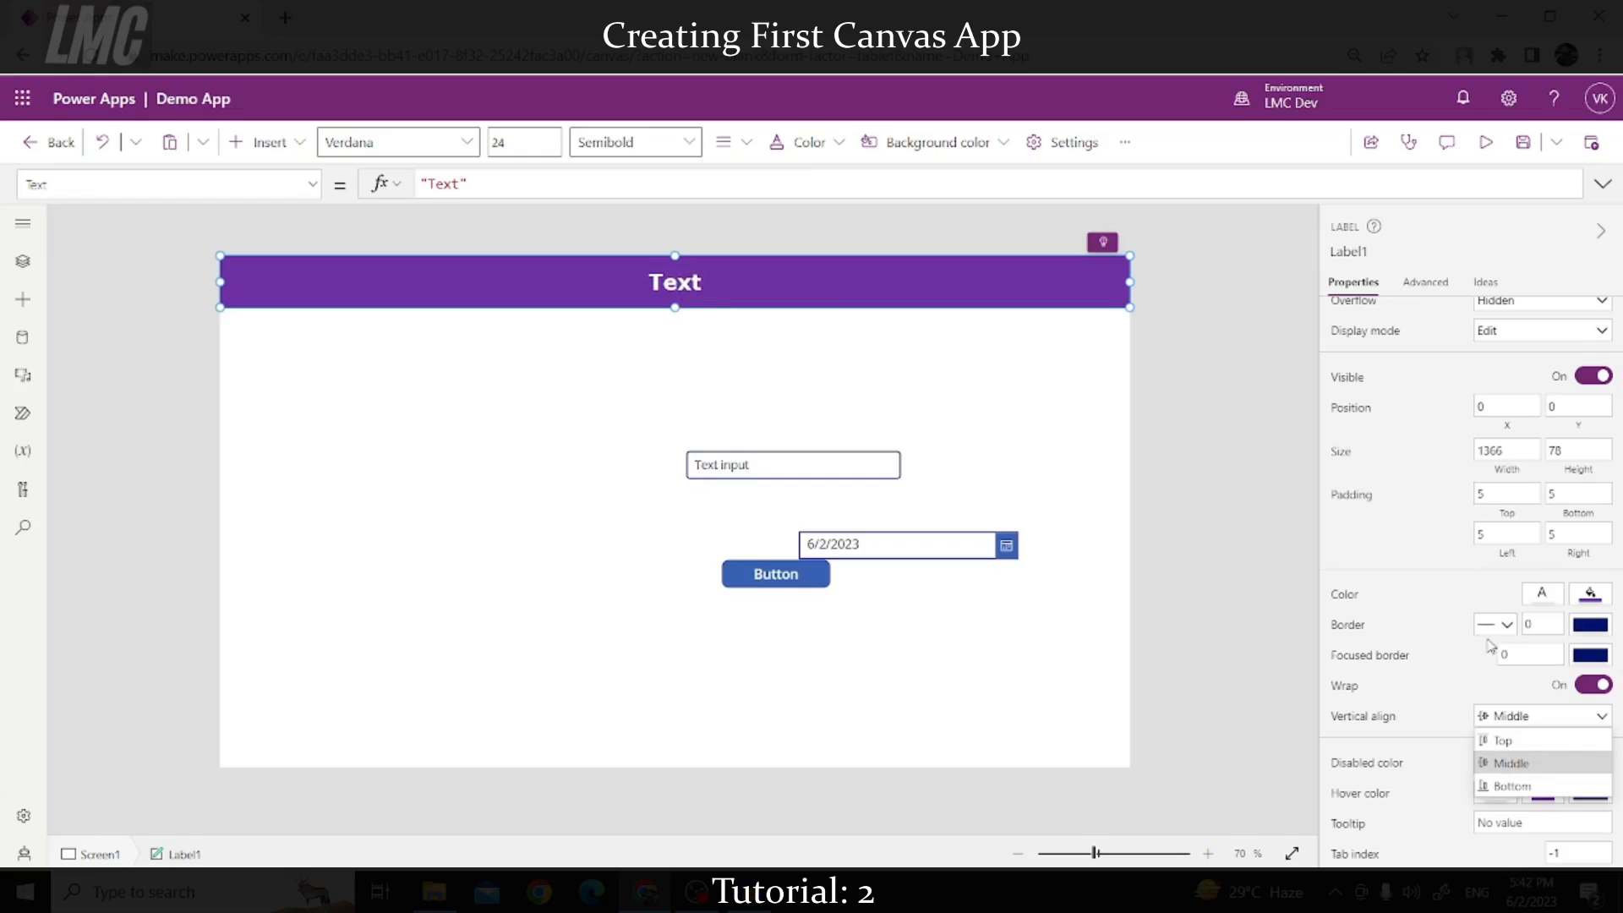
Step: Try Top, Middle and Bottom vertical alignment, settling the header text on Middle
left_click(1501, 741)
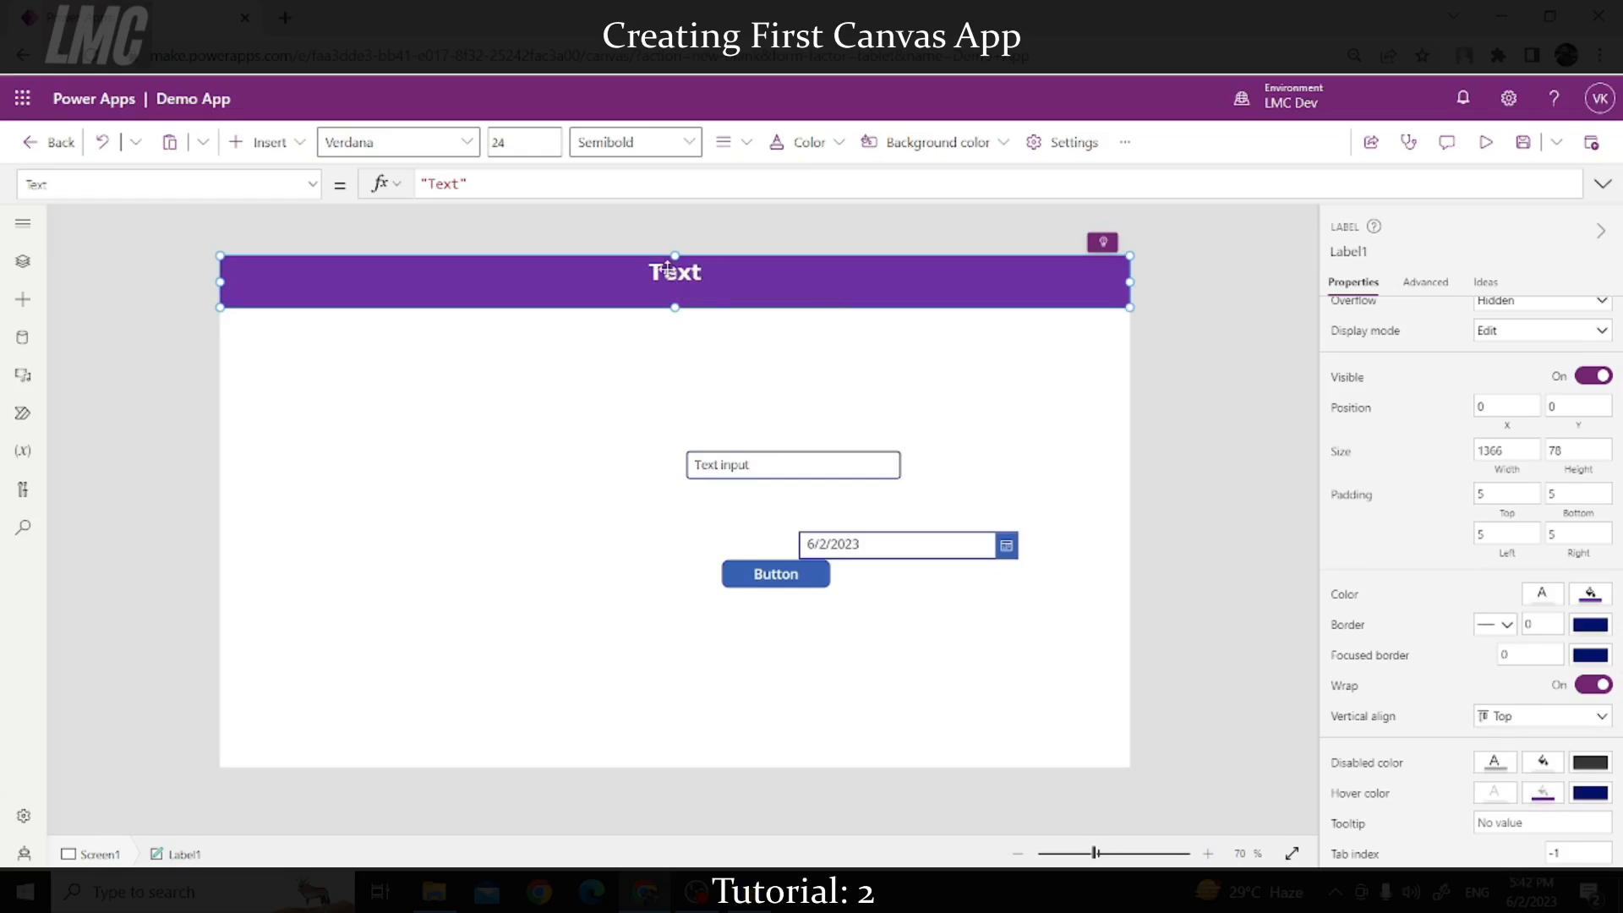
left_click(1526, 717)
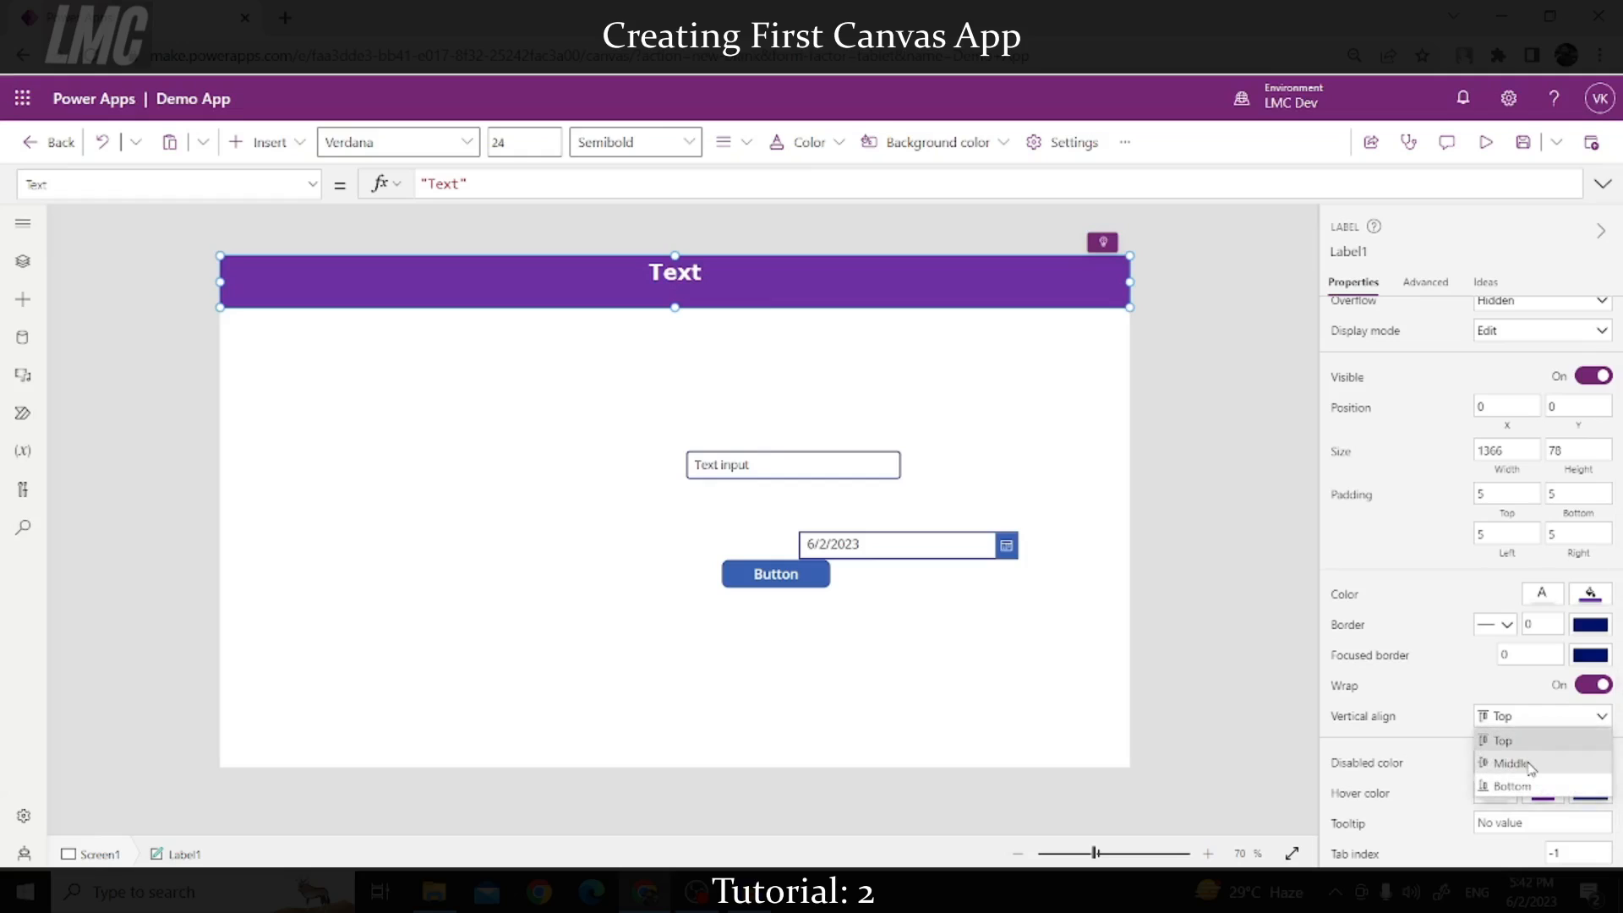
left_click(1531, 761)
left_click(1522, 717)
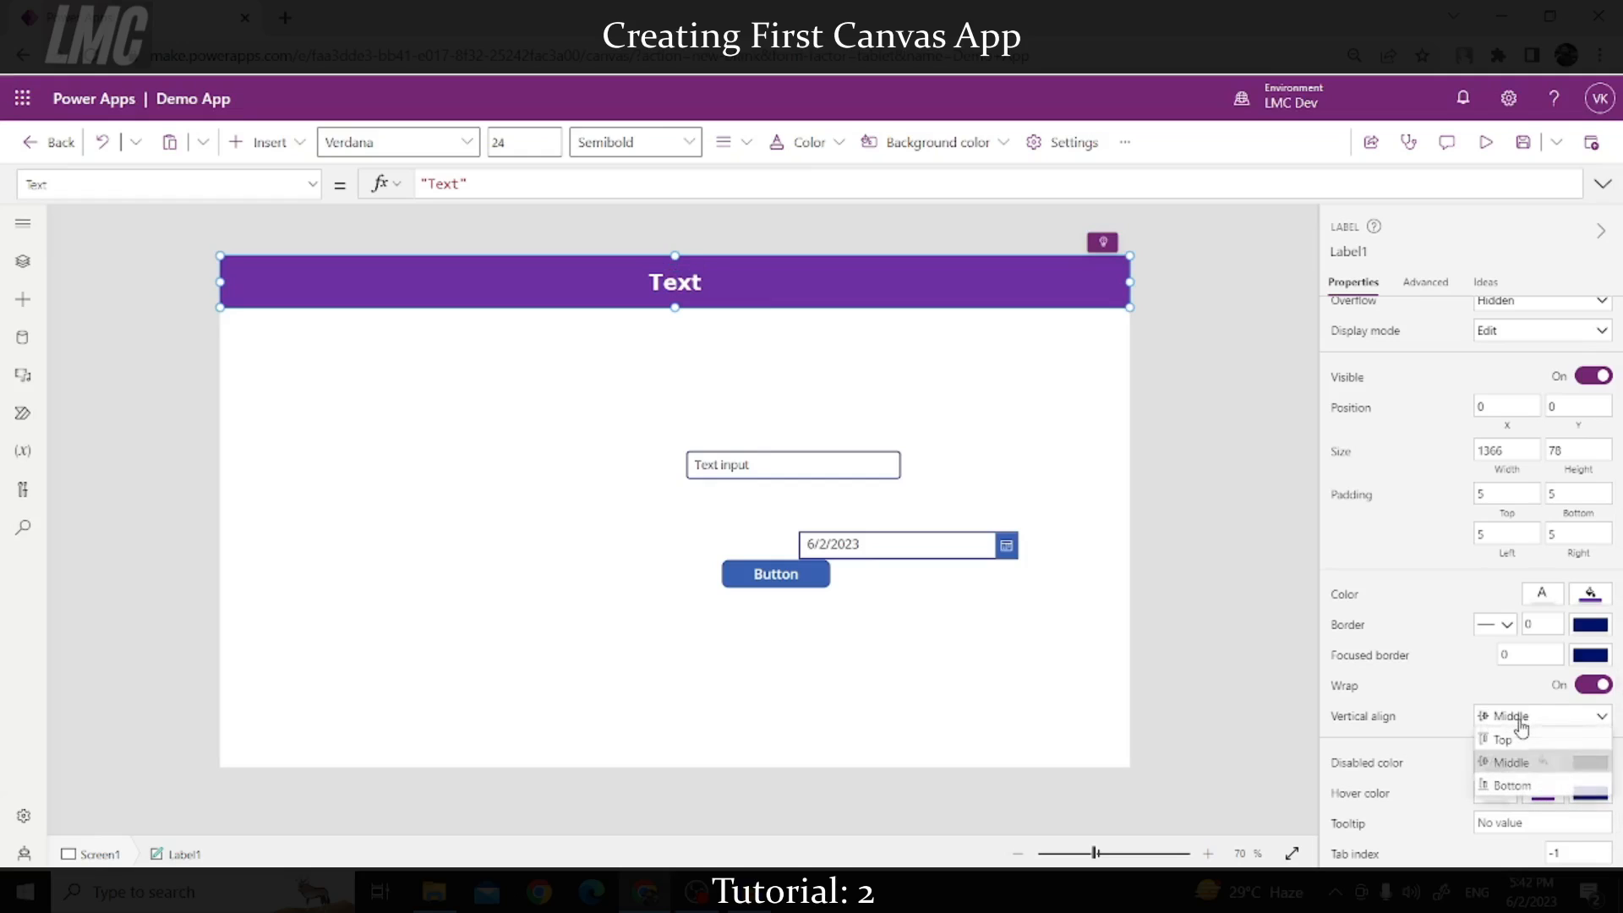
left_click(1524, 791)
left_click(1522, 717)
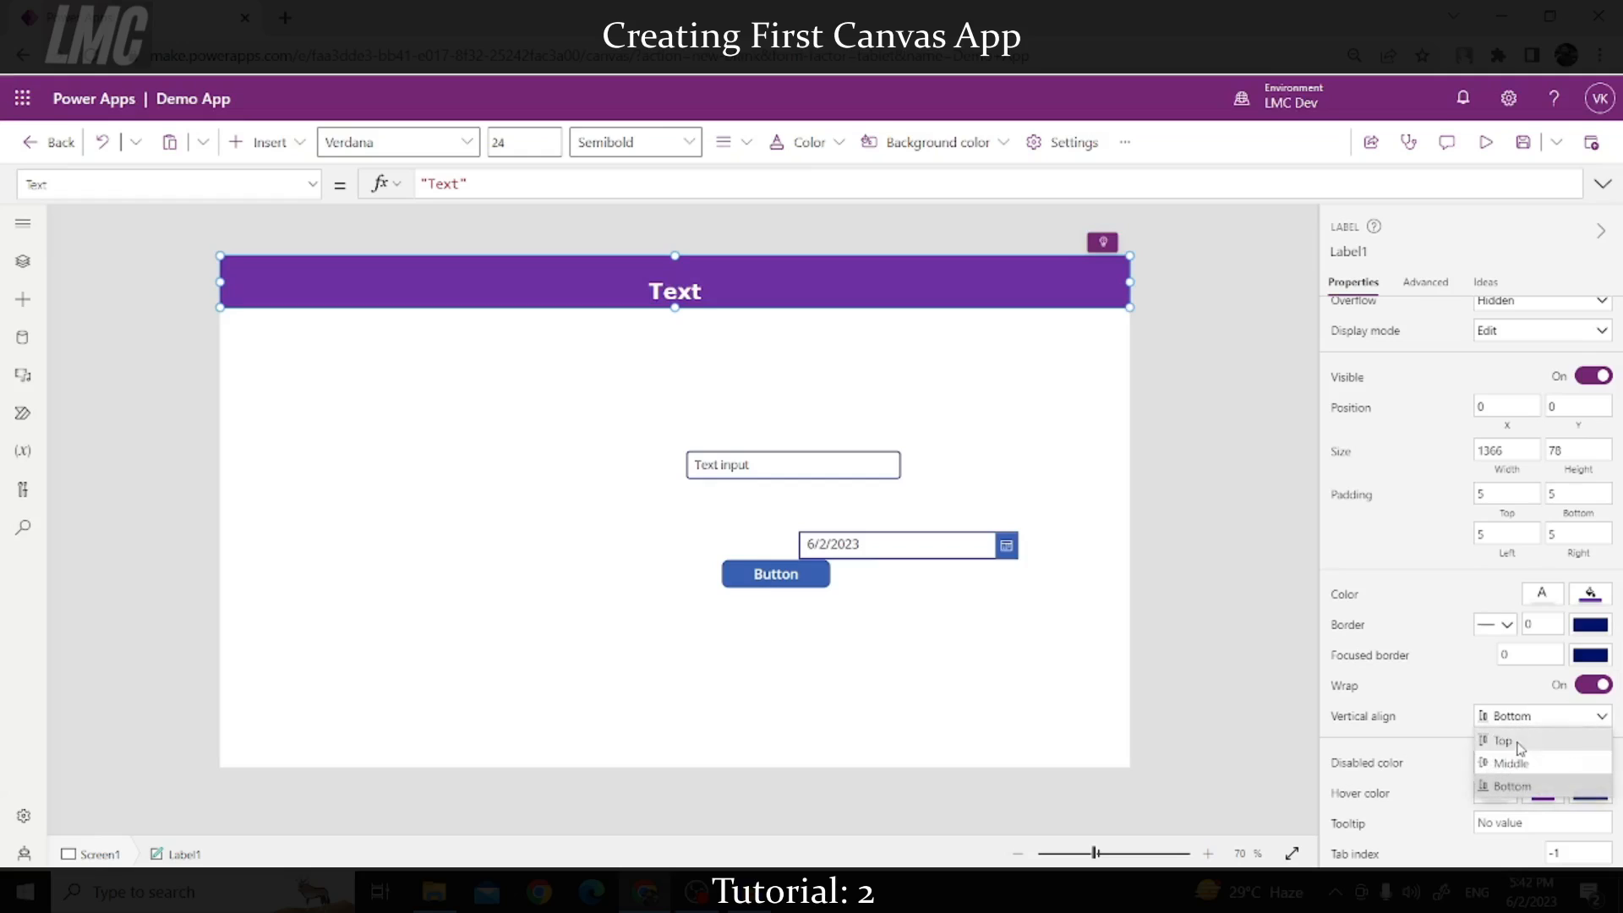
left_click(1518, 765)
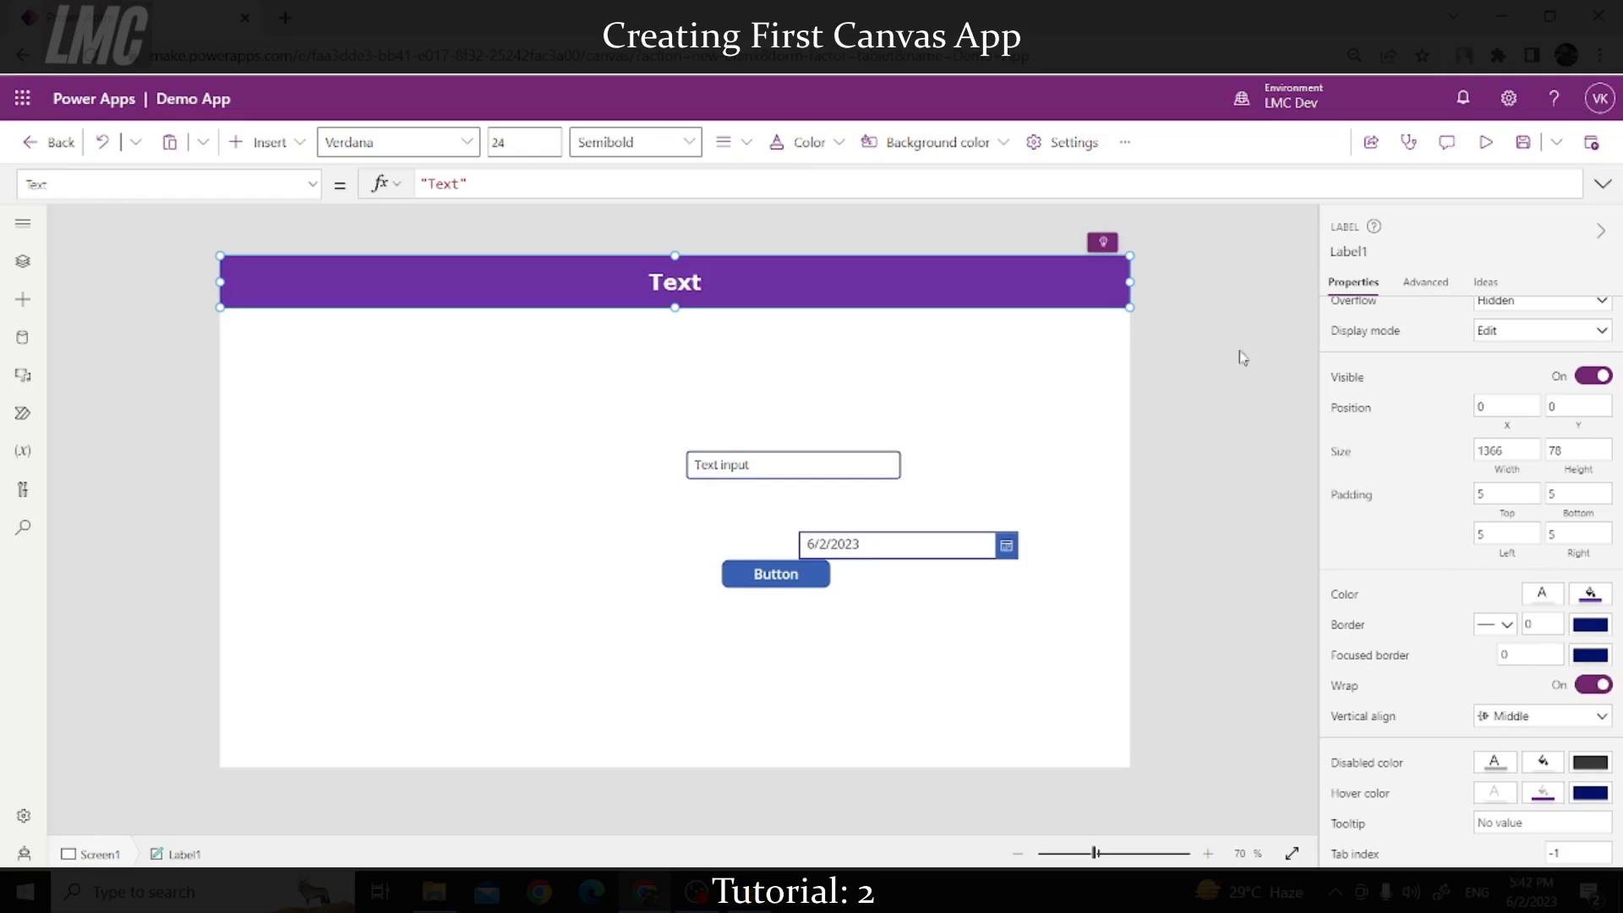
Step: Shrink the full-width label to a small top-left box and change its text to 'This is my first canvas app'
left_click_drag(1129, 306, 395, 292)
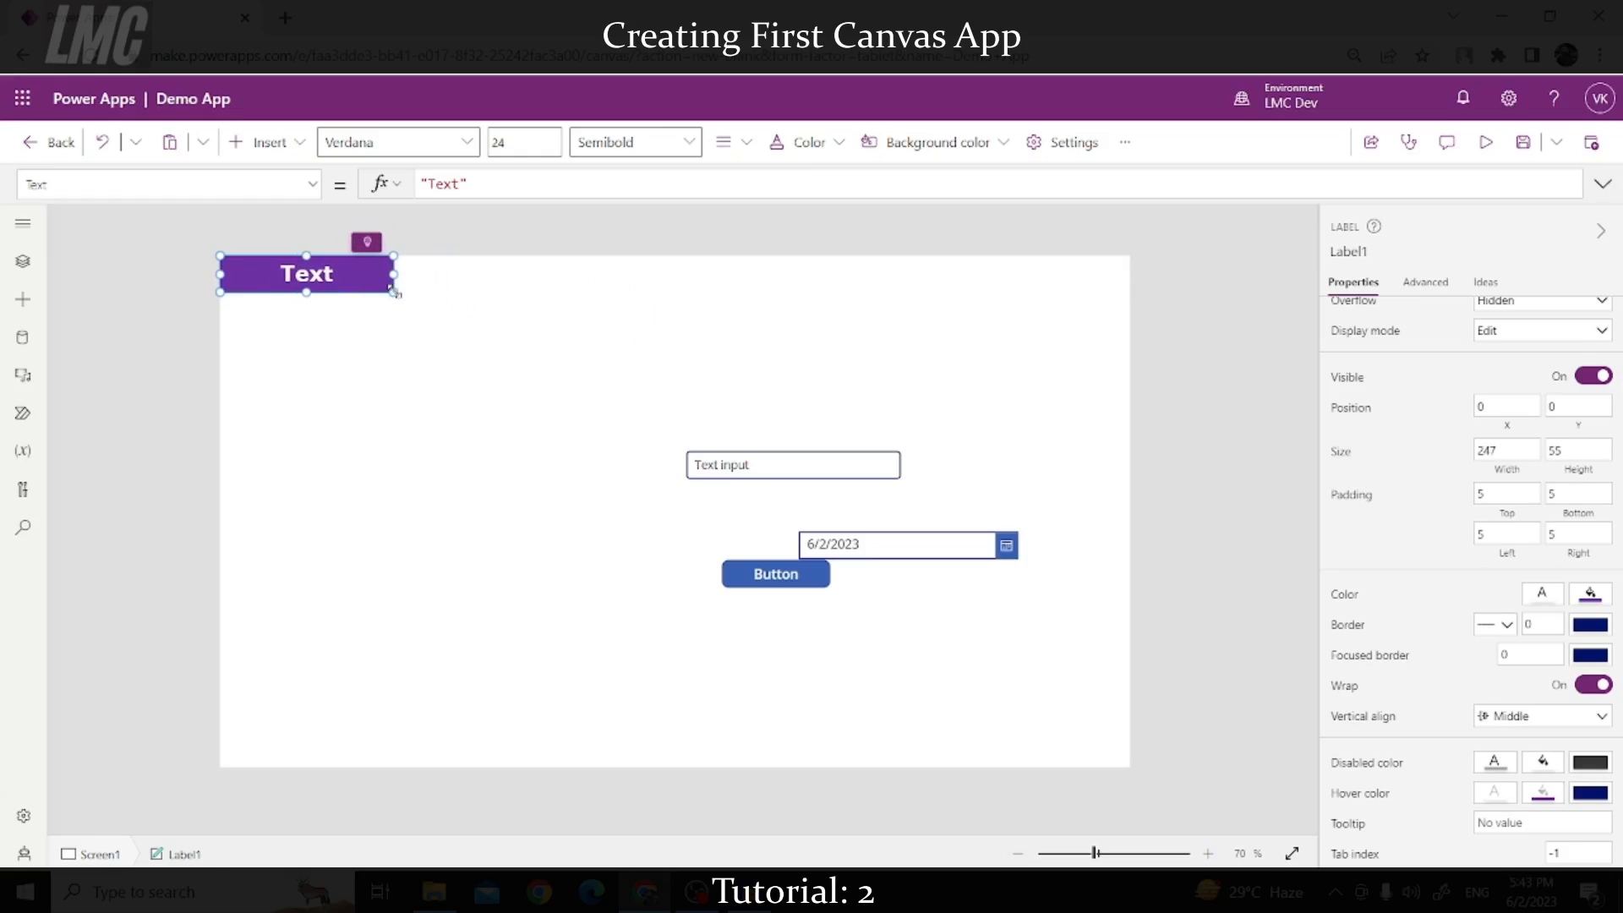
scroll(1366, 453, "up", 3)
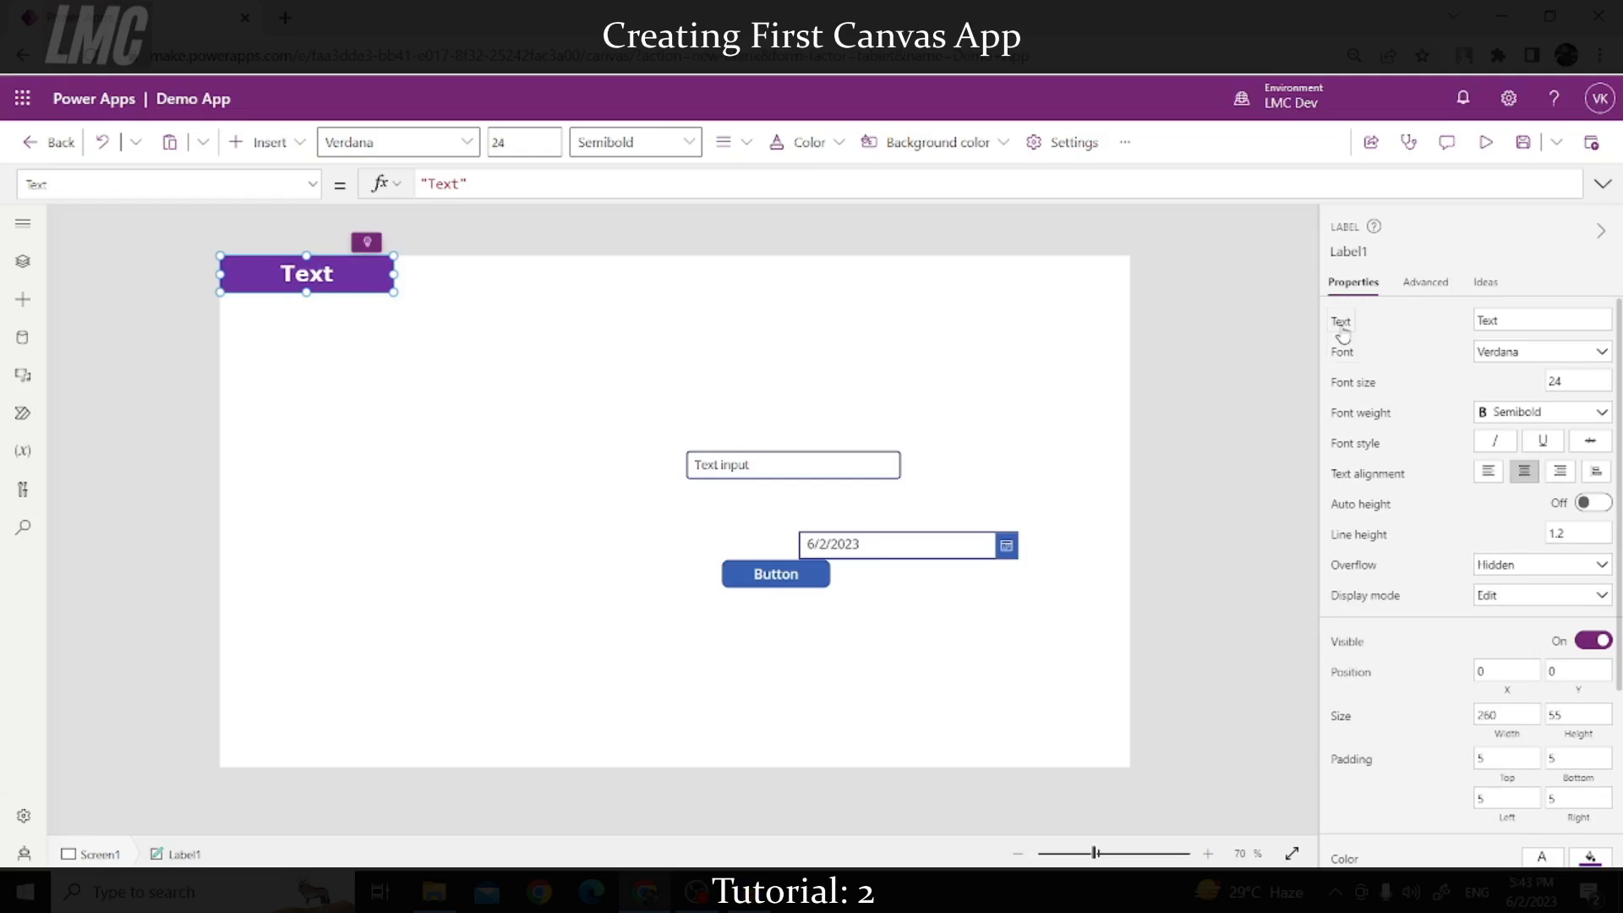
left_click(1343, 333)
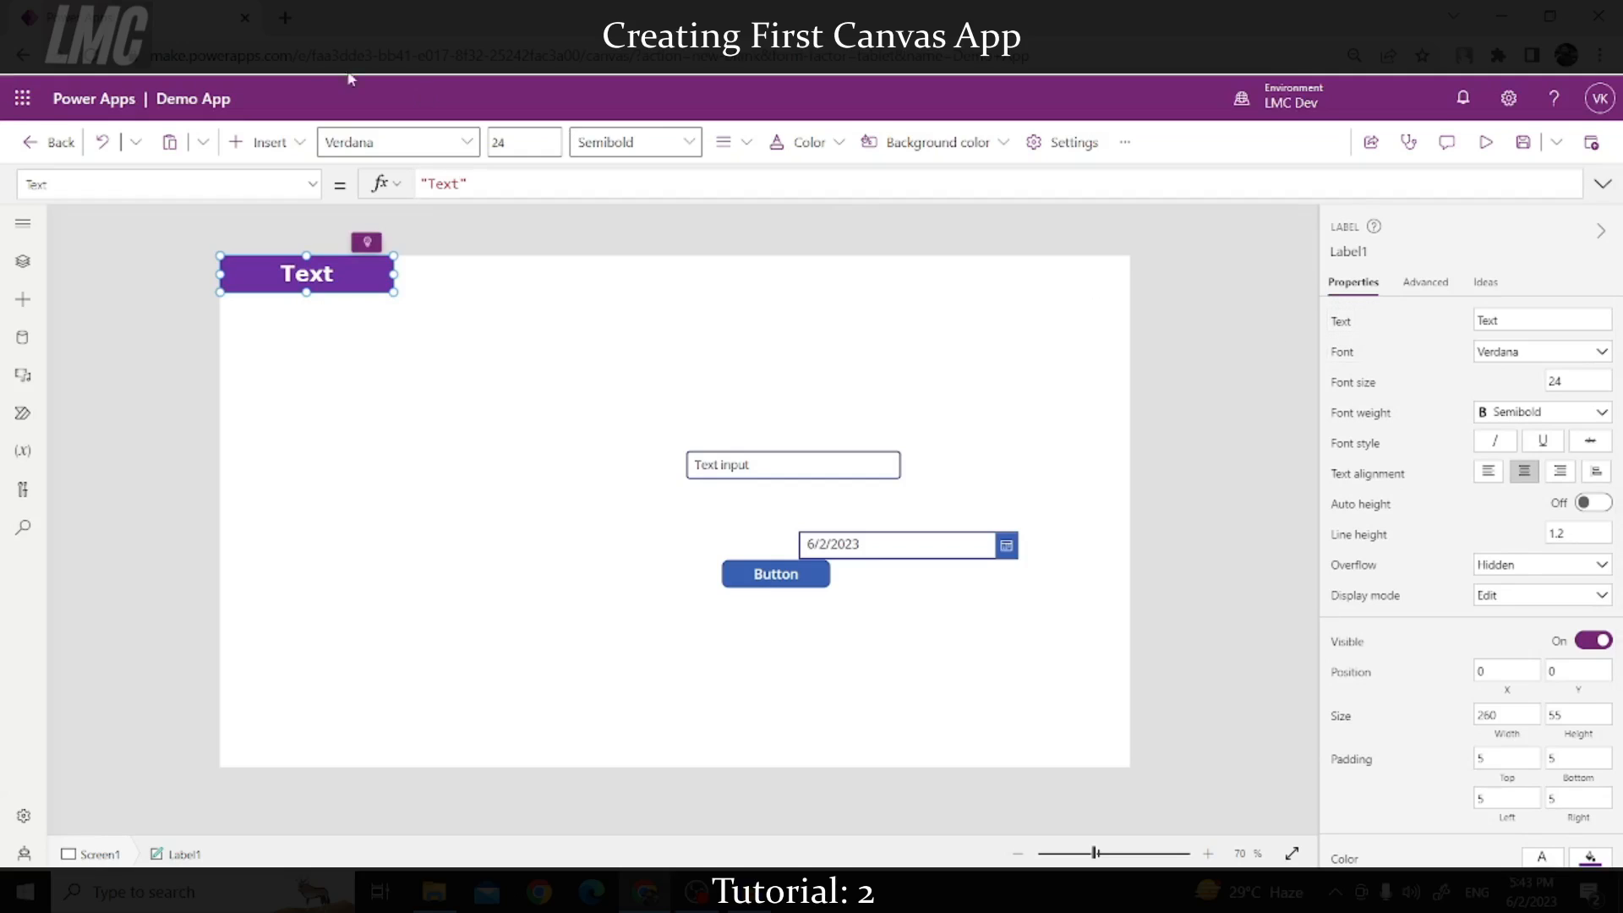
double_click(442, 185)
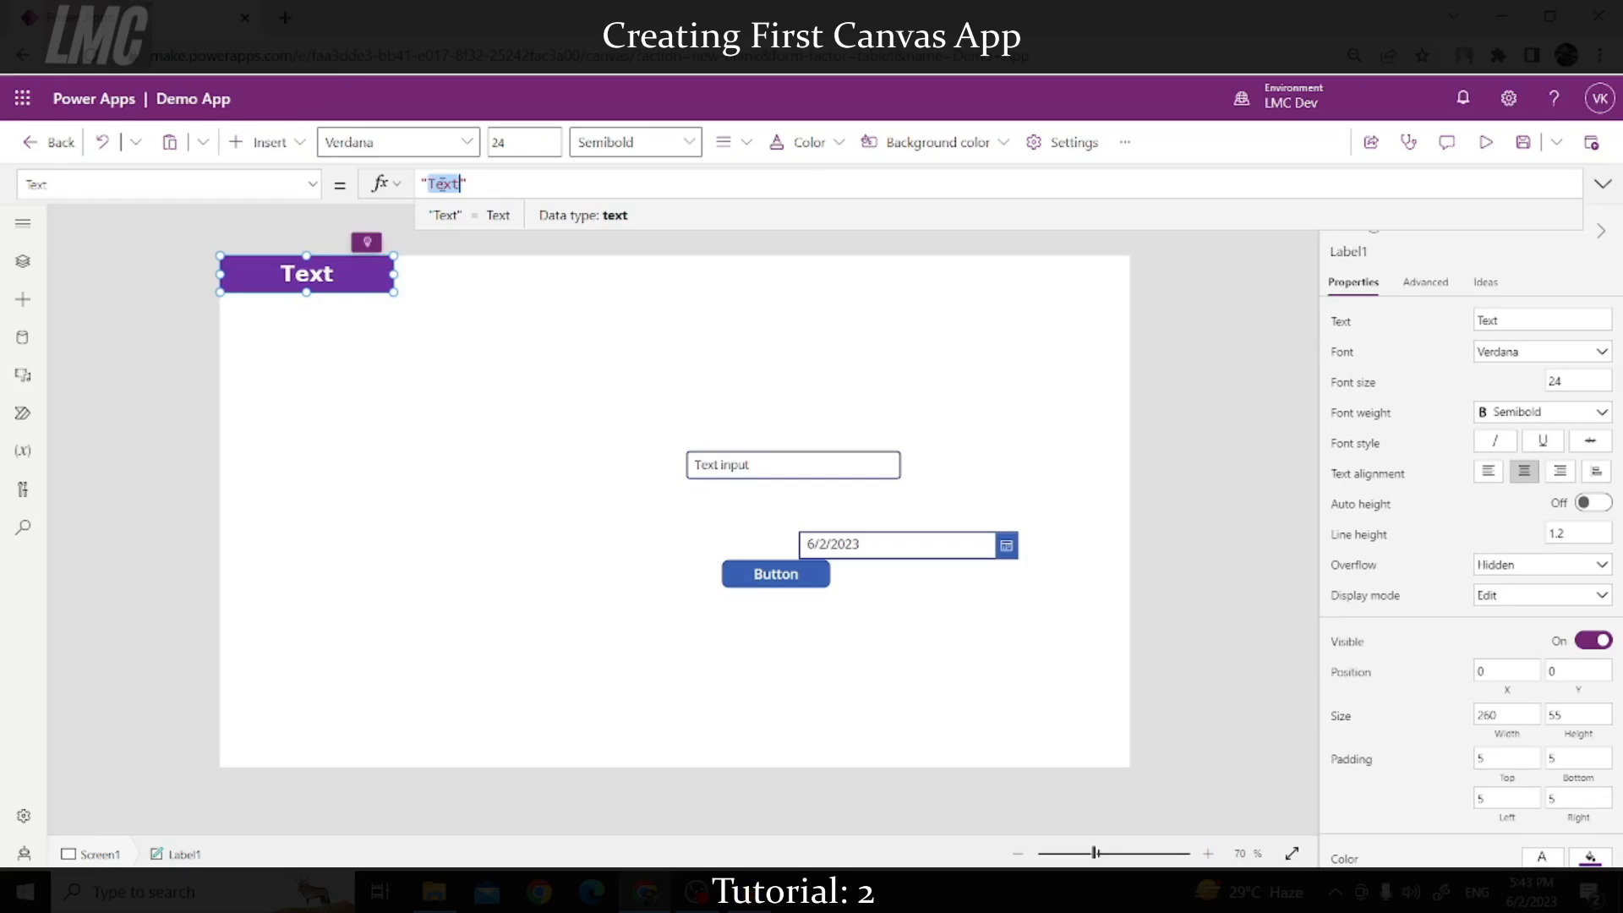
type("This is ")
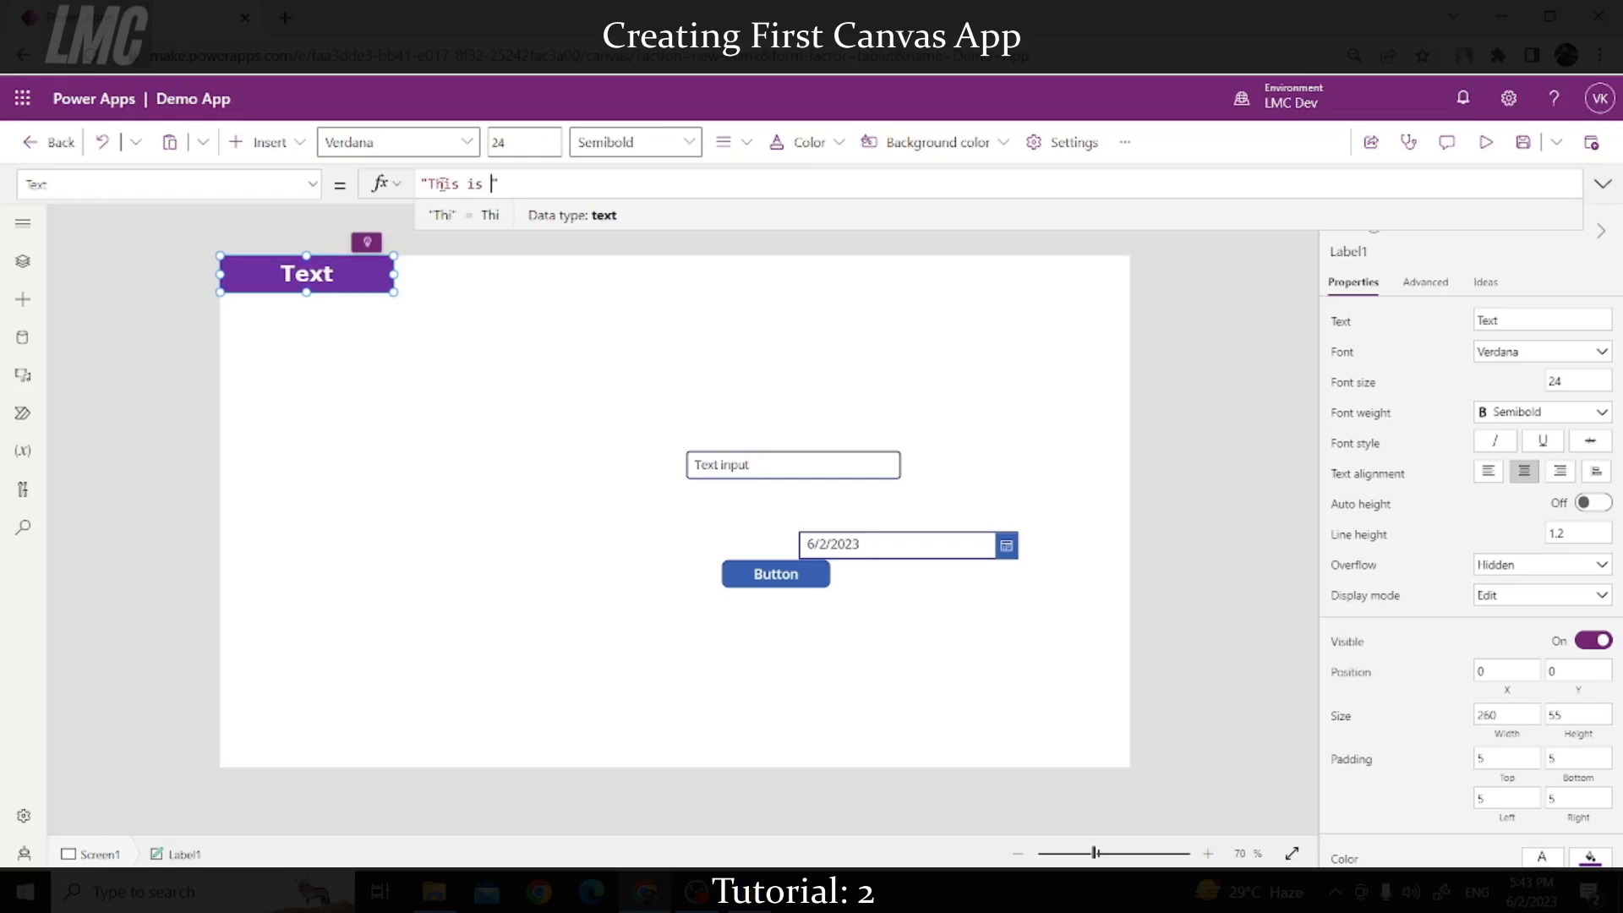
type("my first")
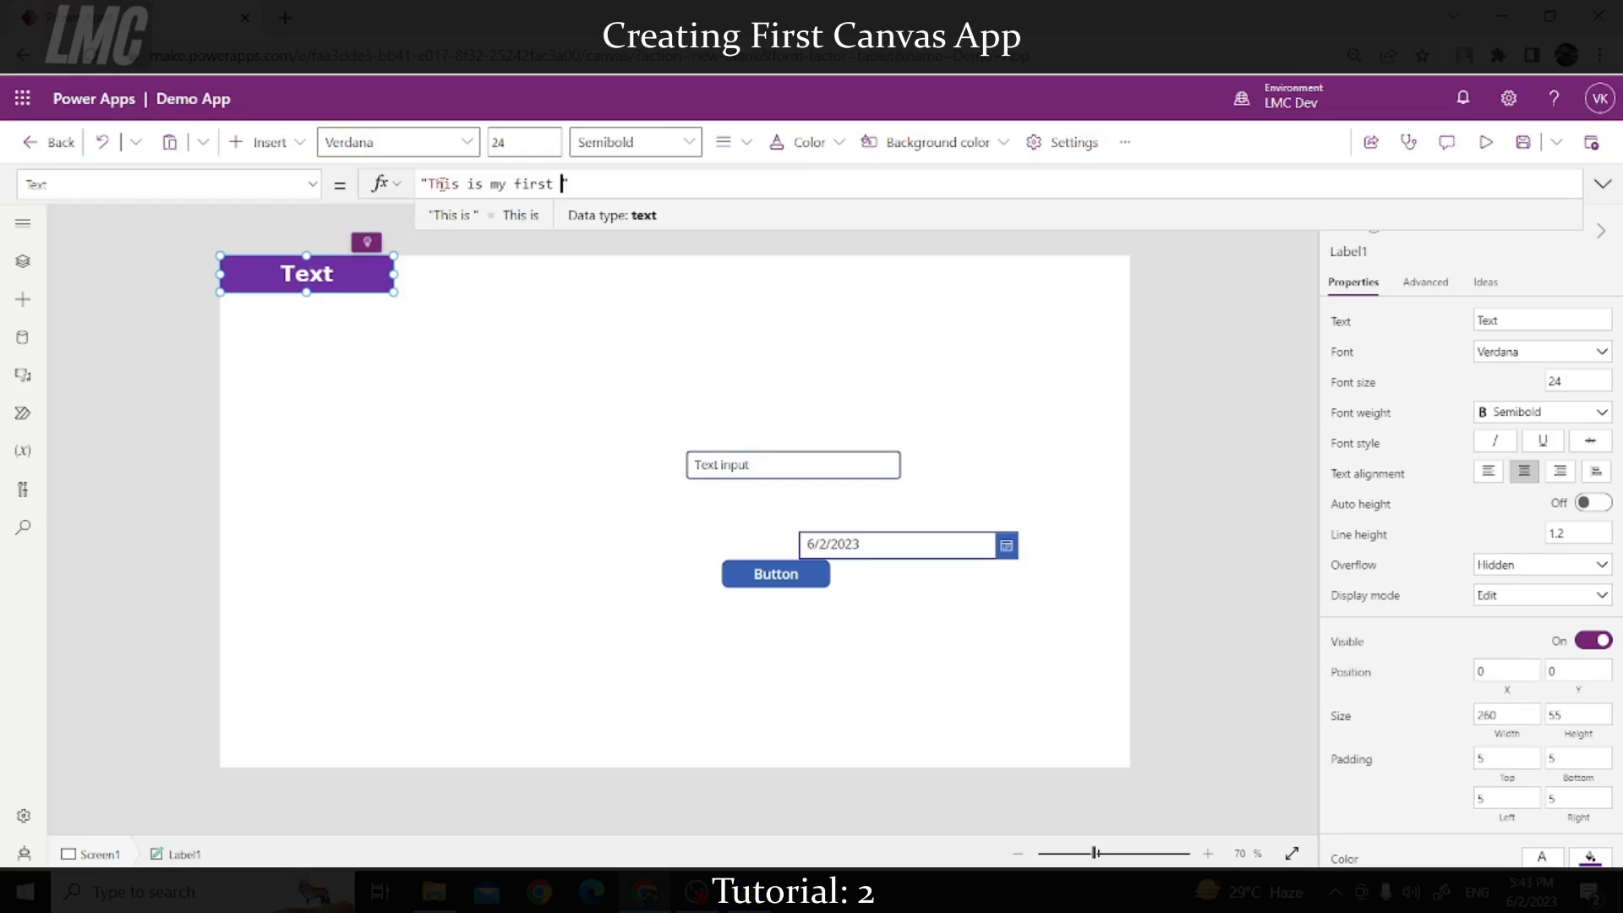
type(" canva")
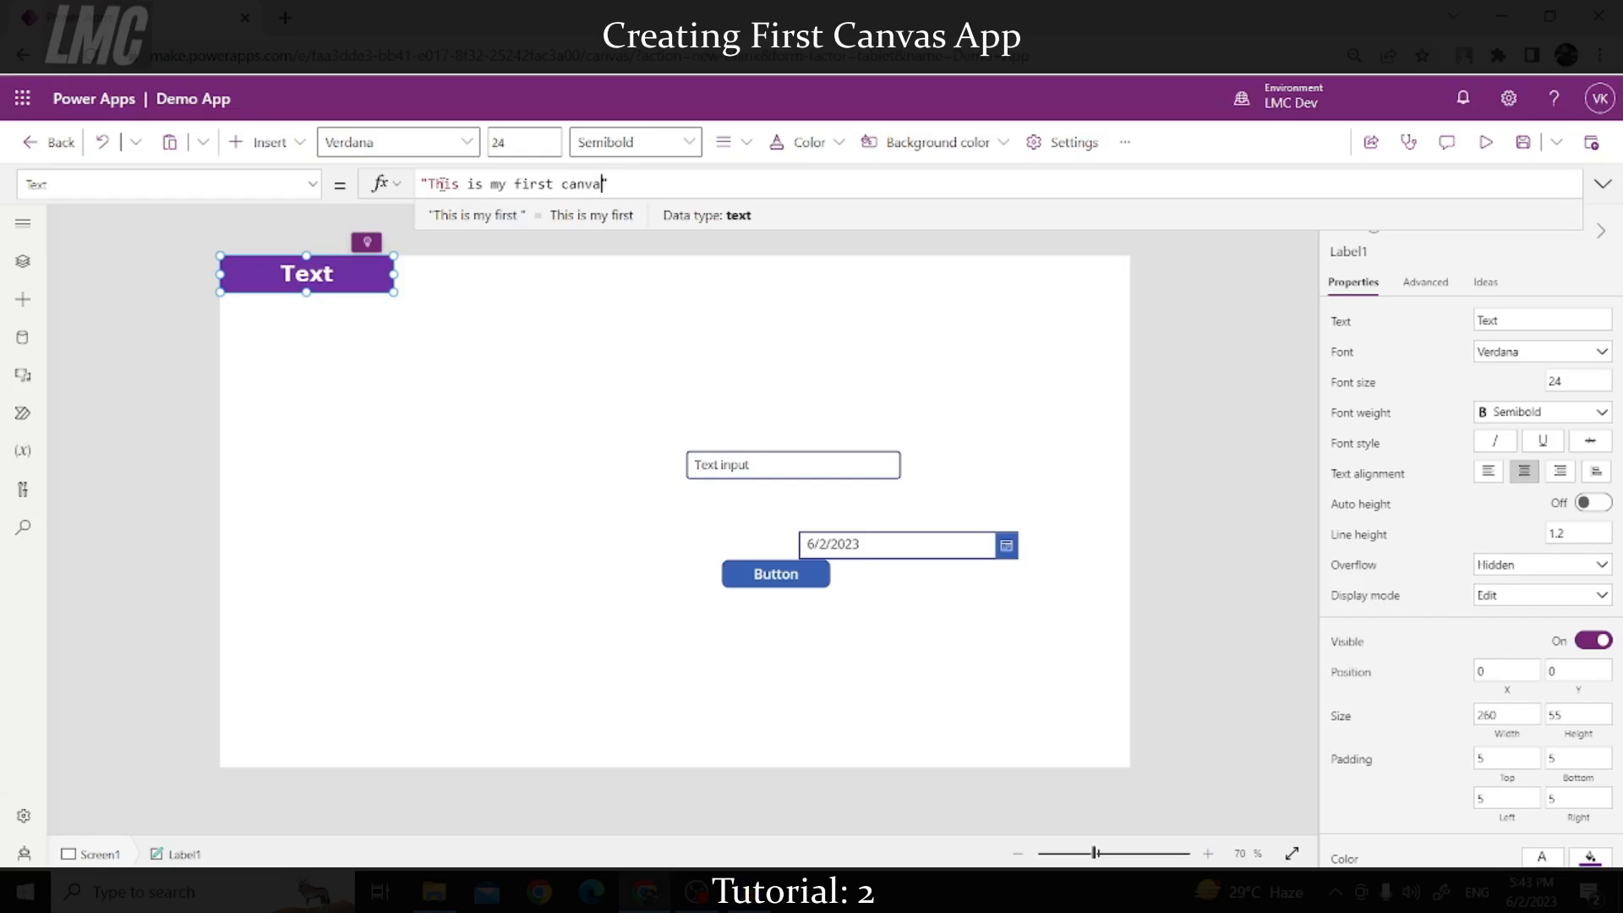
type("s app")
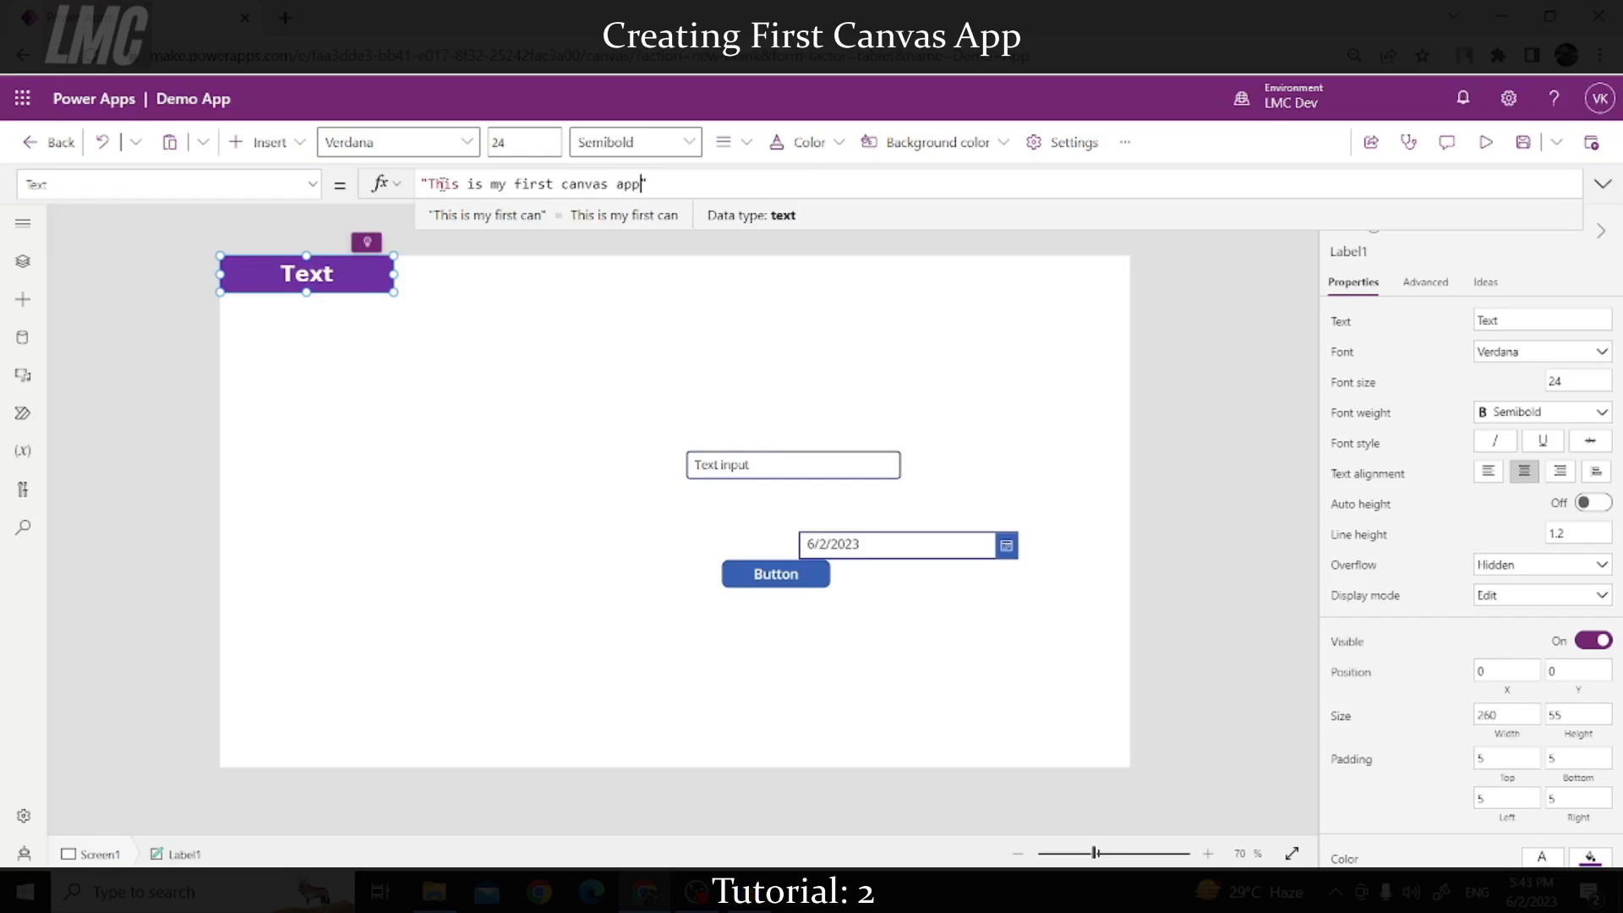
left_click_drag(663, 183, 422, 179)
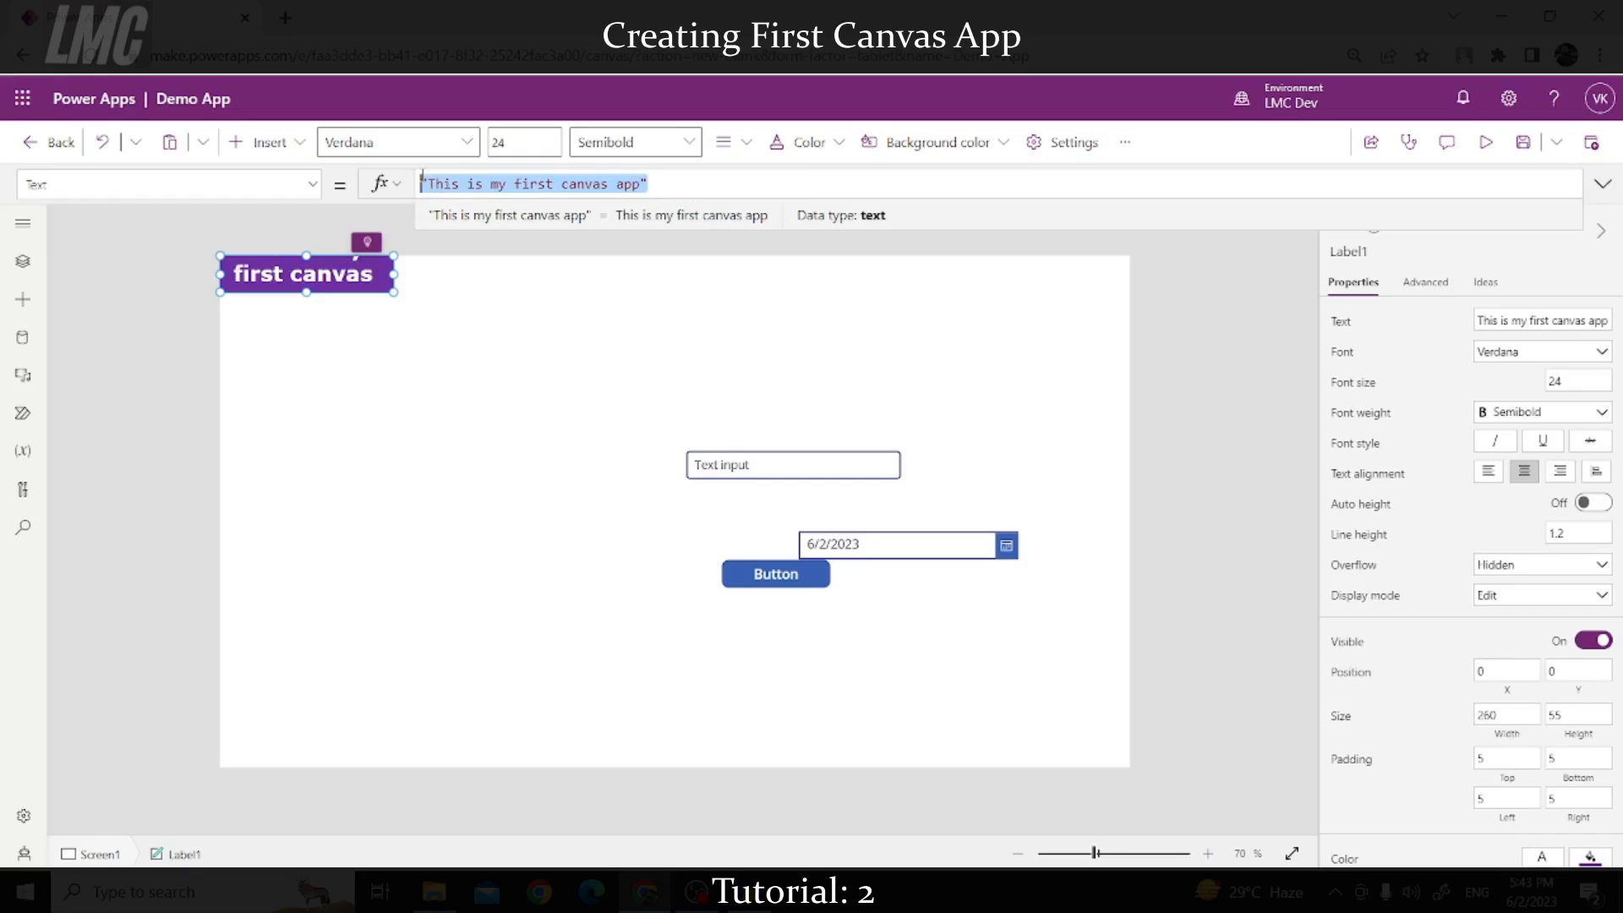
left_click(668, 184)
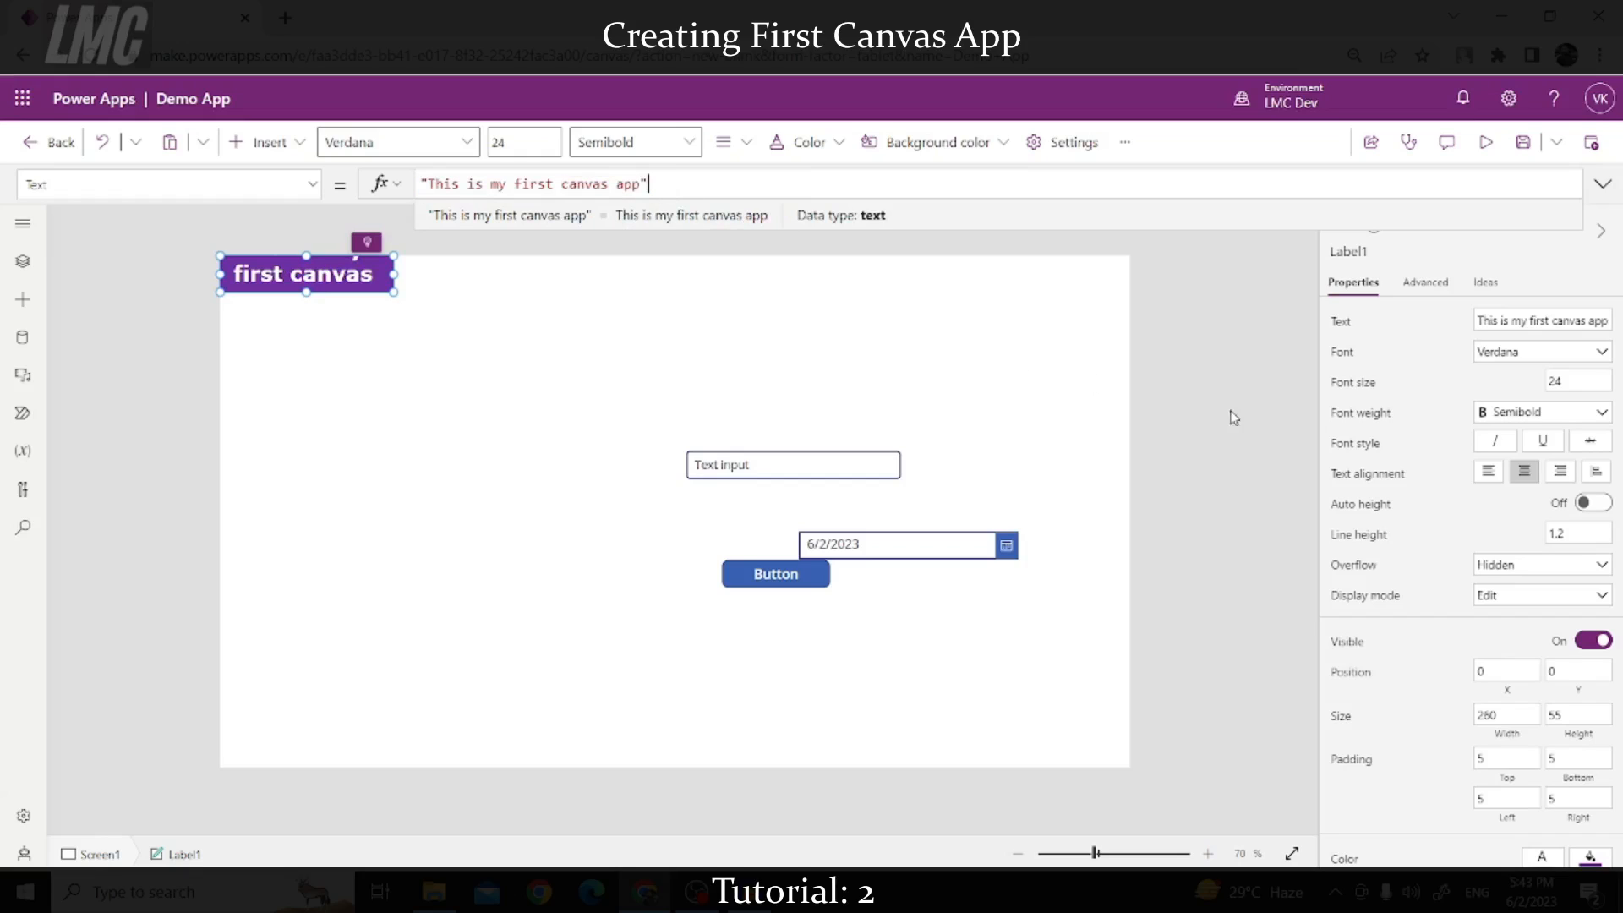
left_click(1230, 408)
left_click(350, 286)
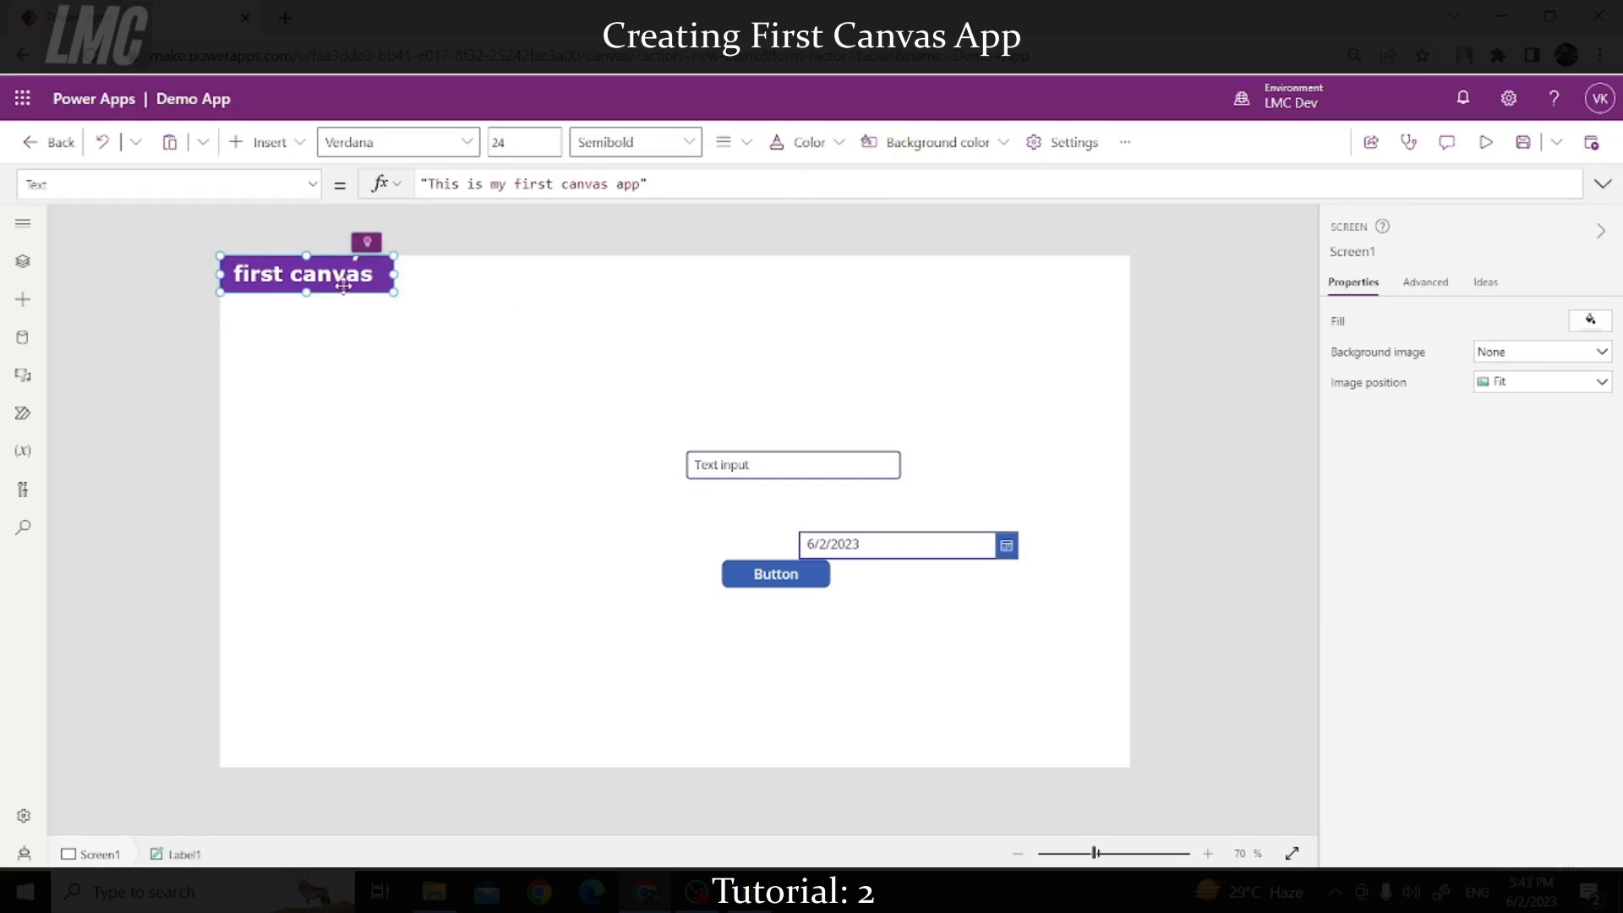
Step: Try different label heights and widths while toggling Wrap on and off
left_click_drag(306, 293, 306, 373)
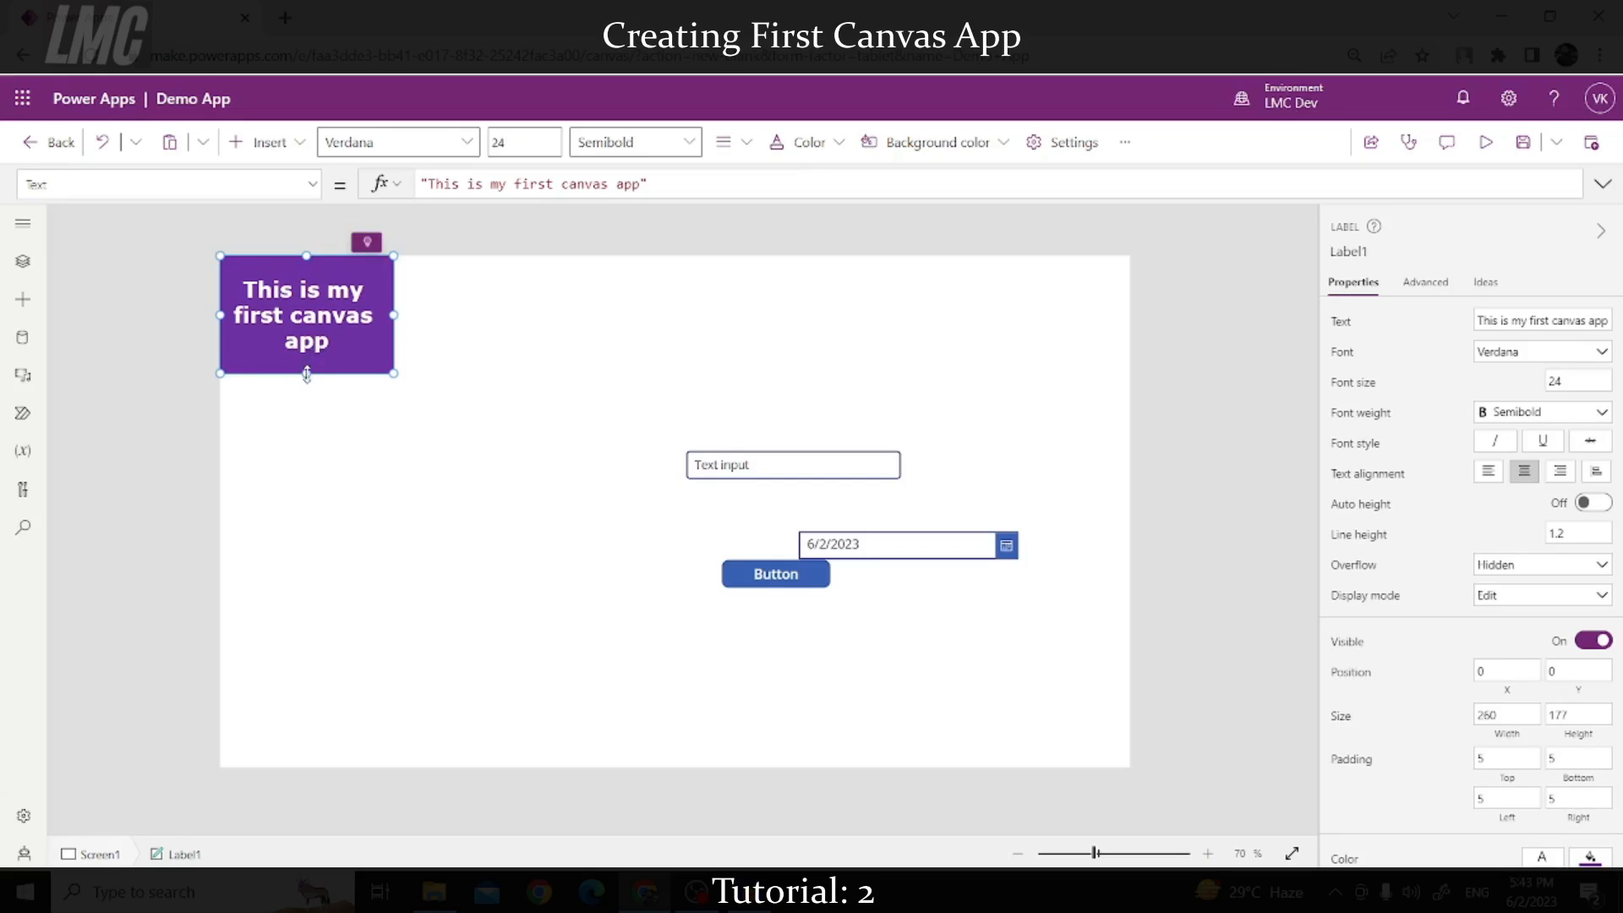
scroll(1355, 531, "down", 3)
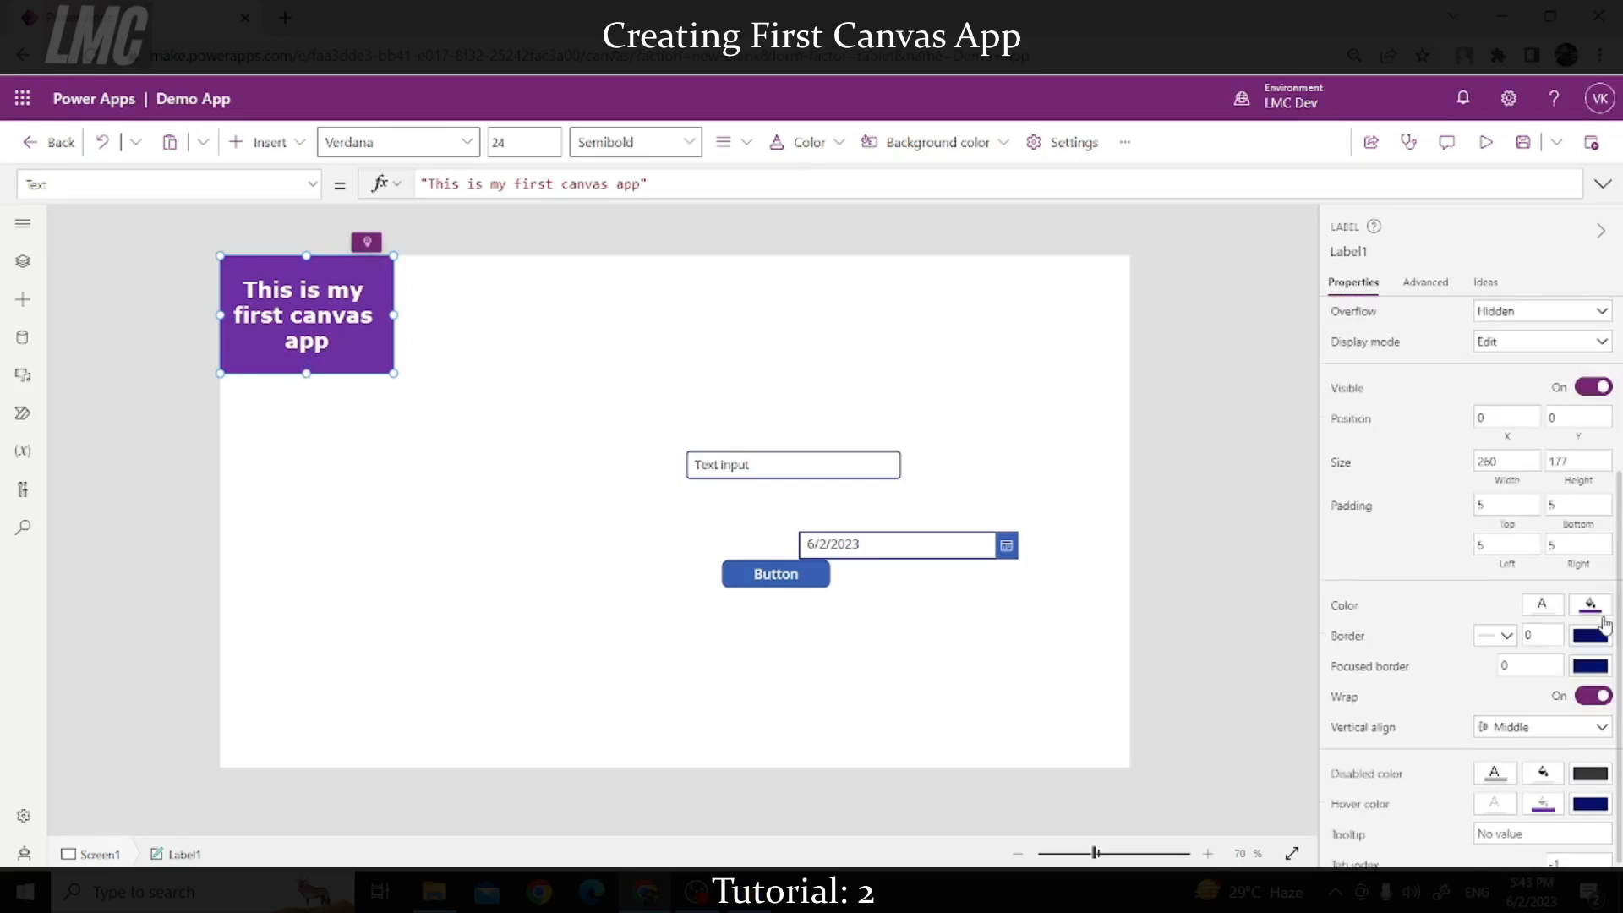
left_click(1598, 687)
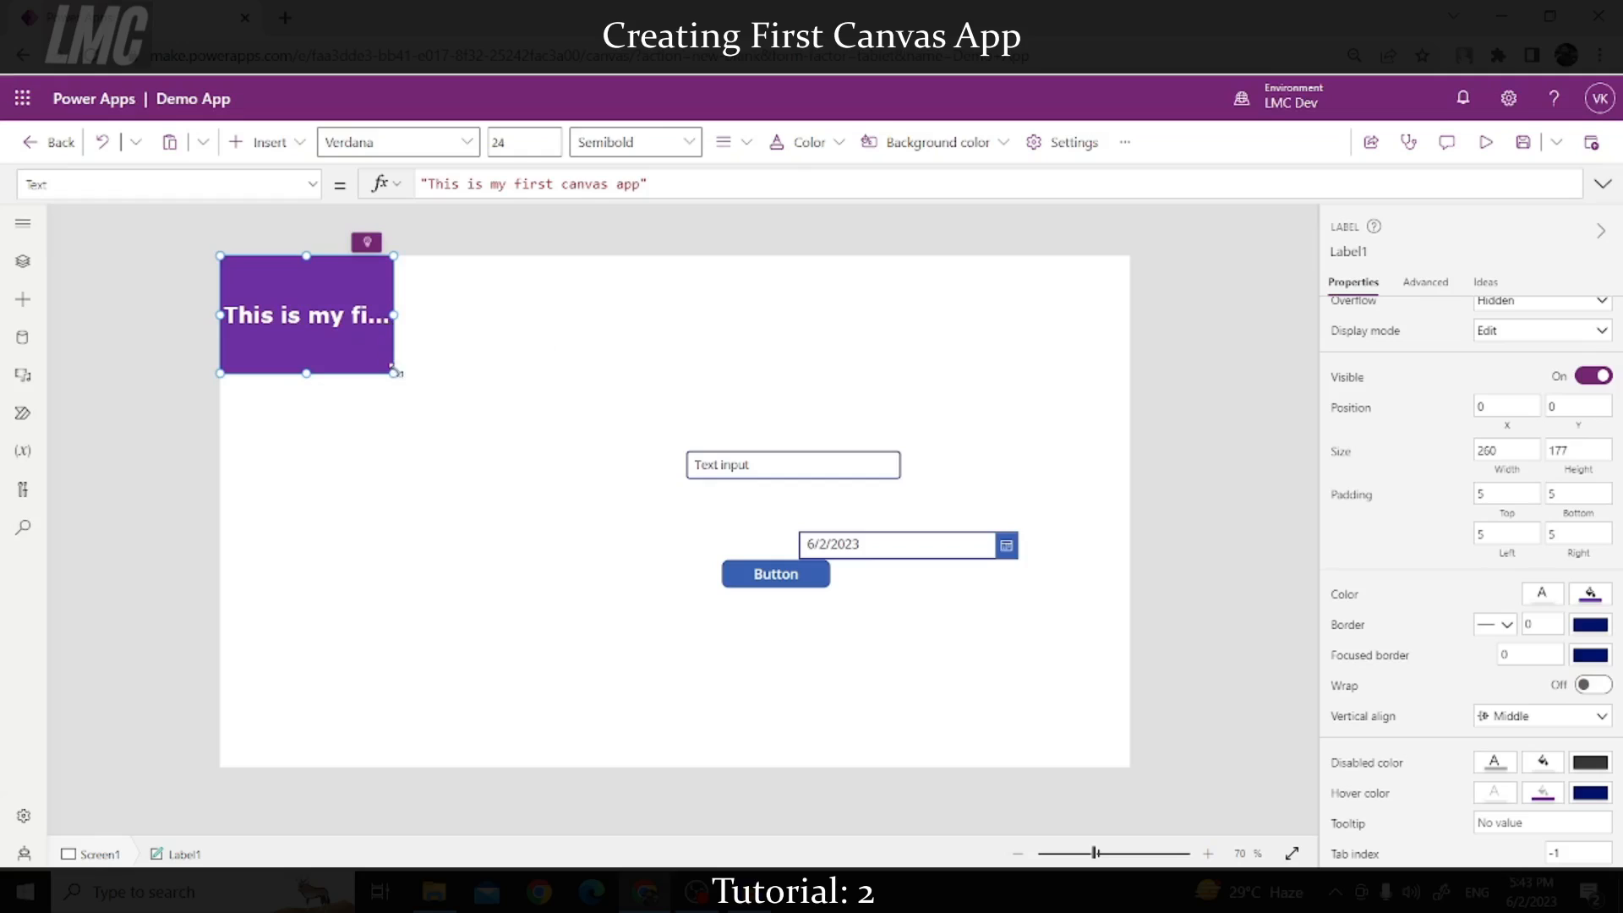
left_click_drag(393, 370, 1206, 319)
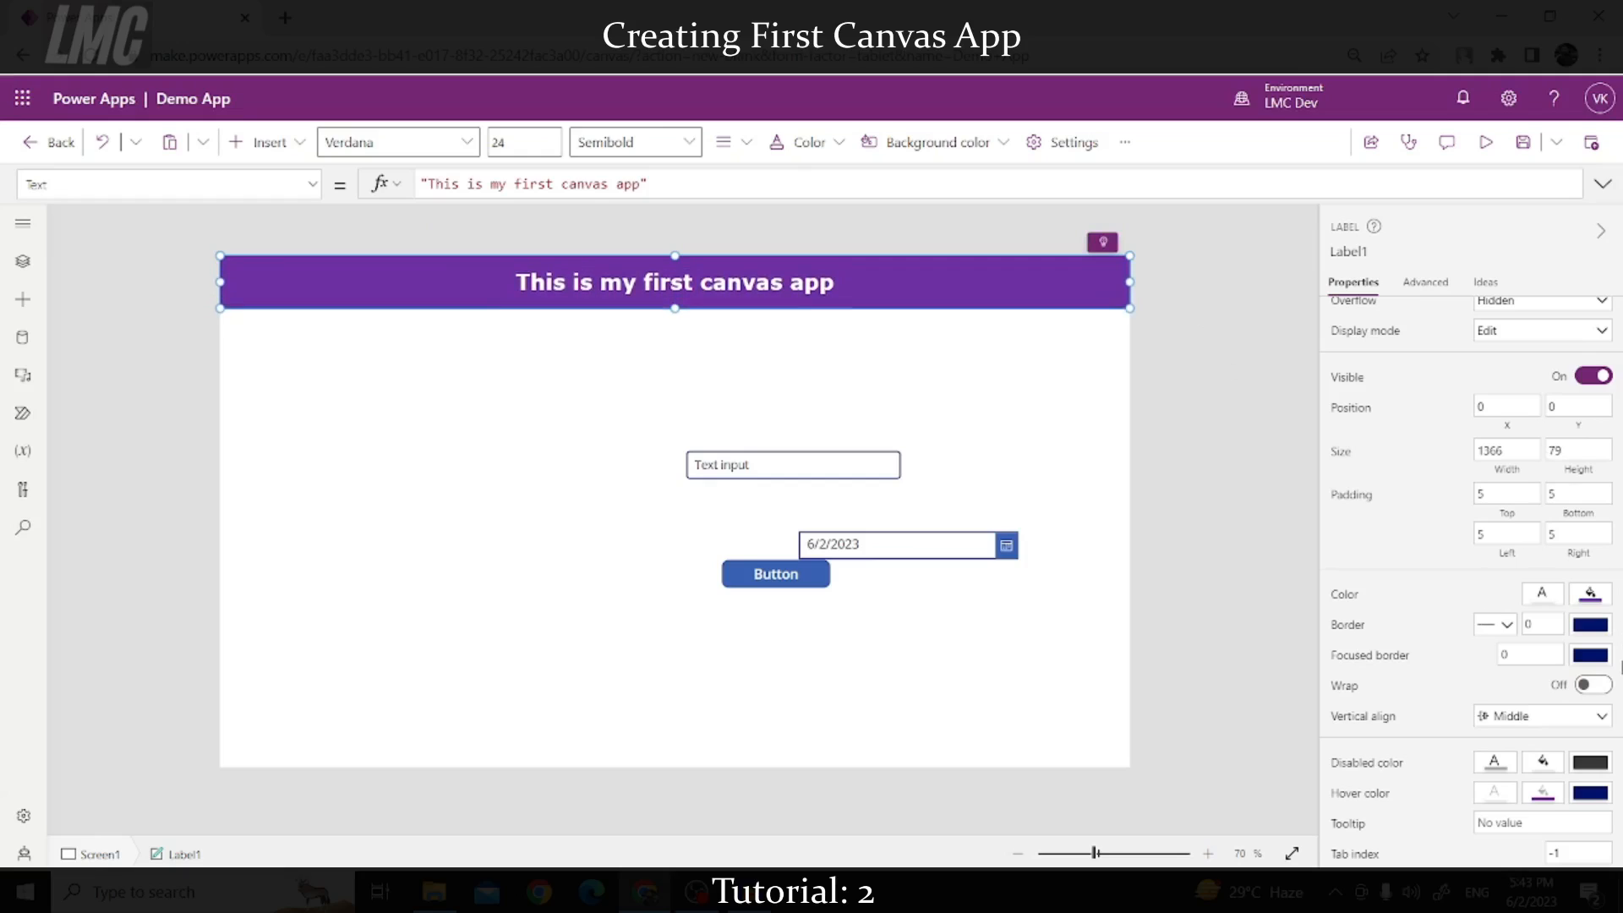
left_click(1593, 687)
left_click_drag(1127, 306, 491, 301)
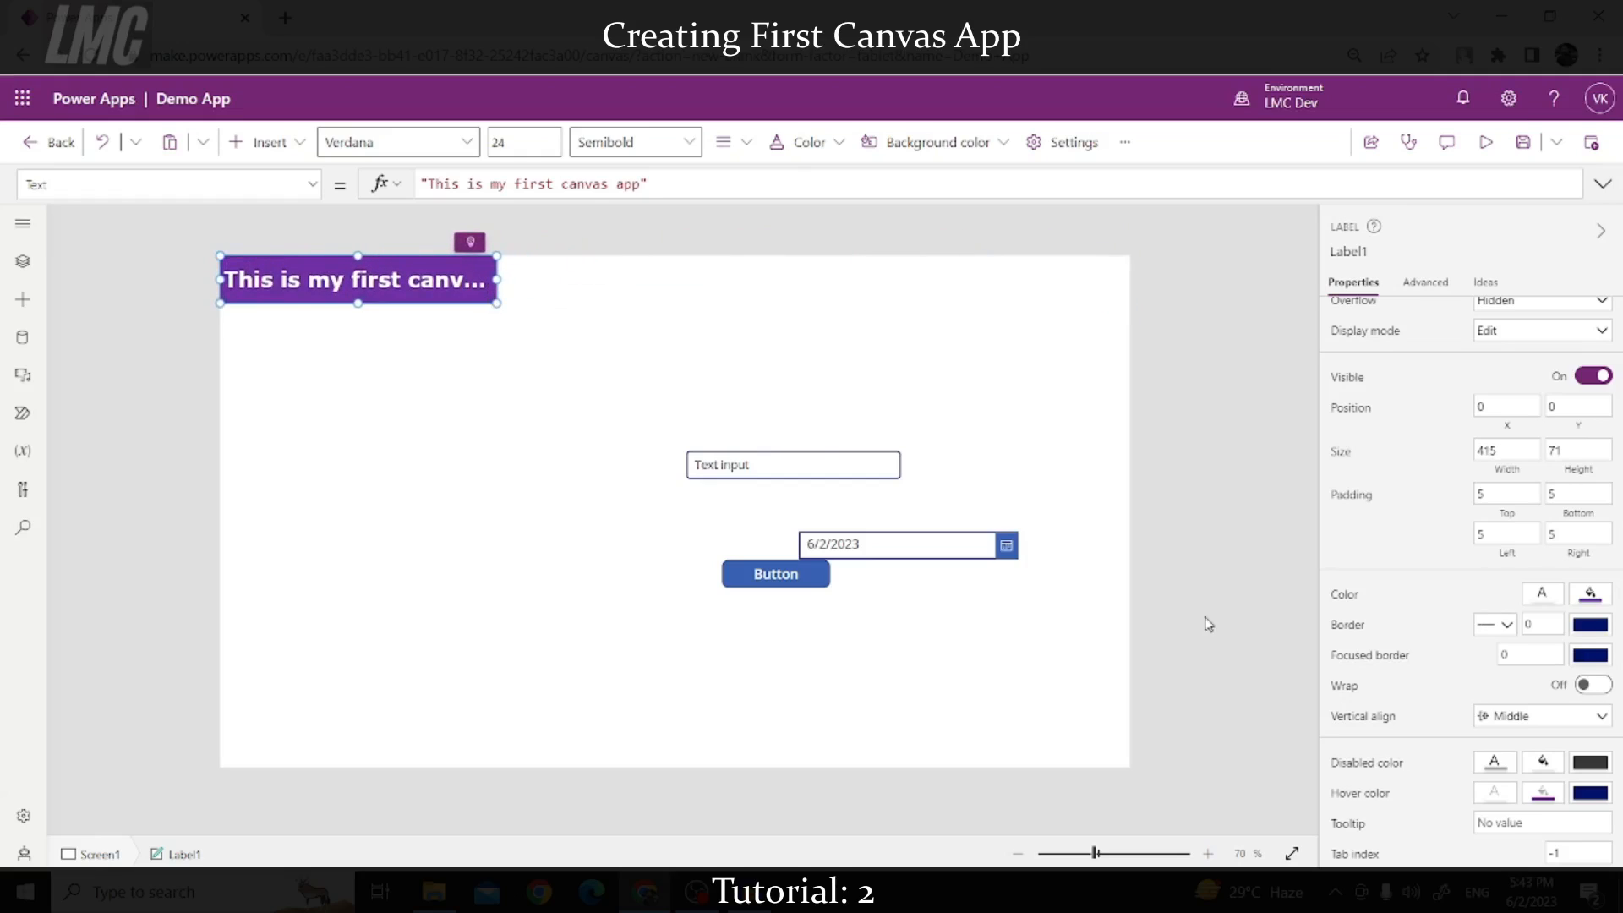
left_click(1601, 686)
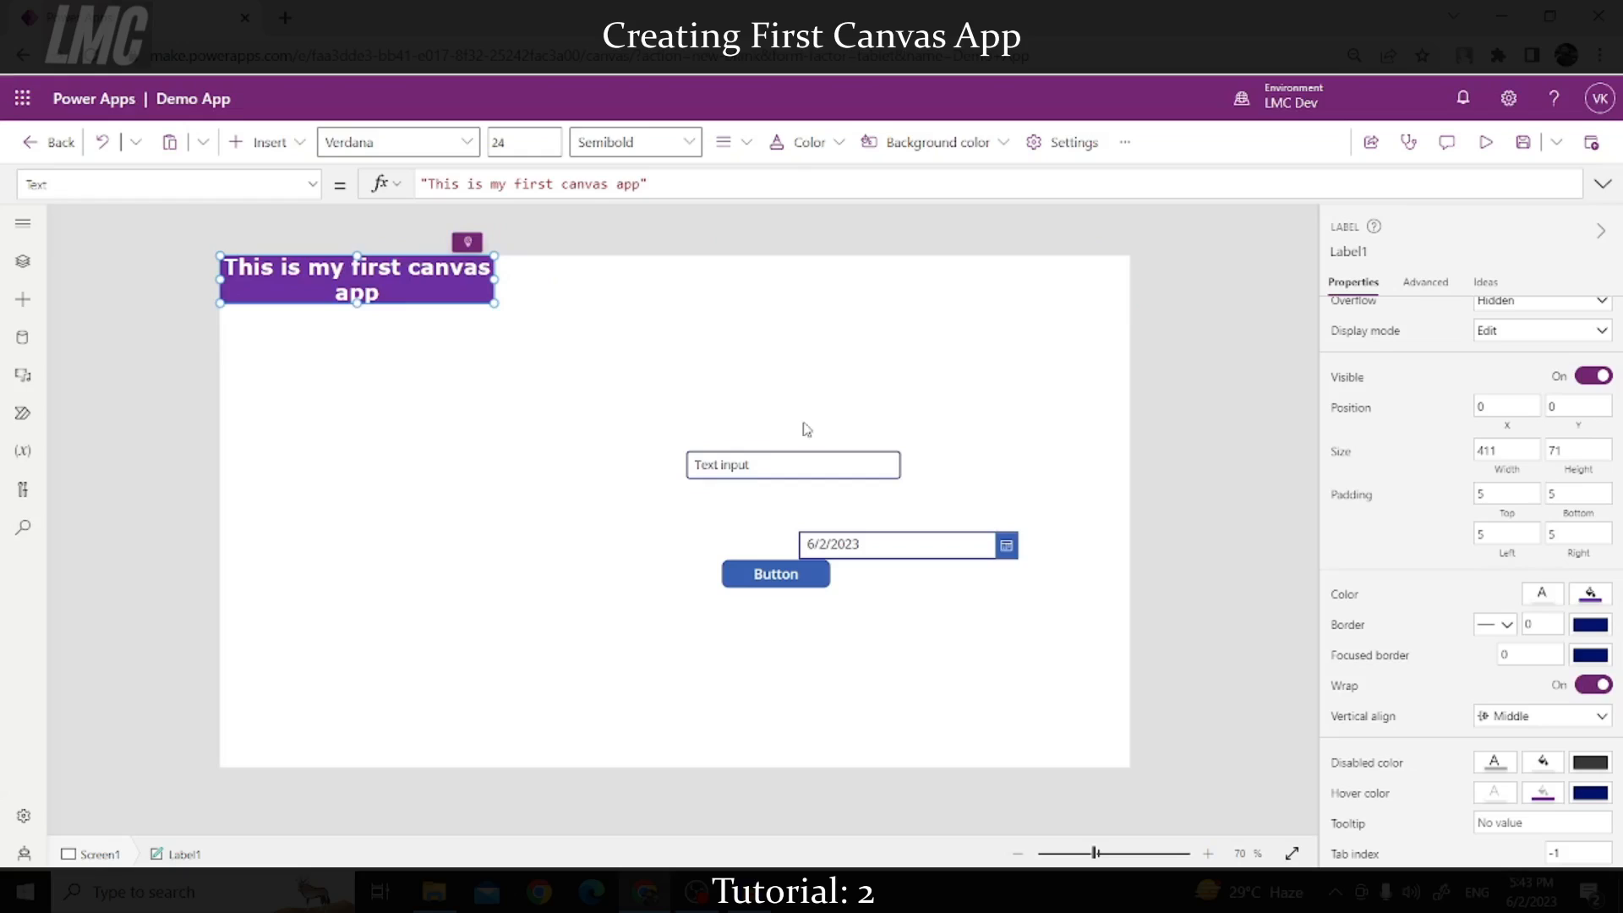
left_click(1594, 686)
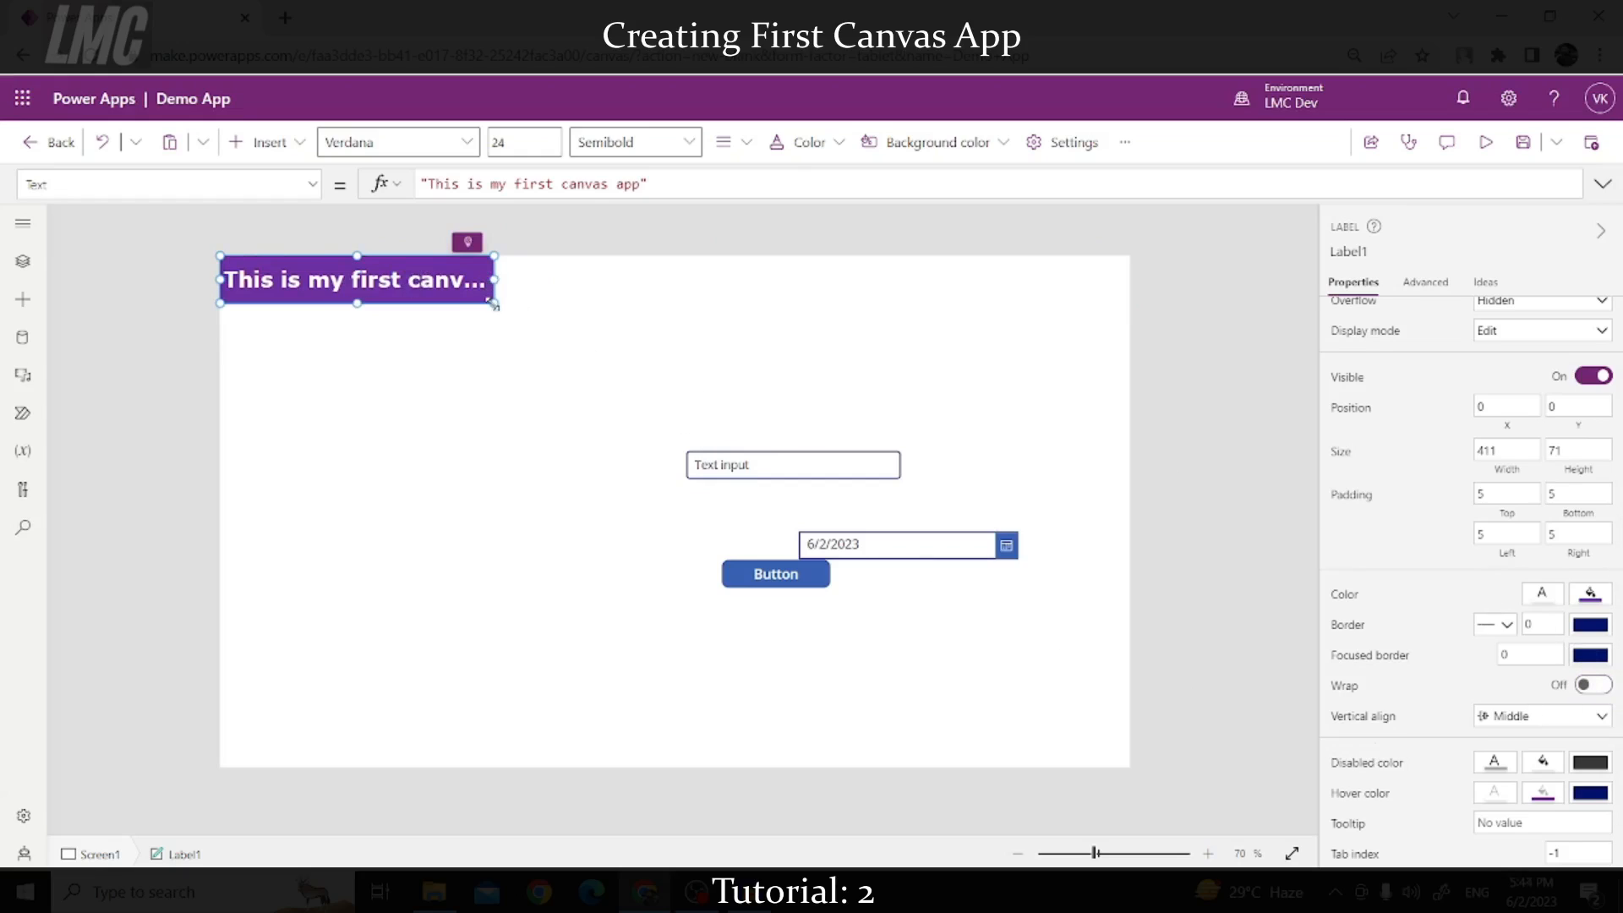
Step: Stretch the label across the full screen width as a one-line header with Wrap Off
left_click_drag(492, 302, 345, 465)
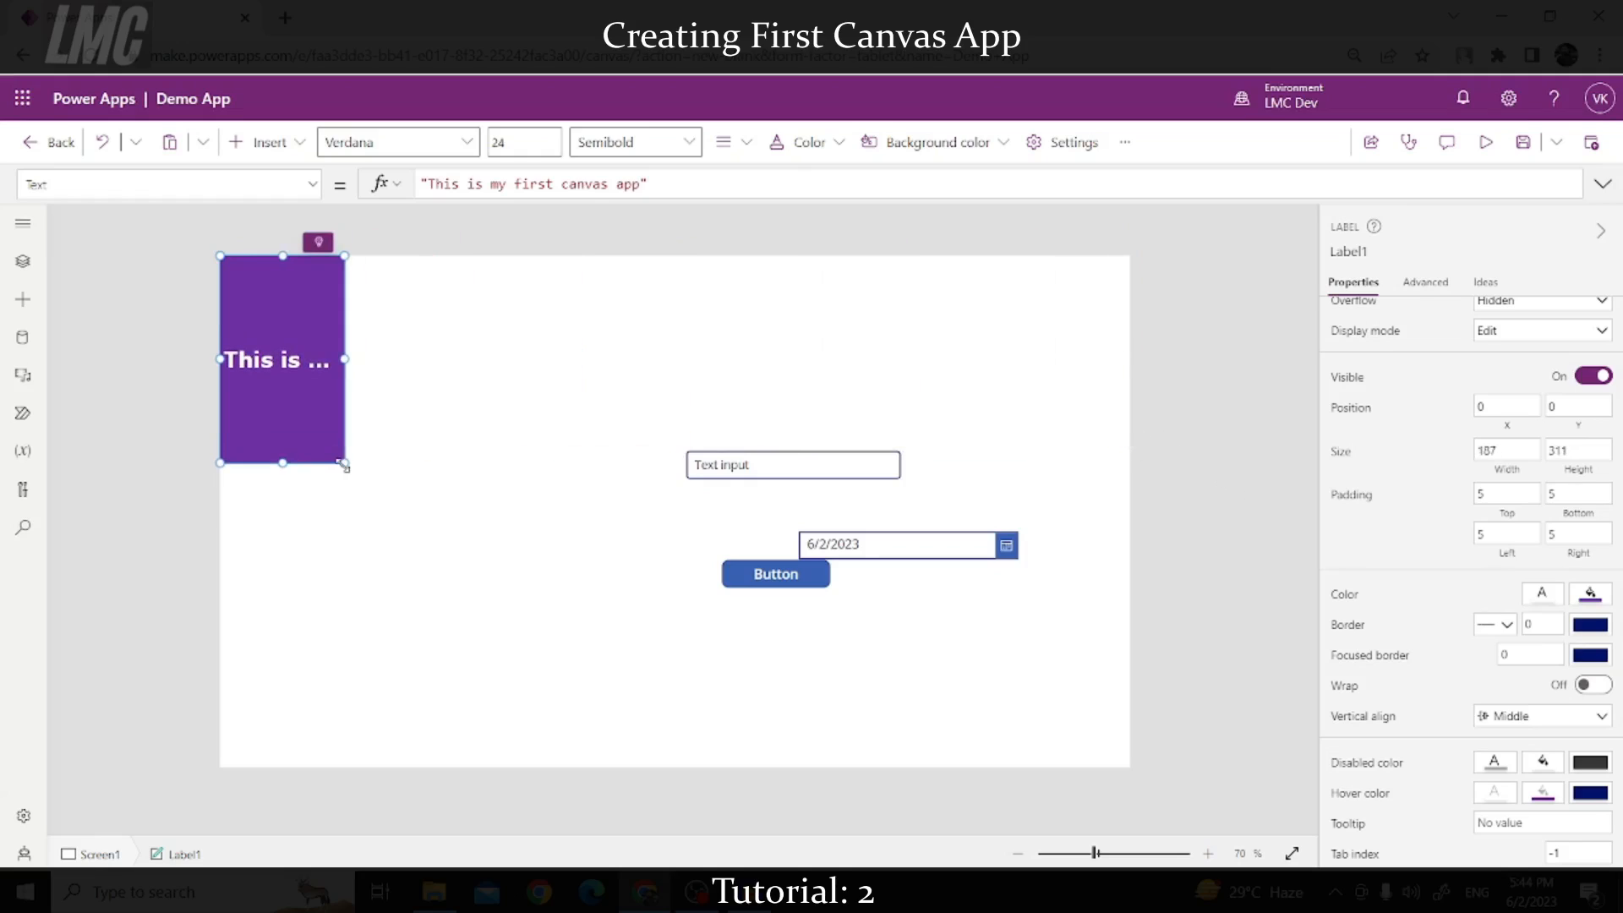
left_click(1600, 686)
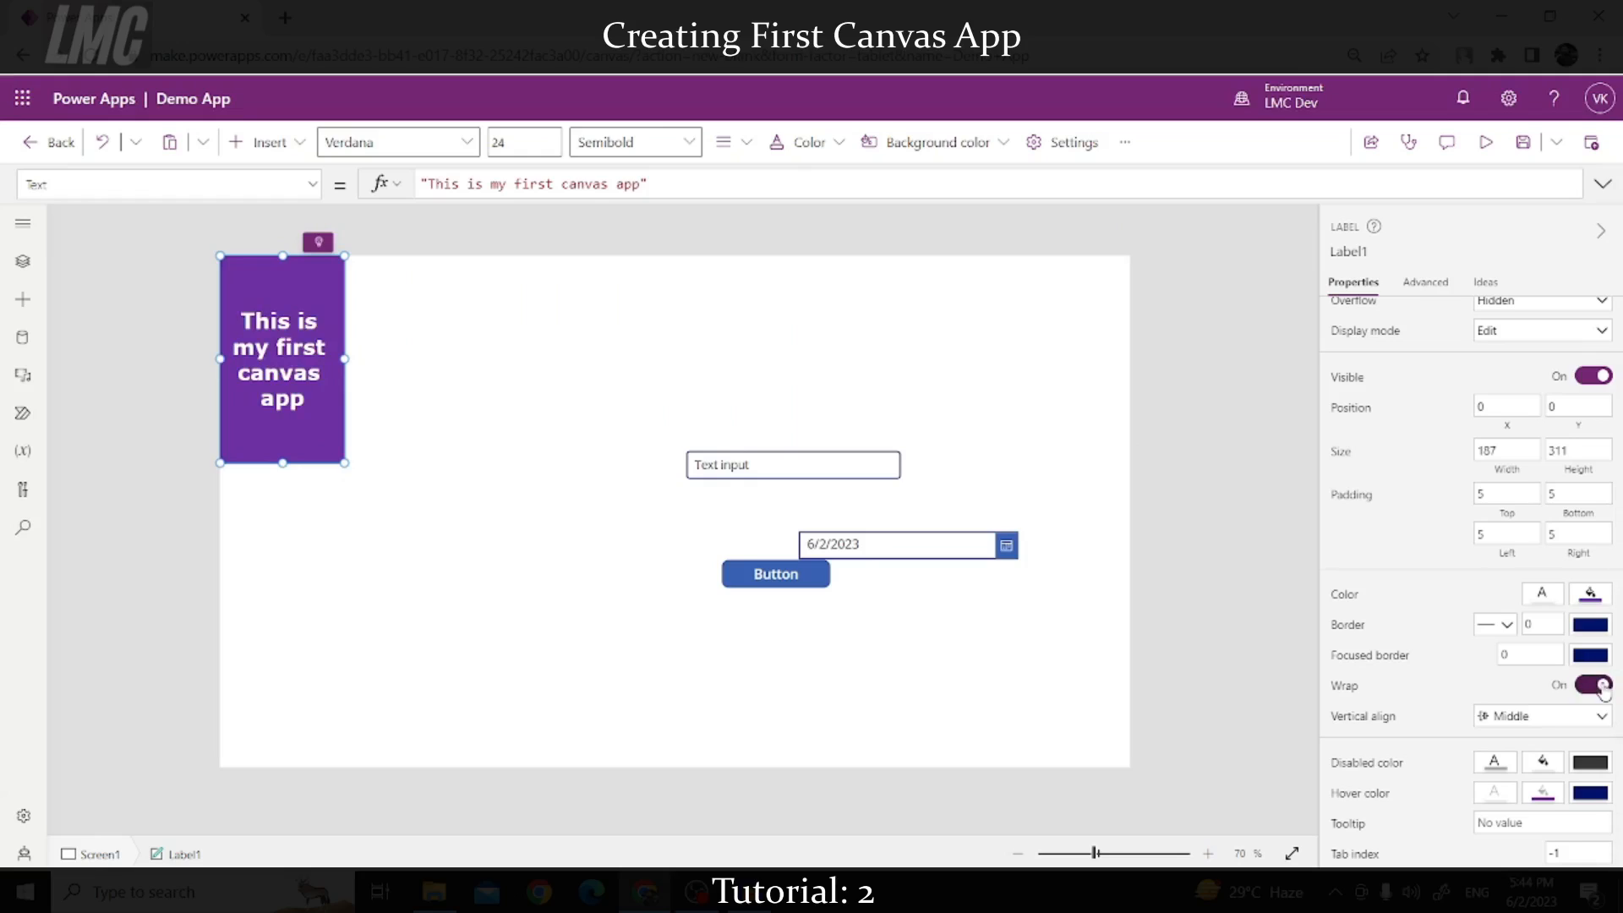
key("ctrl+z")
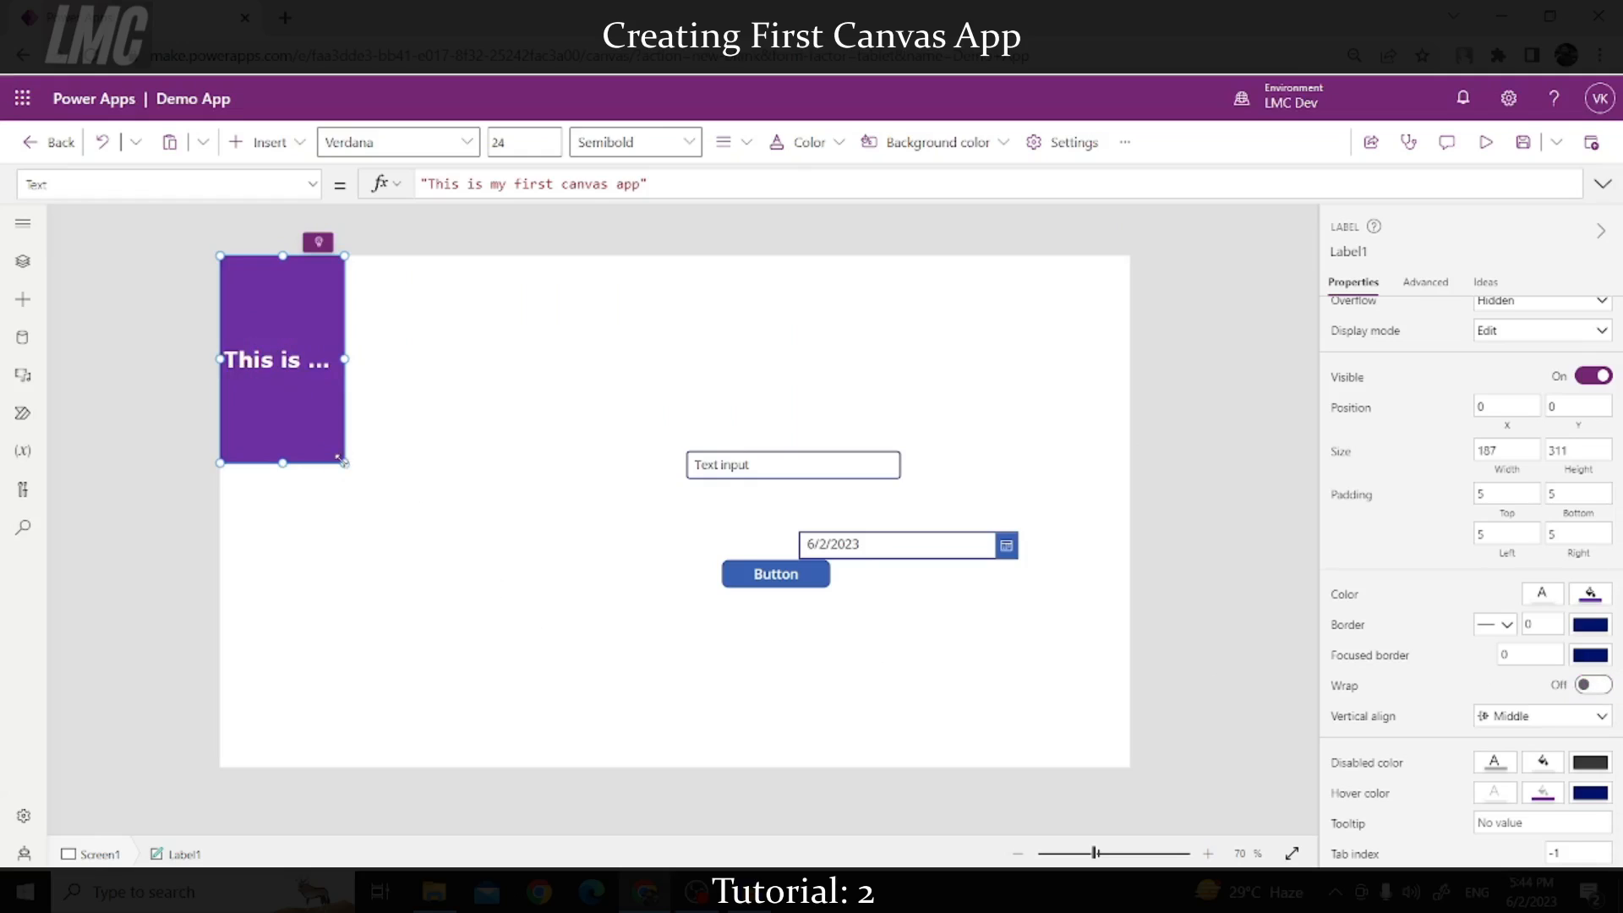
left_click_drag(344, 463, 1255, 308)
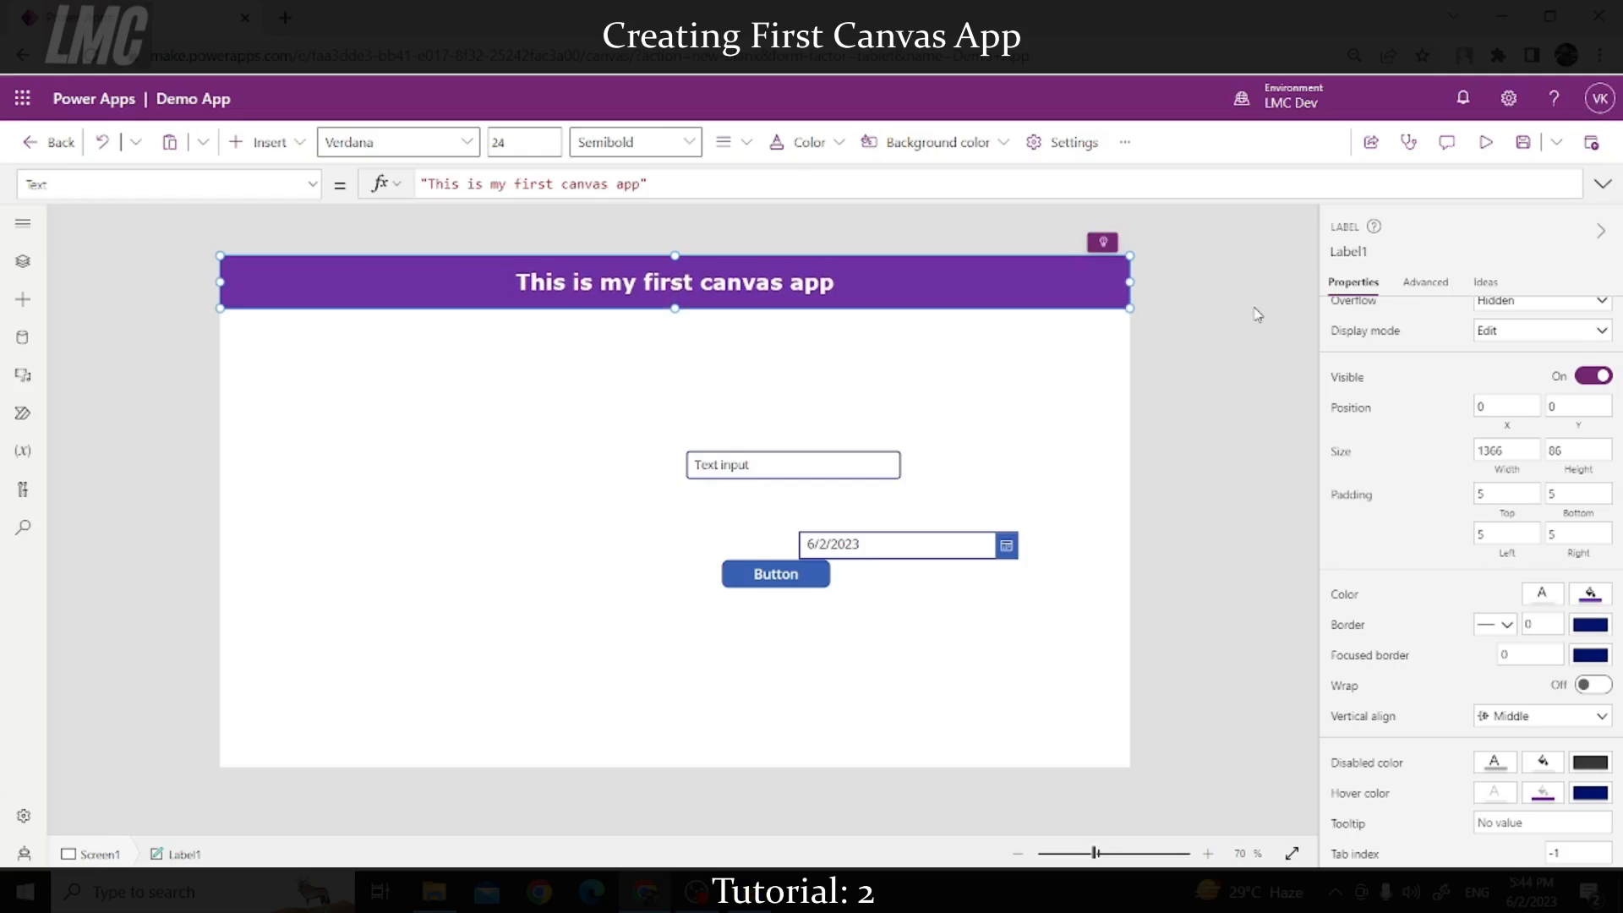
left_click(1234, 370)
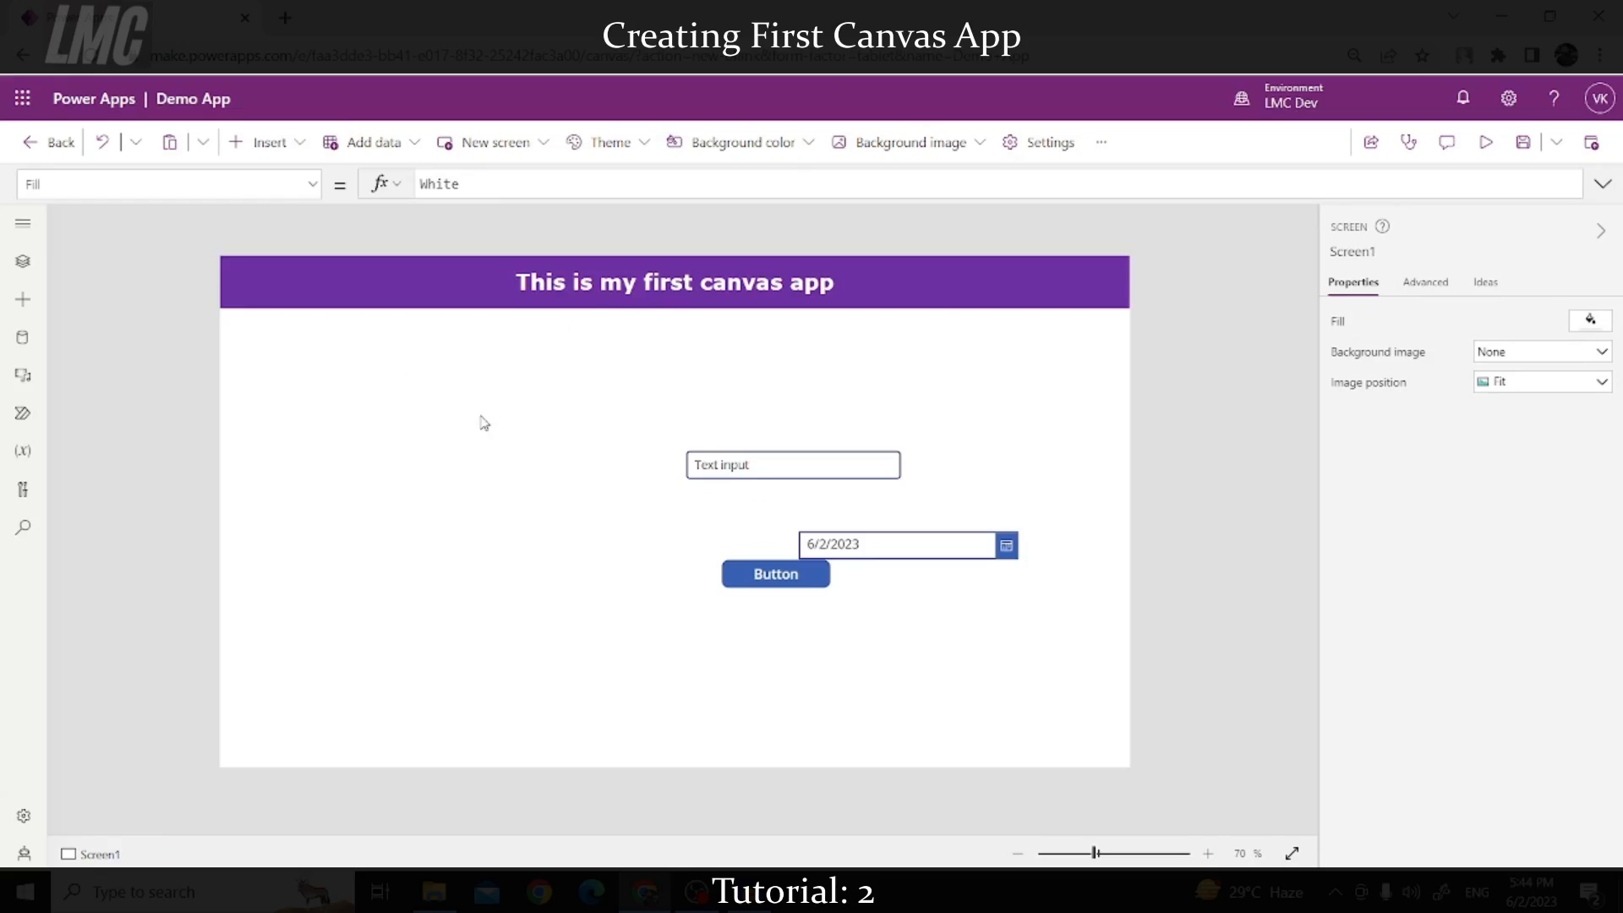
Step: Insert the 3D printing icon from the Icons group onto the screen
left_click(269, 142)
scroll(289, 455, "down", 2)
scroll(288, 454, "up", 3)
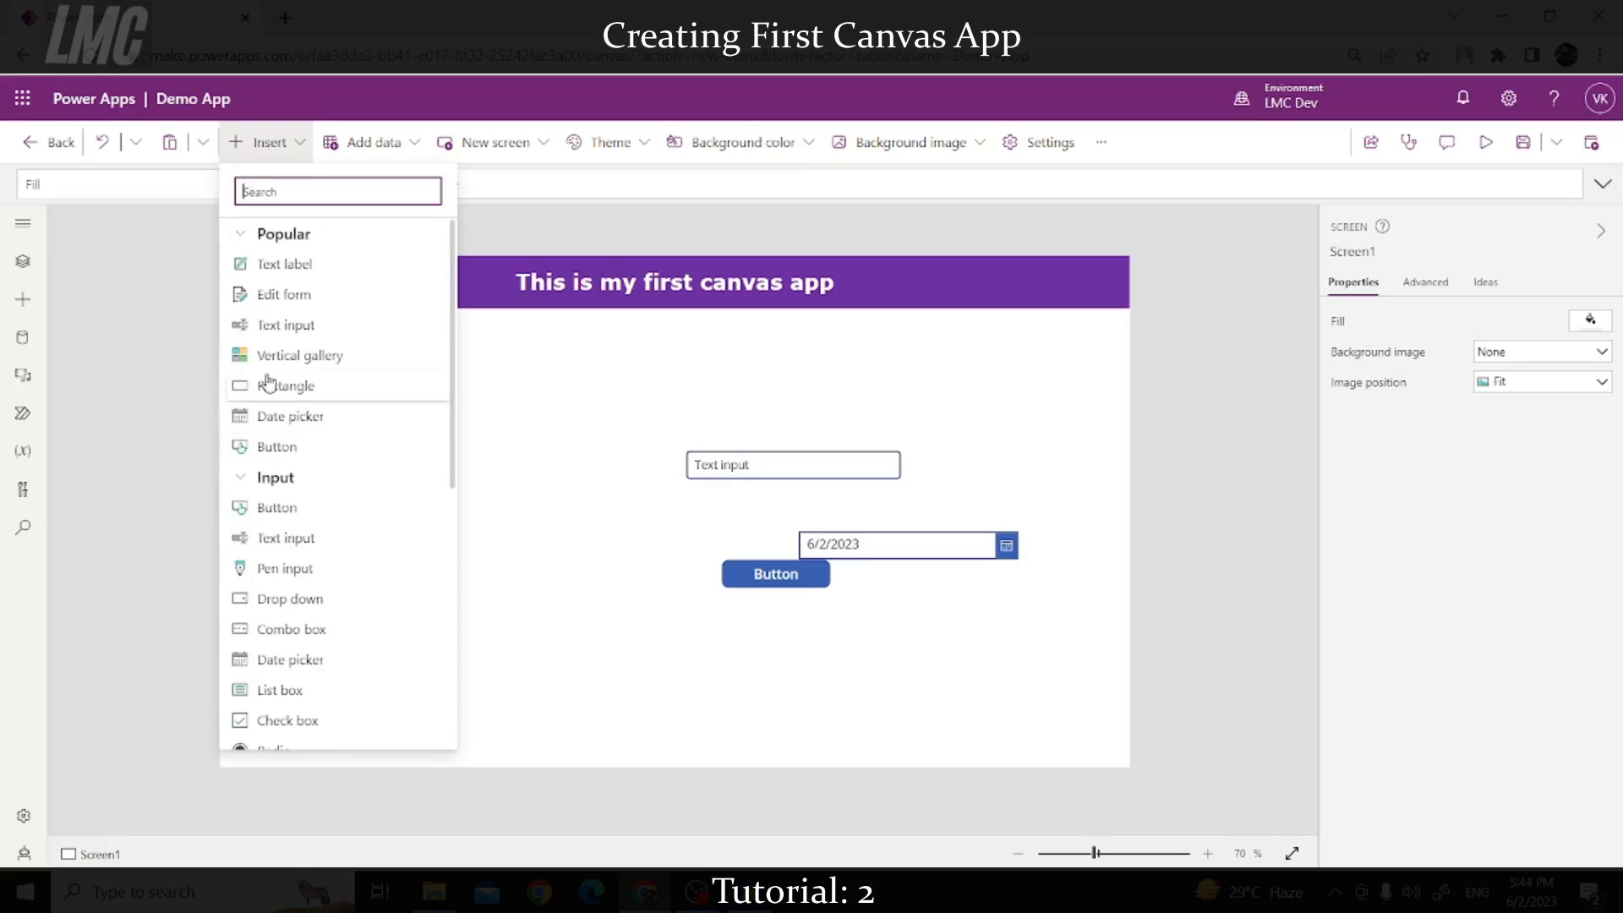
left_click(240, 233)
left_click(244, 270)
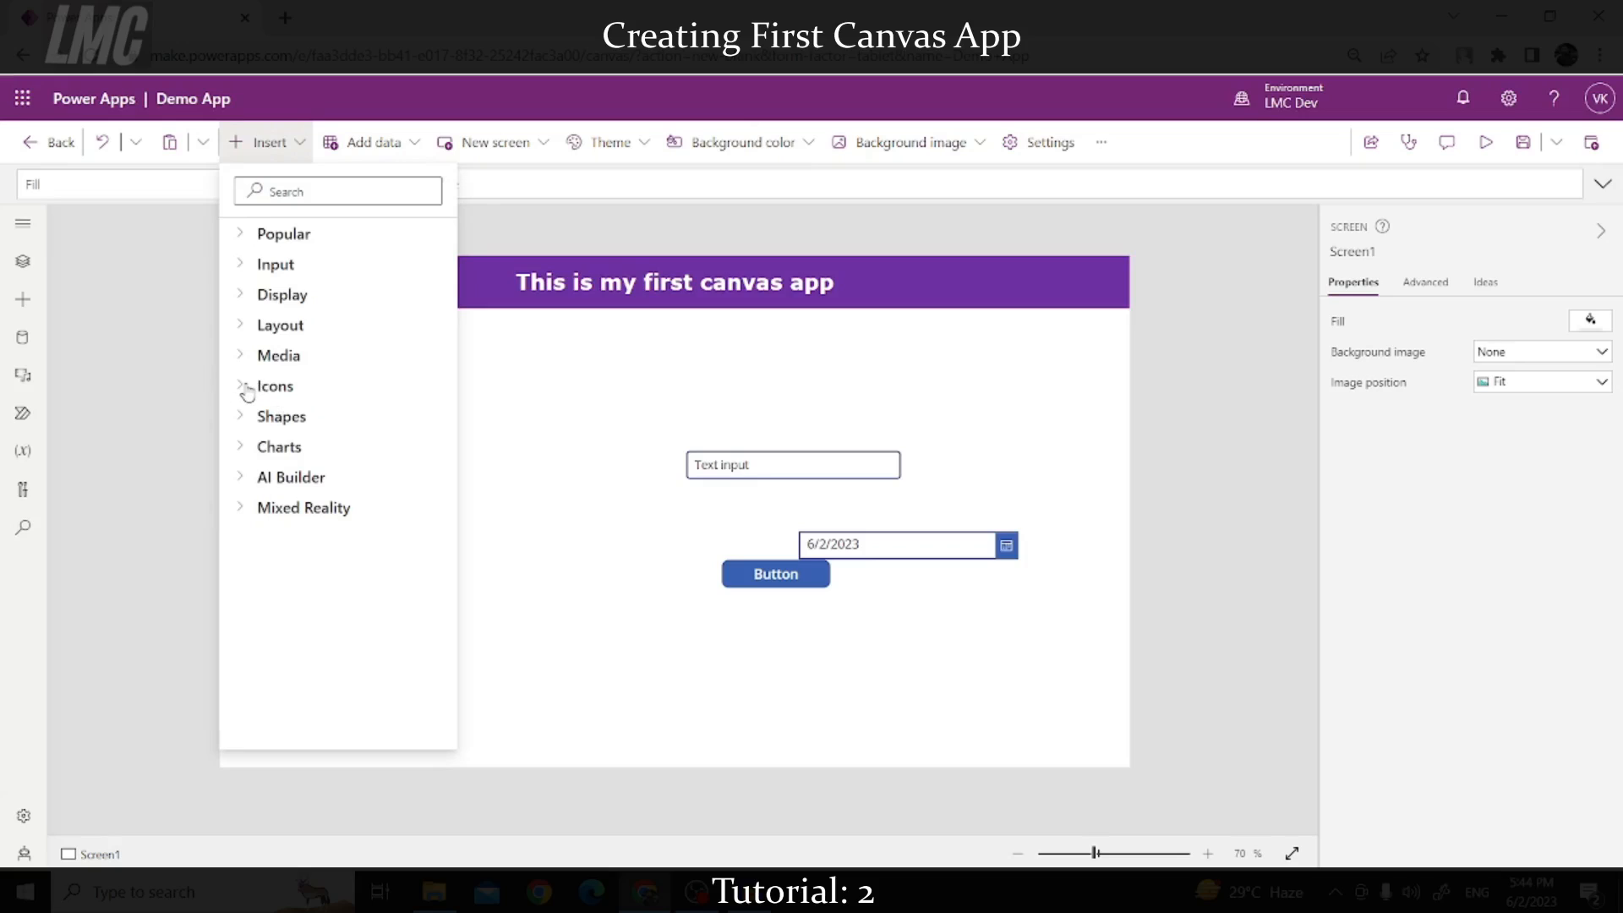
left_click(266, 388)
left_click(285, 417)
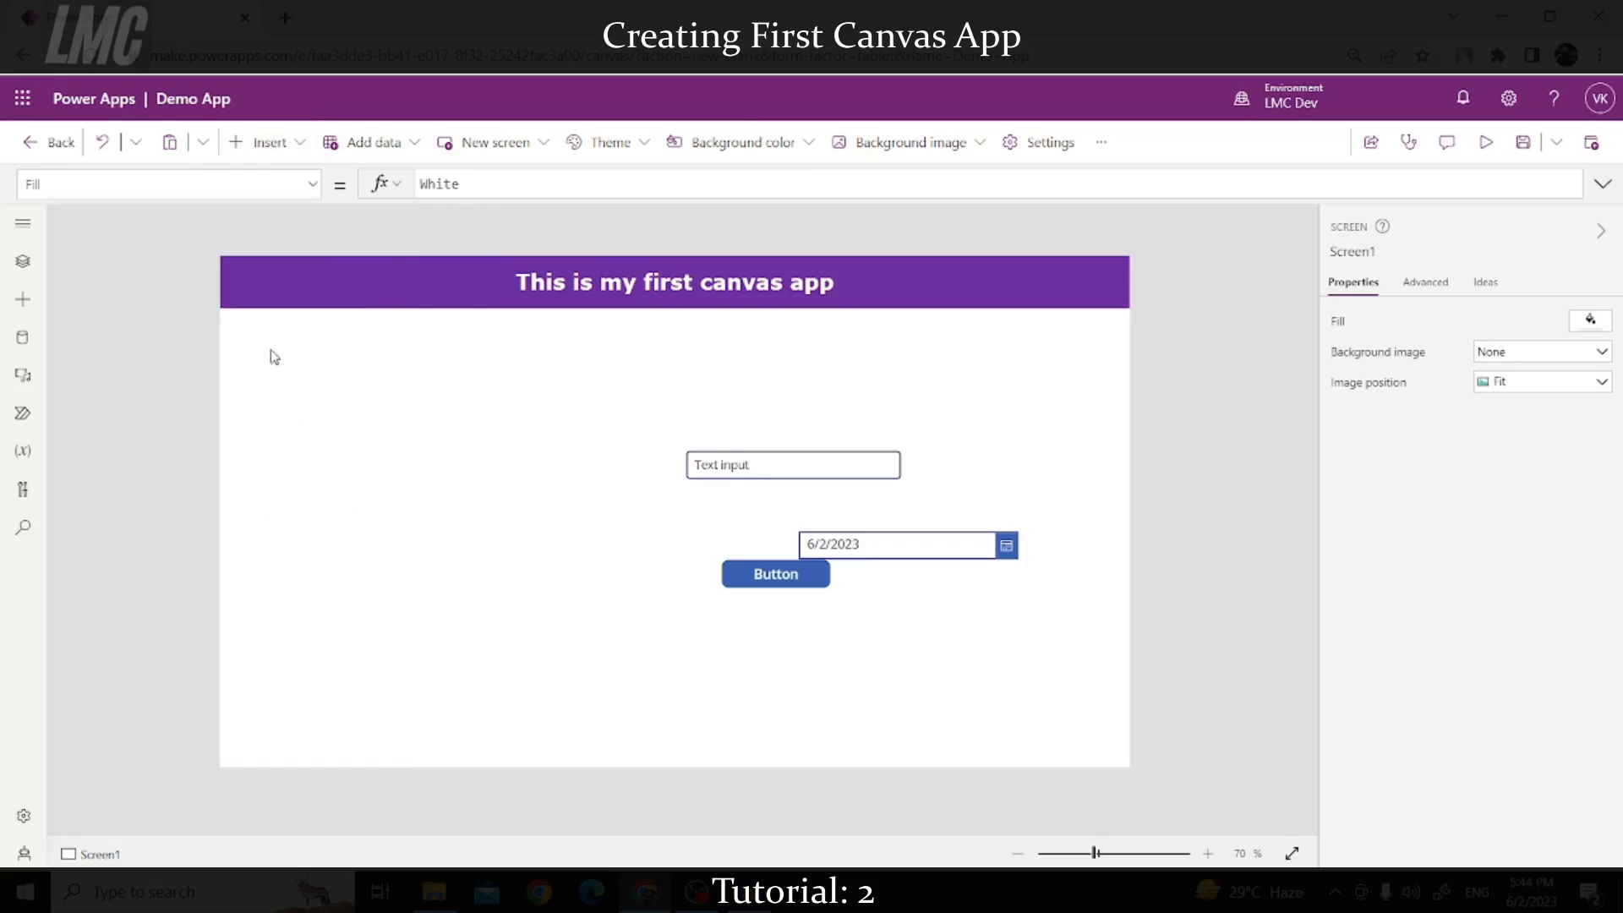
Step: Change the newly added icon to the Home icon
left_click(258, 286)
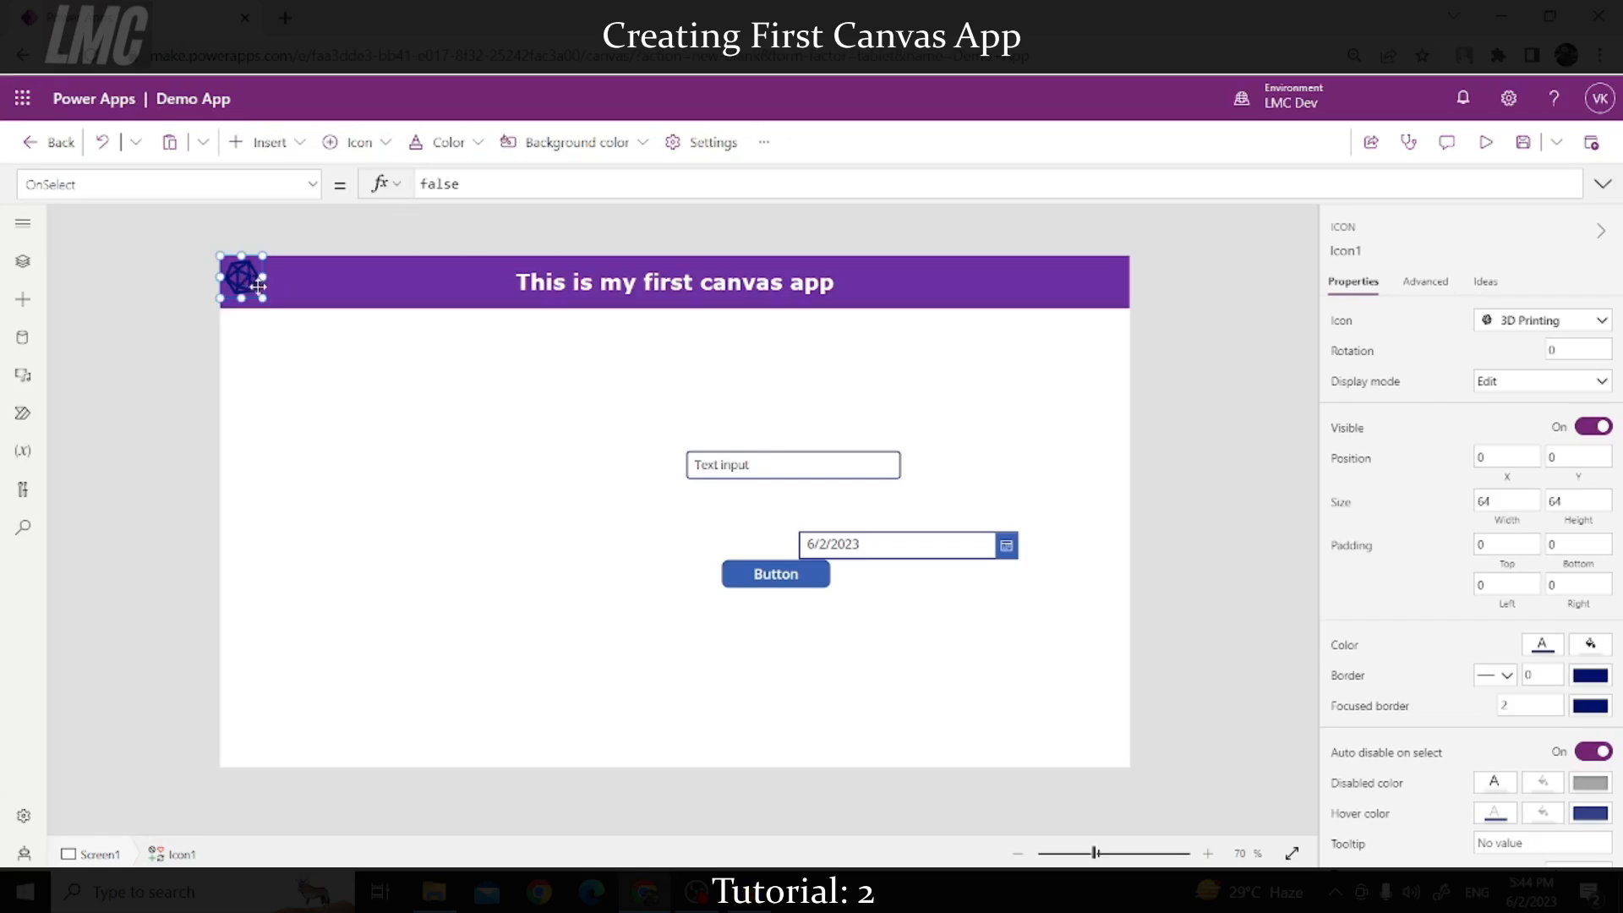
left_click(1544, 327)
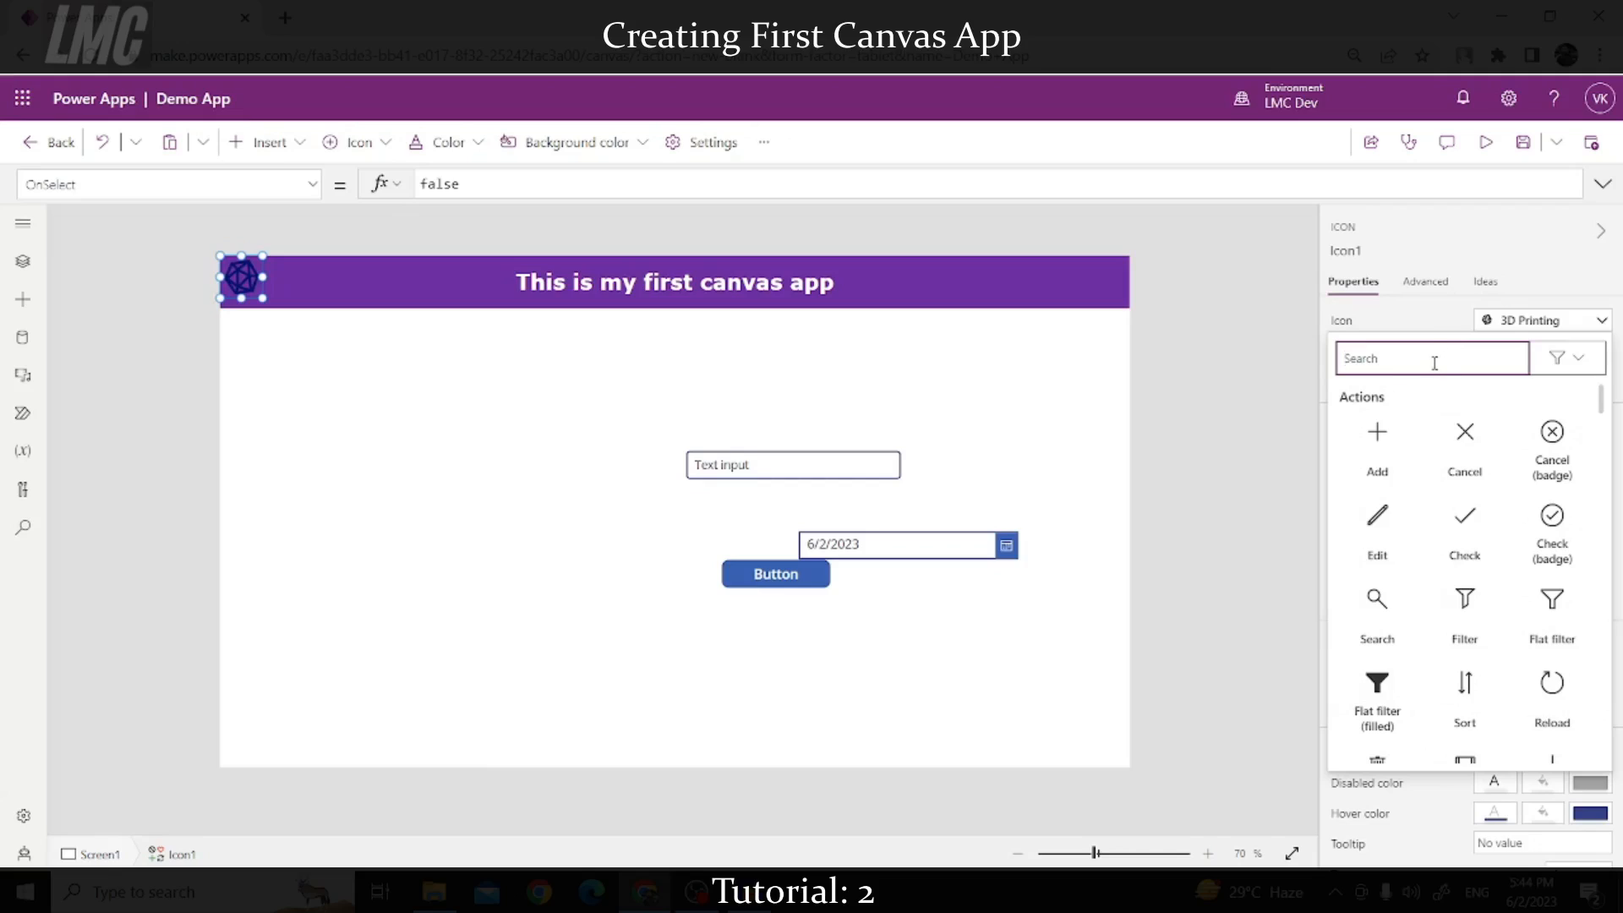
type("Home")
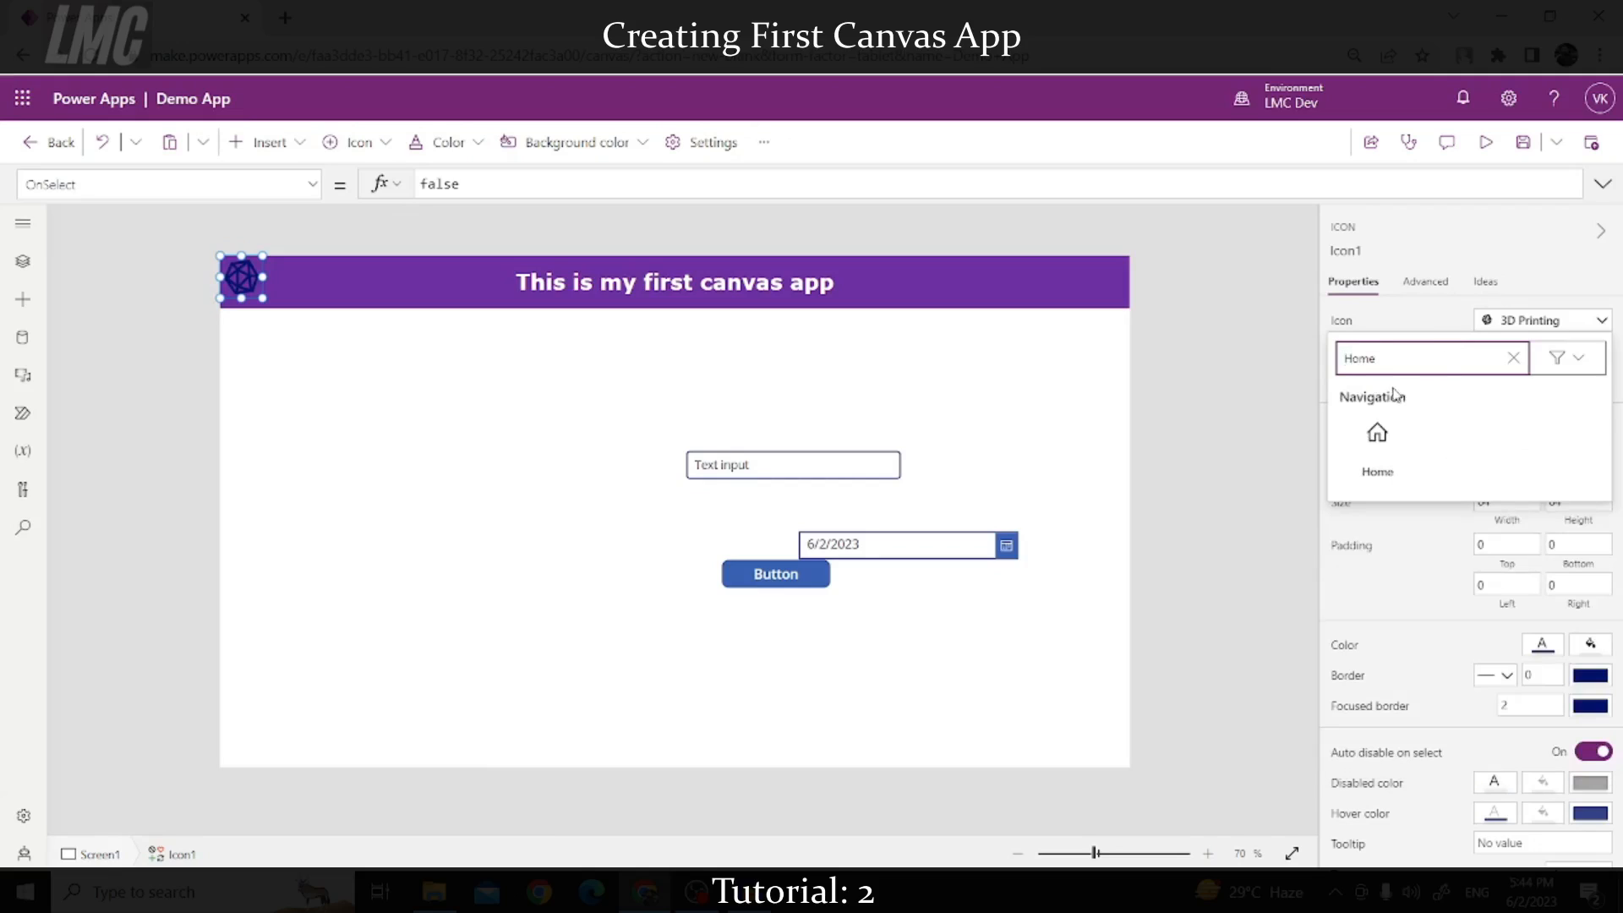
left_click(1377, 444)
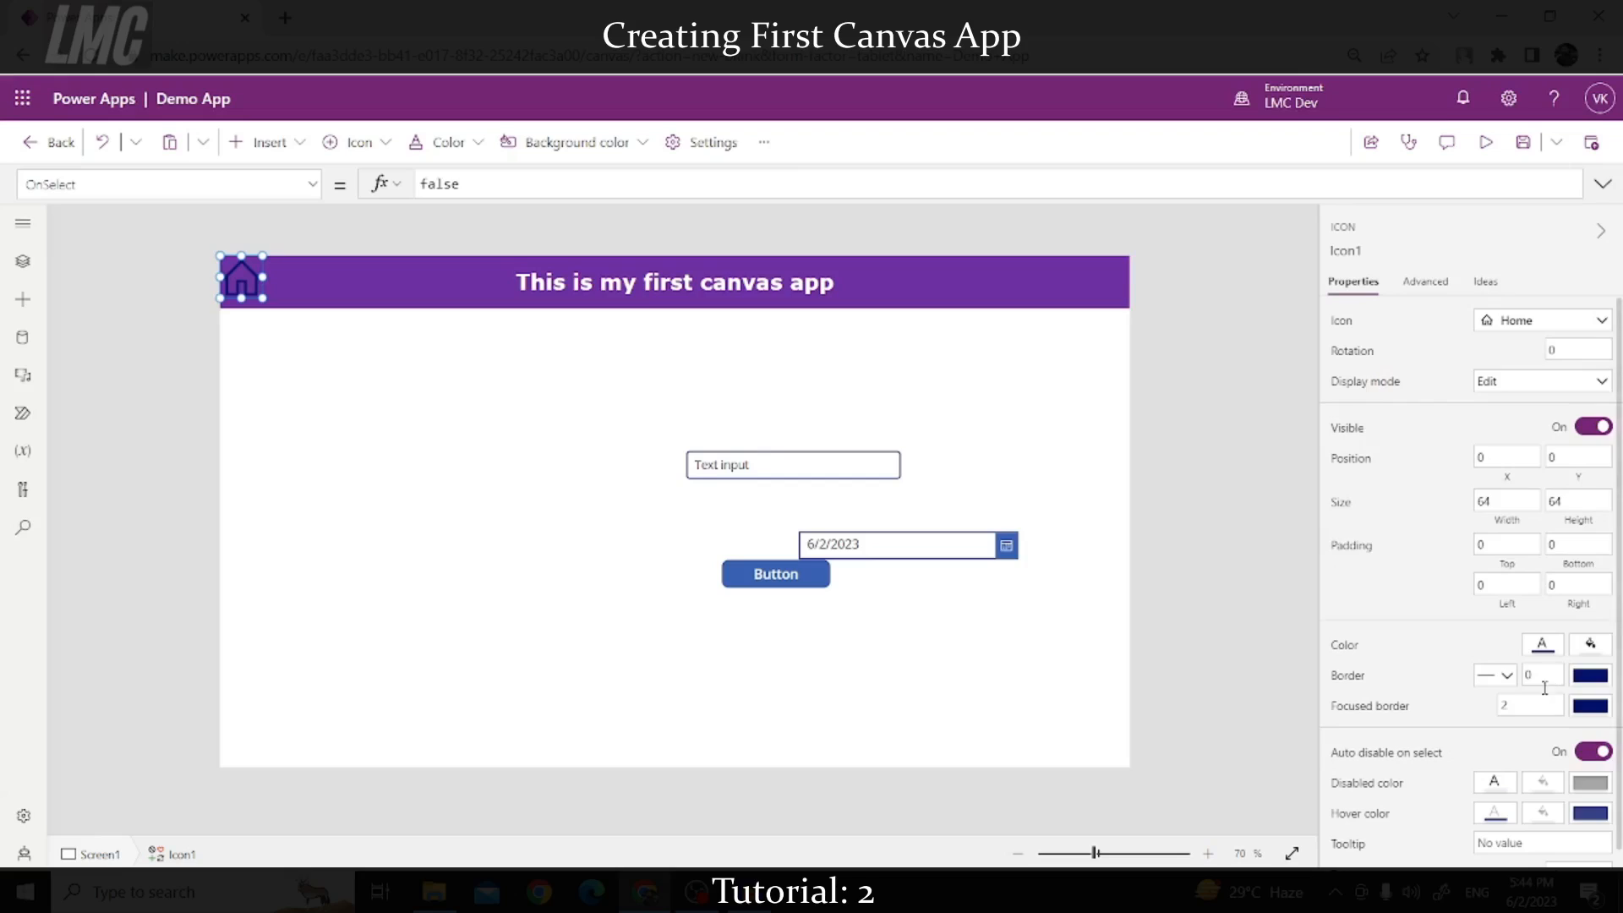
Step: Make the Home icon white and enlarge it to 79 by 79
scroll(1535, 719, "down", 1)
left_click(1544, 632)
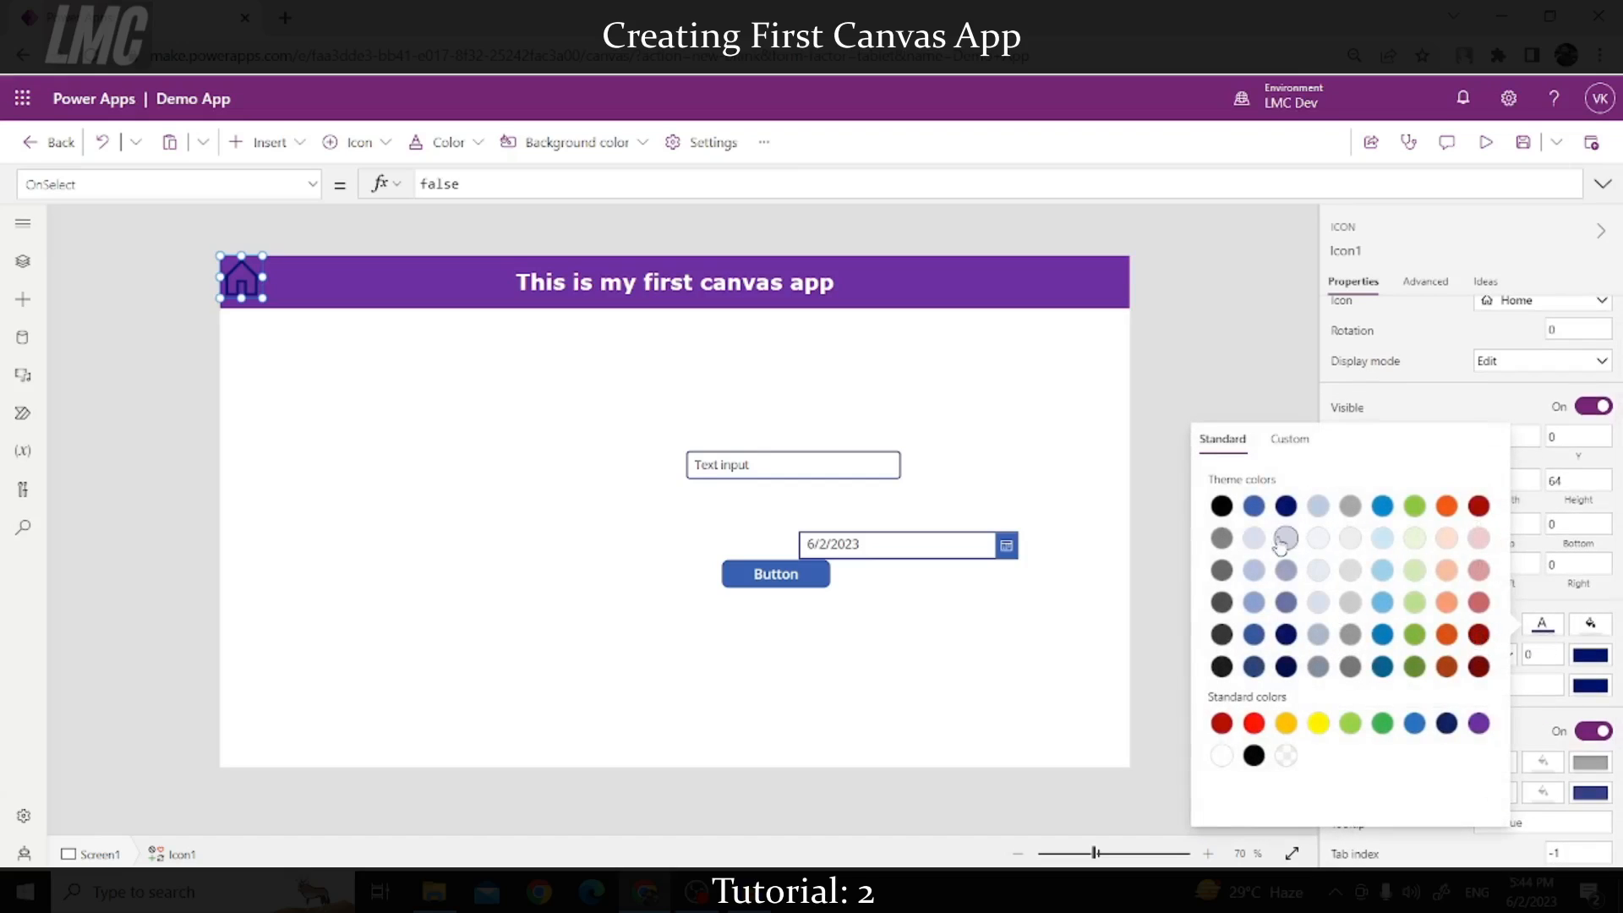
left_click(1223, 754)
left_click_drag(263, 299, 271, 308)
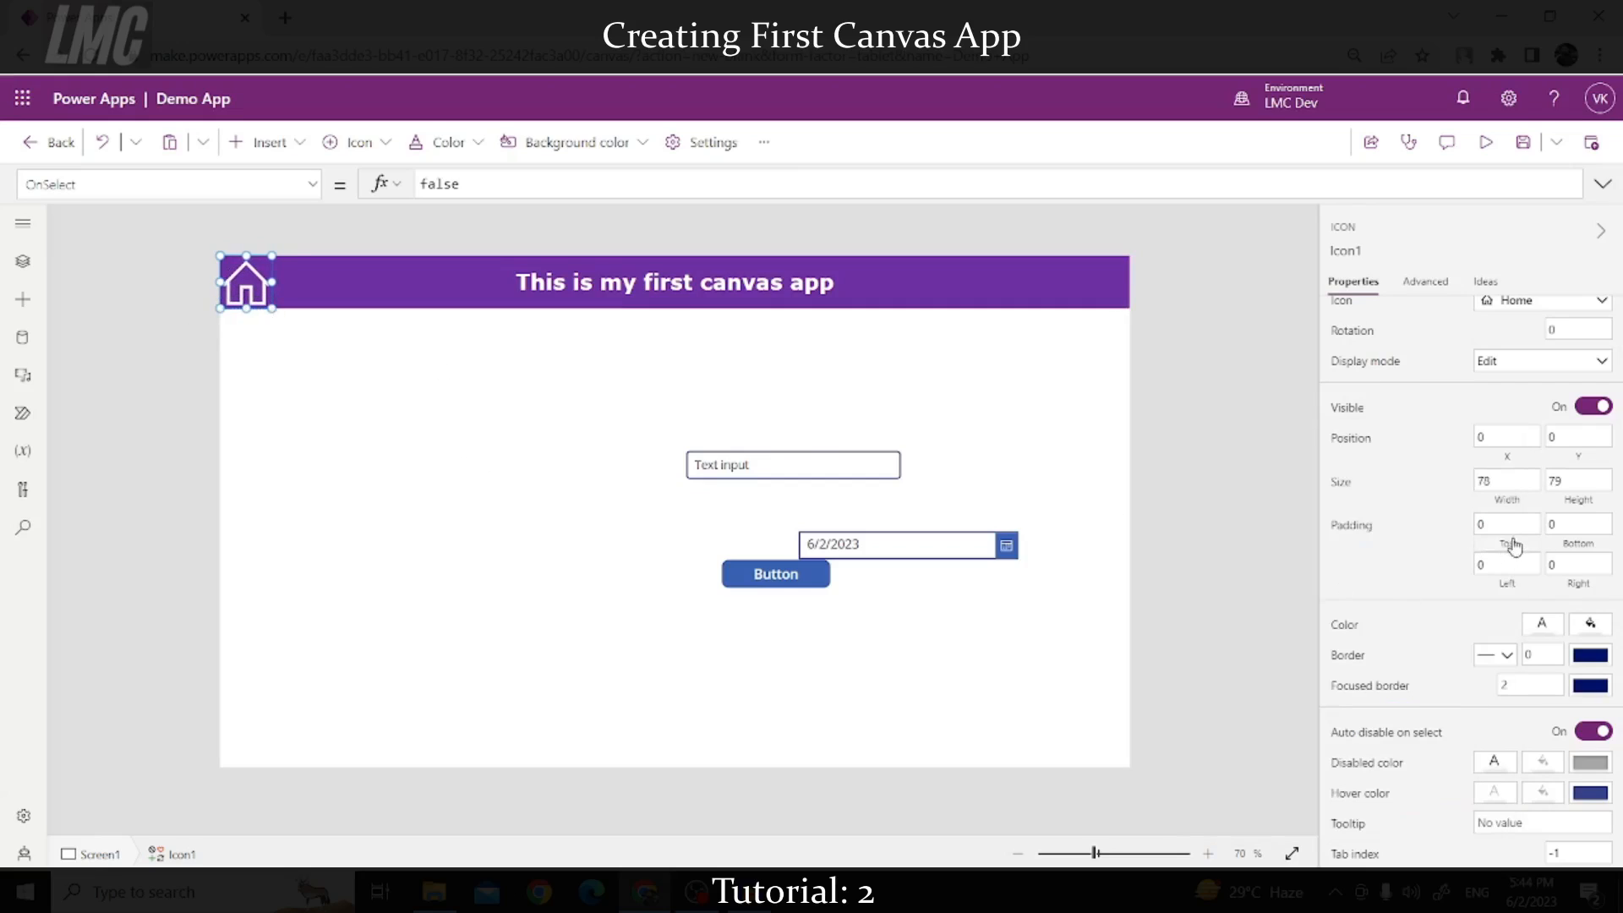
Step: Set the Home icon's Padding Top, Bottom, Left and Right to 10
double_click(1476, 482)
double_click(1480, 525)
type("10")
key("Tab")
type("0")
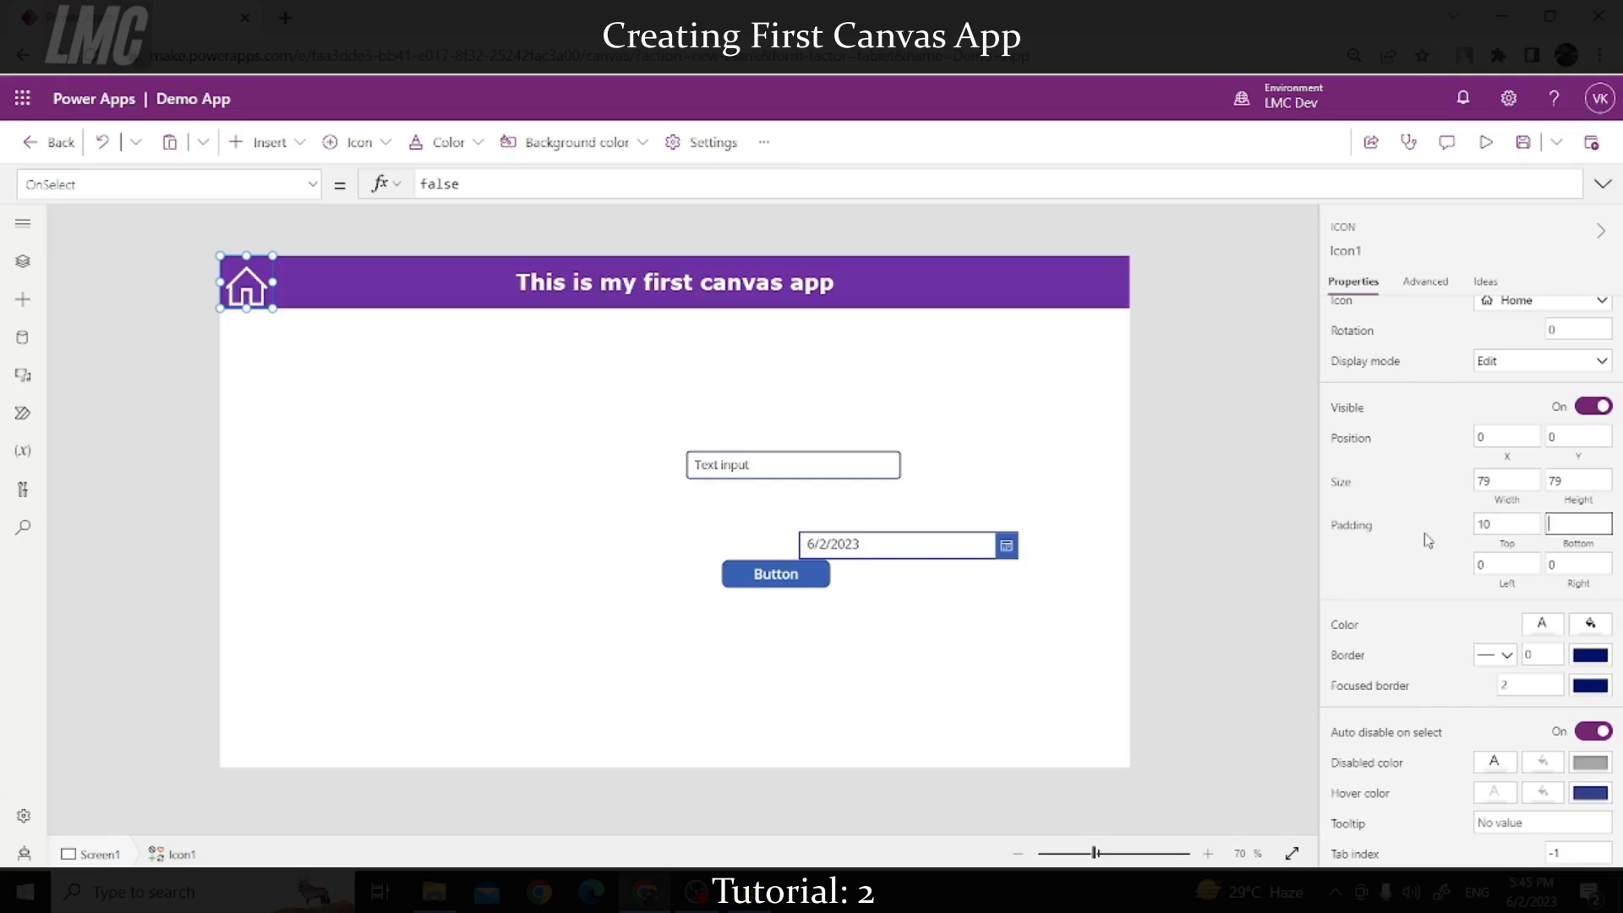
type("0")
key("Tab")
type("10")
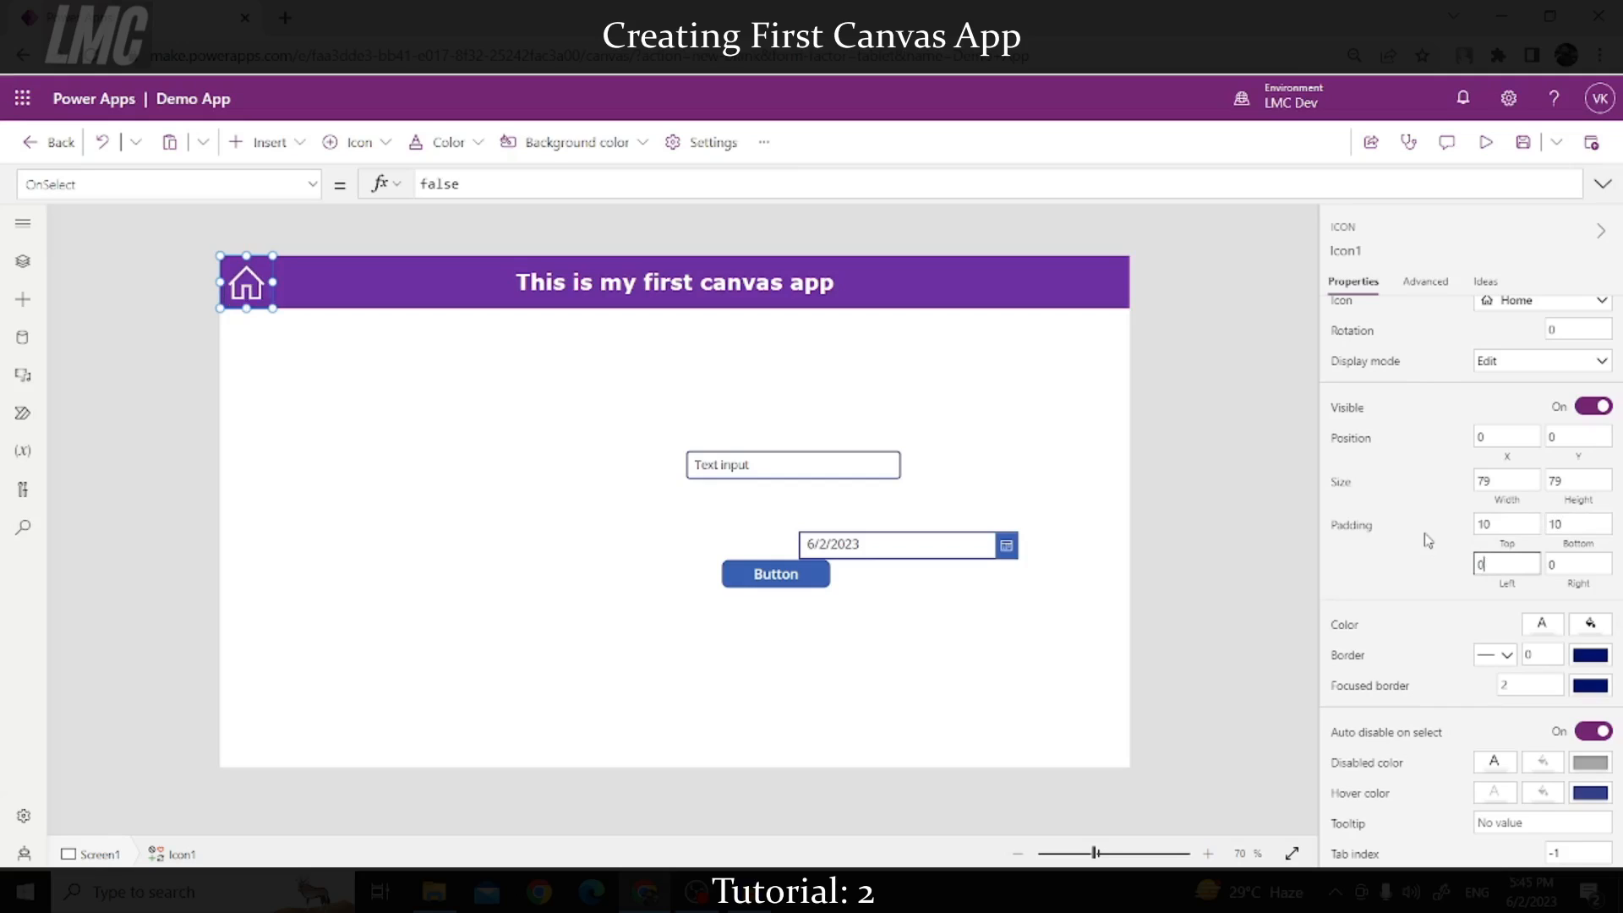
key("Tab")
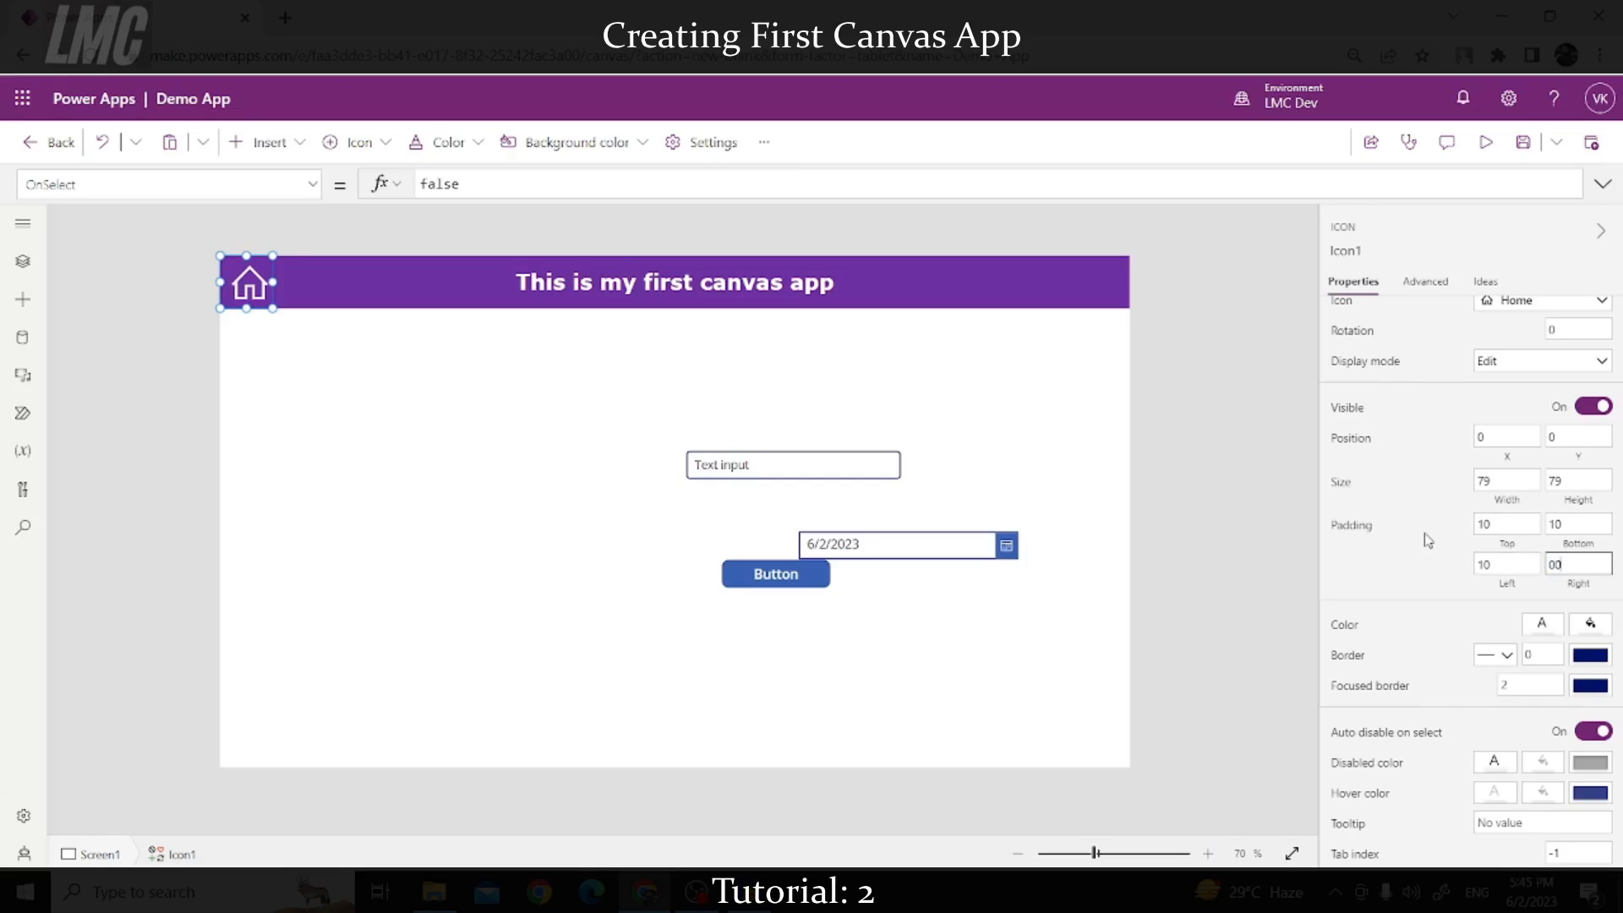
type("00")
key("Tab")
left_click(1569, 561)
left_click(1414, 572)
left_click(1079, 460)
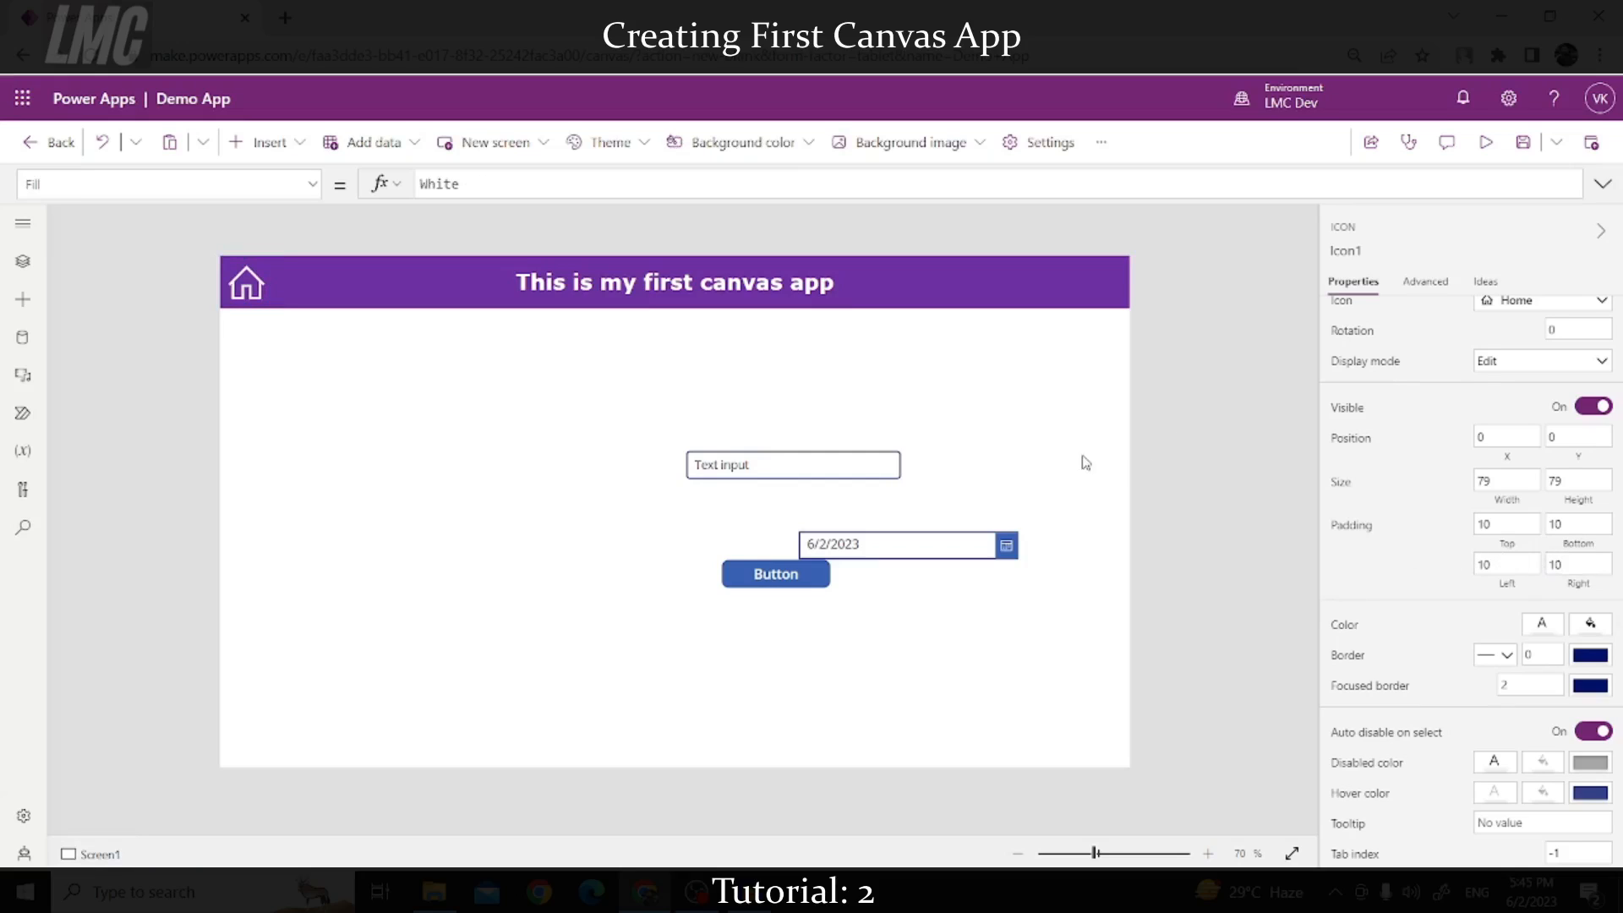
left_click(258, 296)
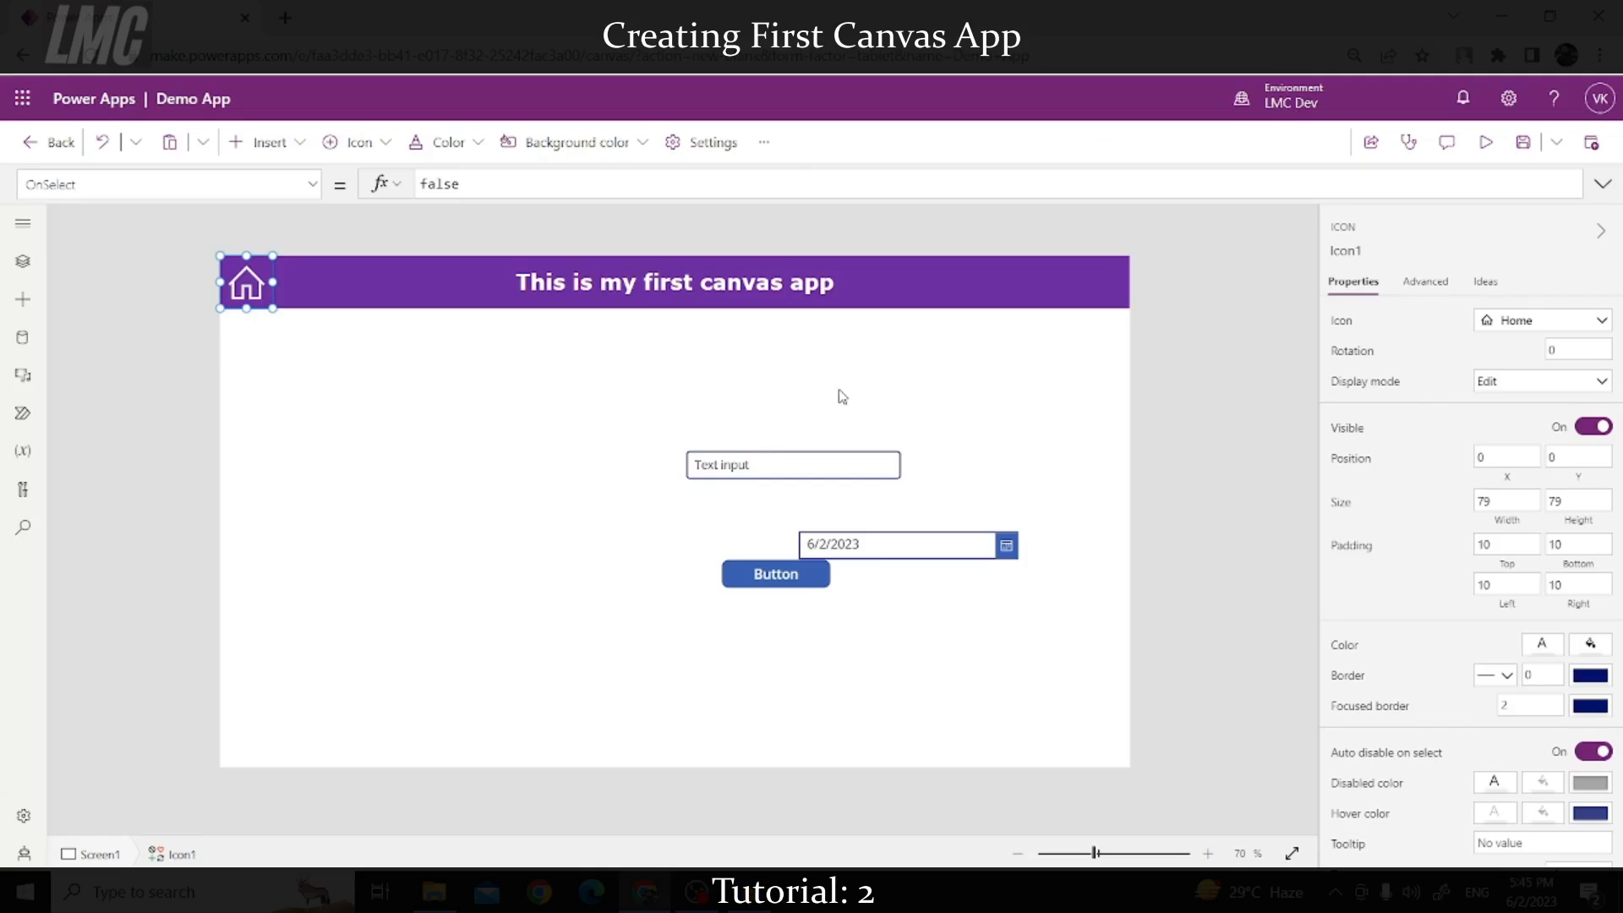
Step: Run the app in preview and type 'ahbskfjhaksfhkjafsk' into the text input
left_click(758, 472)
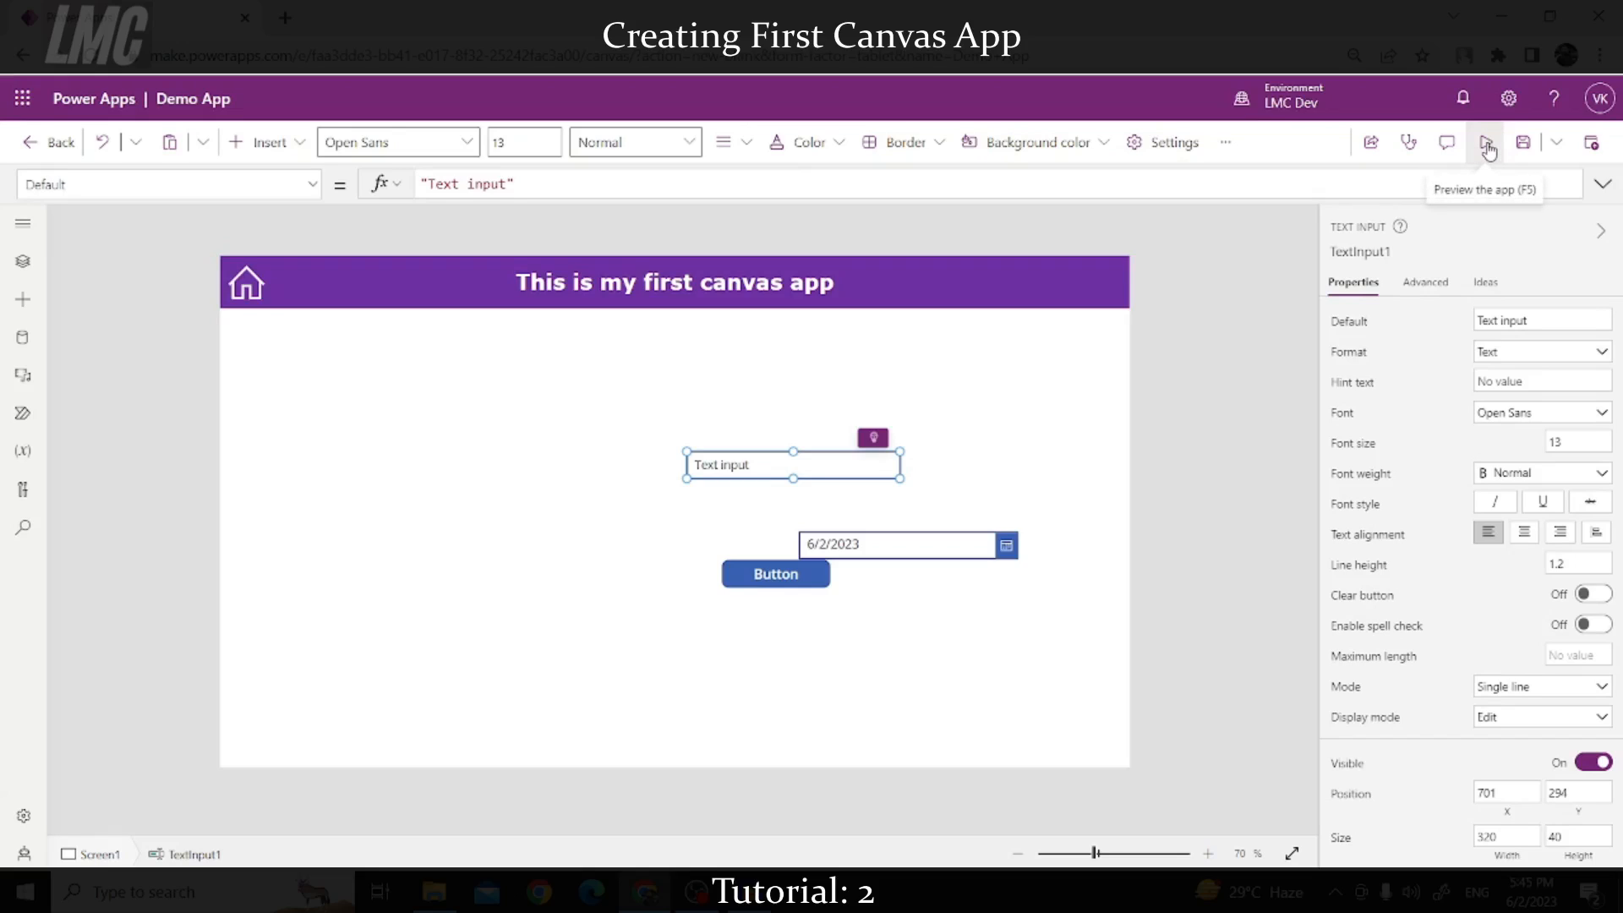
left_click(1487, 145)
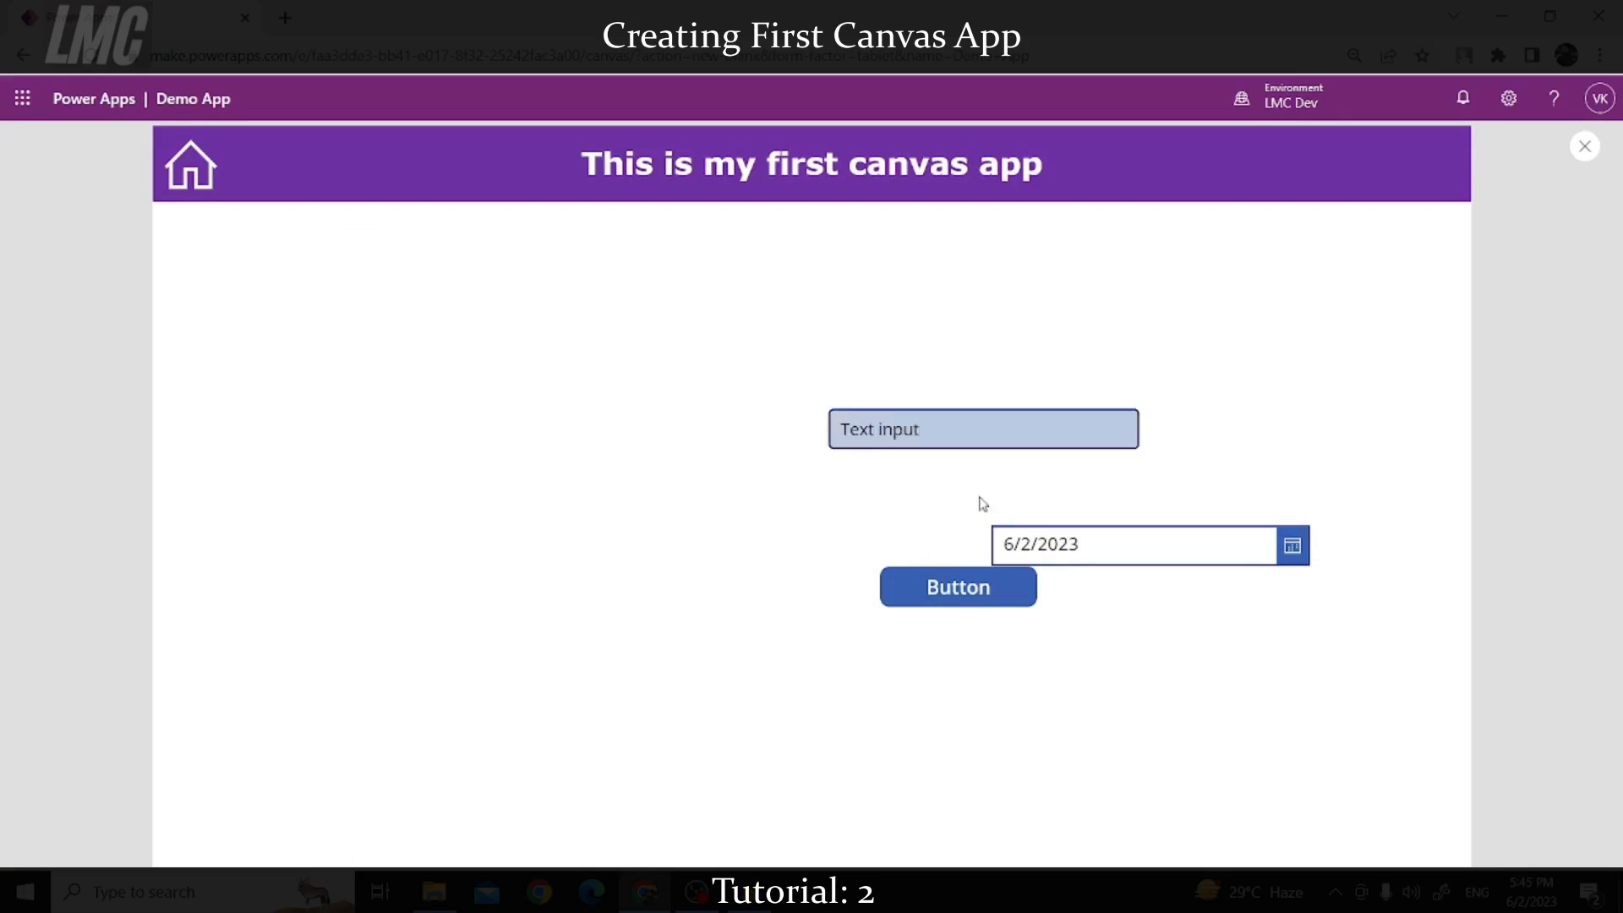
left_click(977, 434)
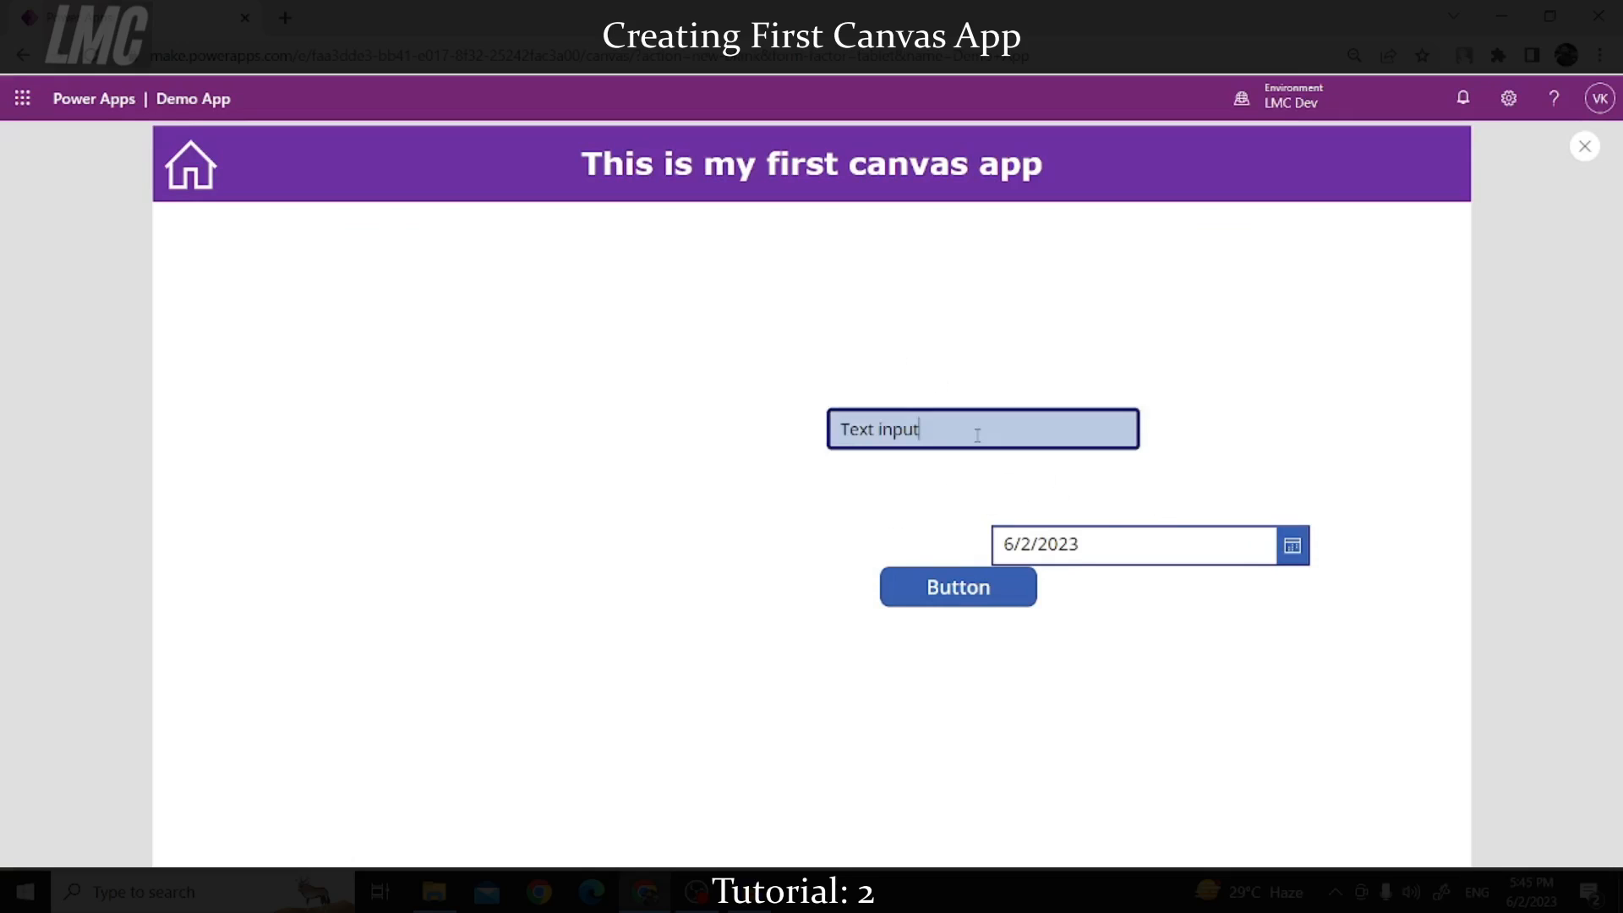
double_click(1042, 161)
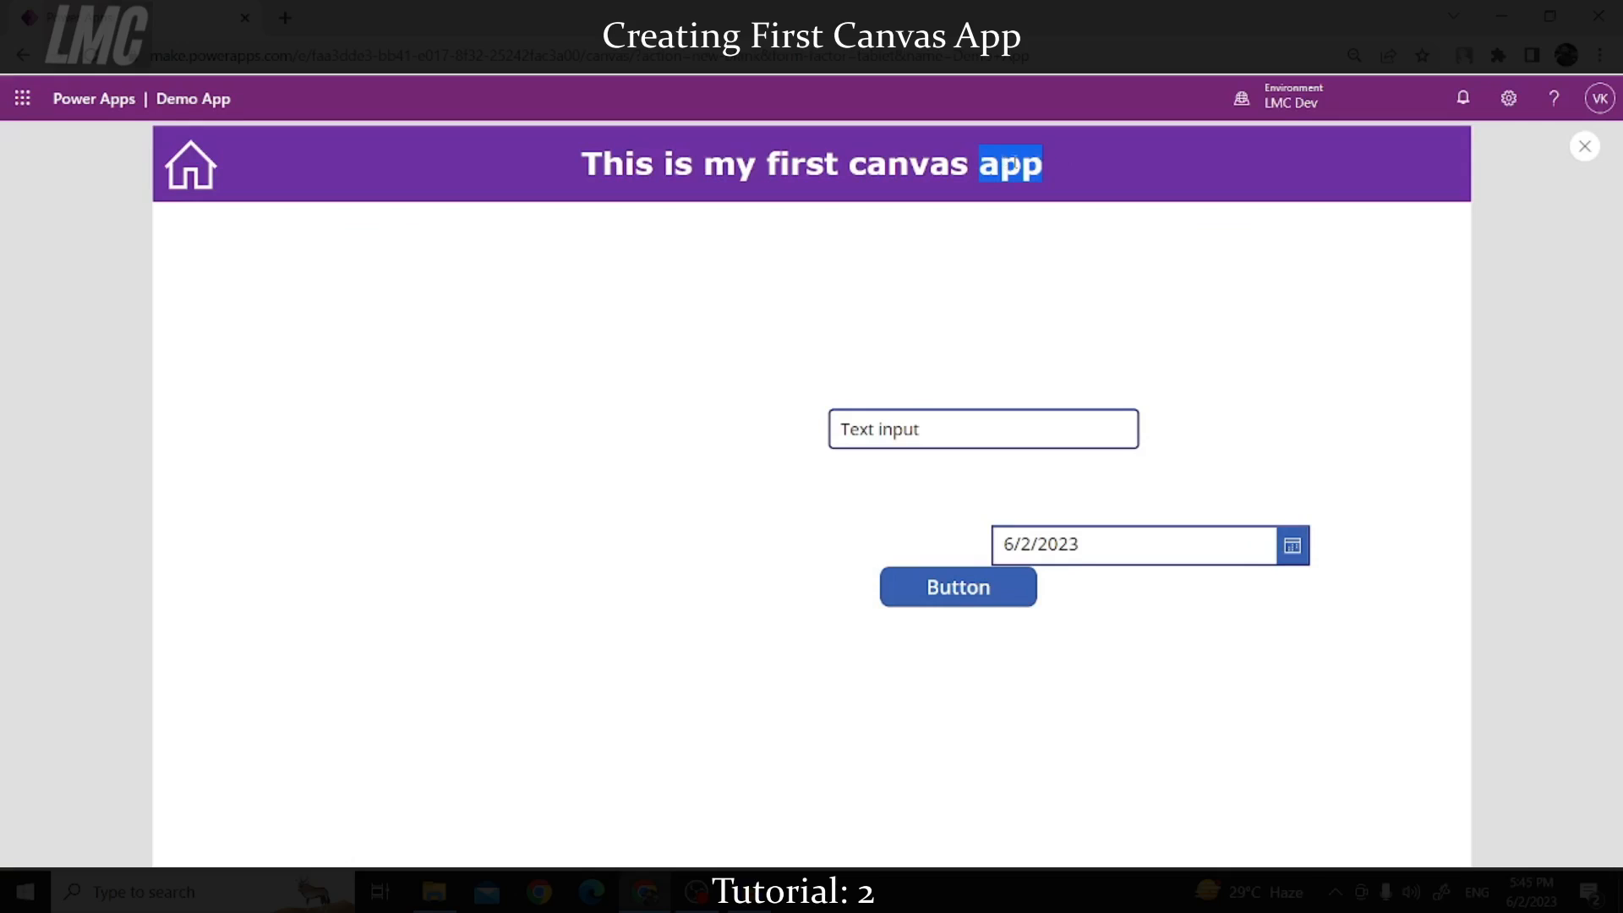
left_click_drag(1015, 163, 892, 196)
left_click_drag(946, 435, 812, 436)
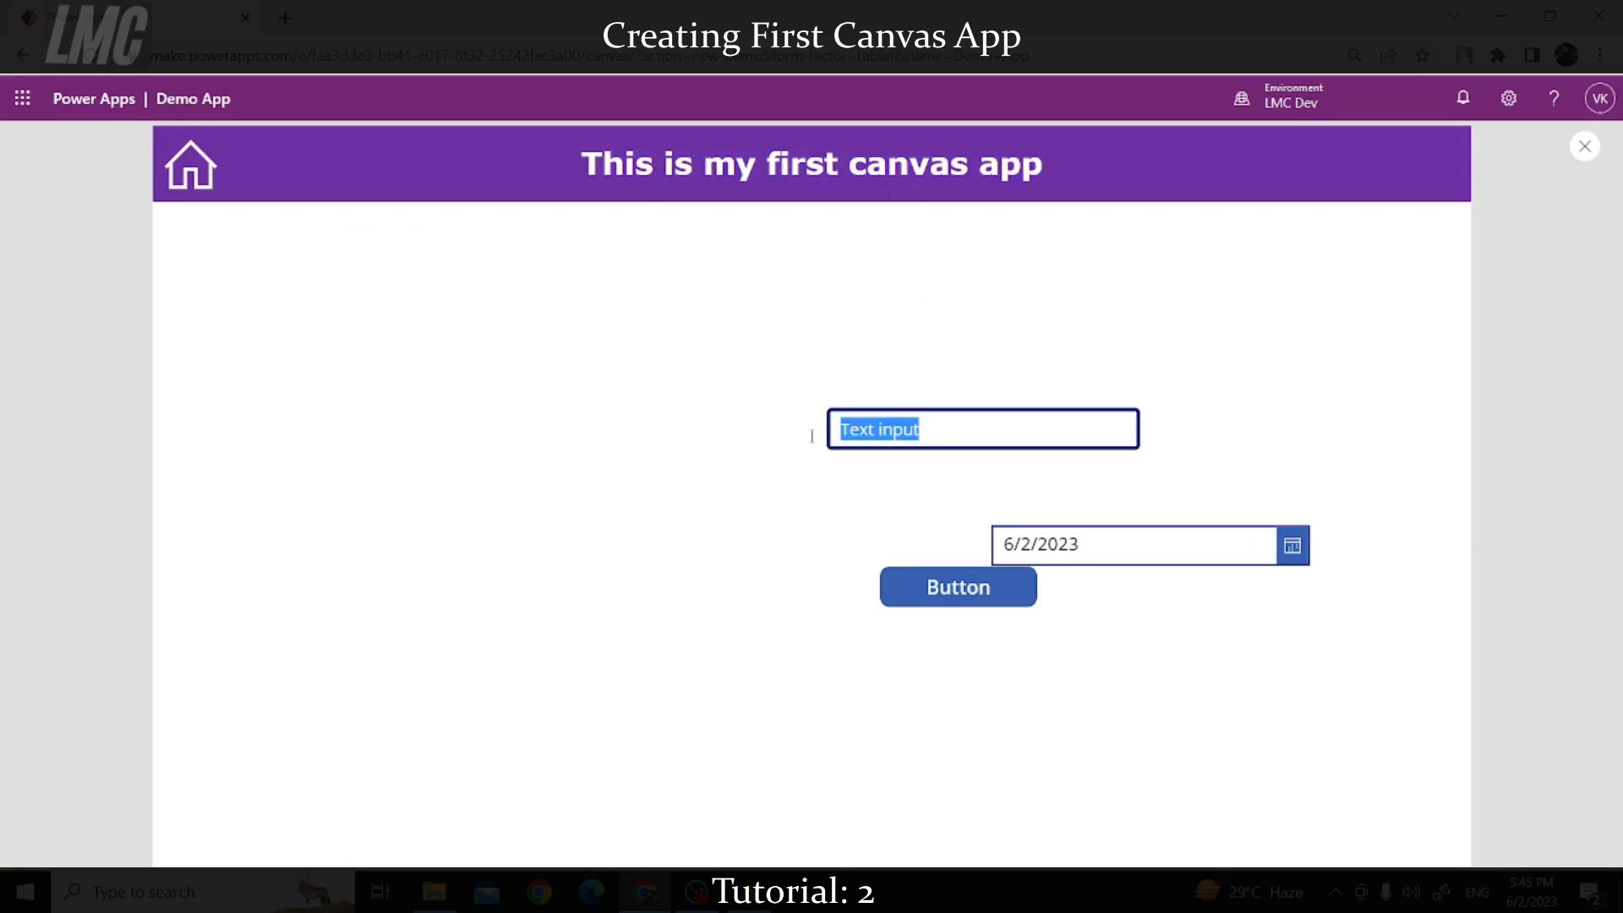
type("ahbskfjhaksfhkjafsk")
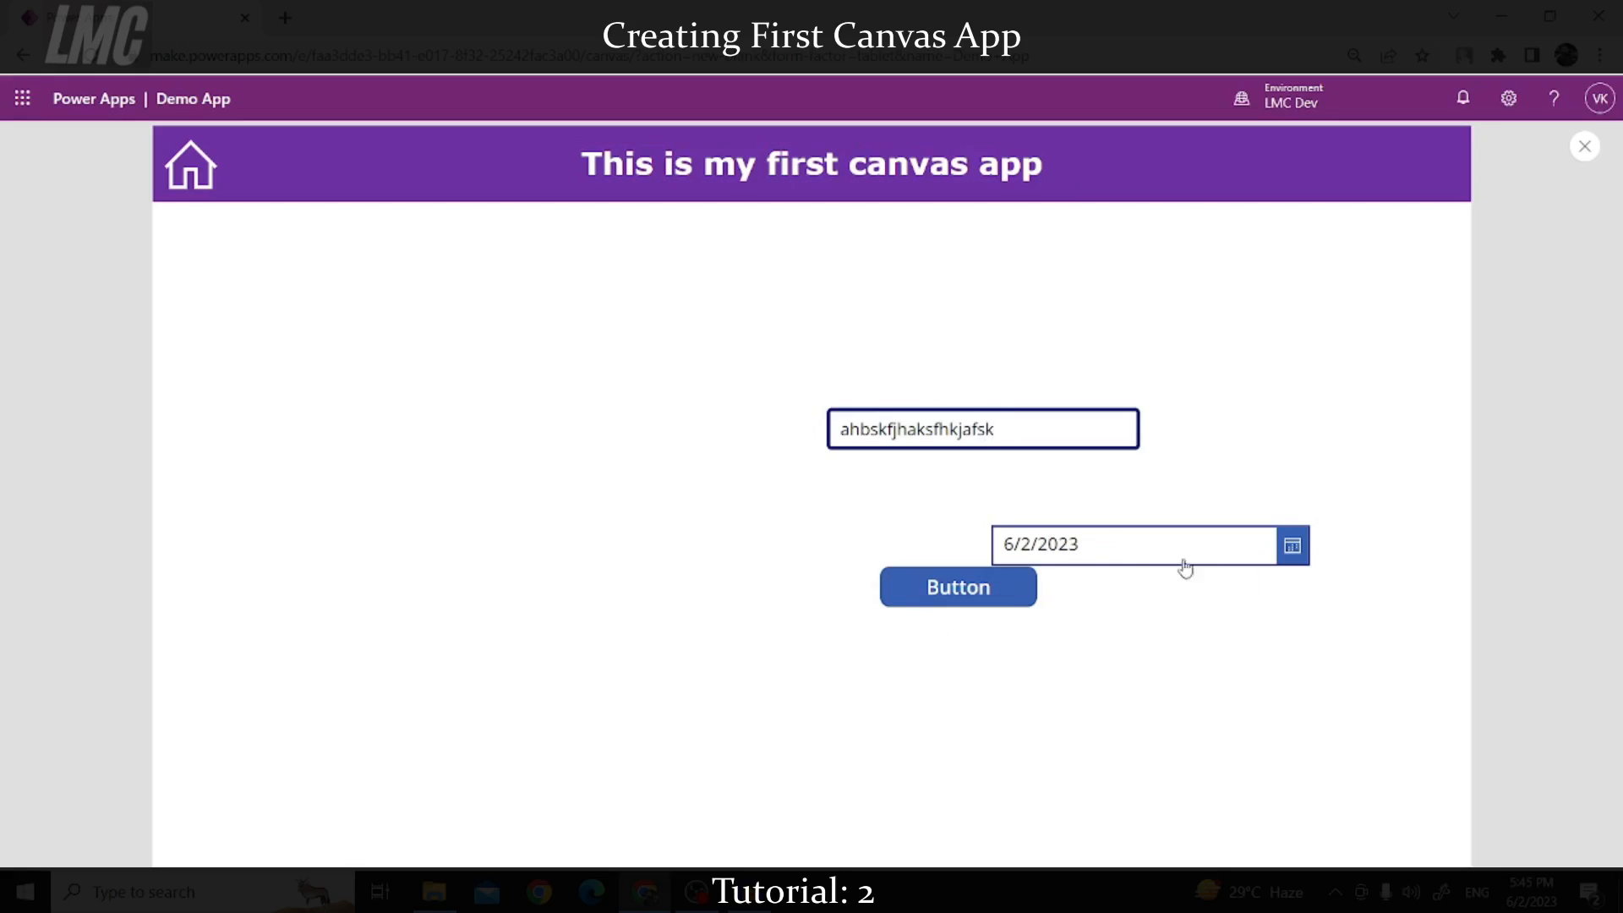
Step: Pick 6/7/2023 in the date picker, press the button, and close the preview
left_click(1292, 549)
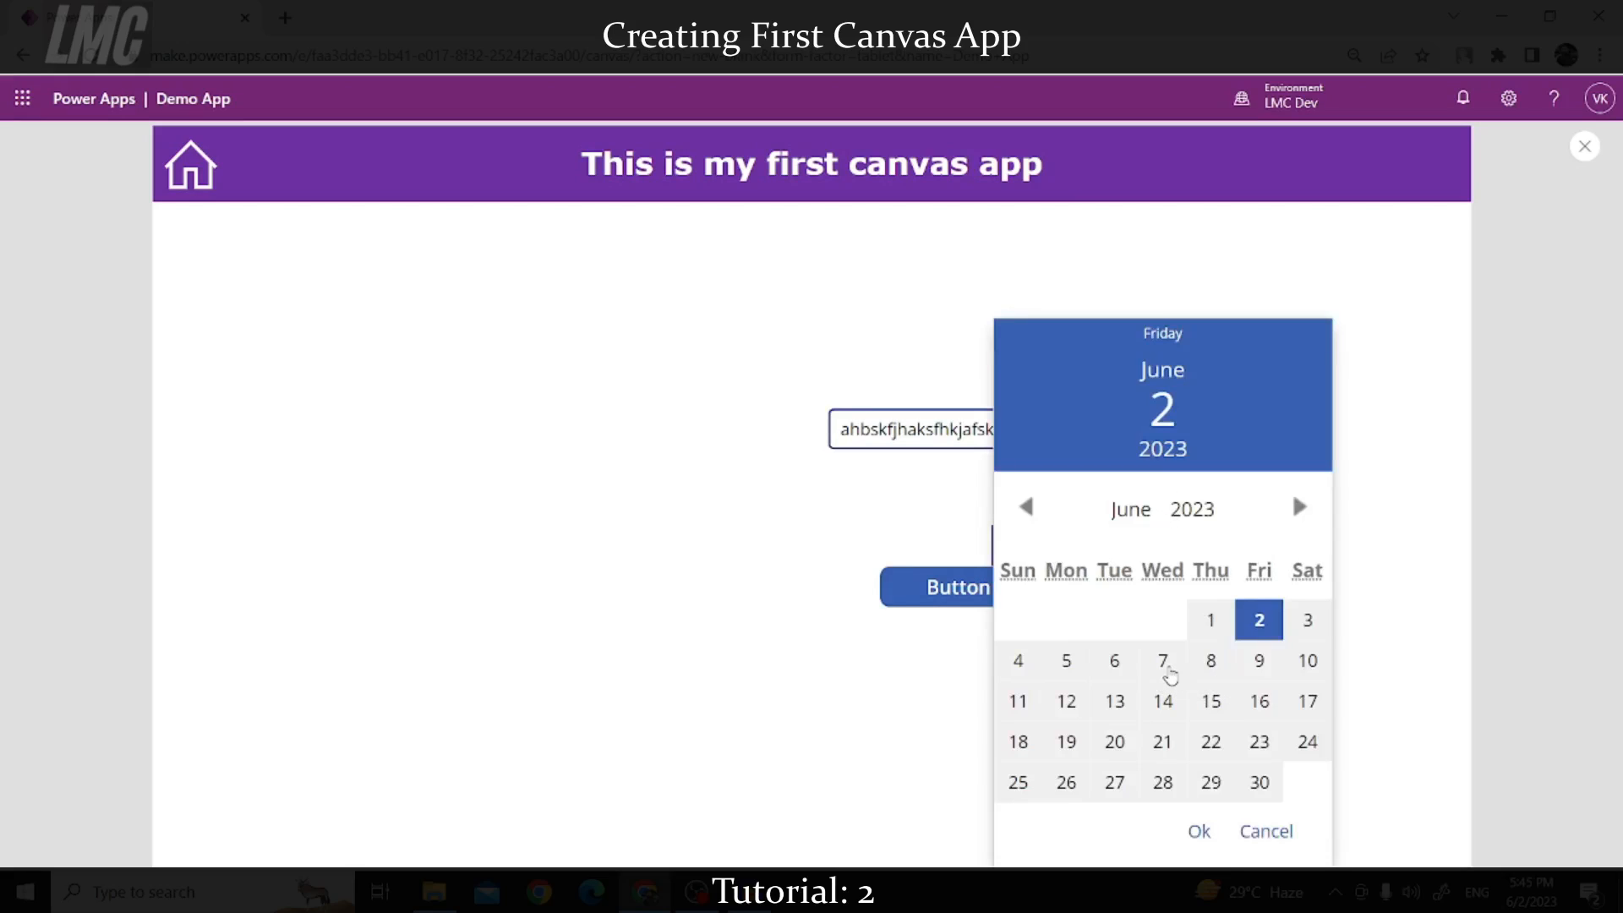
left_click(1163, 660)
left_click(1204, 832)
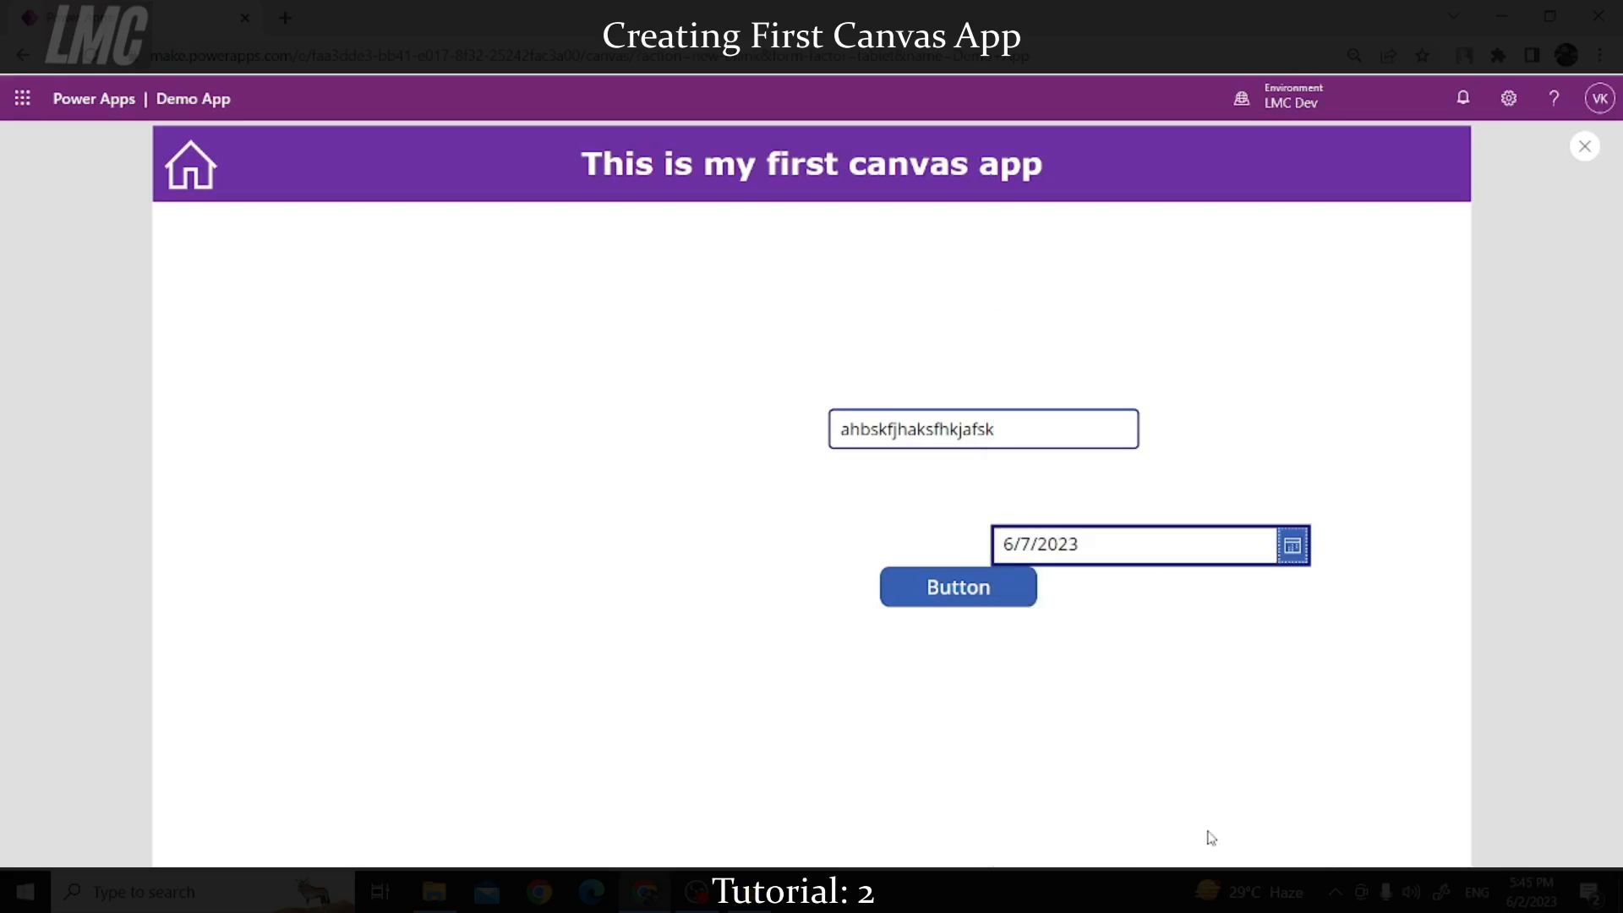
left_click(1000, 591)
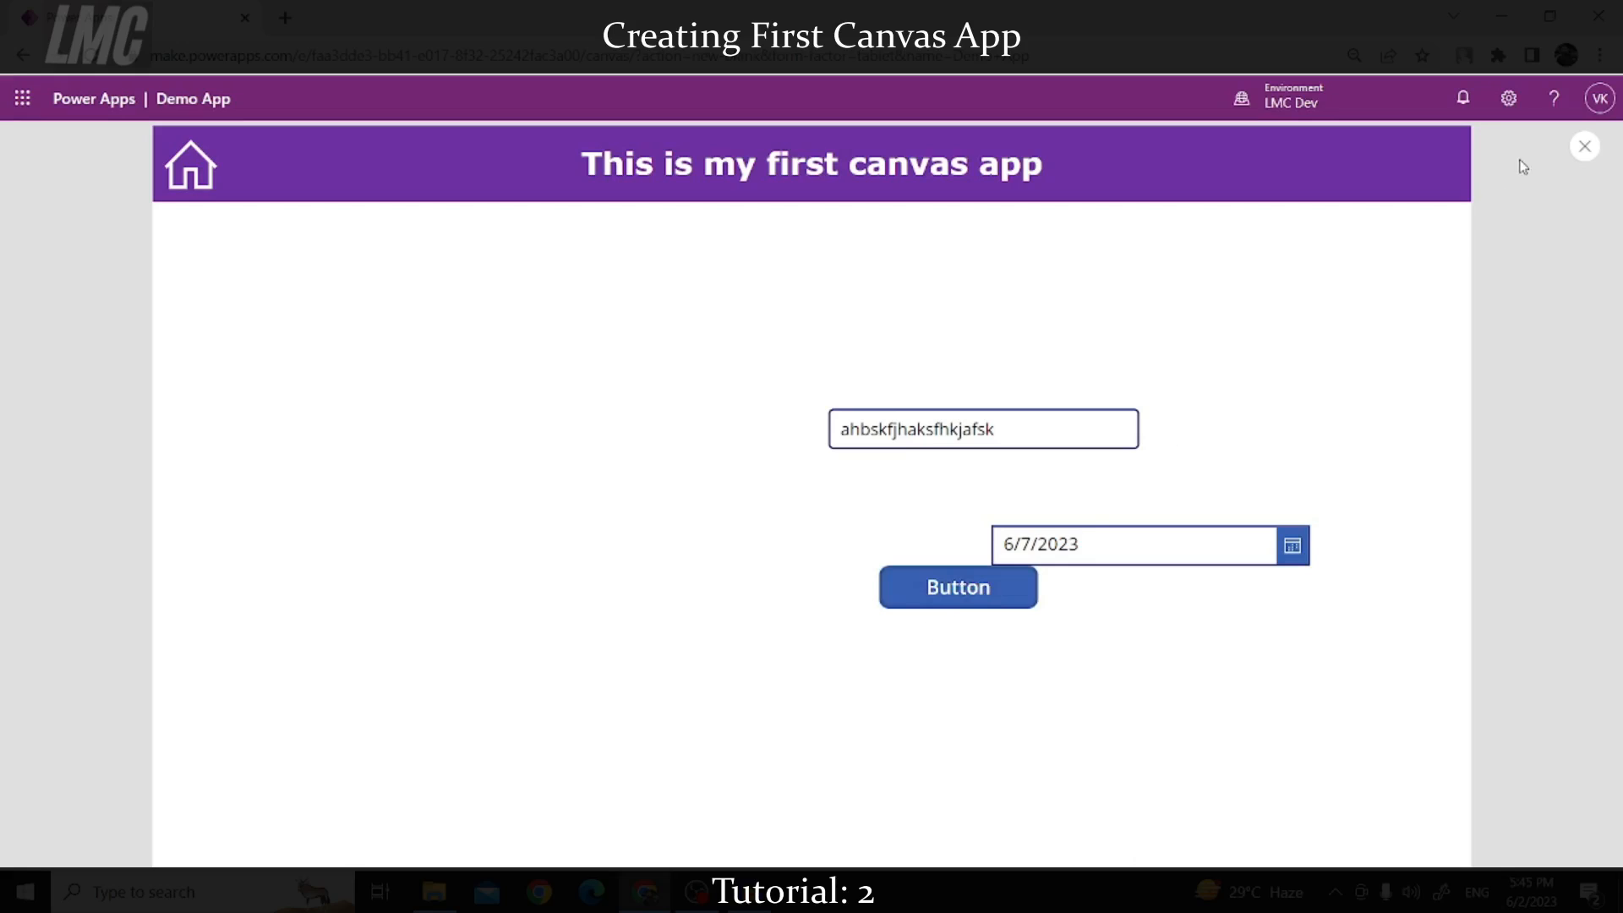
left_click(1586, 148)
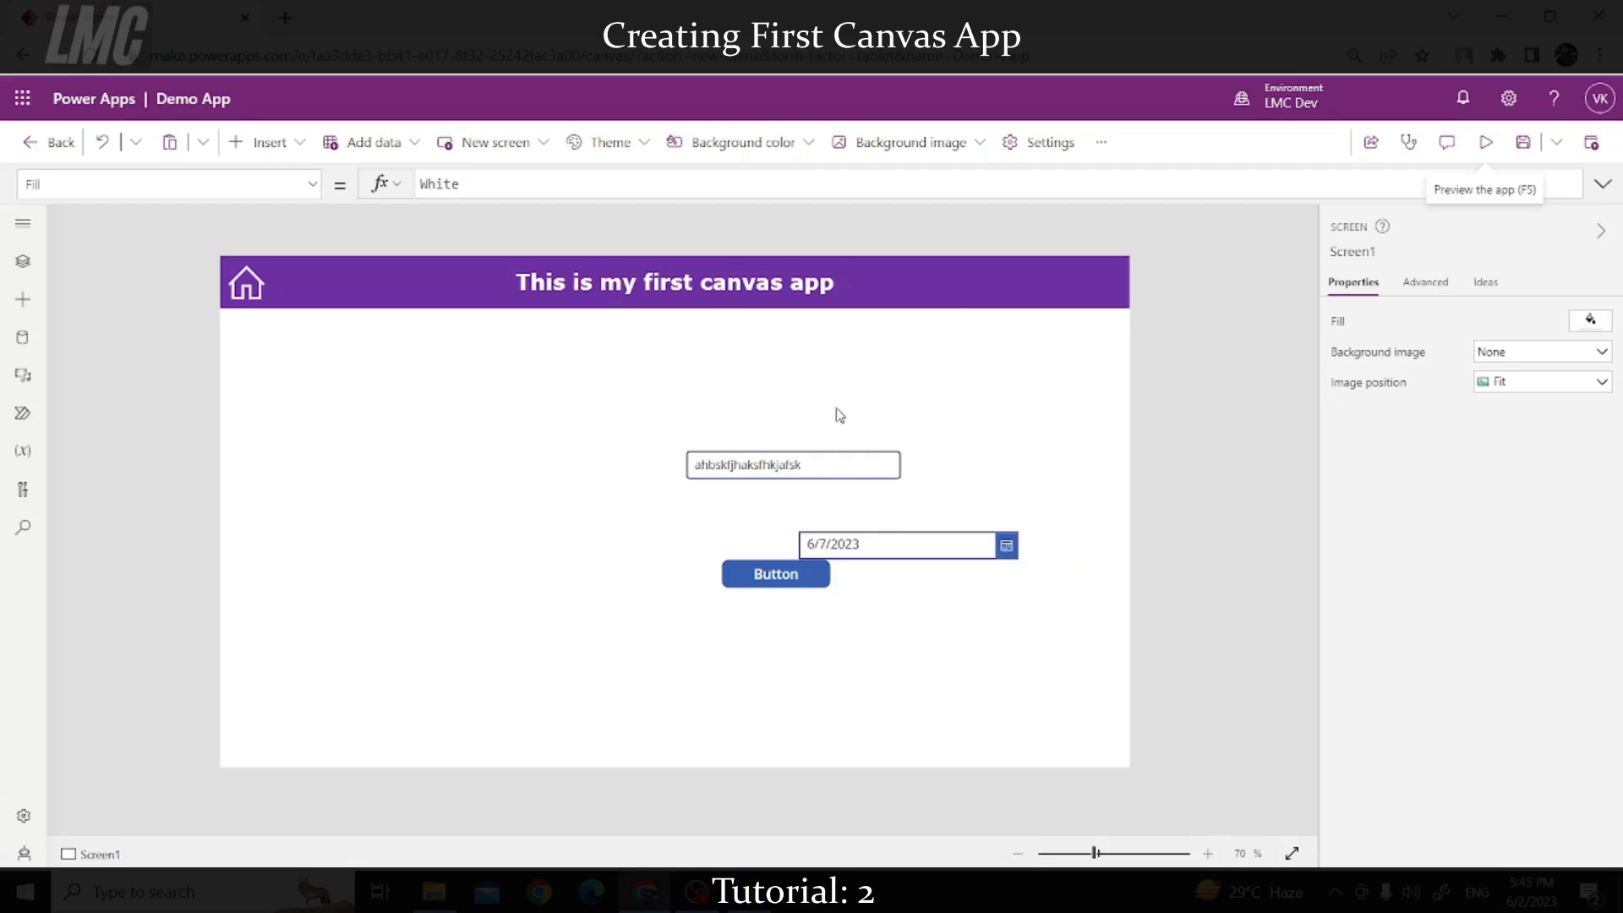
Step: Add a circle from the Shapes group to the screen
left_click(267, 146)
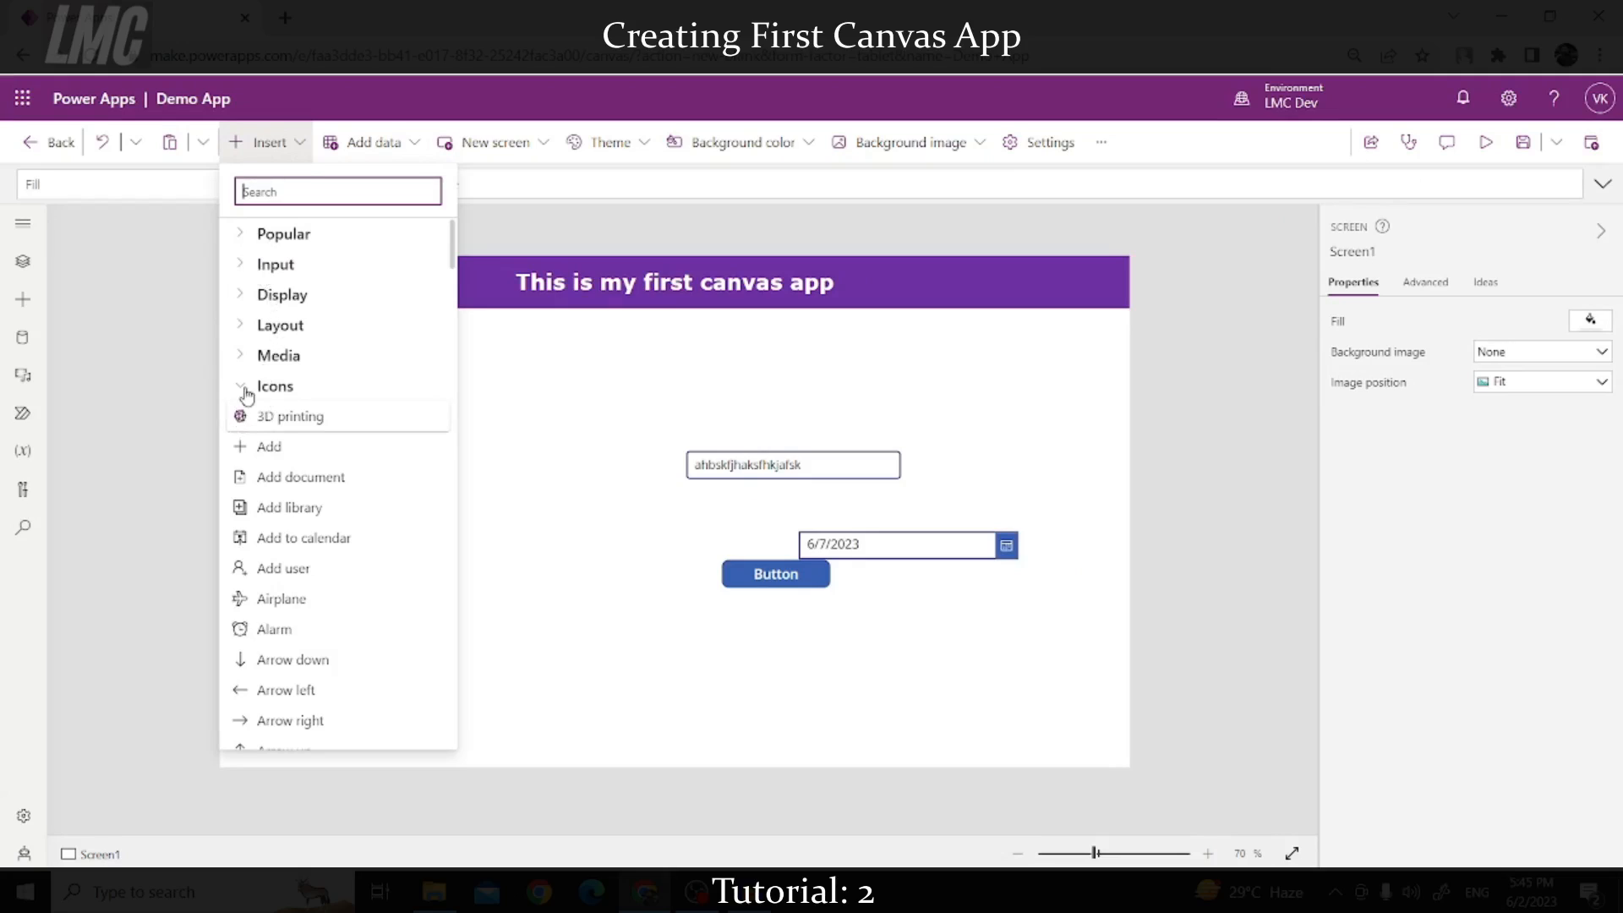
left_click(245, 236)
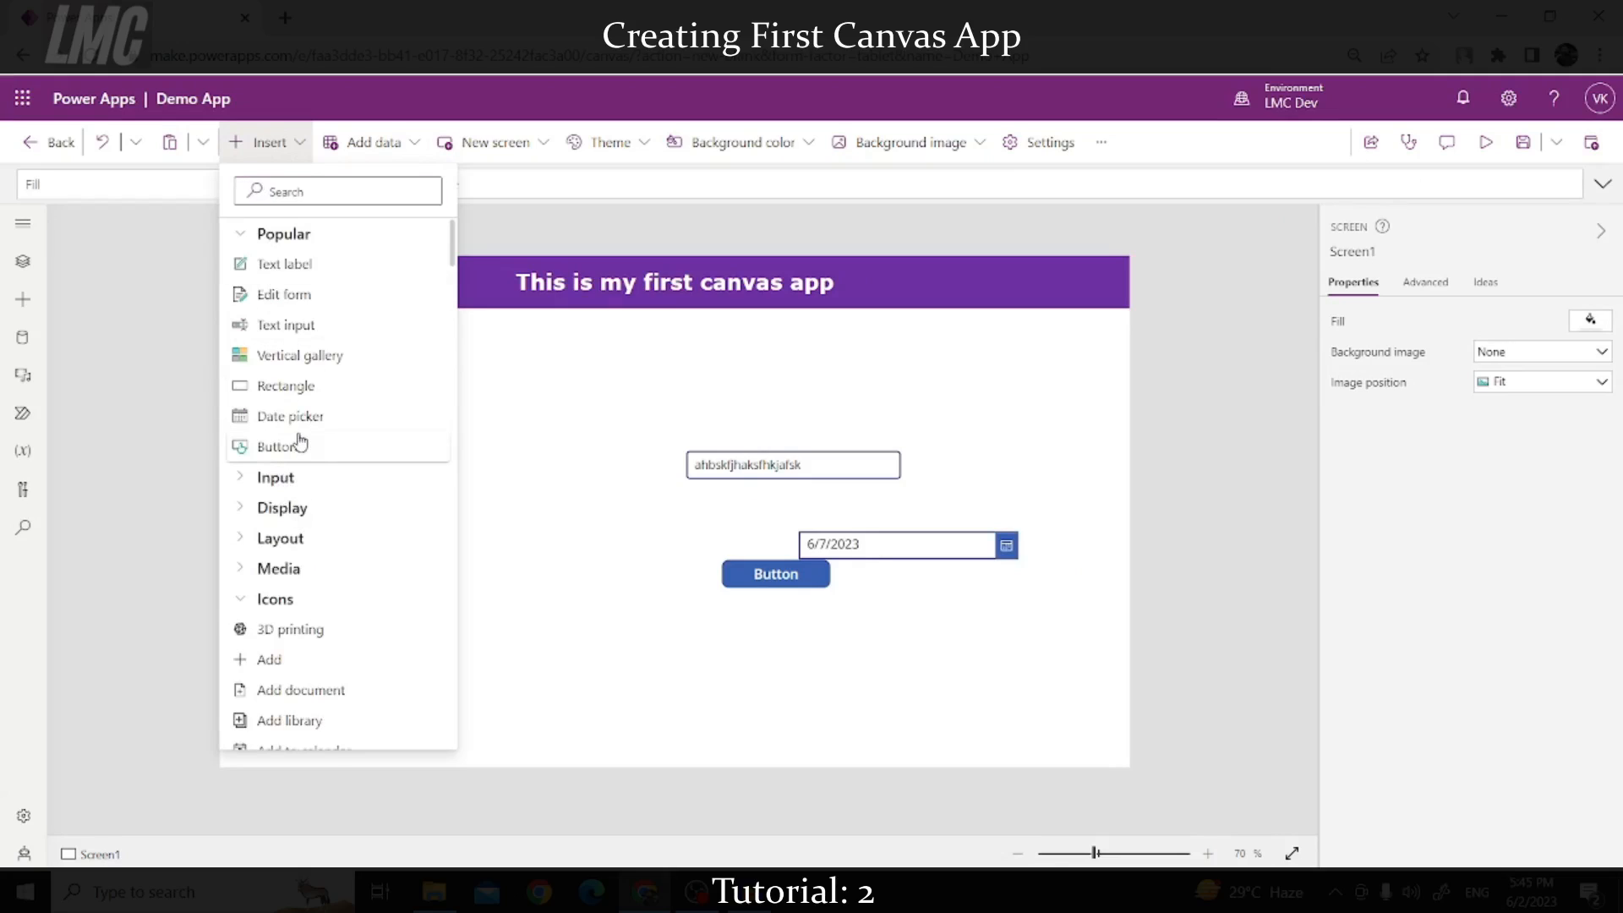
left_click(241, 602)
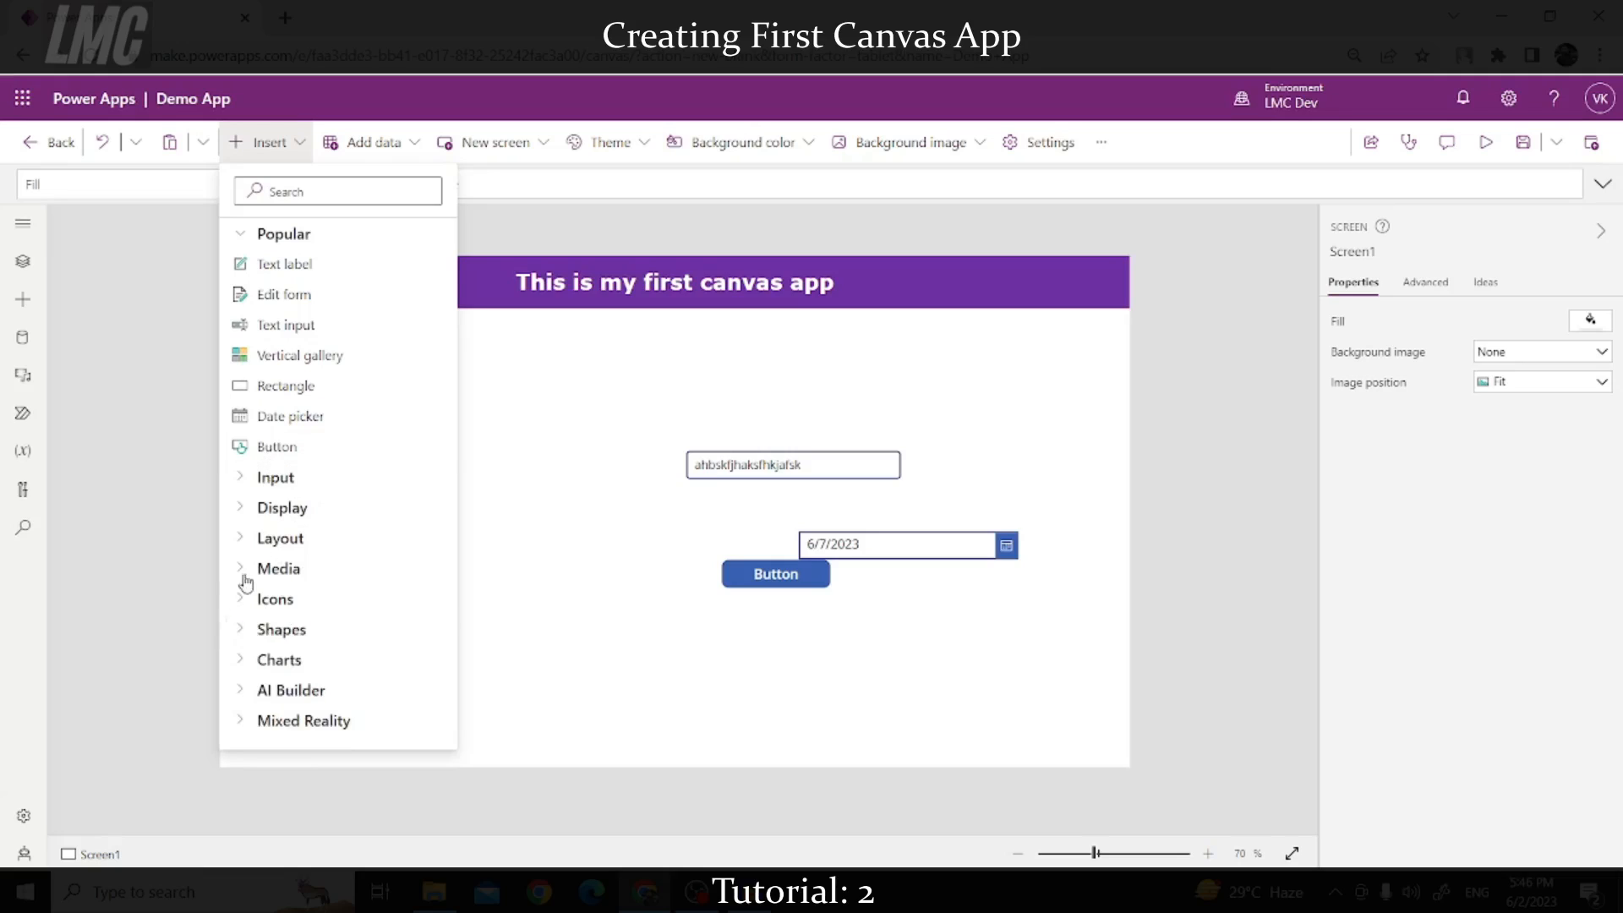
left_click(242, 632)
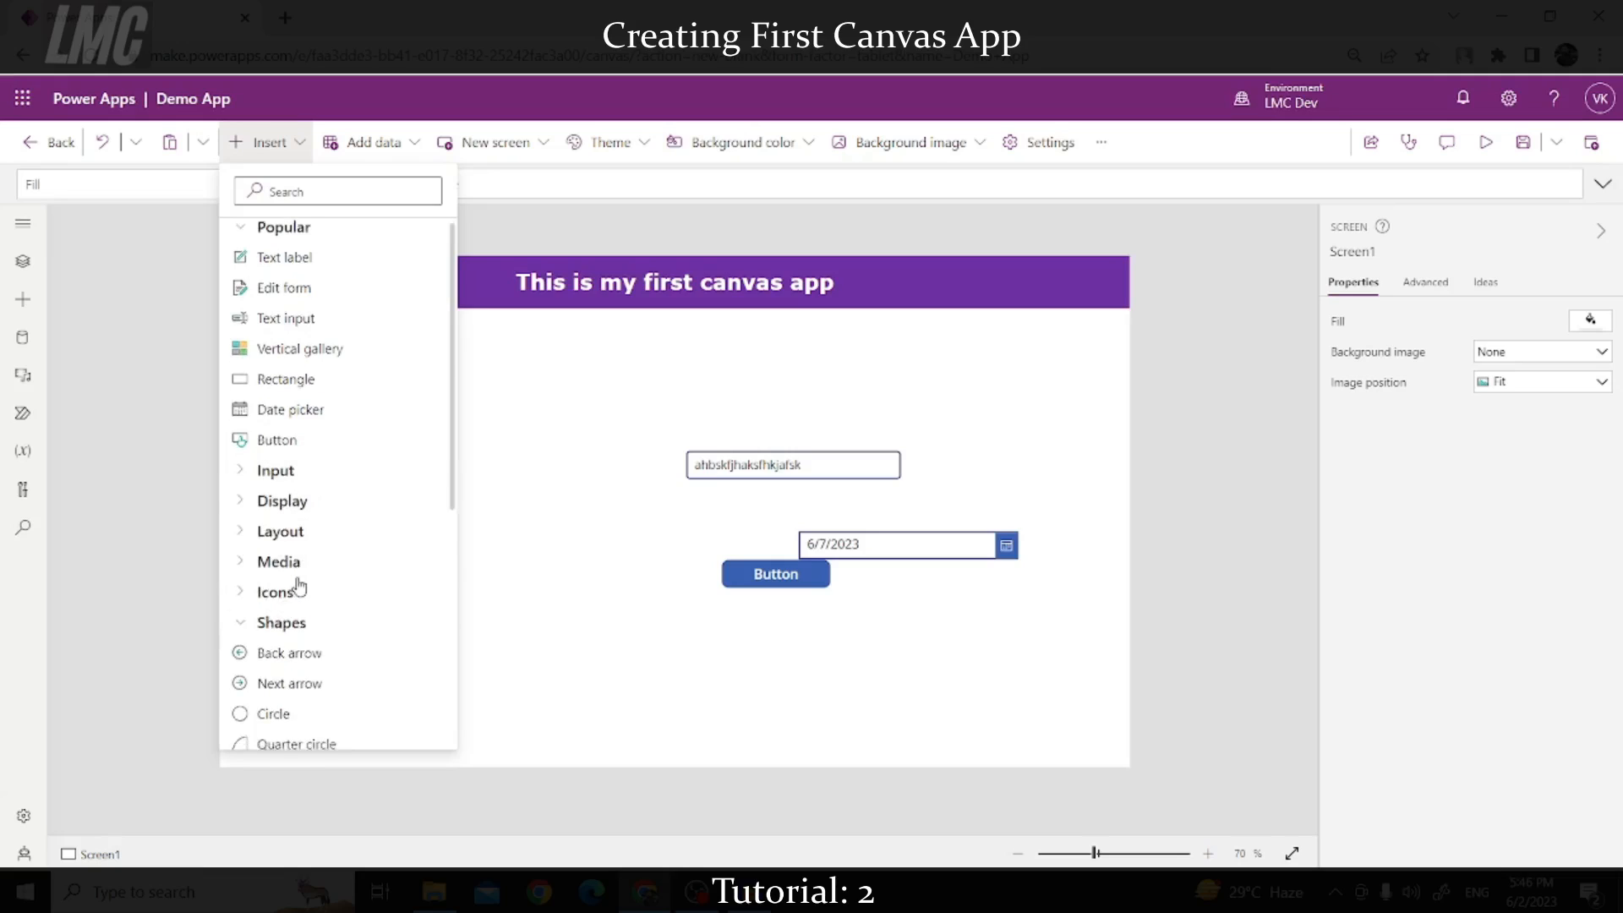
scroll(292, 508, "down", 3)
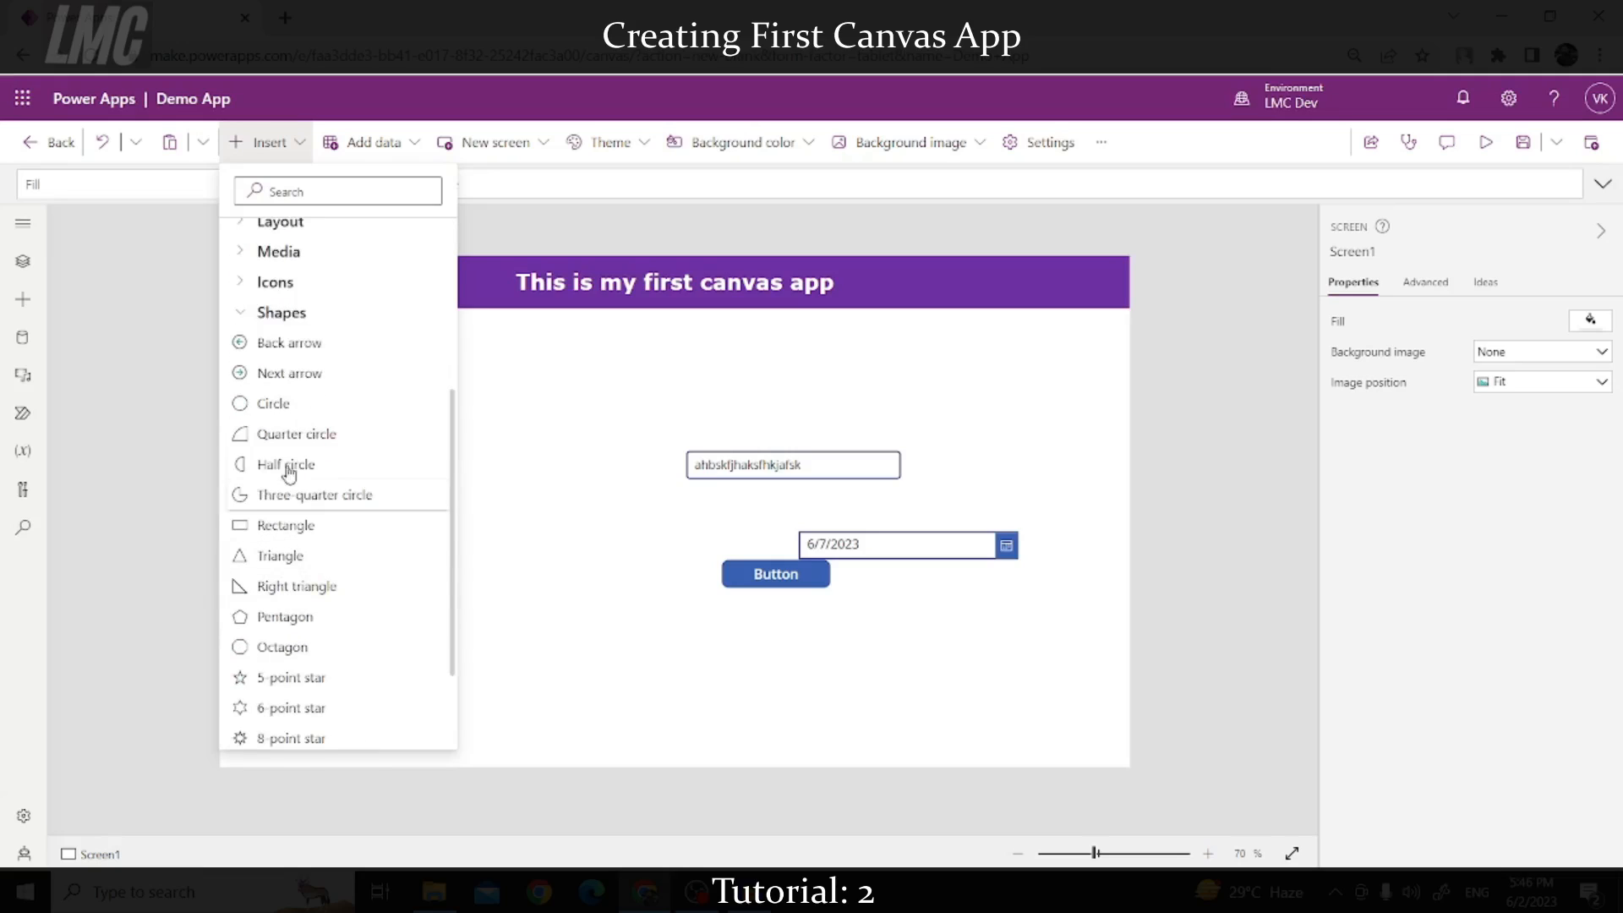
left_click(275, 404)
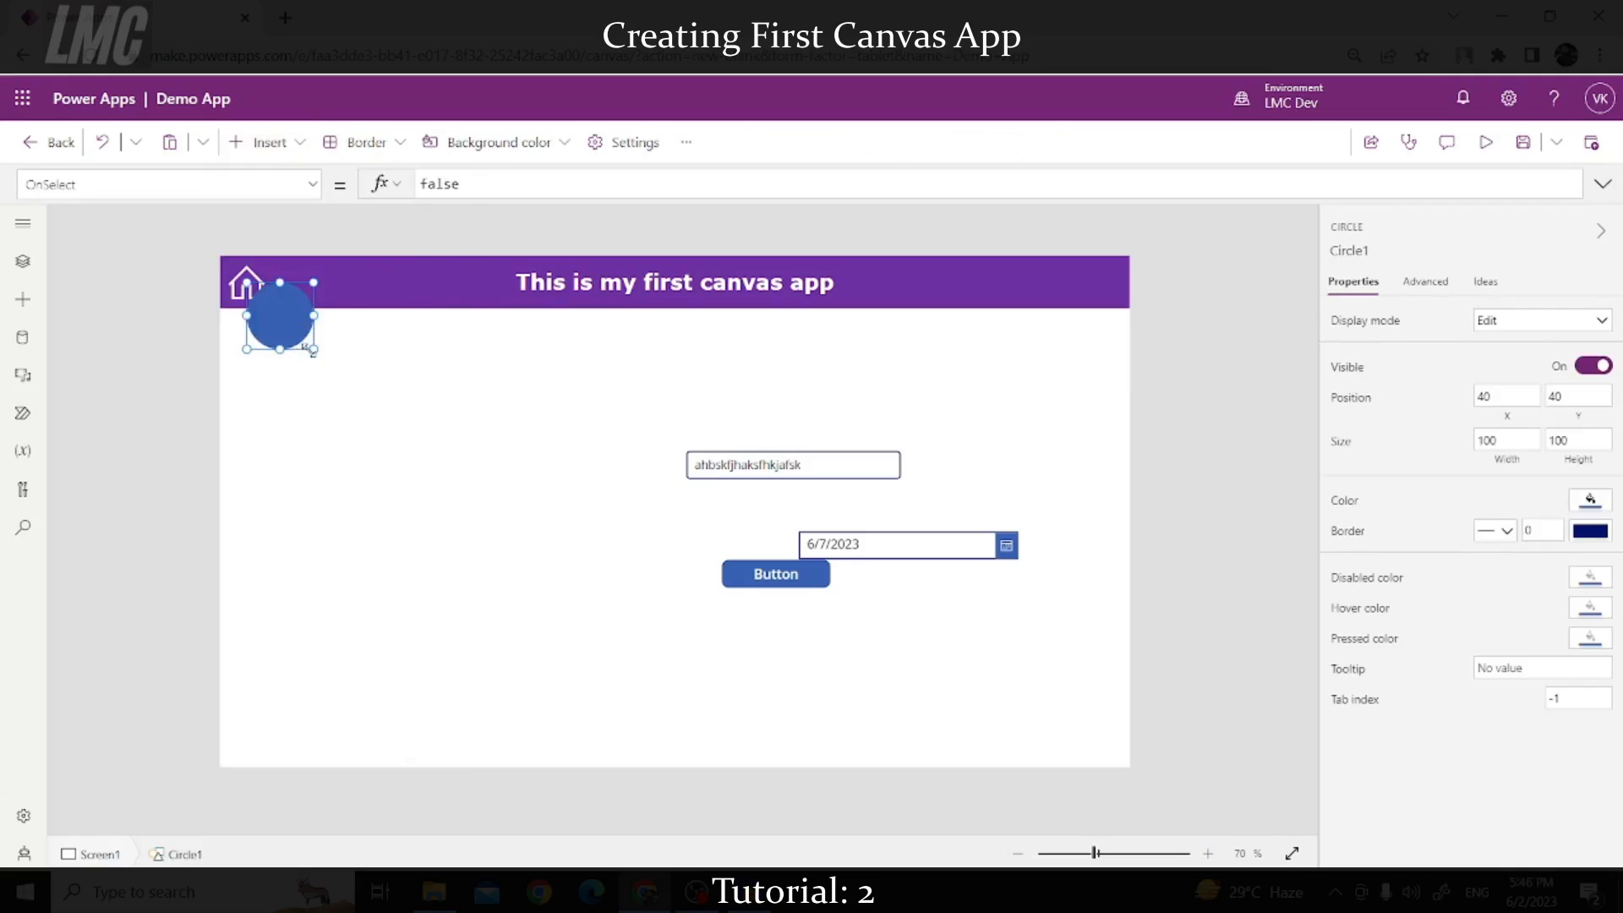
Step: Enlarge the circle to 318 by 281, move it to the left edge, and colour it dark red
left_click_drag(305, 346, 453, 467)
left_click_drag(326, 420, 246, 464)
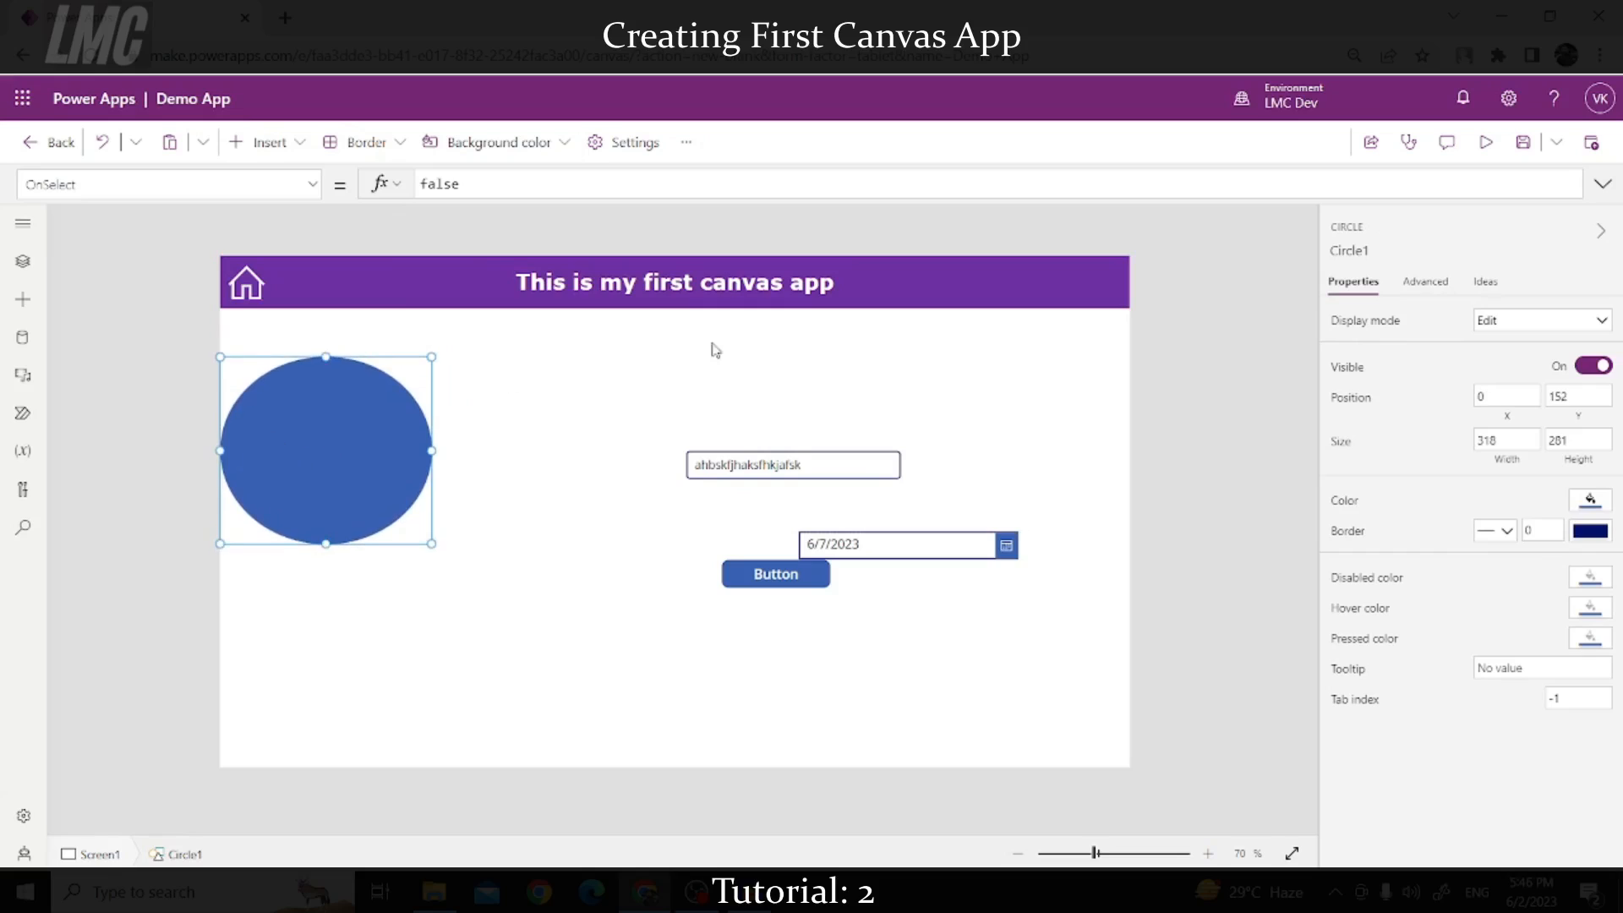
key("Down")
left_click(1589, 503)
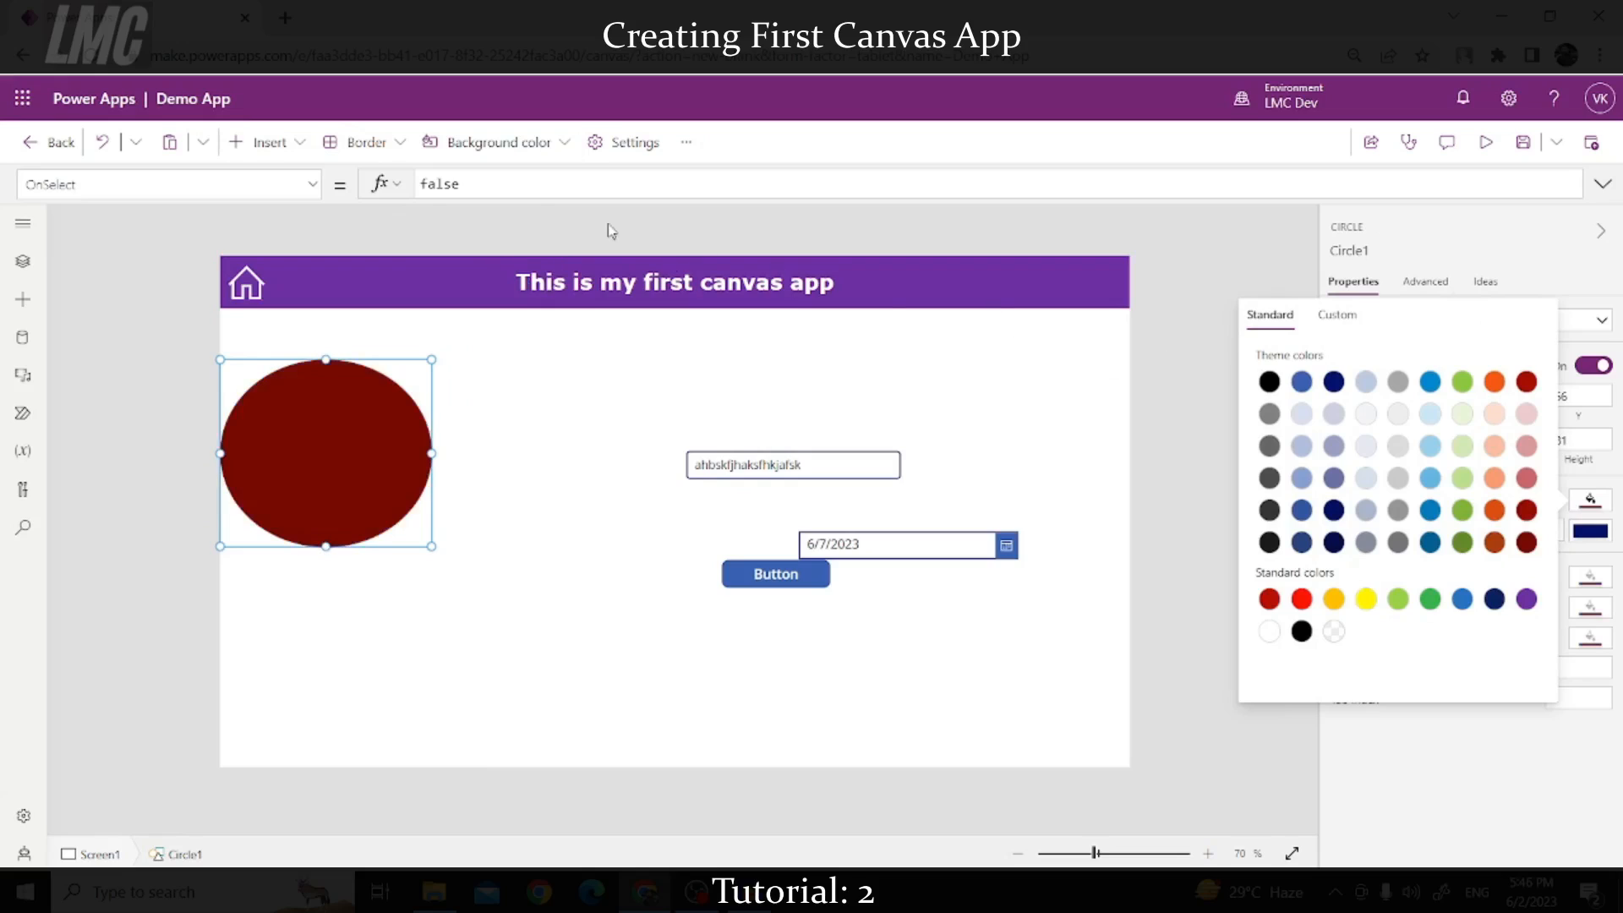
left_click(400, 241)
left_click(268, 142)
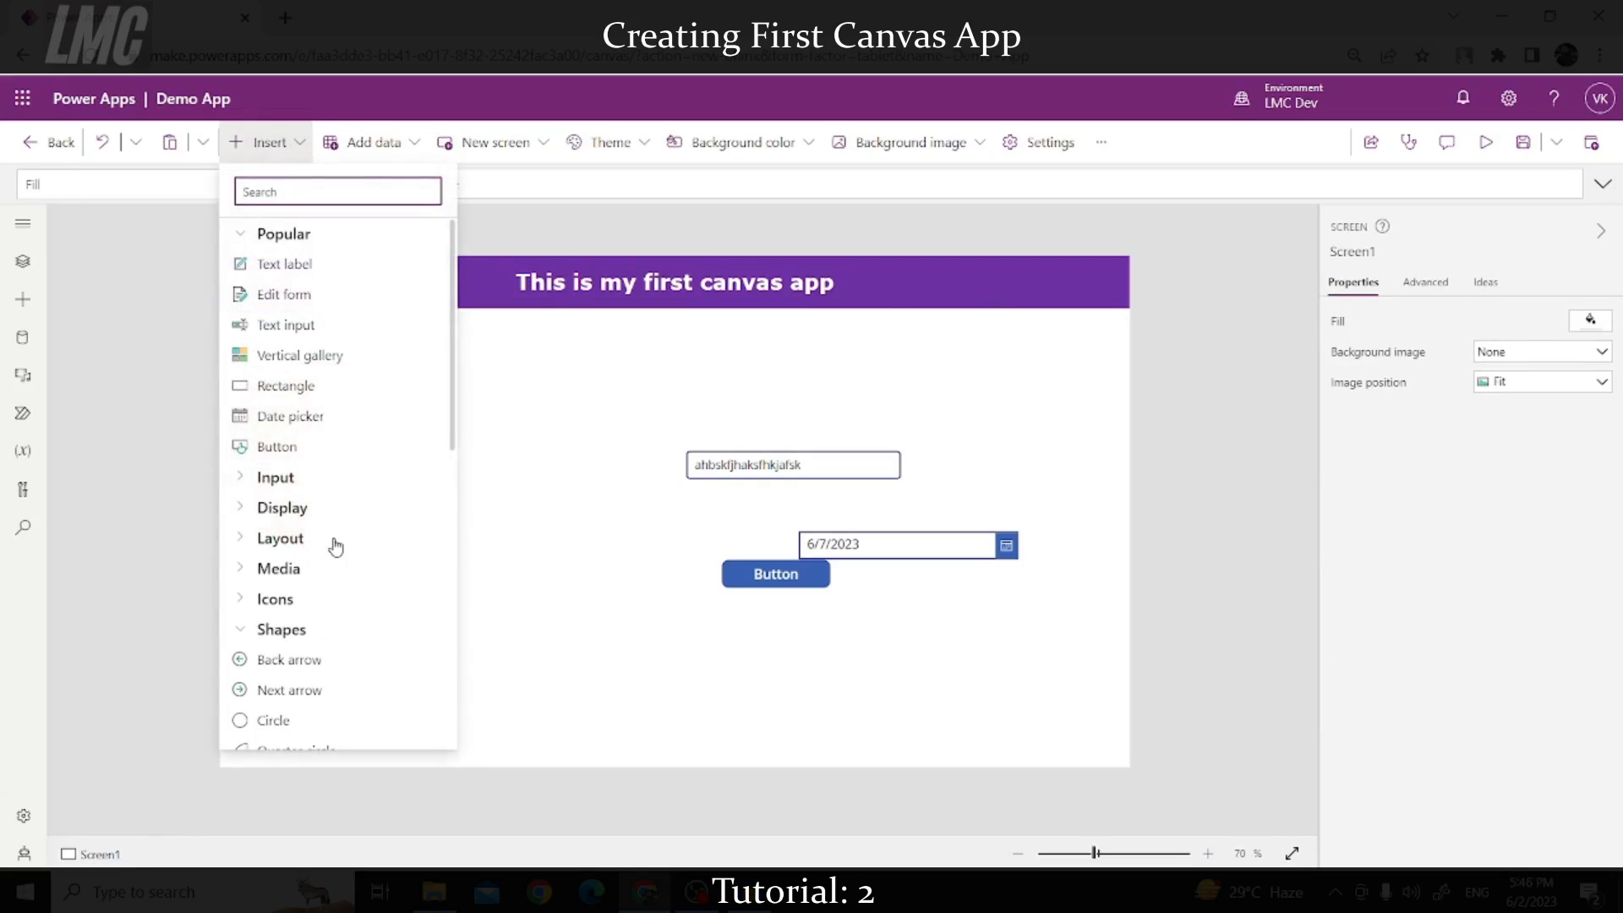
Step: Add a back arrow icon and place it at the header's right end
scroll(335, 548, "down", 5)
scroll(295, 448, "up", 5)
scroll(300, 507, "down", 4)
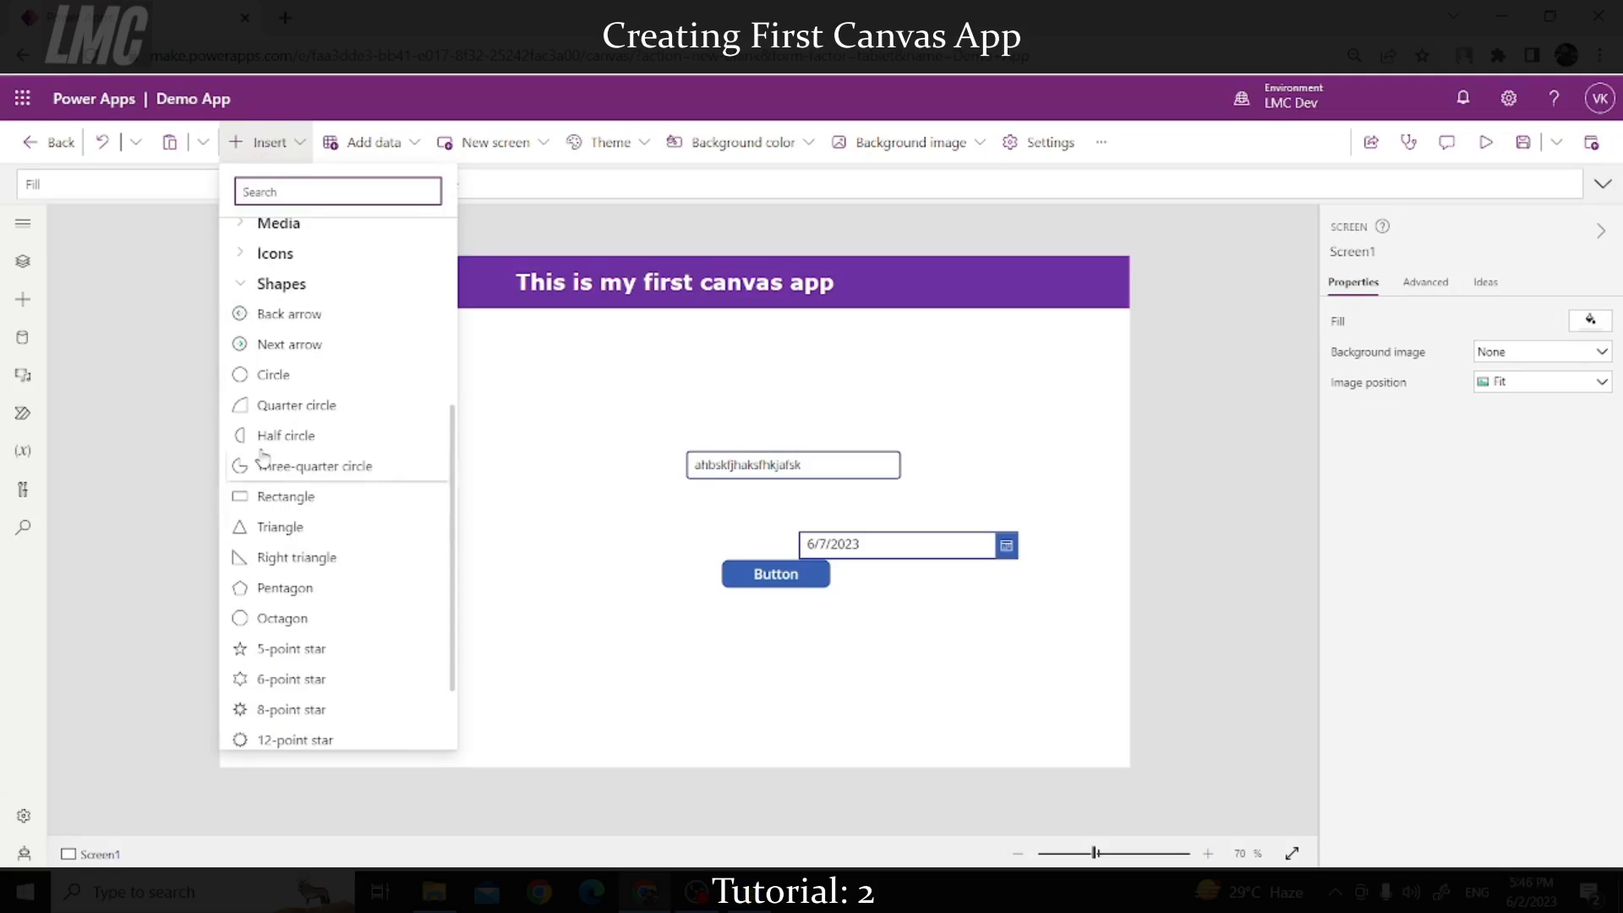
left_click(282, 325)
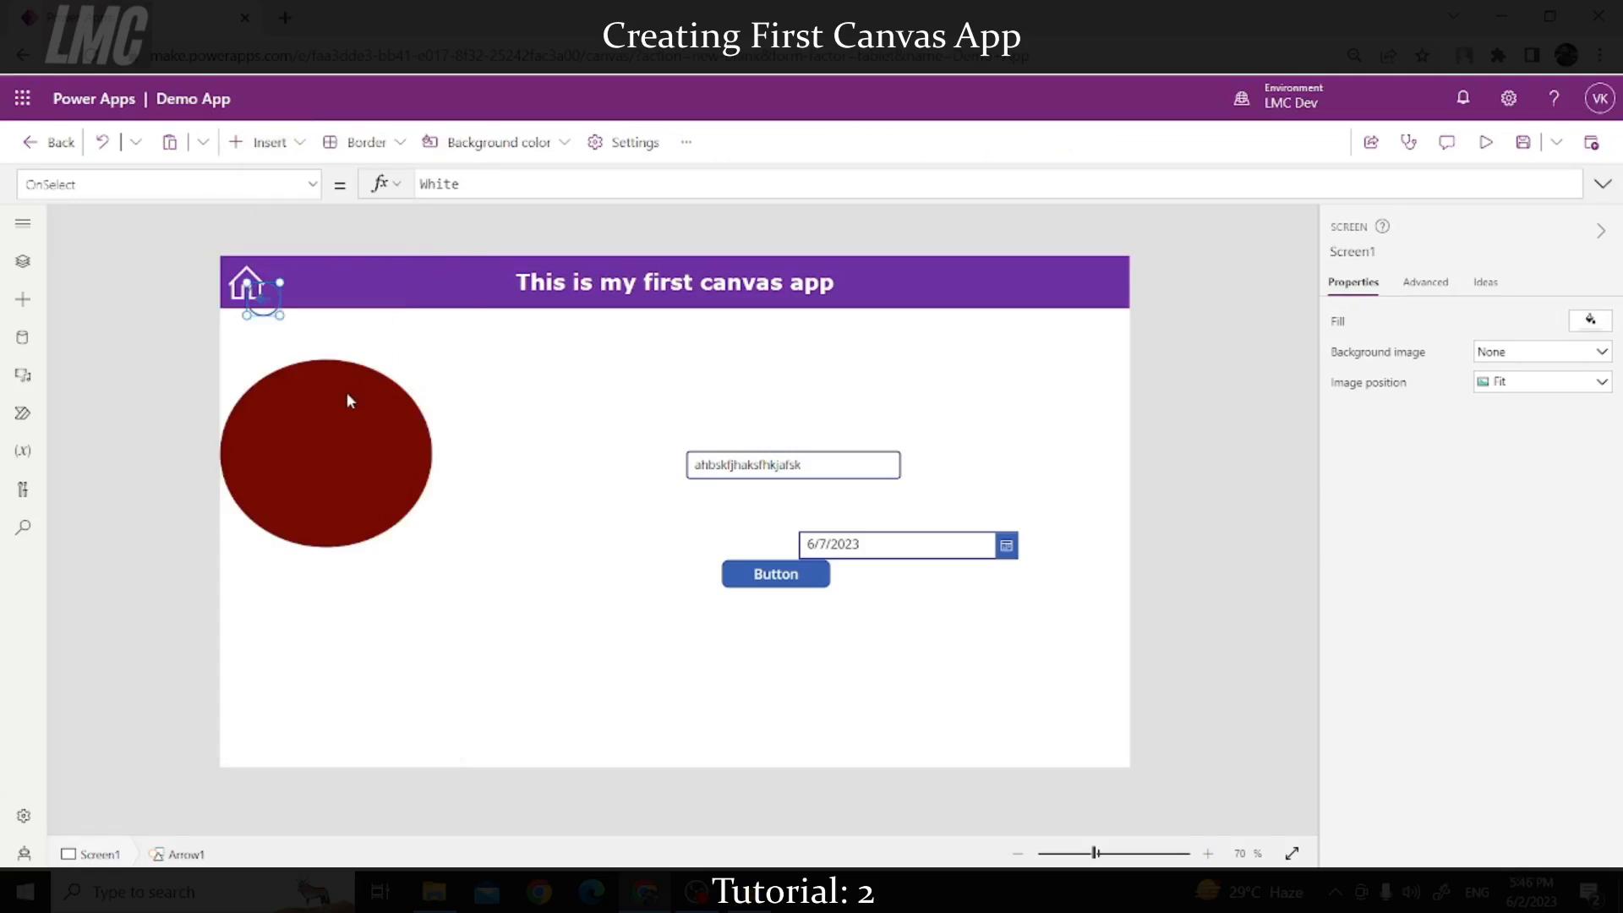
left_click_drag(263, 300, 1079, 308)
Step: Check the arrow's colour and shrink it slightly to 66 by 67
left_click(1590, 499)
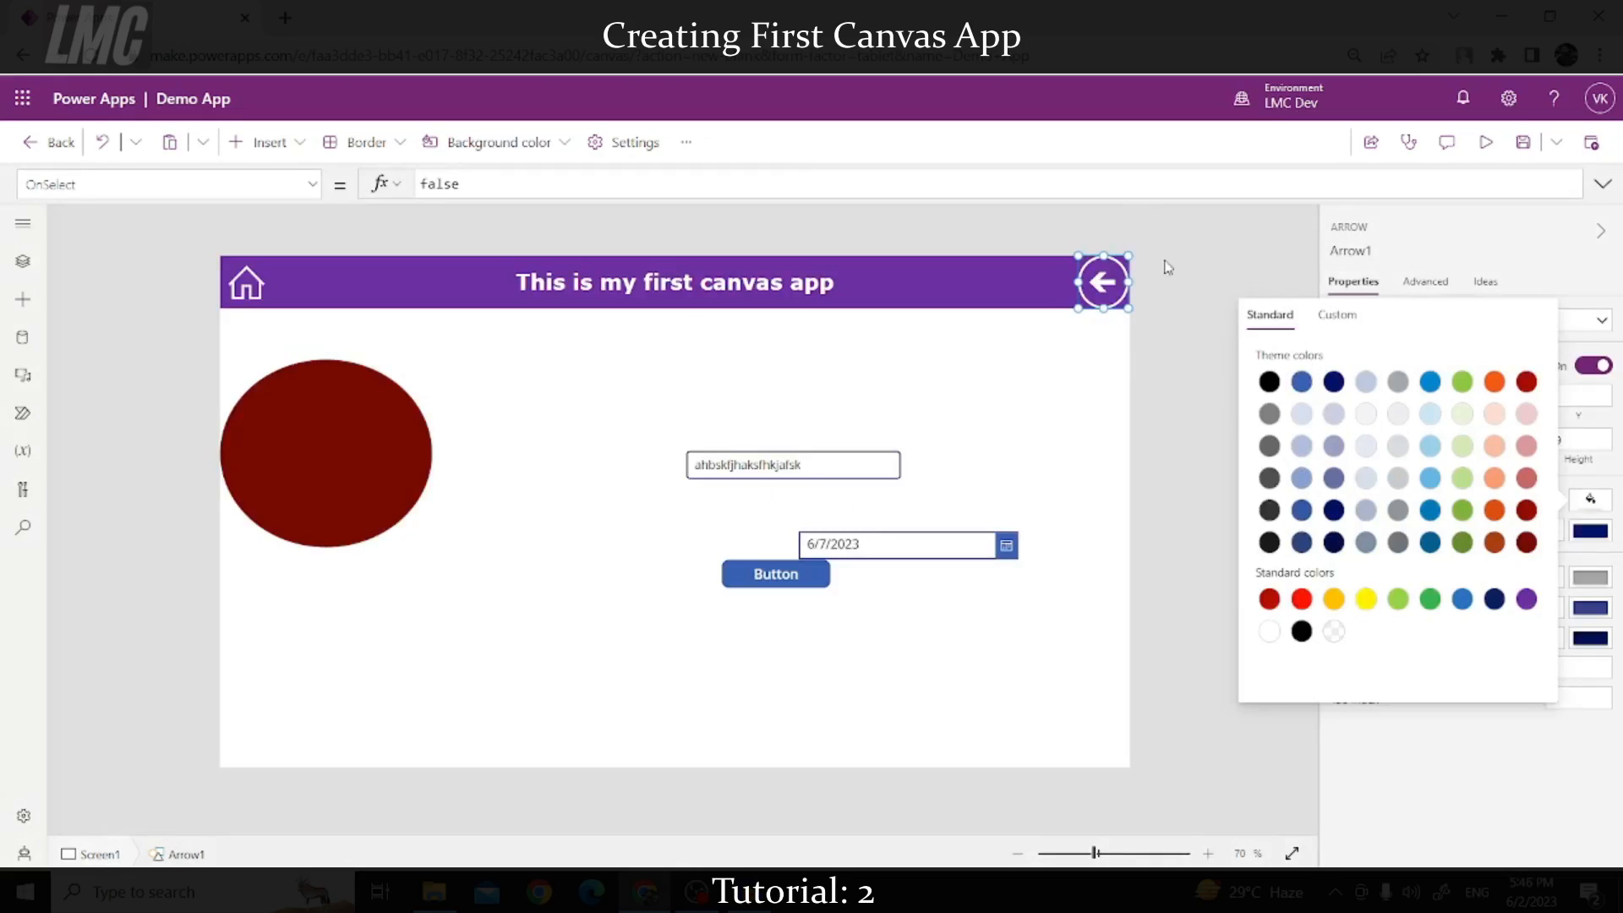
left_click(1240, 252)
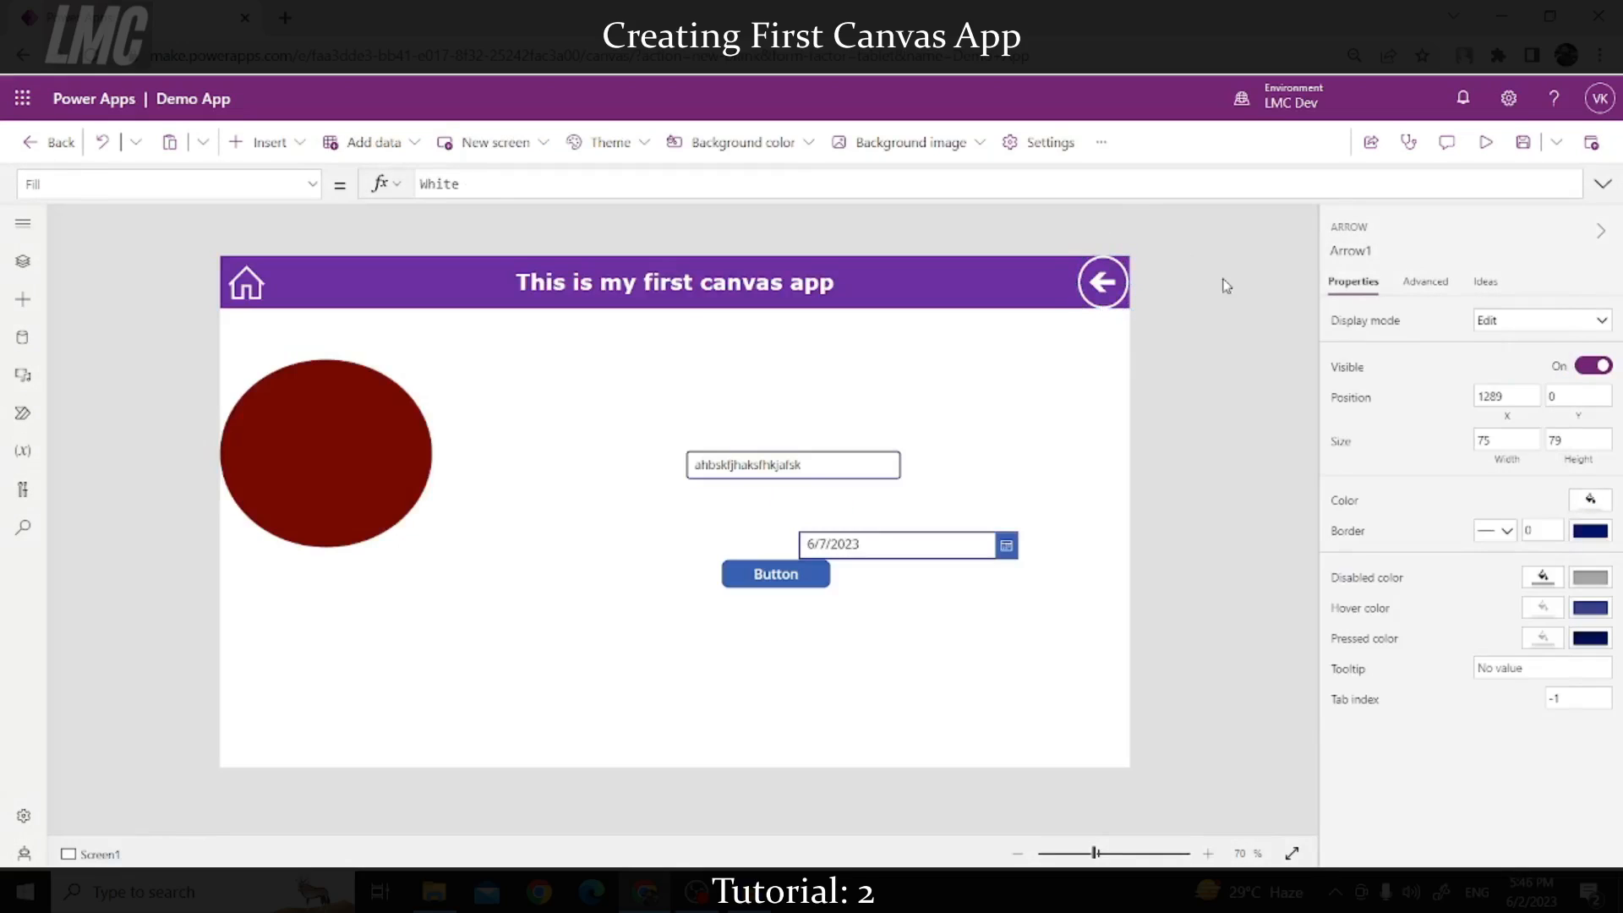
left_click(1128, 287)
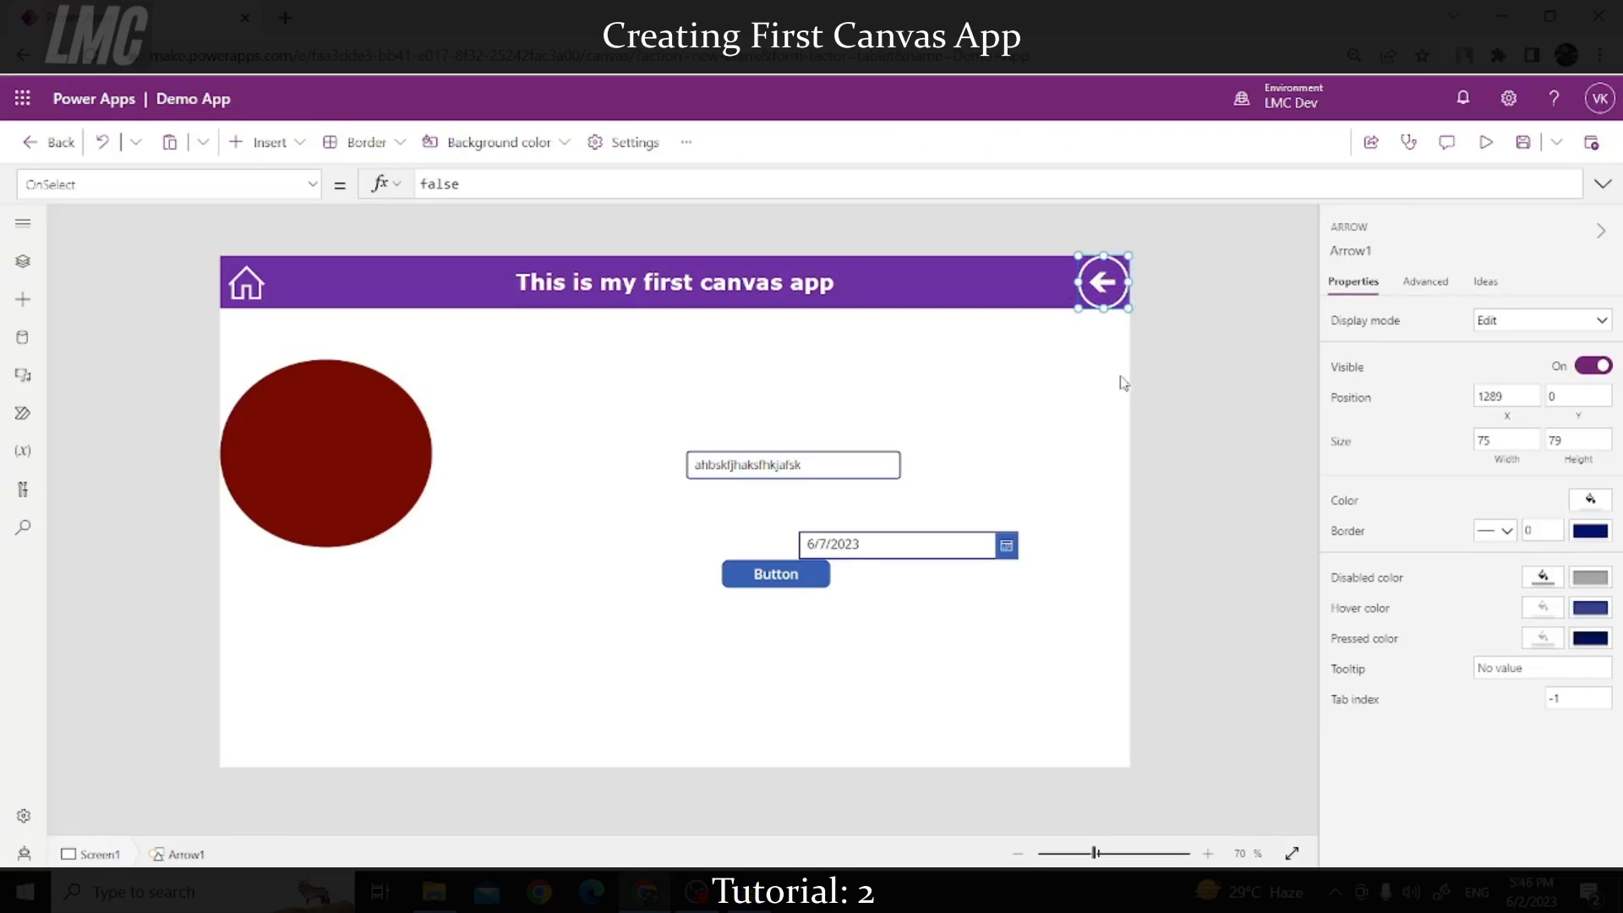
left_click_drag(1078, 254, 1096, 272)
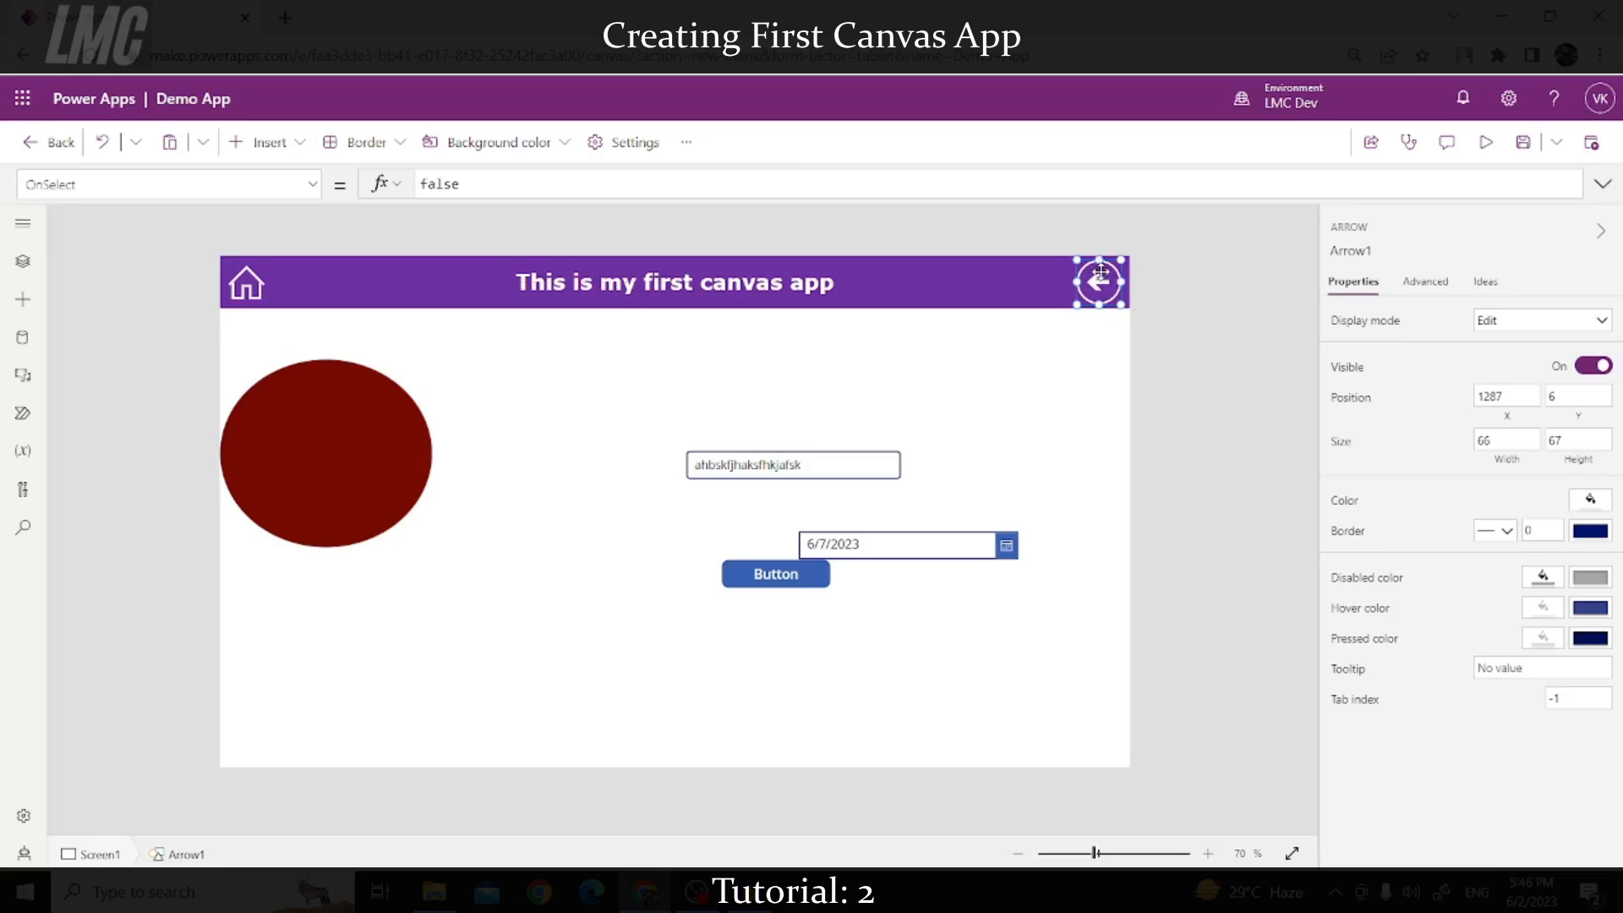
left_click(1214, 315)
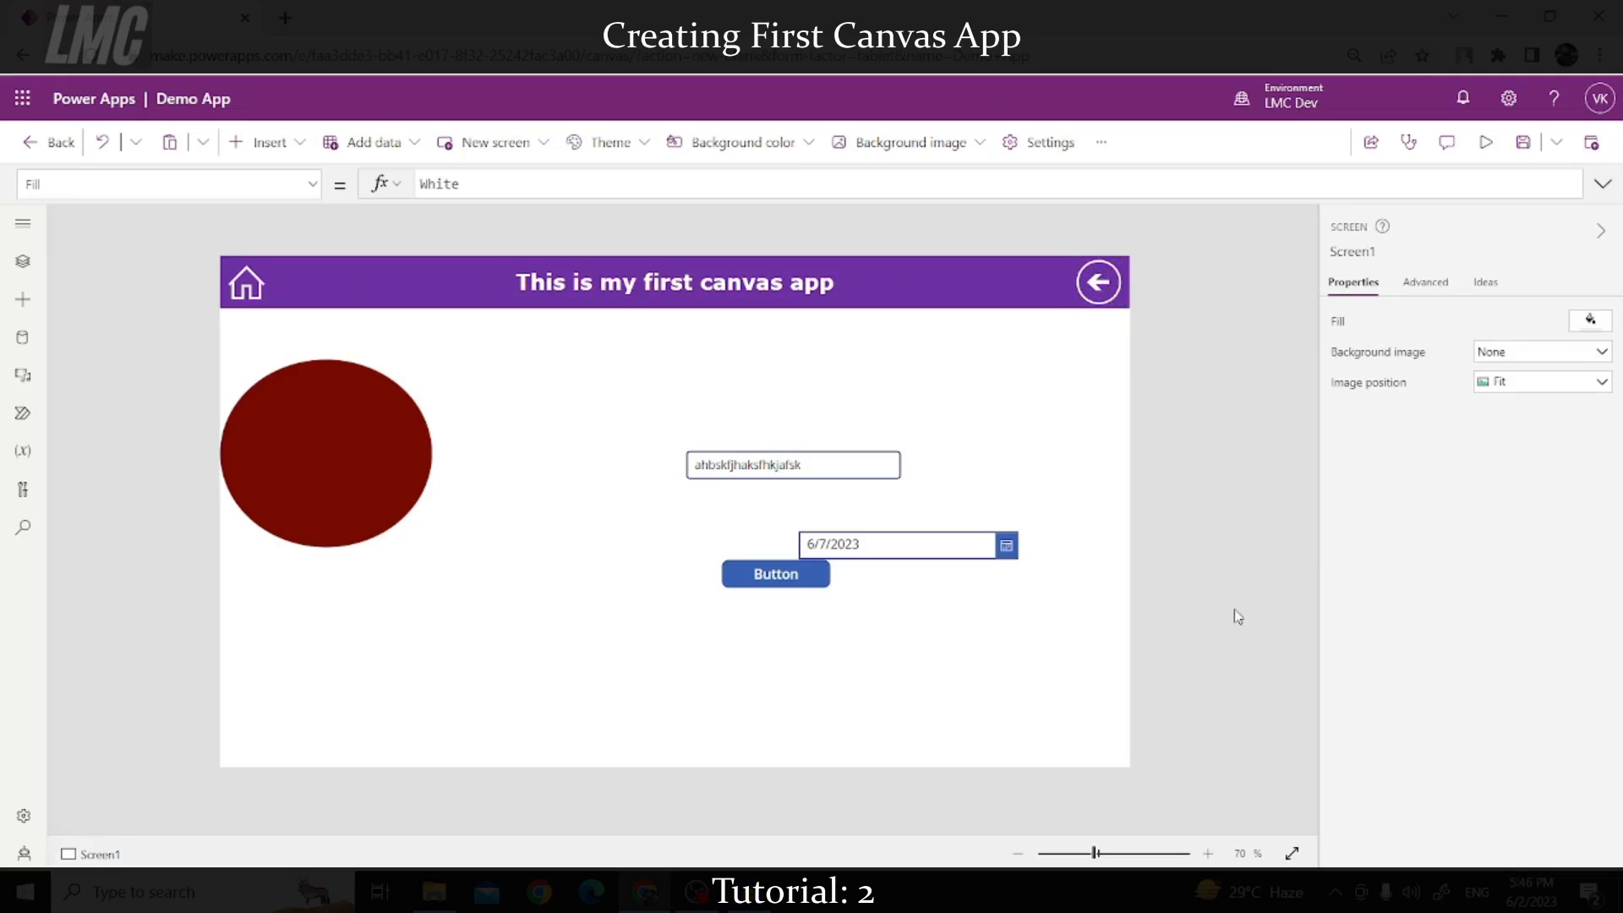
Step: Insert a pen input control and place it below the dark red circle
left_click(397, 440)
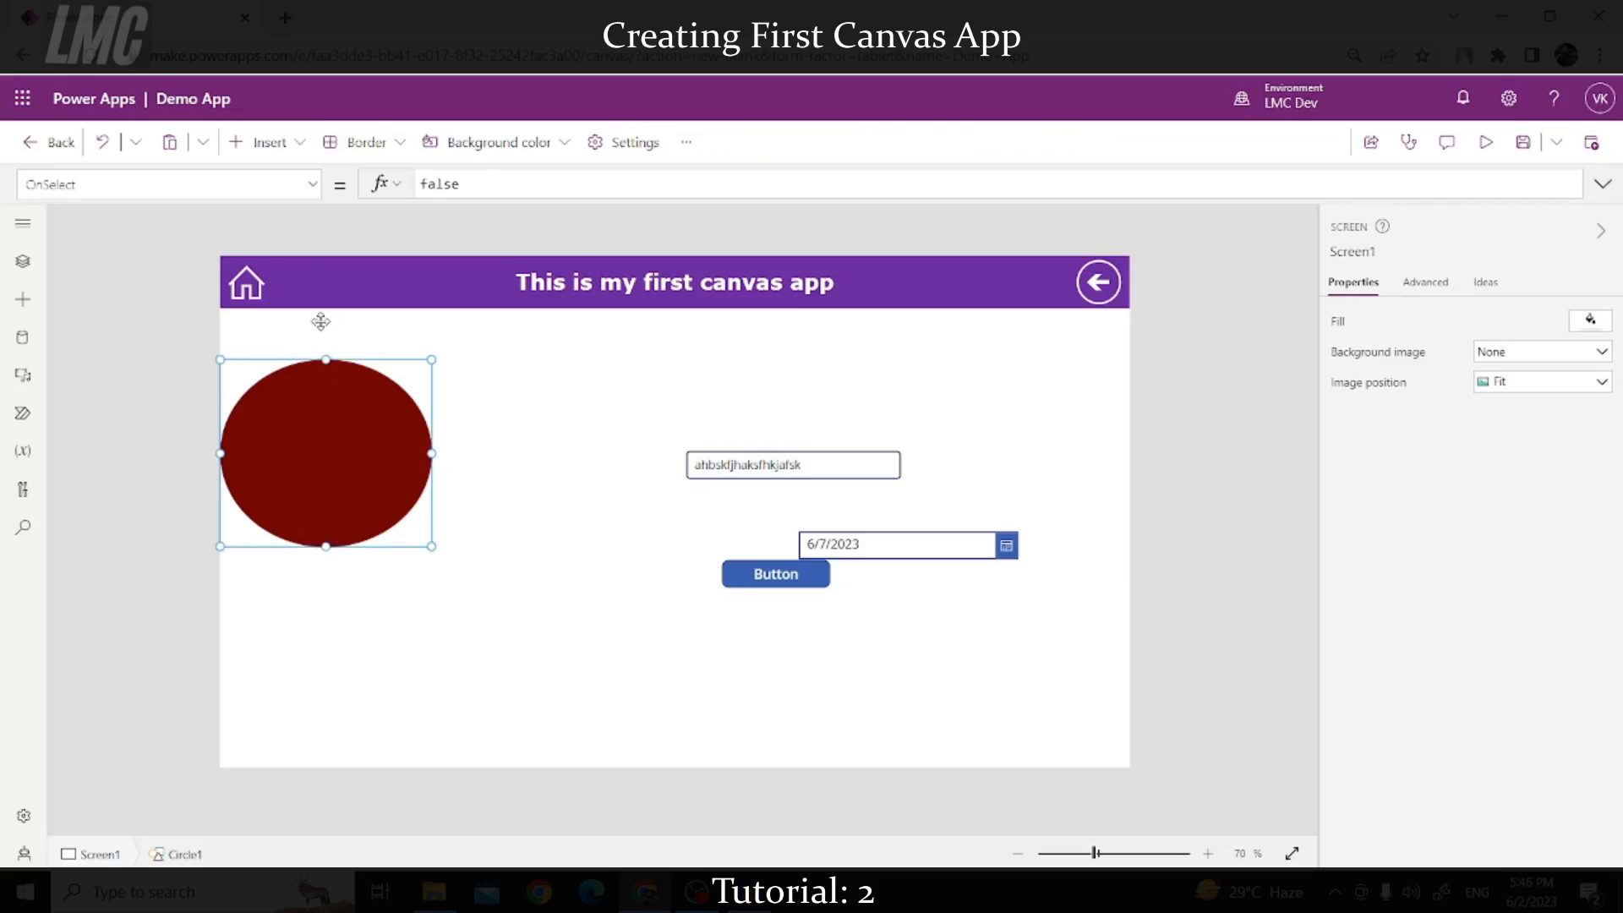
left_click(296, 142)
scroll(244, 524, "down", 5)
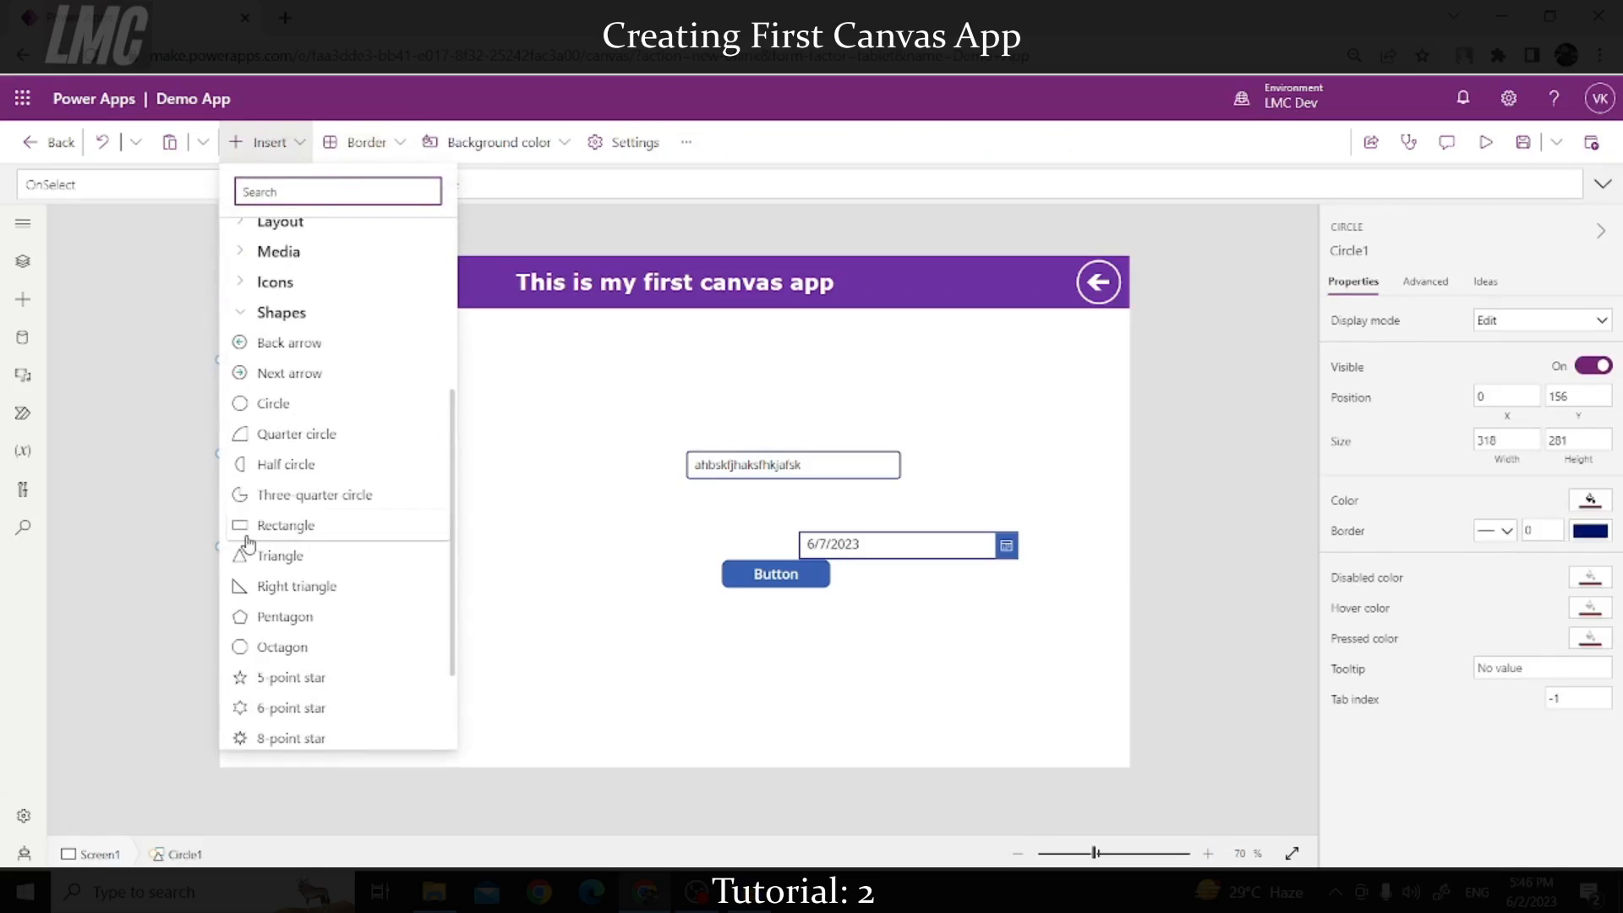
scroll(245, 524, "up", 3)
left_click(244, 525)
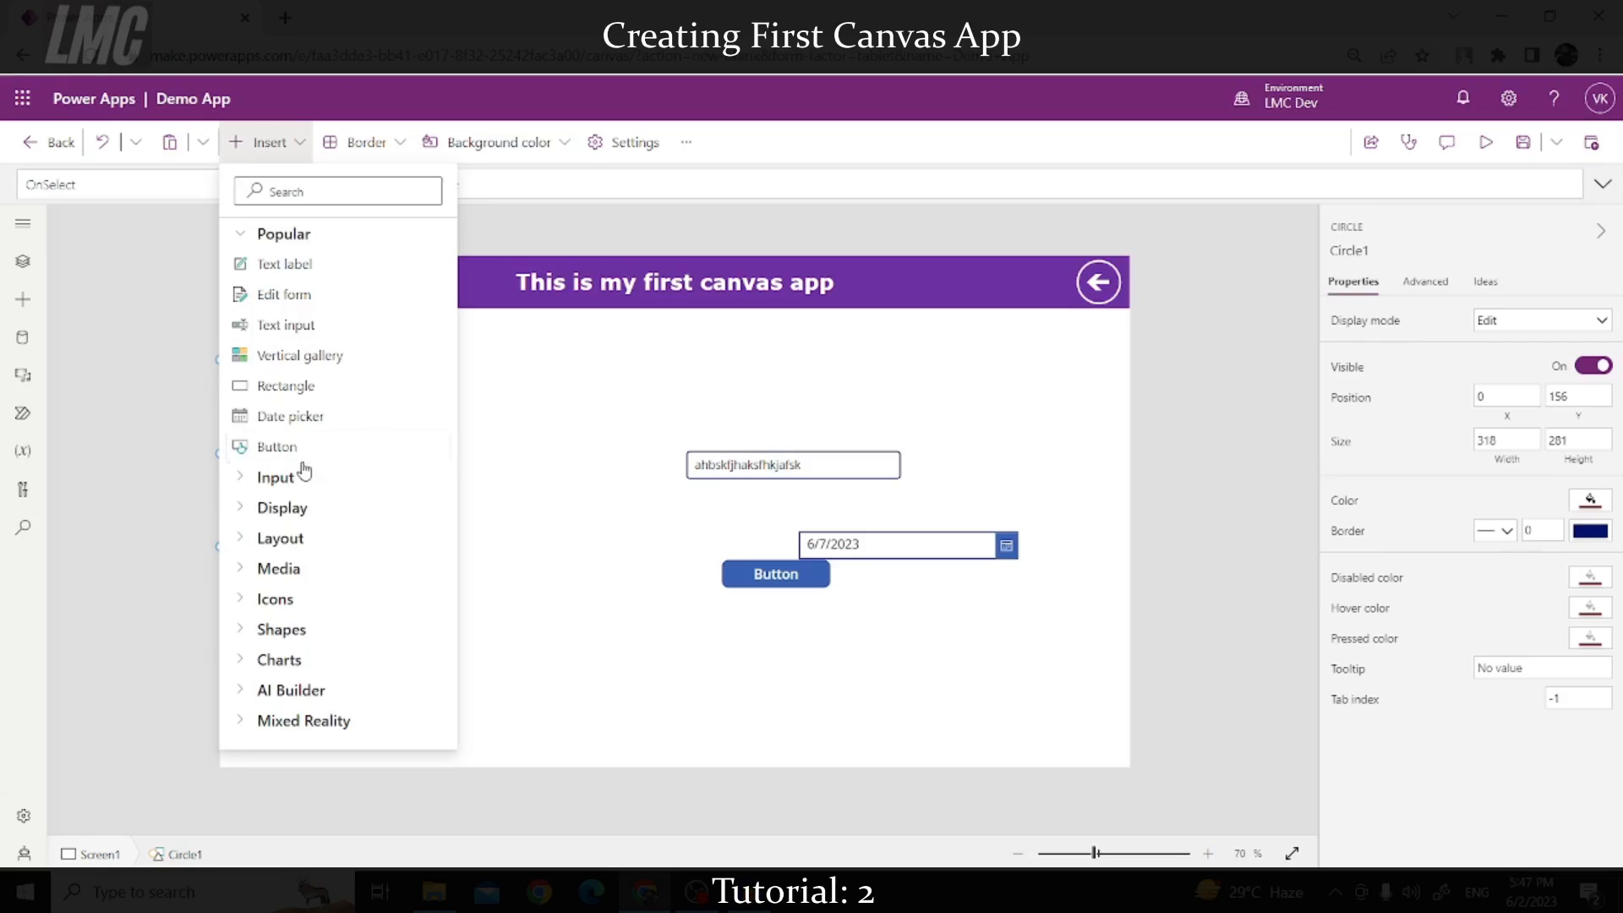
left_click(242, 478)
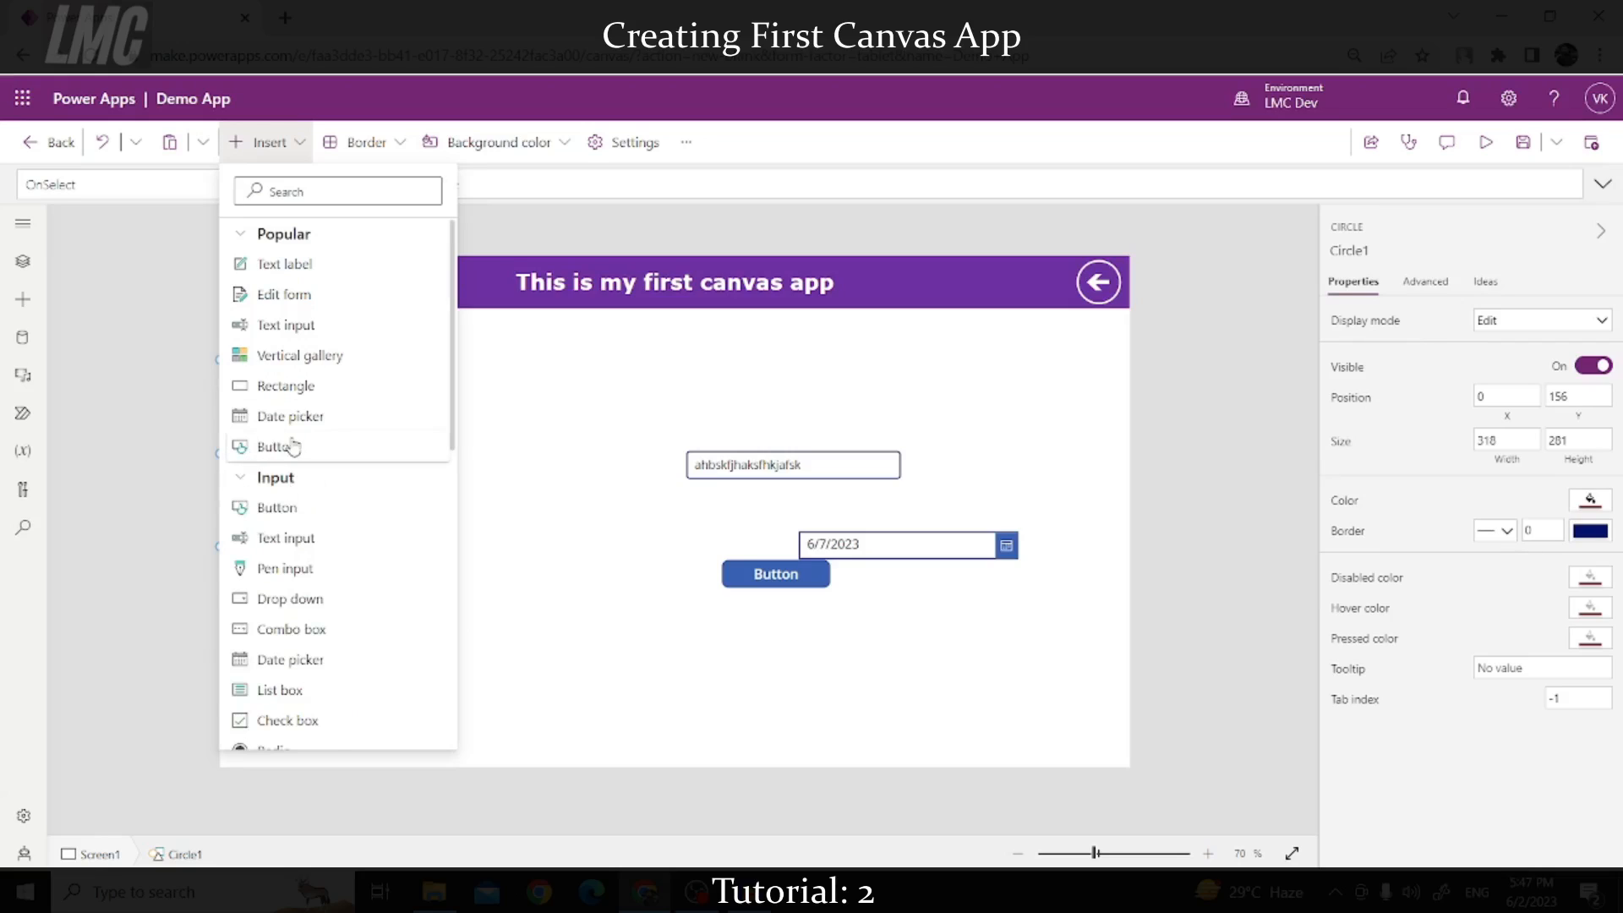
left_click(290, 570)
left_click_drag(390, 366, 597, 630)
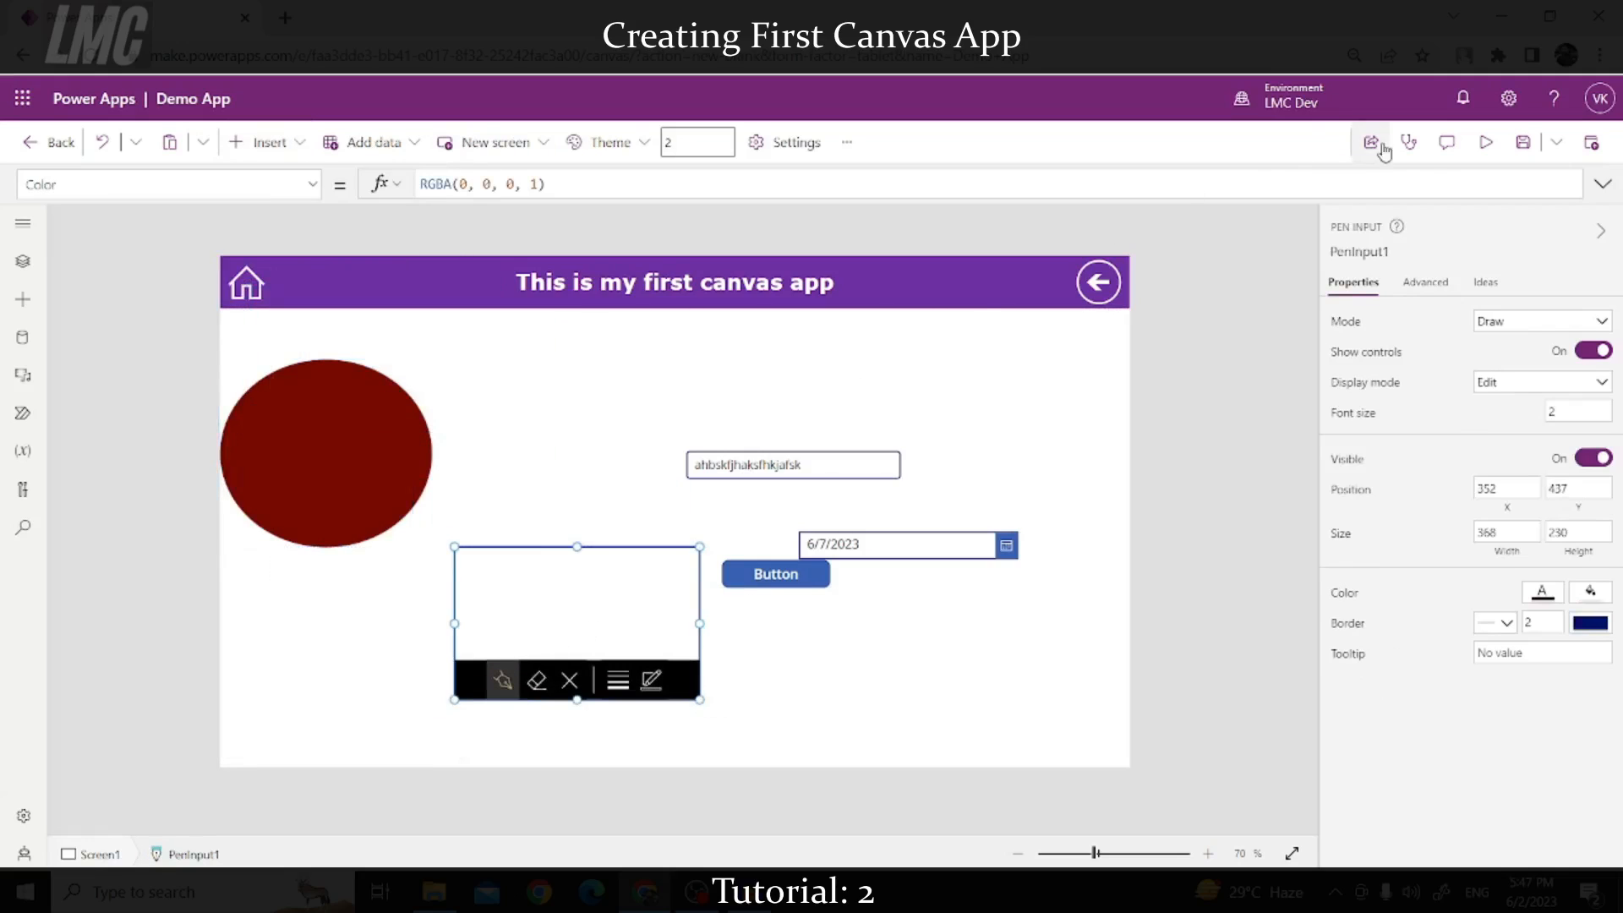
Step: In preview, draw two signatures in the pen input, clearing each, then return to editing
left_click(1485, 142)
left_click_drag(628, 601, 651, 656)
mouse_move(535, 610)
left_mouse_down()
mouse_move(714, 616)
mouse_move(768, 640)
left_mouse_up()
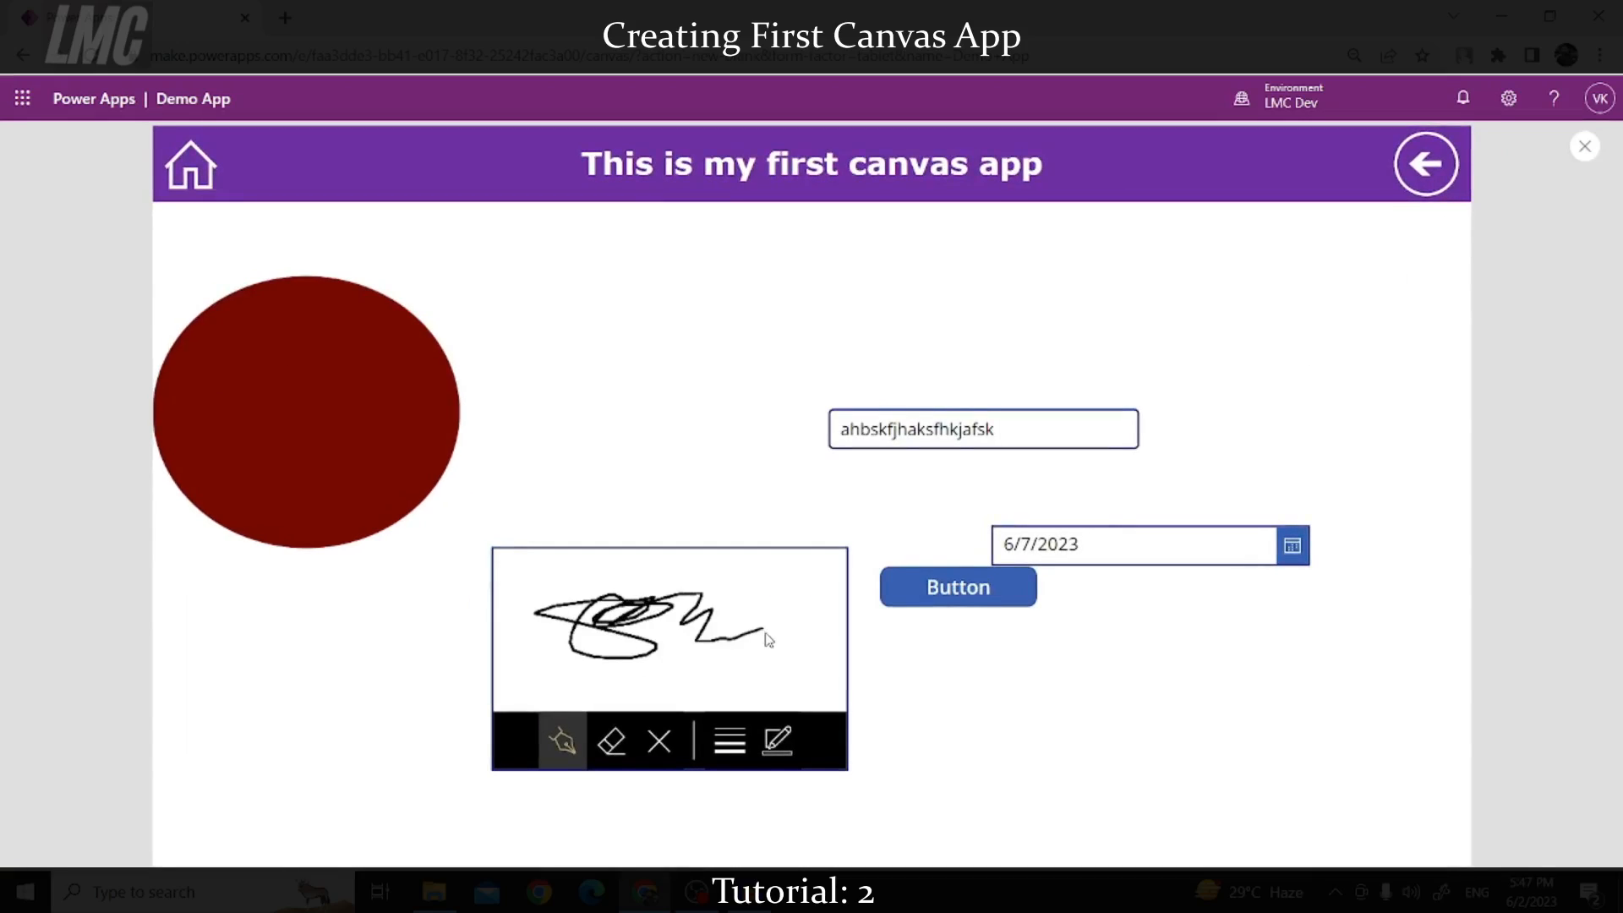
left_click(660, 743)
mouse_move(551, 597)
left_mouse_down()
mouse_move(606, 589)
mouse_move(636, 645)
mouse_move(727, 612)
mouse_move(723, 641)
left_mouse_up()
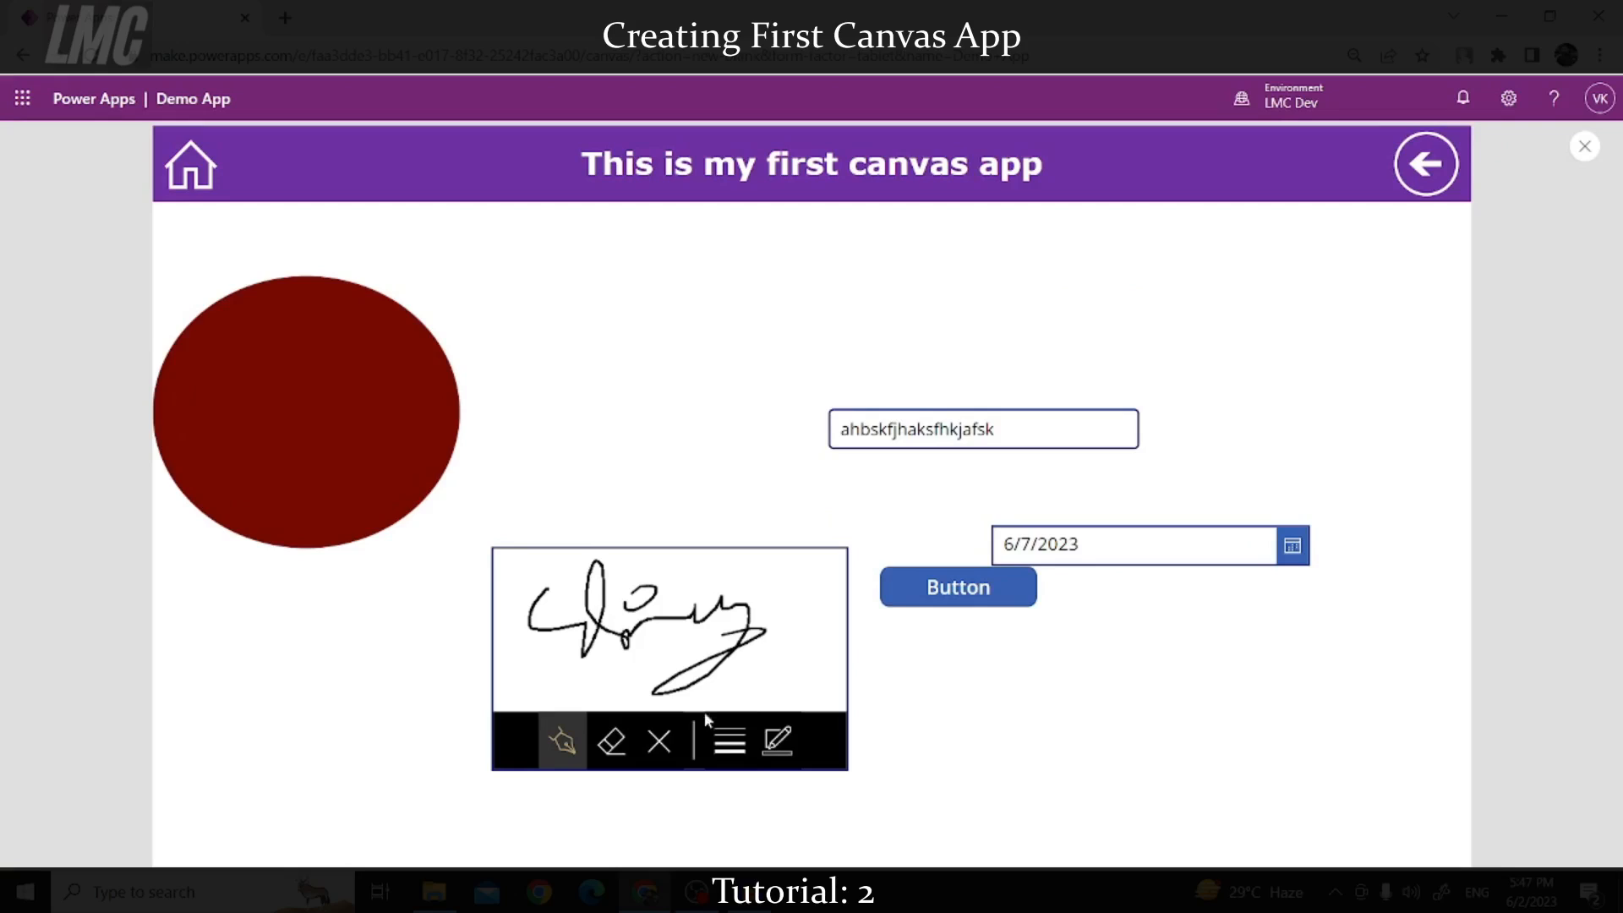
left_click(660, 741)
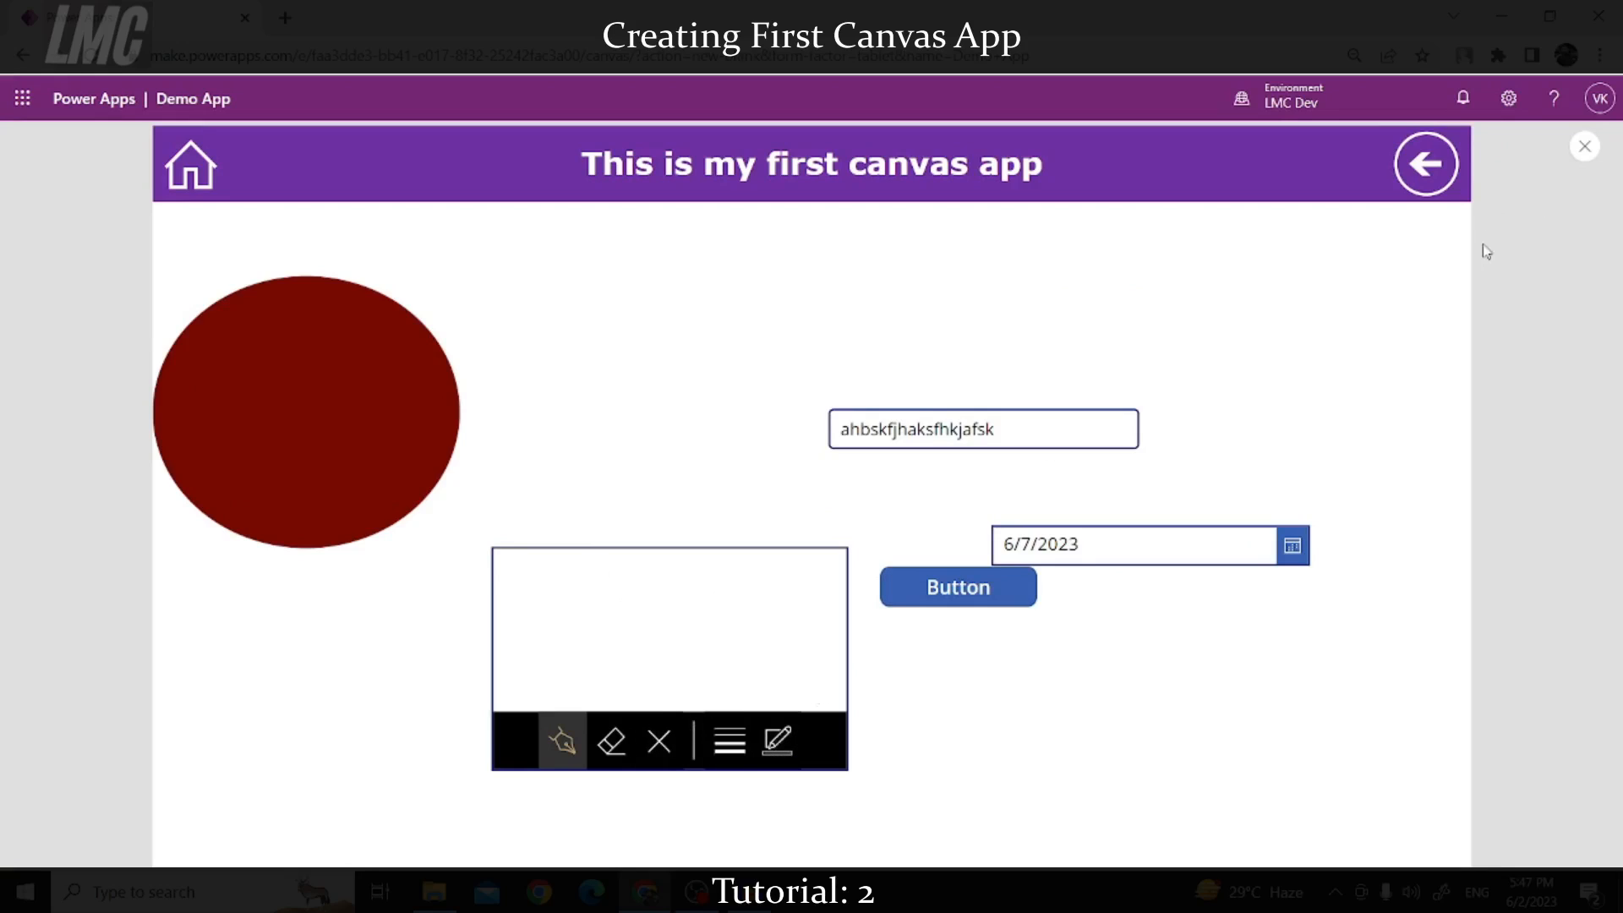
left_click(1585, 146)
left_click(616, 609)
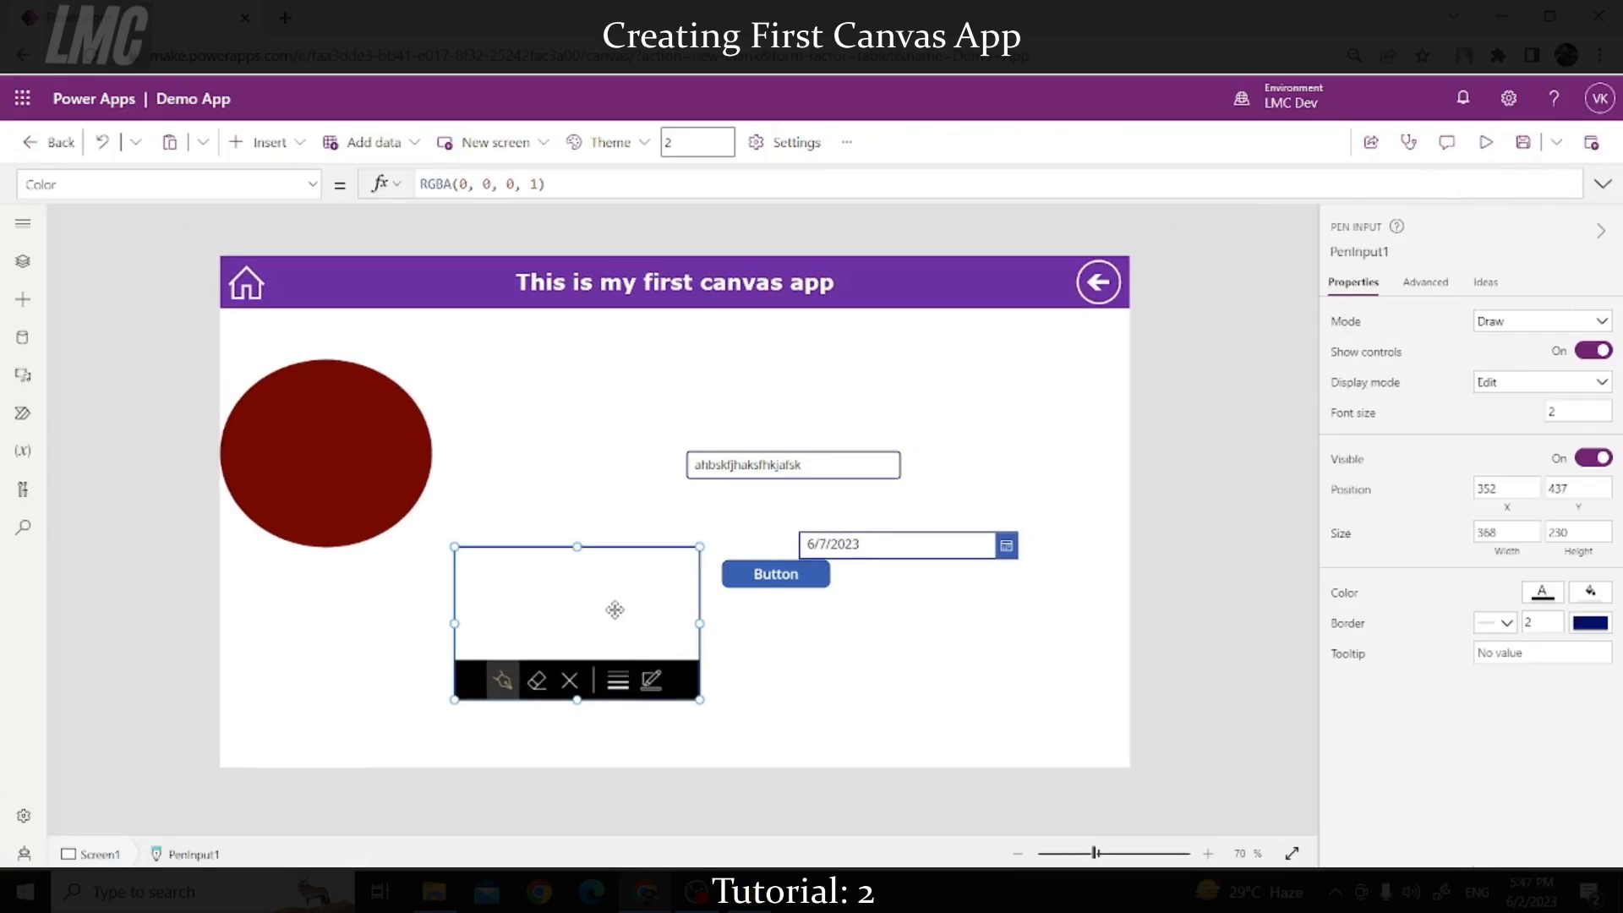
Step: Move the pen input to the left edge and add a combo box to its right
left_click_drag(617, 609, 361, 634)
left_click(262, 142)
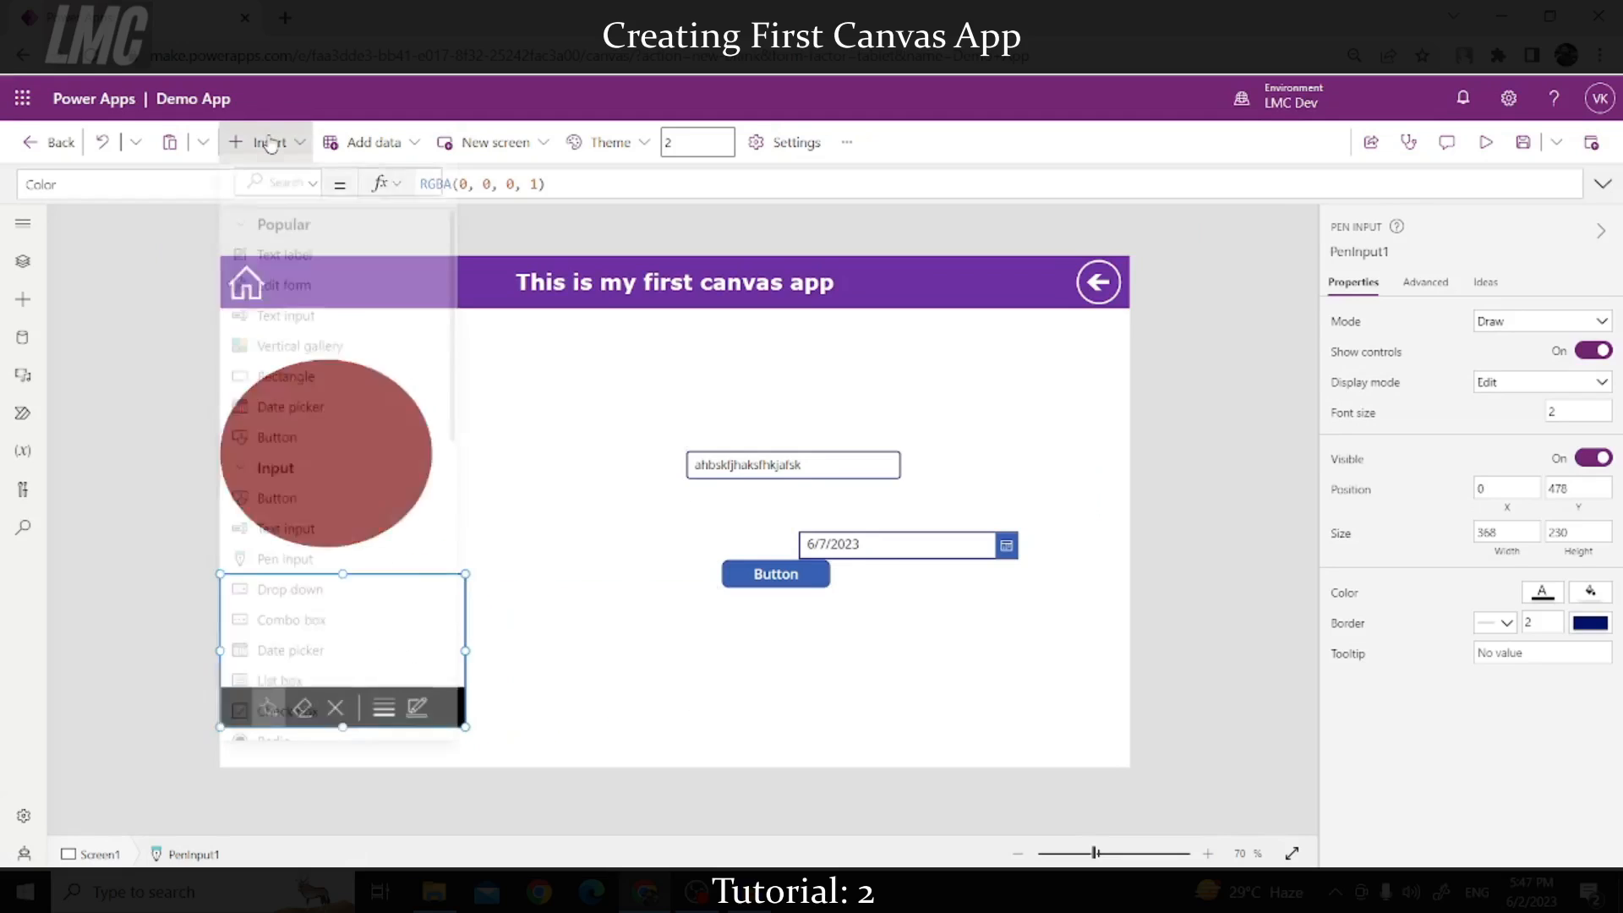
scroll(285, 456, "down", 4)
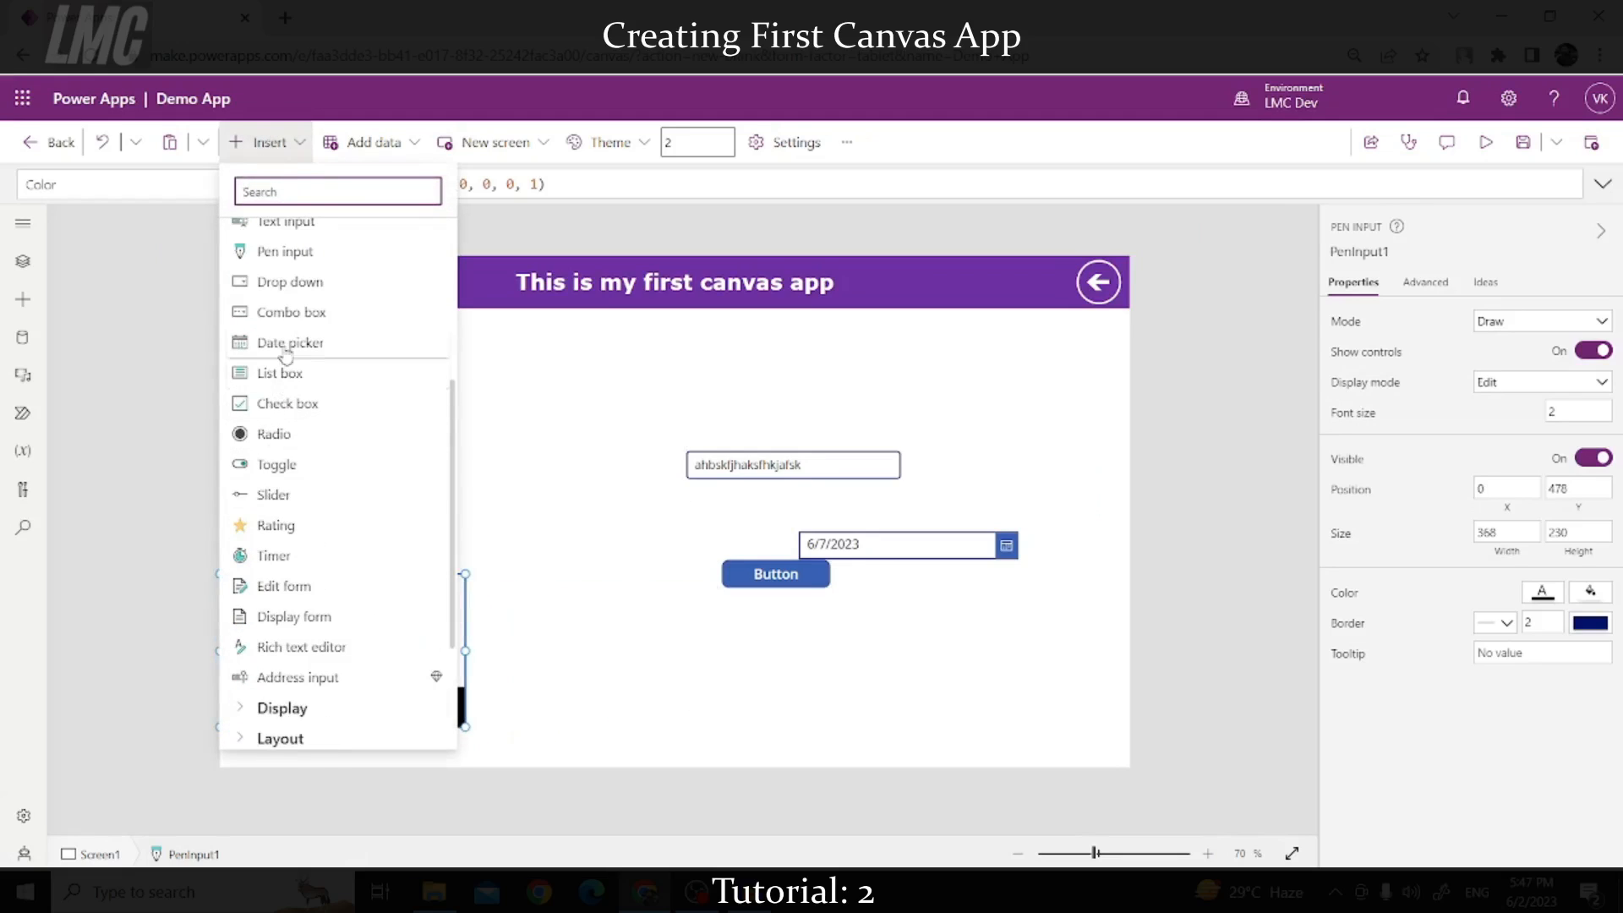
left_click(288, 316)
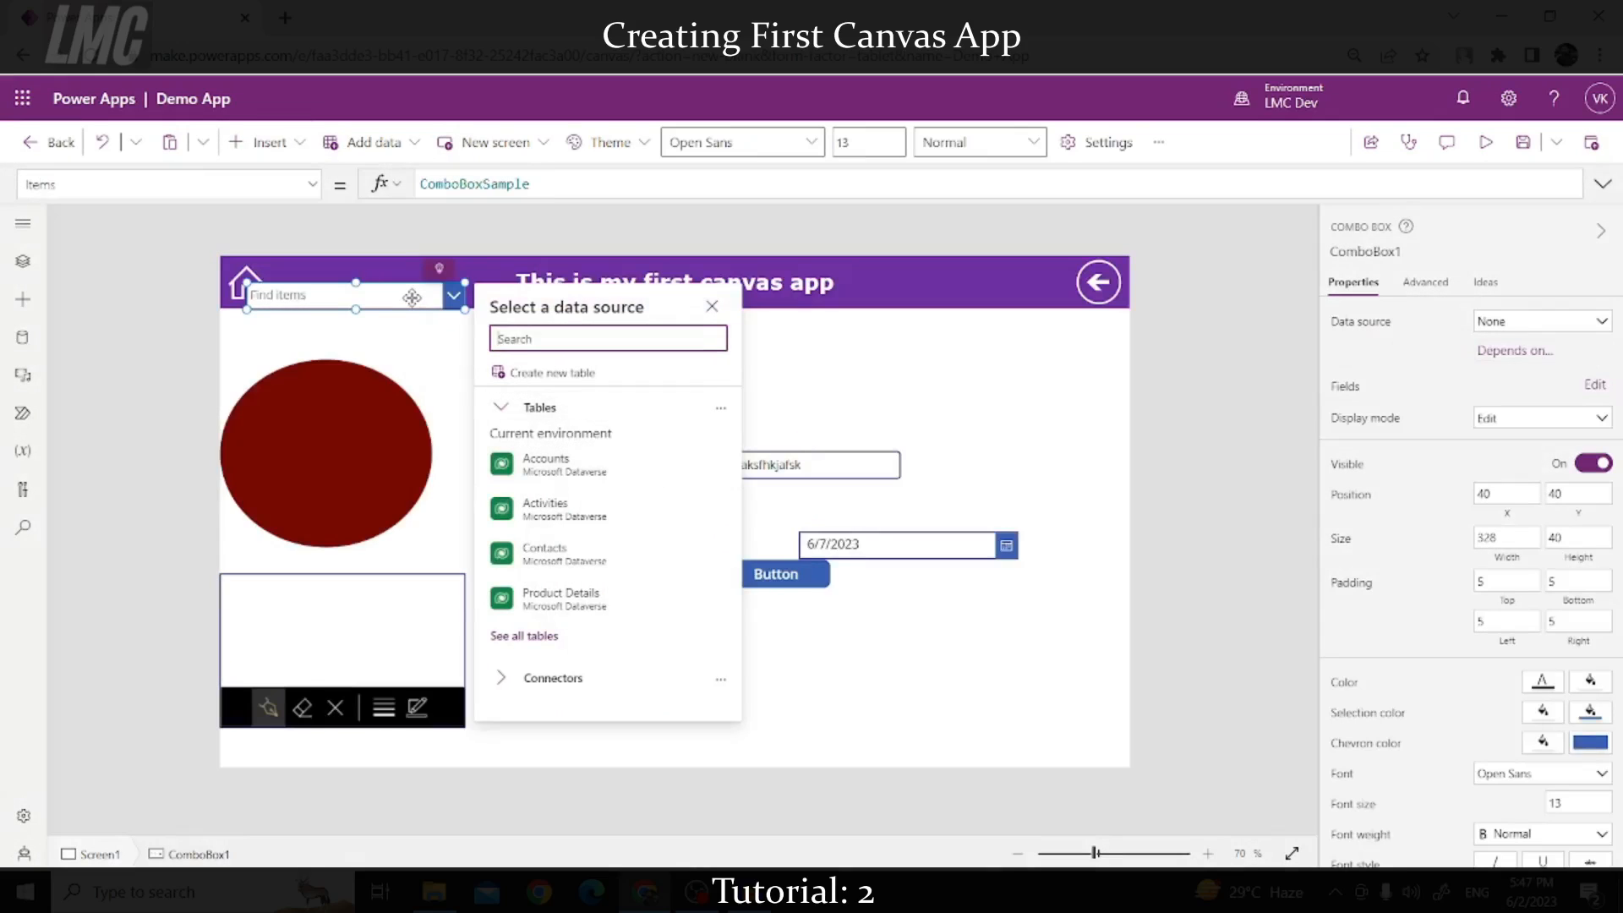
left_click_drag(412, 297, 643, 661)
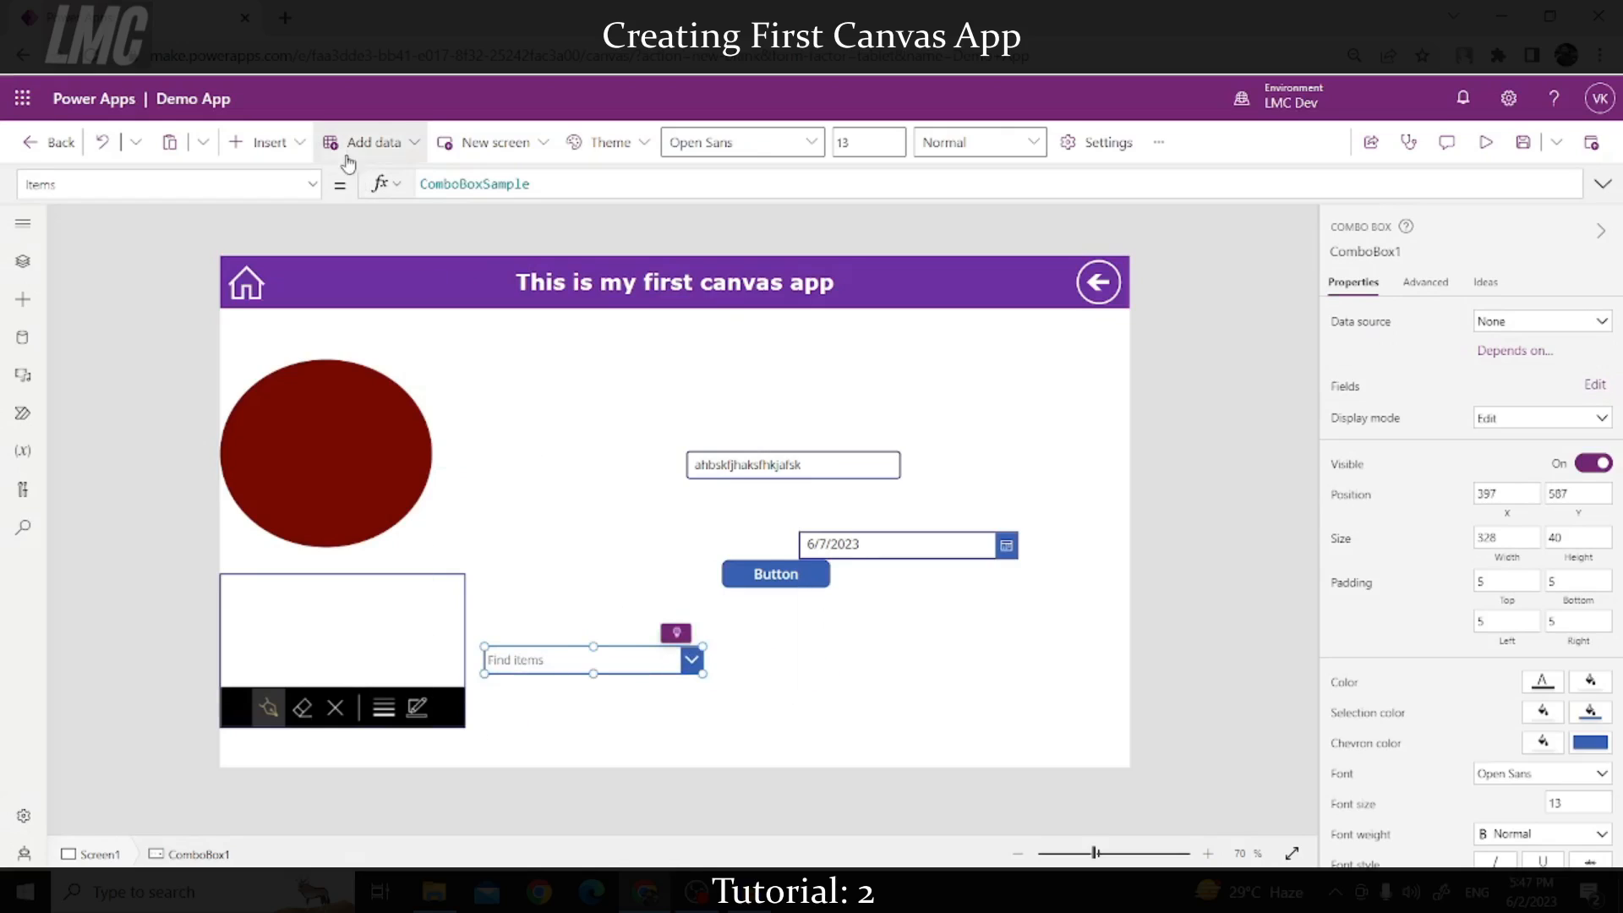
Step: Add a dropdown beside the combo box, align the two, and select the Find items combo box
left_click(258, 142)
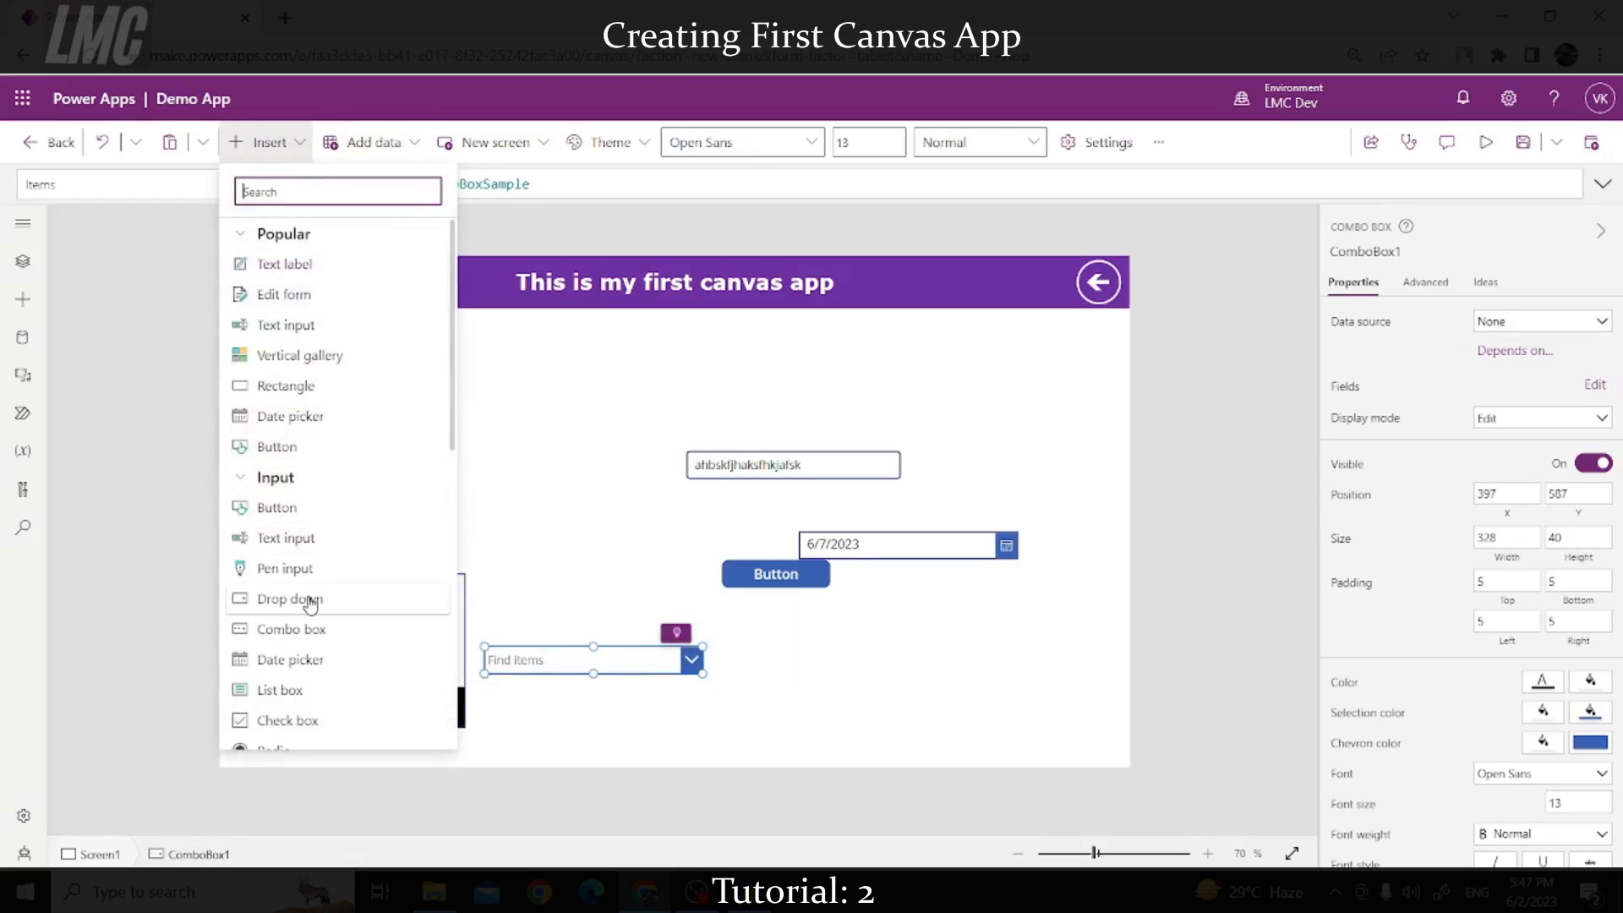
left_click(312, 602)
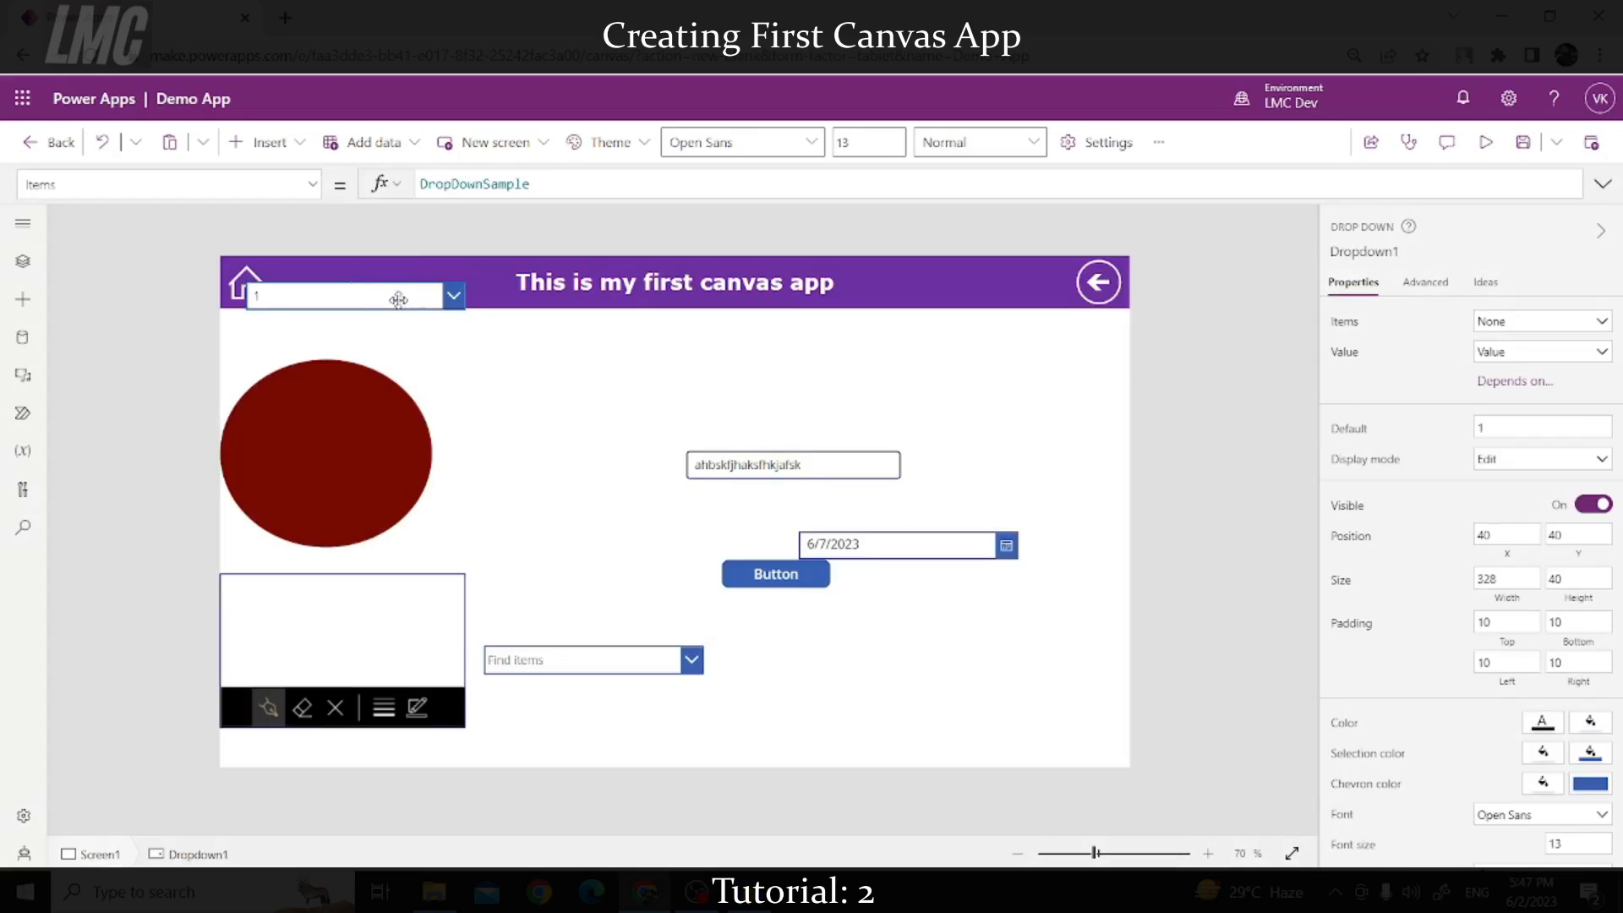
left_click_drag(398, 299, 891, 665)
right_click(891, 665)
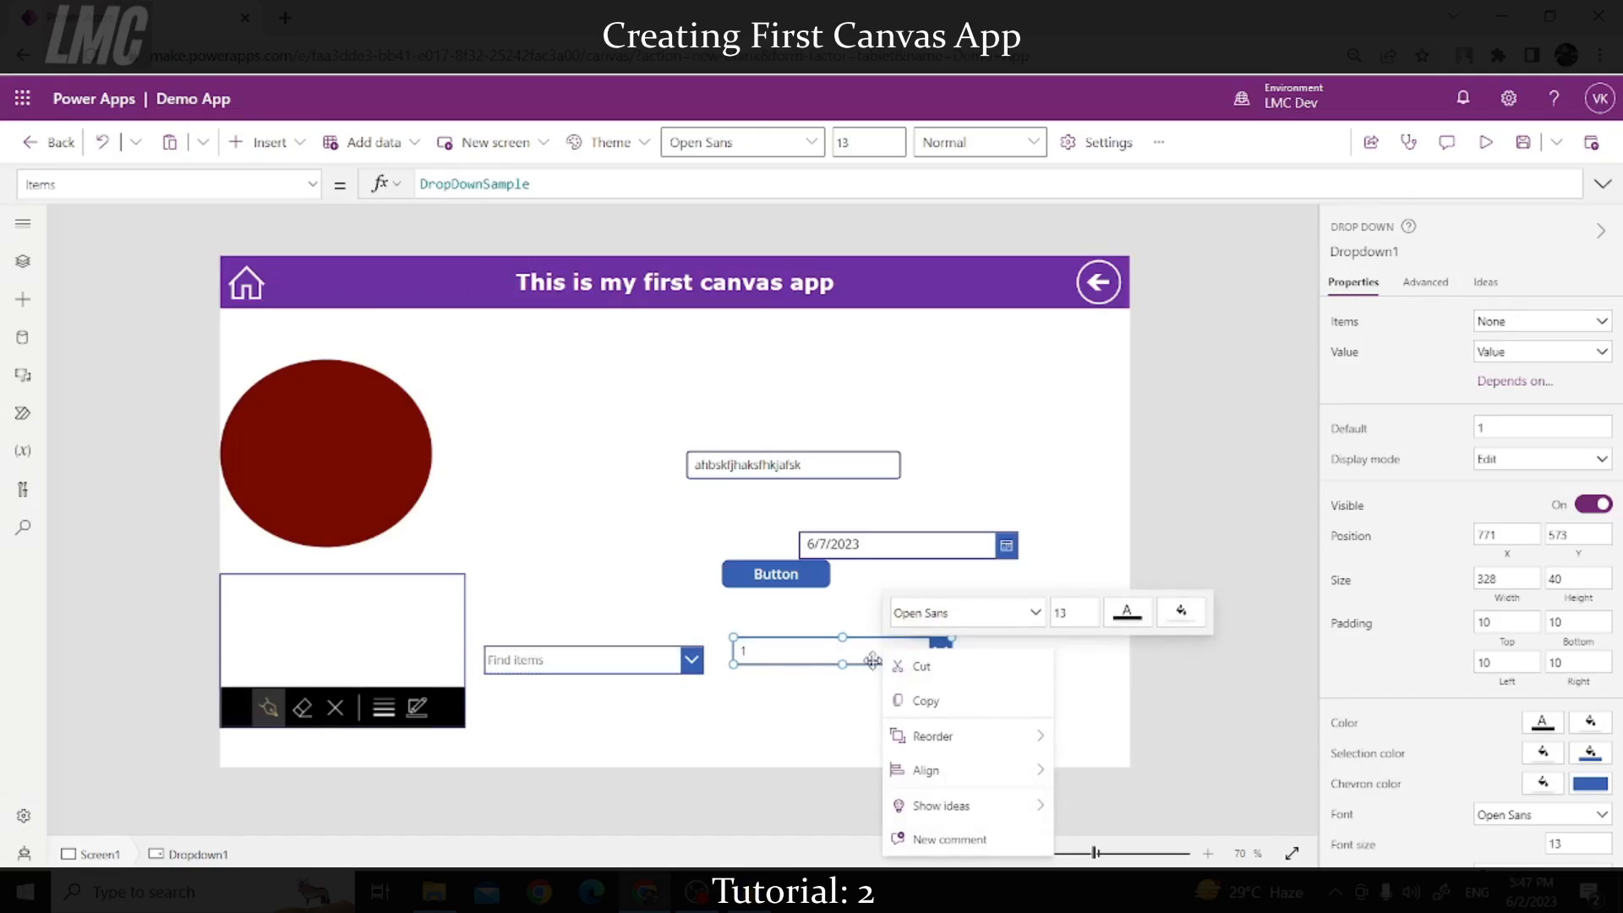
left_click(811, 691)
left_click_drag(786, 663, 776, 672)
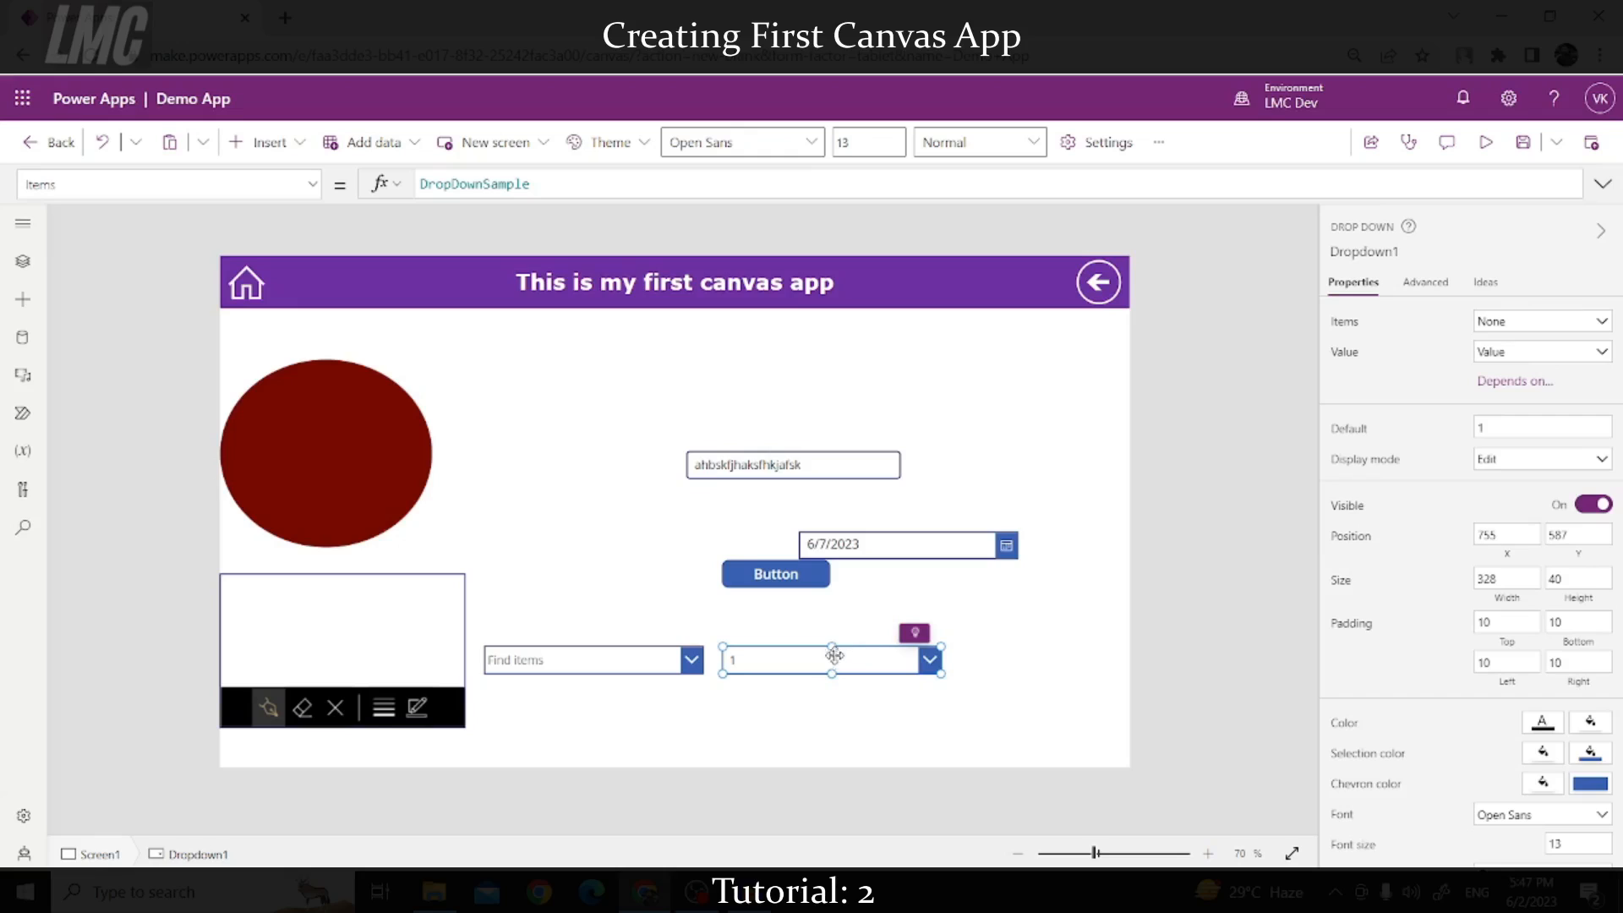
scroll(1389, 609, "down", 5)
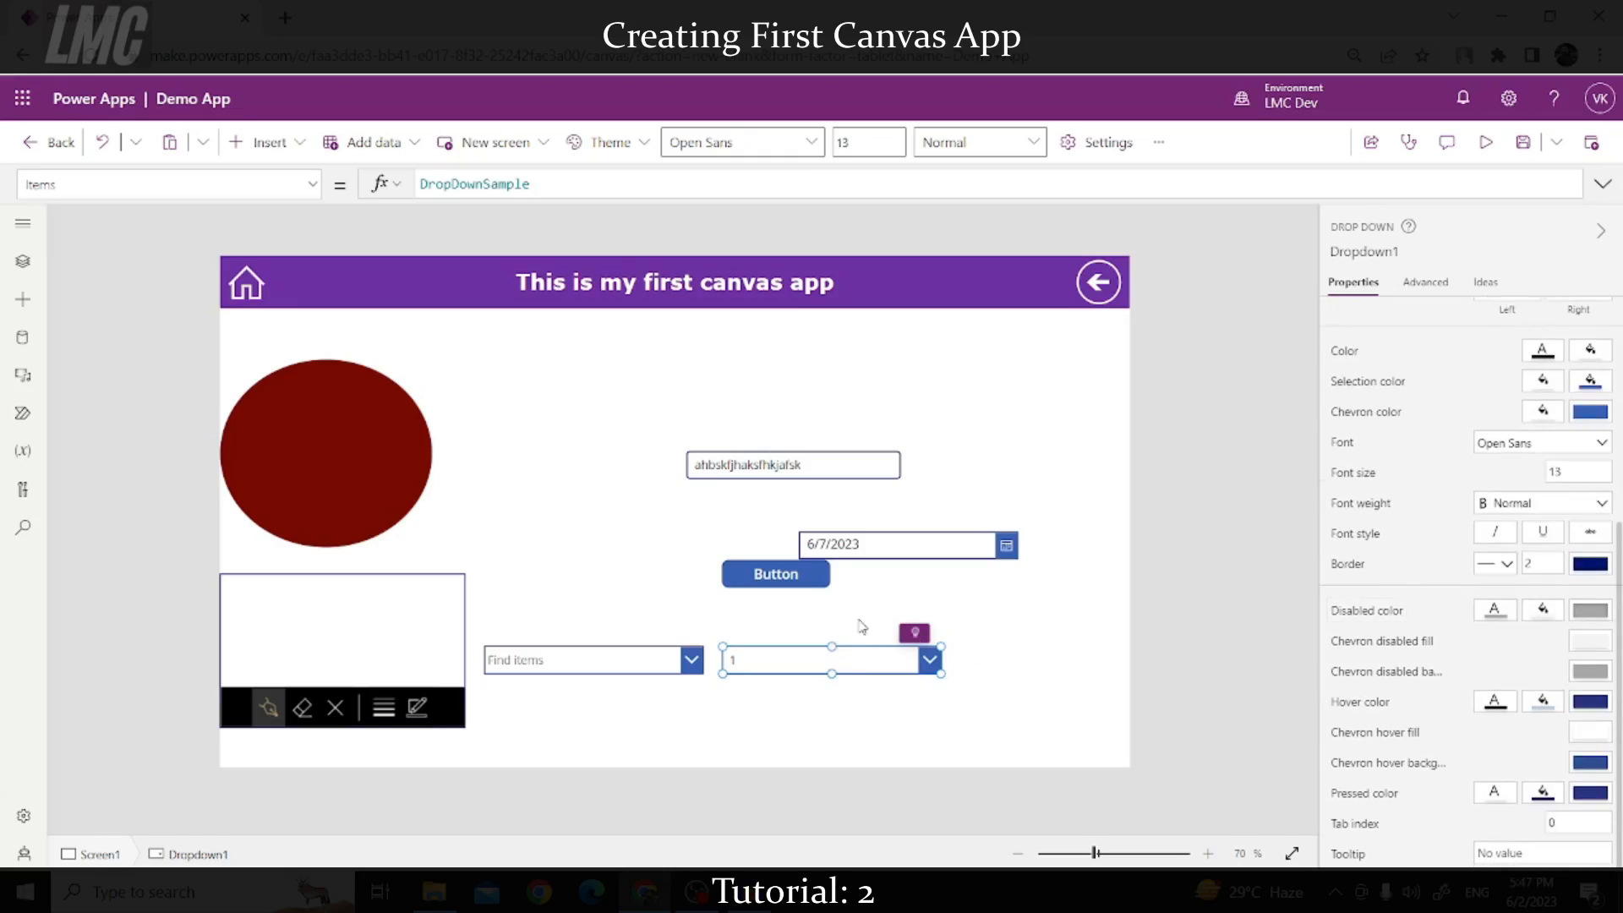
left_click(576, 663)
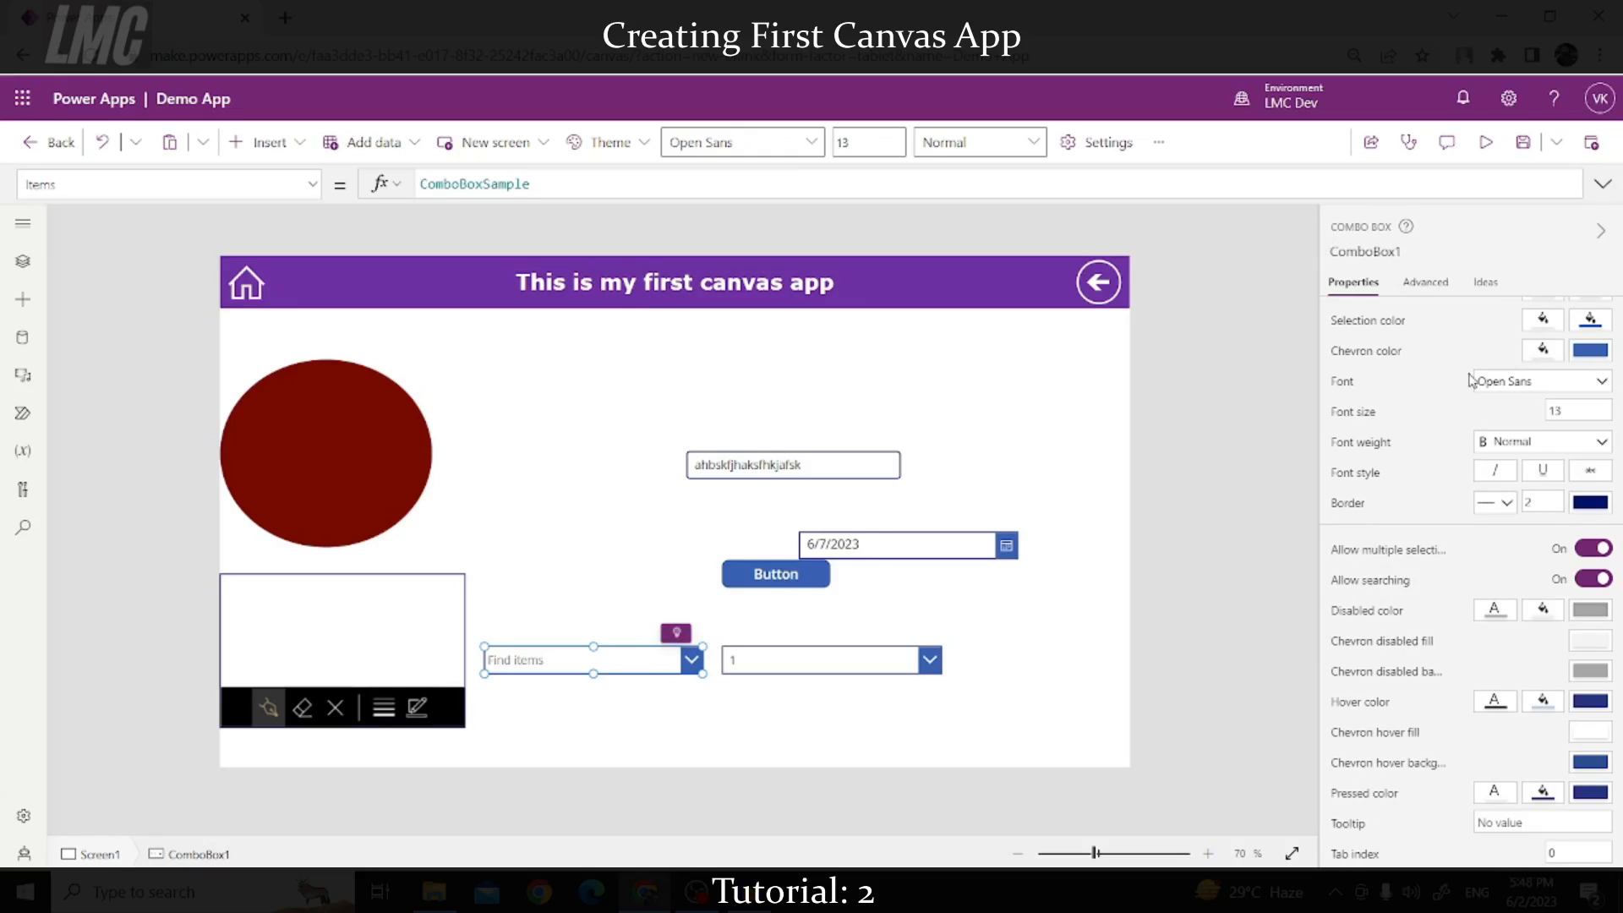
scroll(1465, 438, "up", 5)
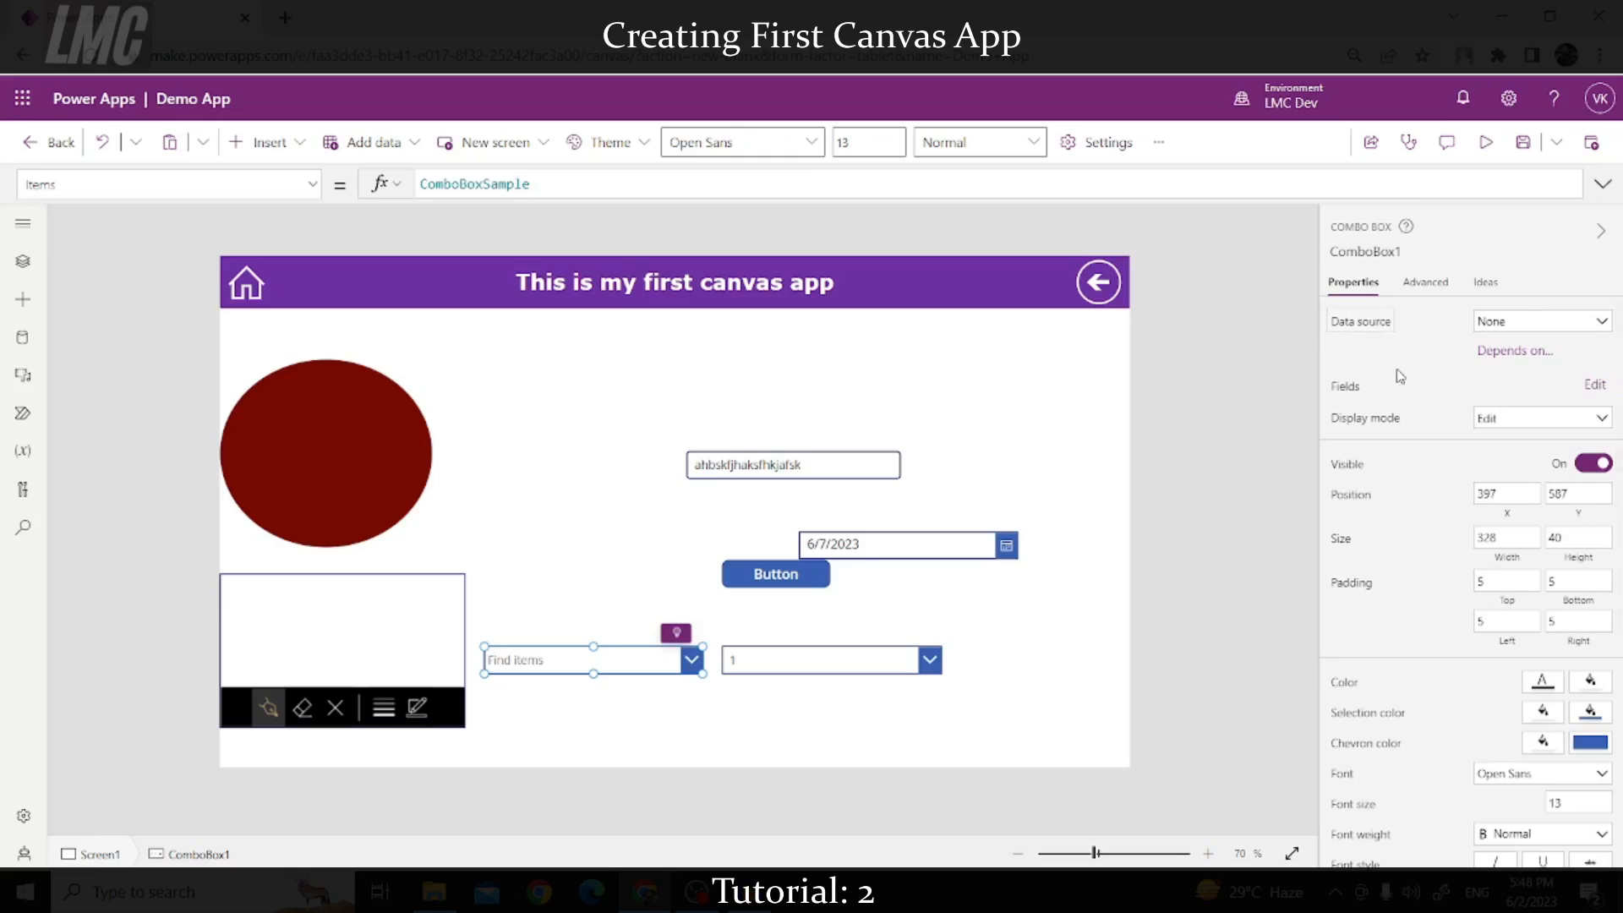
scroll(1433, 506, "down", 4)
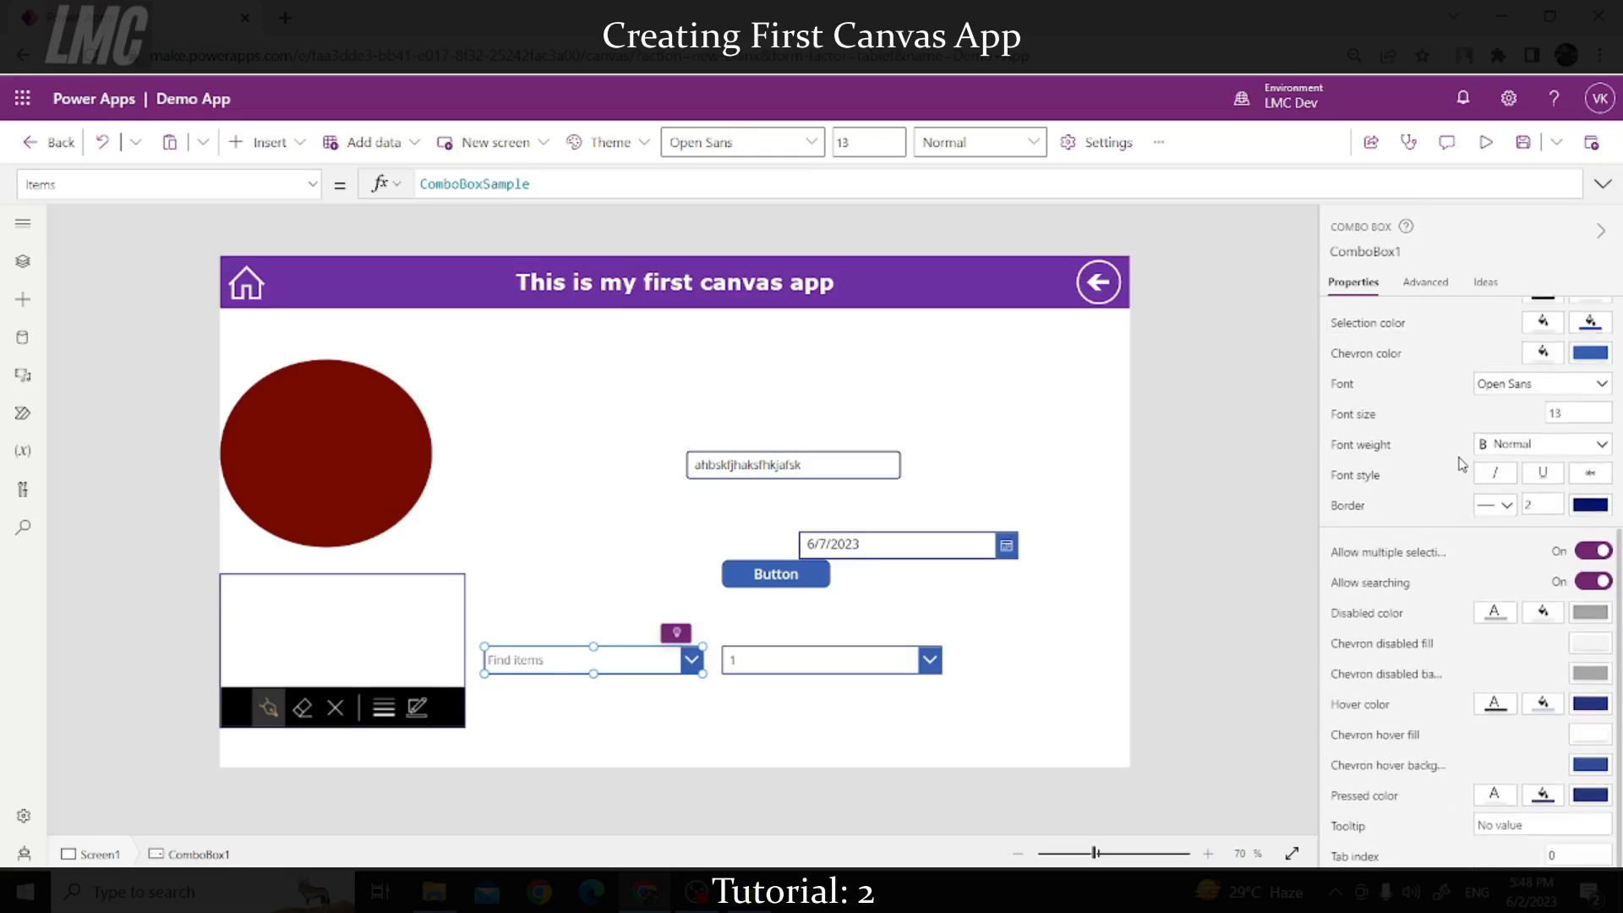
scroll(1413, 391, "up", 2)
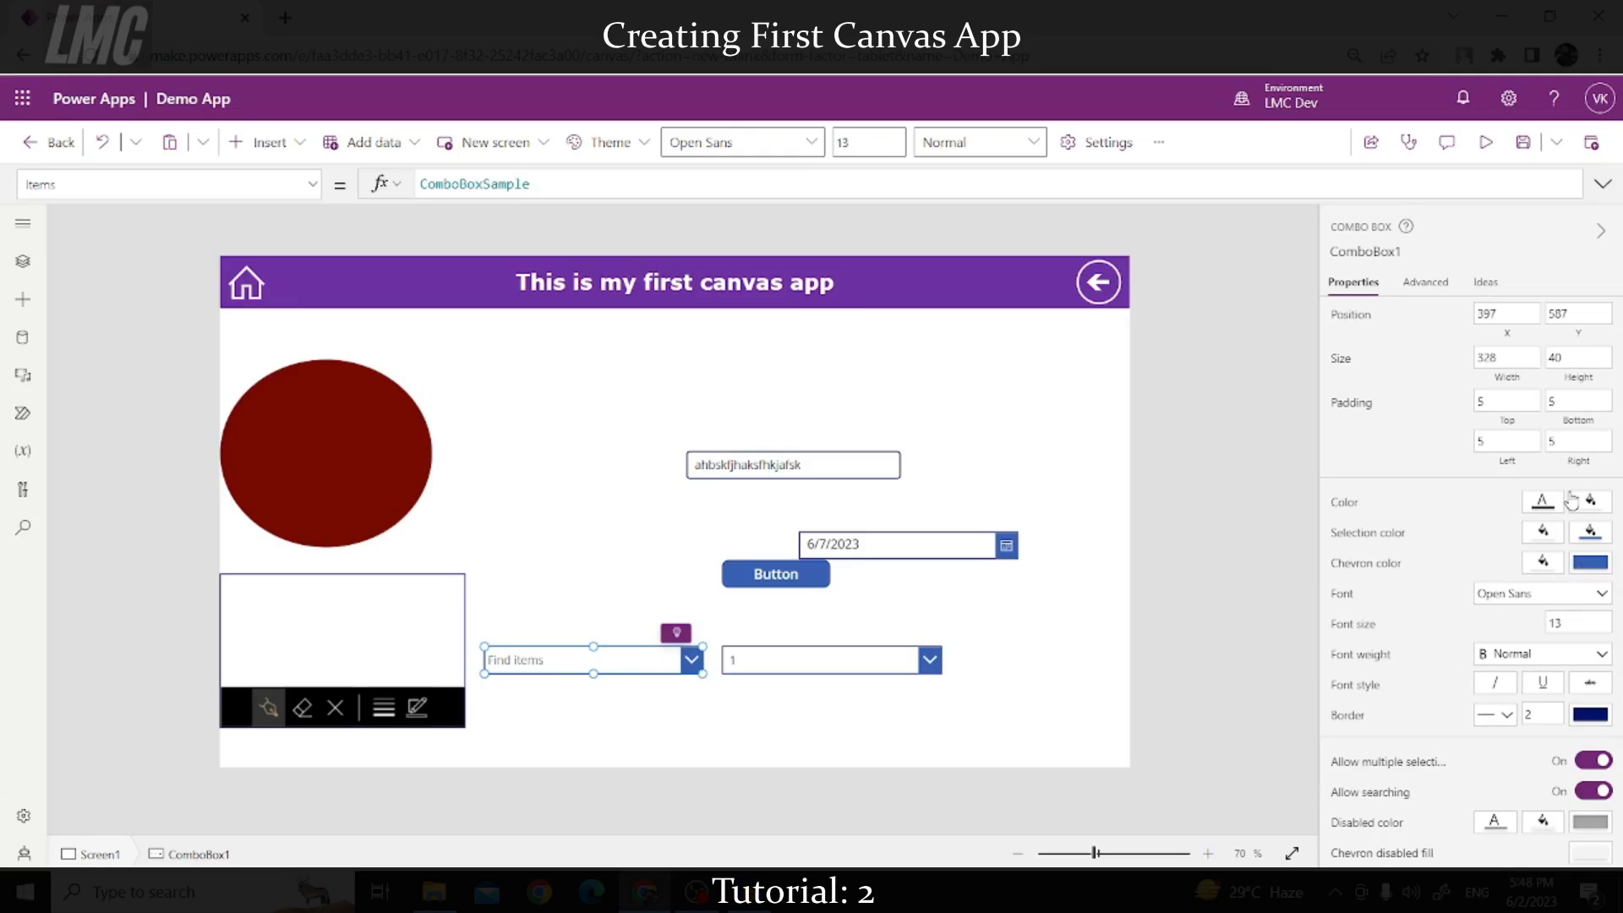
left_click(1591, 562)
left_click(1527, 444)
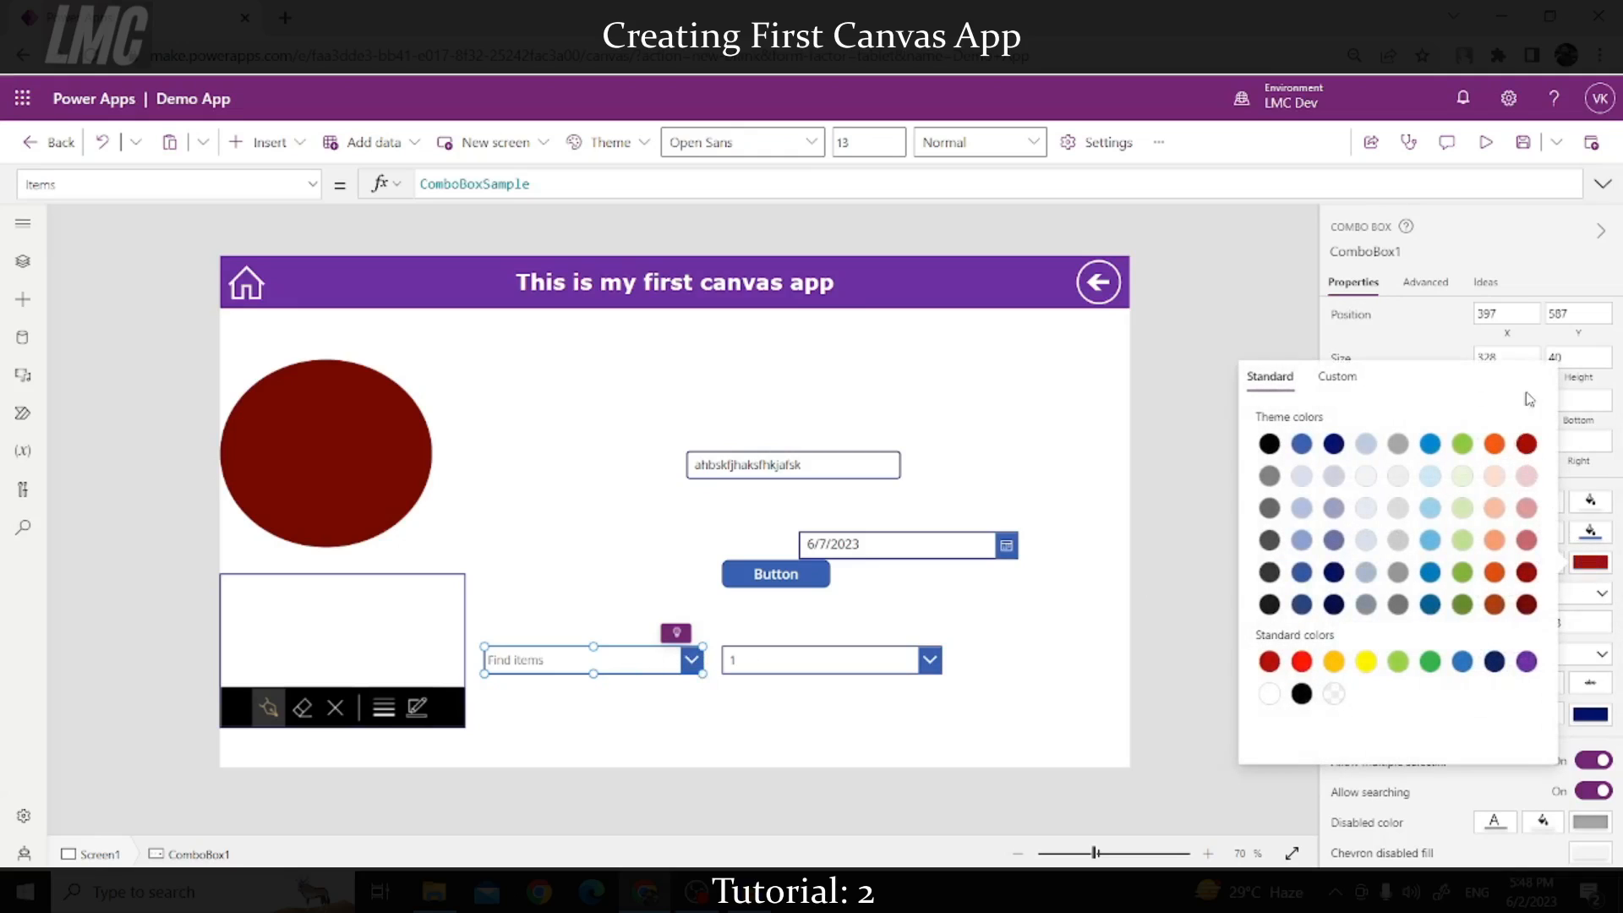
left_click(1537, 279)
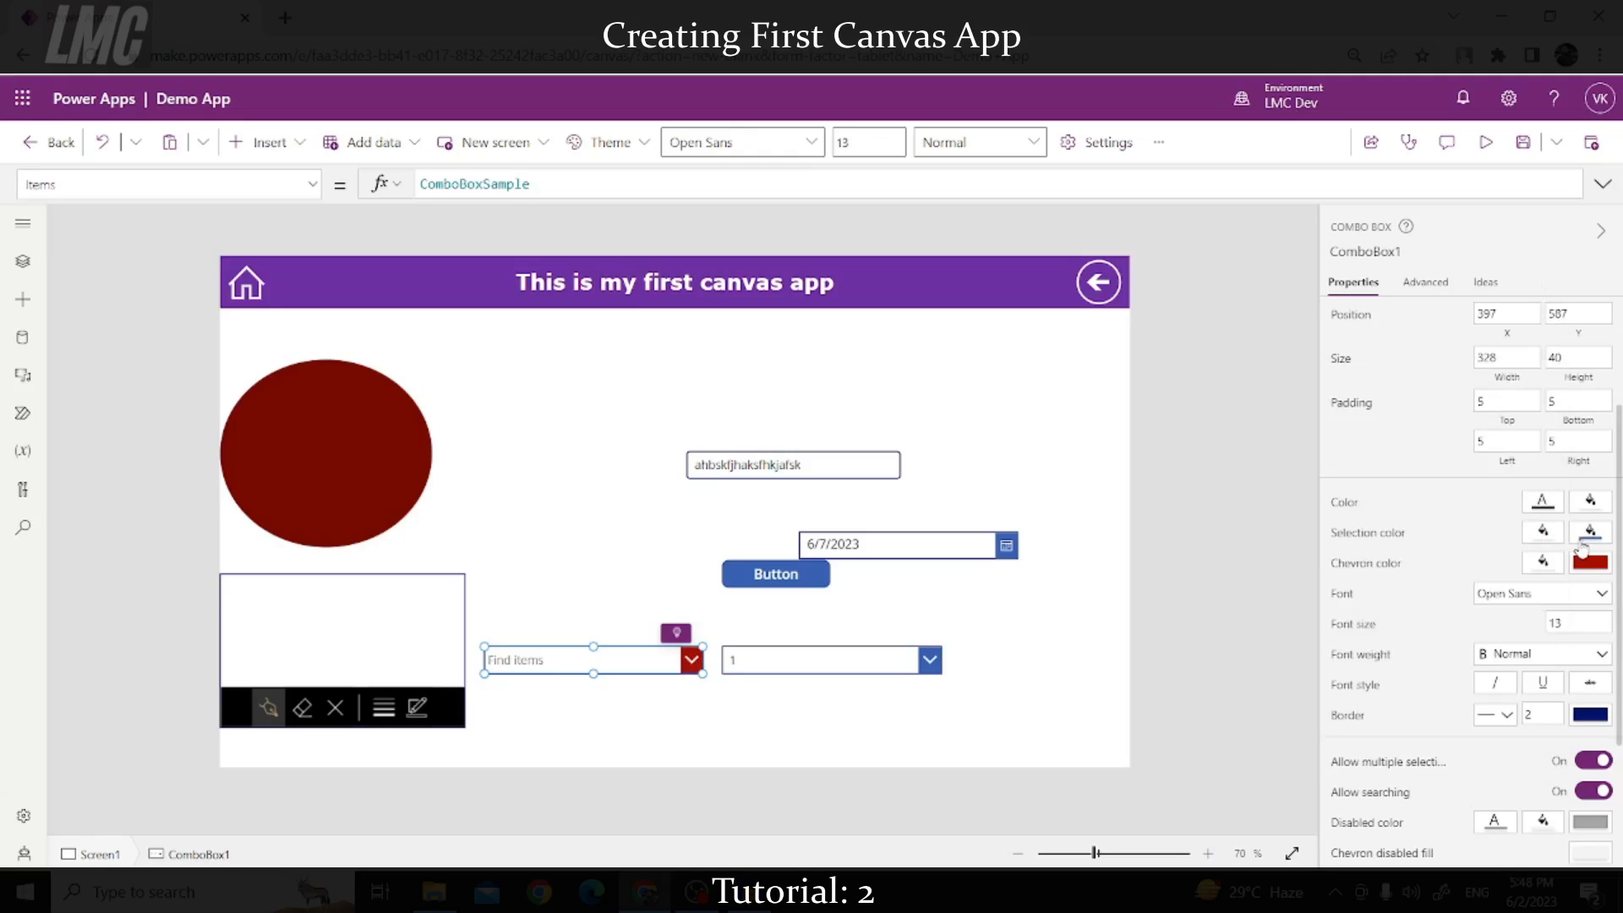
left_click(1587, 534)
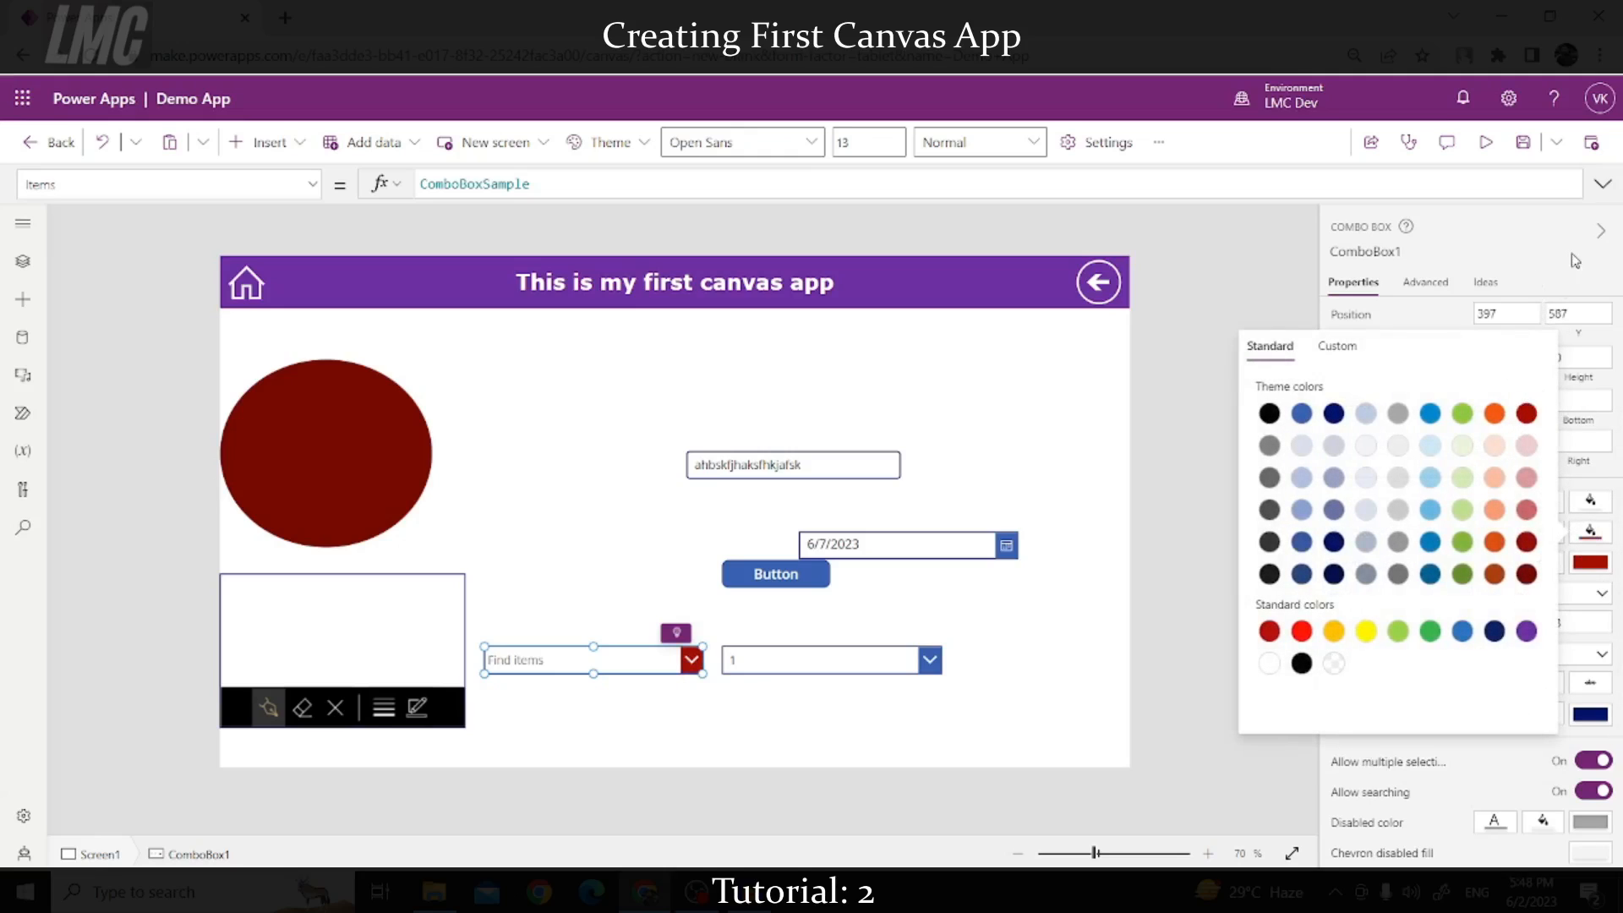
left_click(1575, 257)
left_click(1591, 716)
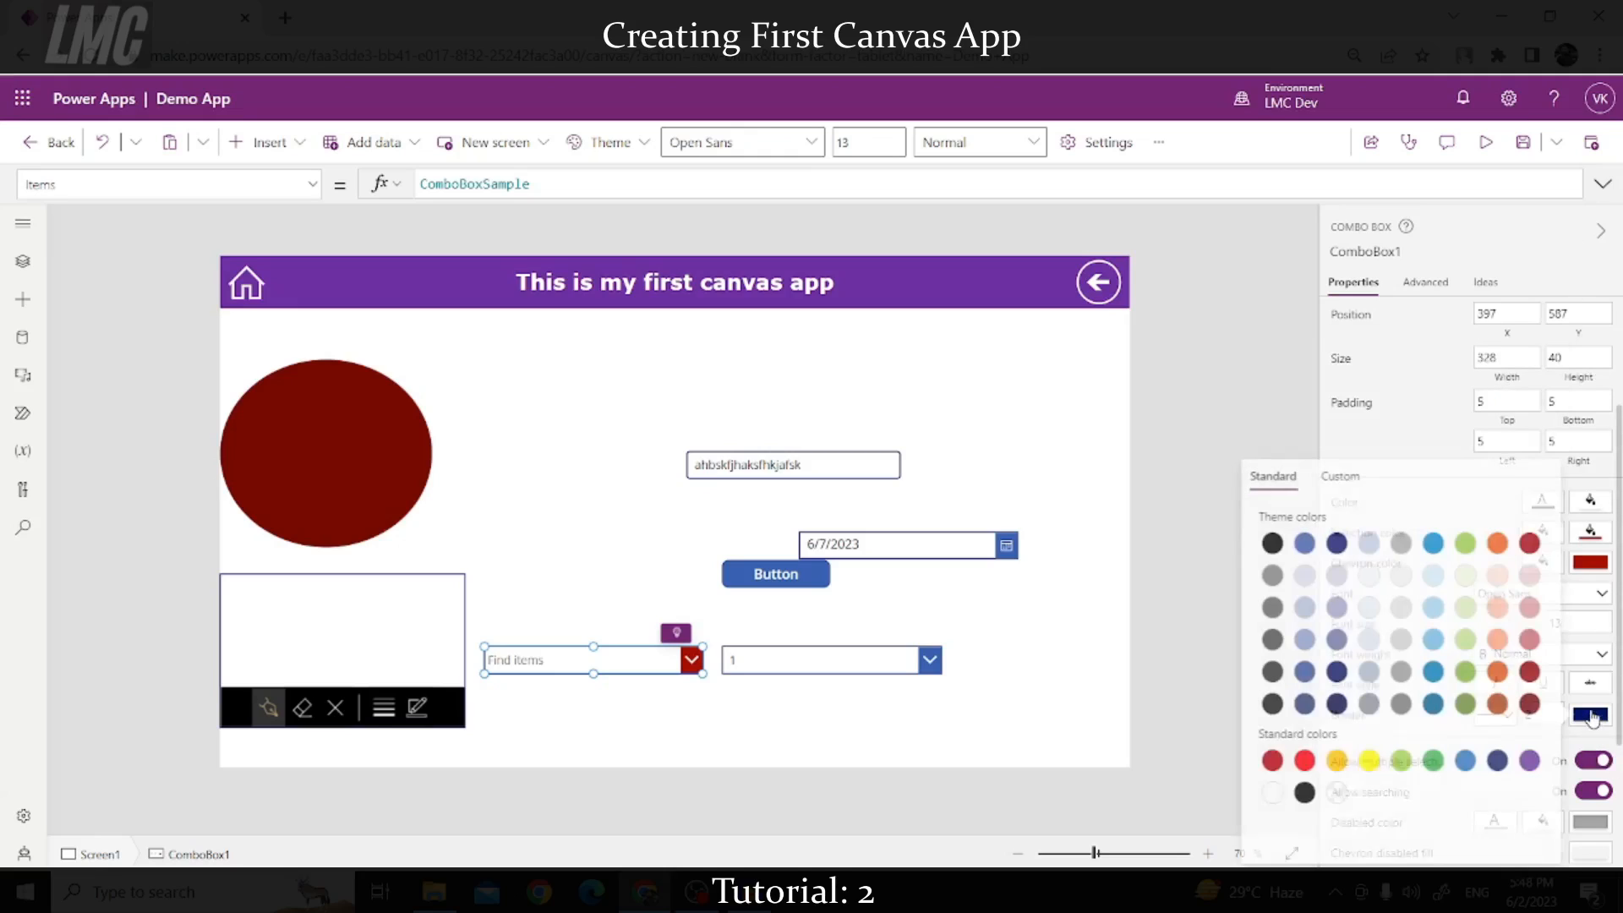
left_click(1529, 545)
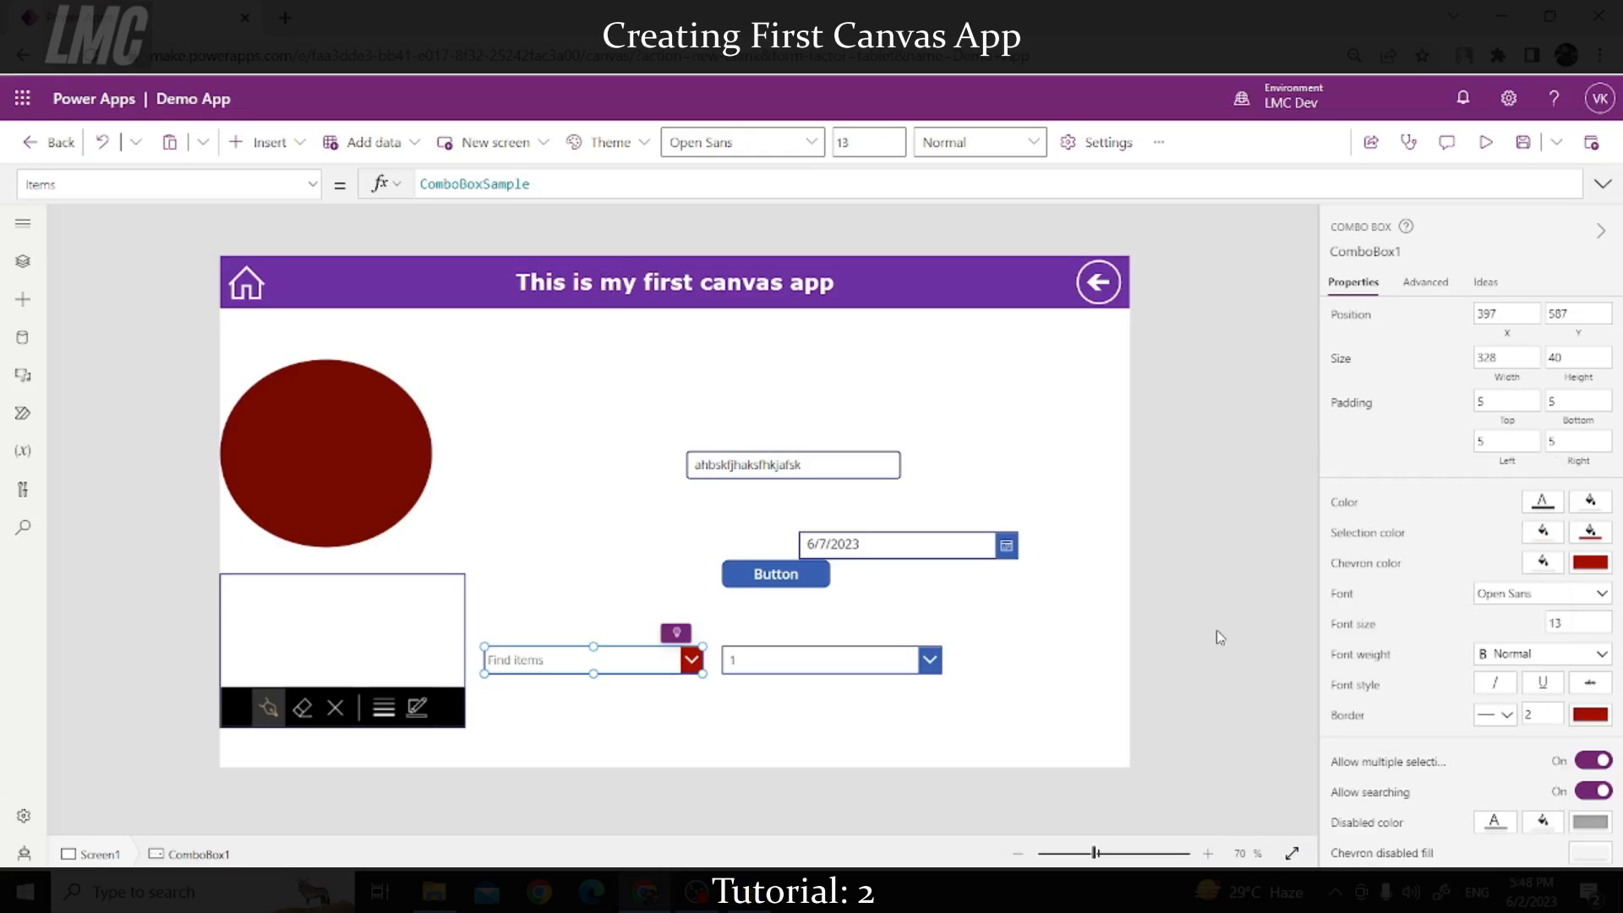
left_click(639, 675)
left_click(583, 659)
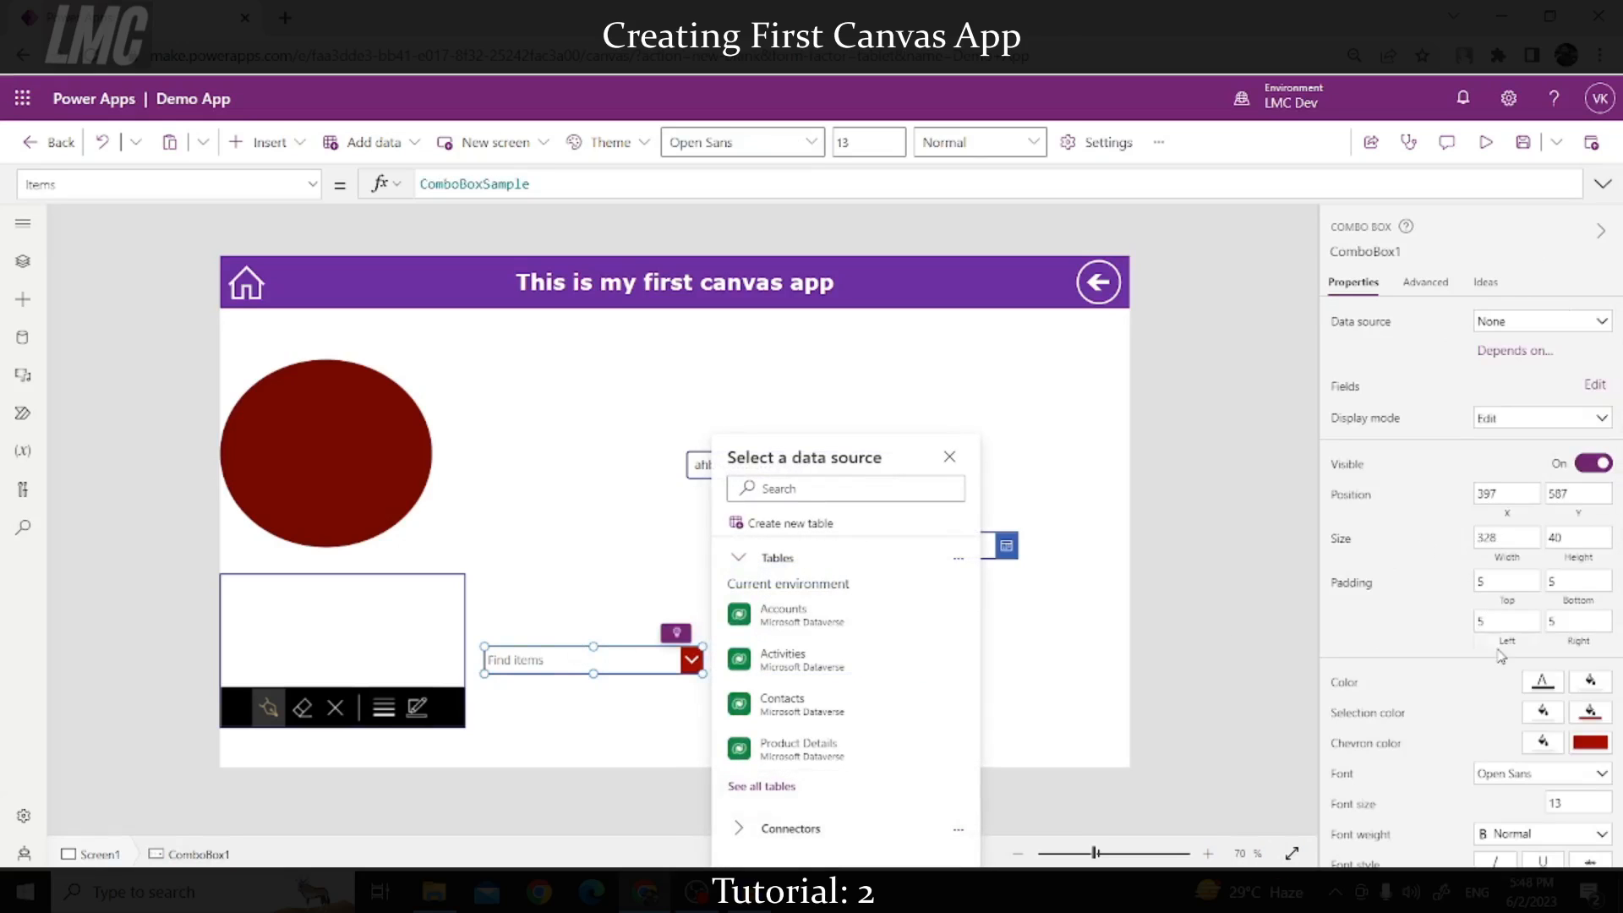
scroll(1560, 712, "down", 3)
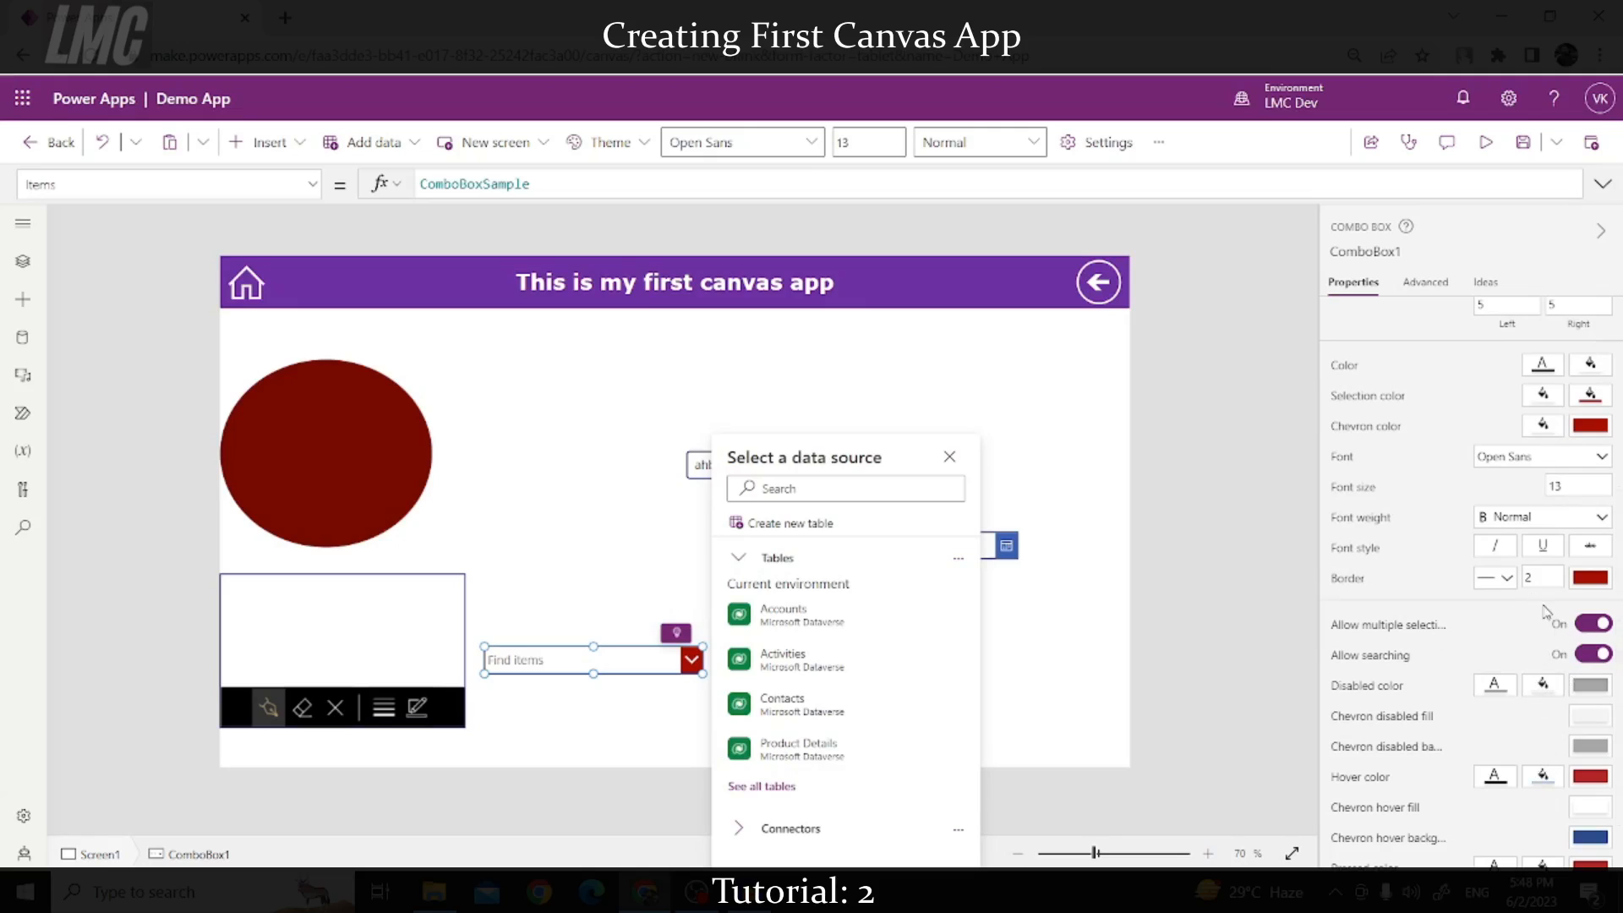
scroll(1544, 610, "down", 2)
left_click(1562, 705)
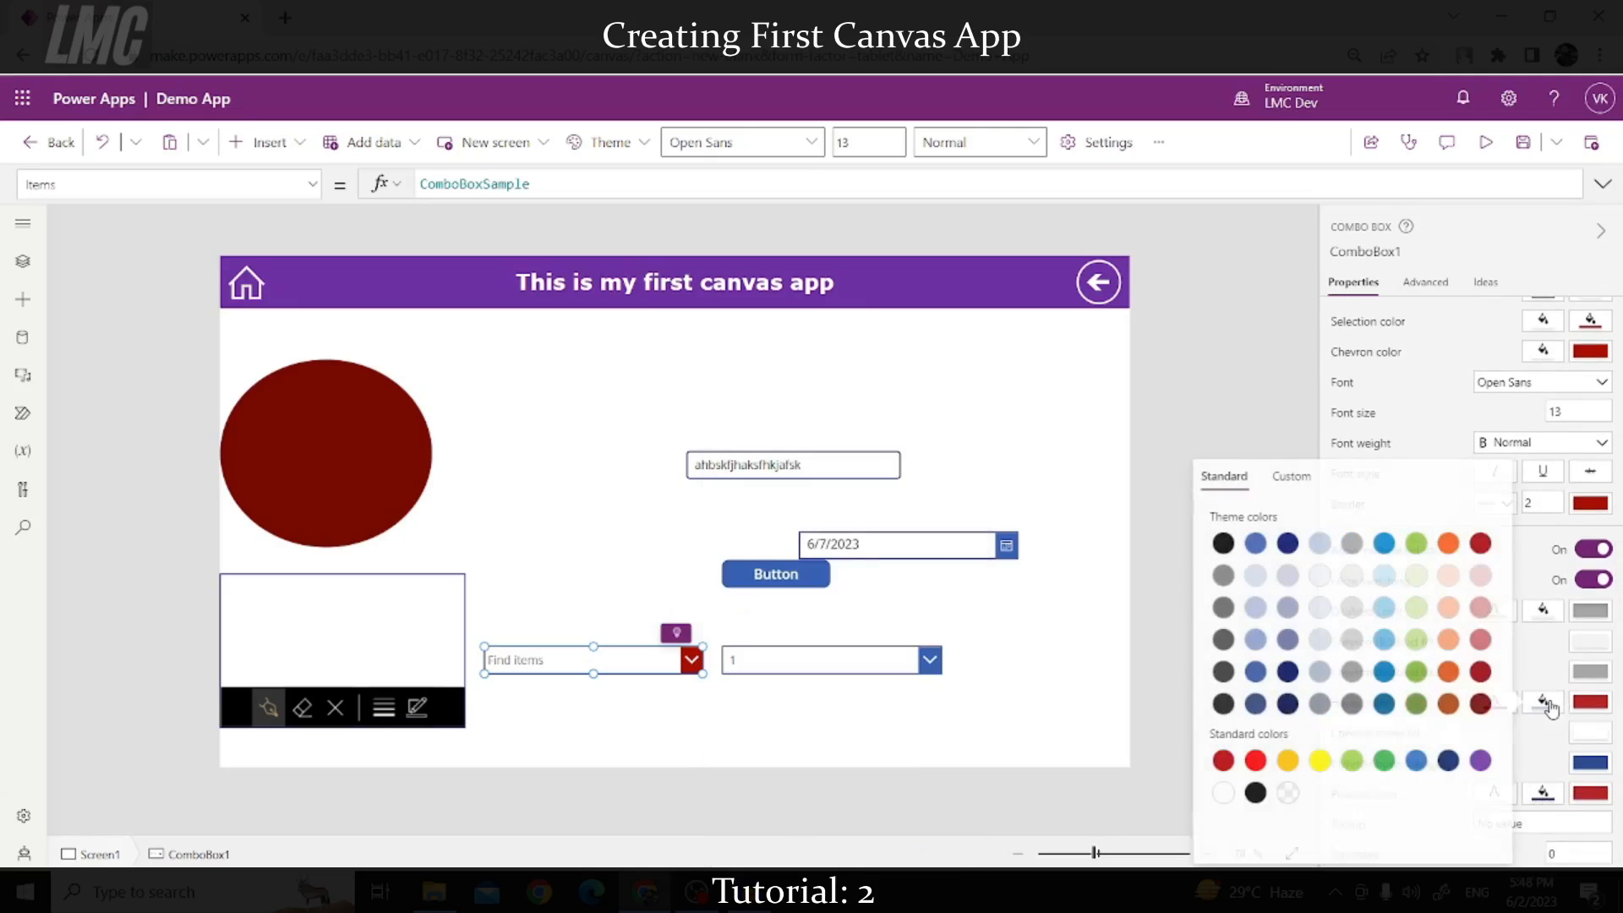
left_click(1443, 443)
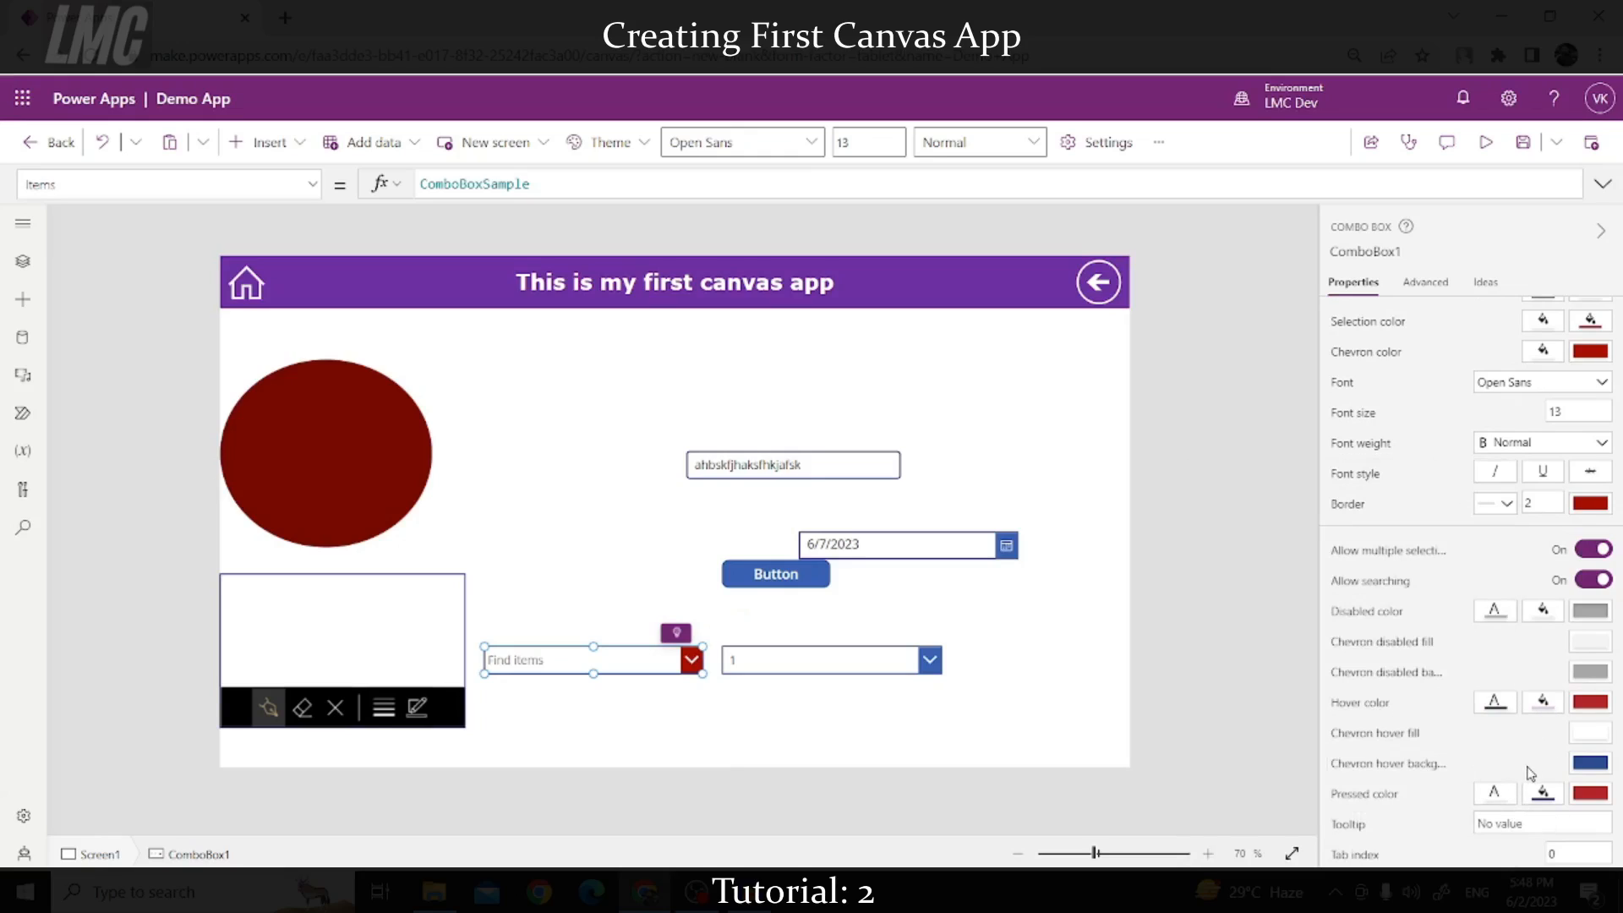
left_click(1590, 763)
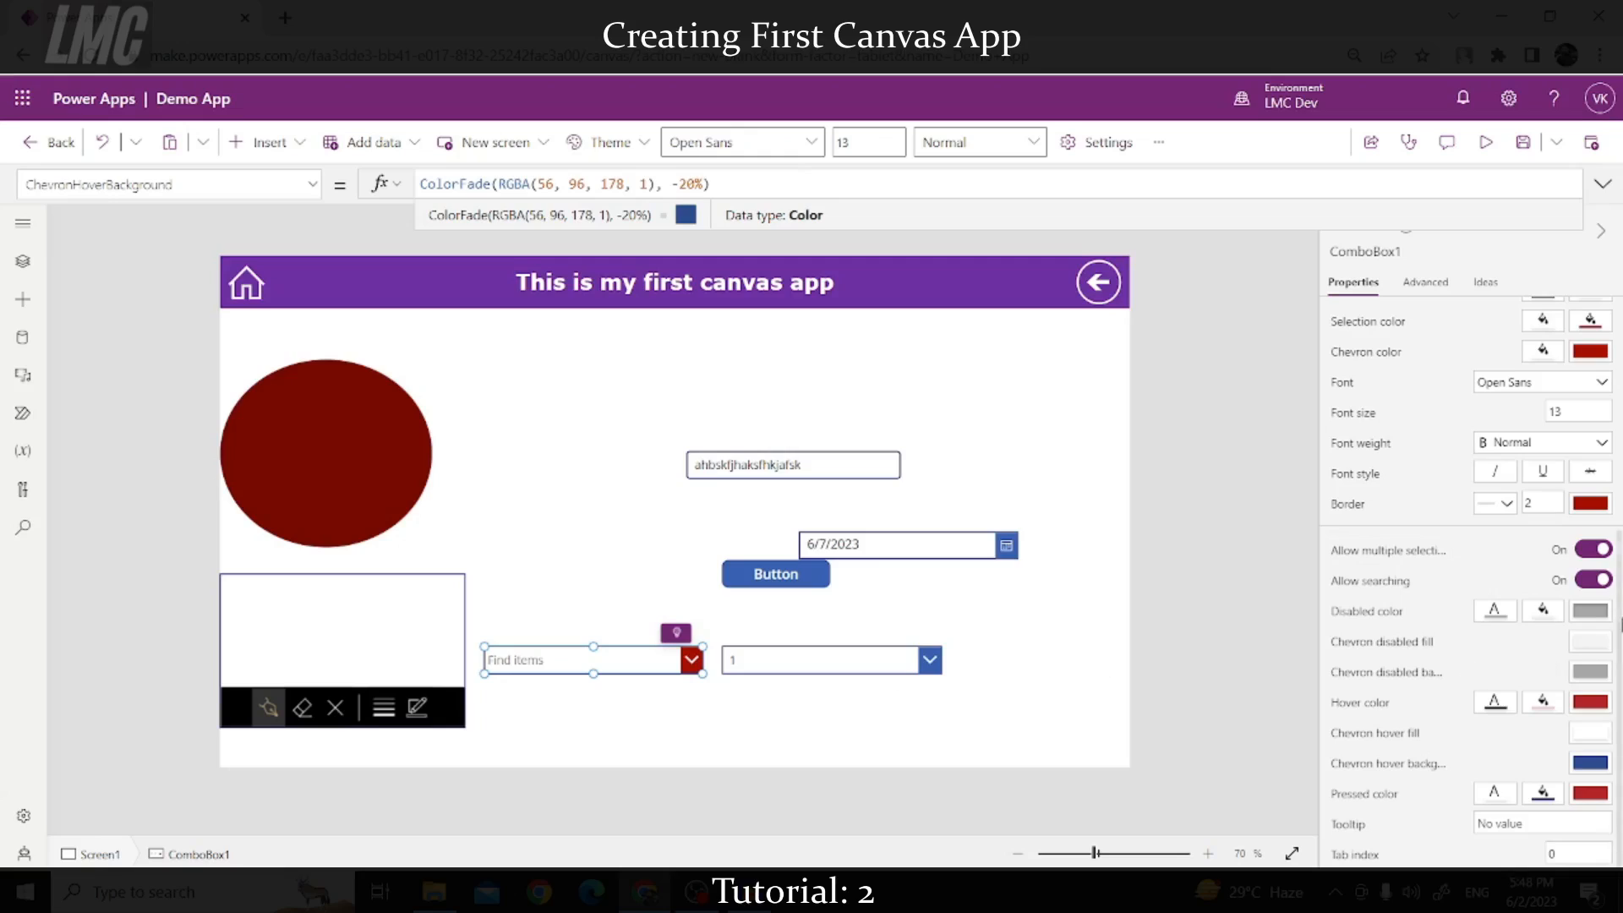
left_click(1596, 551)
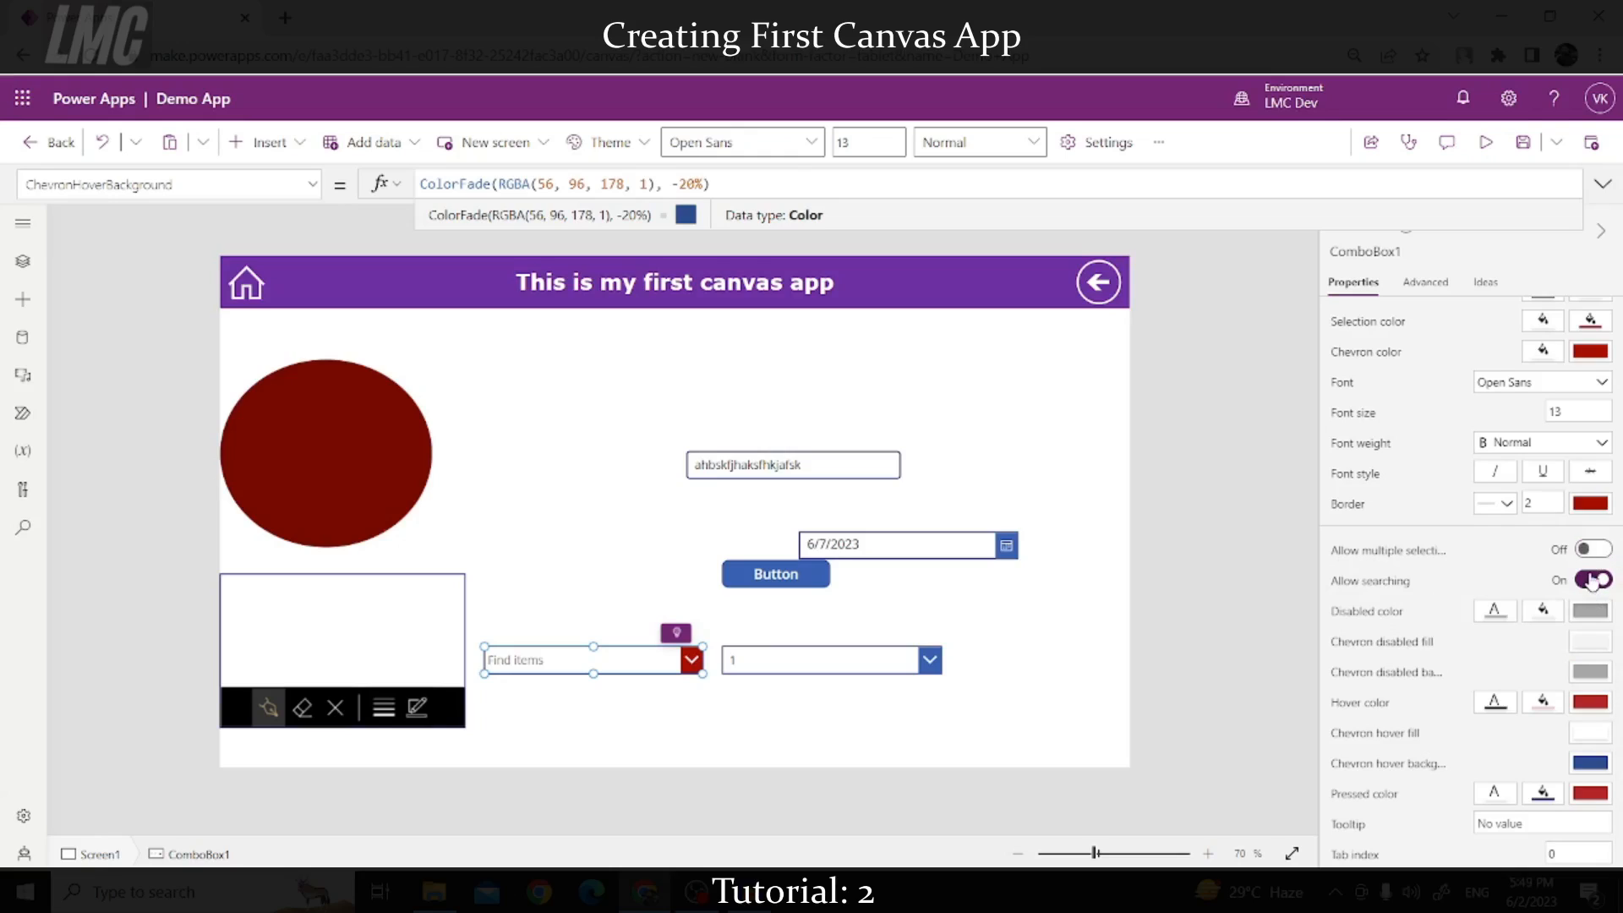
left_click(1593, 581)
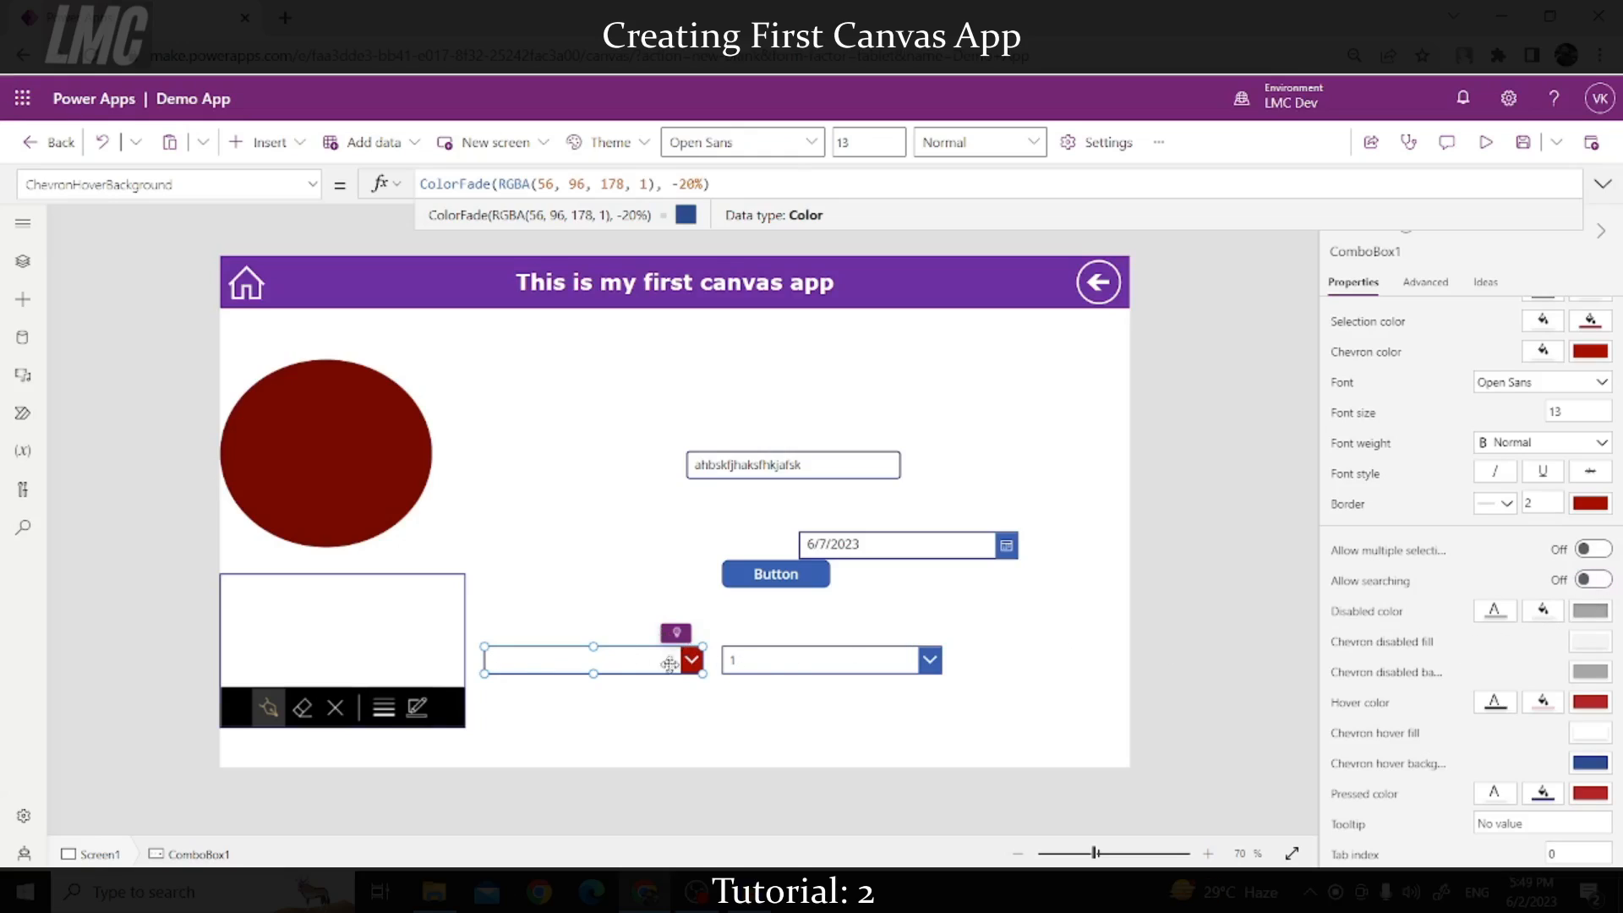
left_click(1594, 550)
left_click(1600, 583)
scroll(1447, 677, "up", 5)
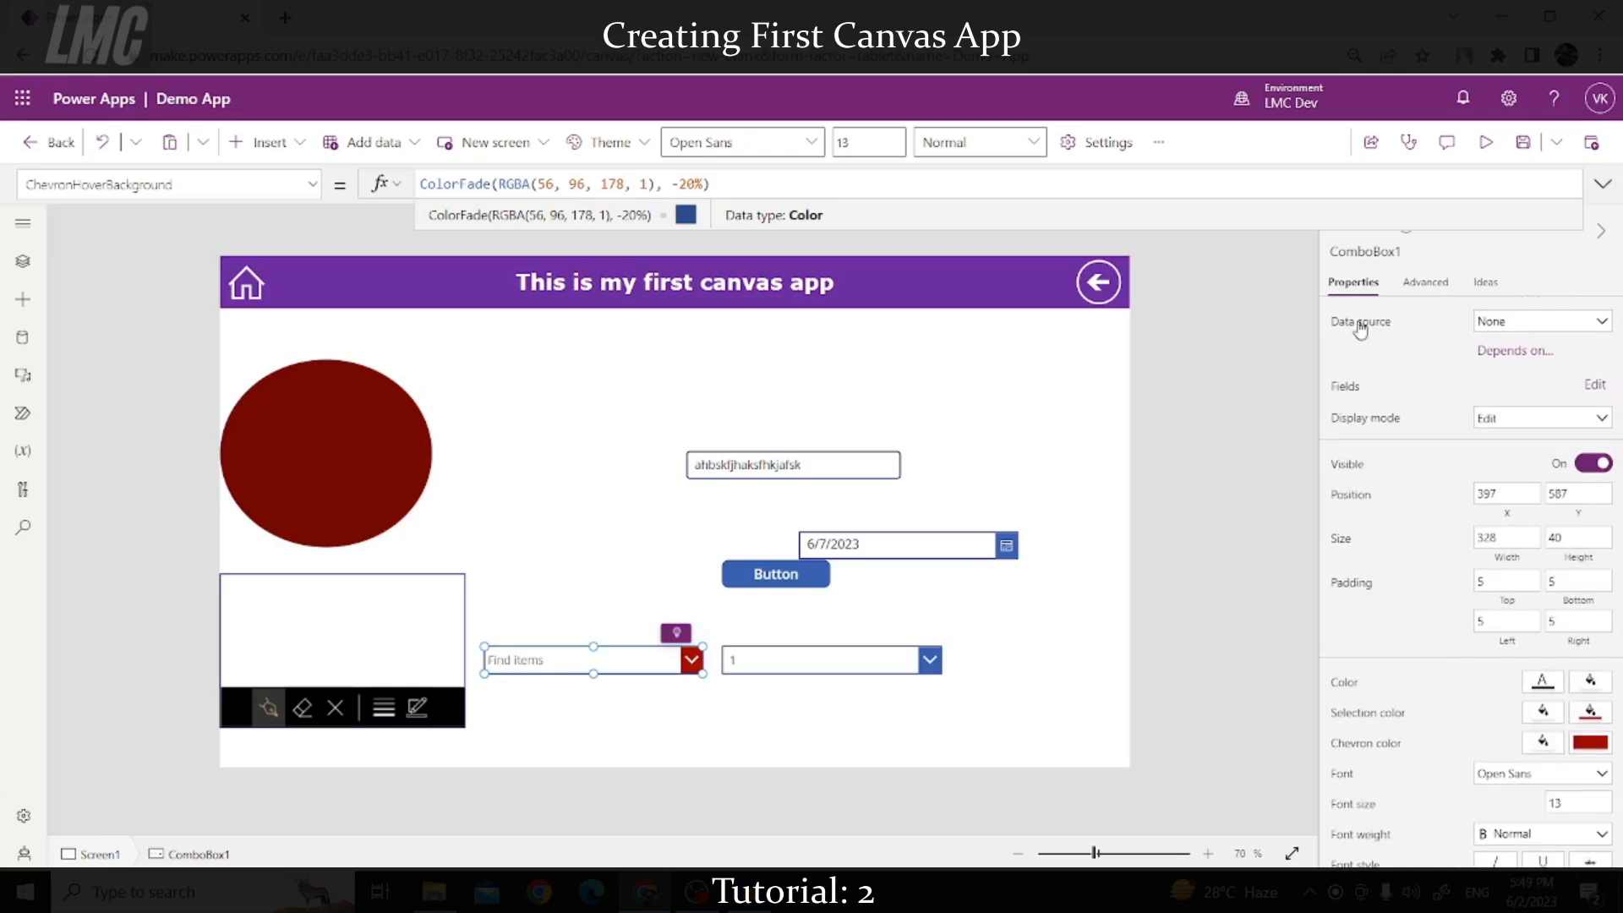
Step: In preview, select Item 11, 4, 5, 6 and 3 in the combo box
left_click(1485, 142)
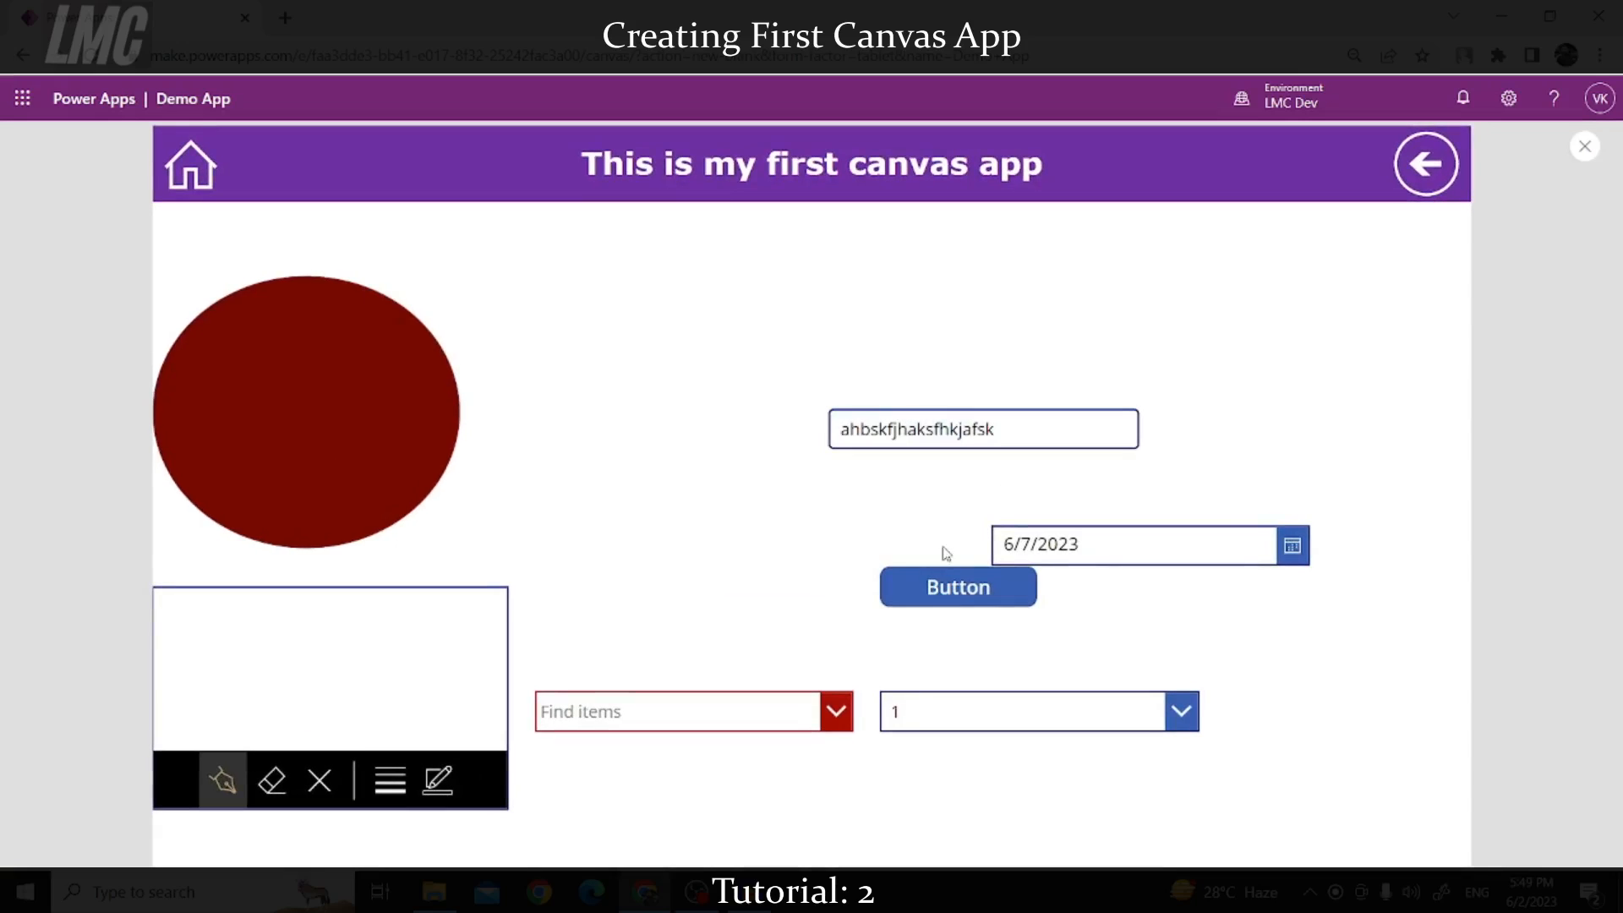
left_click(835, 712)
scroll(714, 499, "down", 5)
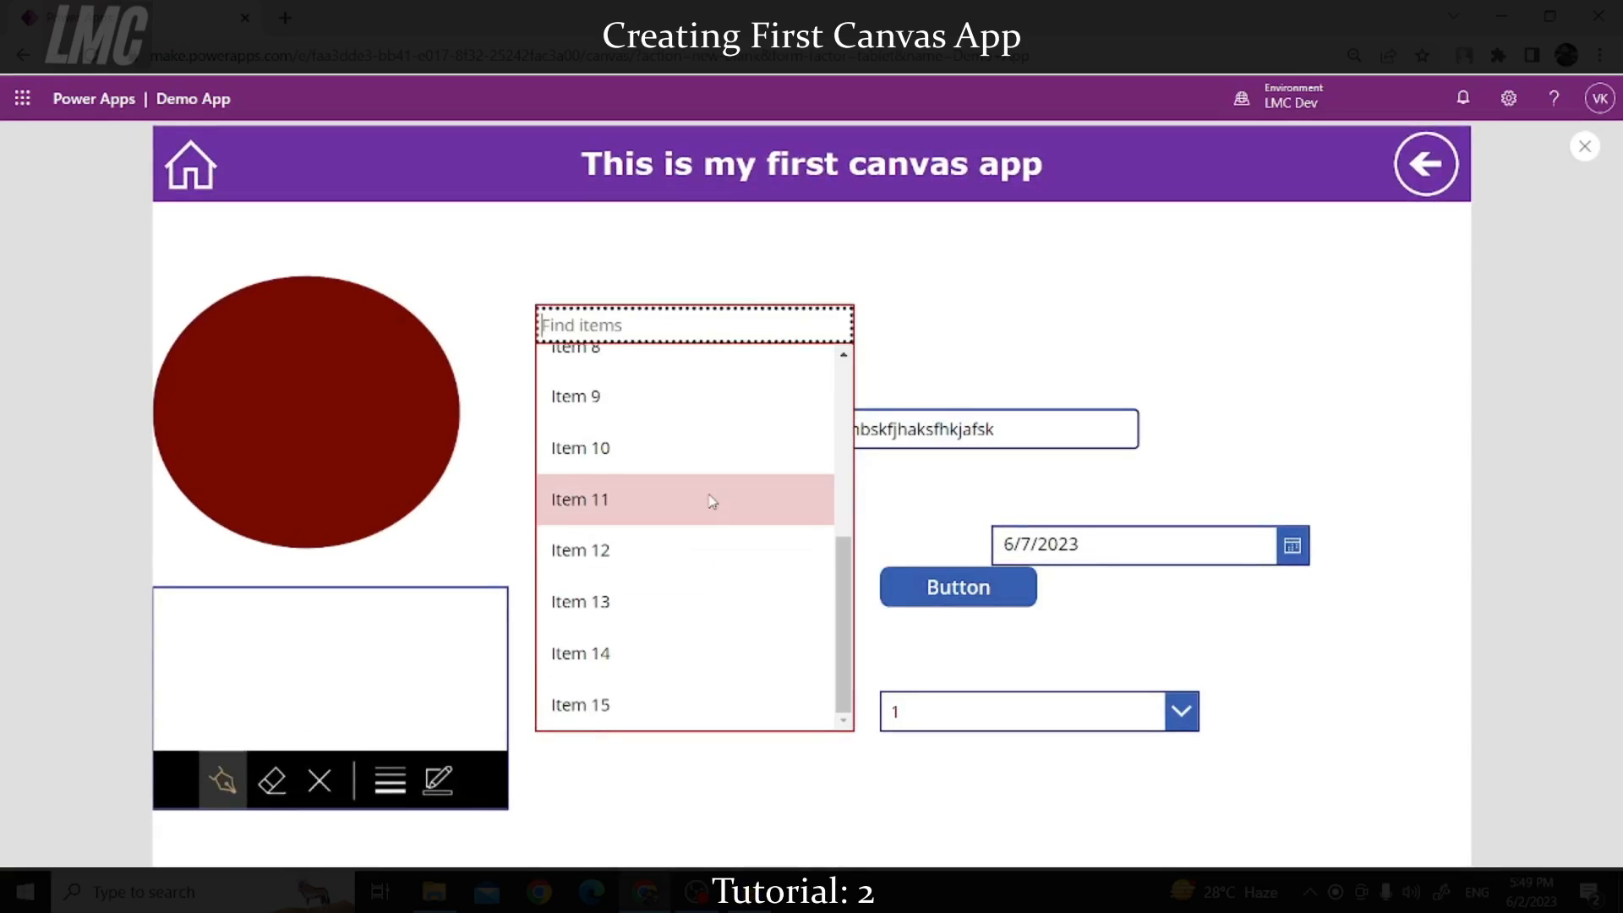
scroll(713, 504, "up", 5)
left_click(607, 342)
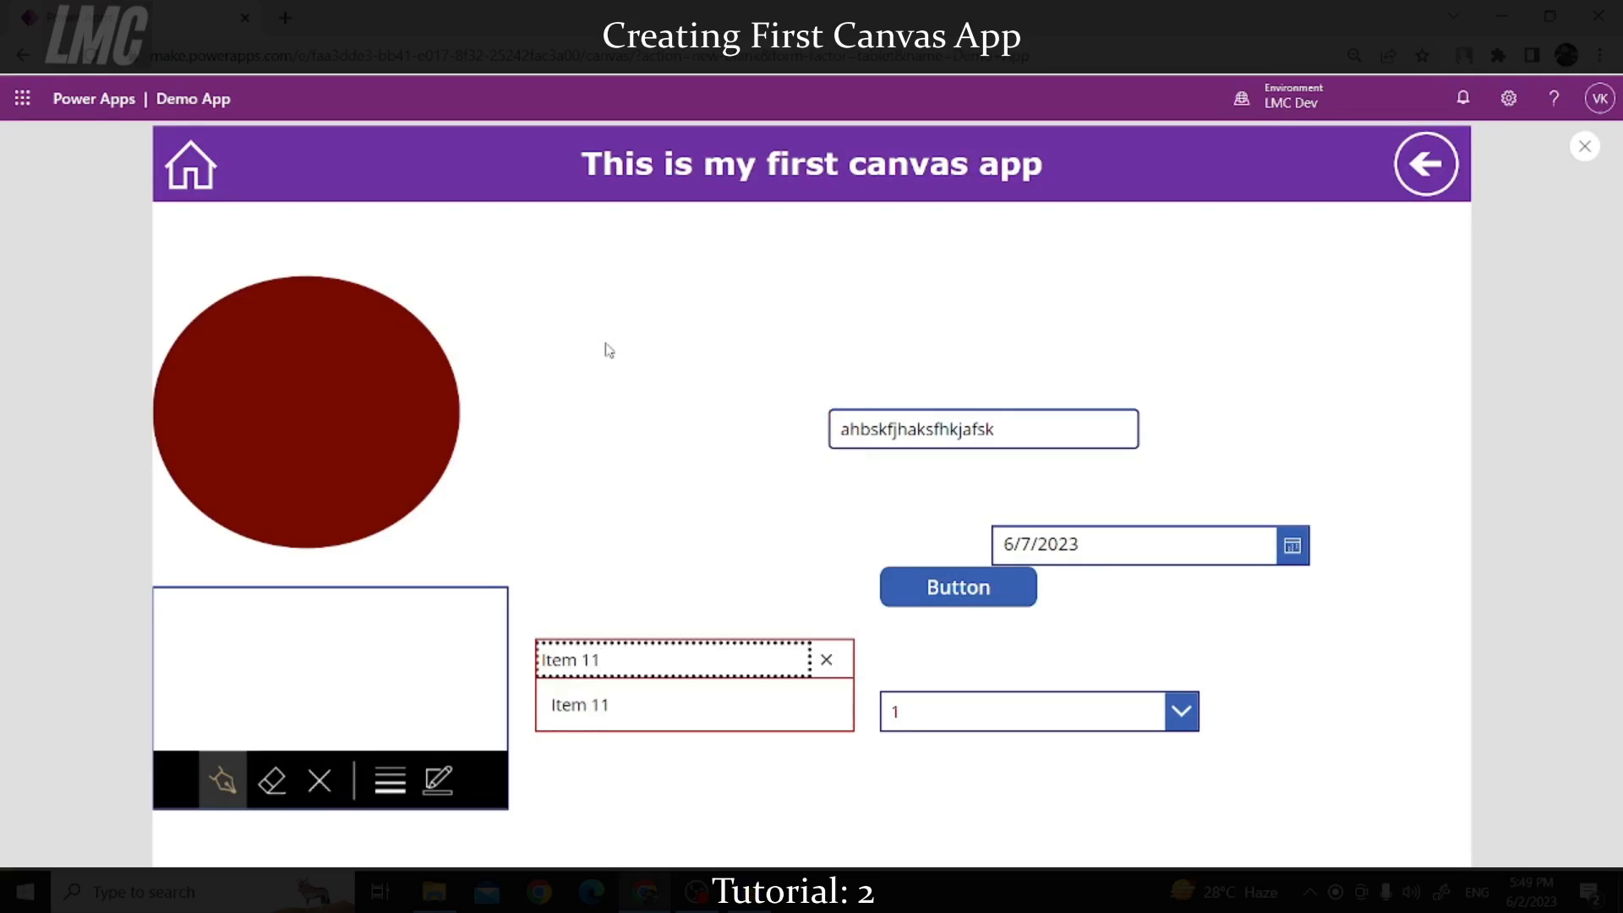
left_click(623, 707)
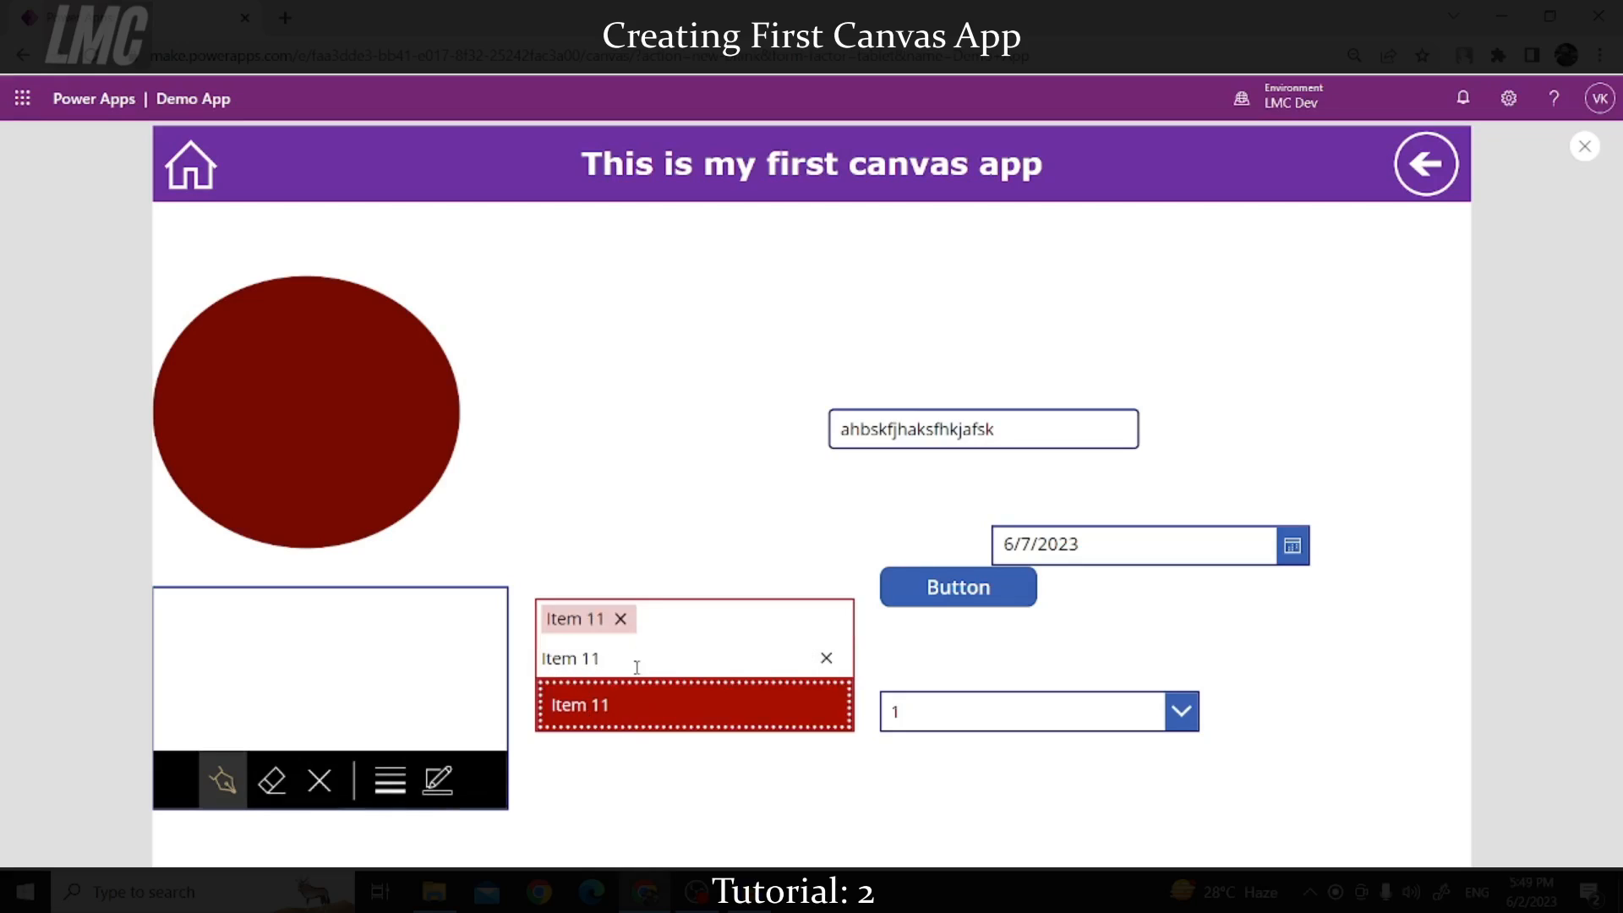
left_click(824, 658)
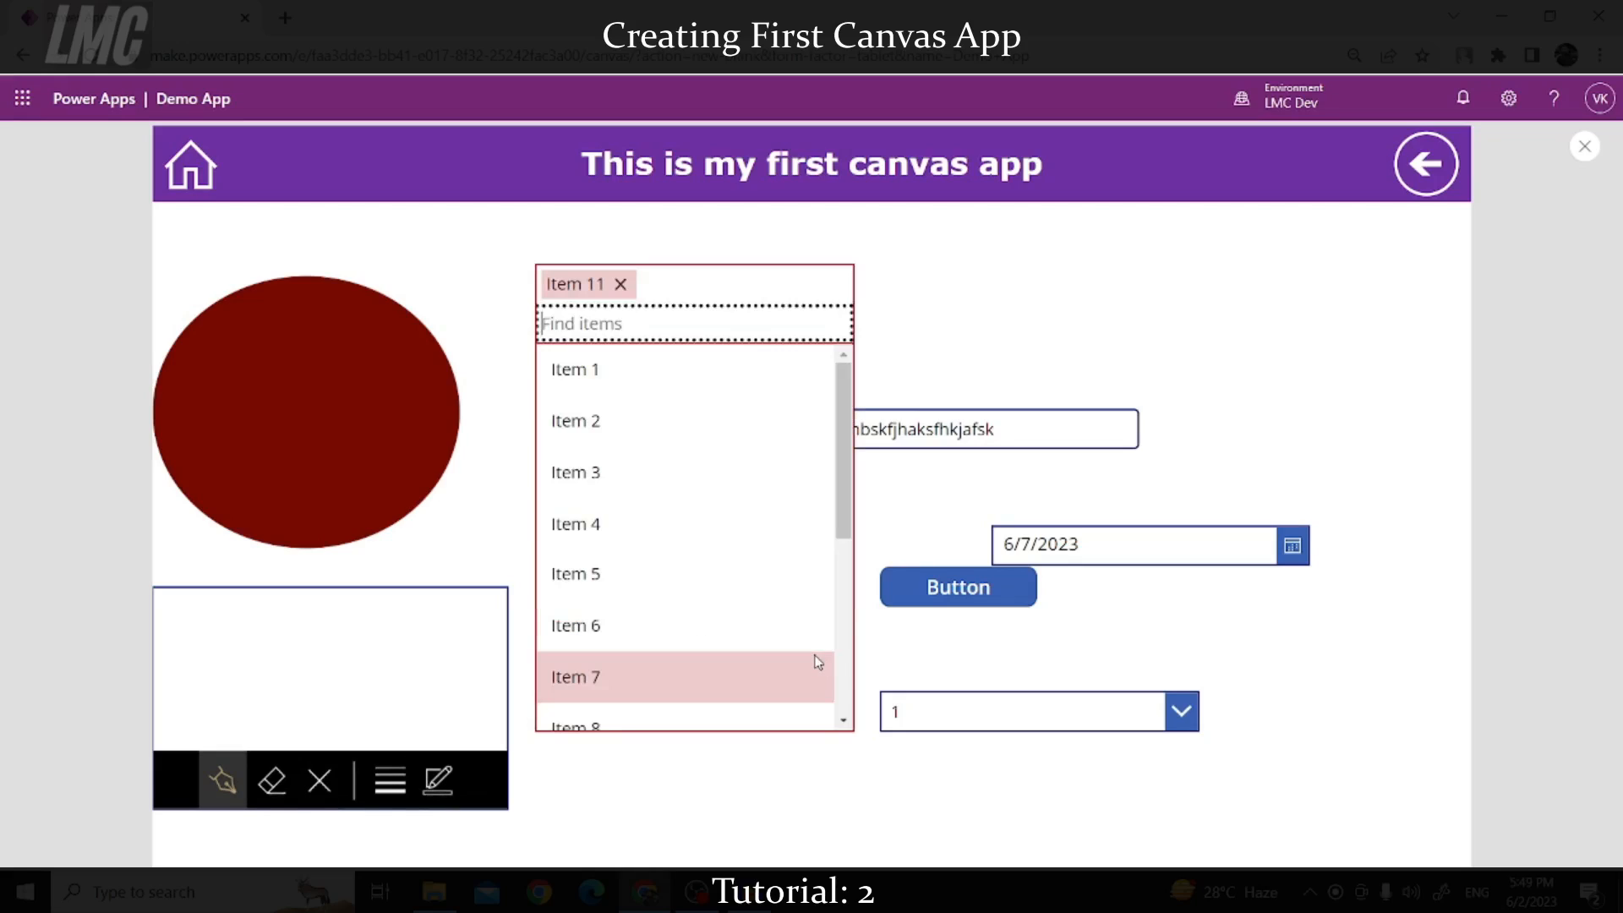
left_click(591, 523)
left_click(596, 574)
left_click(608, 629)
left_click(634, 467)
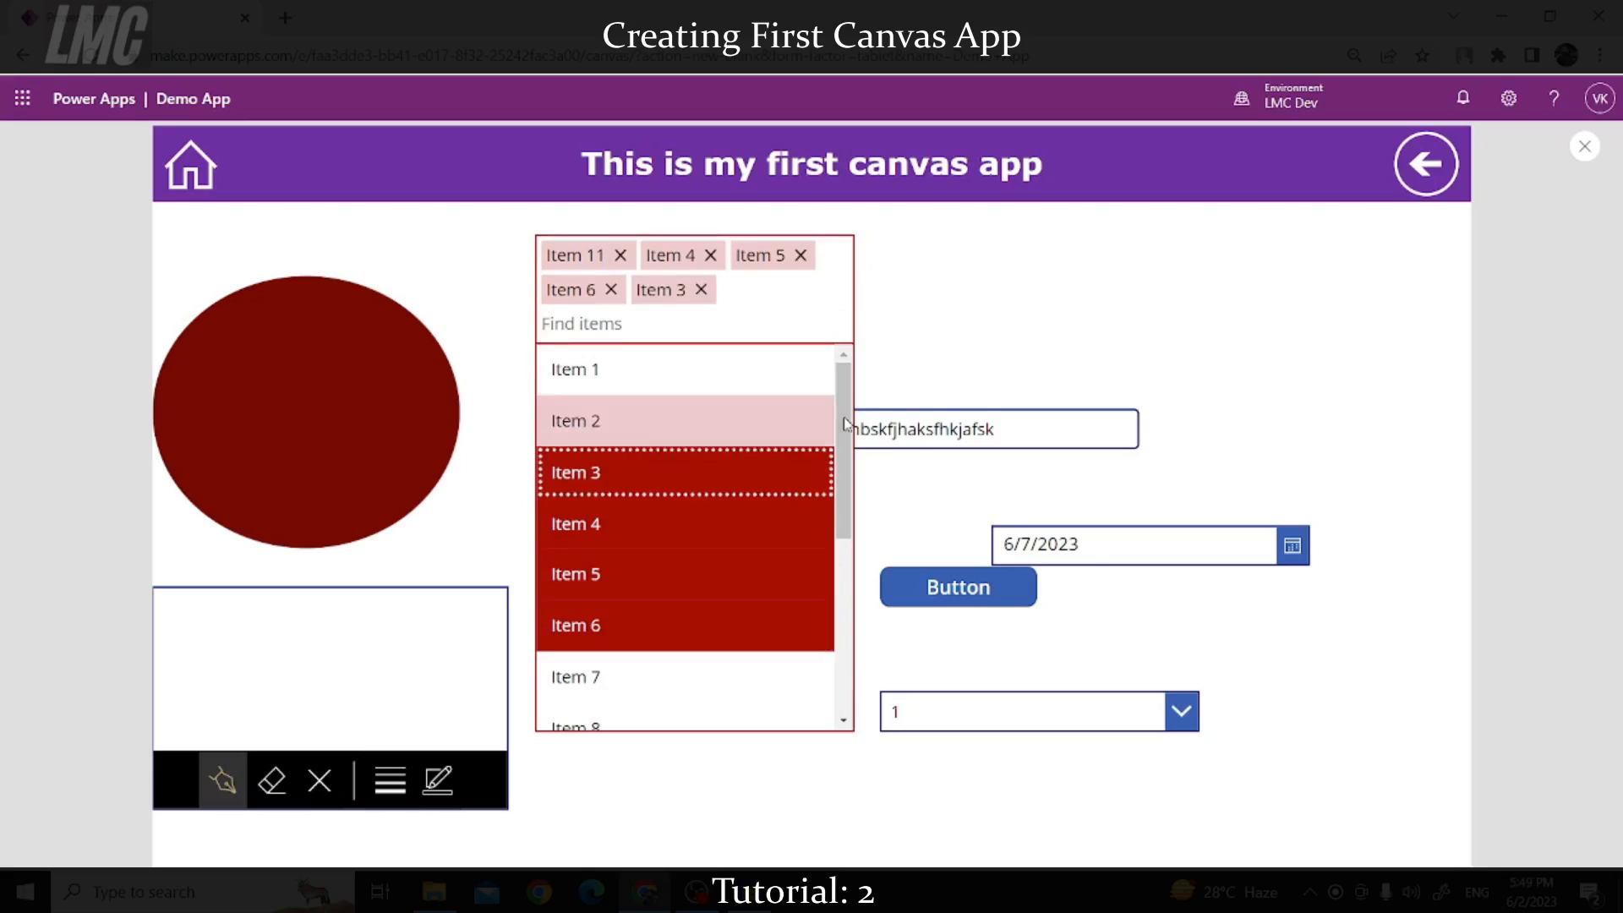
left_click(935, 533)
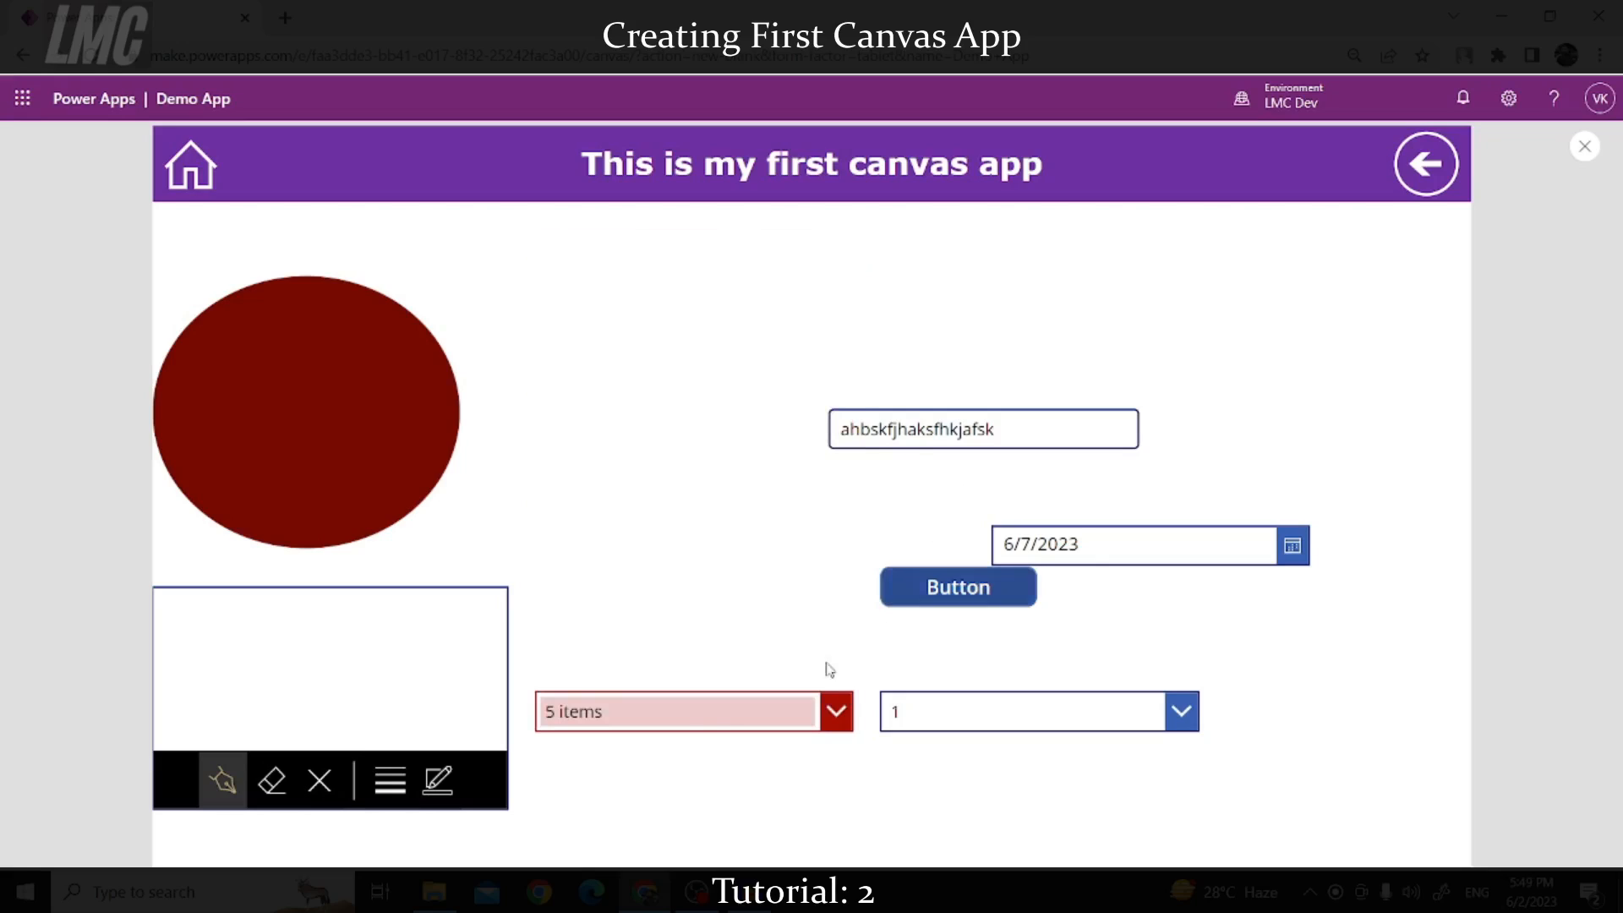
Step: Try dropdown values 2, 3, 1, 2 and back to 1, then close the preview
left_click(1121, 725)
left_click(964, 798)
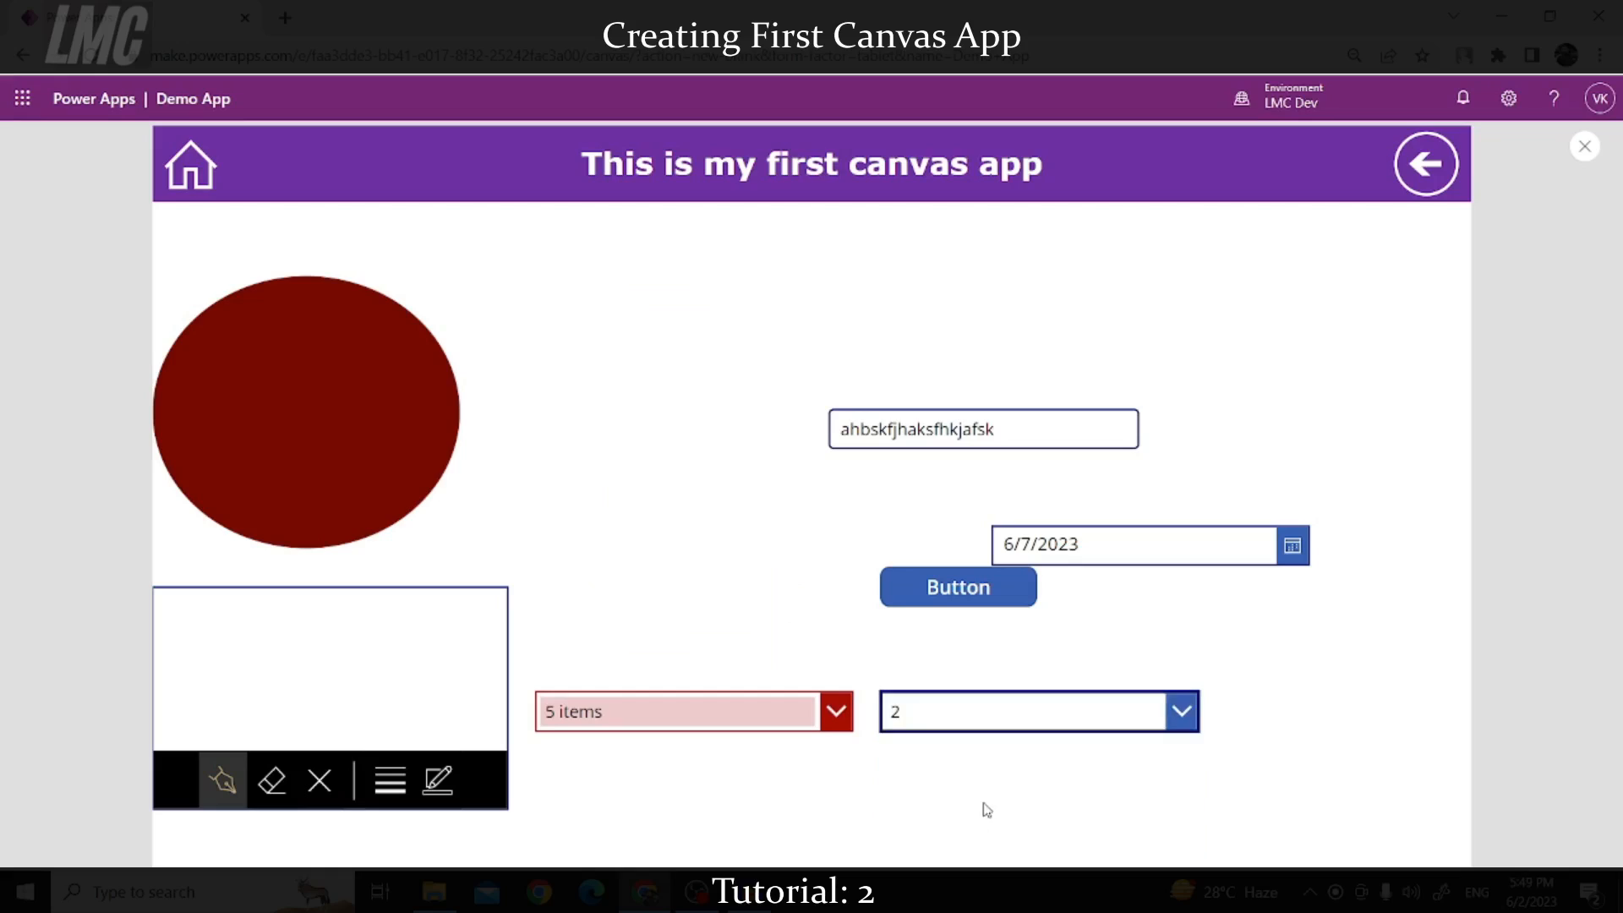
left_click(990, 714)
left_click(955, 835)
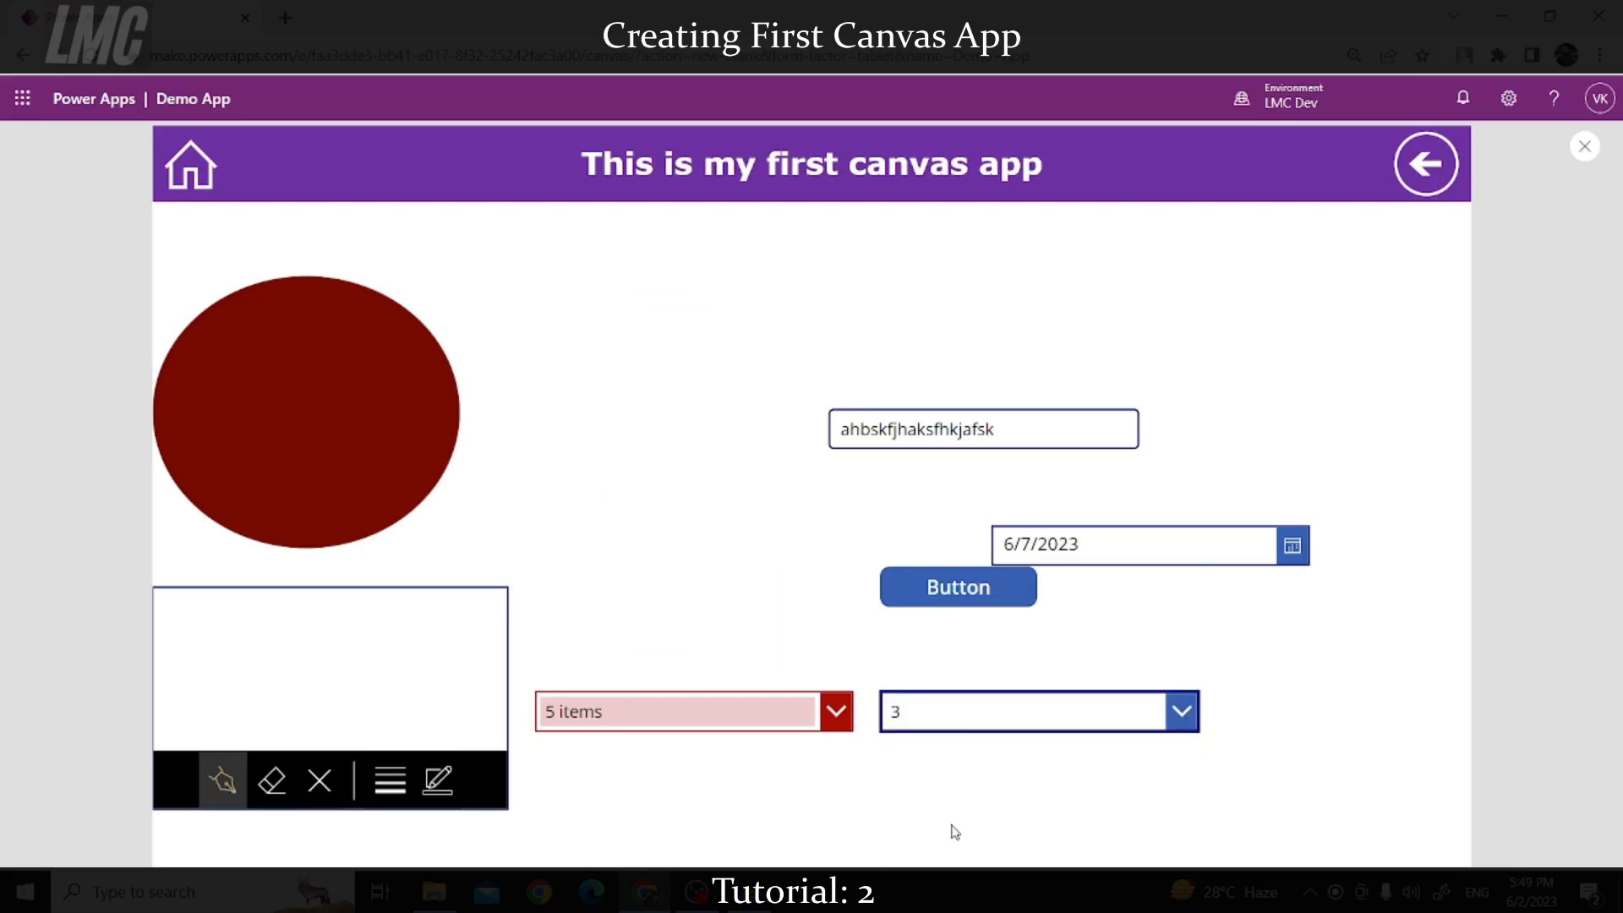
left_click(940, 709)
left_click(934, 755)
left_click(956, 714)
left_click(931, 791)
left_click(942, 714)
left_click(928, 764)
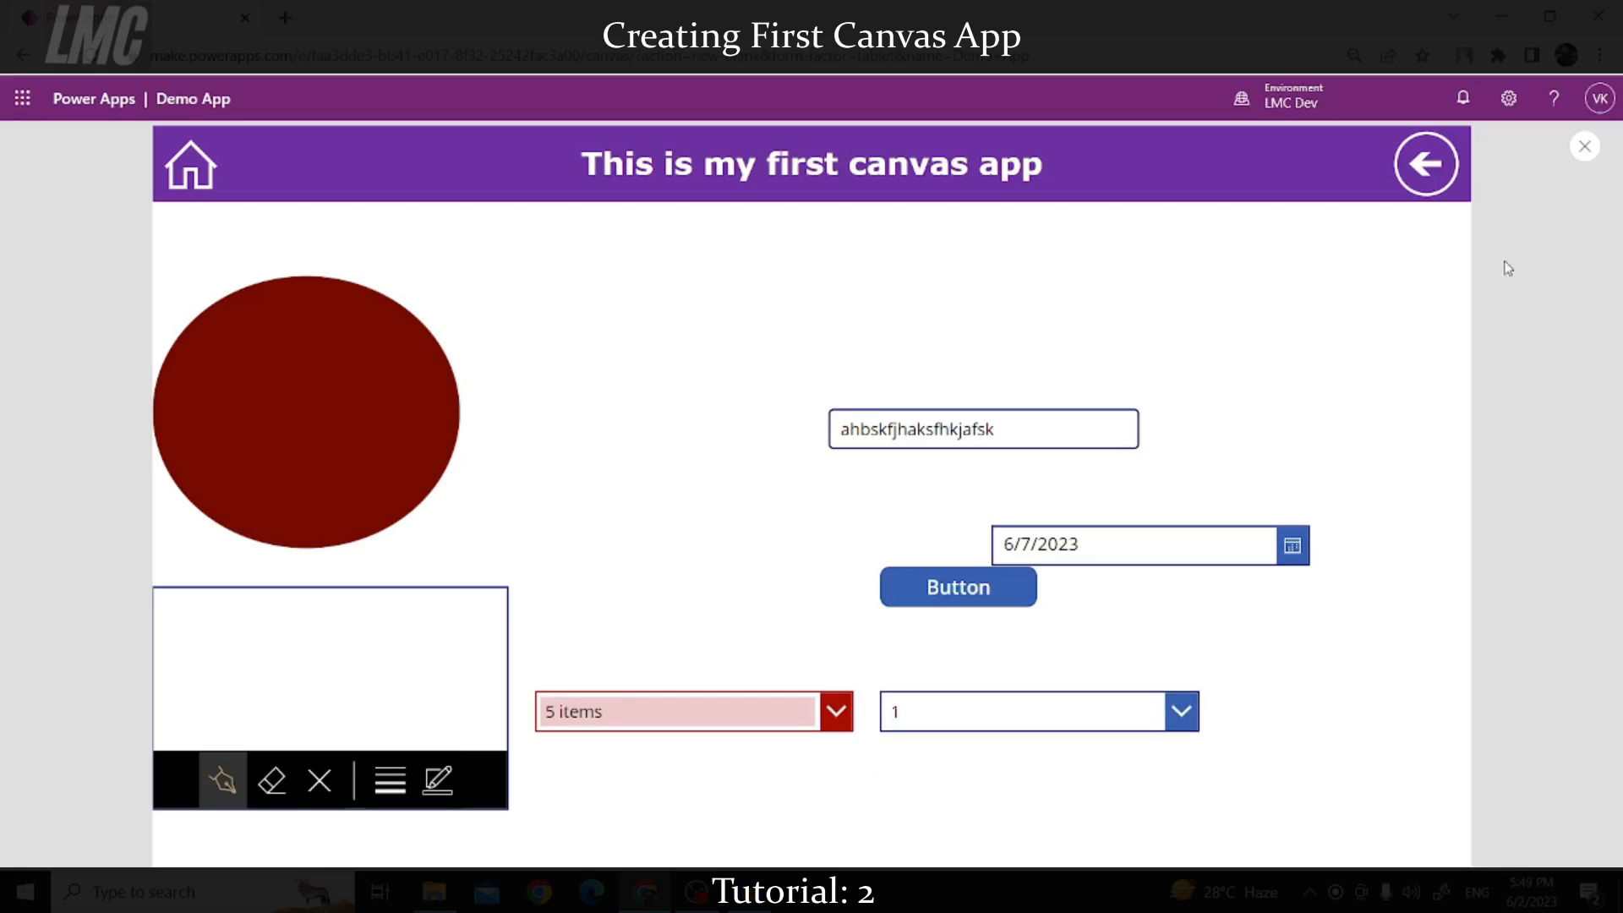
left_click(1579, 152)
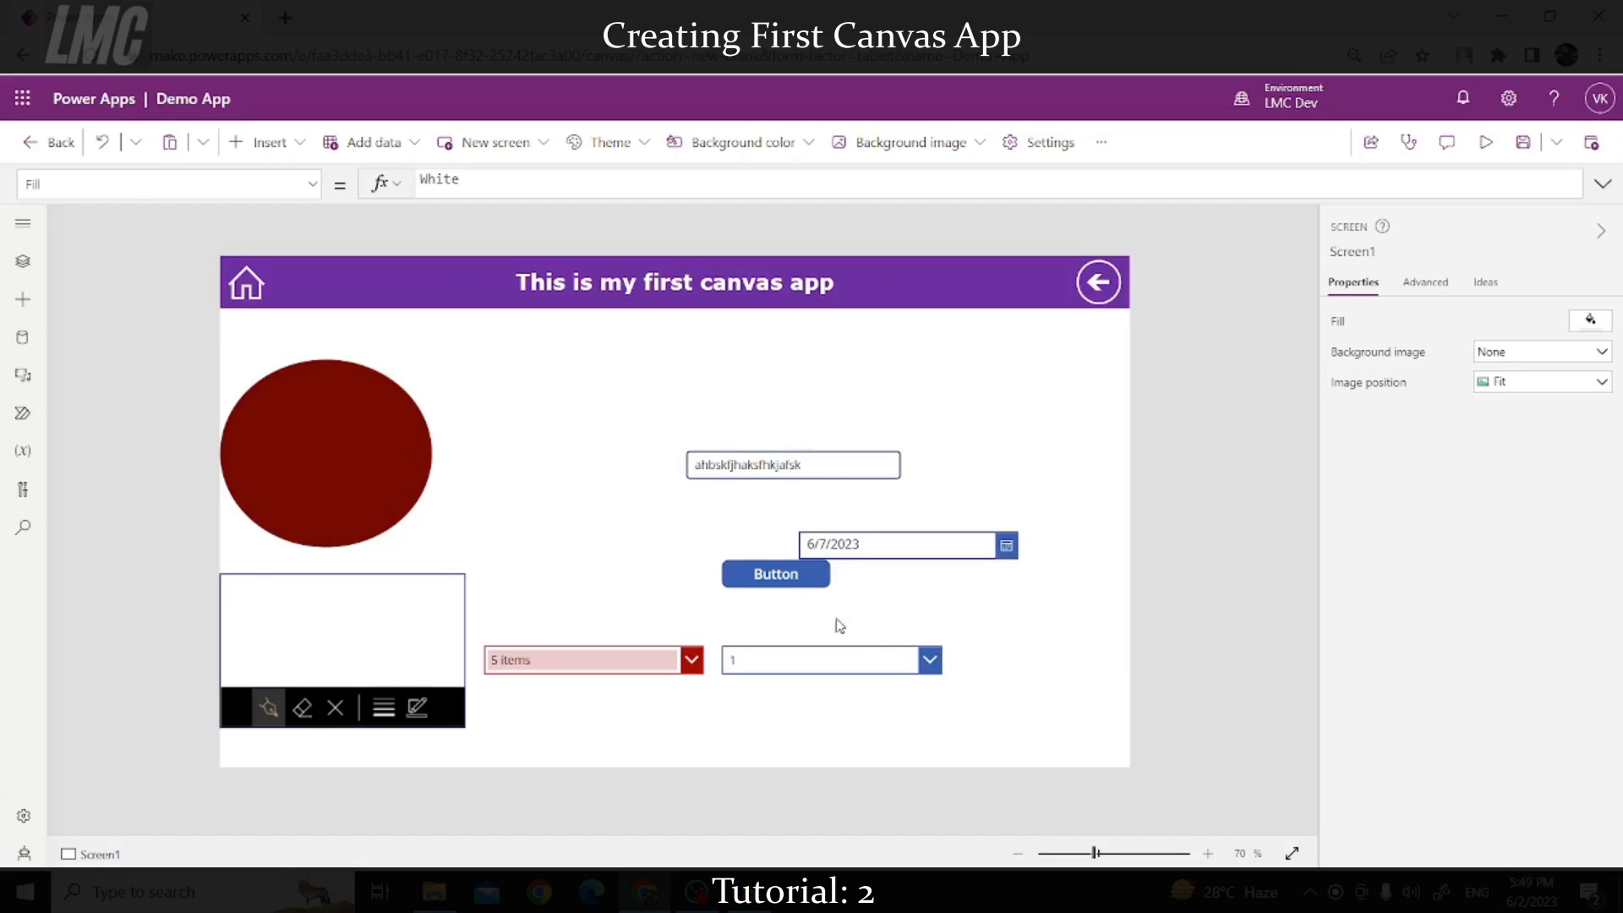
Step: Rearrange the button, date picker and text input into rows above the combo box and dropdown
left_click(790, 578)
left_click_drag(790, 577, 1028, 659)
left_click_drag(891, 543, 568, 614)
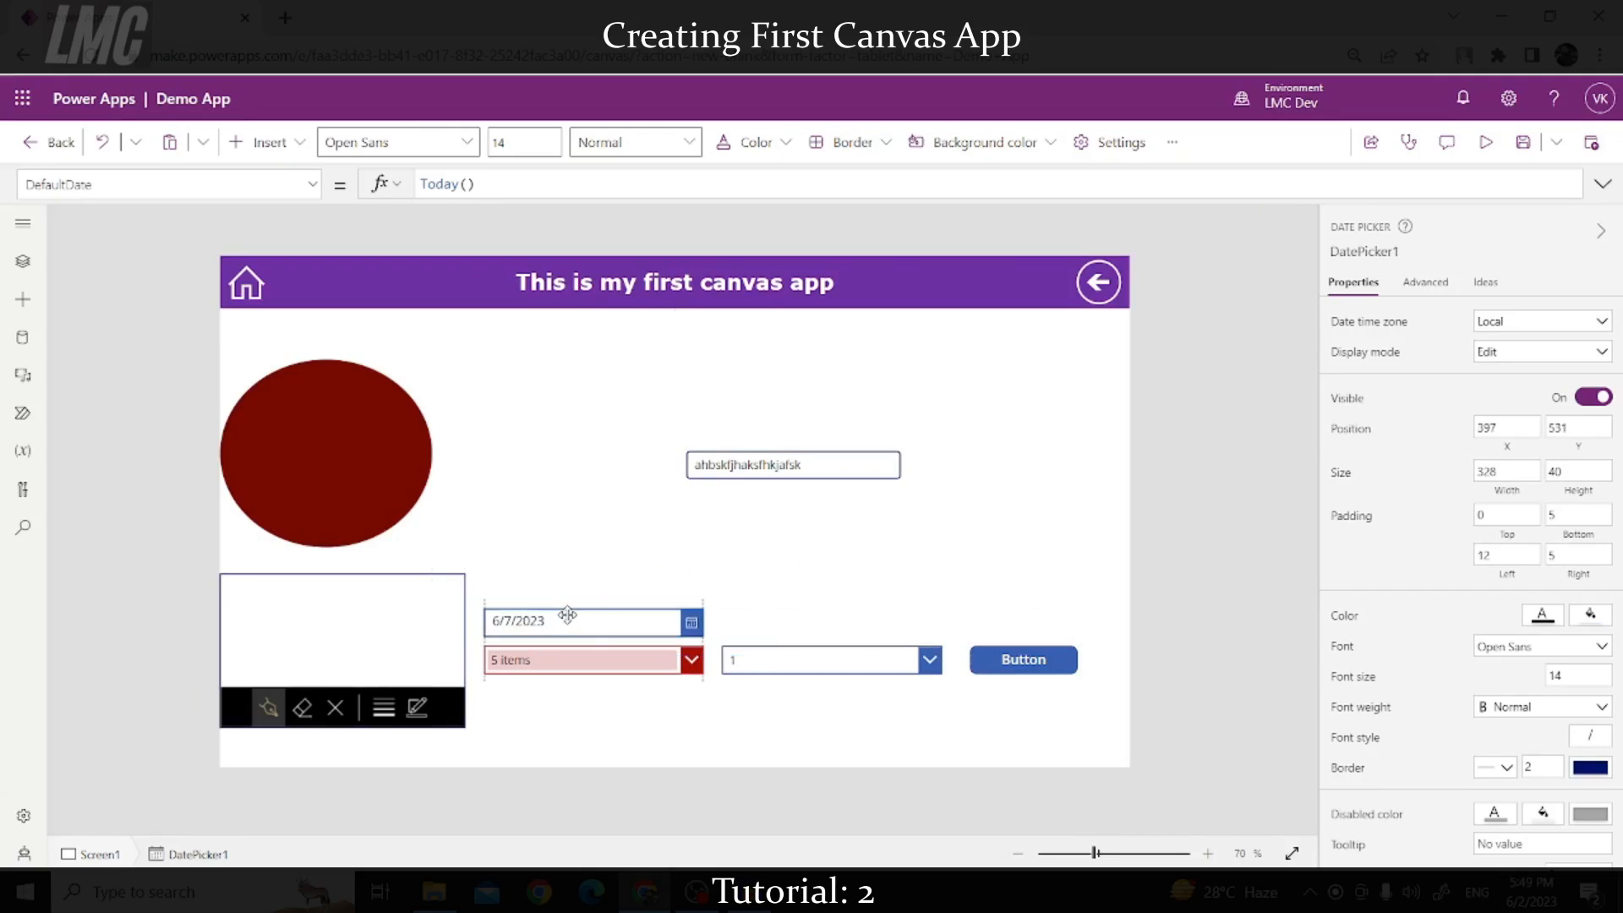
left_click(734, 446)
left_click_drag(736, 450, 773, 609)
Step: Add a wide slider above the control rows and test it in preview, ending at 99
left_click(271, 152)
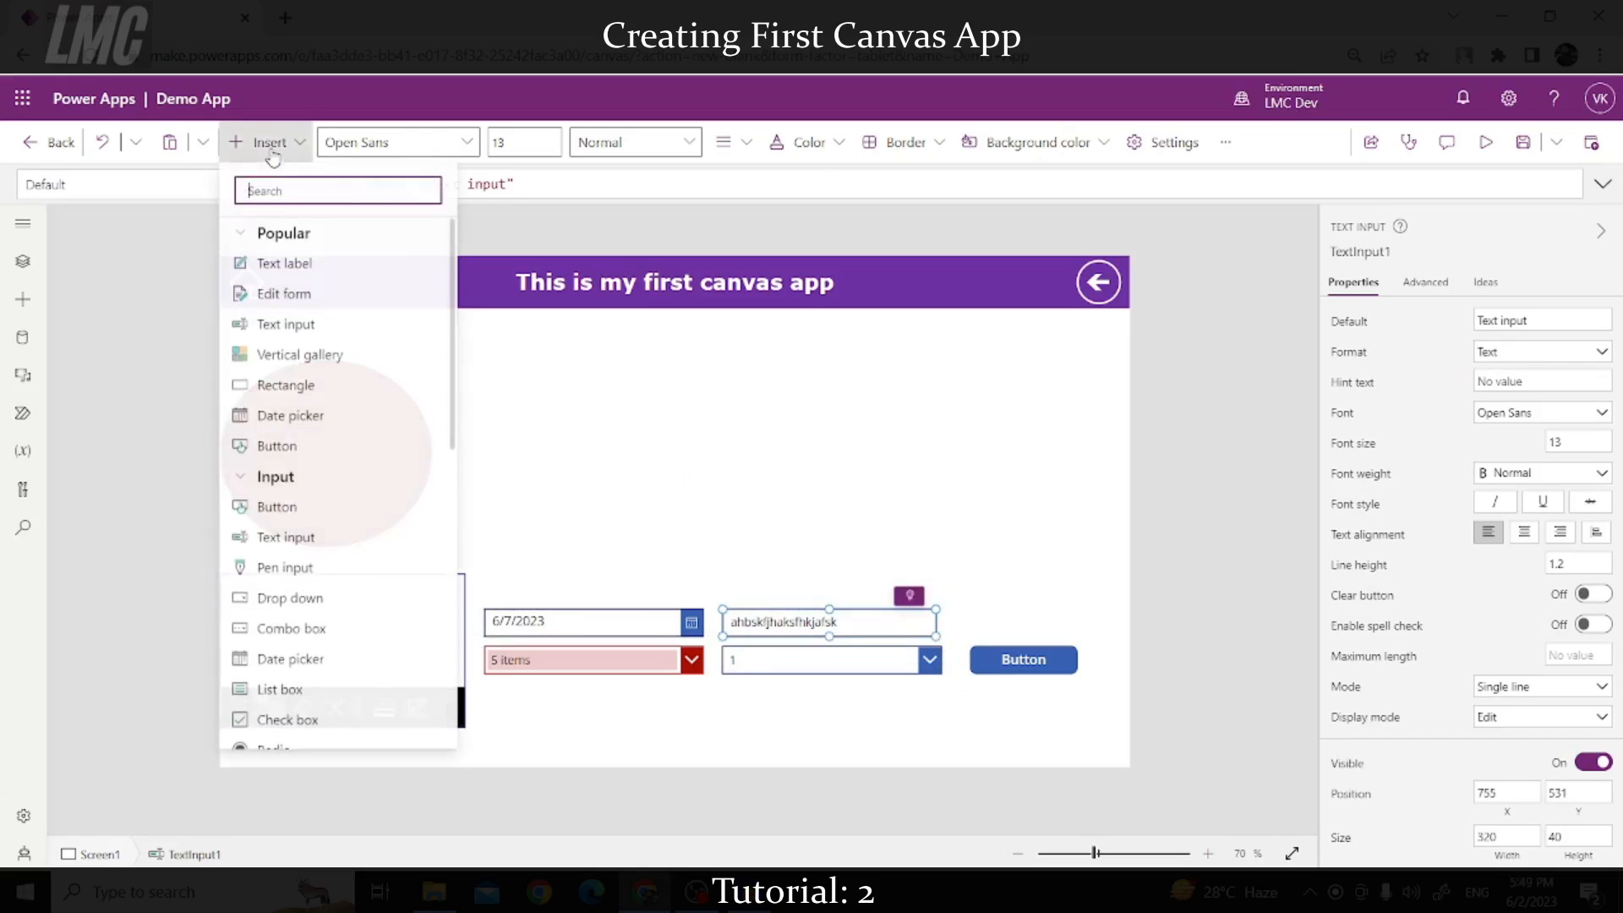
scroll(296, 507, "down", 3)
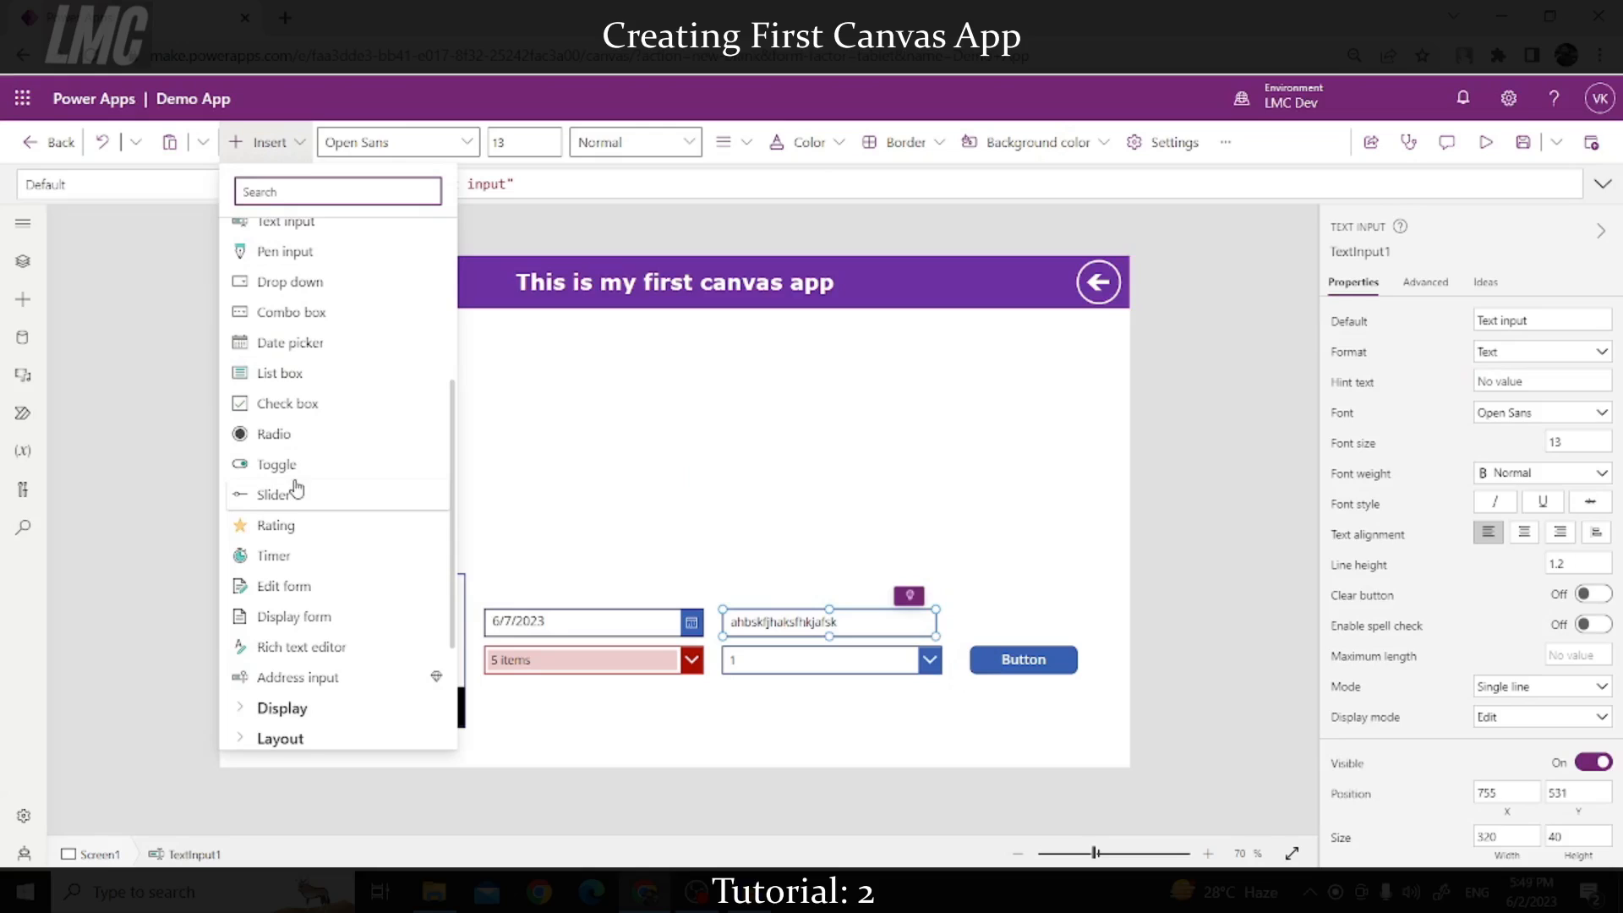
left_click(295, 492)
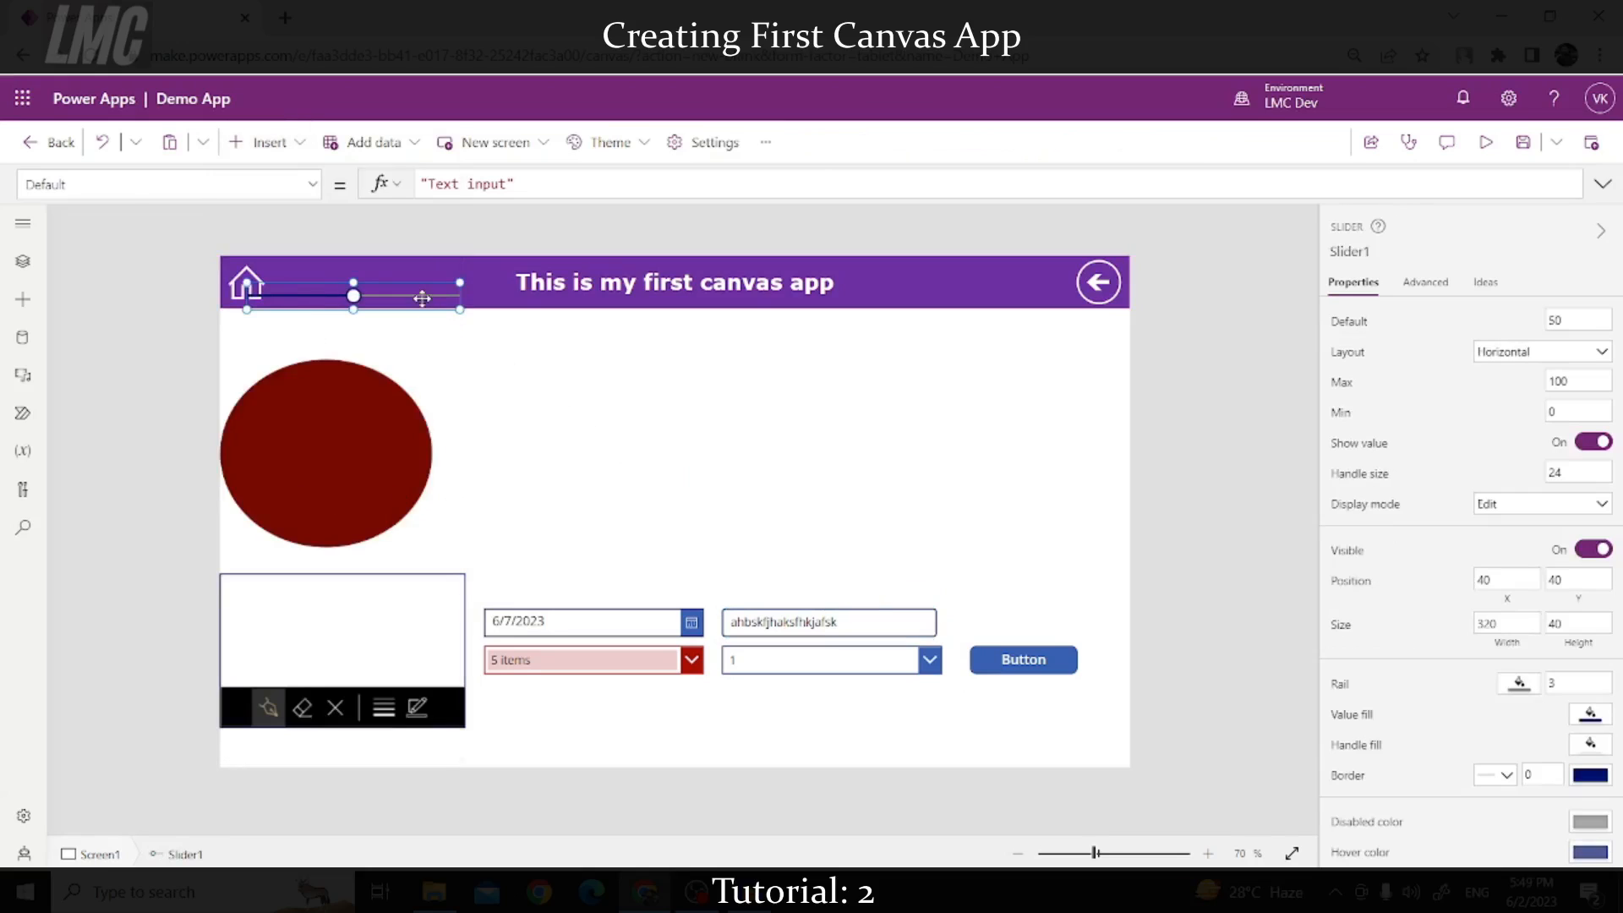
left_click_drag(405, 315, 1077, 590)
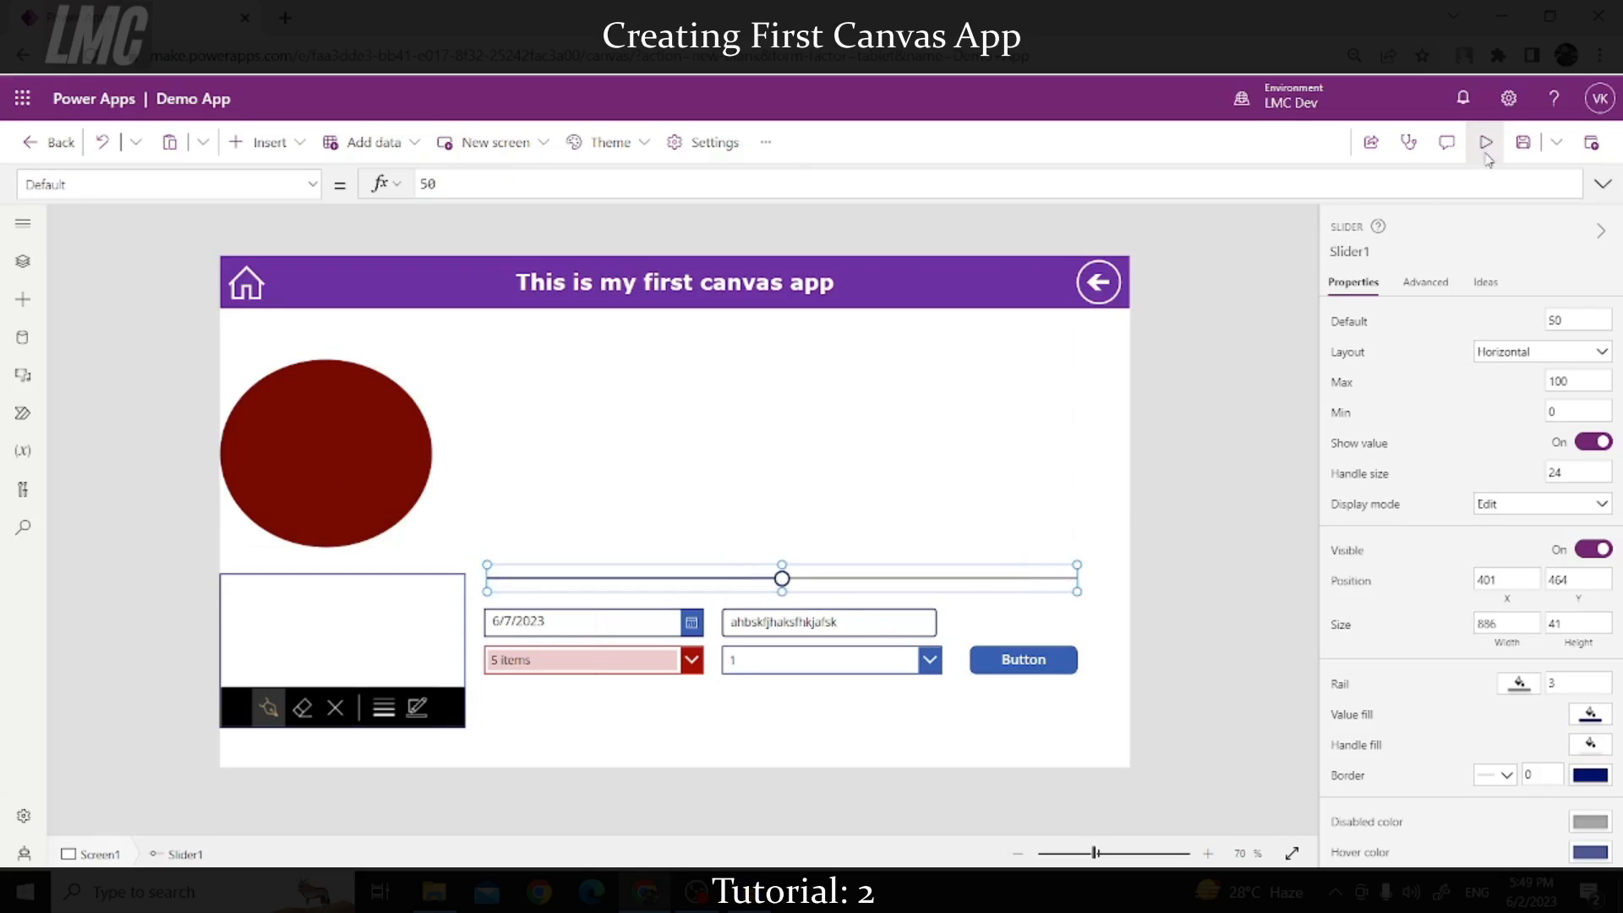
left_click(1485, 142)
left_click_drag(970, 594, 1250, 593)
left_click(1387, 593)
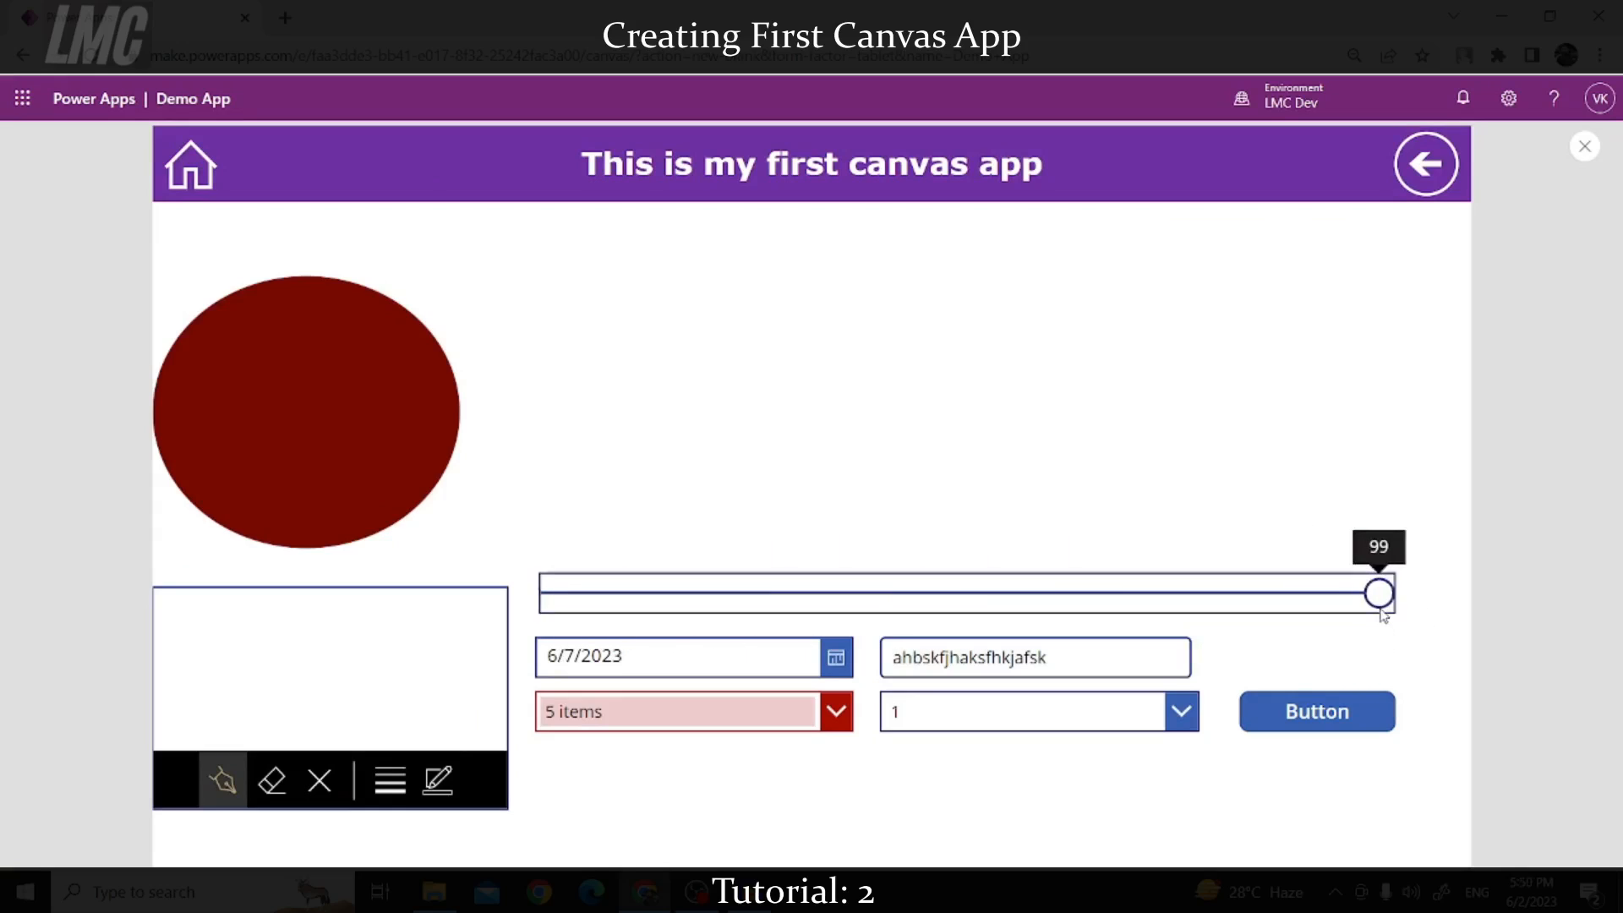
Step: Back in the editor, give the slider a maximum of 1000 and a default of 100
left_click(1585, 146)
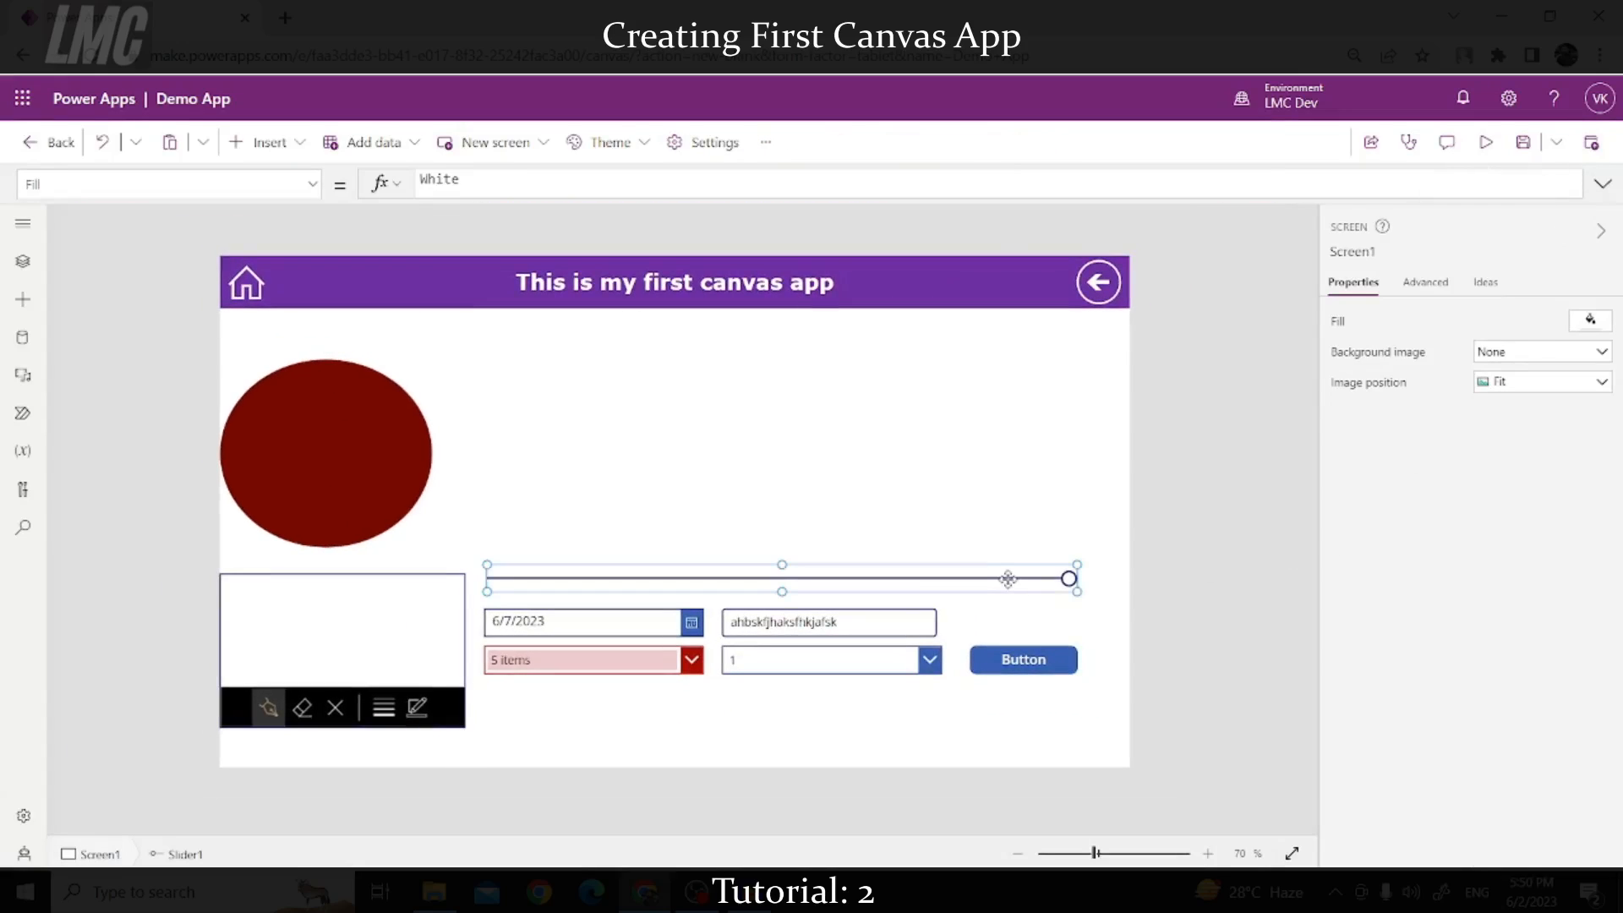
left_click(1582, 381)
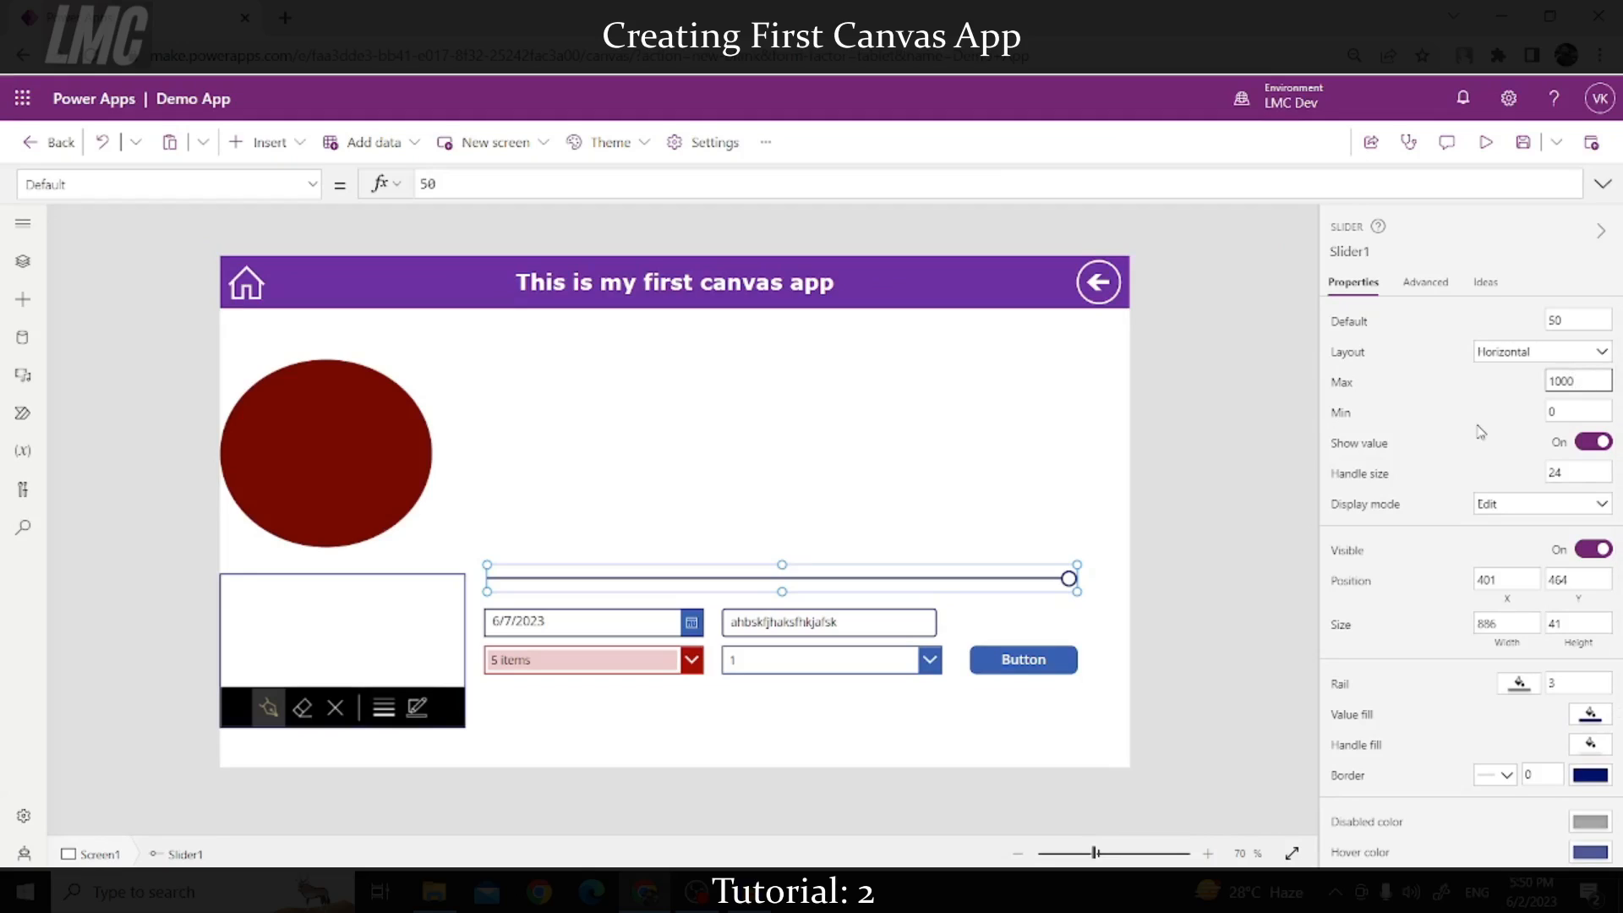
left_click_drag(1579, 323, 1518, 327)
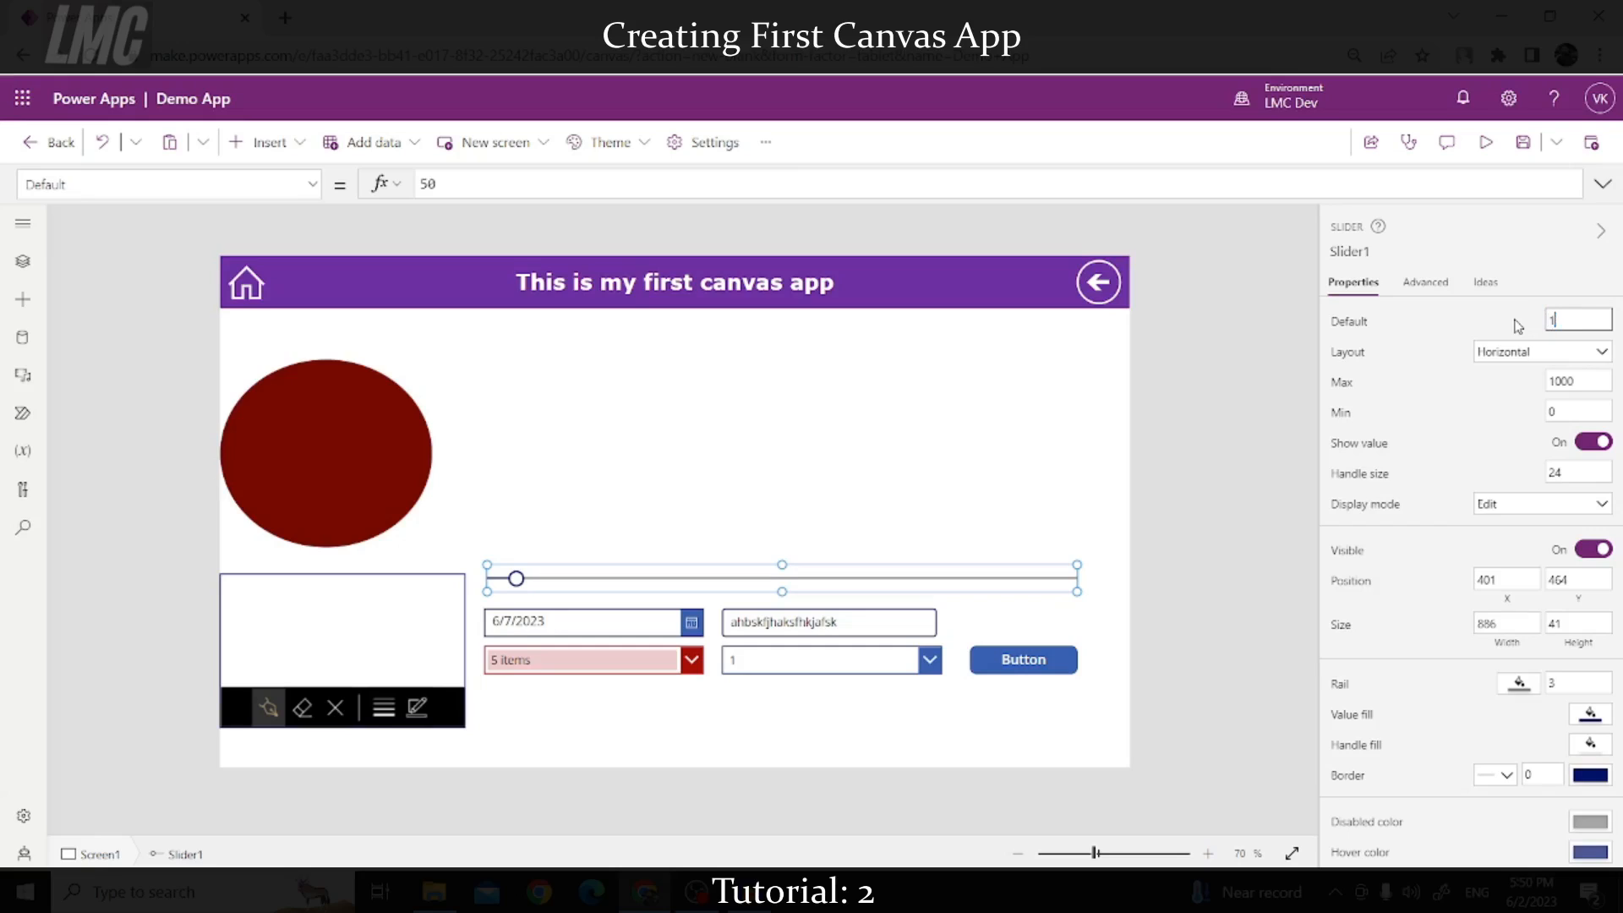
left_click(1517, 326)
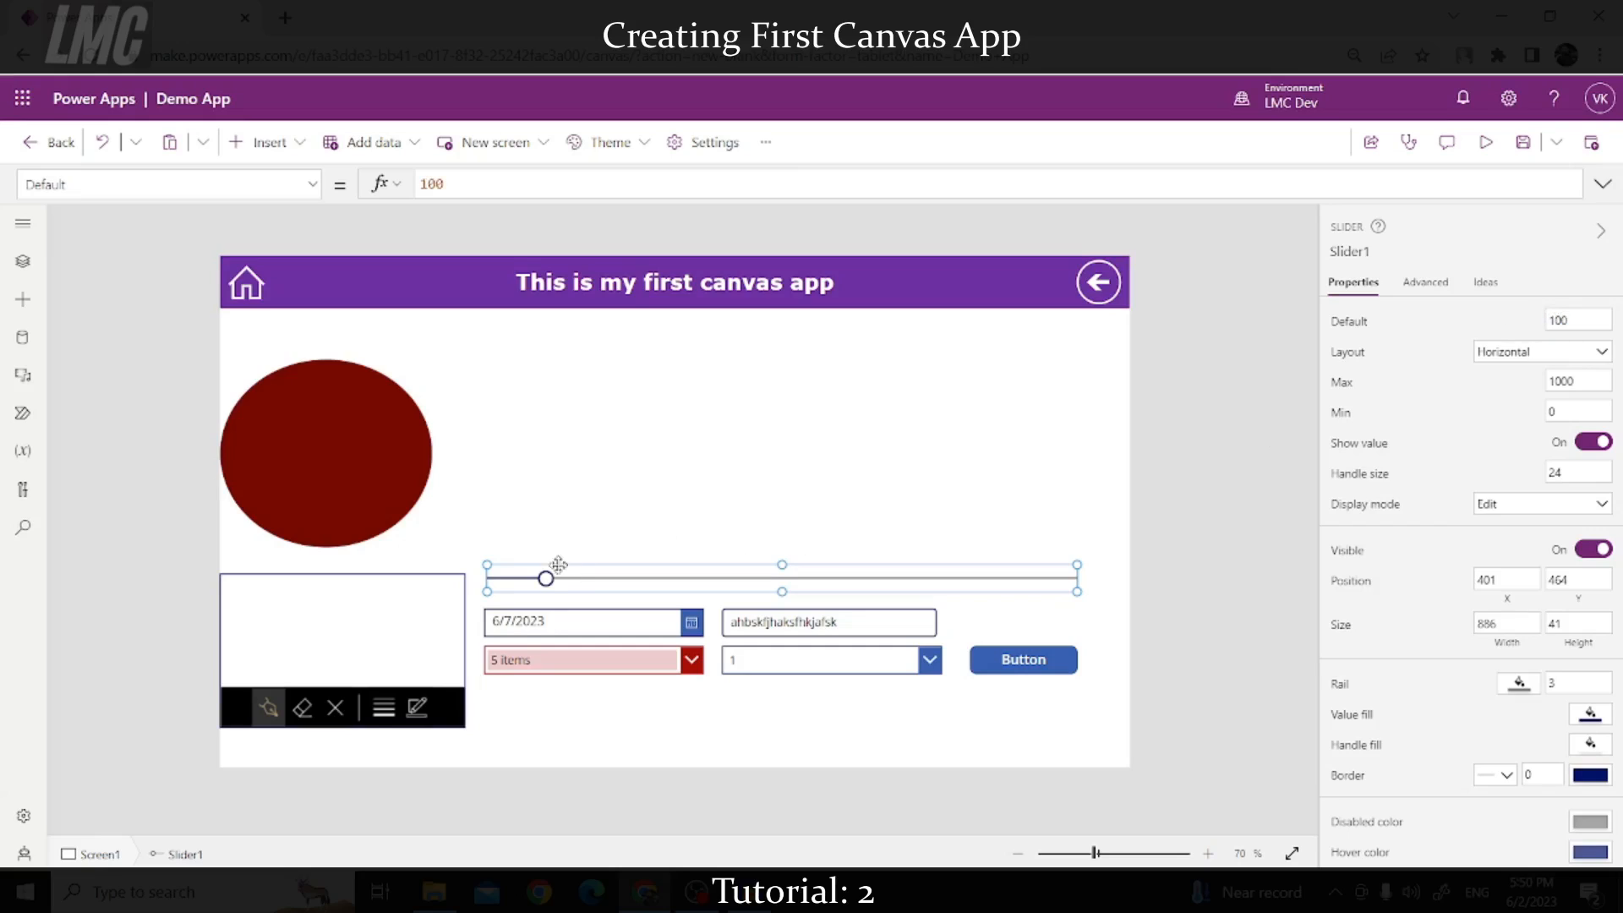
left_click(1255, 420)
left_click(850, 581)
left_click(1206, 487)
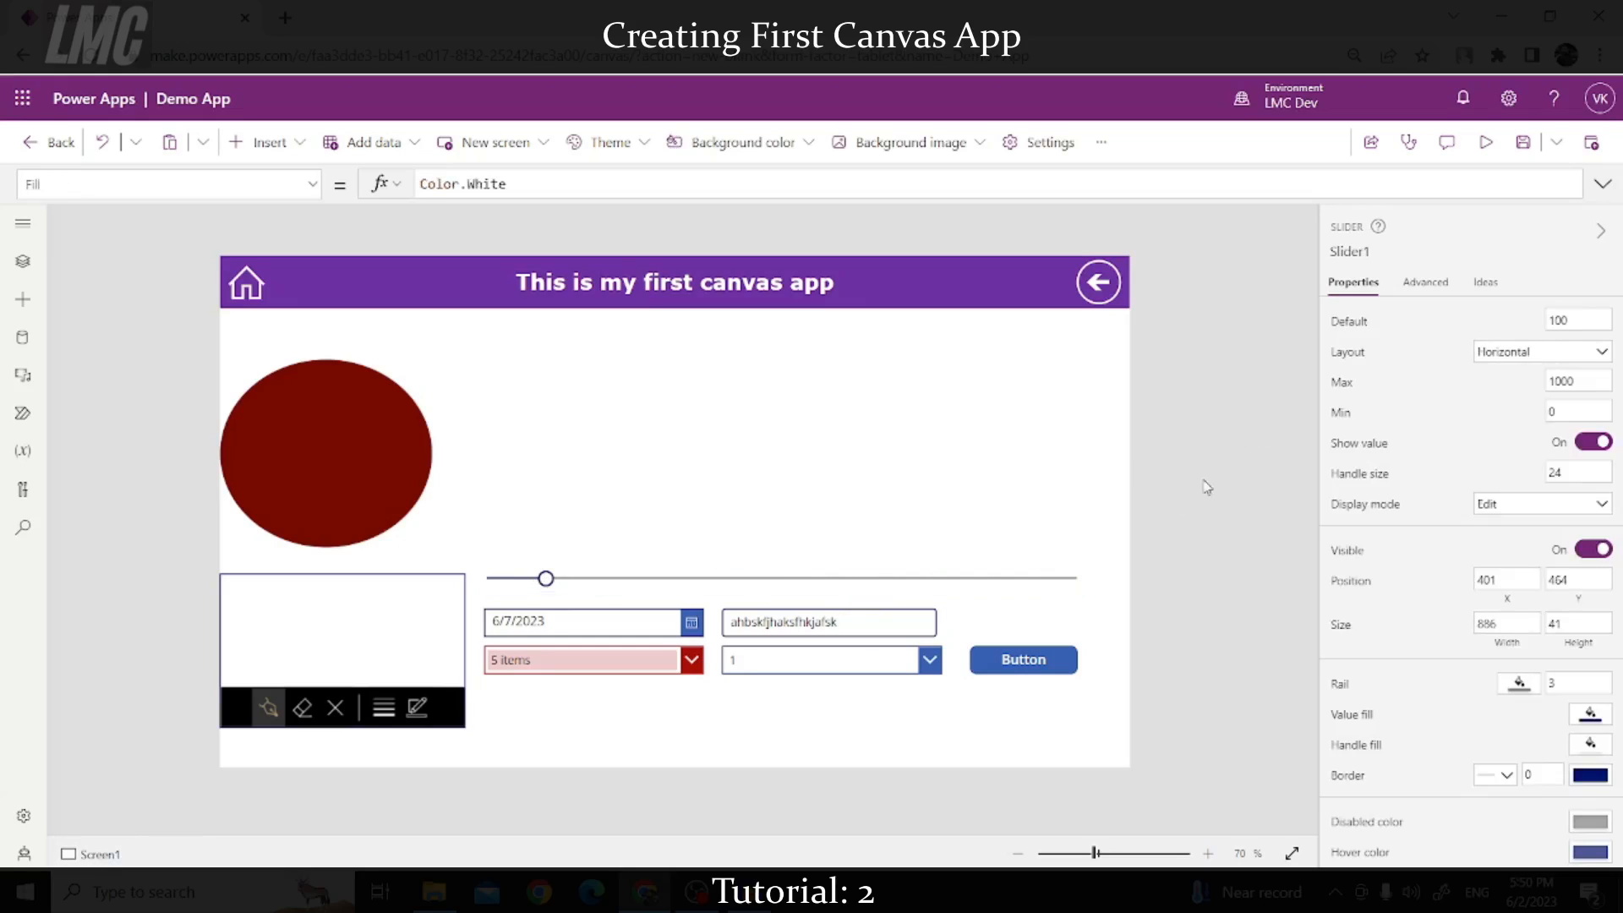
Step: Insert a radio group with options 1 and 2 just above the slider
left_click(295, 149)
scroll(373, 463, "down", 5)
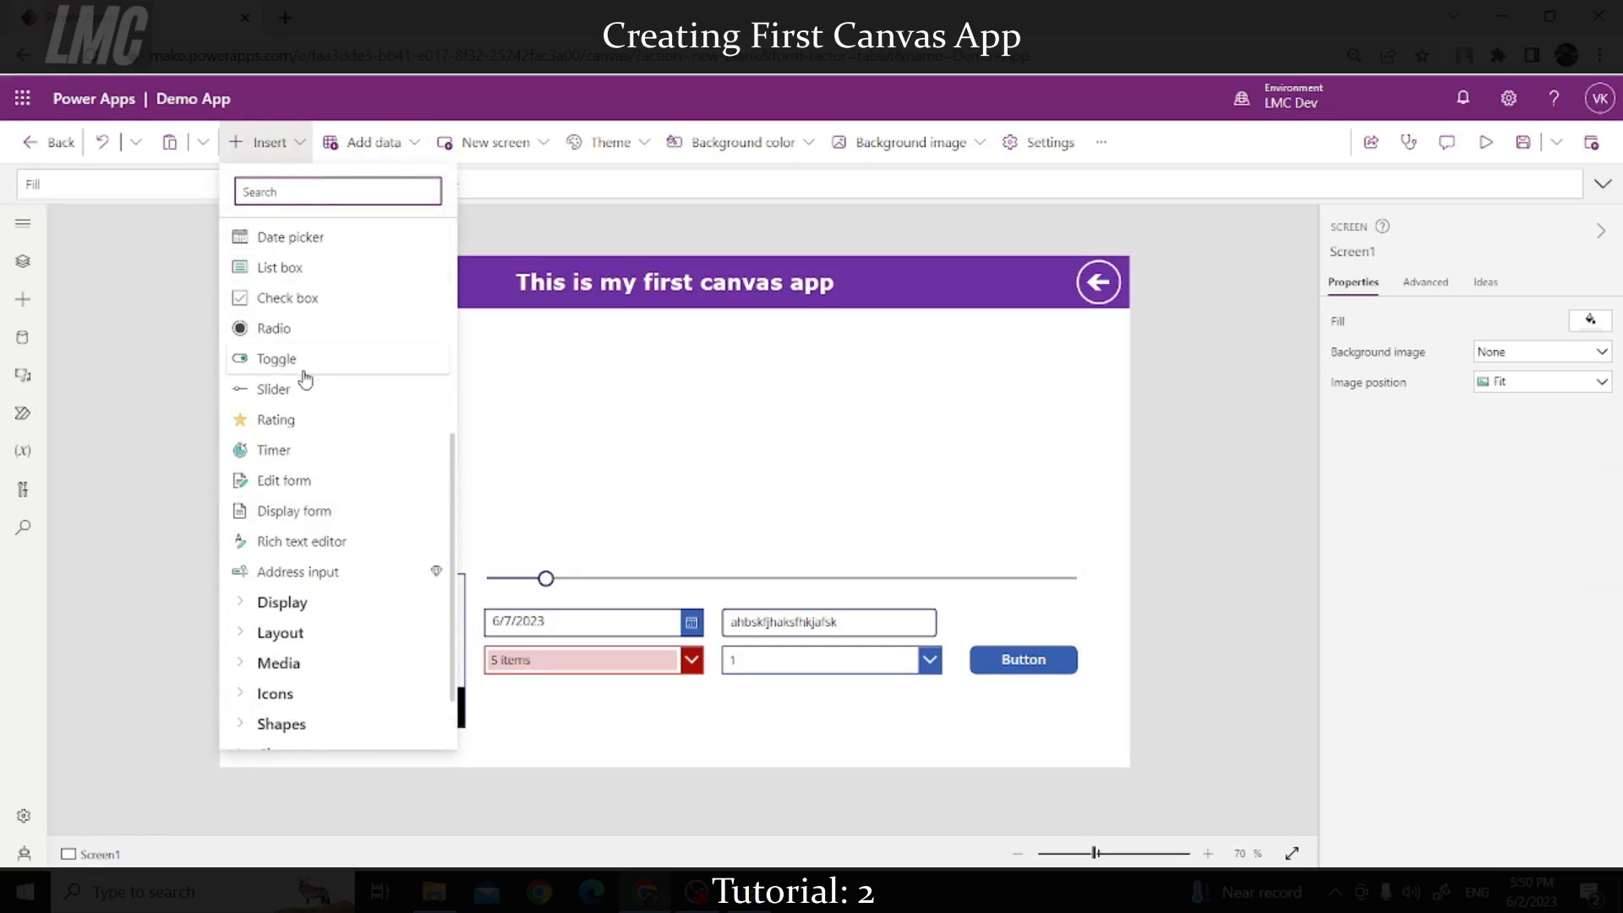
left_click(271, 340)
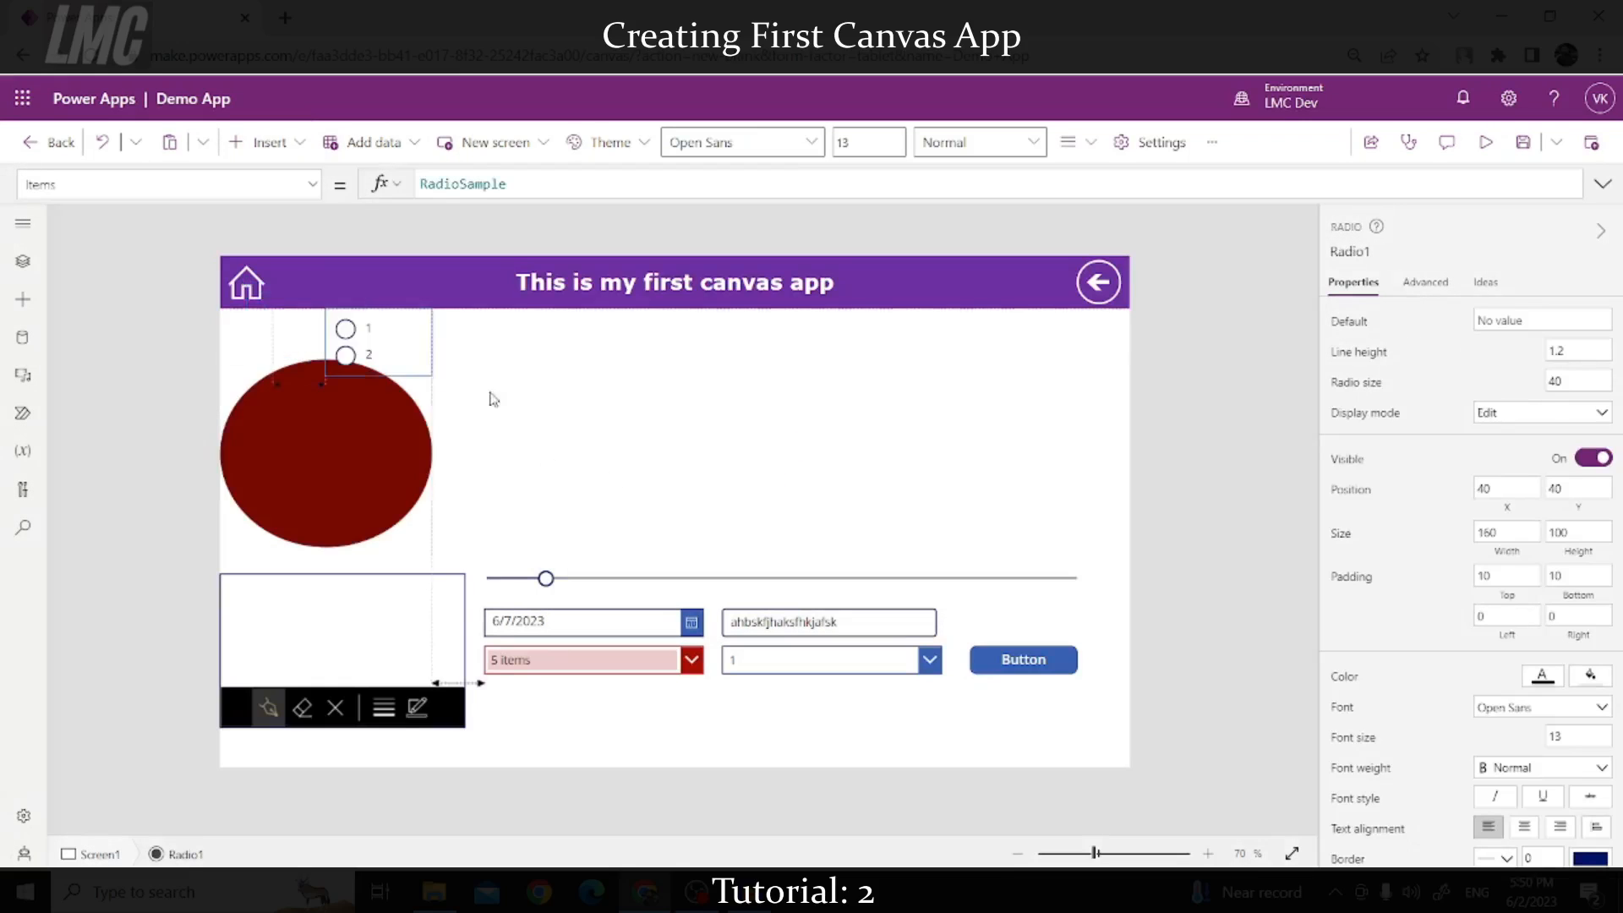
left_click_drag(370, 351, 531, 541)
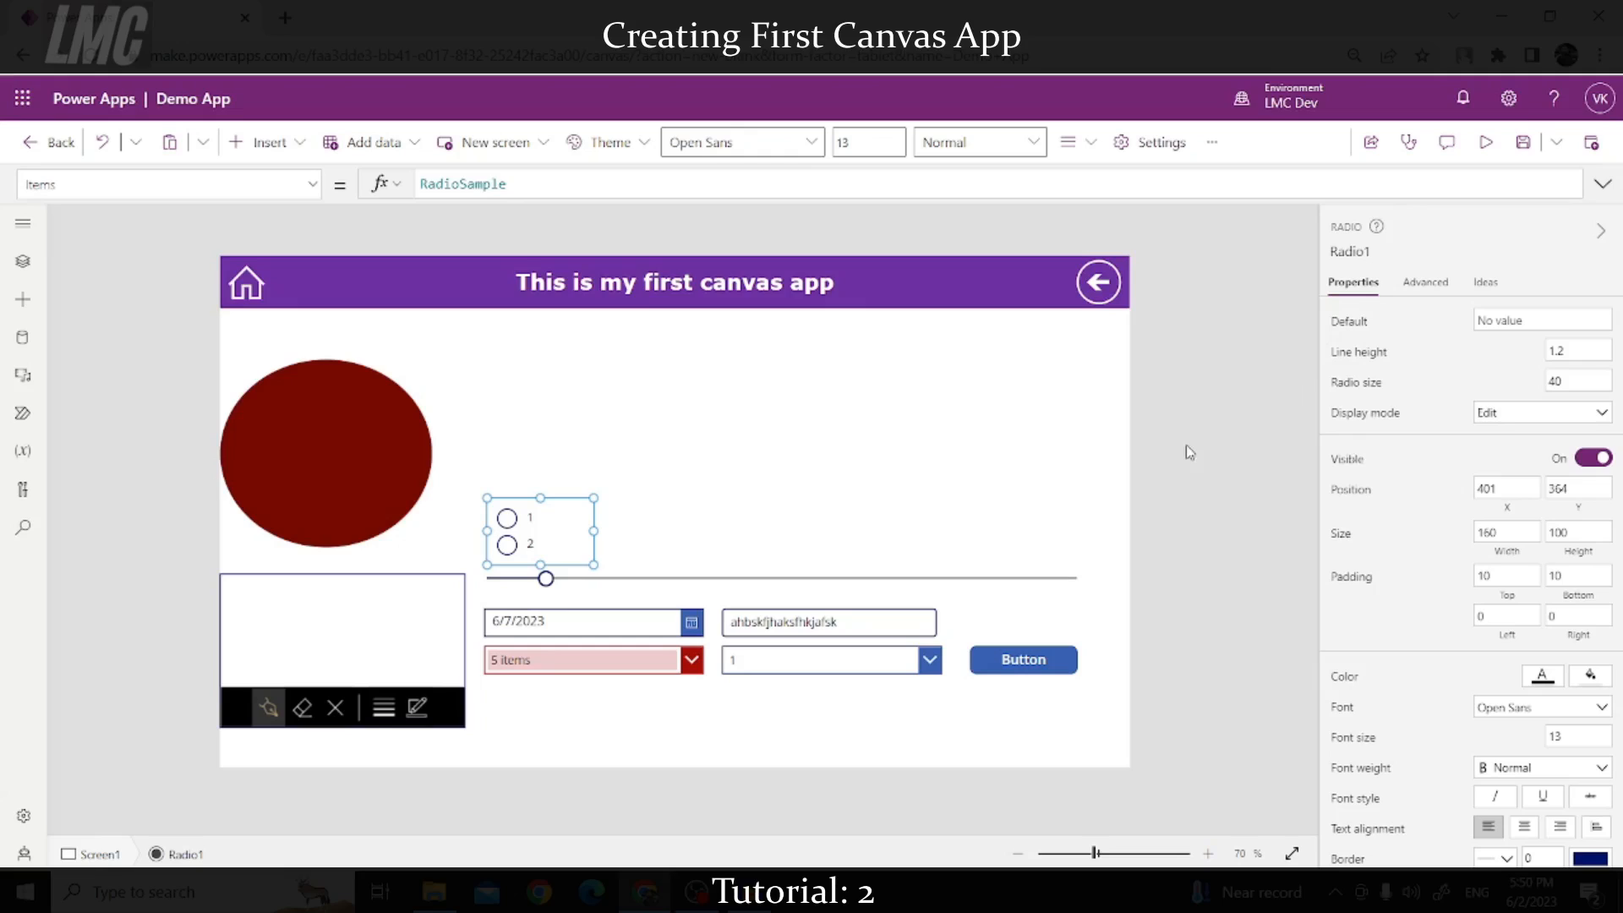
Step: Preview the app, choosing radio option 1 and then option 2
left_click(1486, 142)
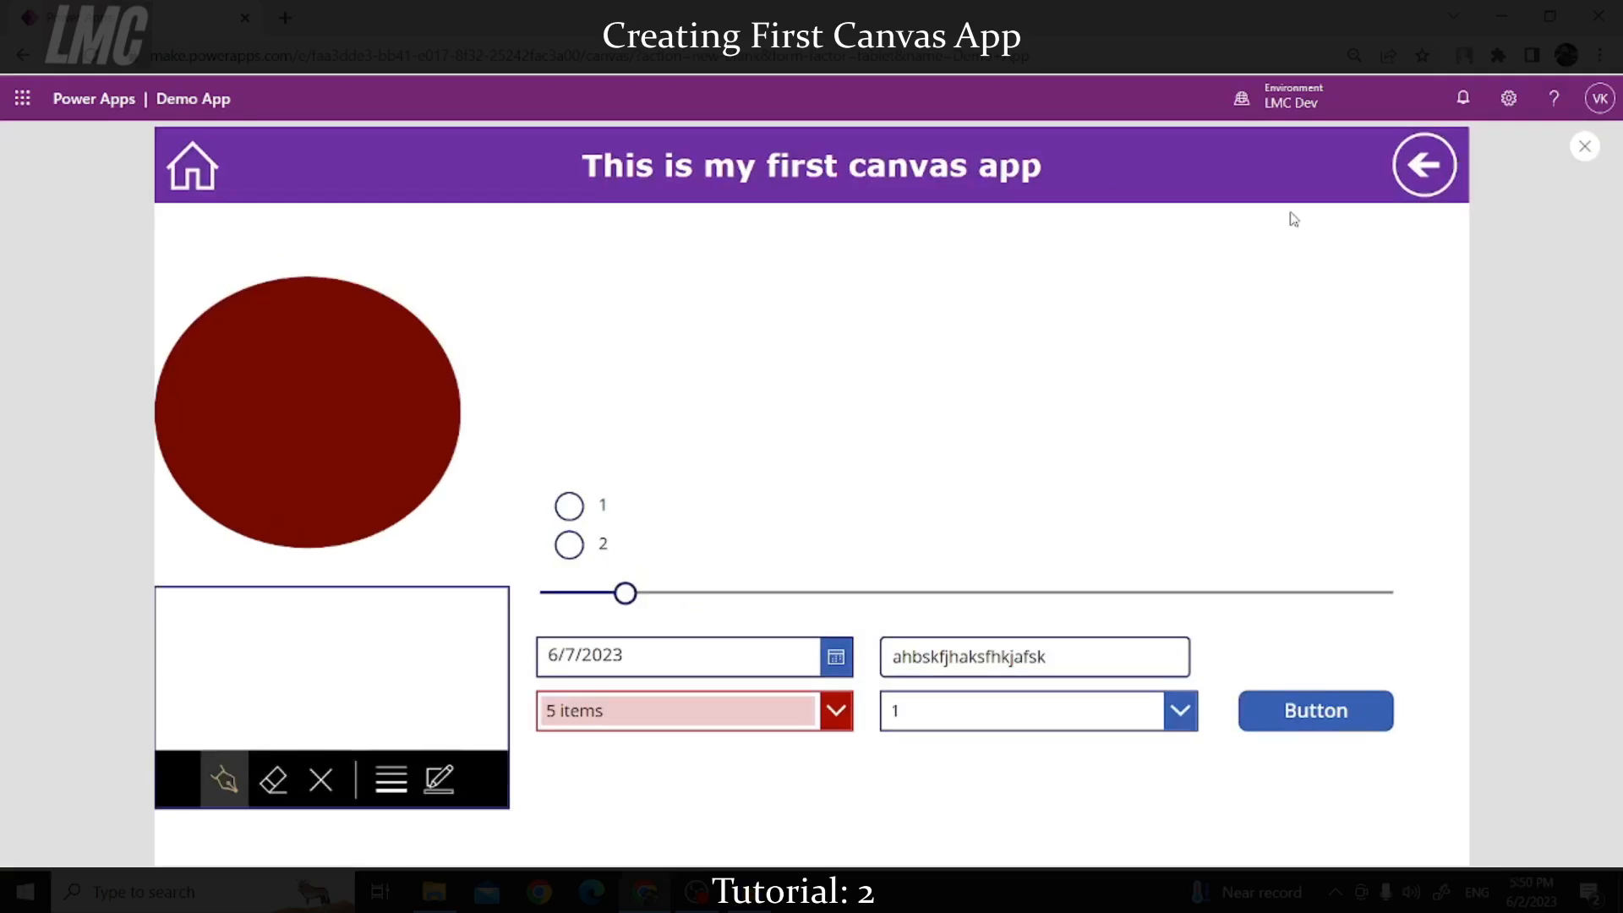
left_click(568, 511)
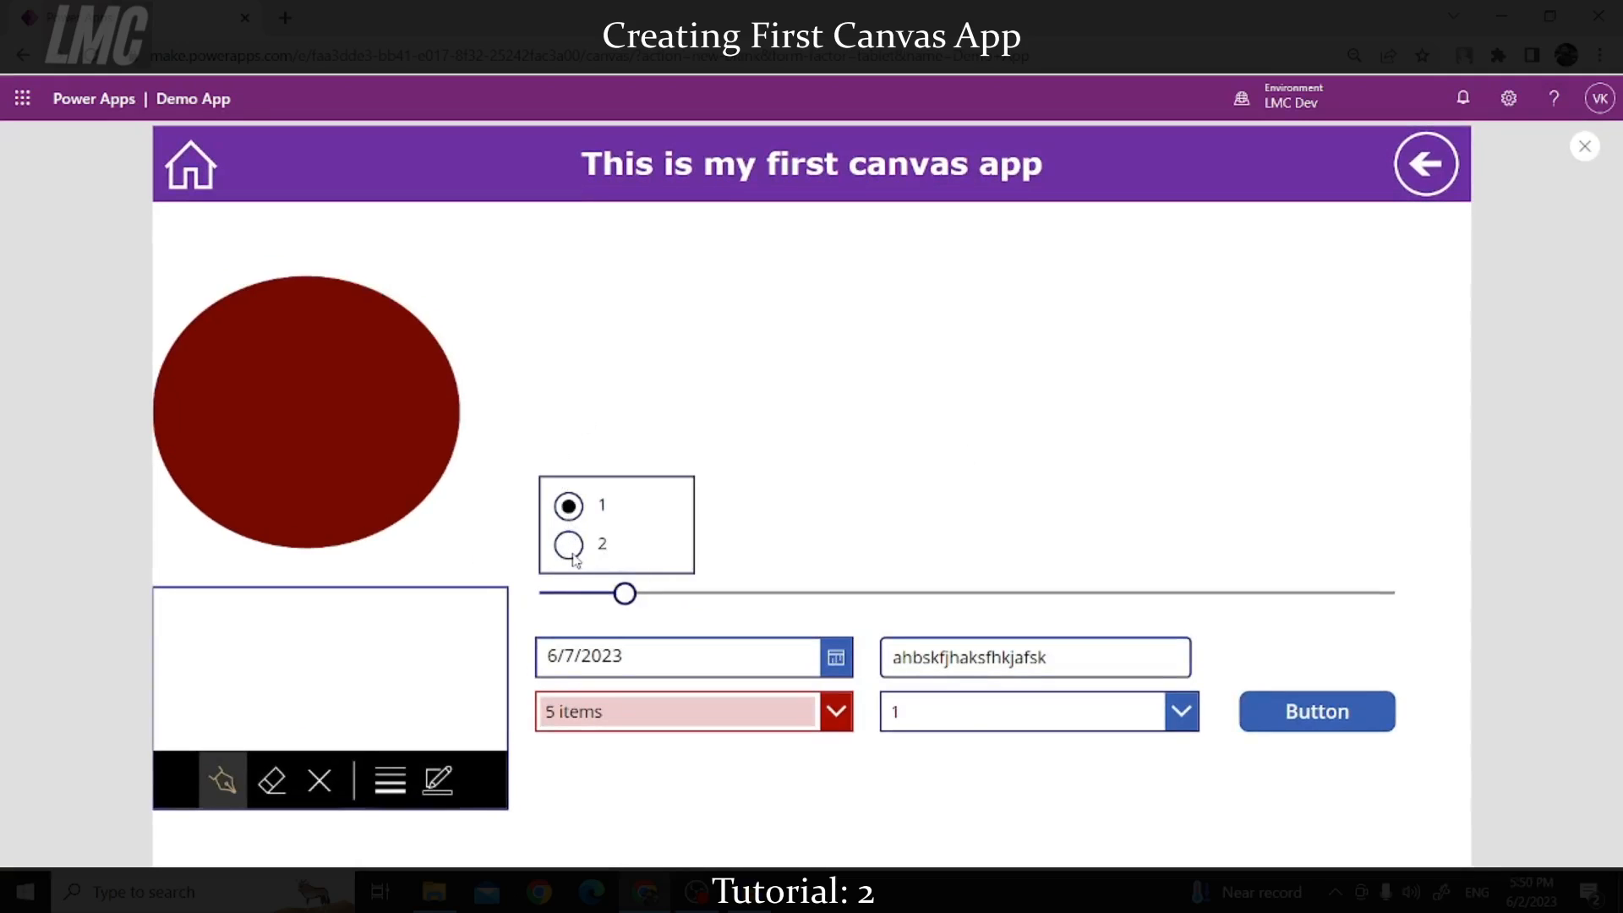
left_click(571, 551)
left_click(1585, 134)
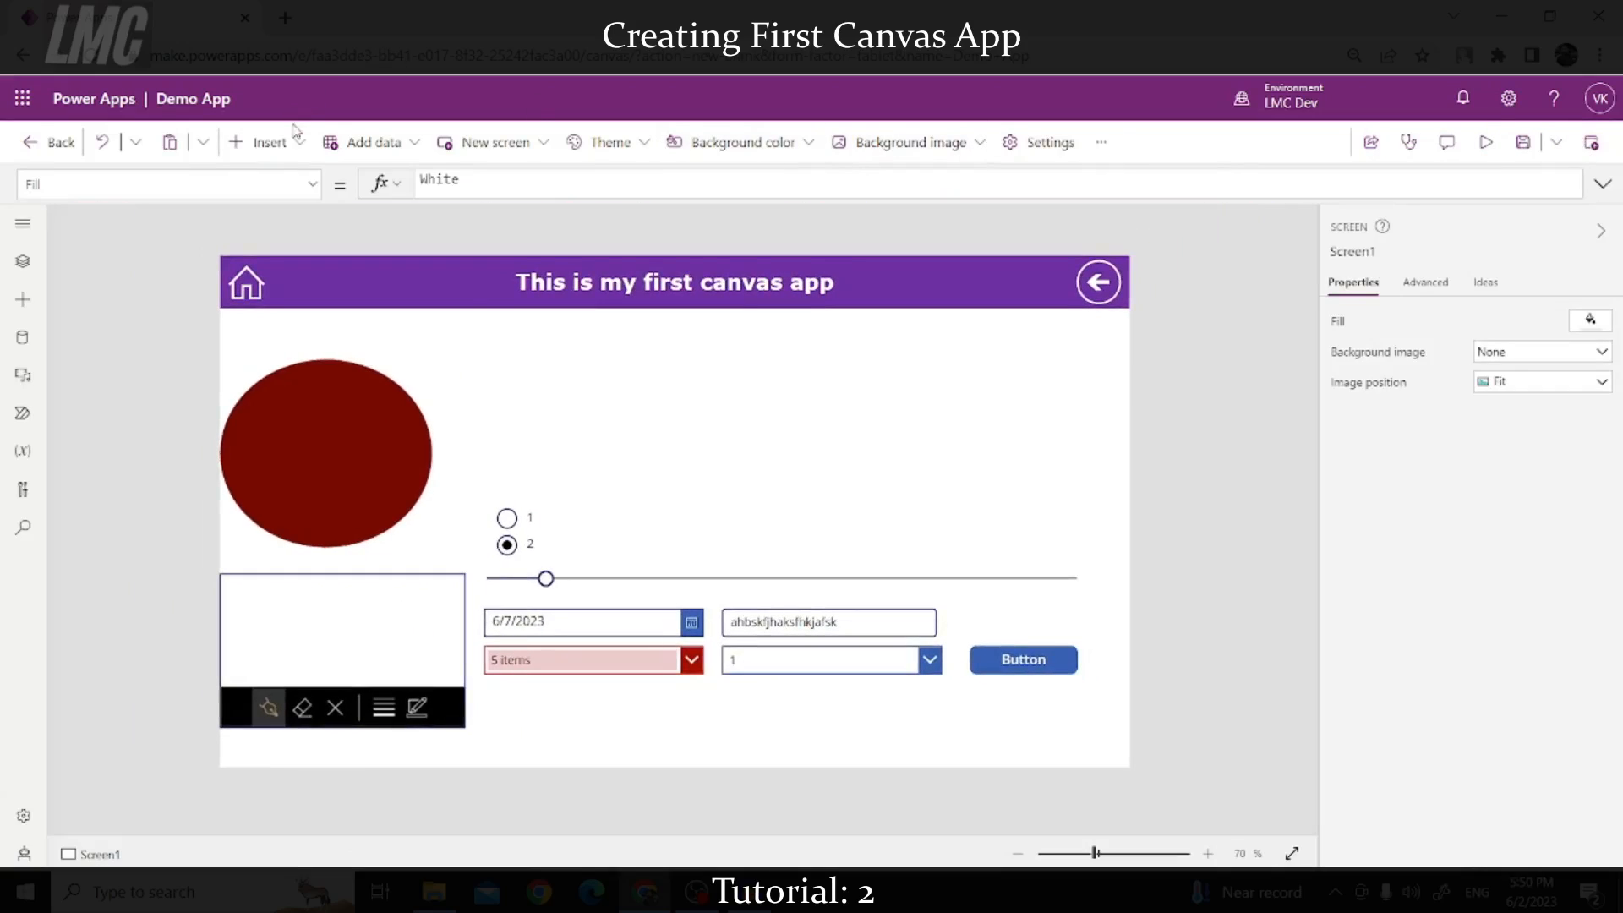
Step: Add an Option checkbox beside the radio buttons
left_click(284, 144)
scroll(338, 524, "down", 5)
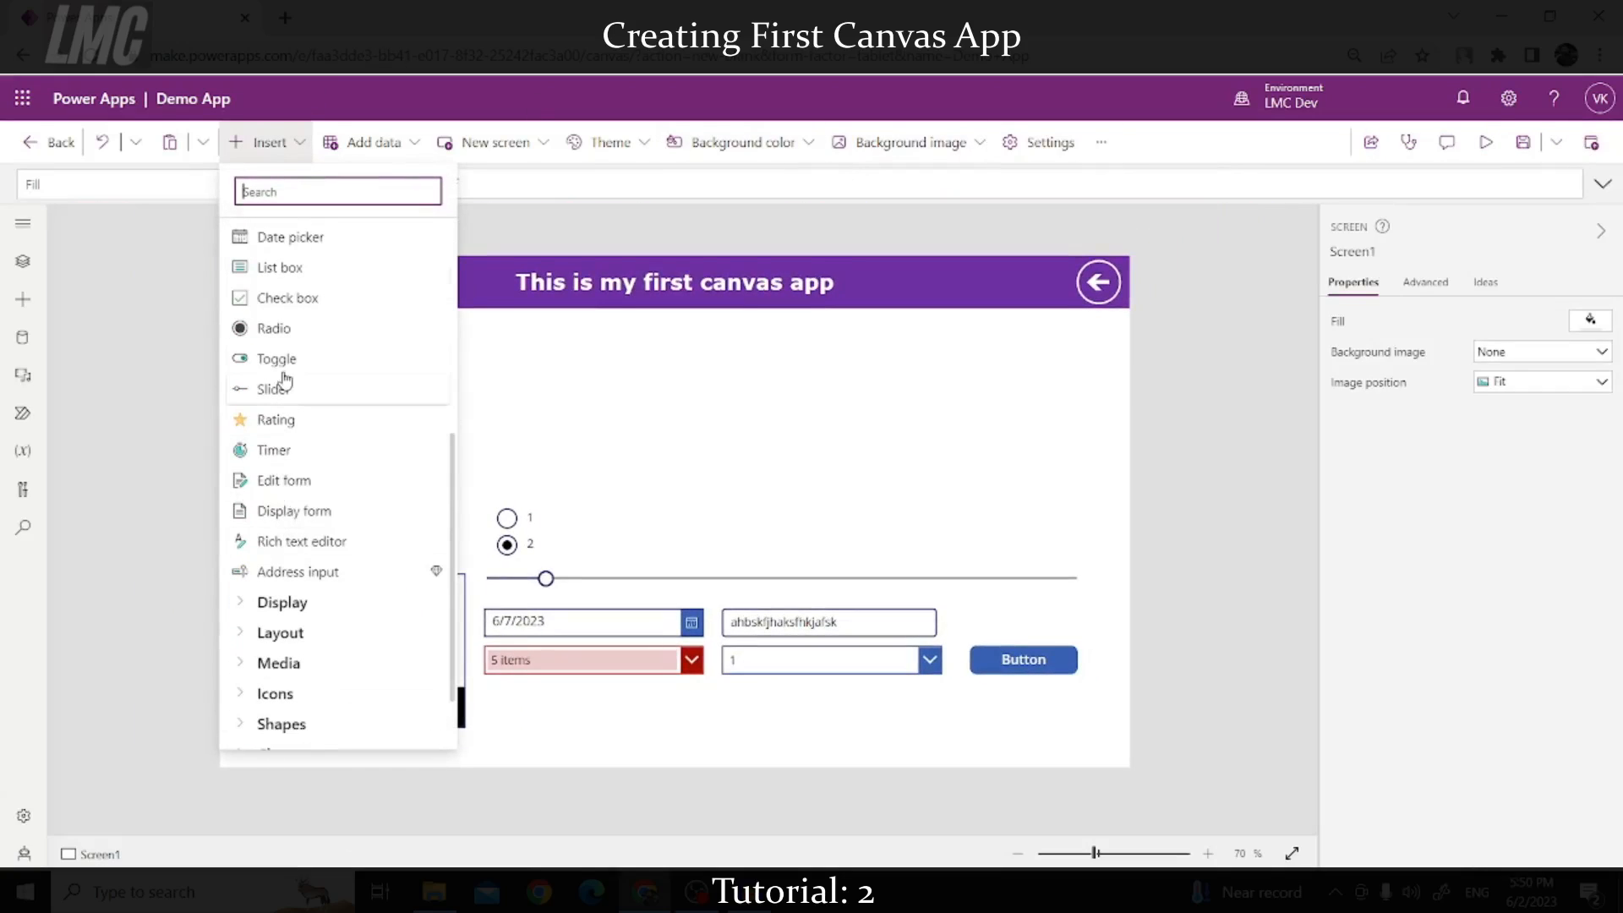
left_click(296, 300)
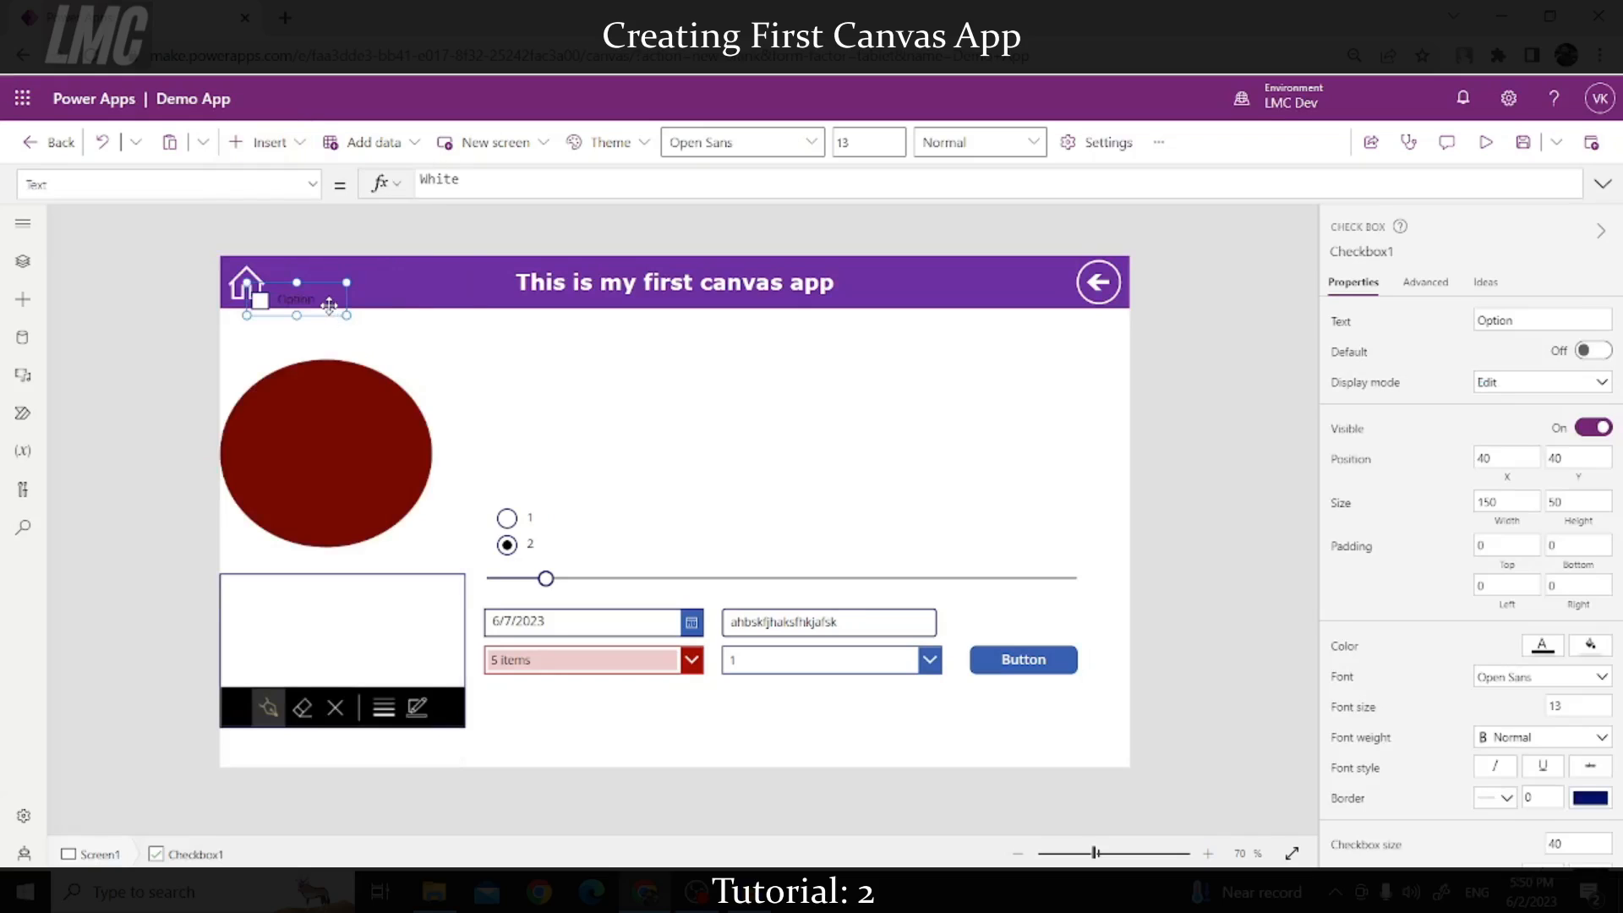
left_click_drag(326, 300, 648, 551)
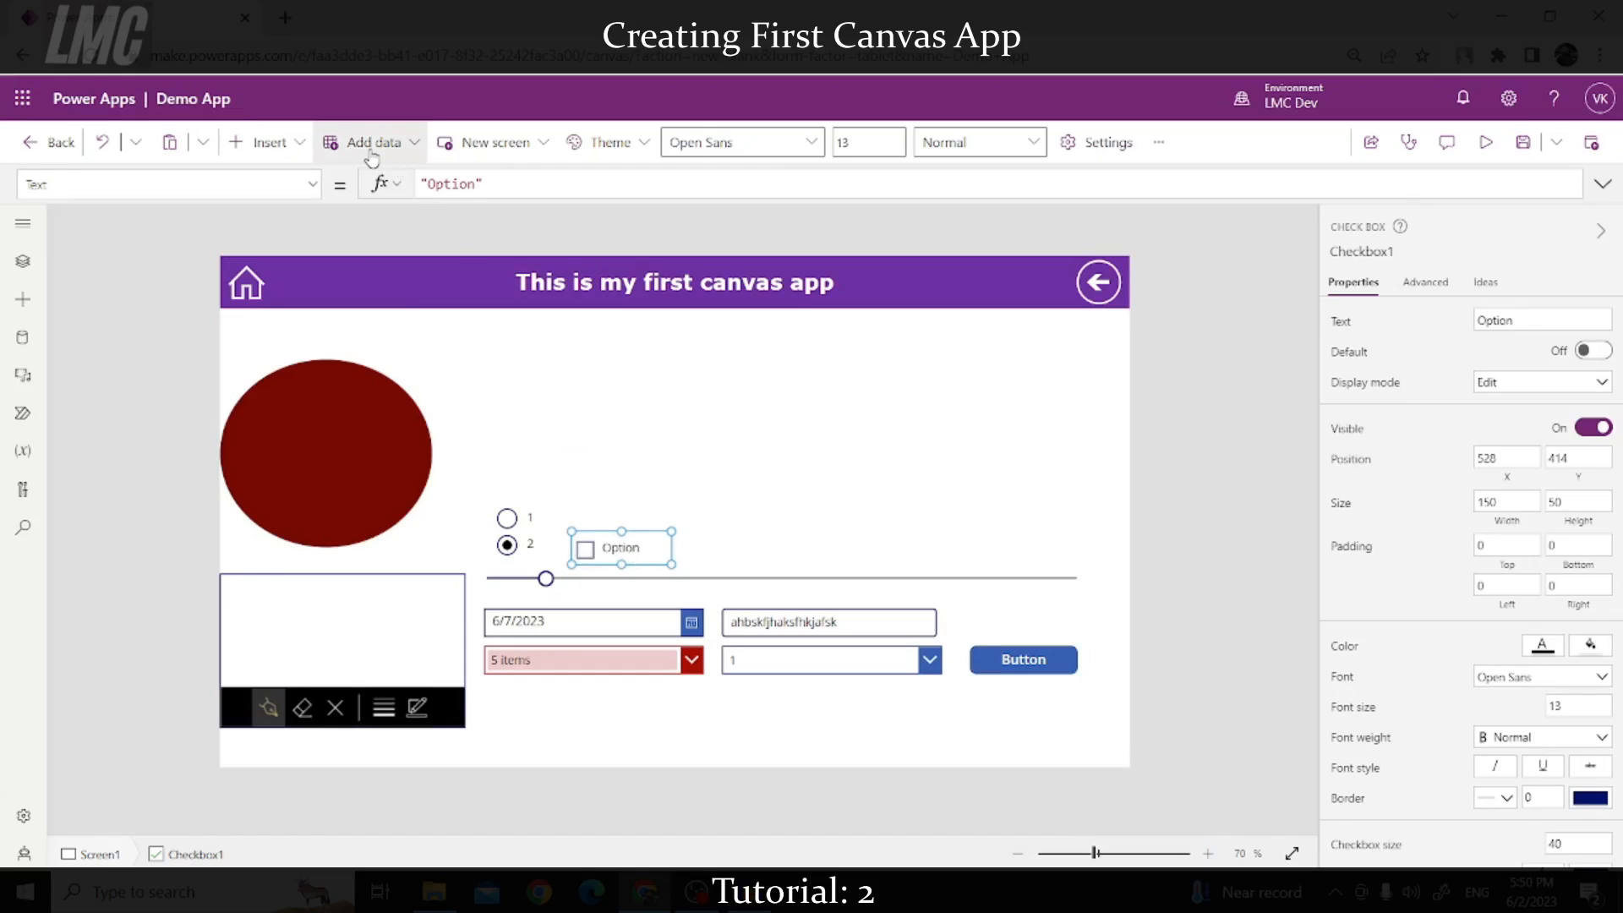
Step: Add a toggle switch next to the Option checkbox
left_click(276, 143)
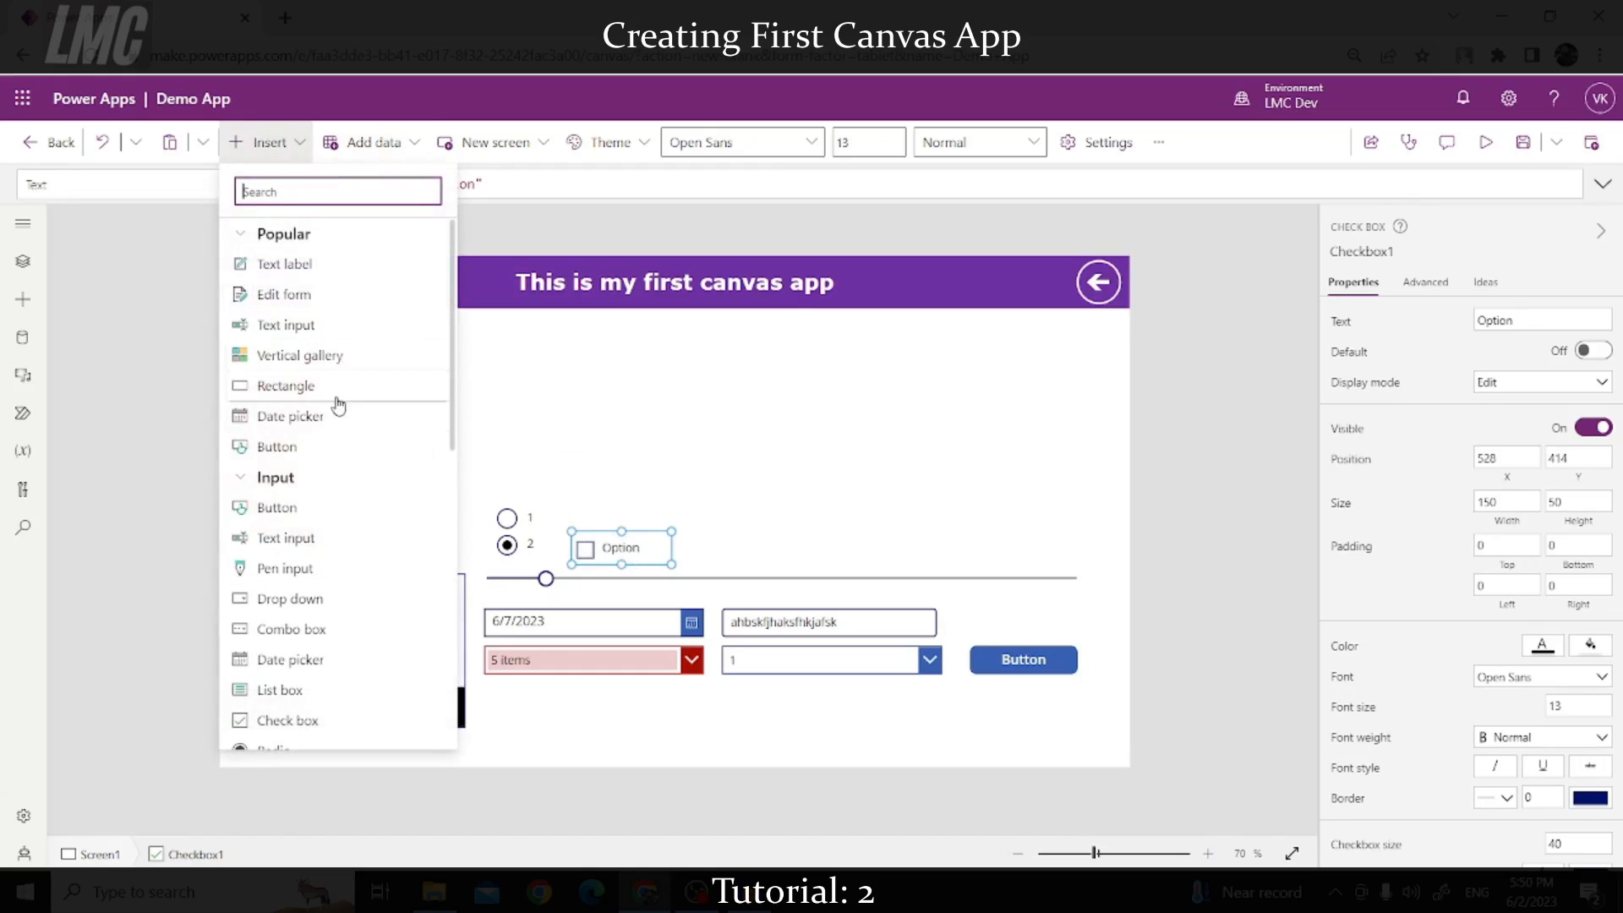
scroll(319, 584, "down", 3)
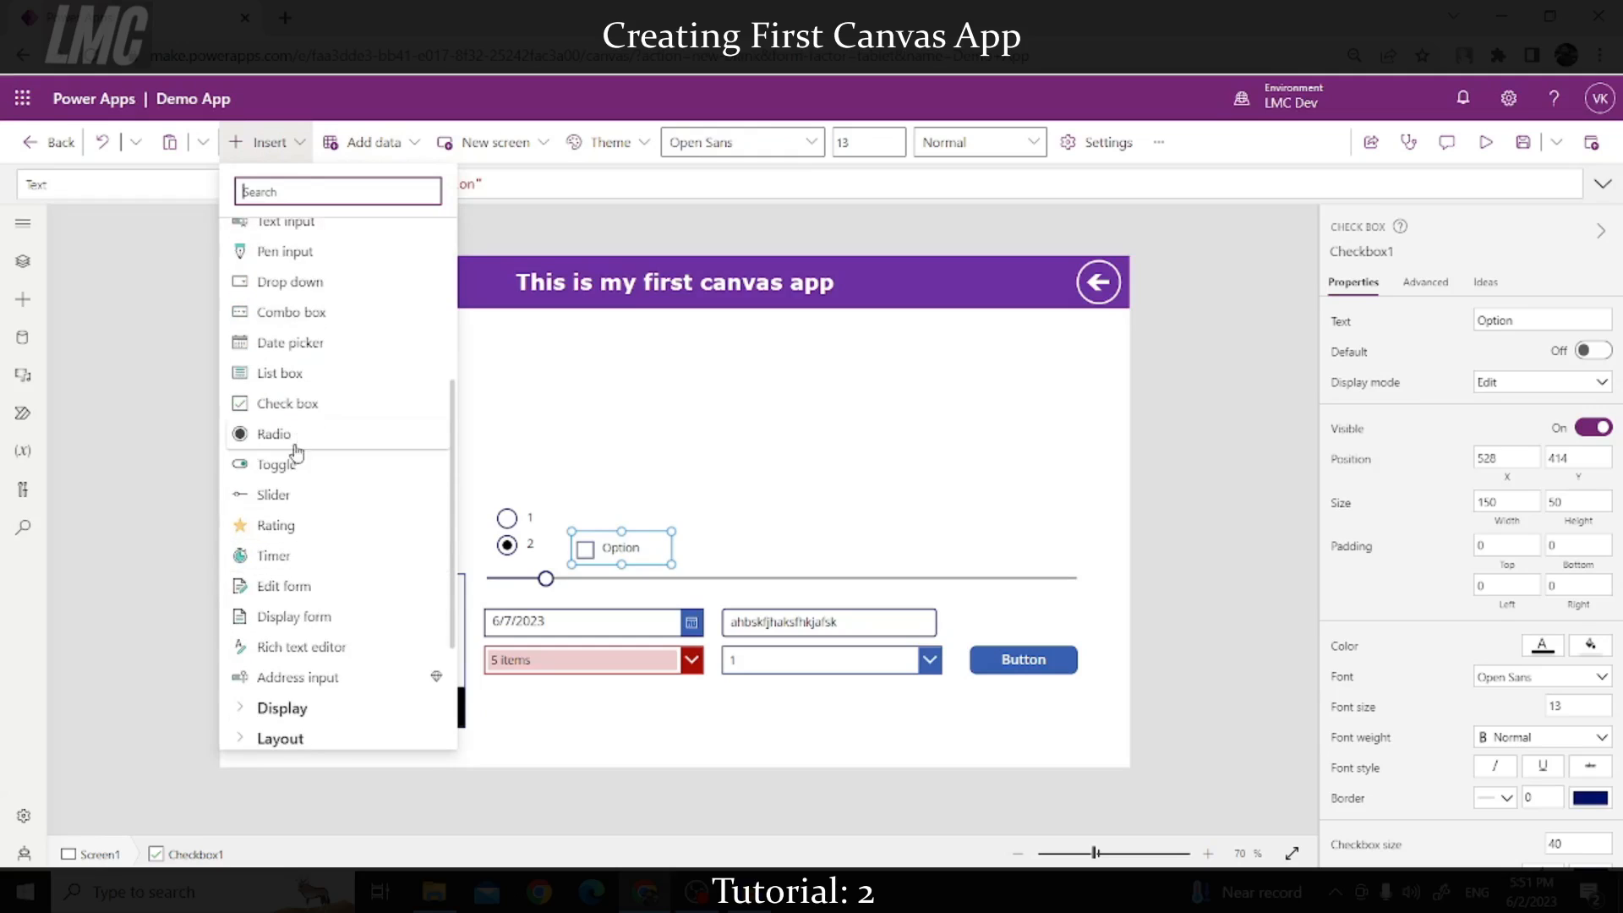
left_click(290, 472)
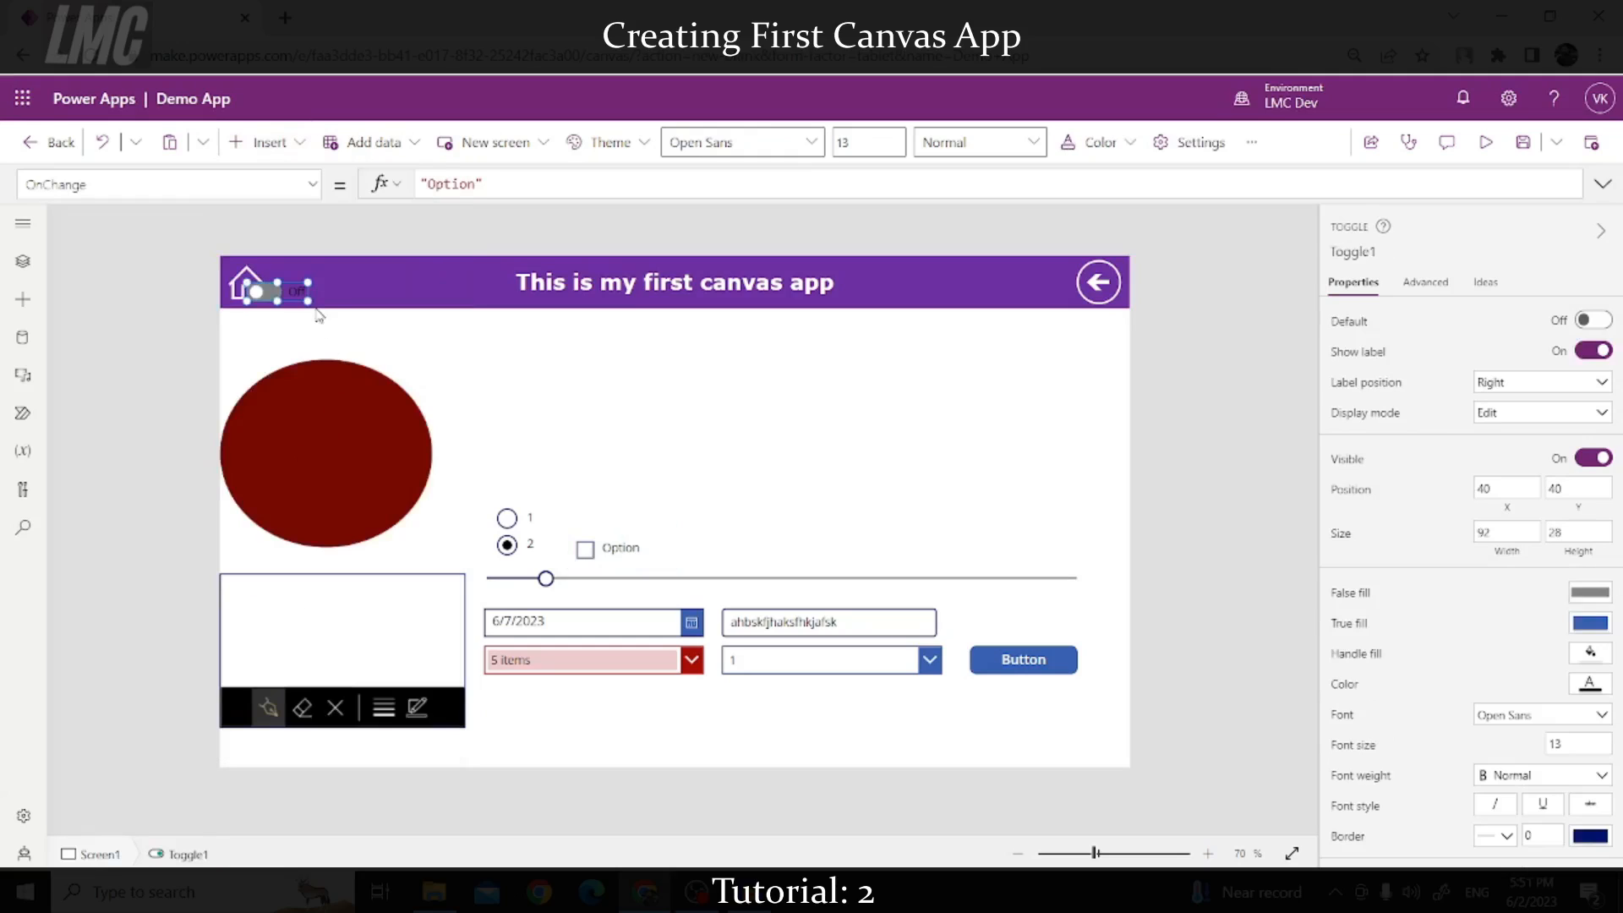
left_click_drag(315, 297, 734, 555)
Step: In preview, flip the toggle on and off several times, leaving it Off, and tick Option
left_click(1487, 144)
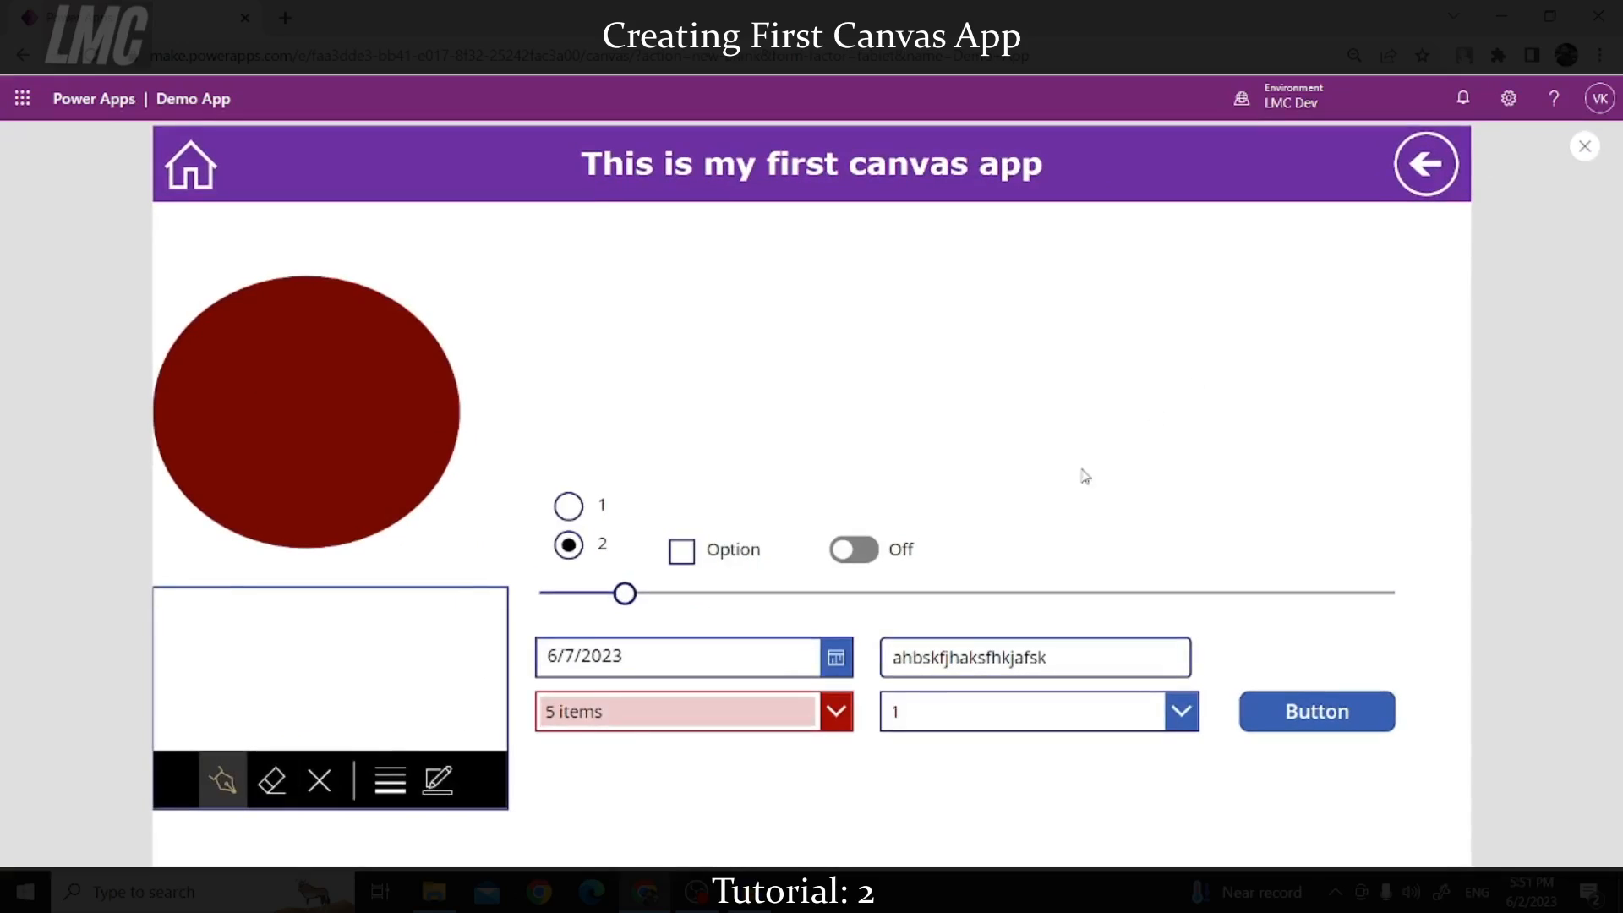
left_click(857, 560)
left_click(862, 553)
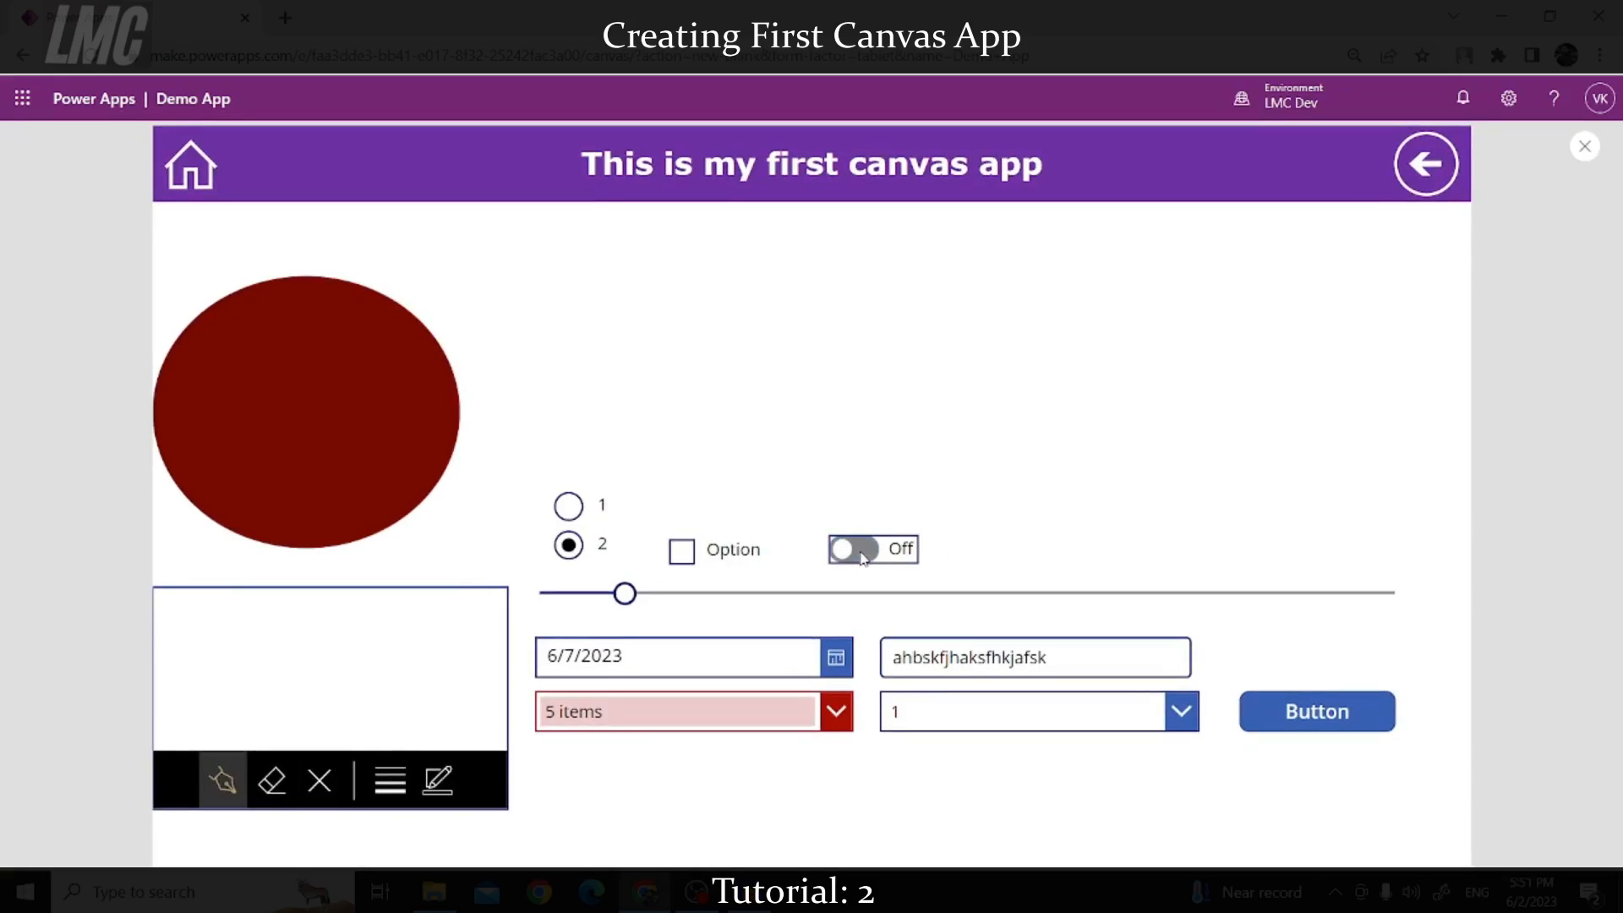
double_click(862, 554)
double_click(861, 554)
left_click(707, 561)
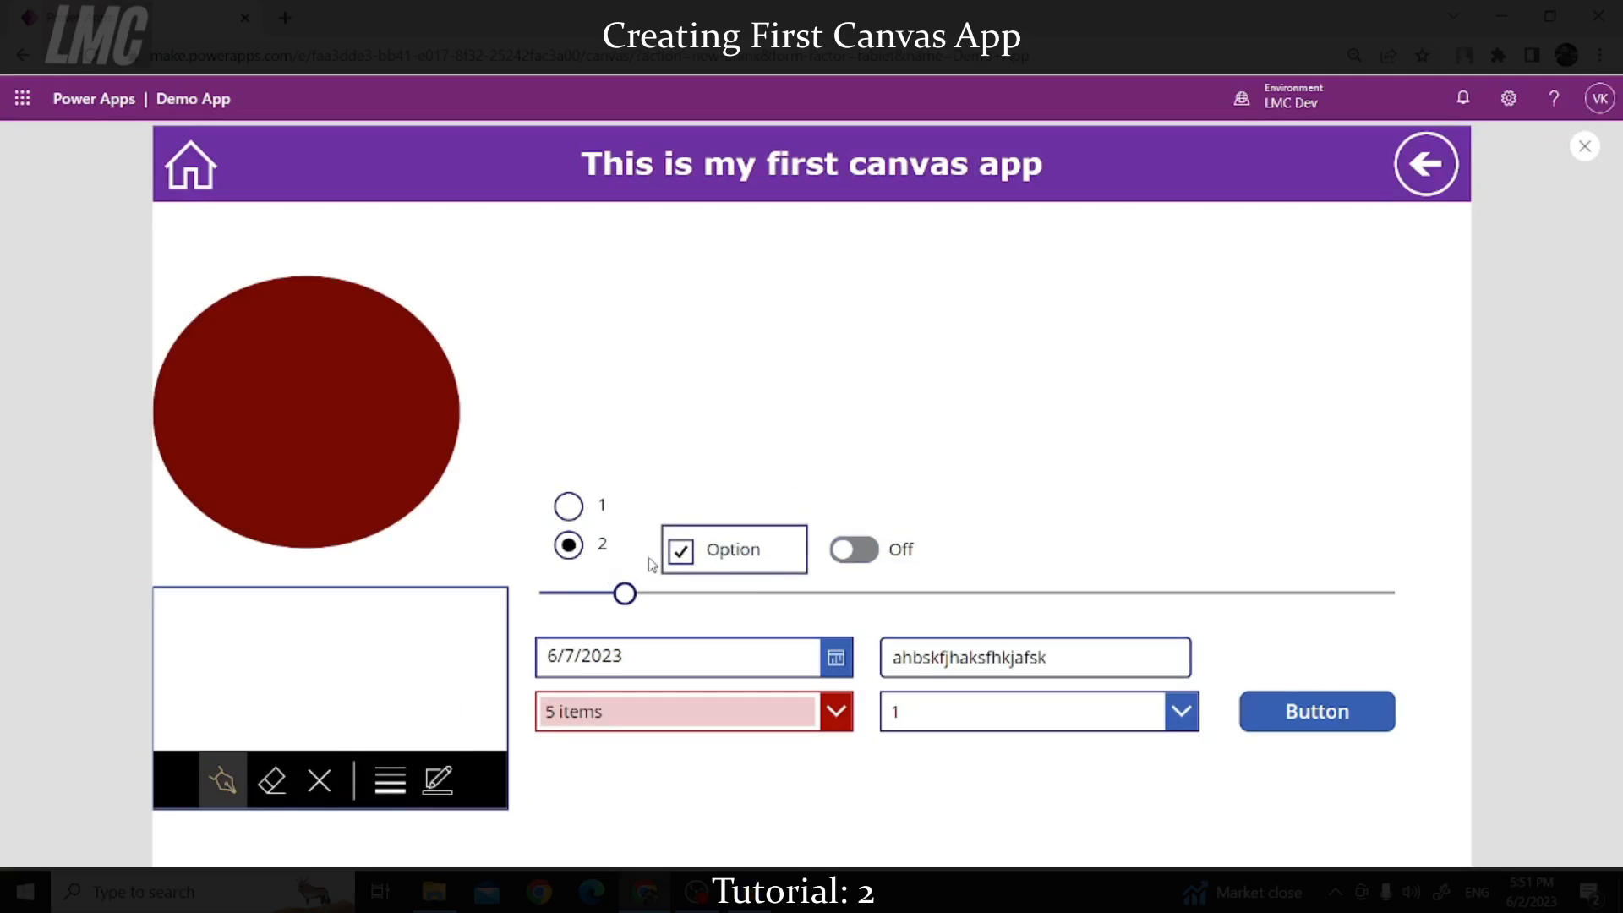
Step: Add a list box above the right end of the slider
left_click(1585, 146)
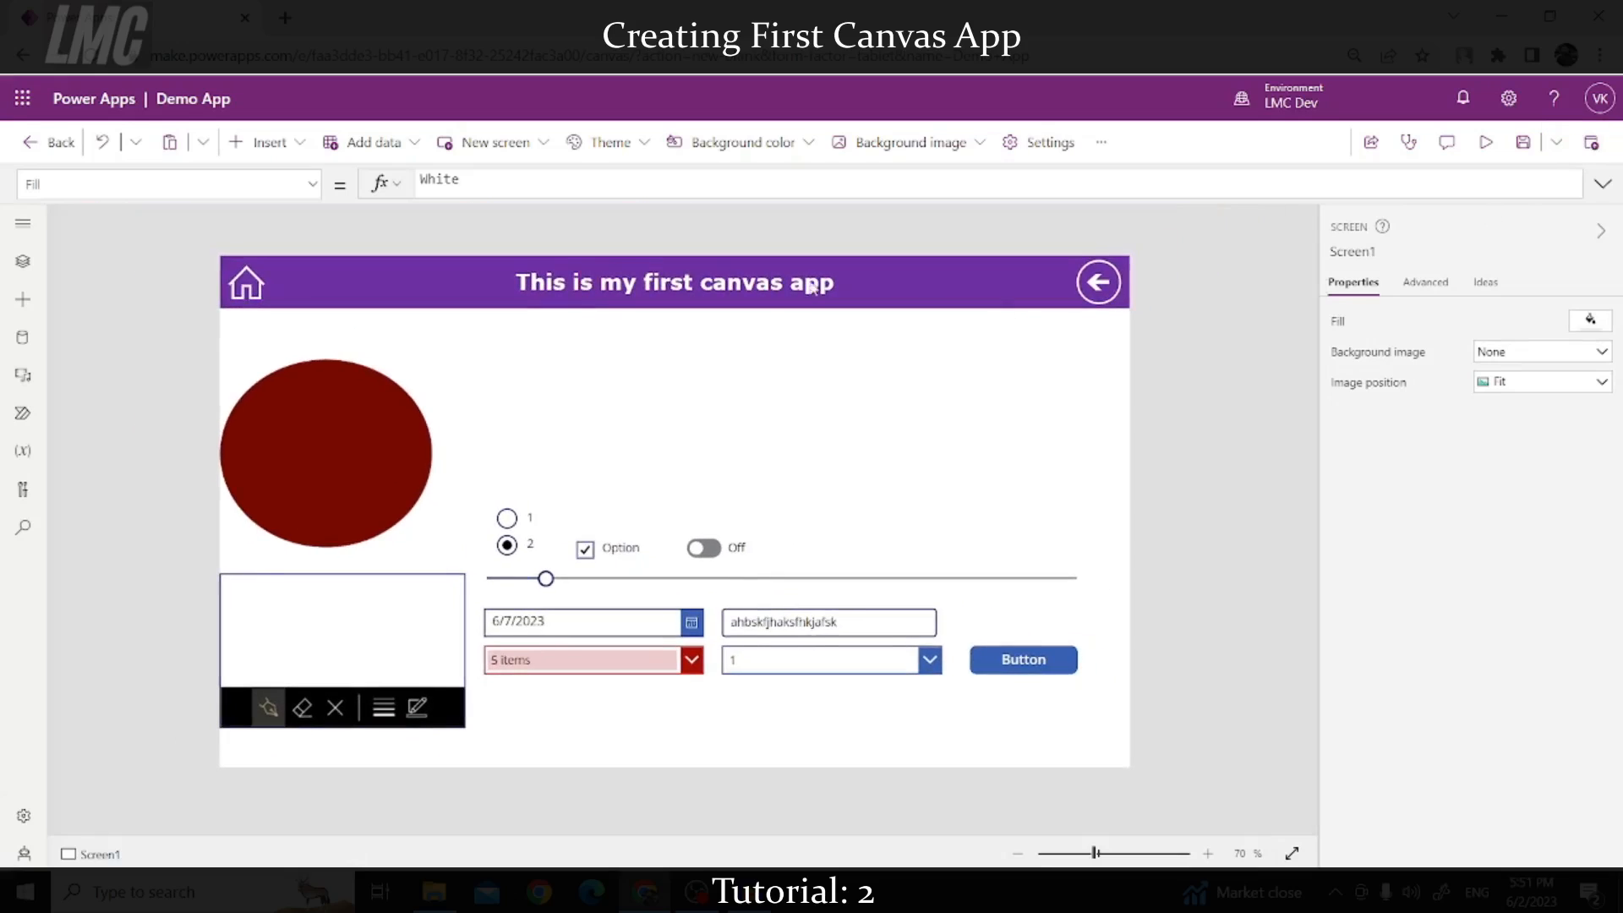
left_click(302, 146)
scroll(291, 482, "down", 3)
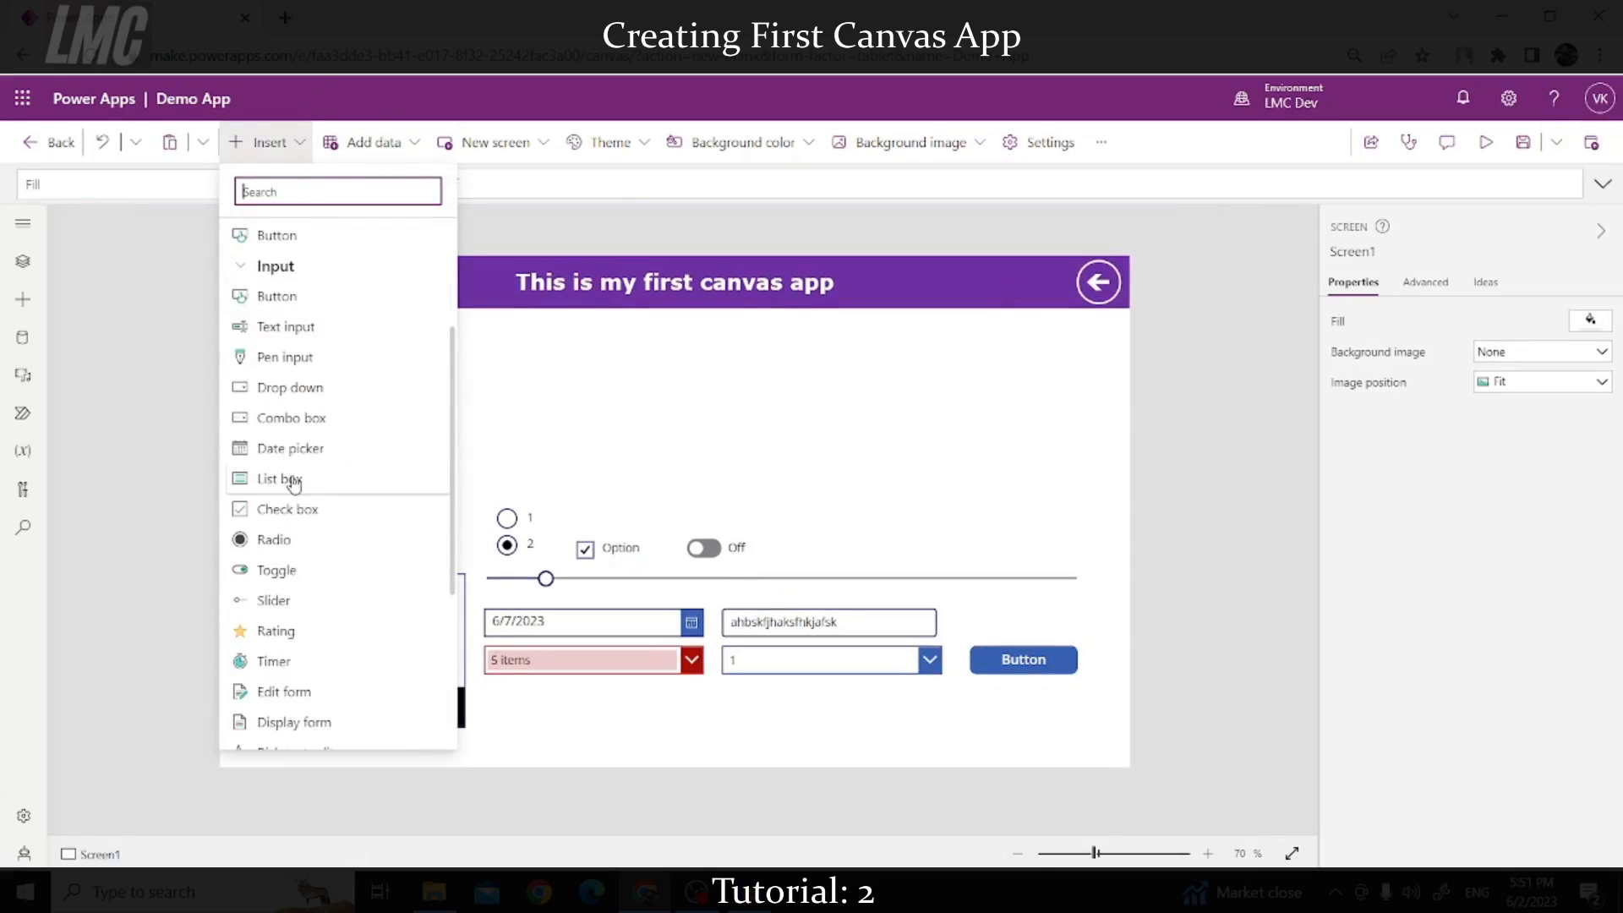
left_click(277, 482)
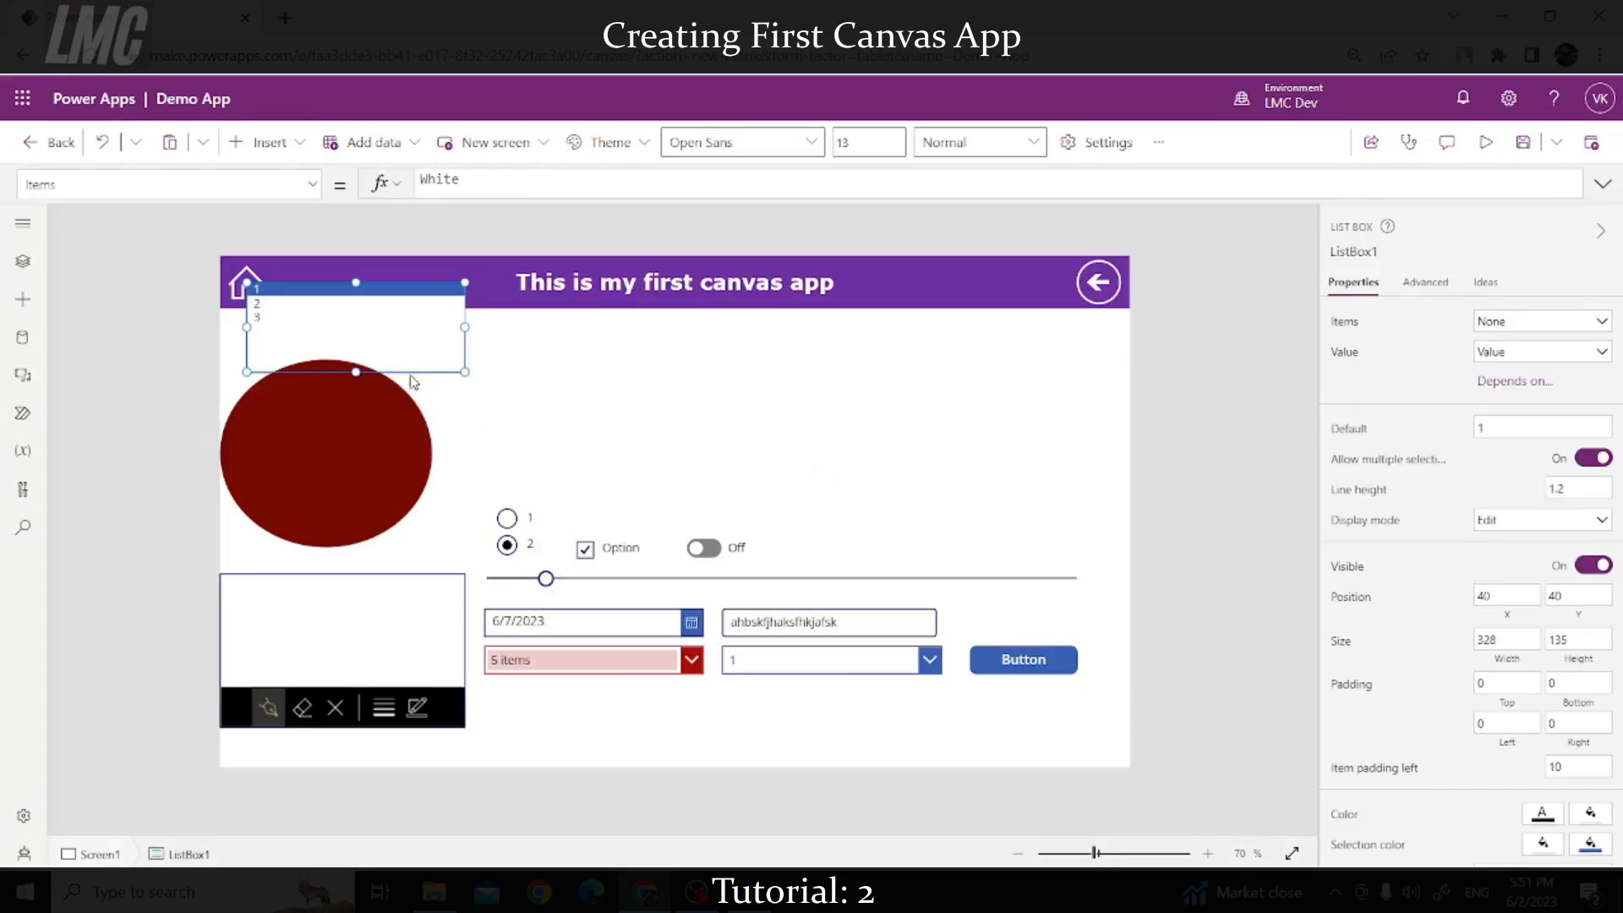
left_click_drag(353, 373, 940, 526)
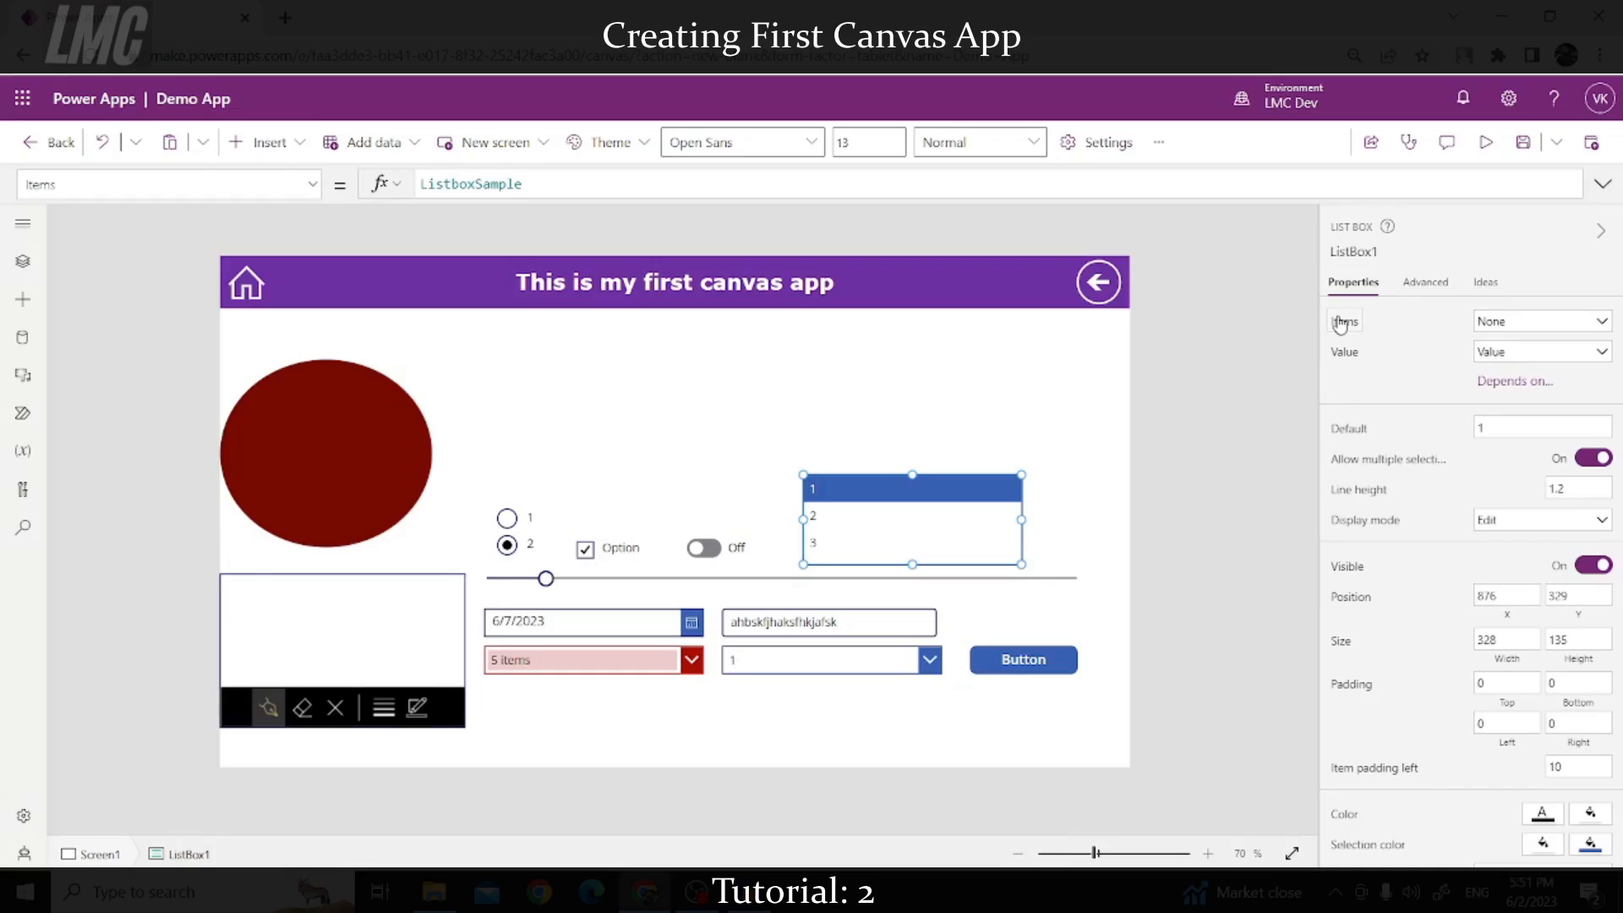
Step: Set the list box Items to ["Apple","Manago","Grapes"] and check it in preview
double_click(472, 184)
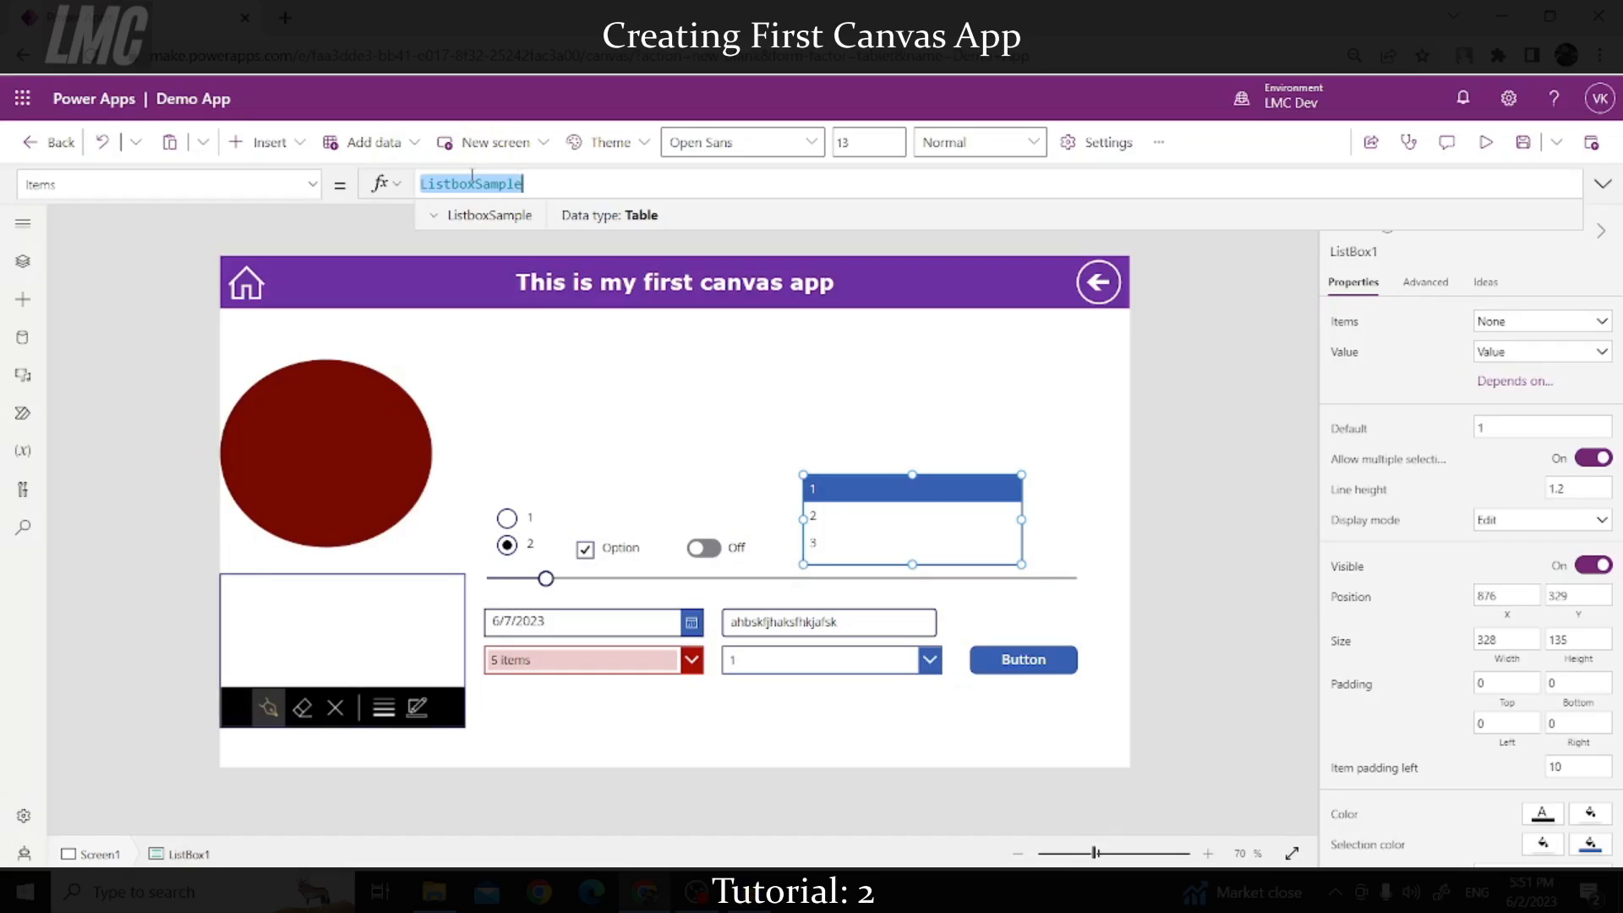
type("[]")
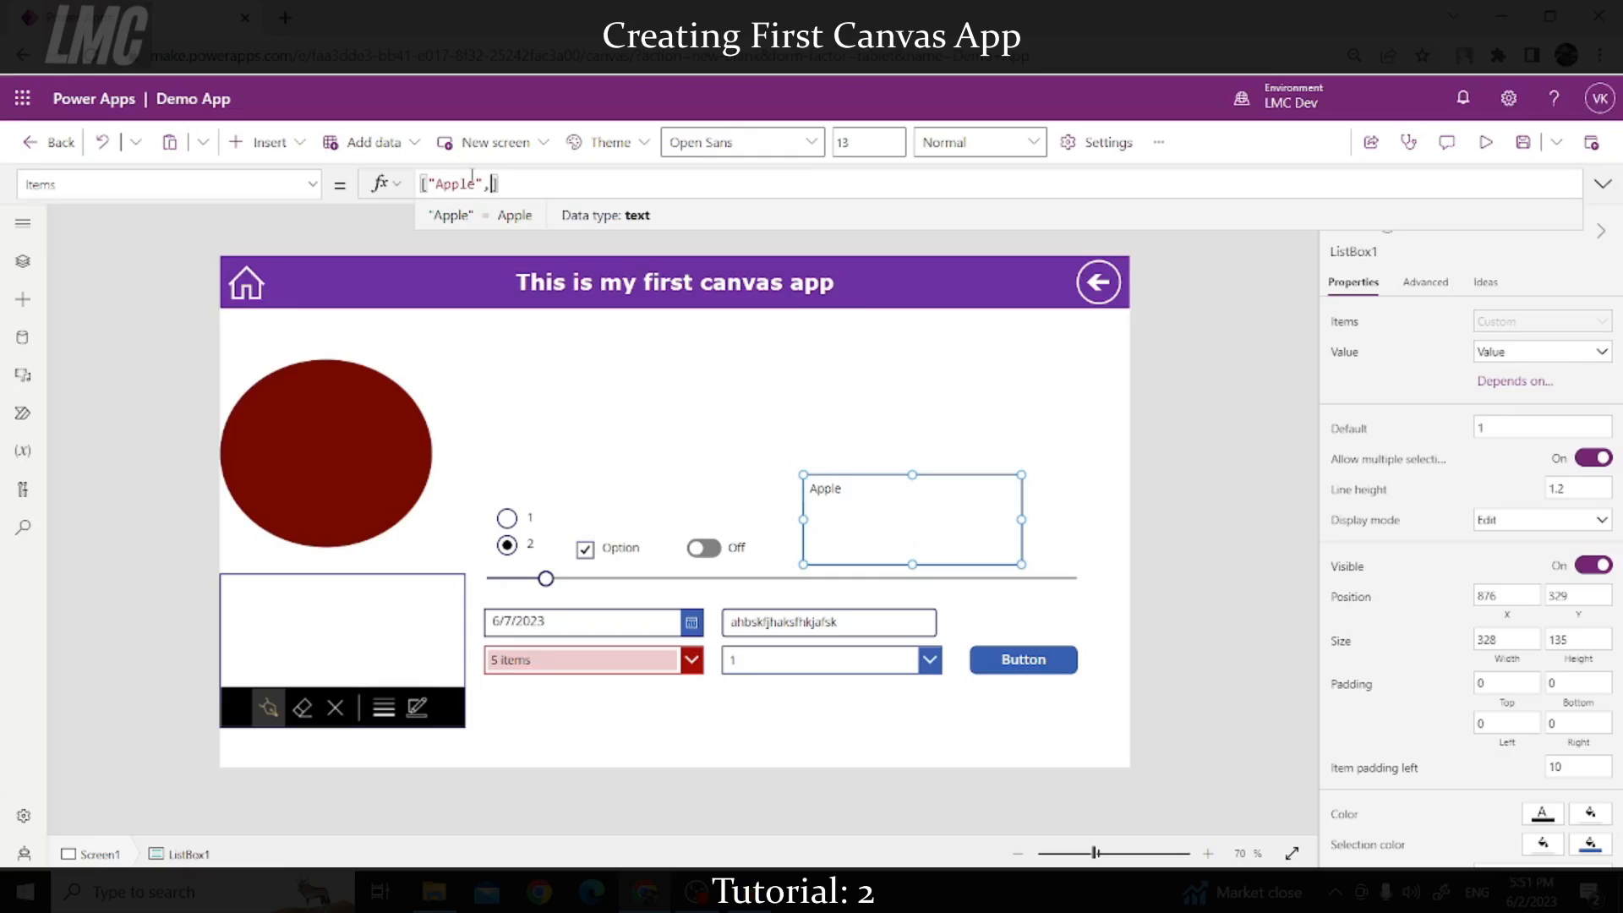
type("Manago\"")
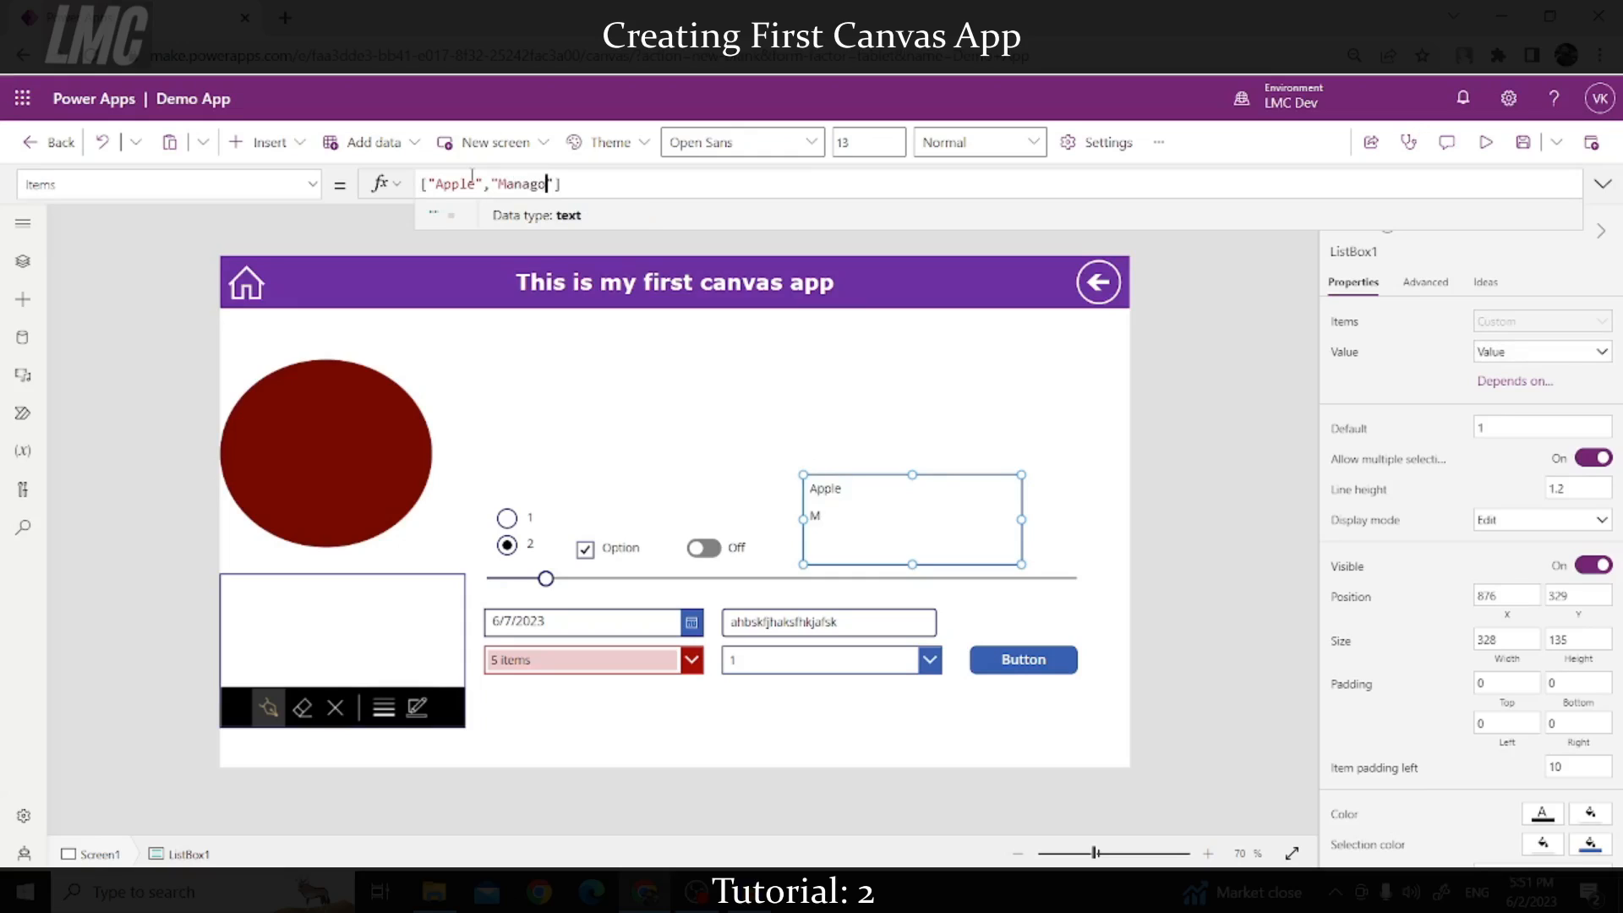
key("Right")
type(",\"")
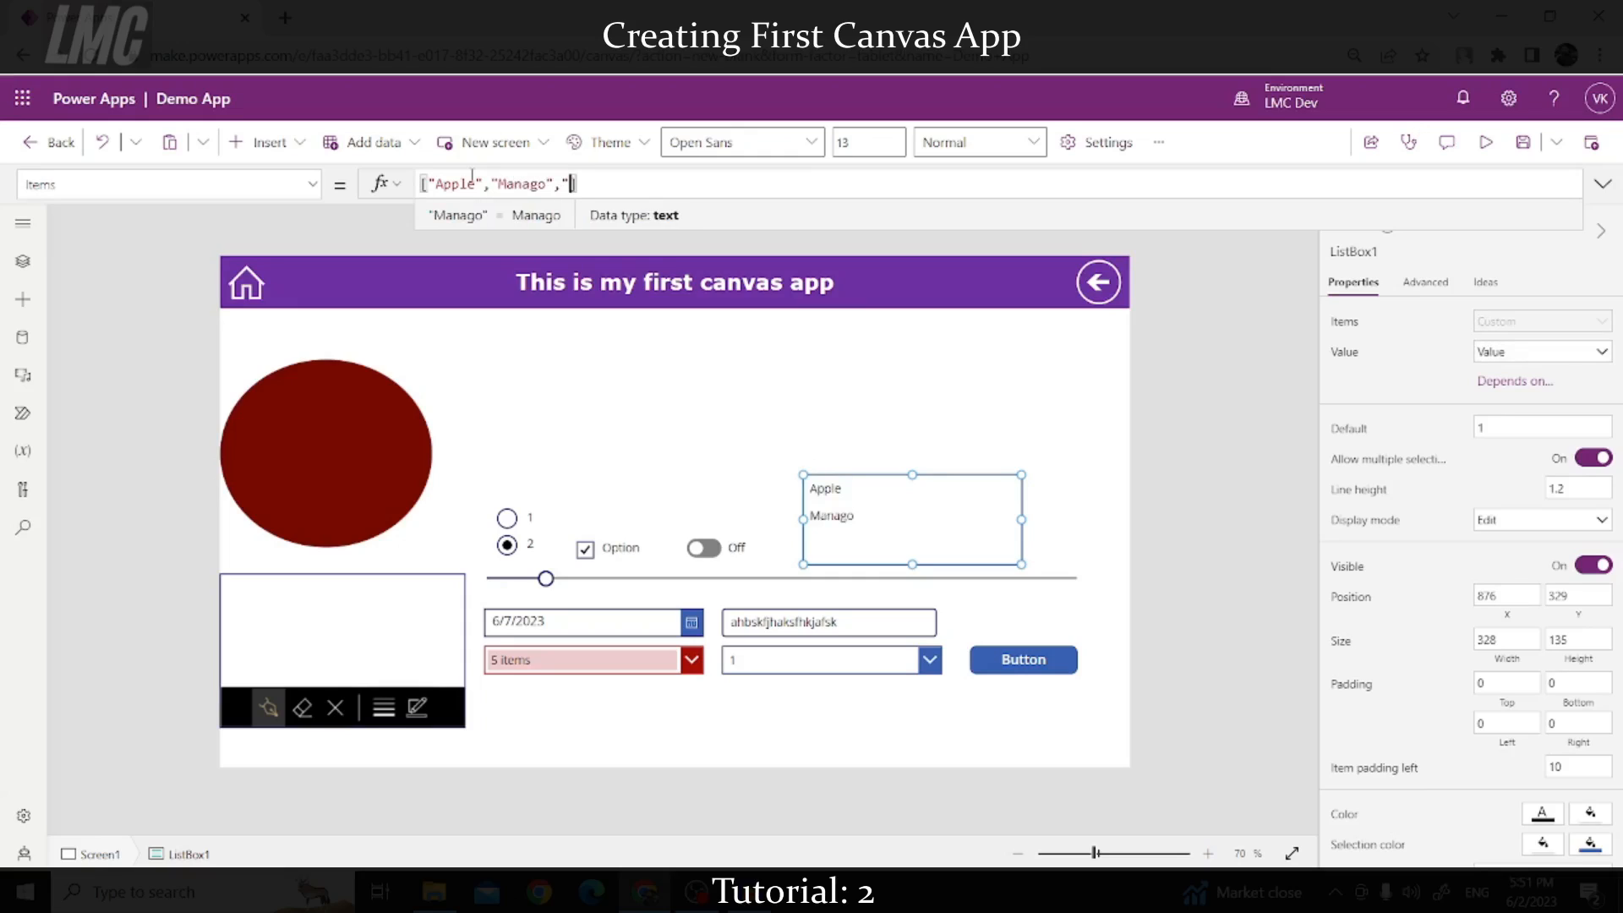
type("Grapes\"")
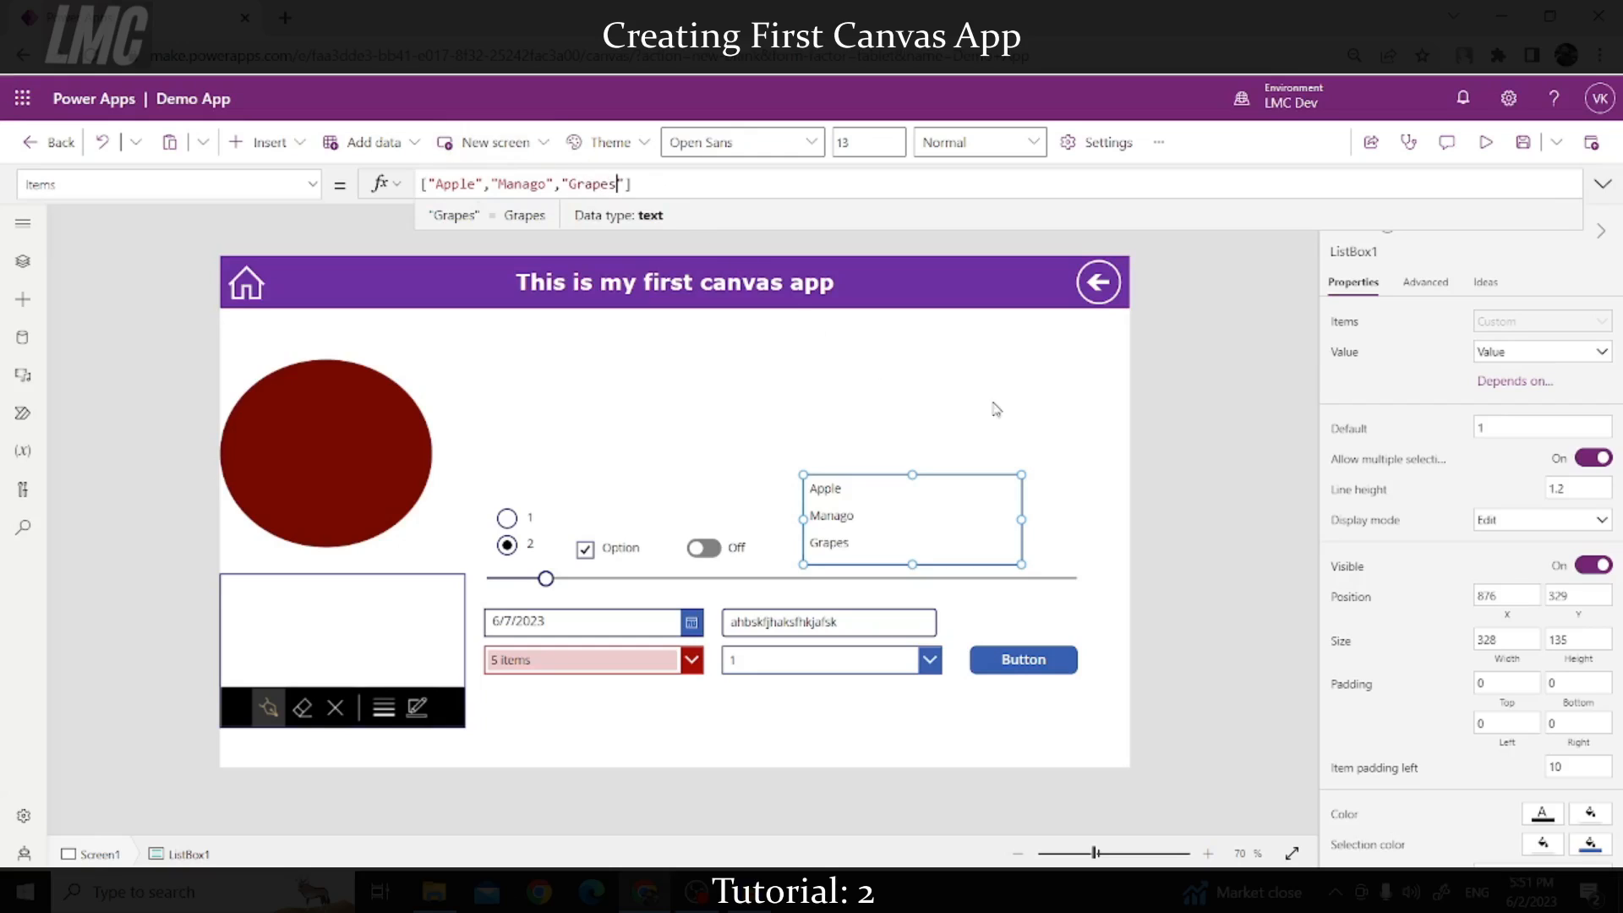
left_click(1204, 393)
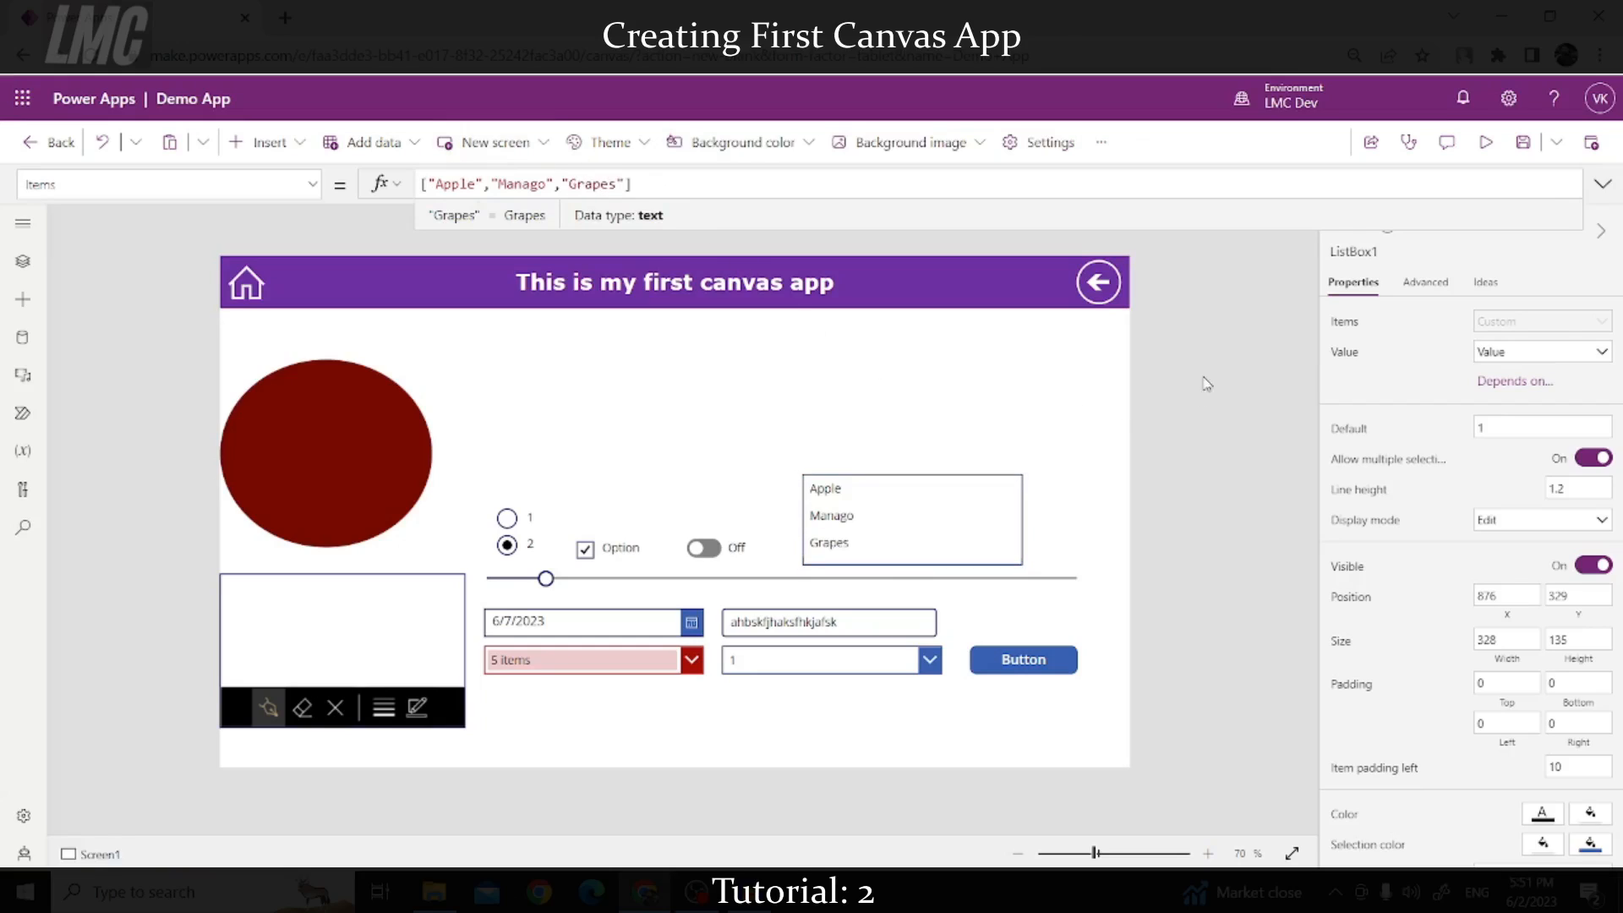
left_click(1486, 142)
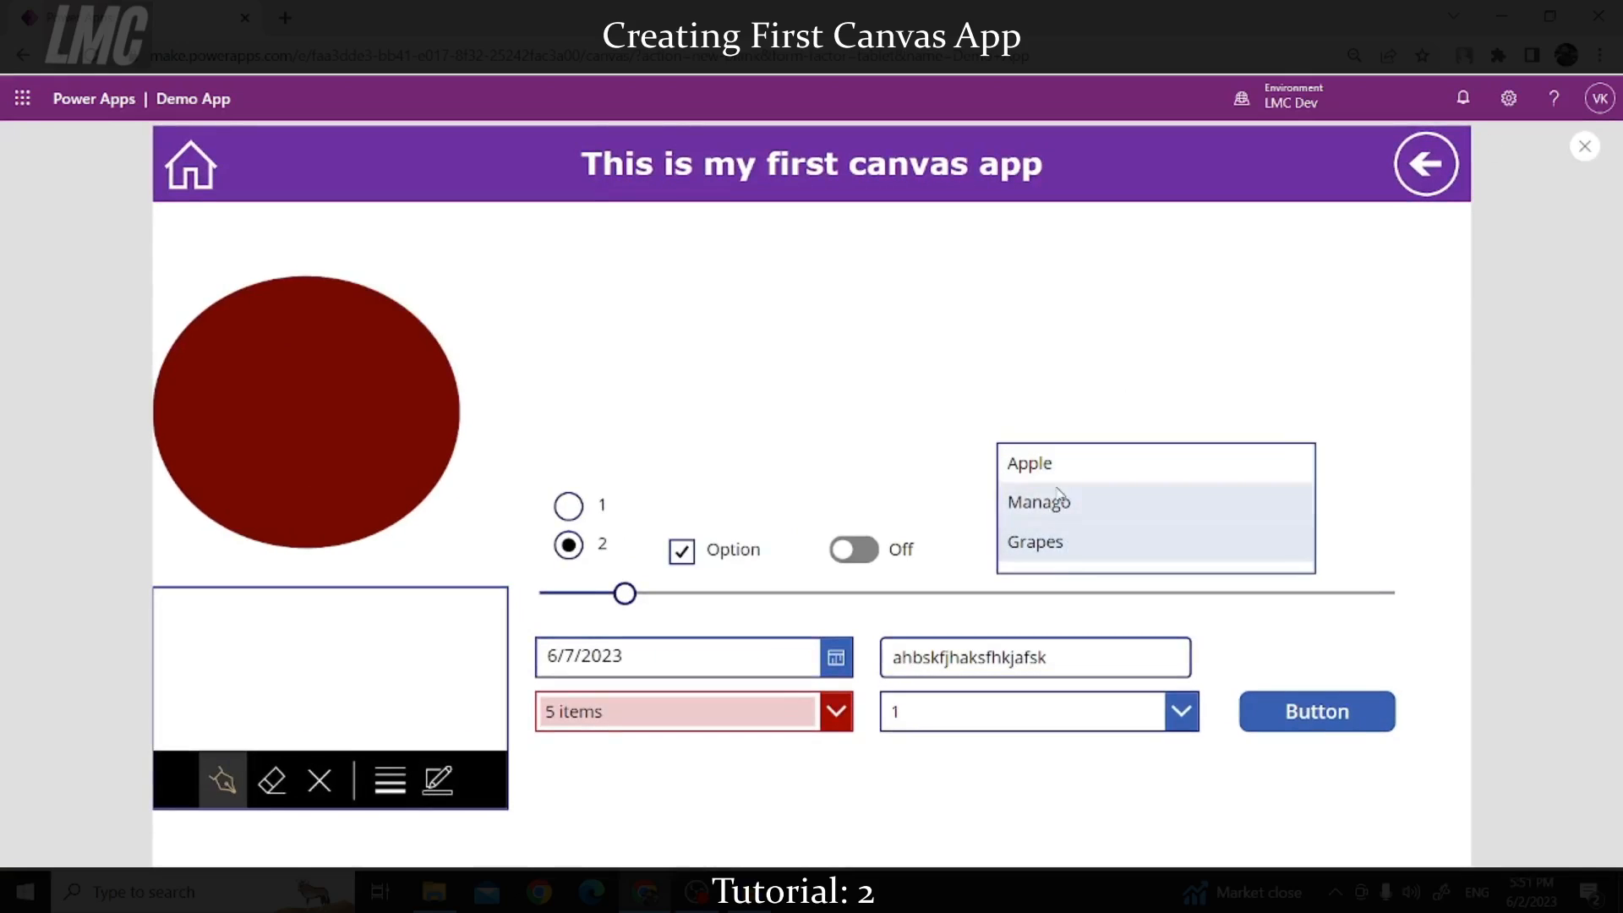
left_click(1582, 149)
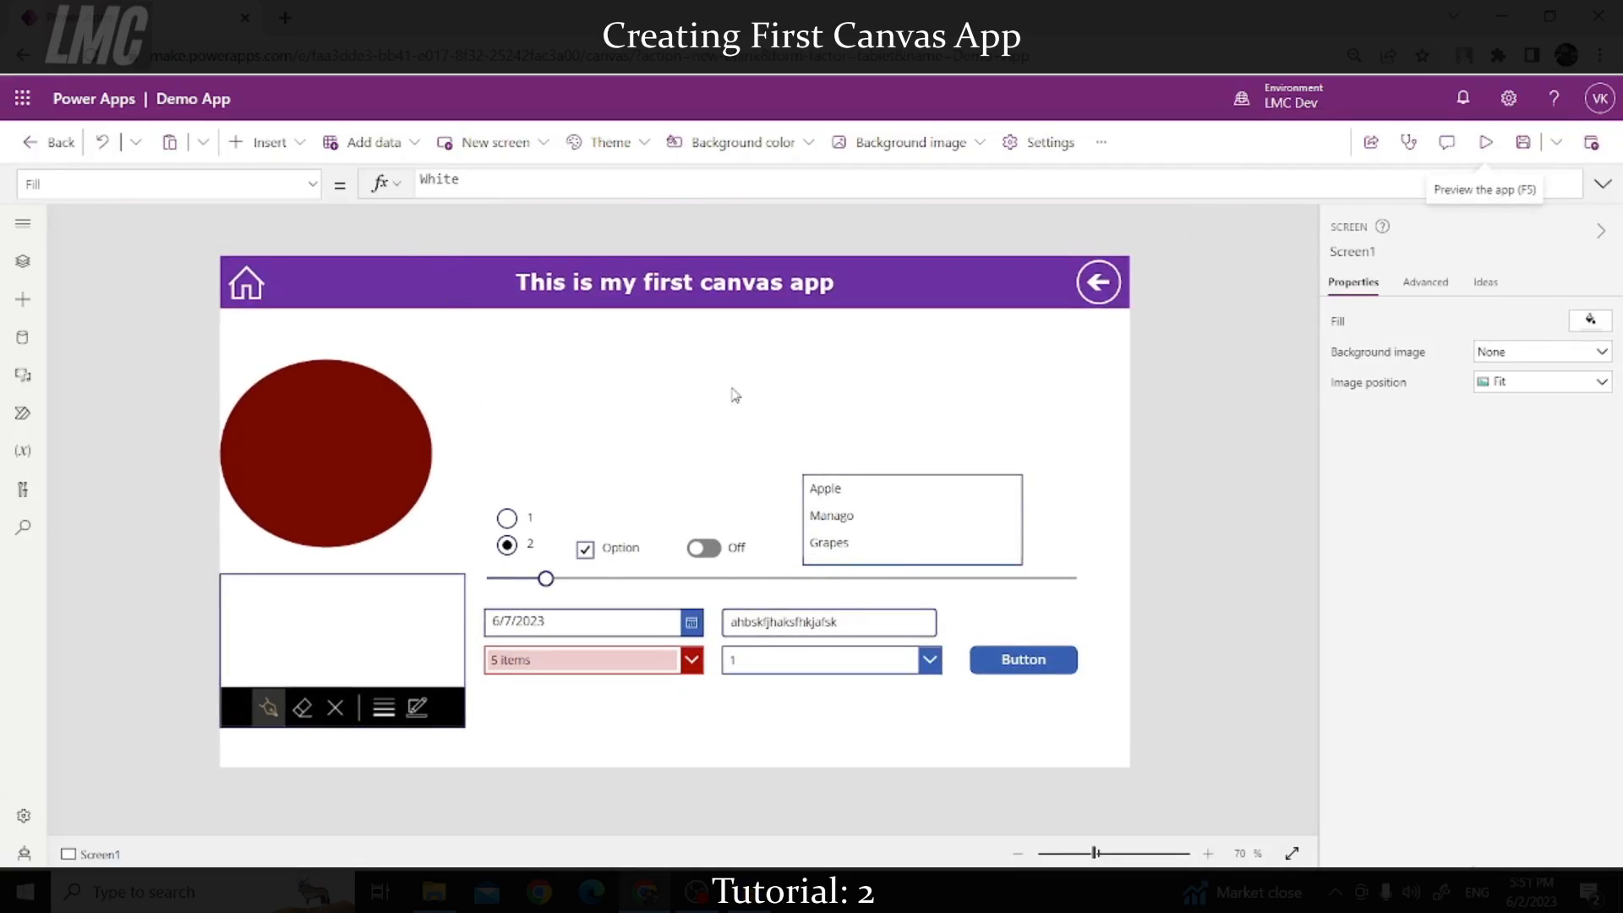
Step: Add a star rating control and move it into the middle of the screen
left_click(269, 142)
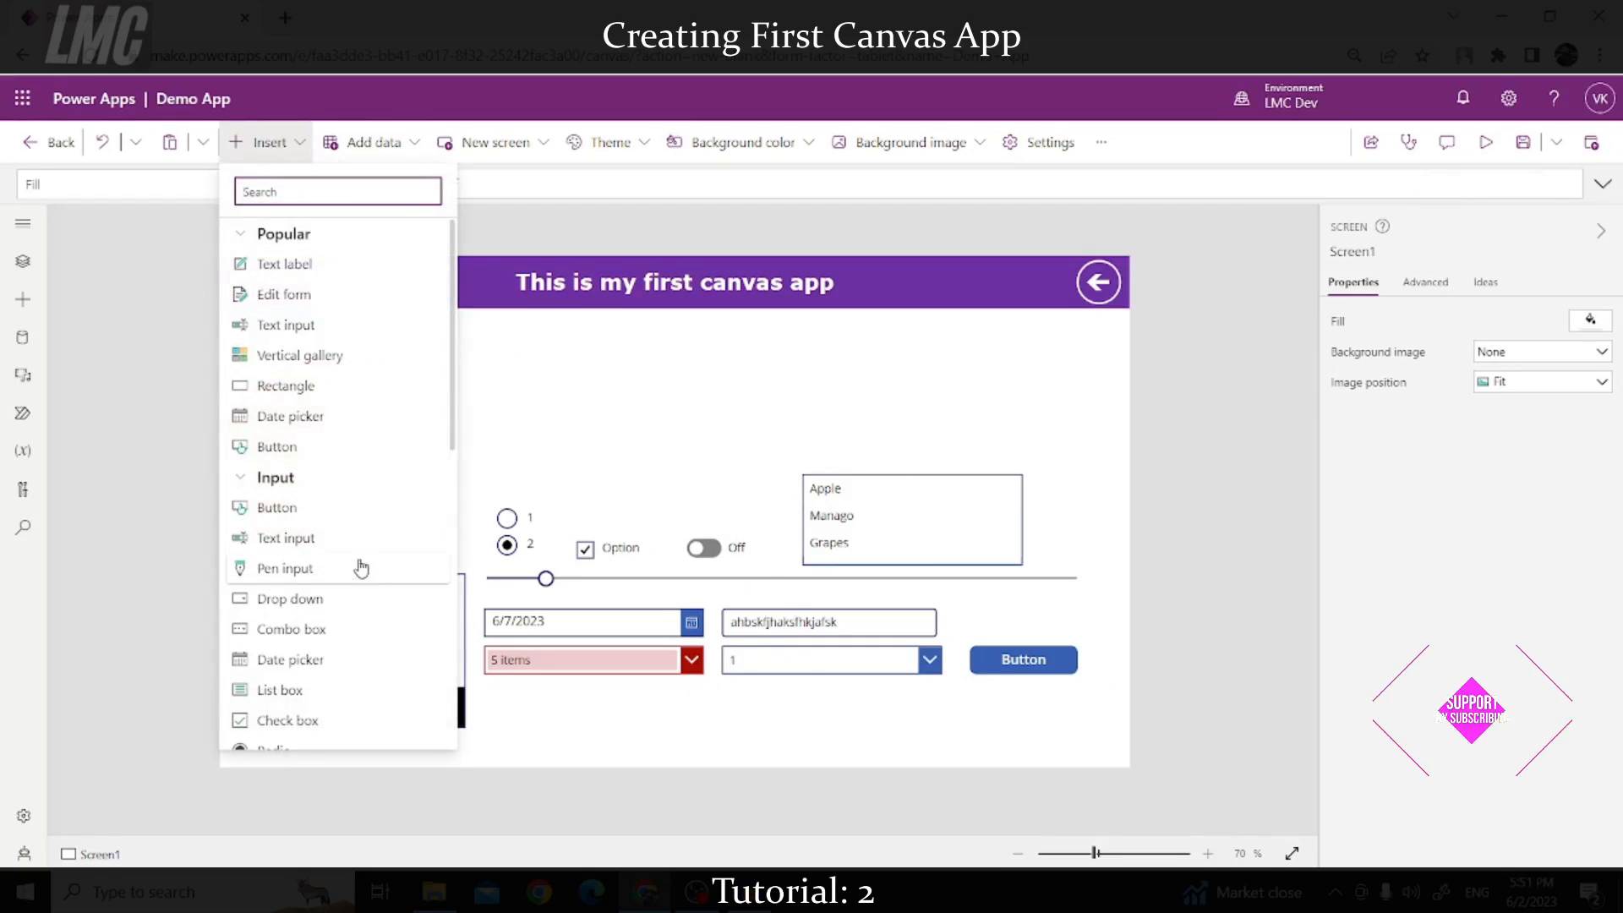
scroll(348, 515, "down", 3)
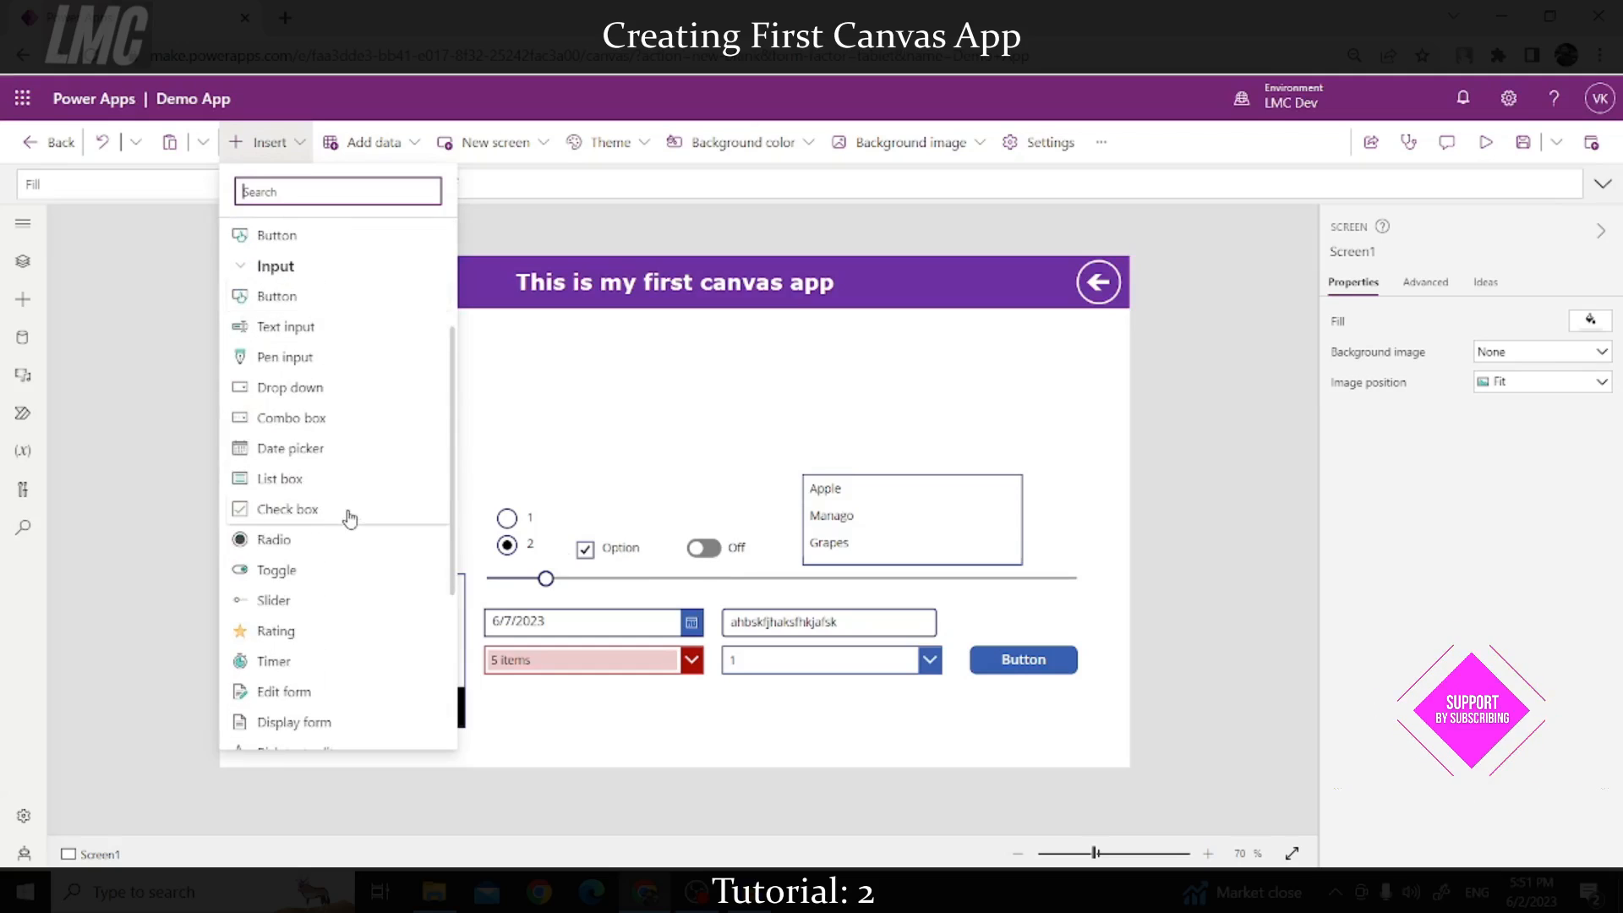
left_click(319, 635)
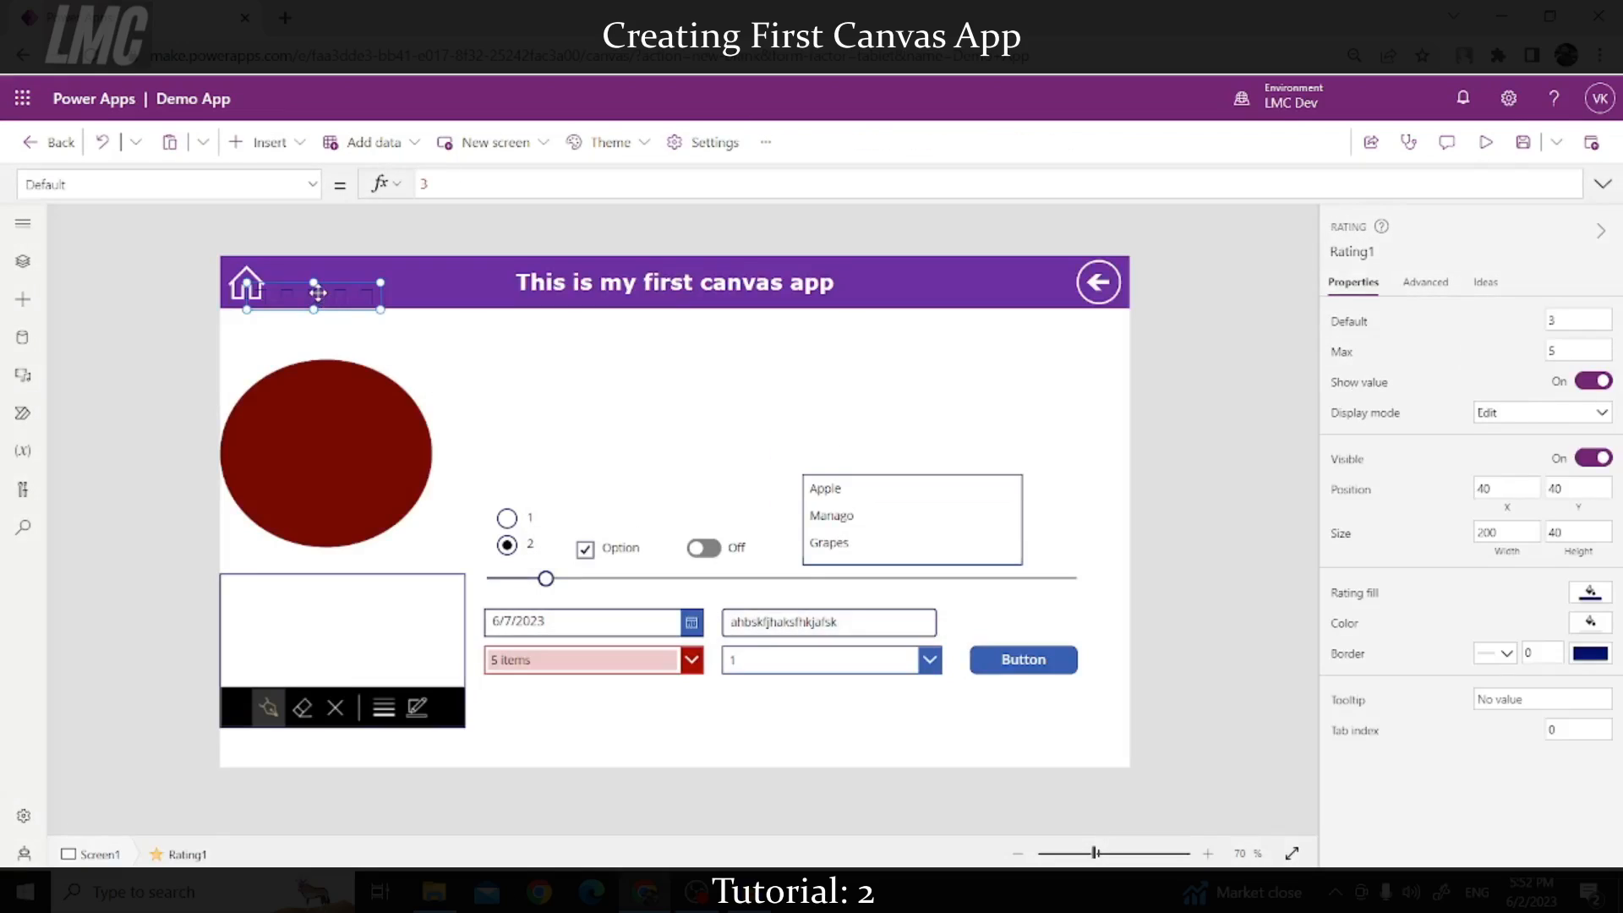
left_click_drag(315, 285, 584, 470)
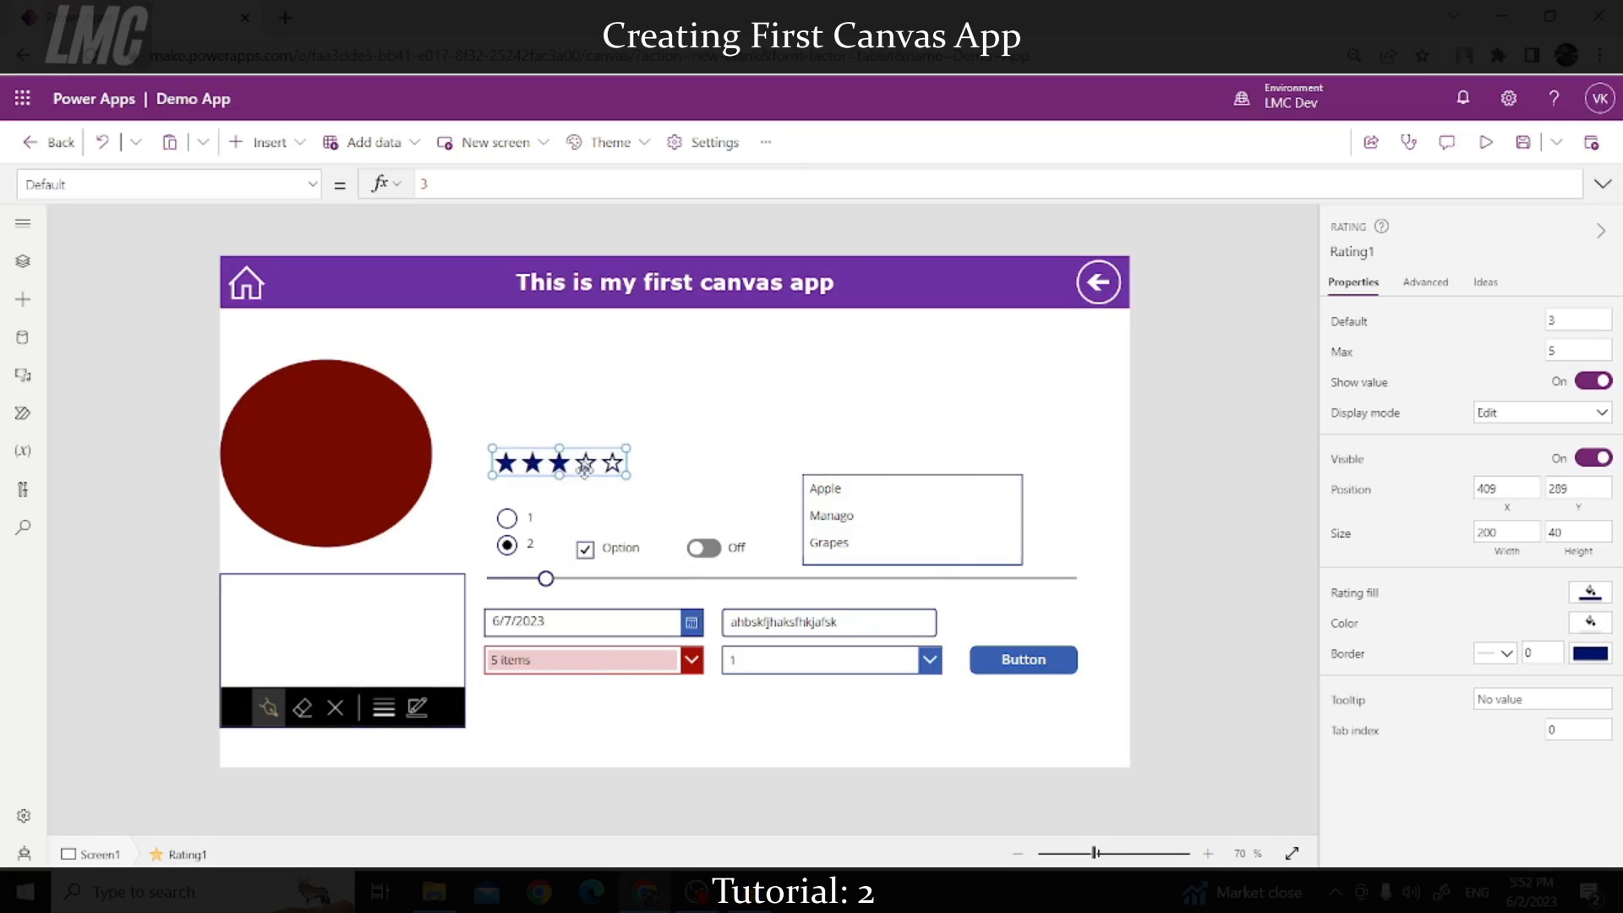
Step: Add a timer reading 00:00:00 and place it above the fruit list box
left_click(269, 142)
scroll(305, 505, "down", 4)
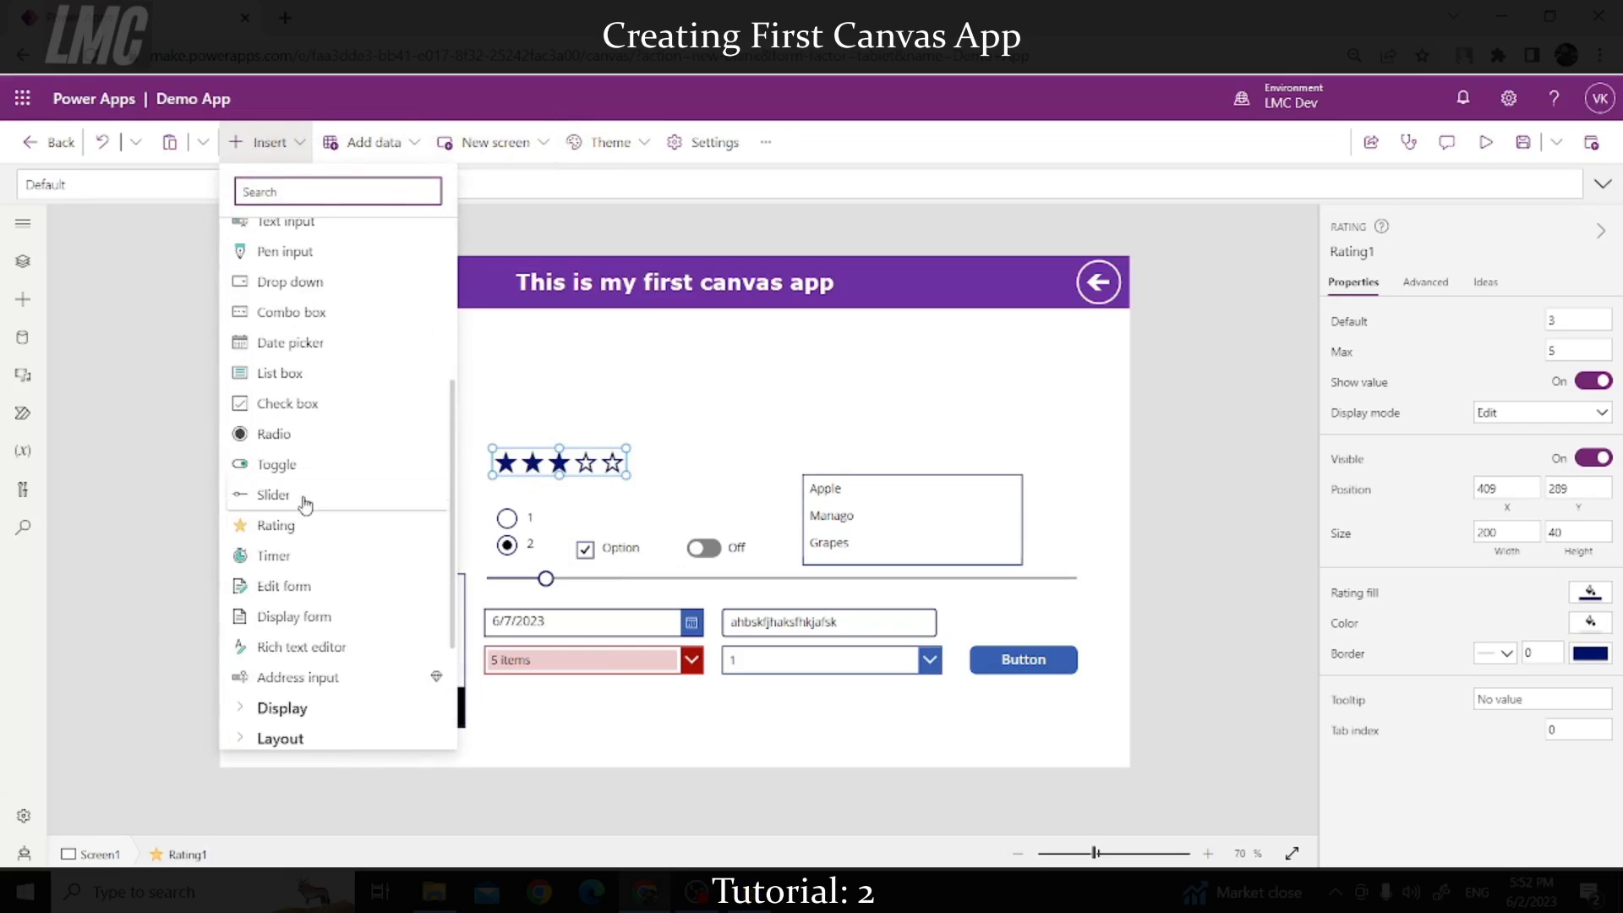
left_click(303, 563)
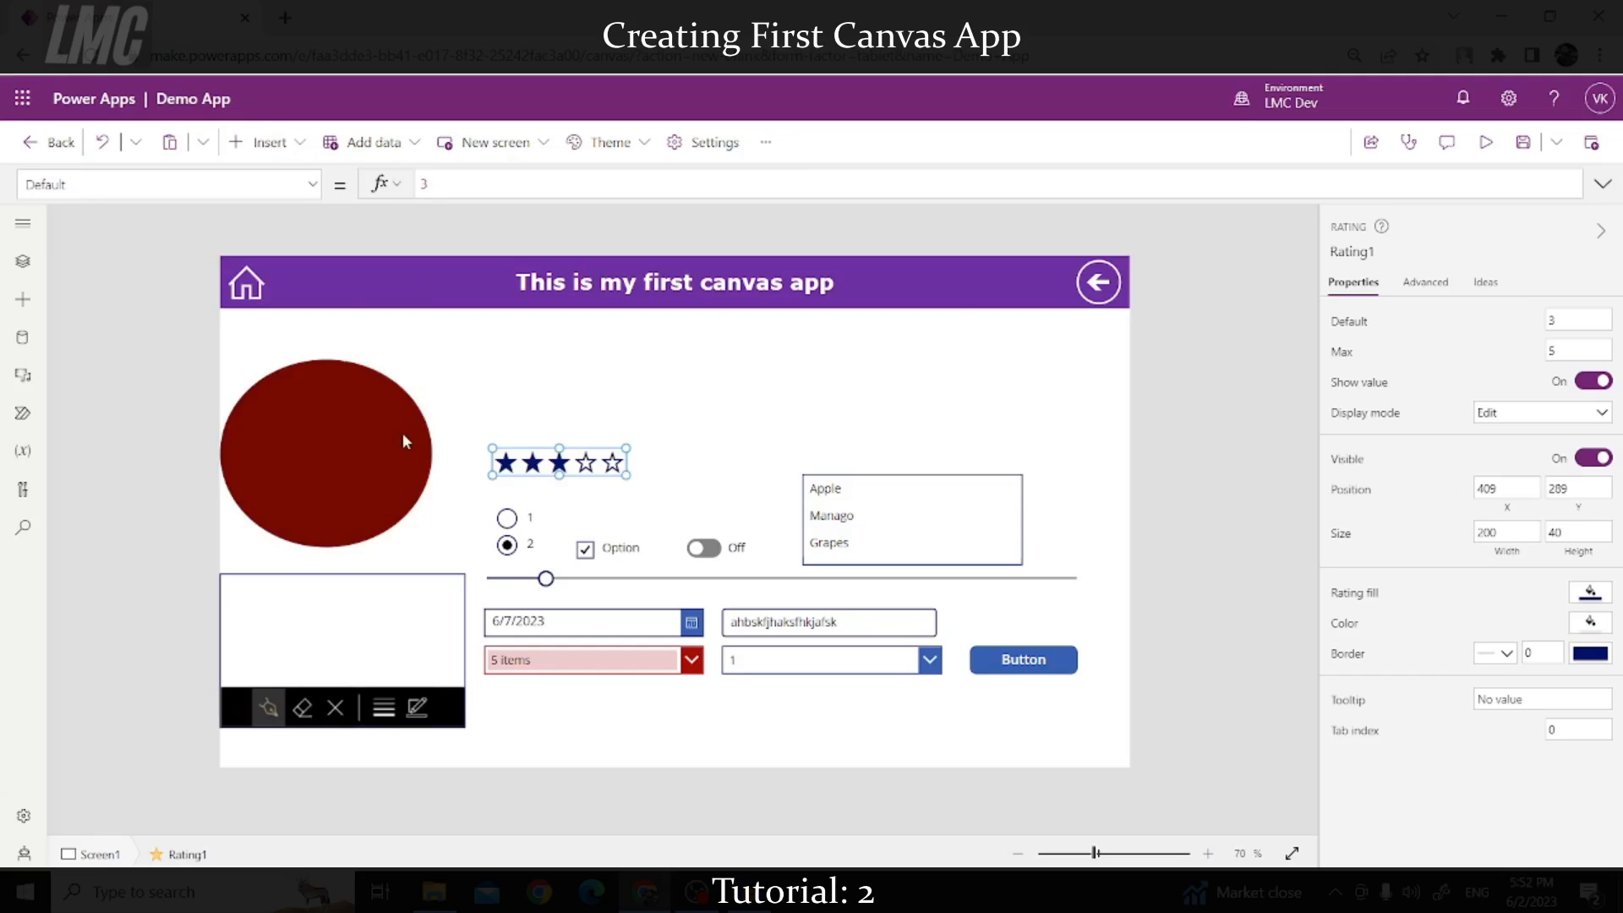
left_click_drag(313, 285, 950, 451)
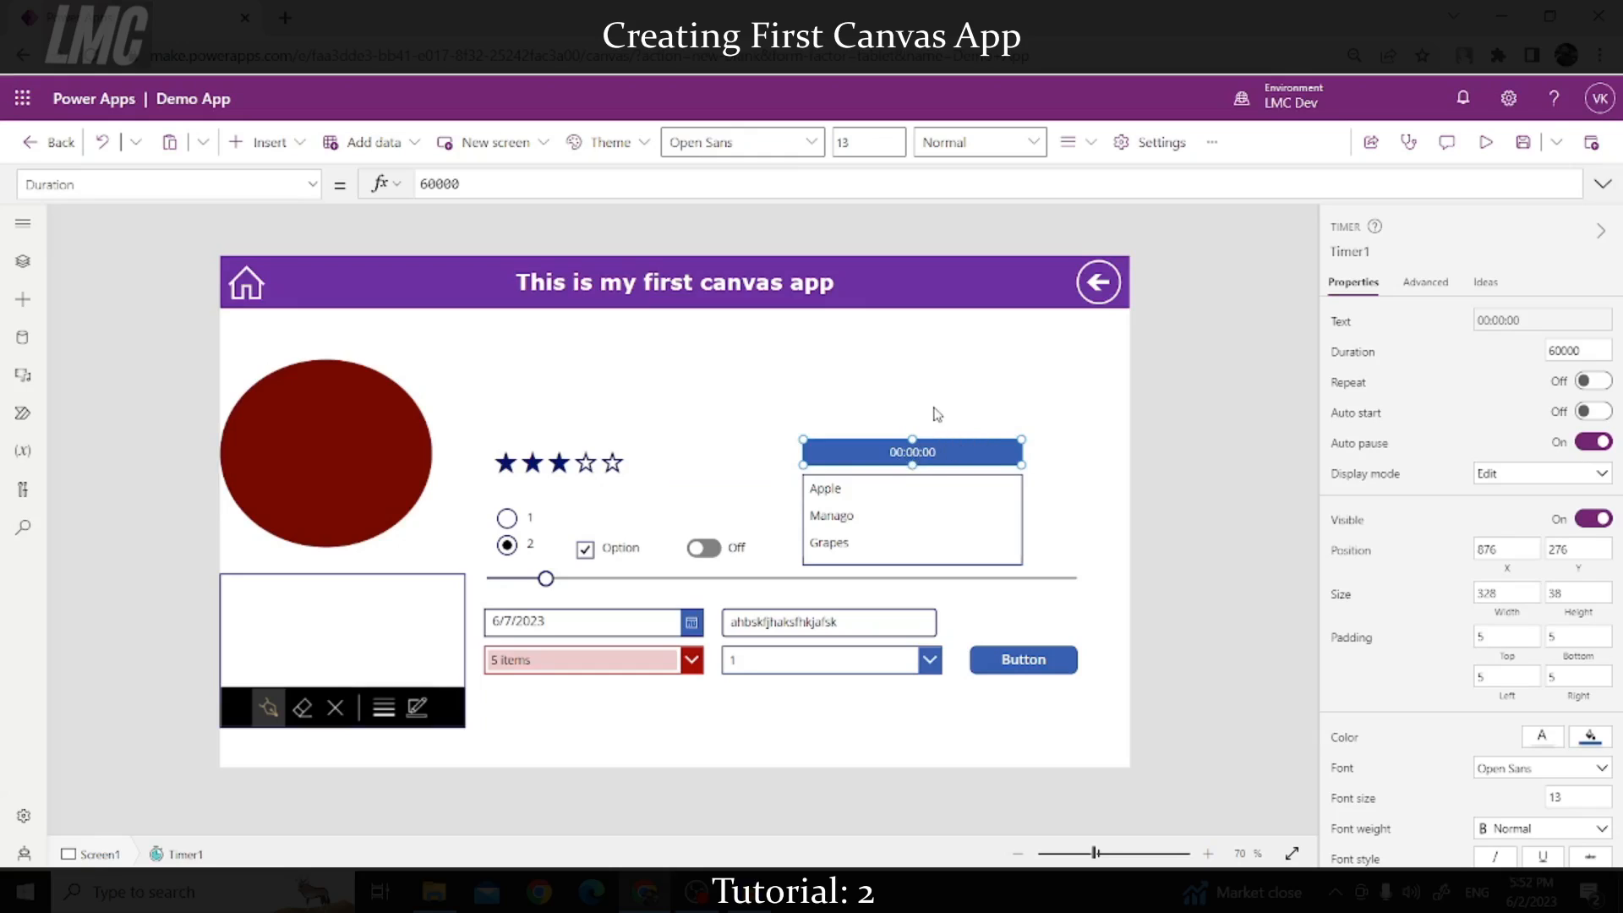
left_click(1107, 419)
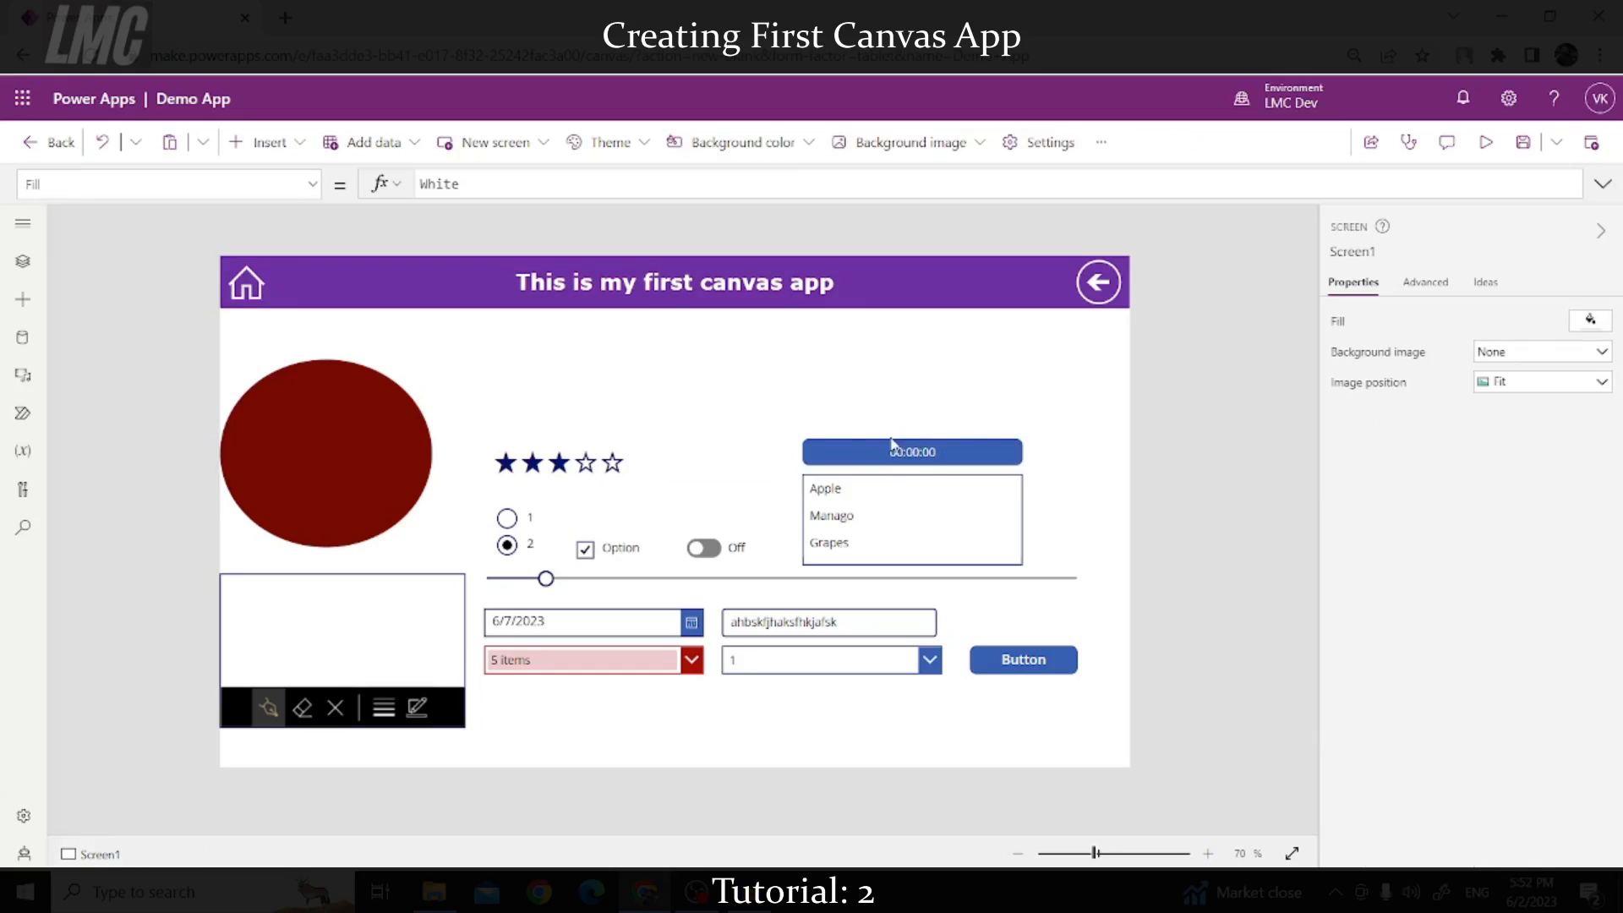
Step: Add a rich text editor and position it above the star rating control
left_click(269, 142)
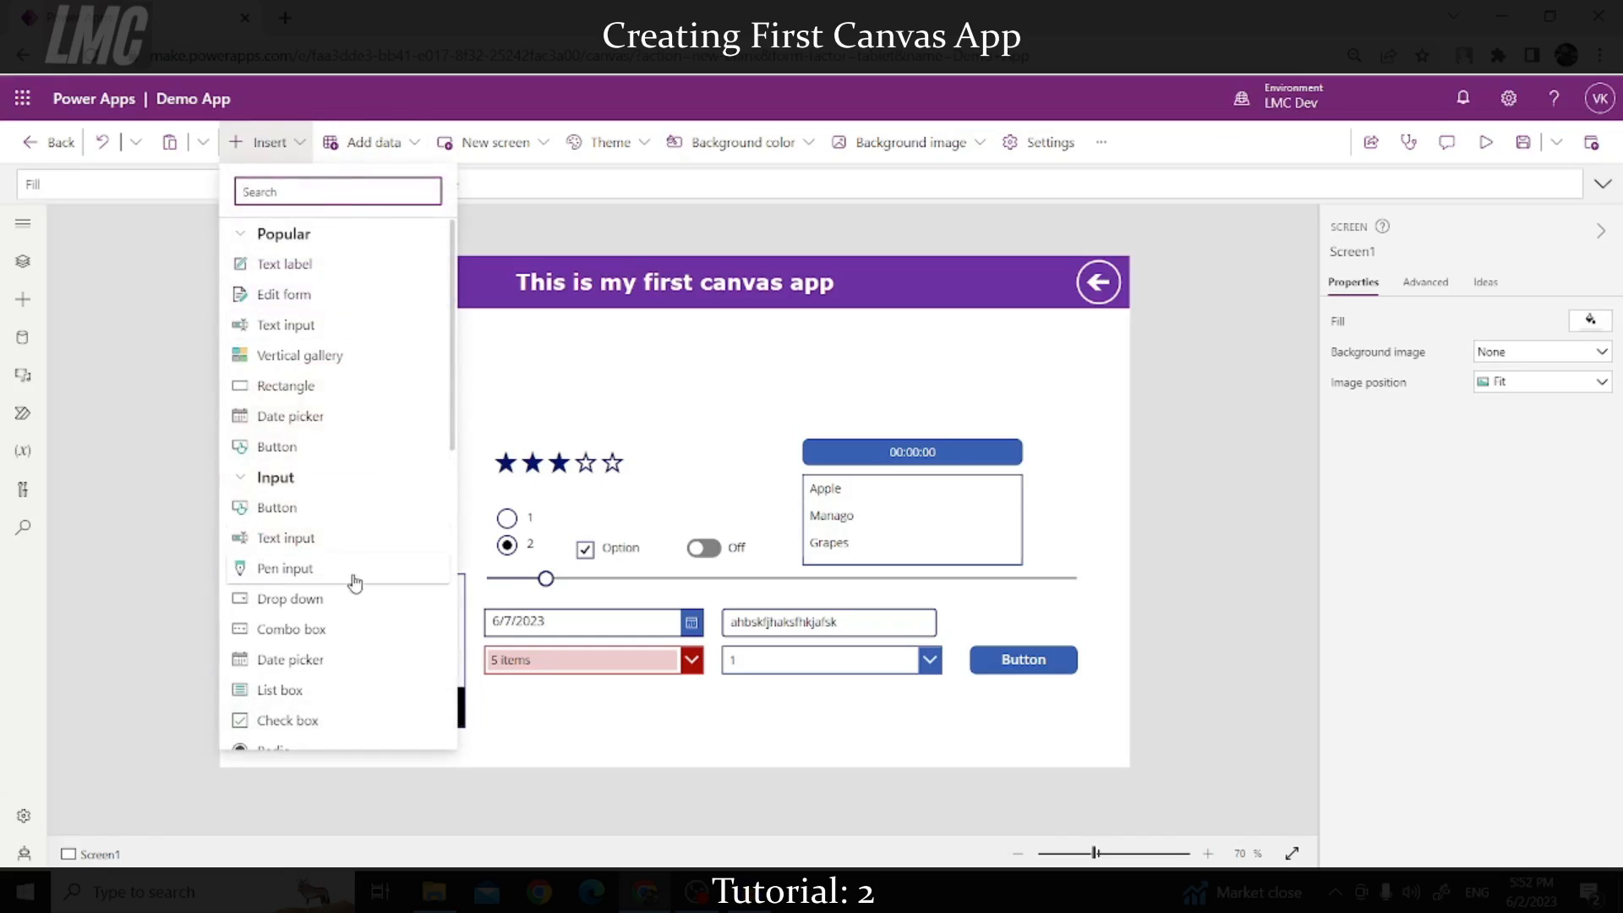
scroll(375, 567, "down", 3)
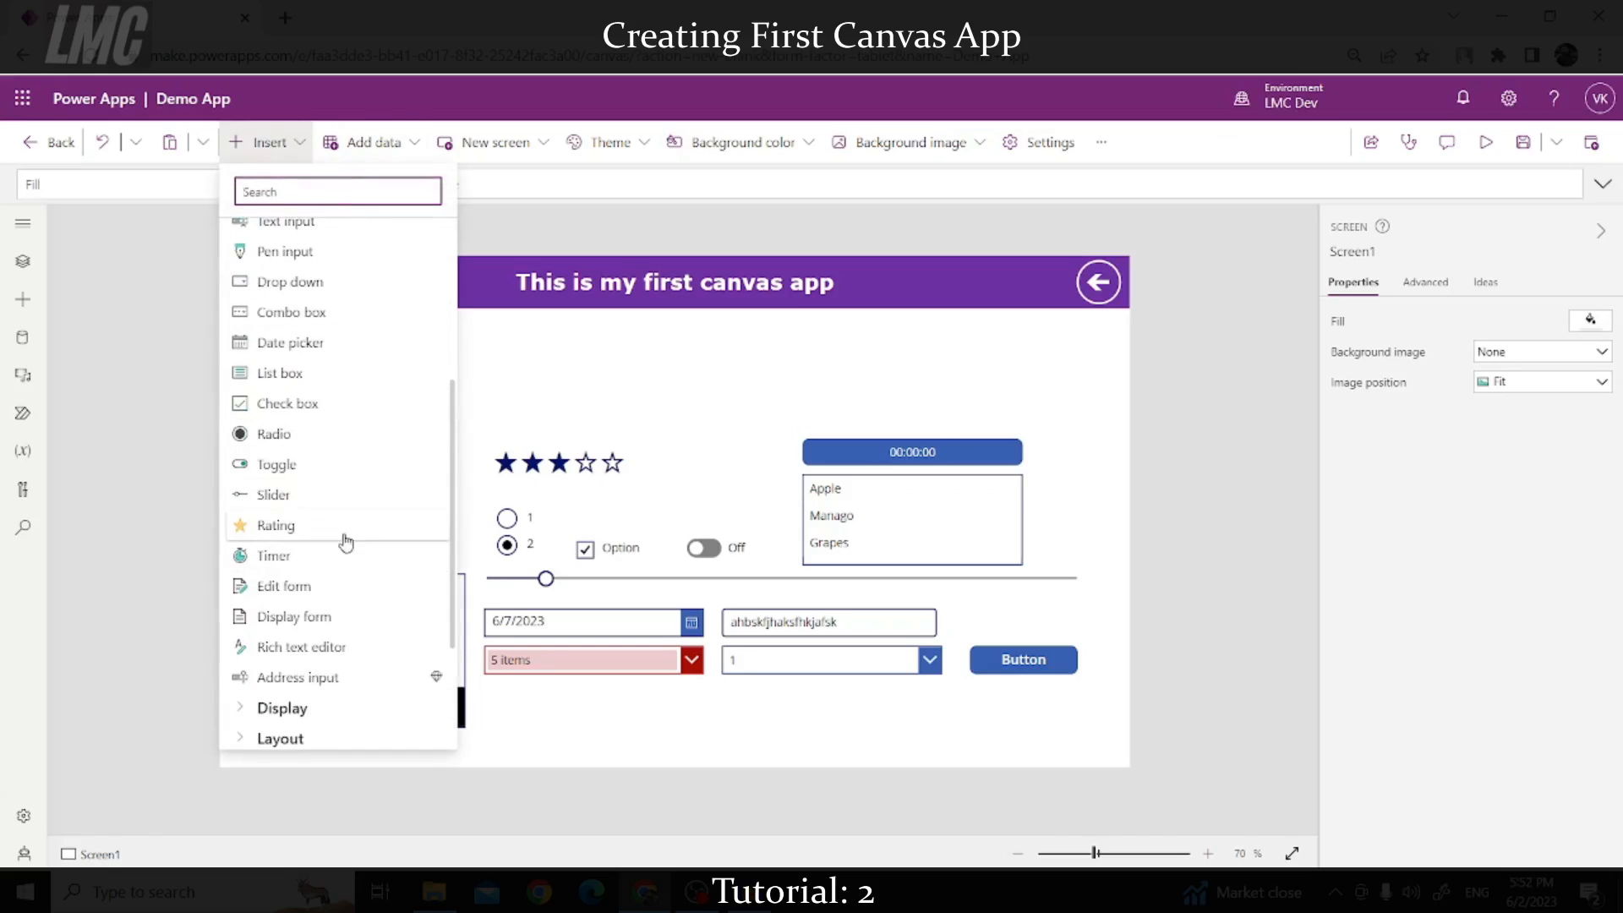
left_click(307, 653)
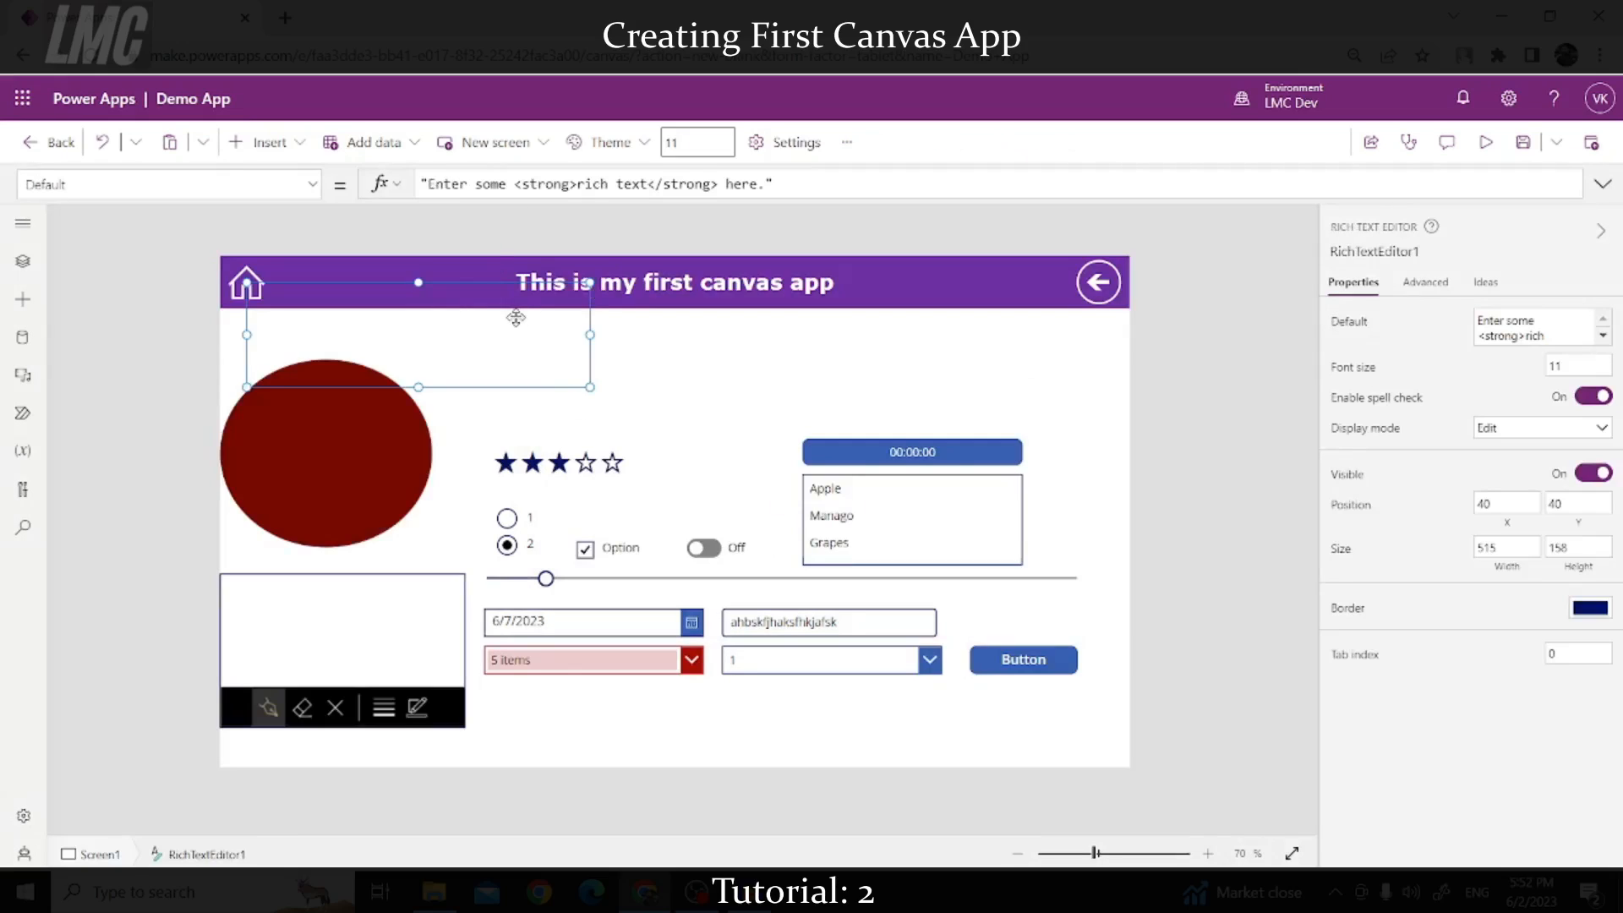
left_click_drag(598, 401, 716, 397)
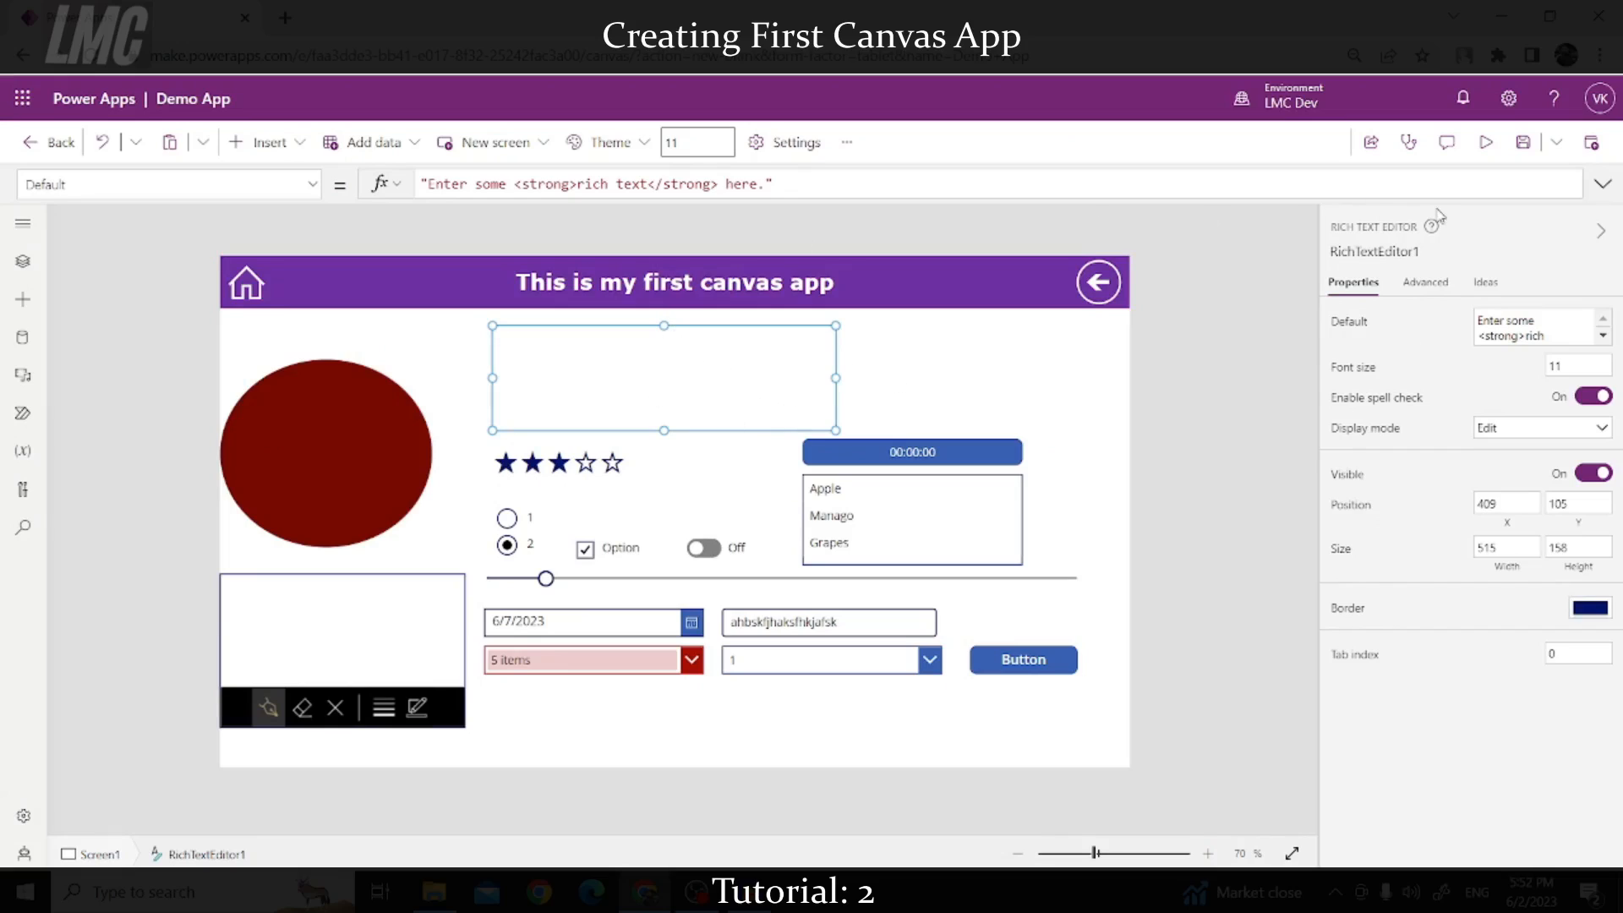
left_click(1485, 143)
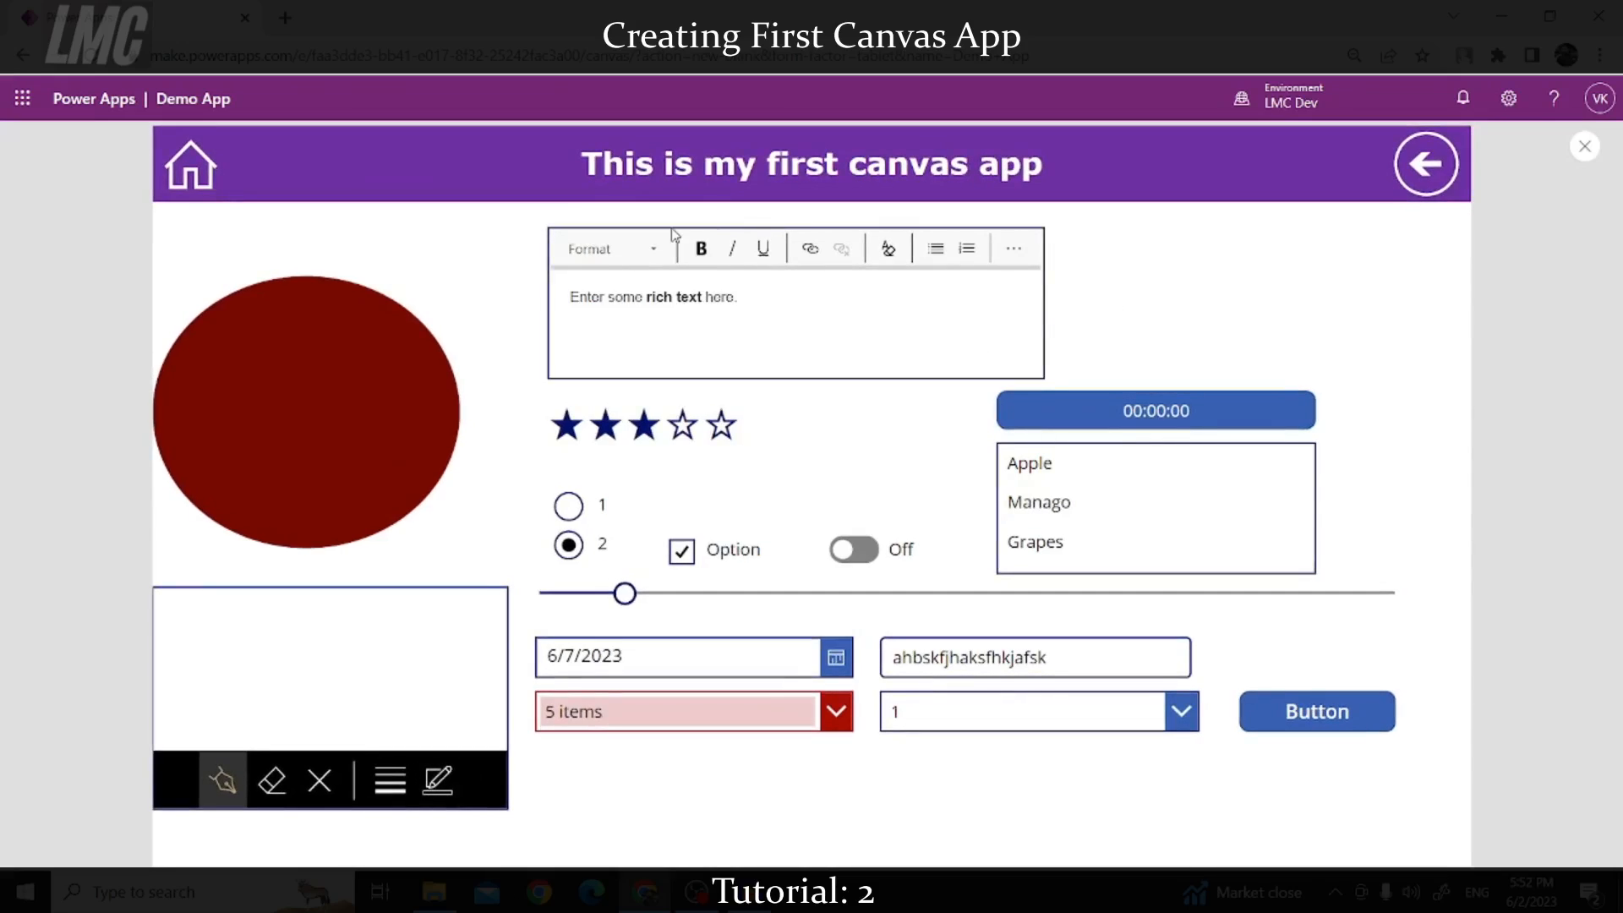
Step: In preview, bold parts of the rich text editor's sample sentence, then remove the bold
left_click_drag(765, 302, 656, 297)
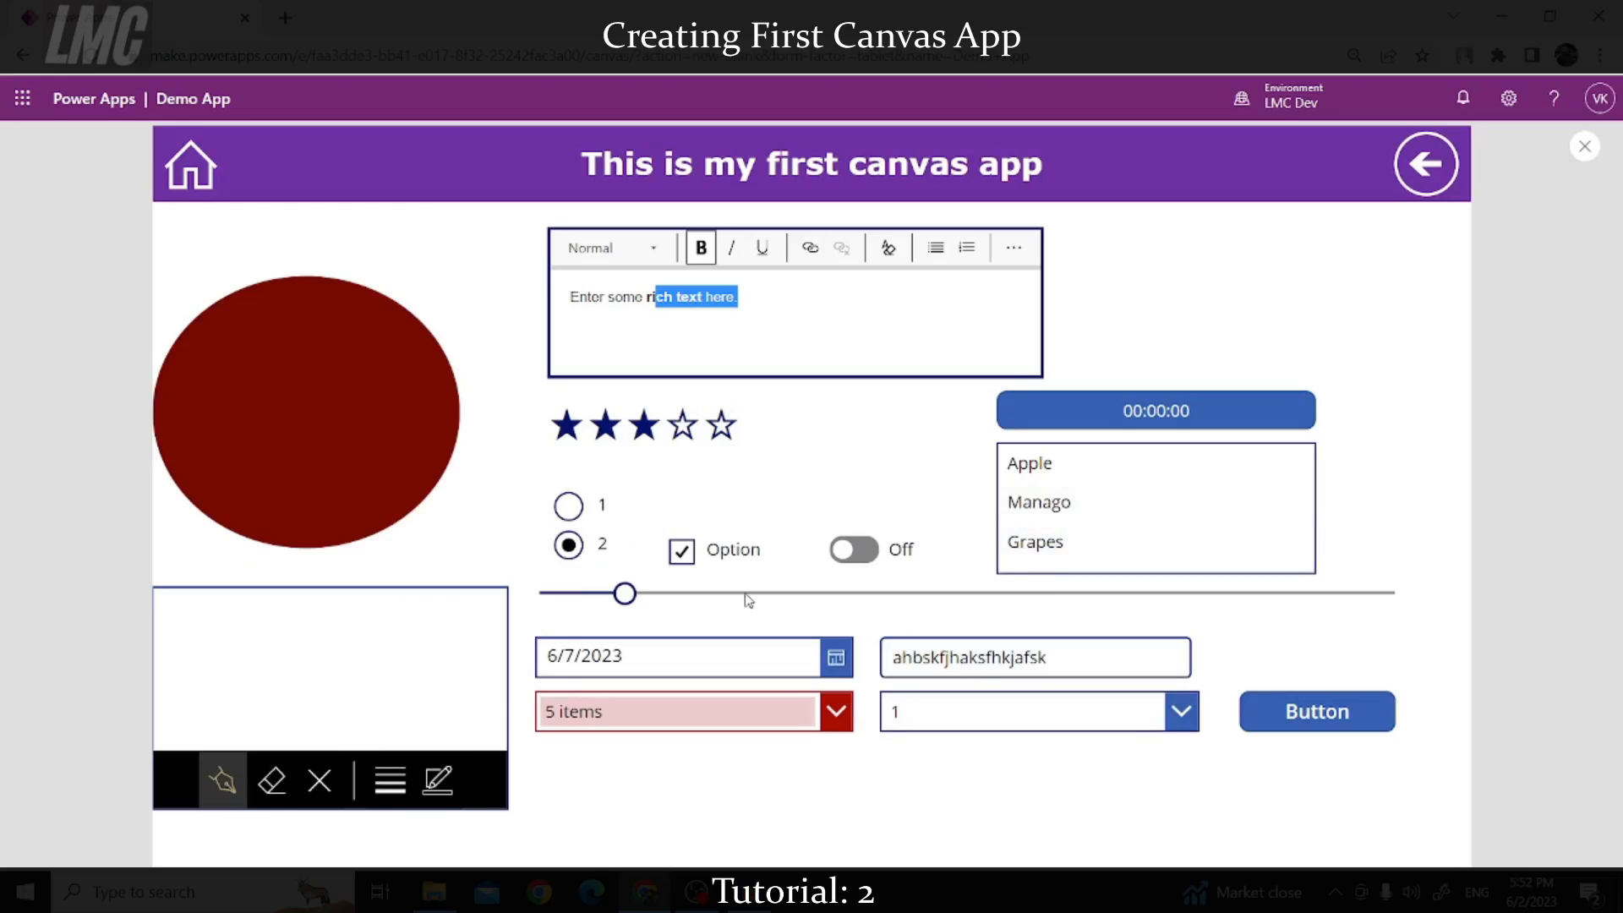
left_click(741, 298)
left_click_drag(749, 310, 715, 306)
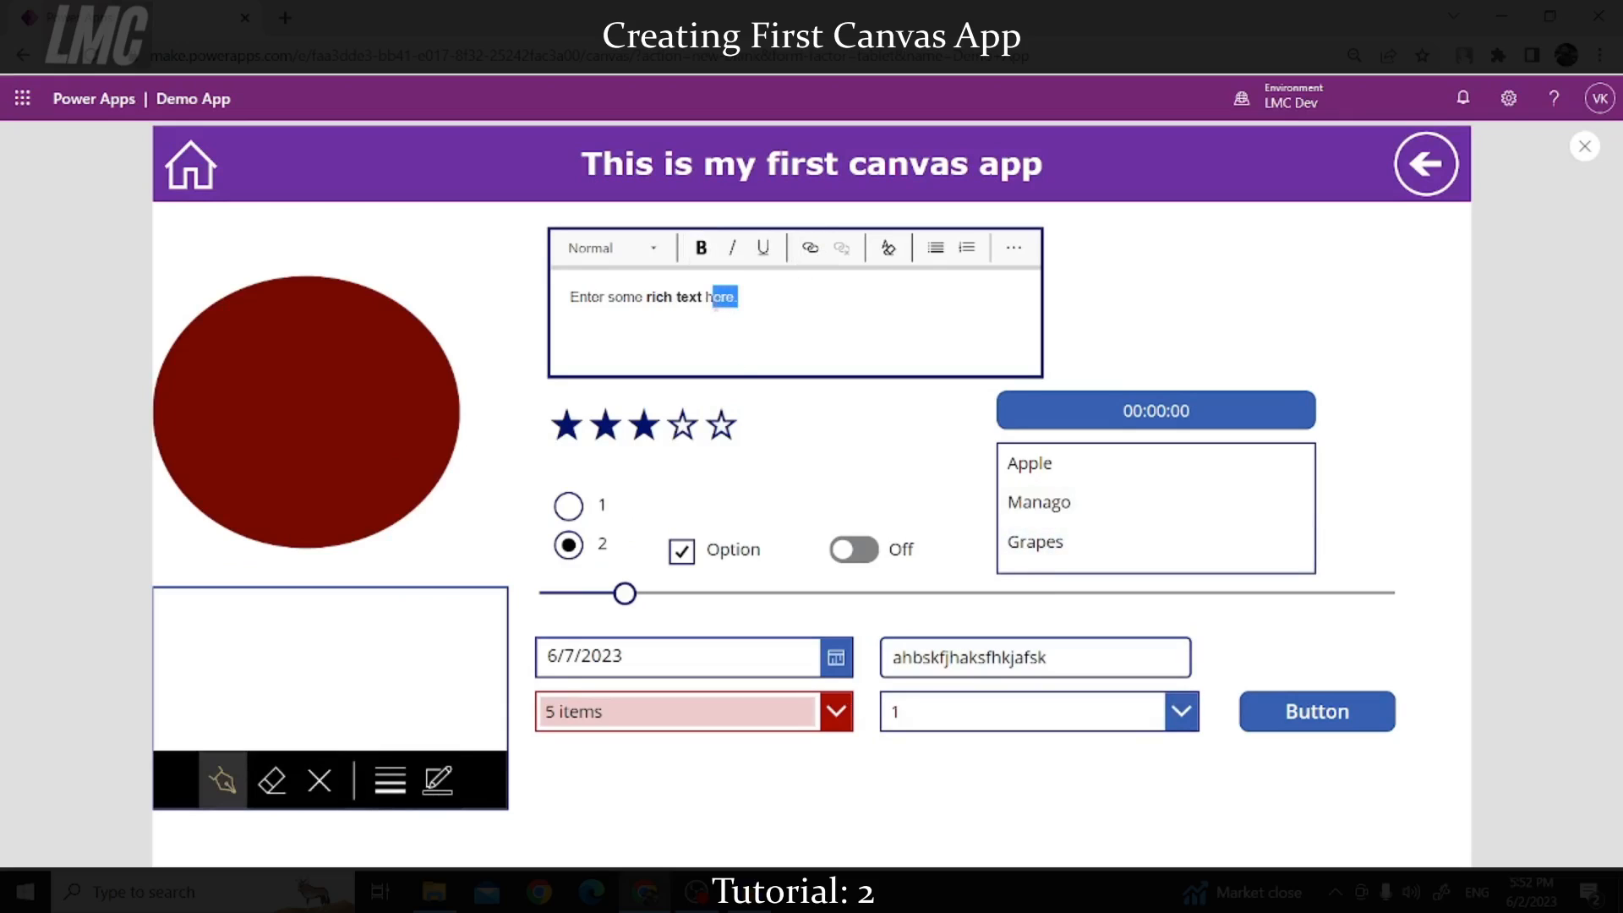
key("ctrl+b")
left_click(750, 314)
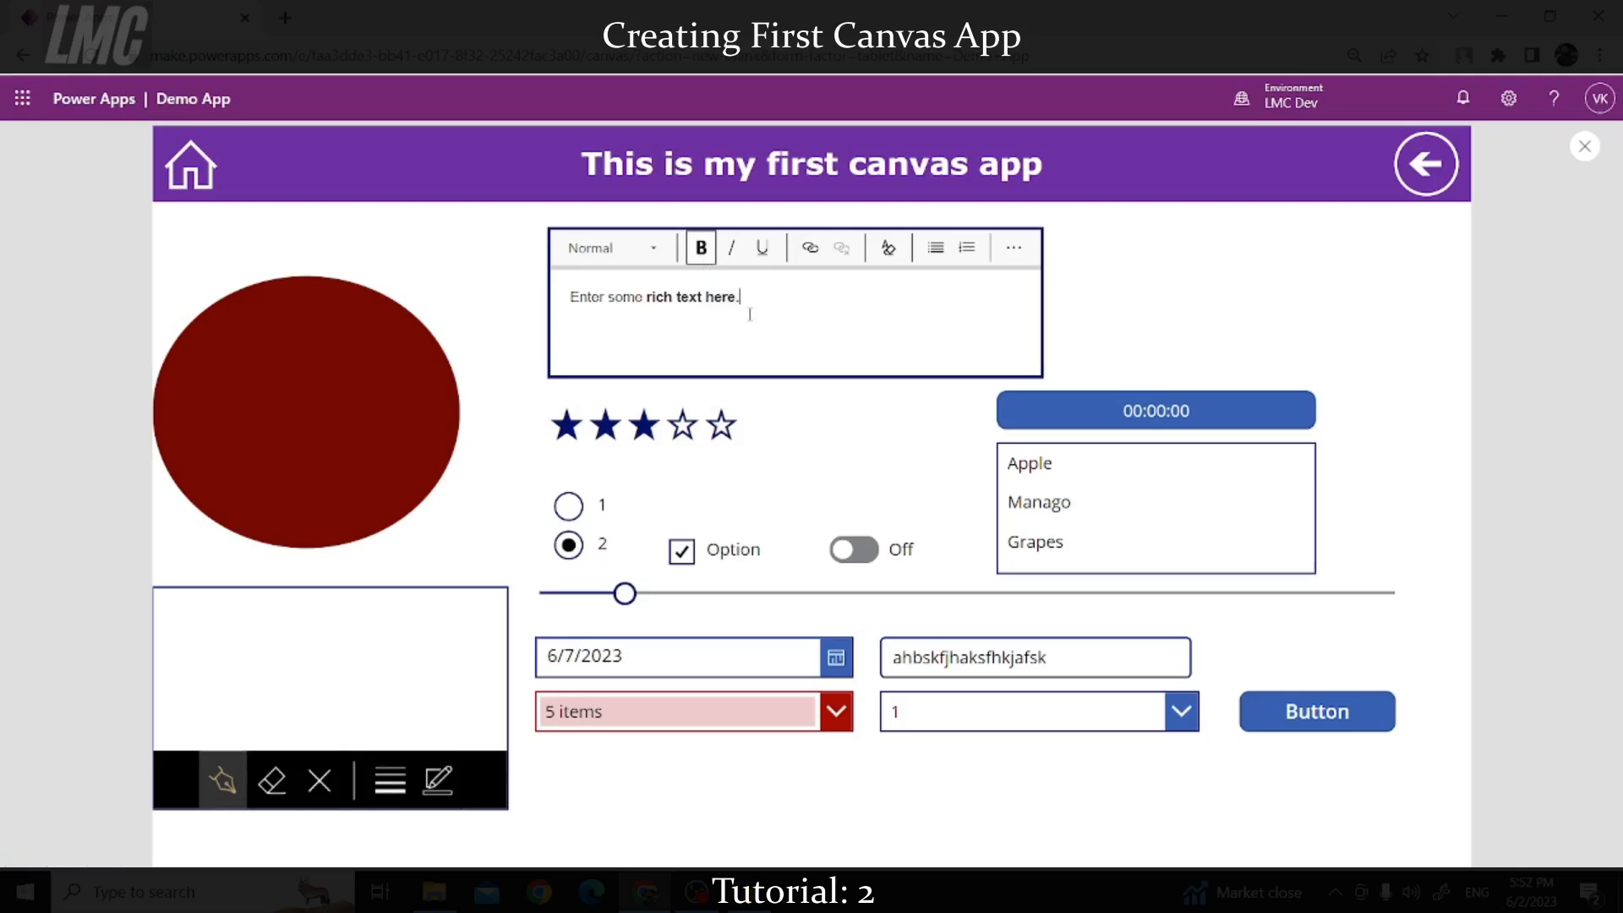
left_click_drag(741, 297, 645, 298)
left_click(725, 263)
left_click(755, 300)
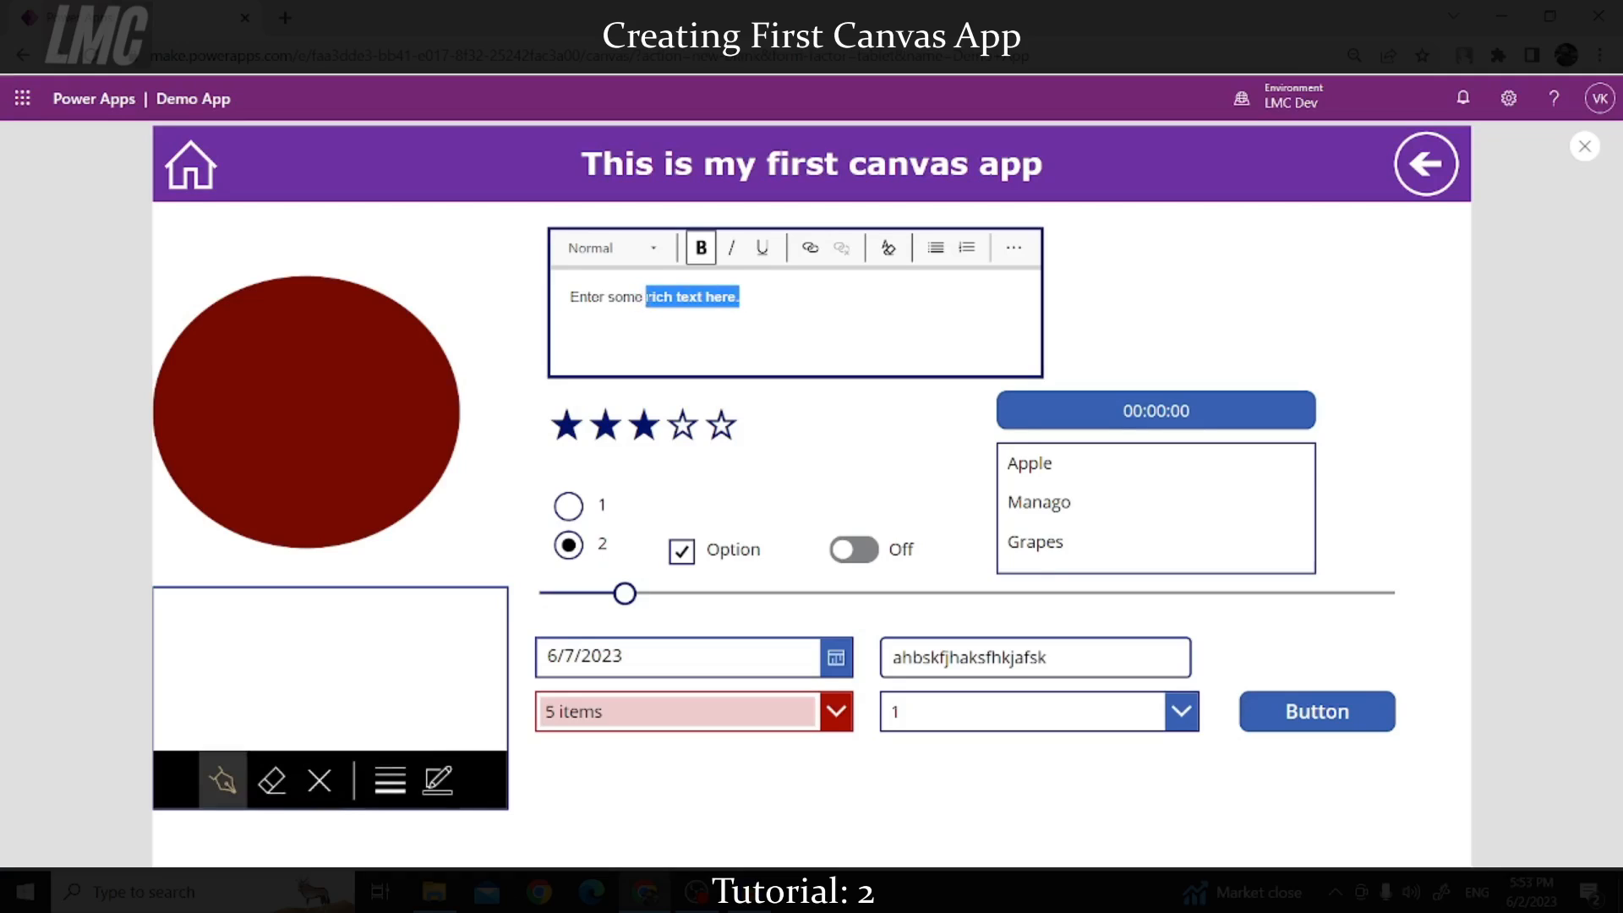
left_click(694, 250)
left_click(755, 304)
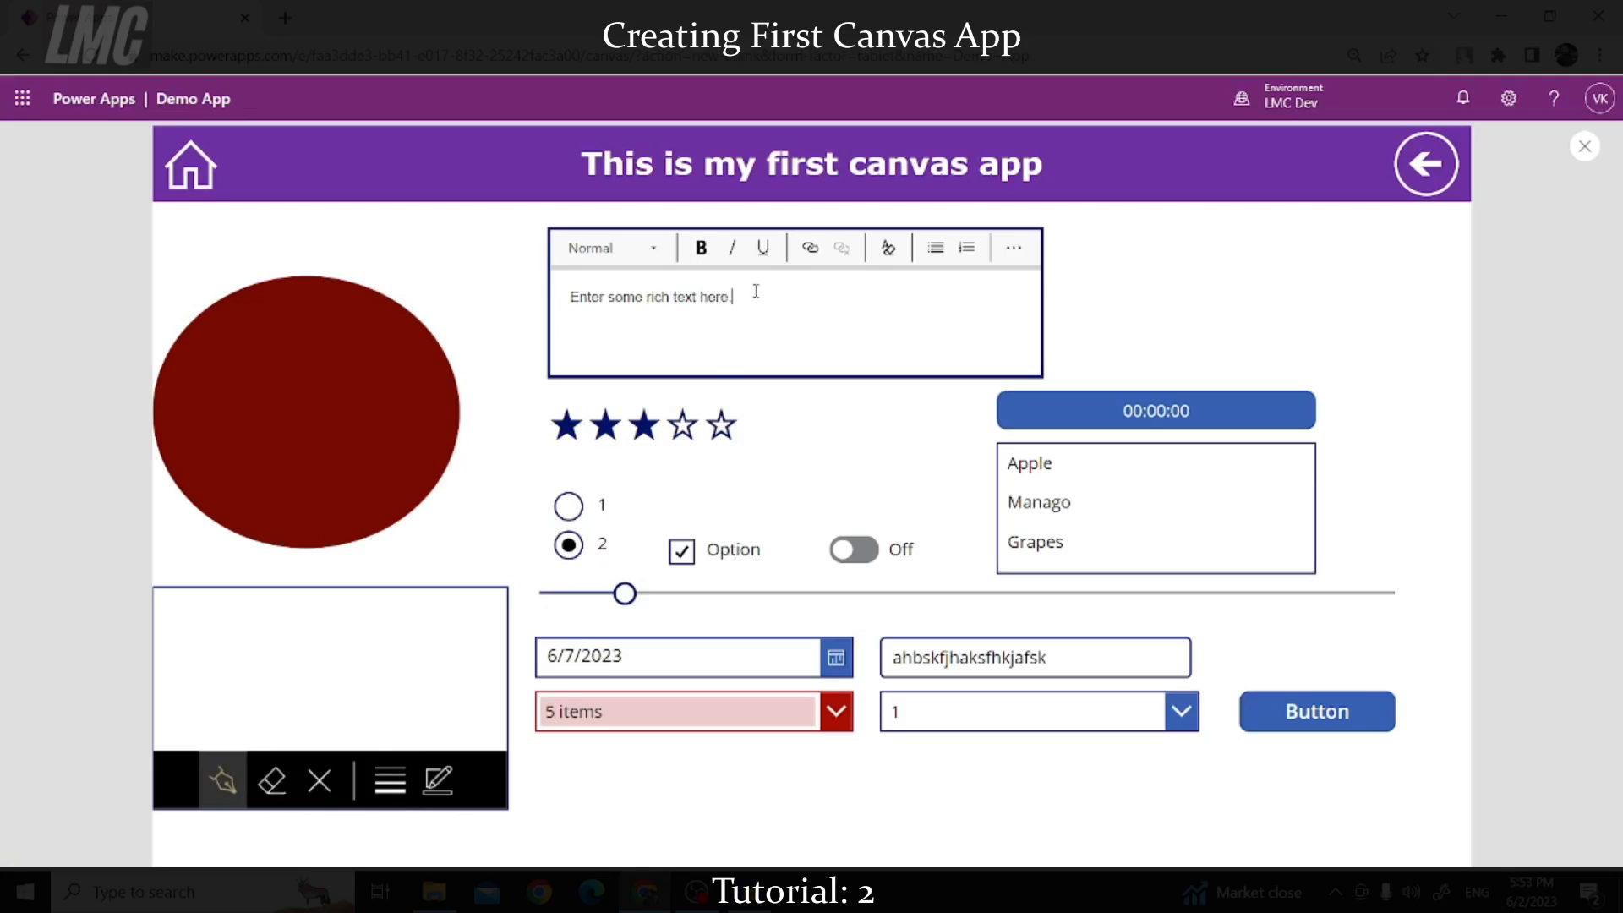
Step: Underline the whole sample sentence, then return to the editor
left_click_drag(741, 296, 575, 306)
left_click(763, 249)
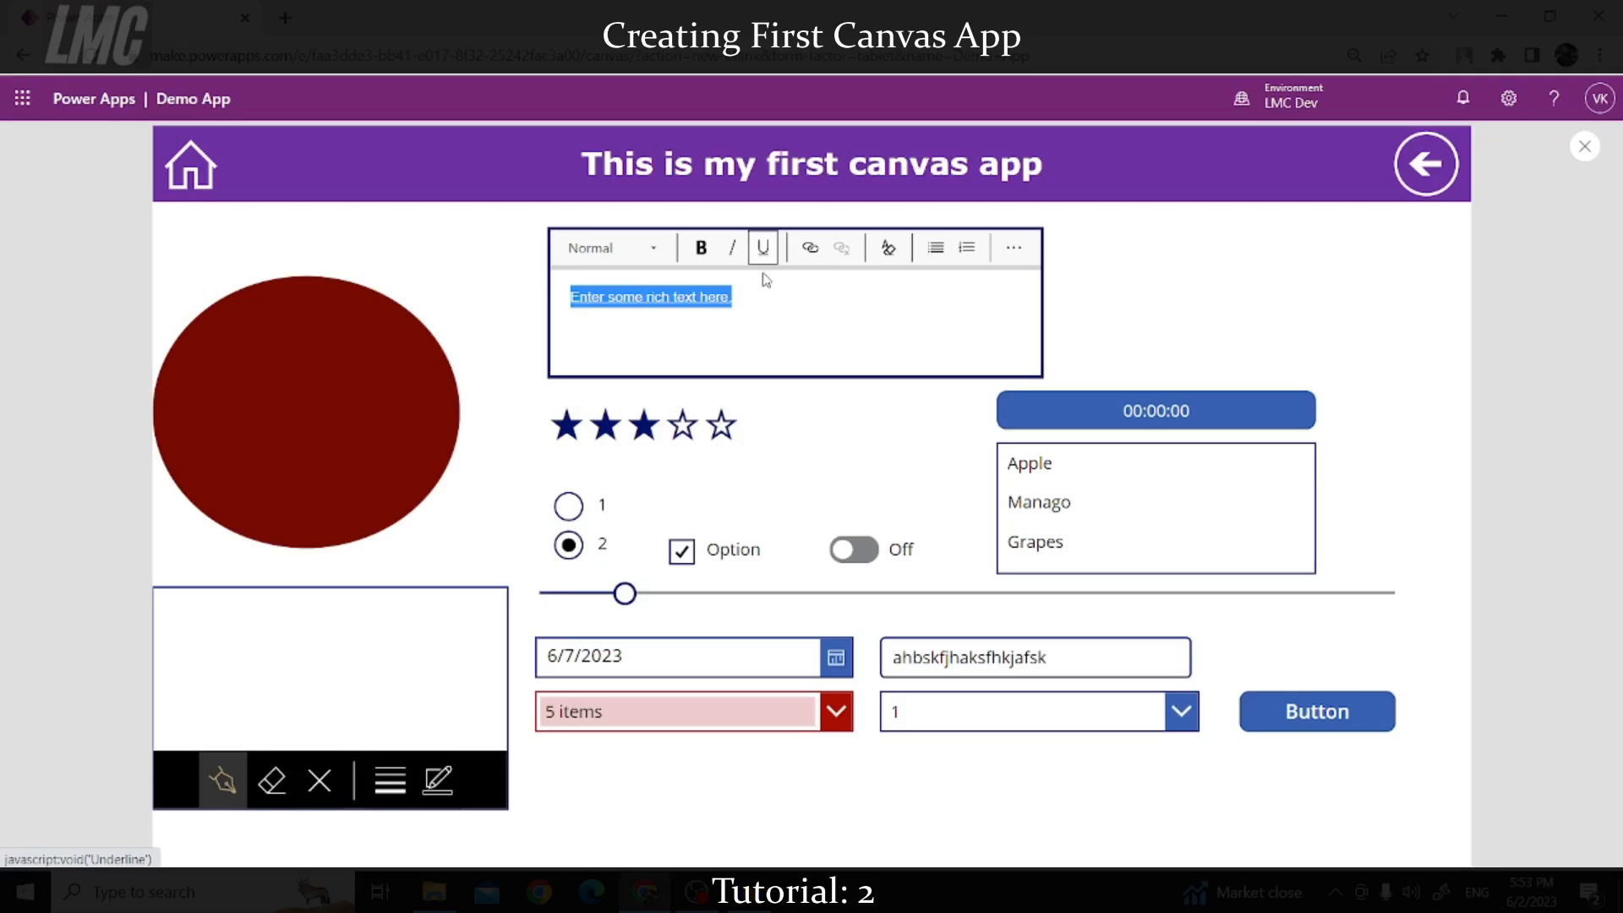
left_click(756, 317)
left_click_drag(742, 311, 573, 321)
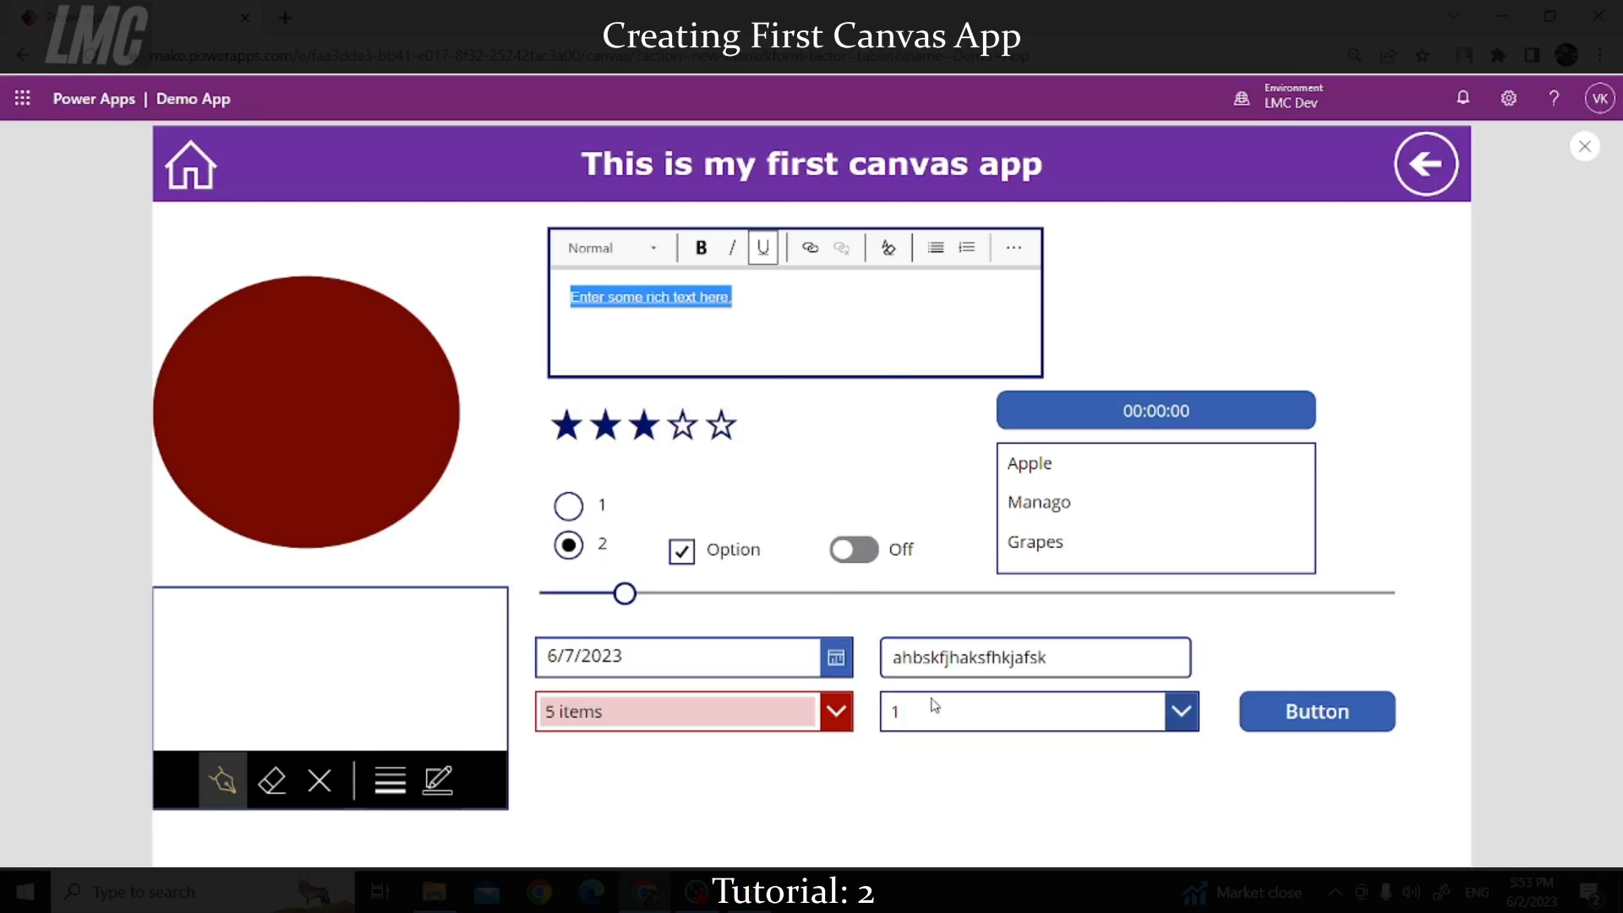
left_click(1585, 146)
left_click(808, 381)
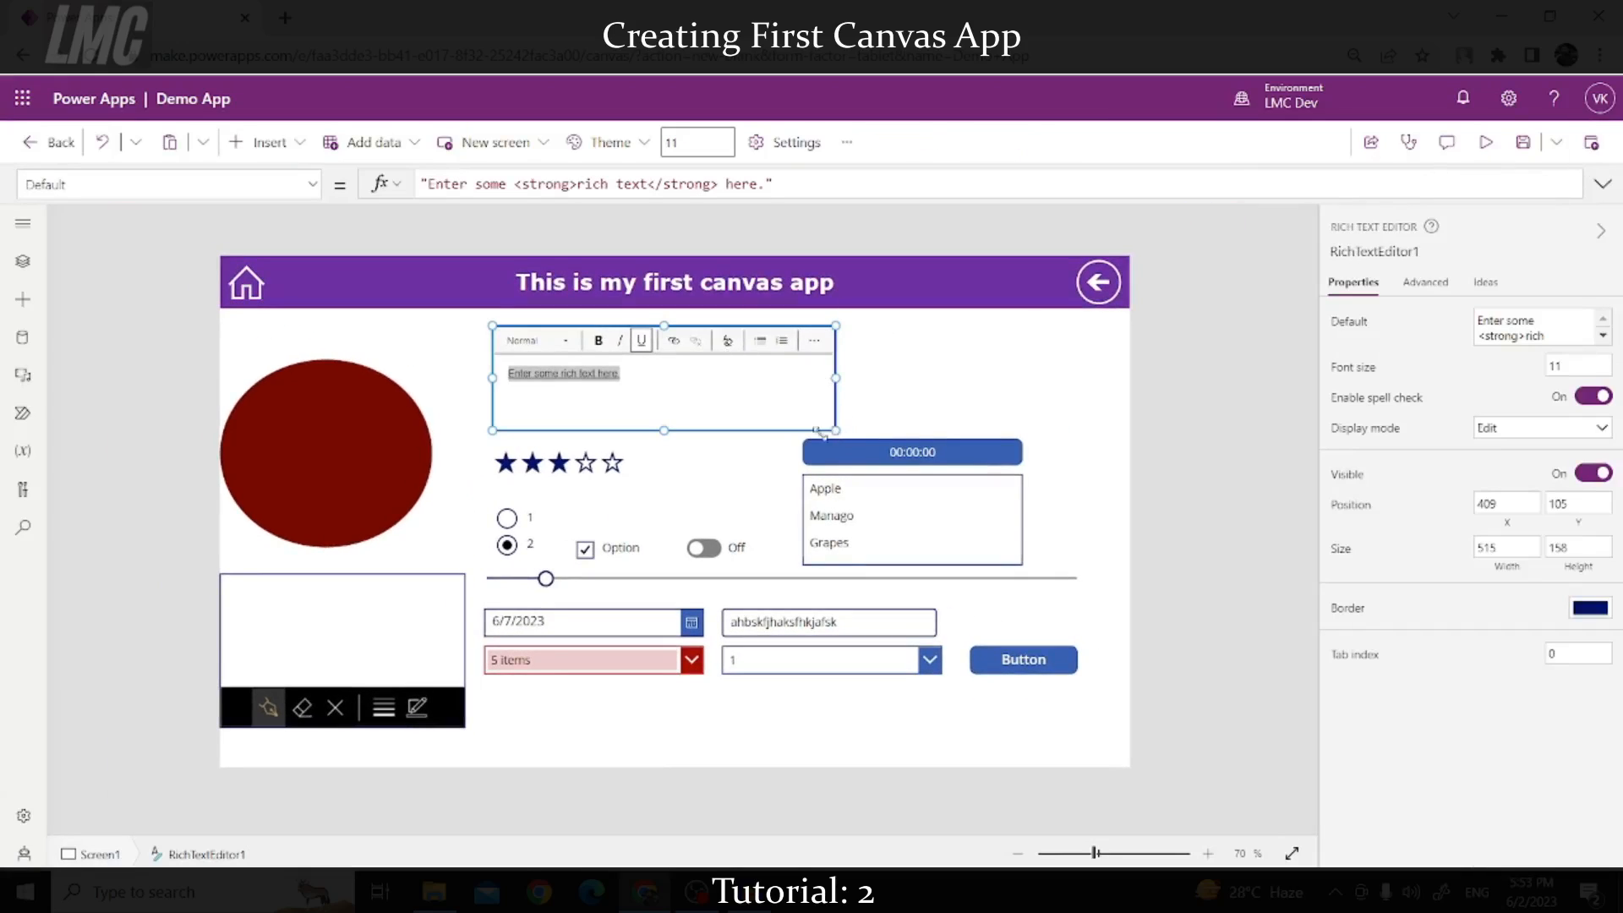
Step: Make the rich text editor narrower and taller, and add an address input to its right
left_click_drag(819, 432, 784, 446)
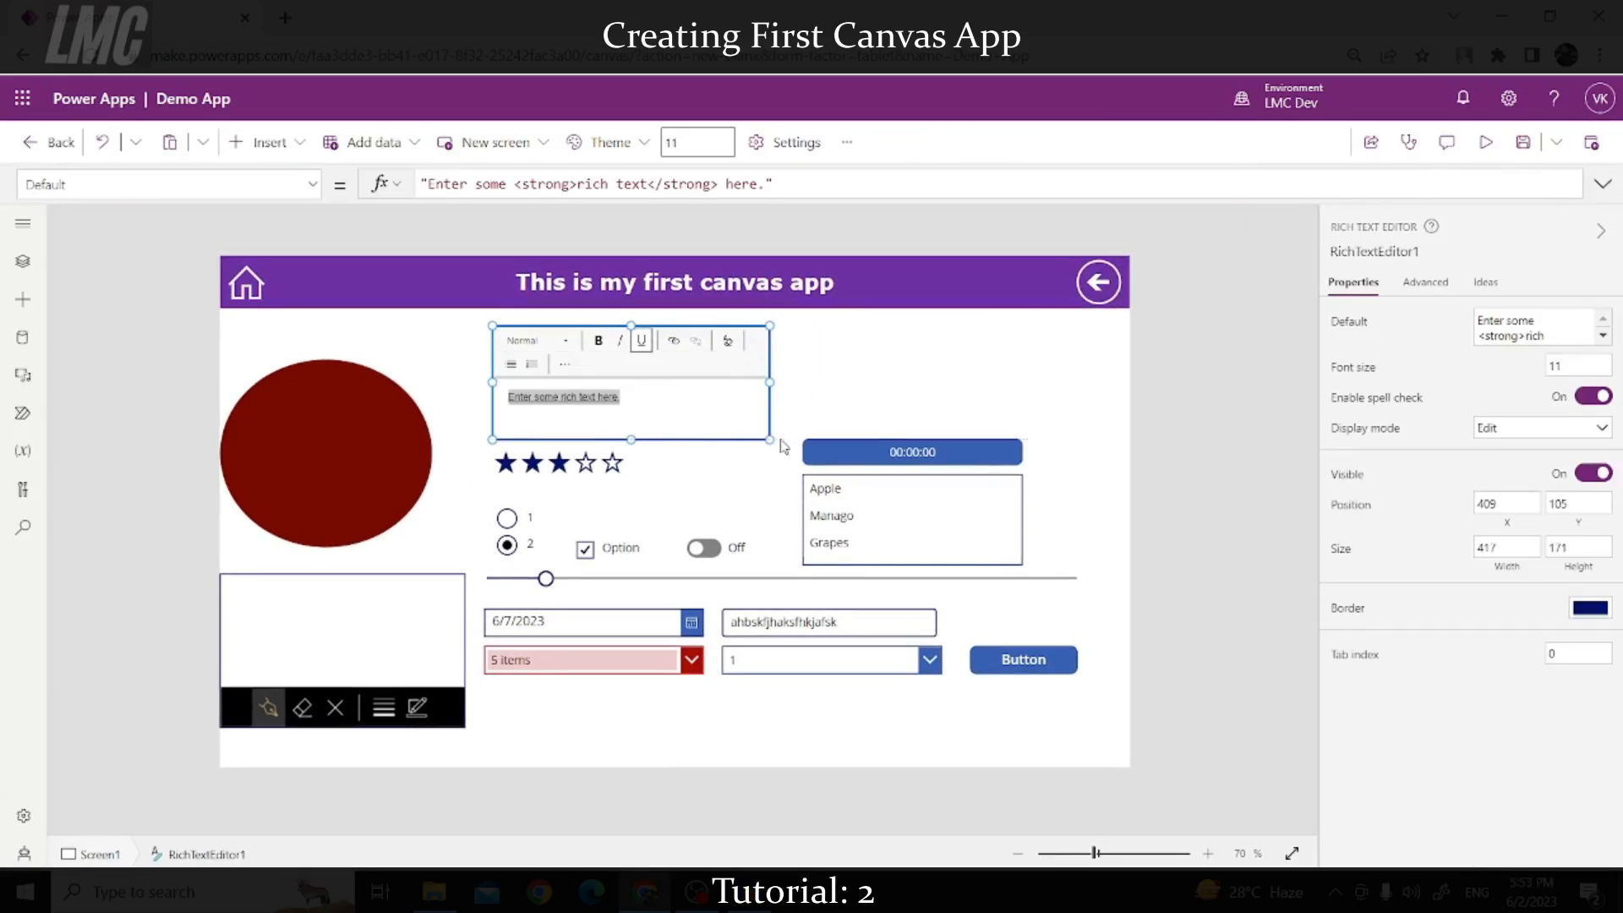
left_click(815, 362)
left_click(262, 142)
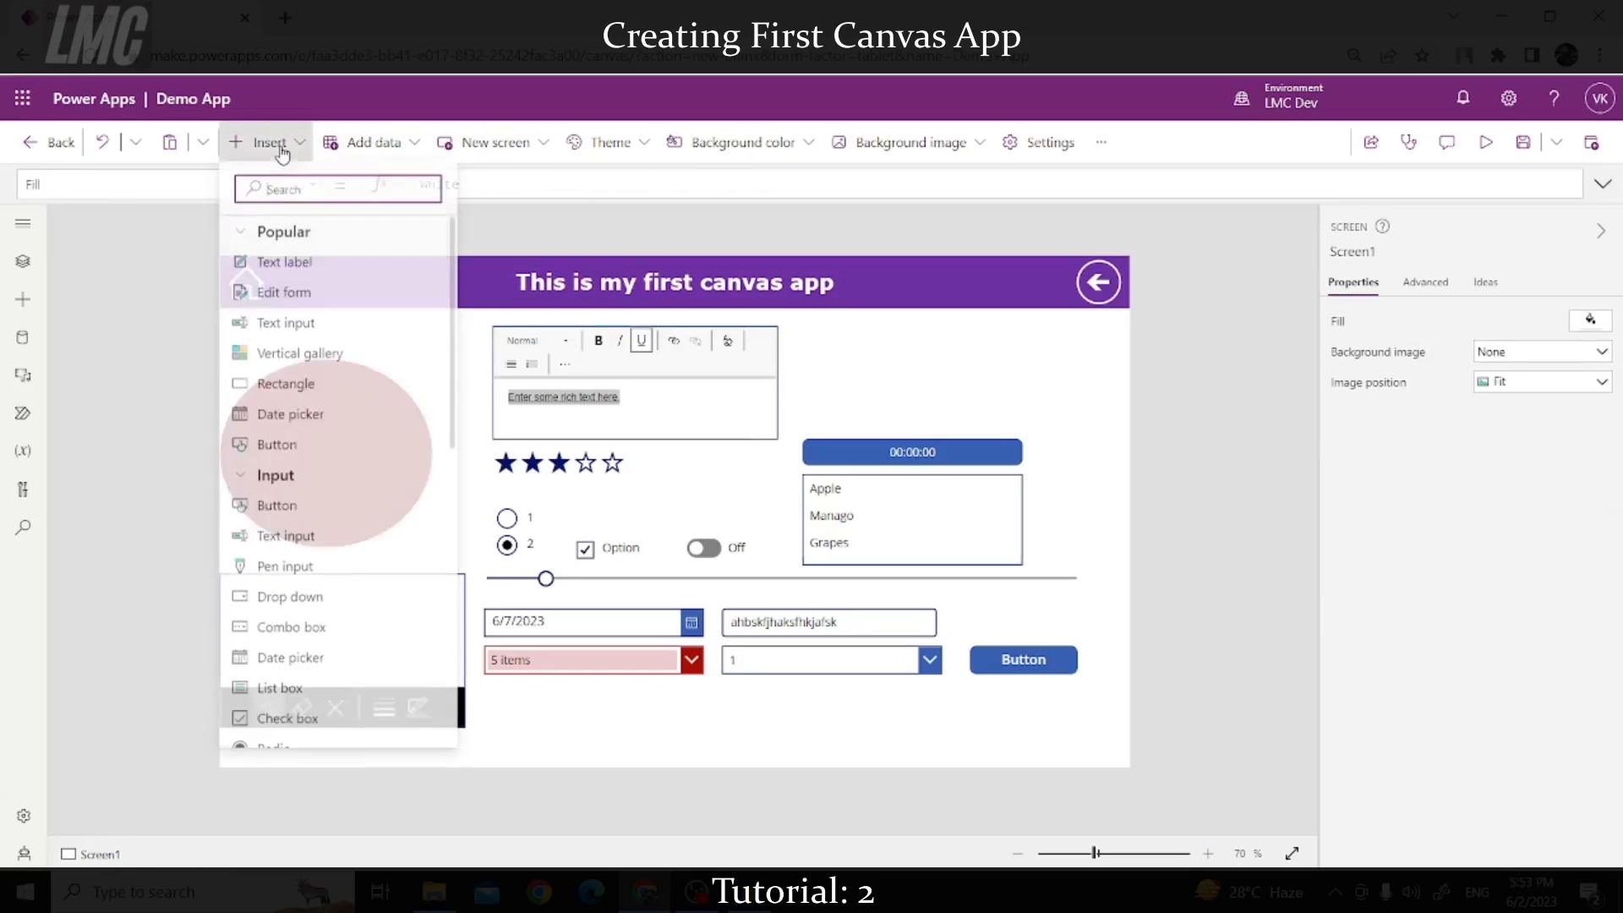
scroll(347, 478, "down", 3)
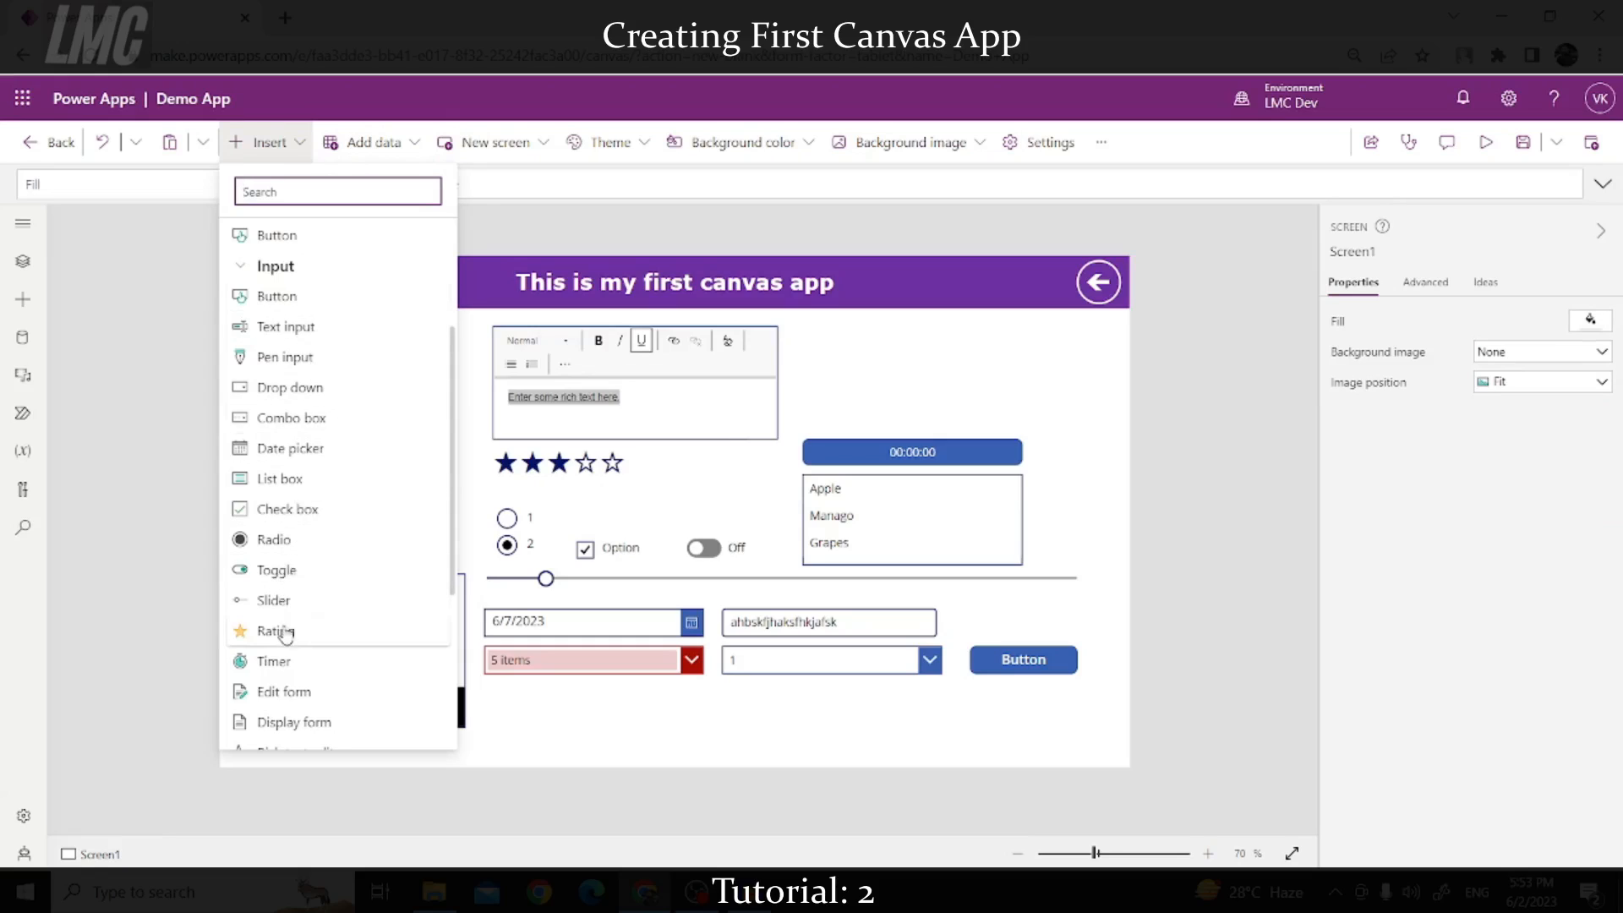
scroll(279, 630, "down", 1)
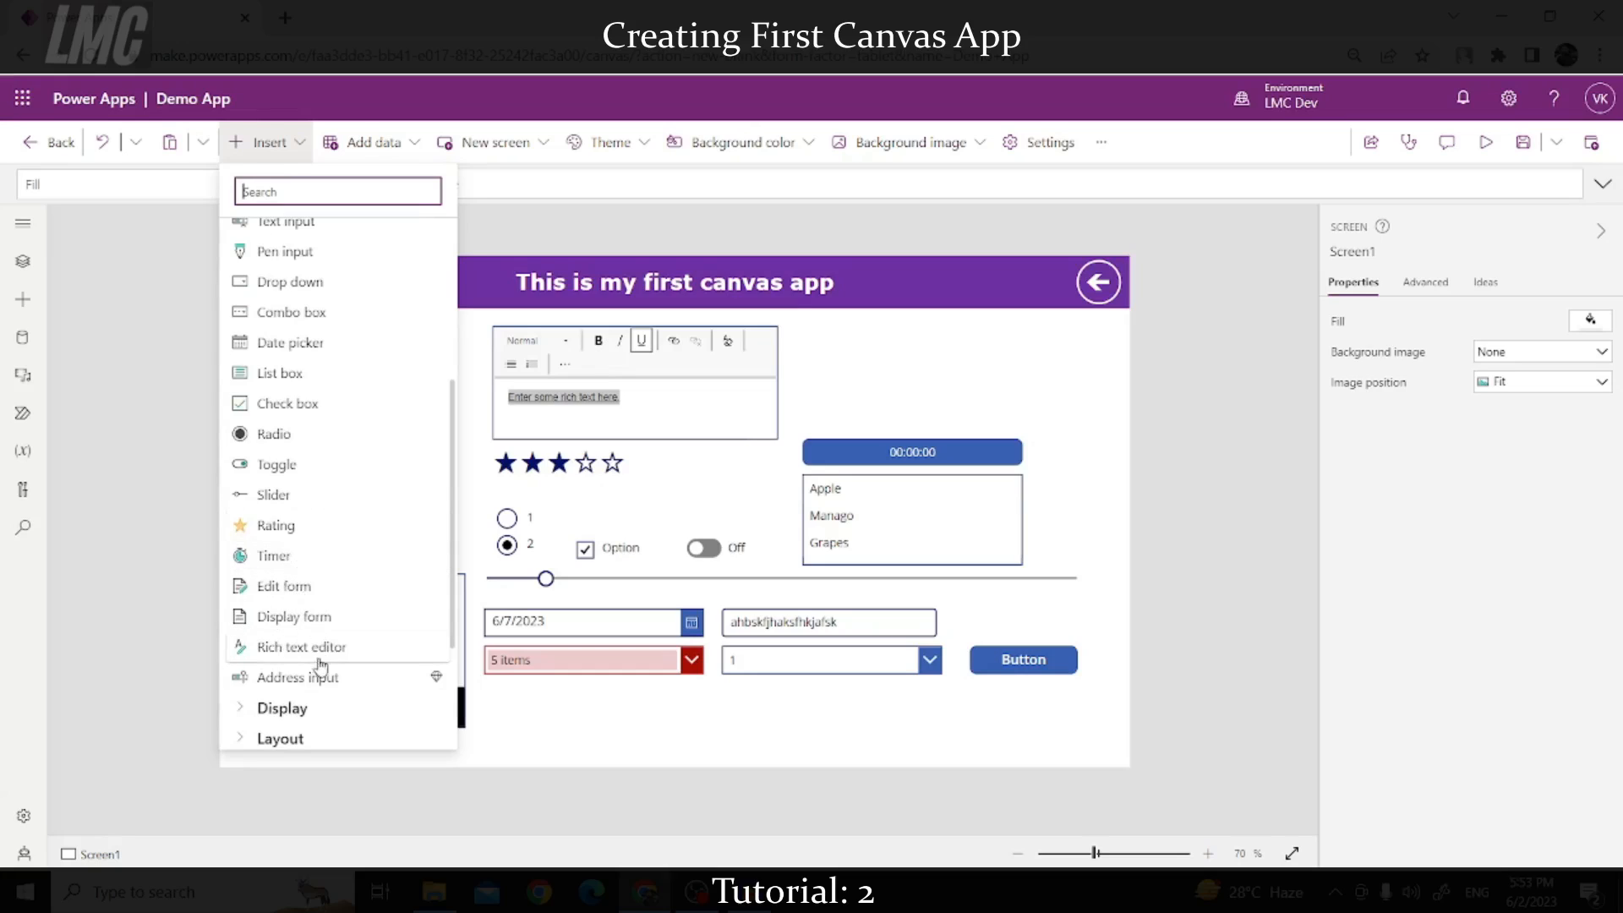
left_click(320, 687)
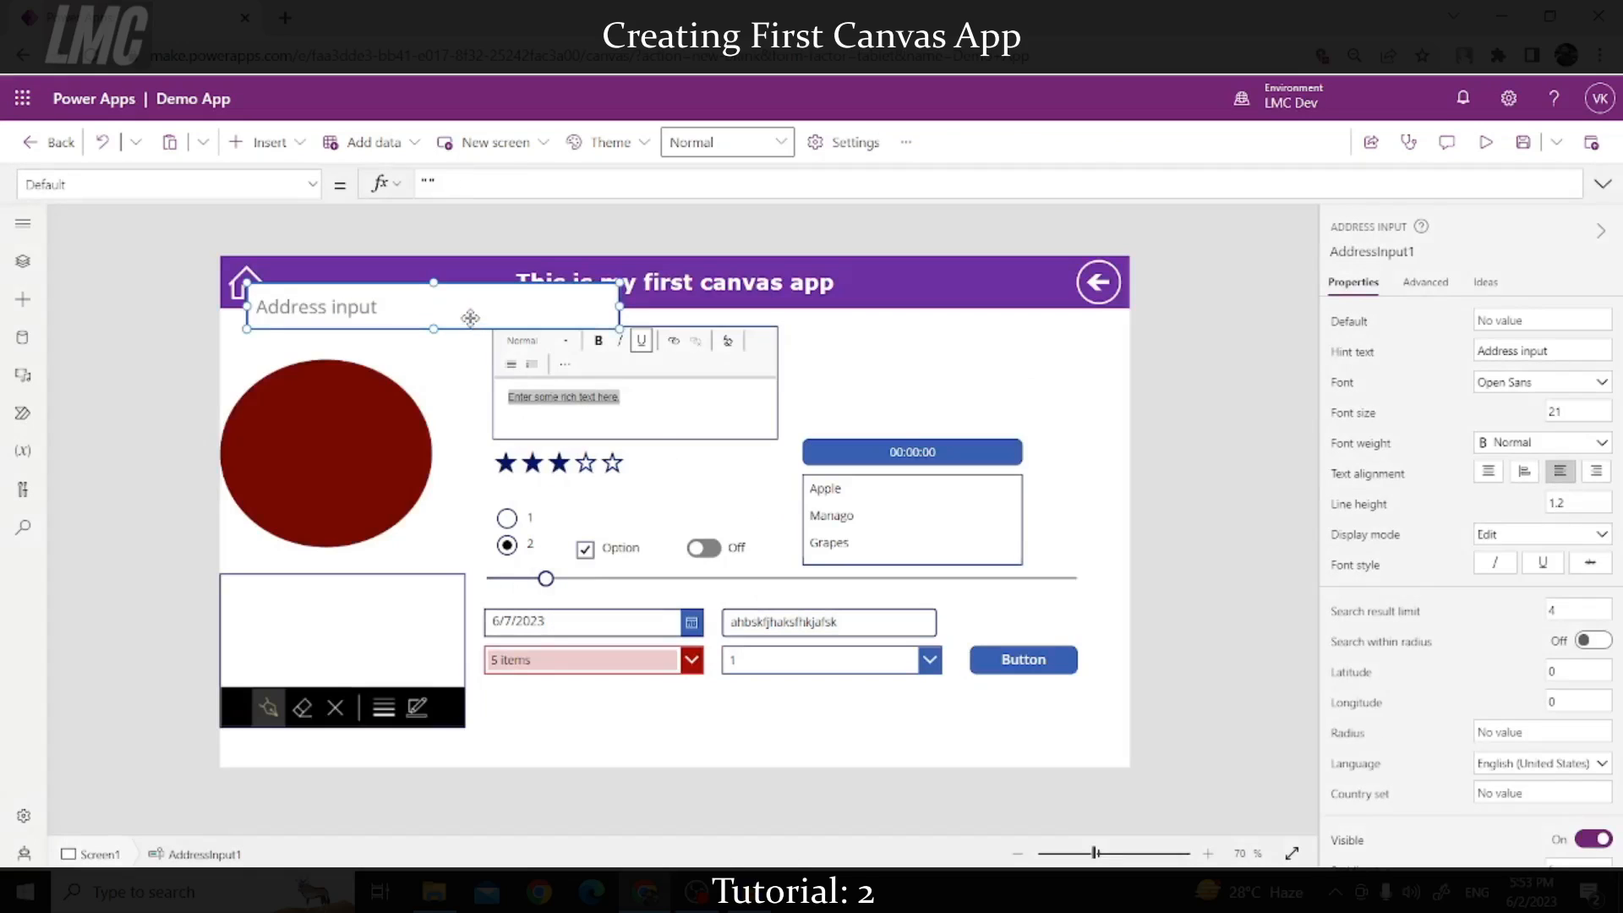
left_click_drag(470, 318, 1019, 375)
left_click(1007, 384)
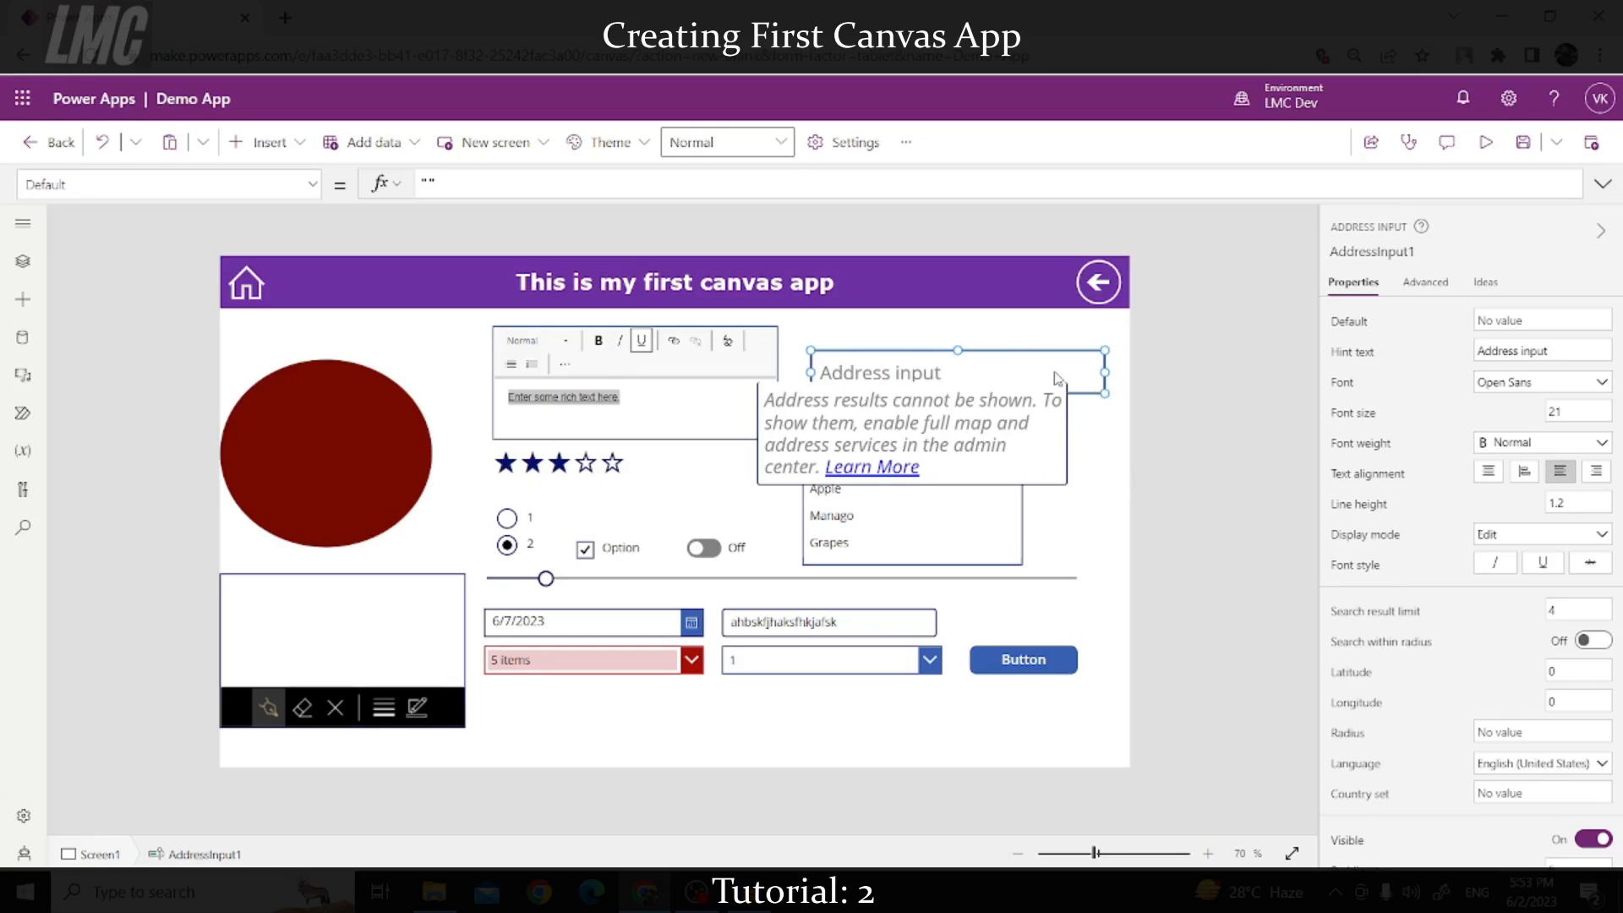
left_click(1151, 375)
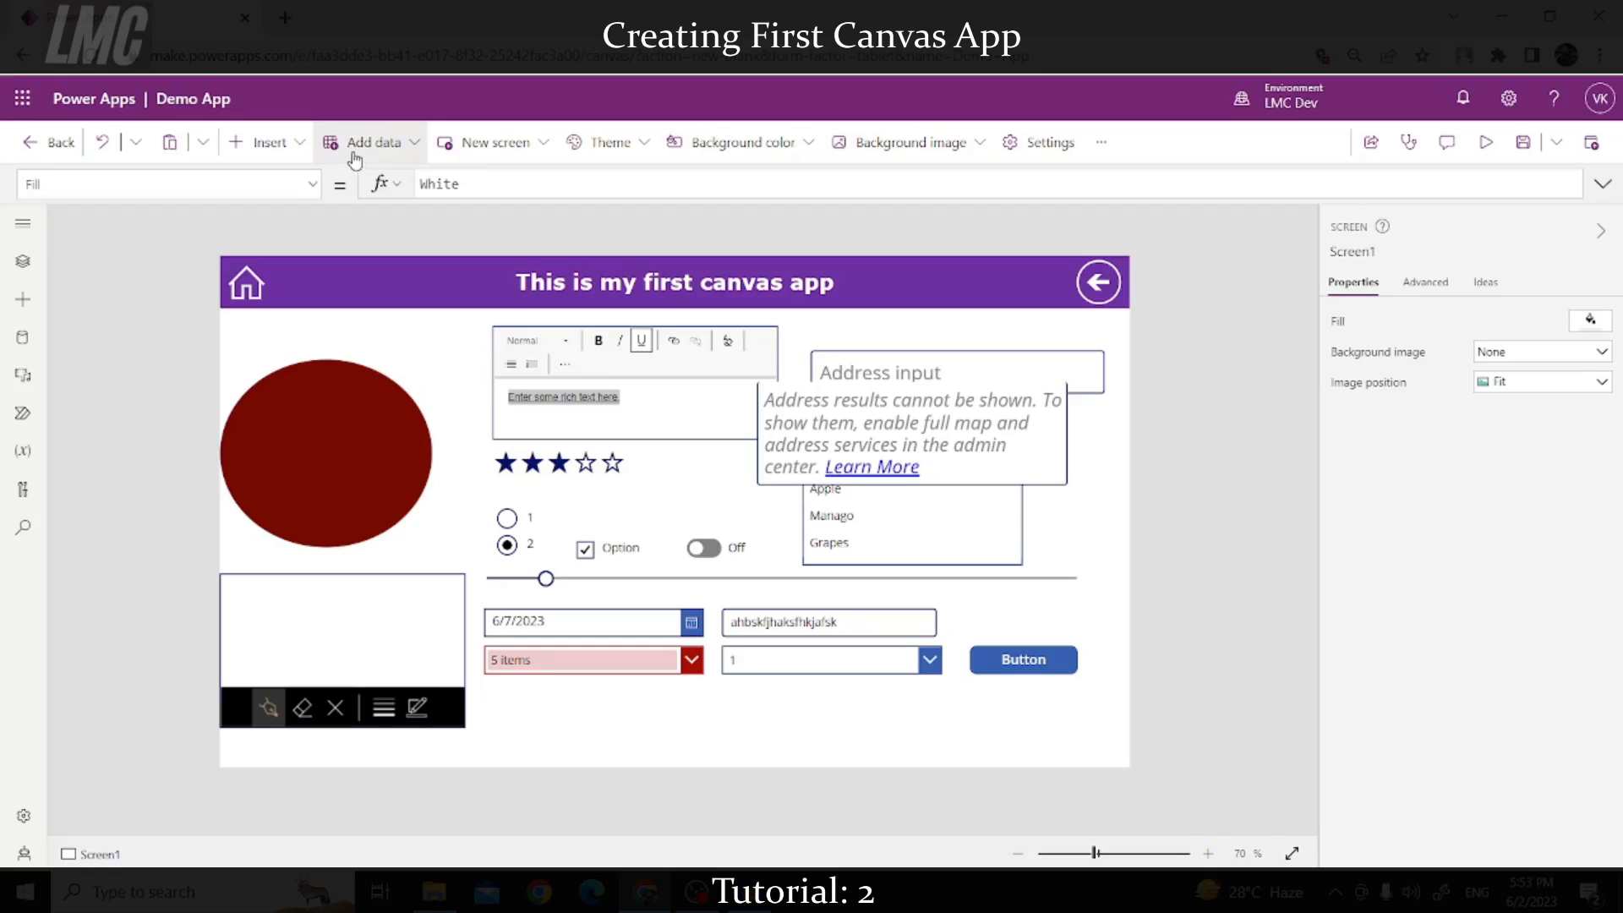
Step: In the Insert control list, expand the Display and Layout groups to show galleries and containers
left_click(271, 148)
scroll(330, 491, "down", 5)
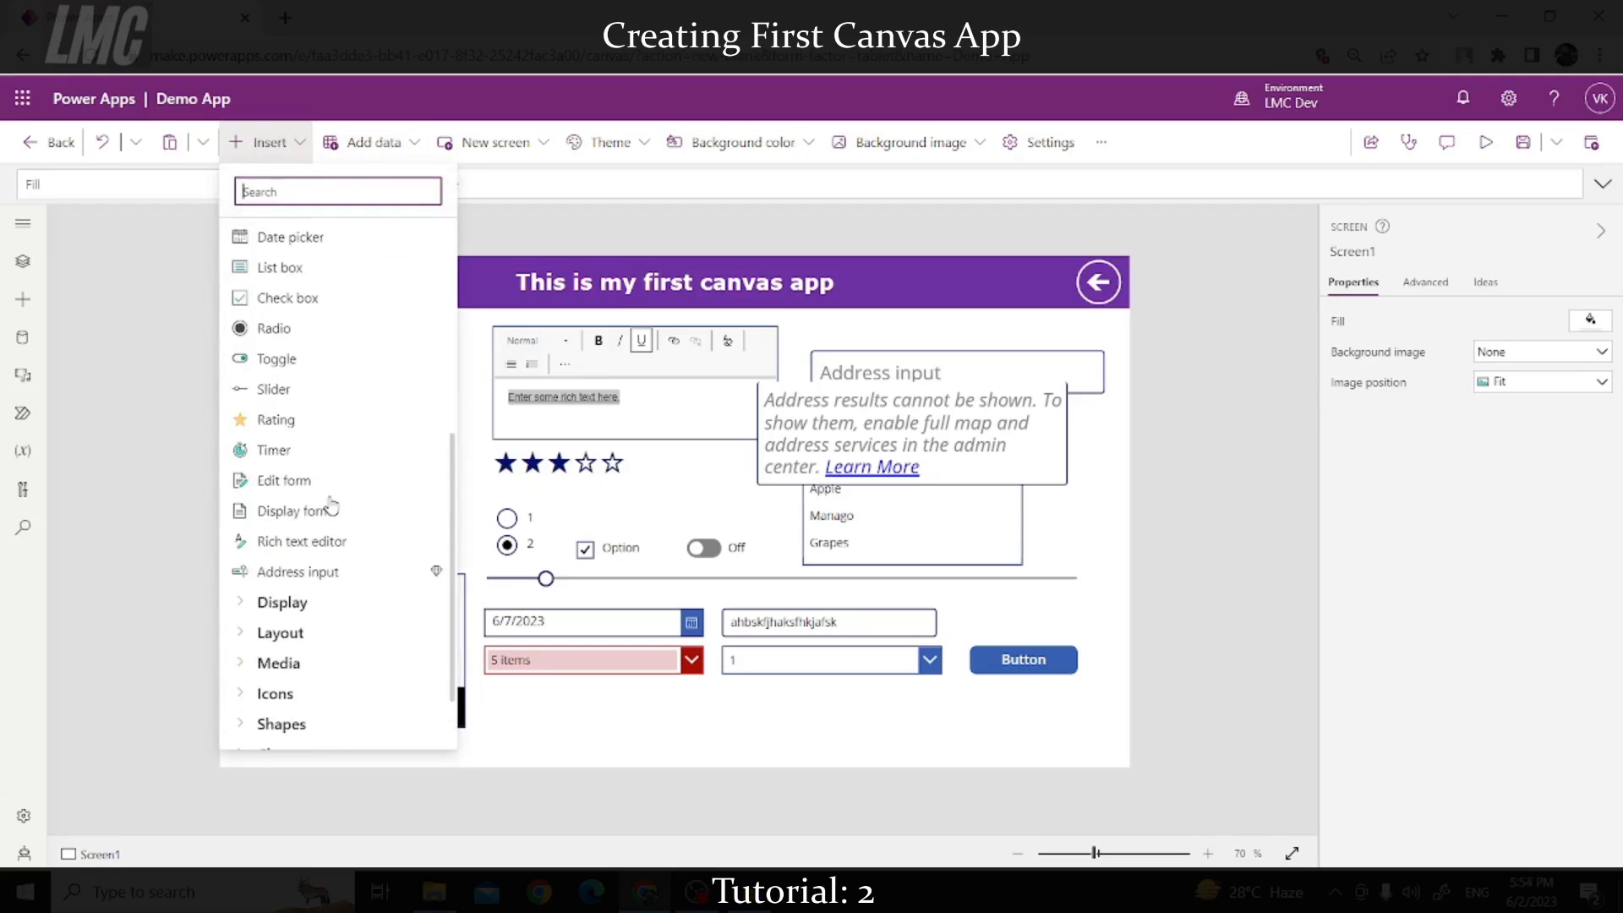
scroll(316, 451, "up", 3)
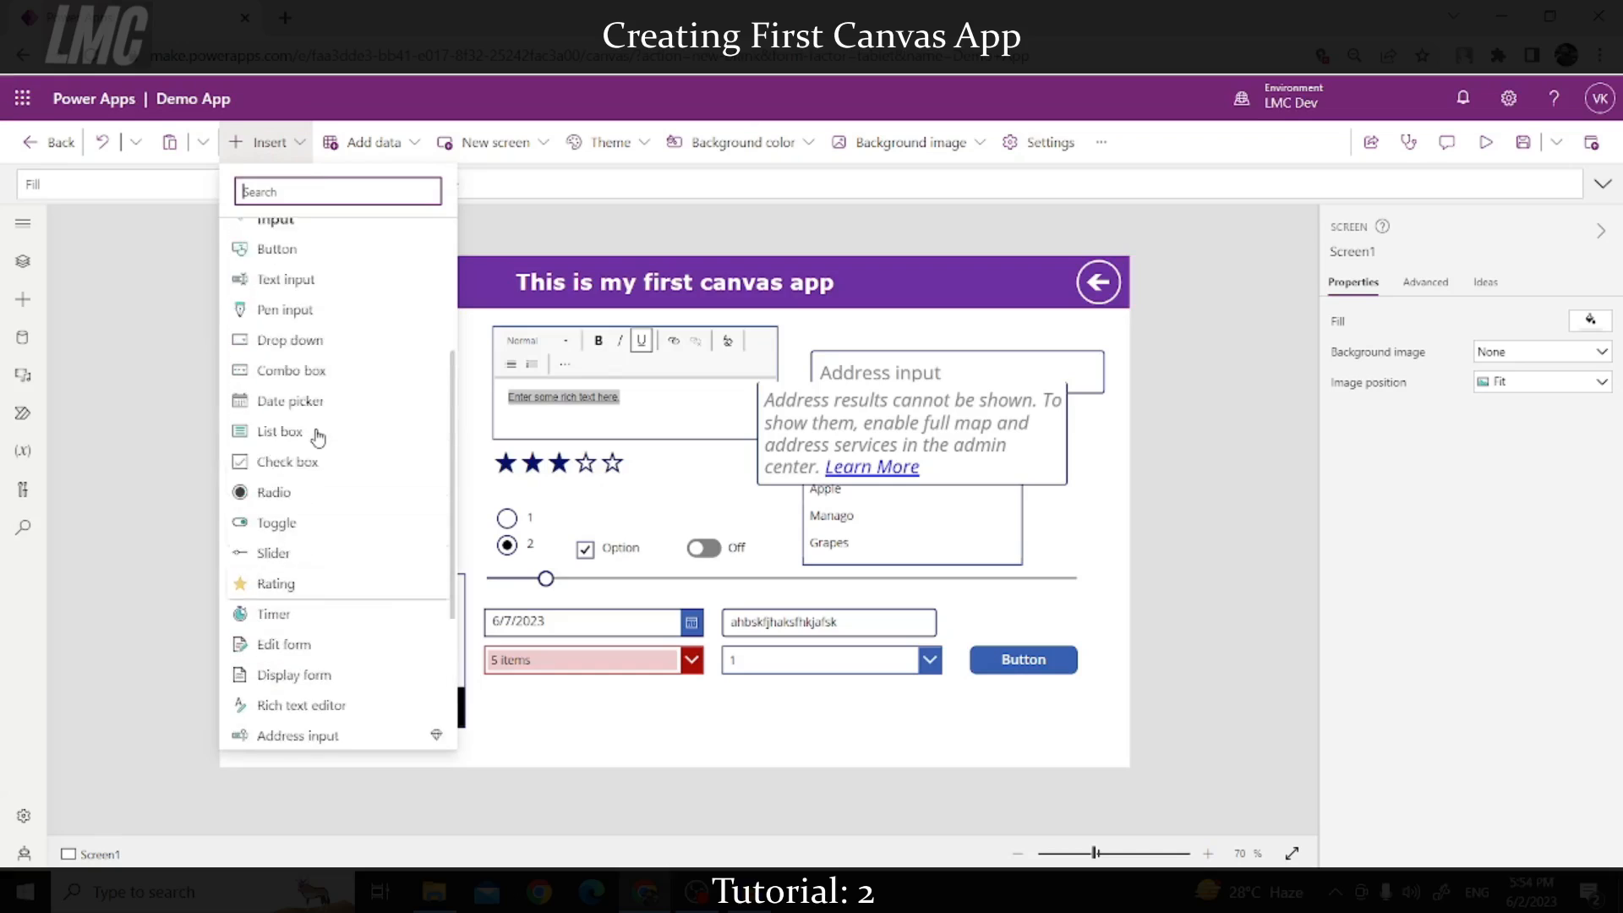
scroll(312, 431, "down", 4)
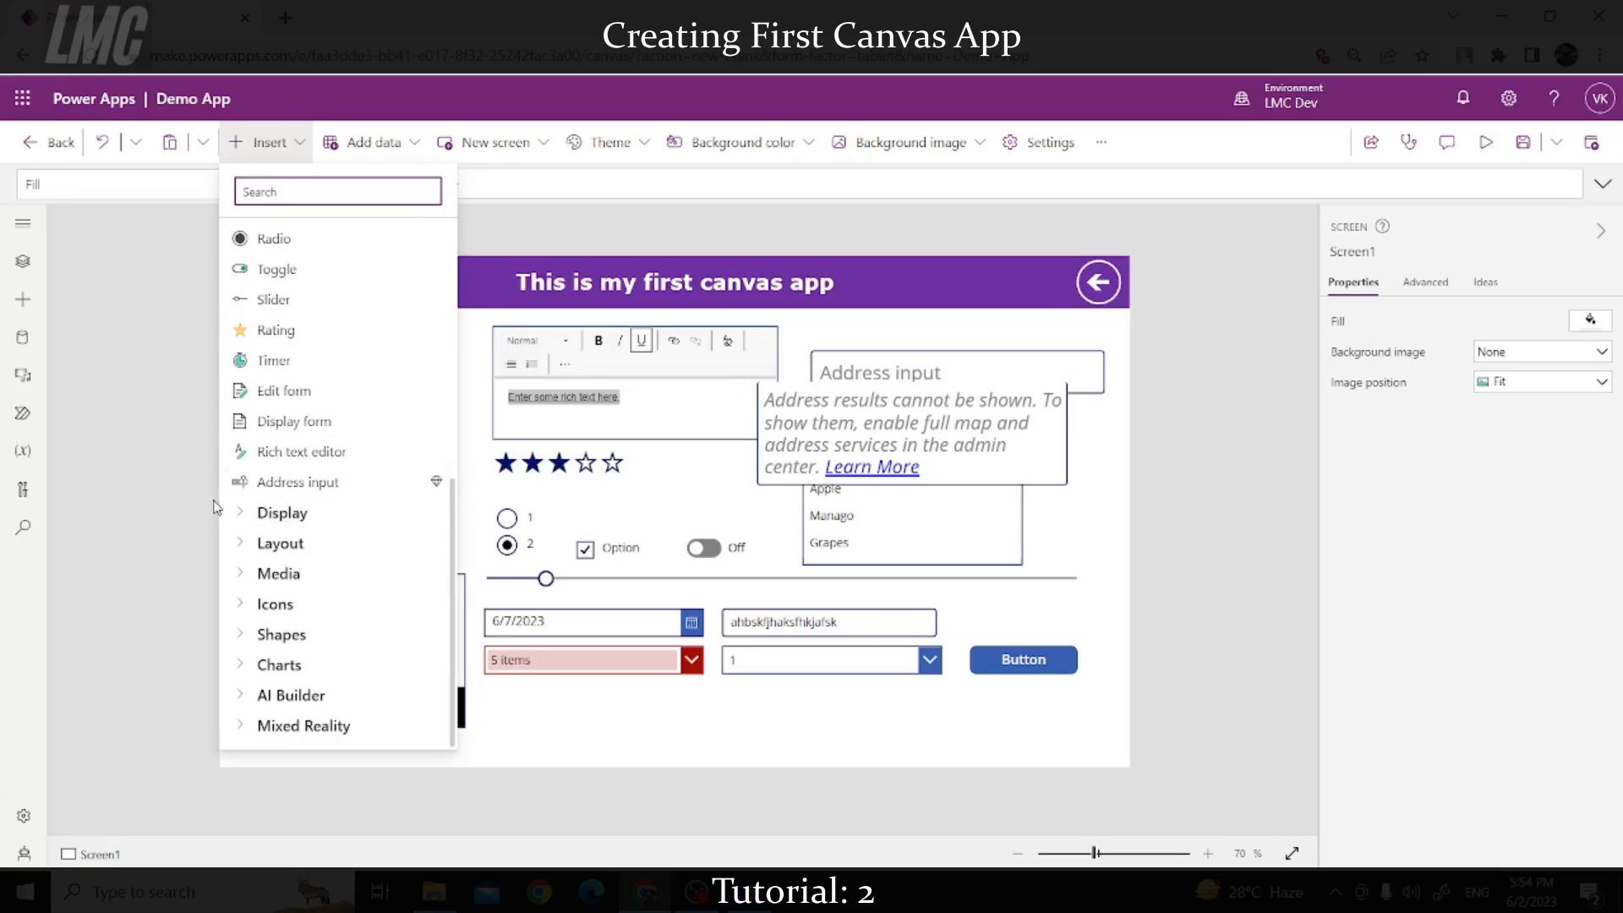
left_click(243, 513)
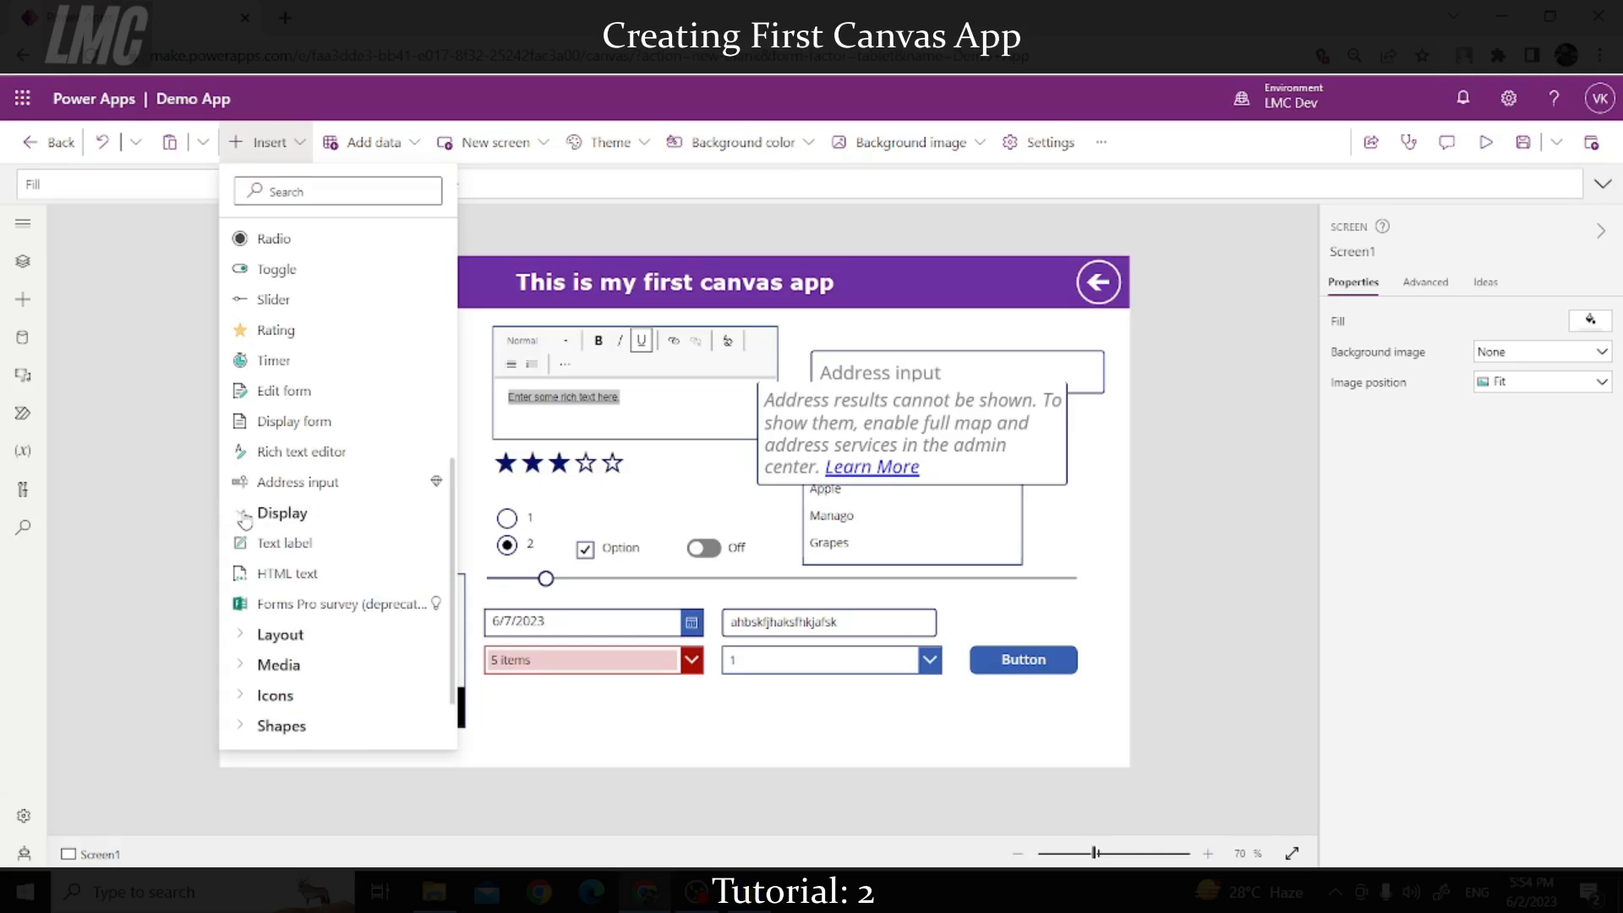
left_click(245, 635)
scroll(285, 548, "down", 3)
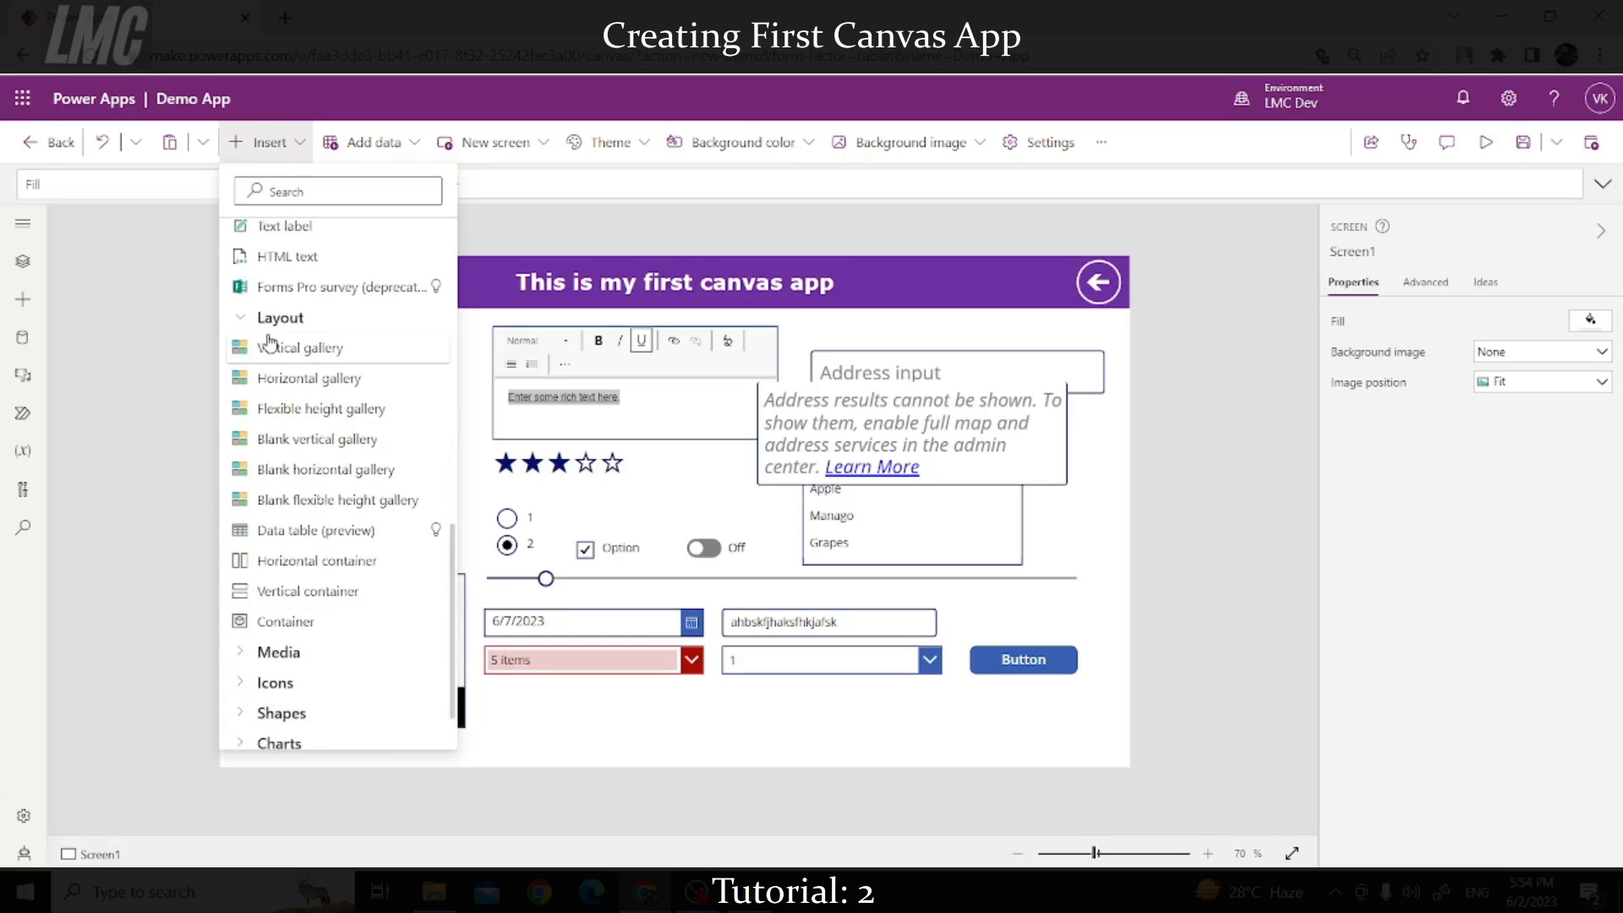
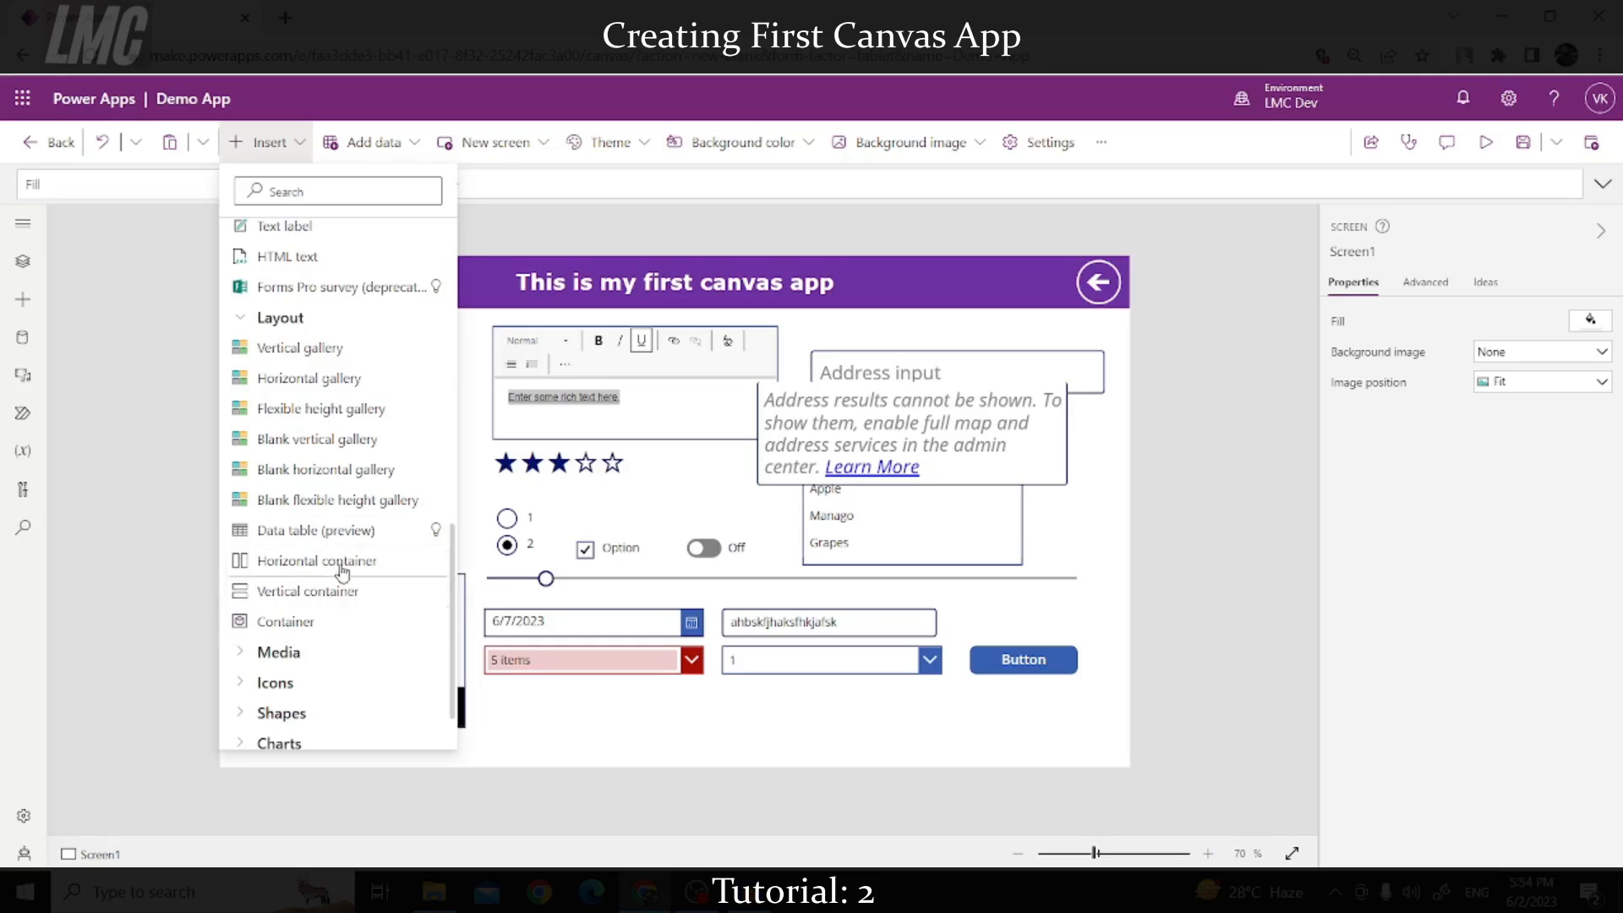
Step: Insert an HTML text label below the header and widen it to the left edge
scroll(321, 626, "up", 4)
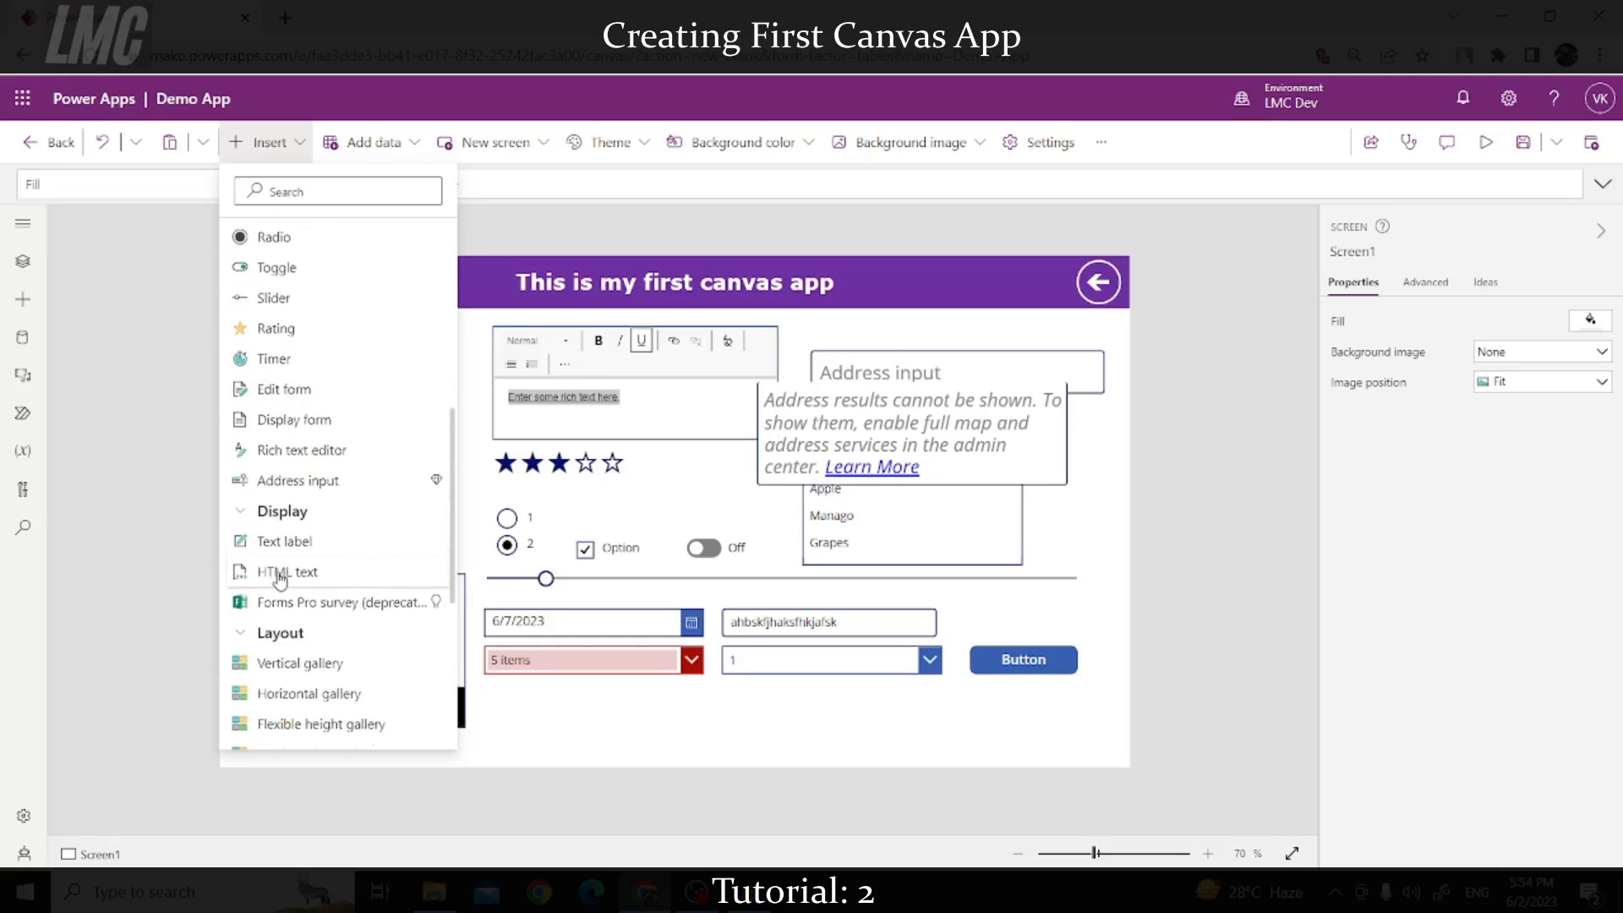
scroll(288, 592, "down", 3)
scroll(289, 592, "down", 1)
scroll(334, 589, "up", 2)
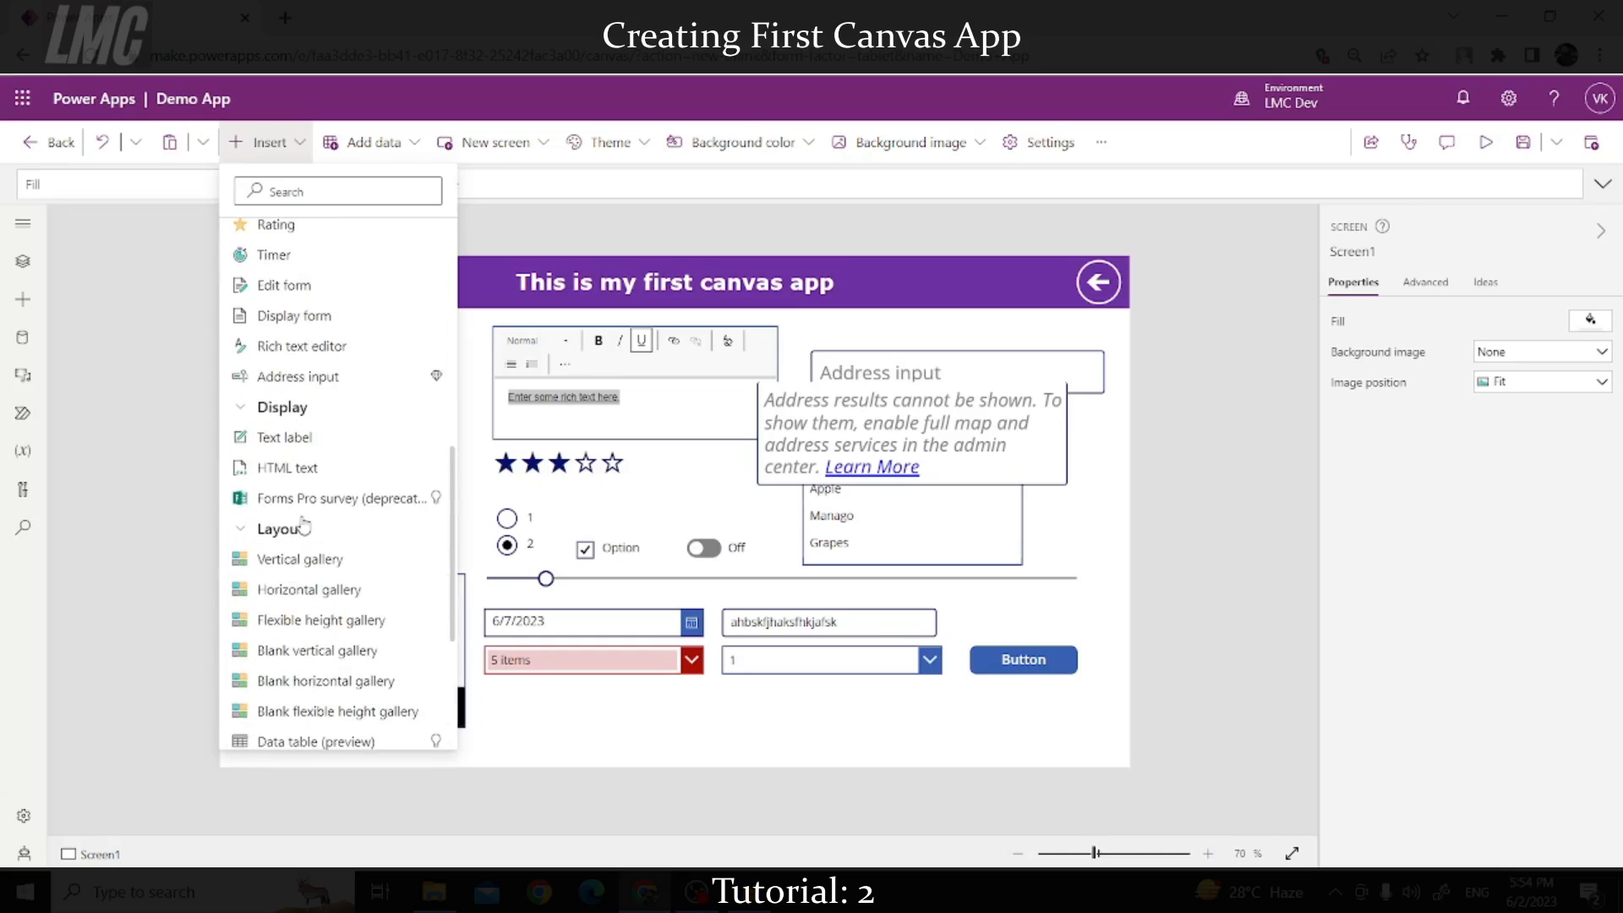
left_click(271, 476)
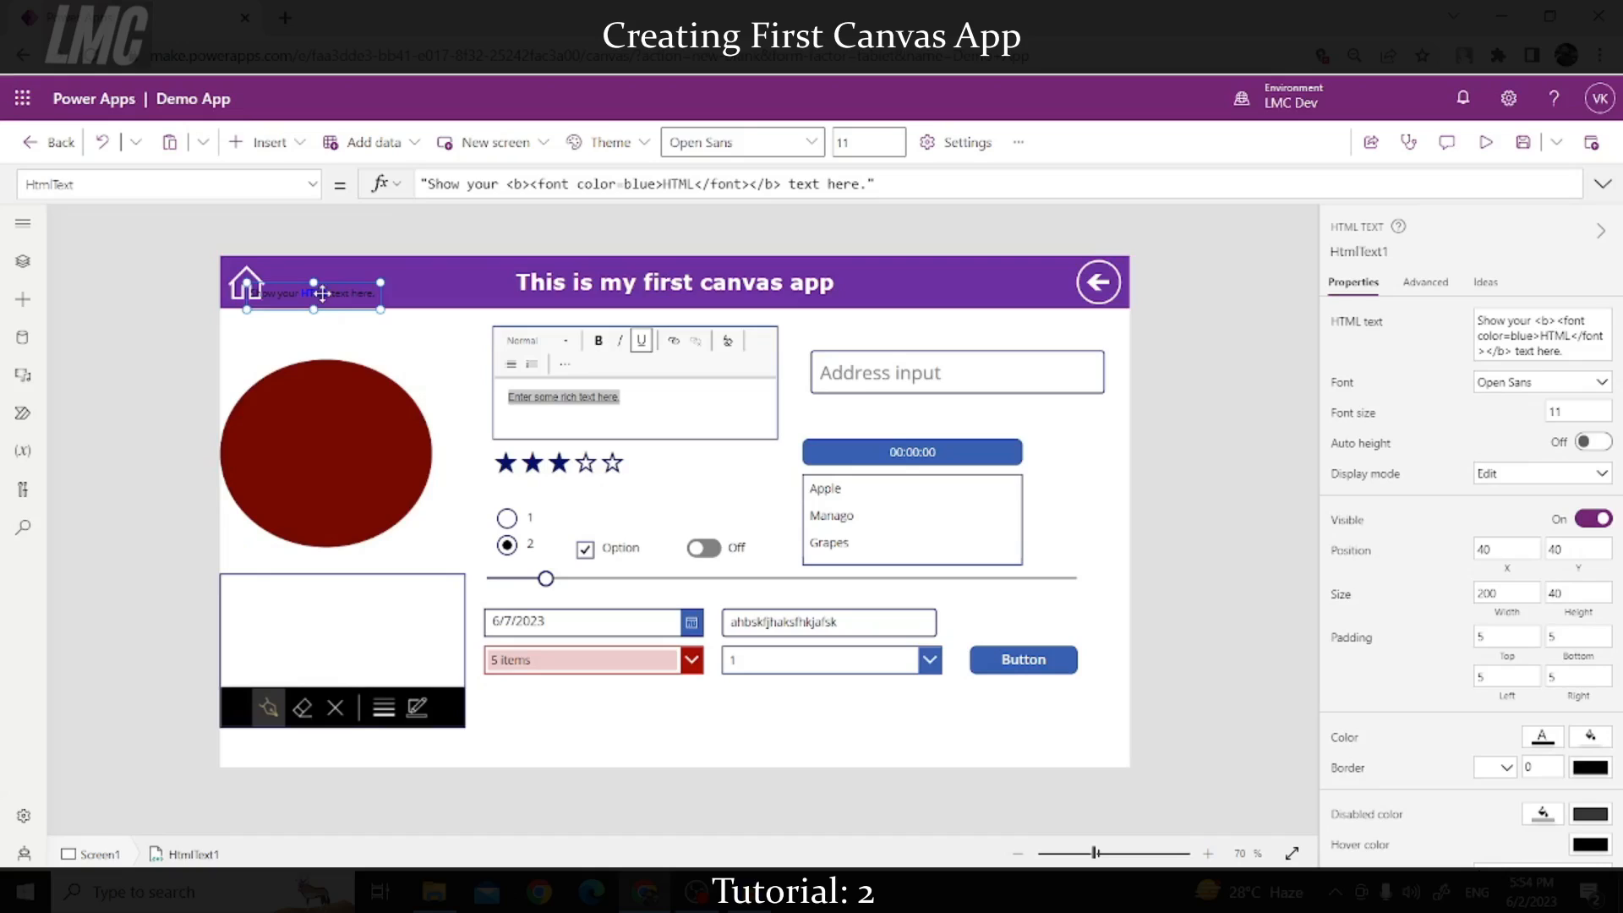
left_click_drag(322, 293, 456, 350)
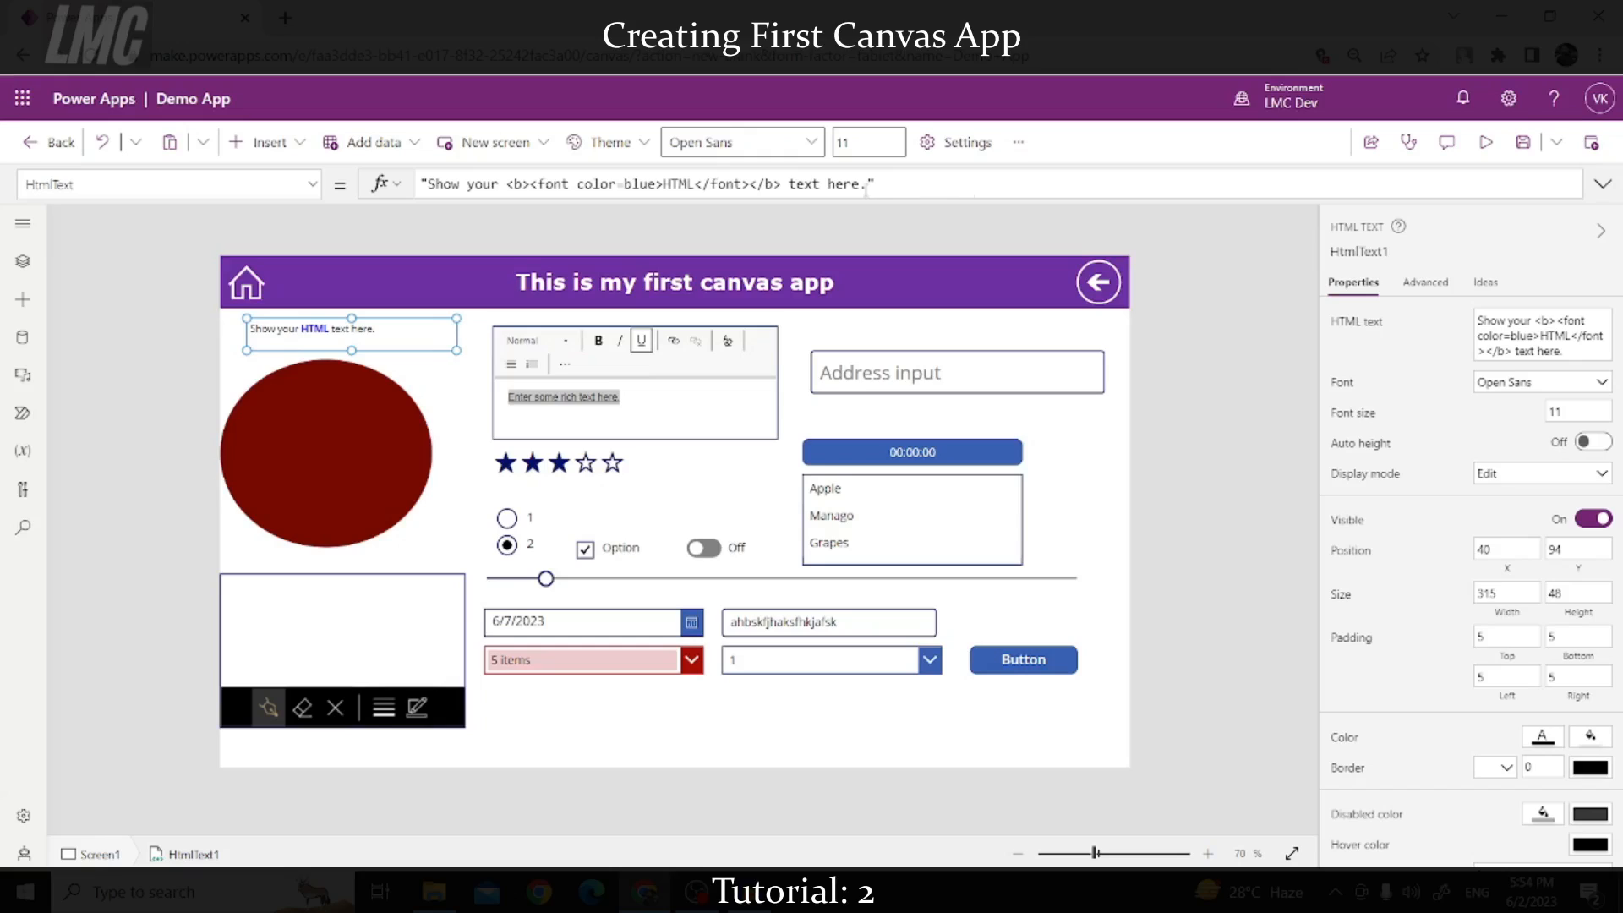
left_click_drag(867, 184, 429, 181)
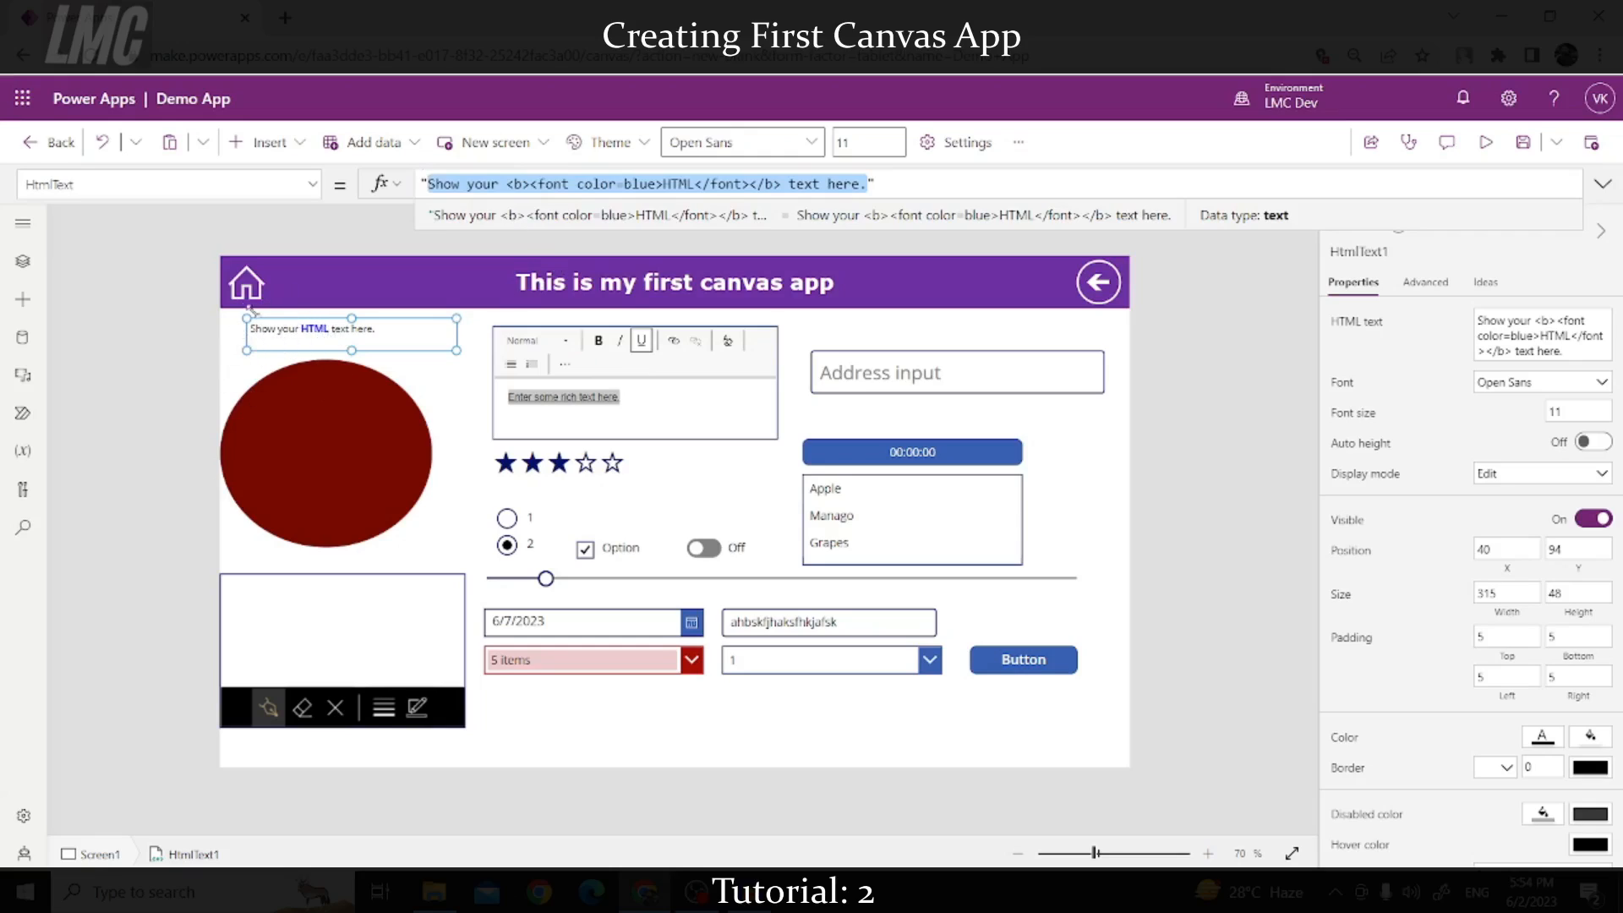
left_click_drag(245, 316, 220, 317)
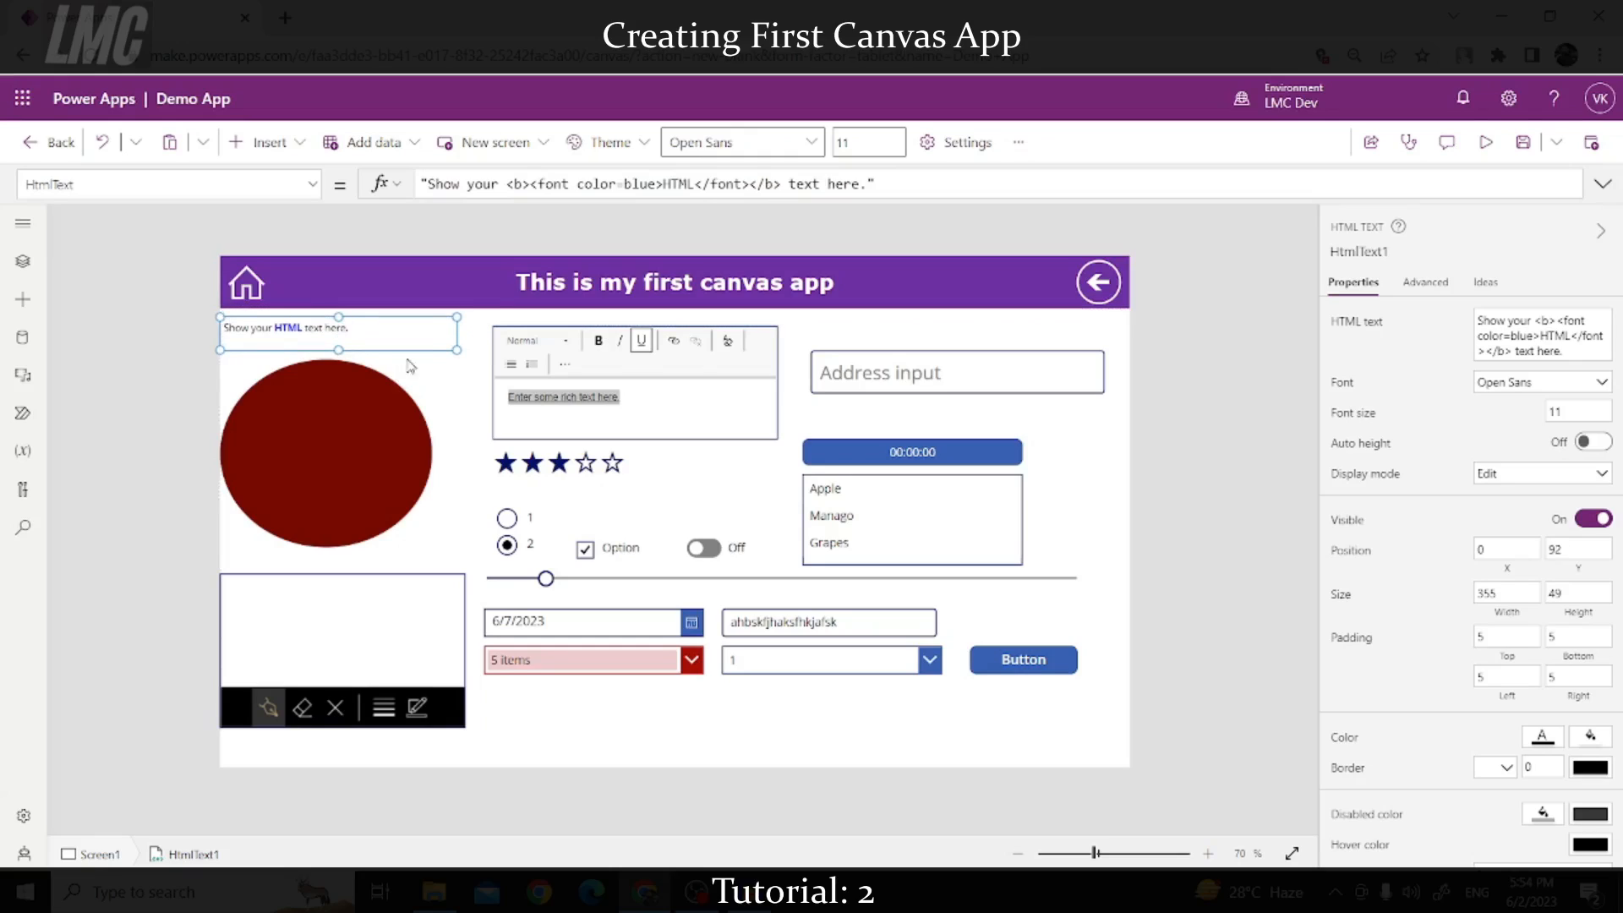
left_click_drag(463, 354, 490, 363)
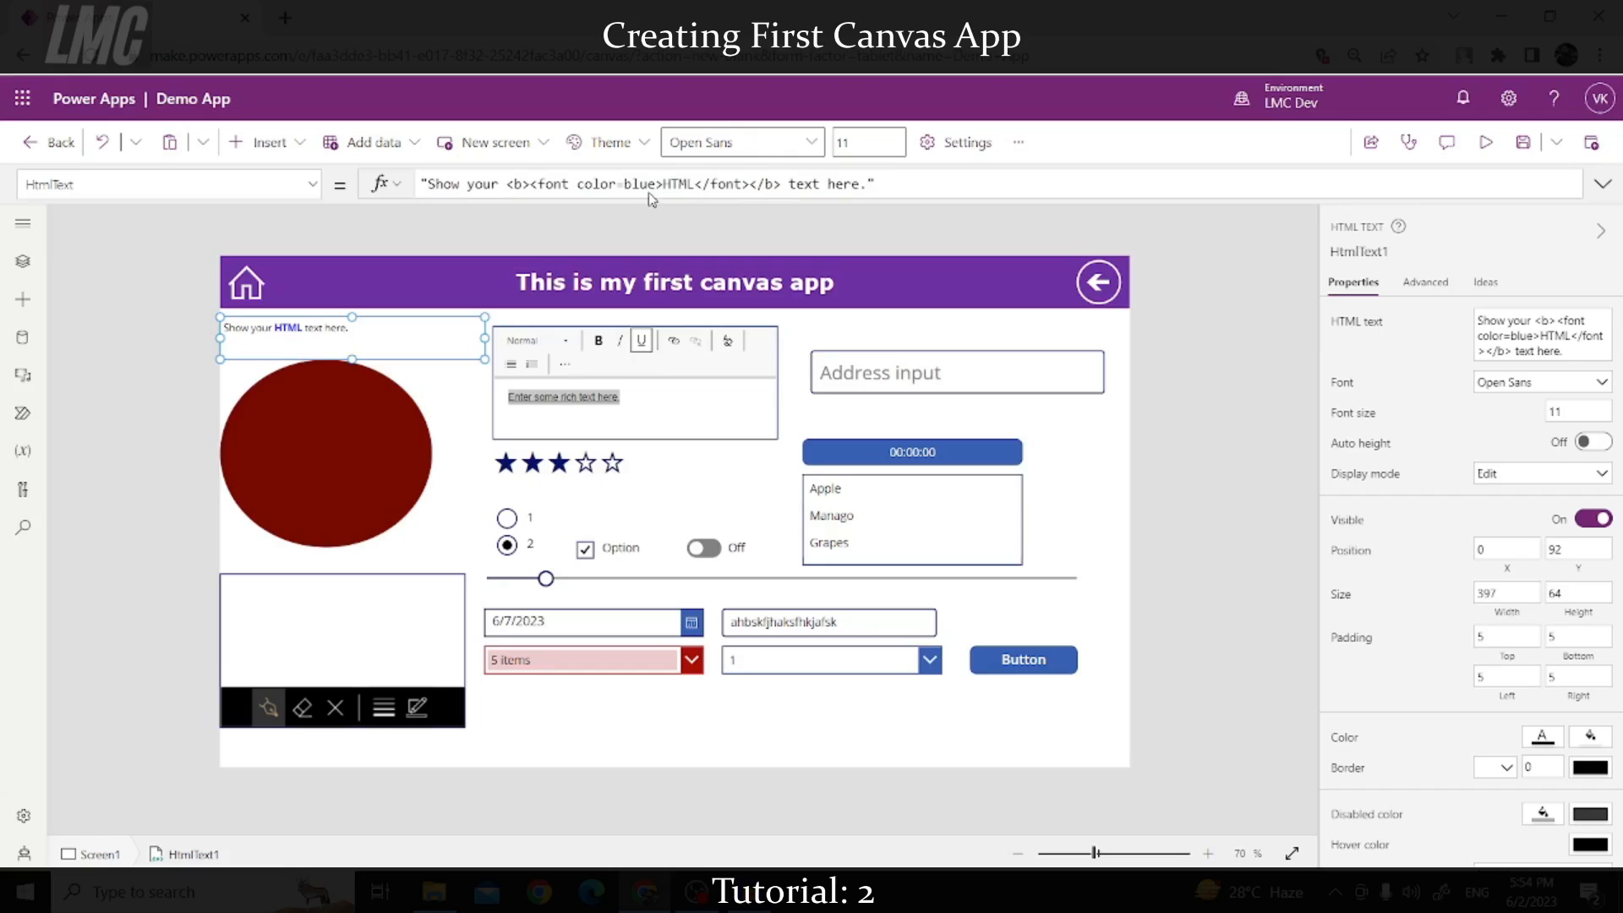
Step: Review the HtmlText formula in the expanded formula bar, then shrink the label to fit its text
left_click(1602, 184)
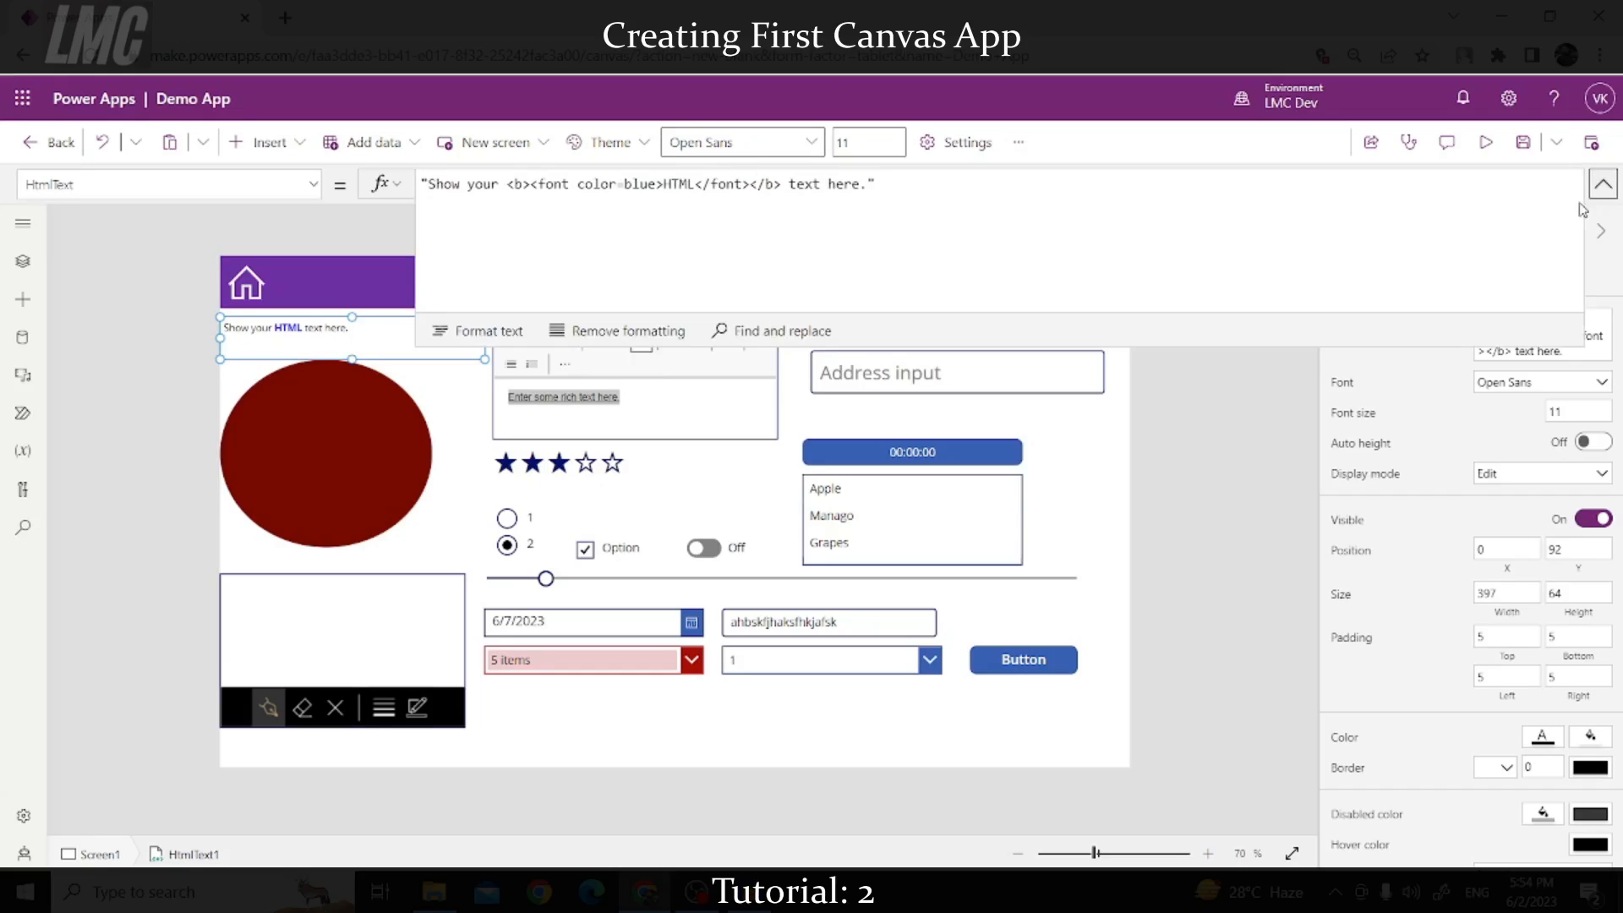
left_click(961, 248)
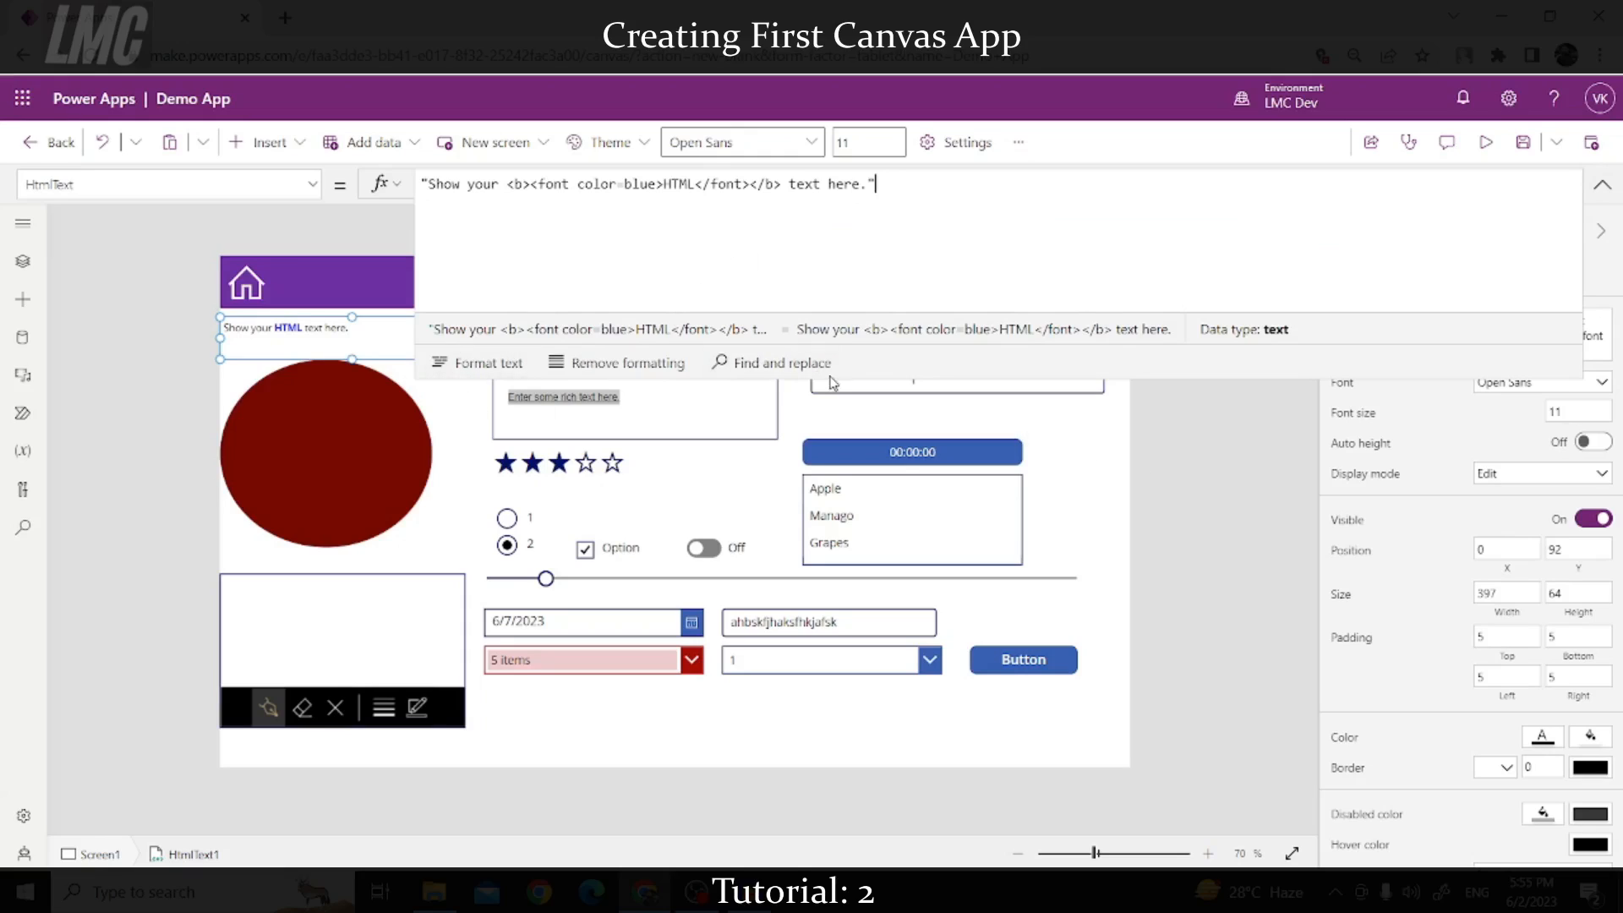
left_click_drag(429, 186, 867, 184)
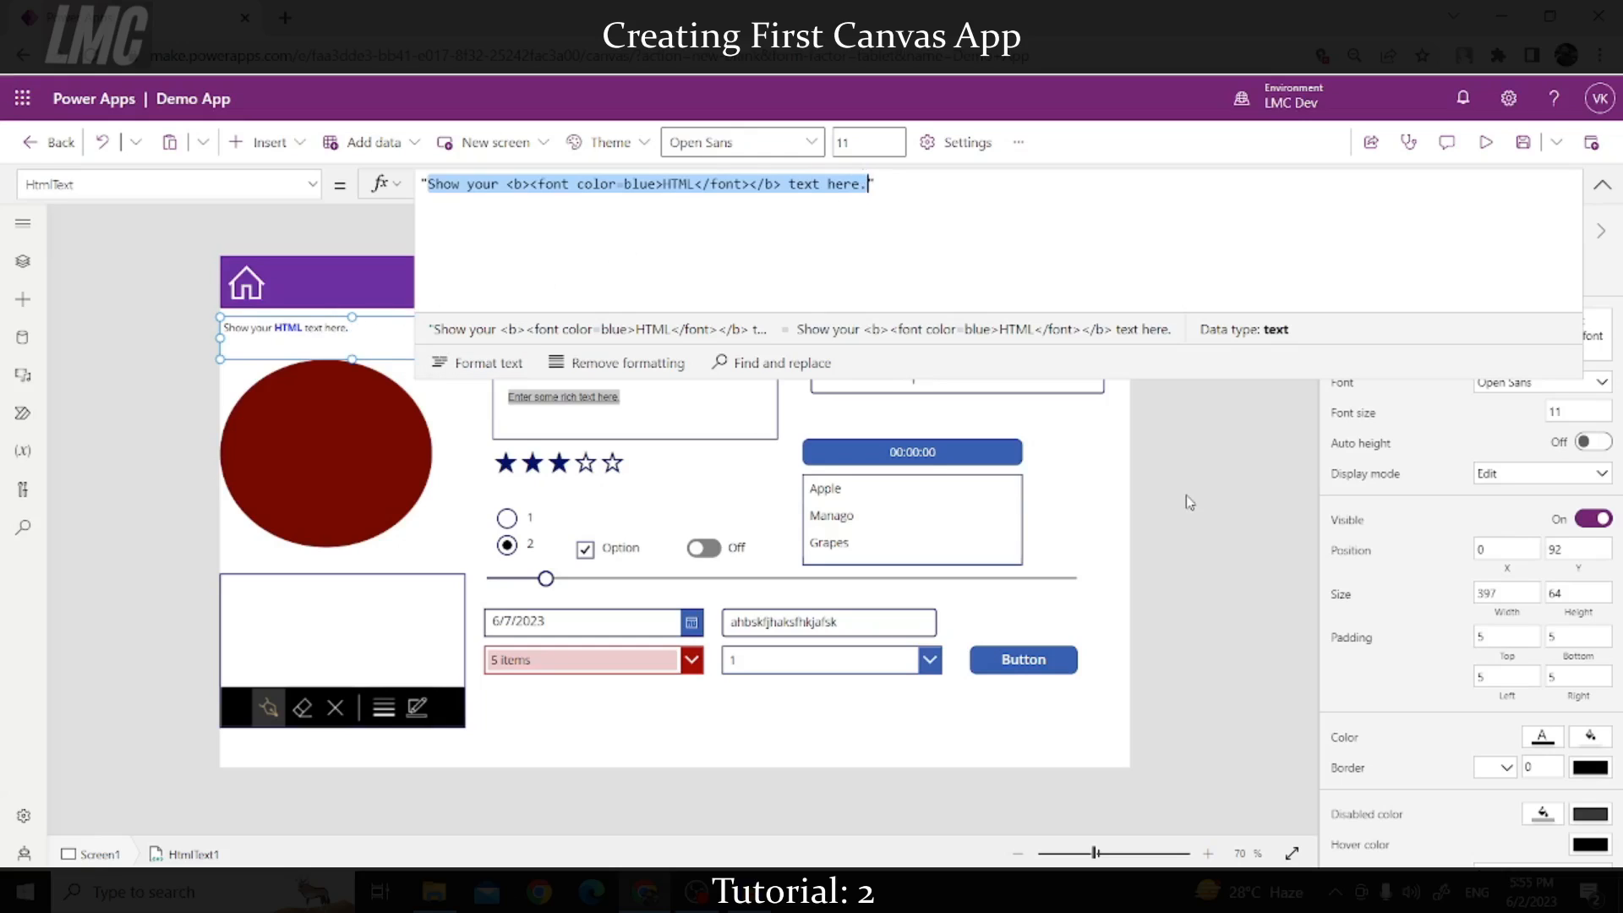
left_click(834, 426)
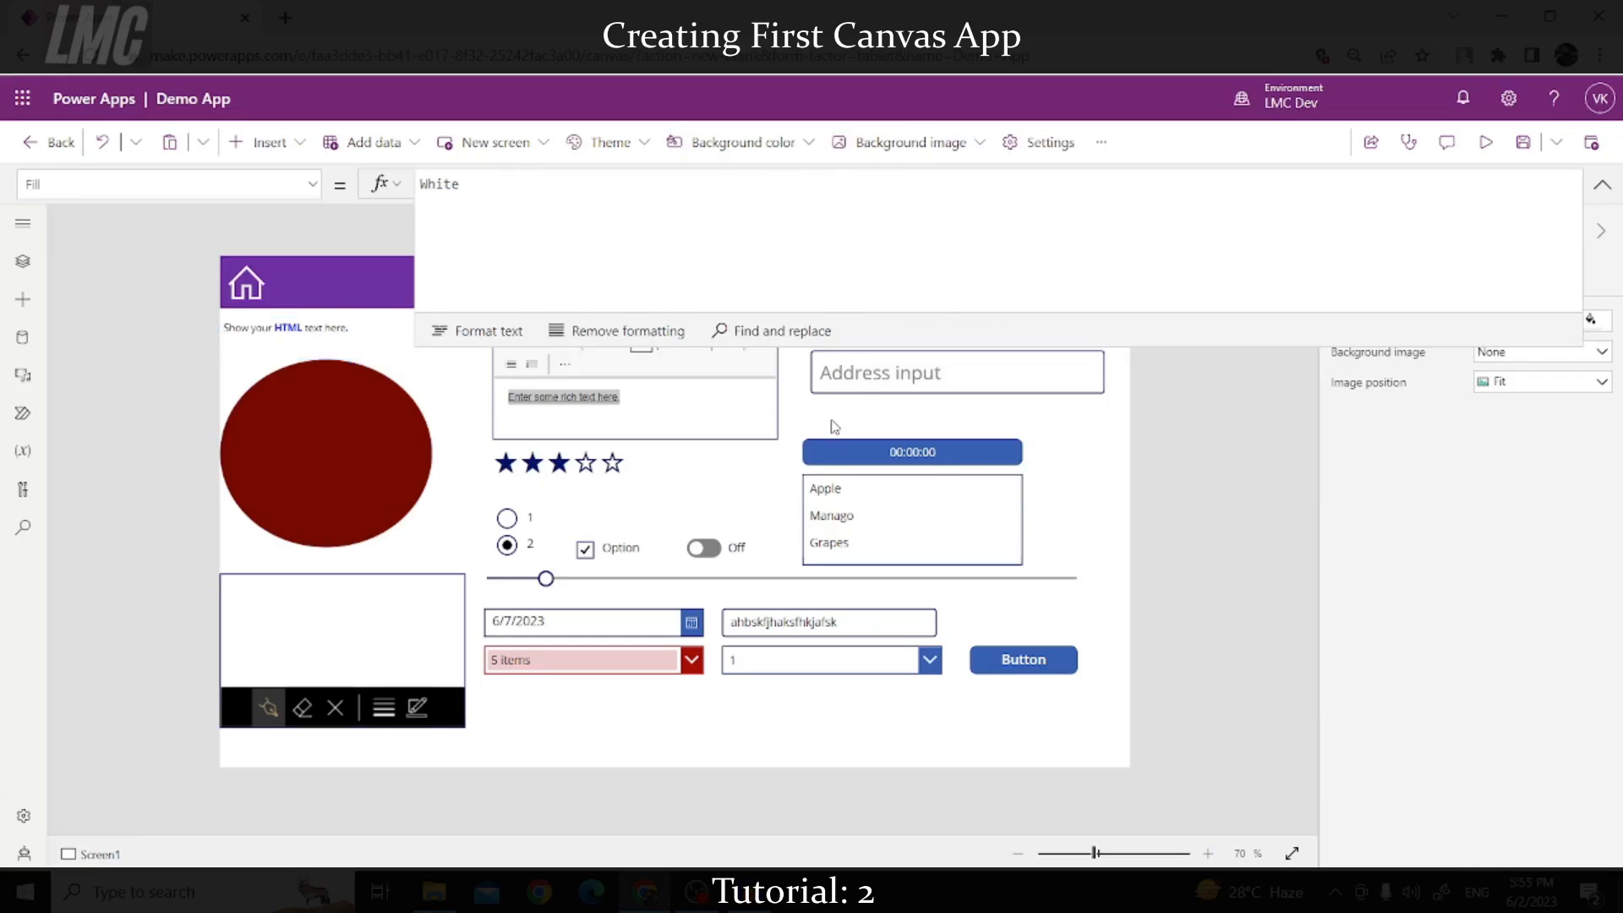
left_click(1602, 184)
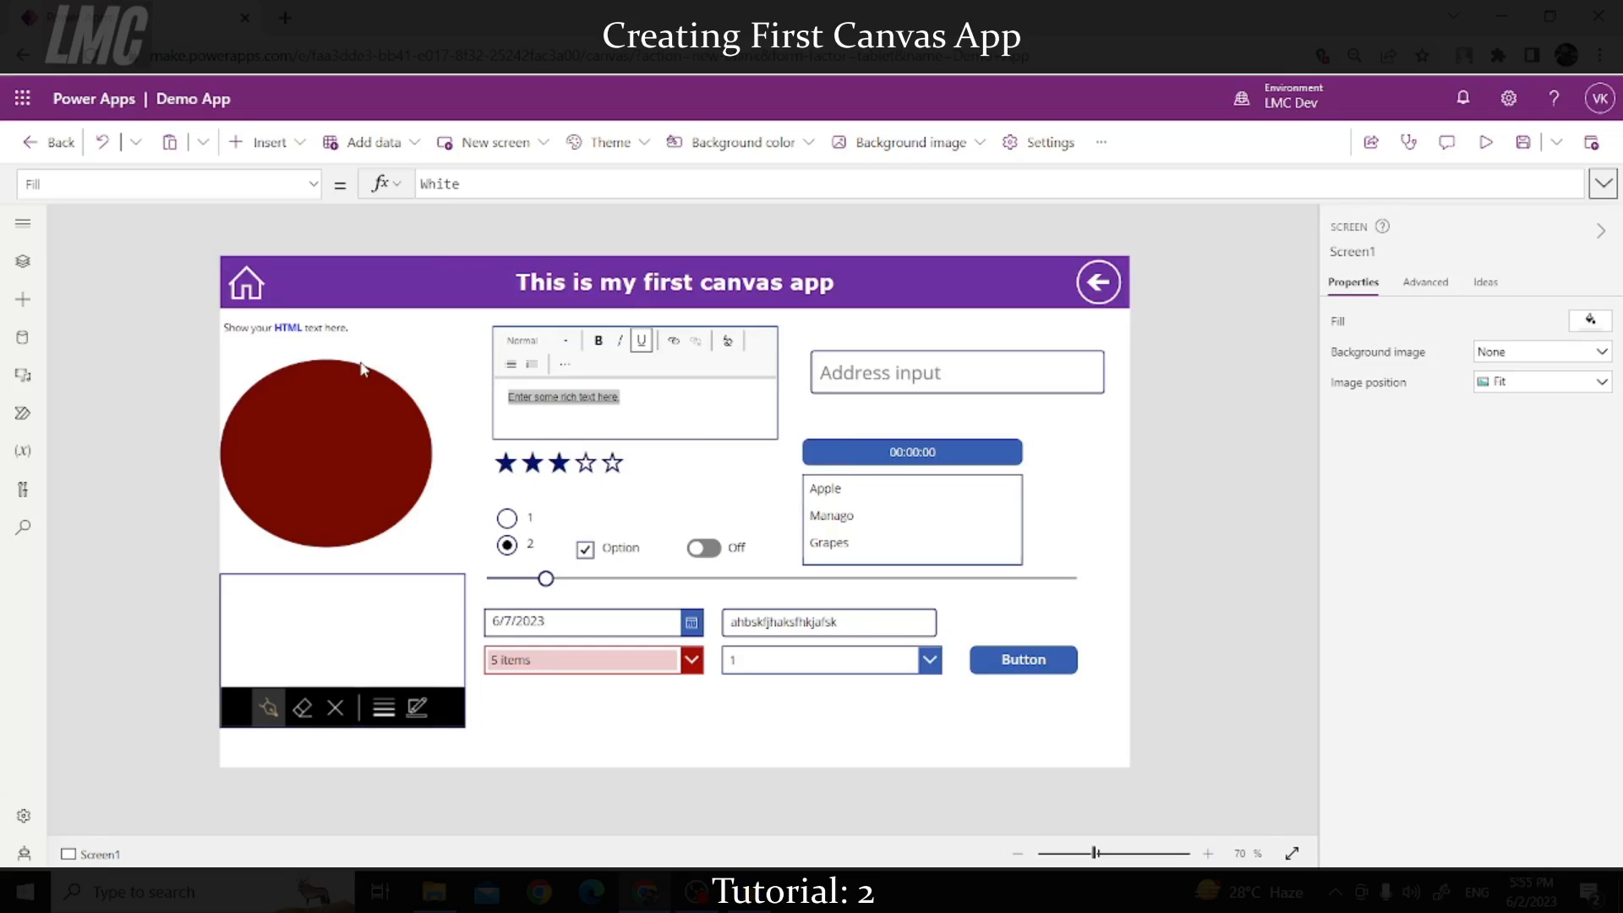
mouse_move(328, 335)
left_mouse_down()
mouse_move(351, 333)
mouse_move(318, 335)
left_mouse_up()
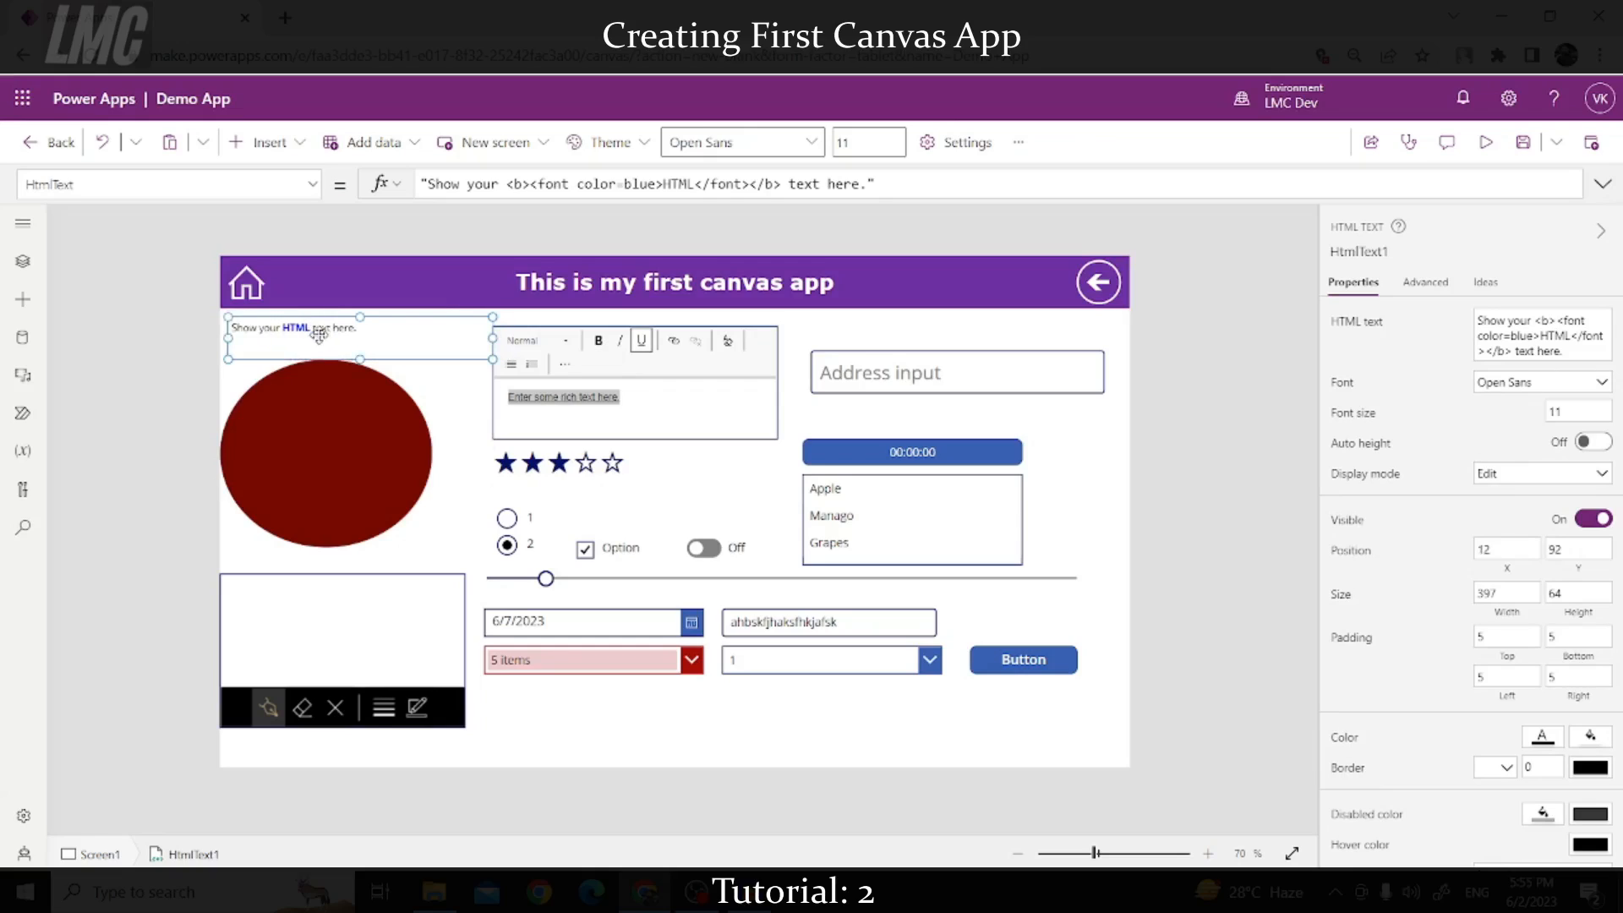
left_click_drag(493, 317, 464, 326)
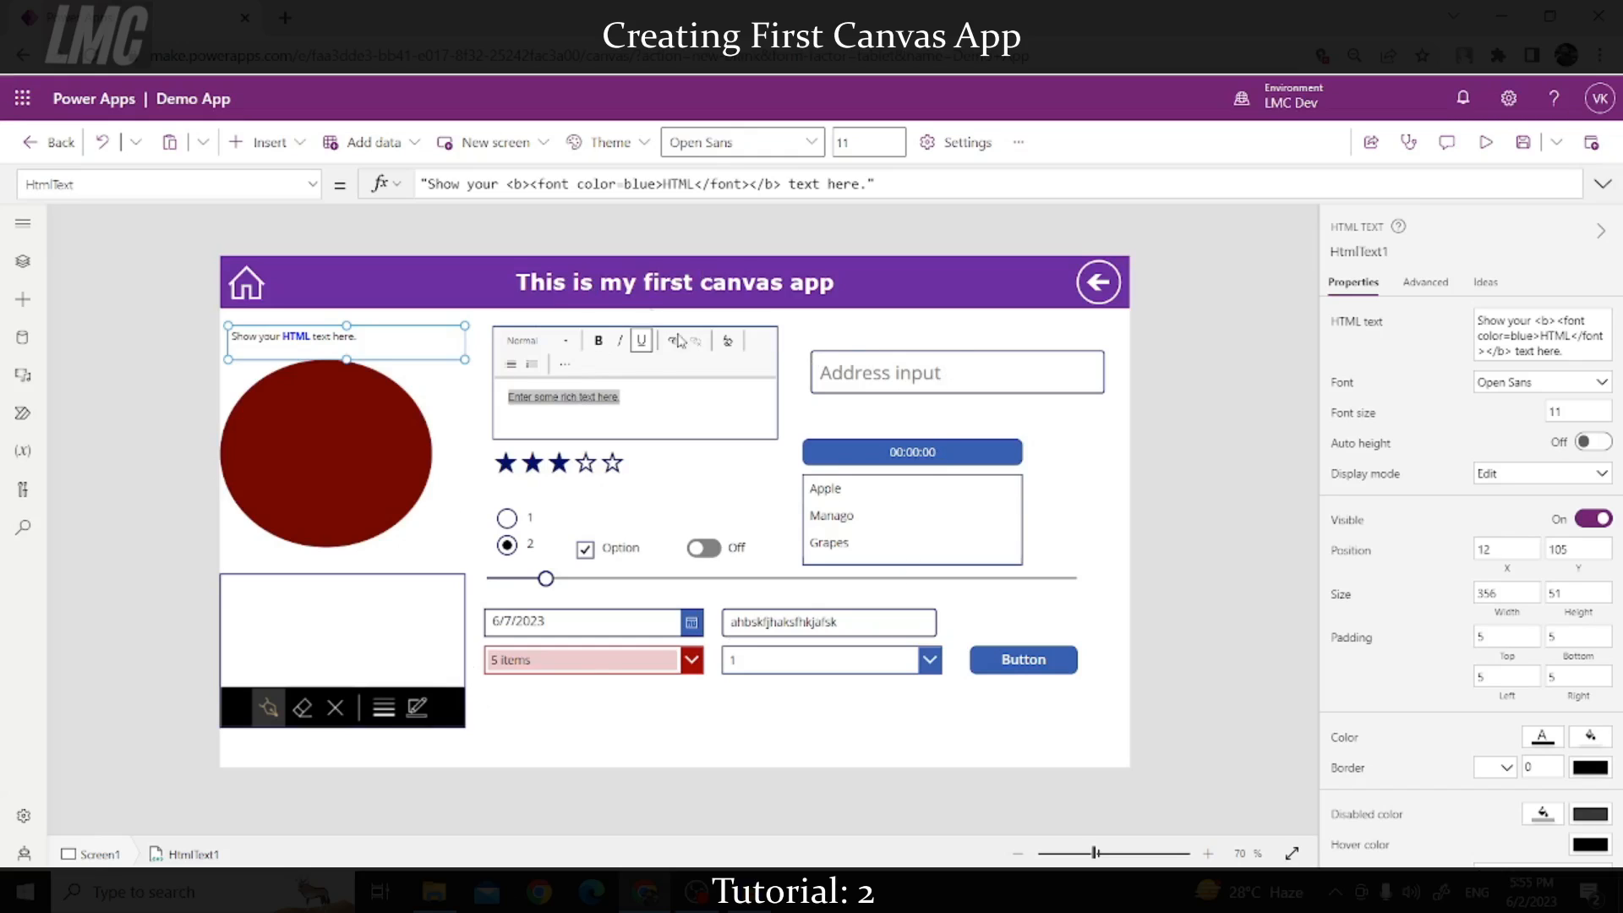
Step: Insert an Image control from the Media group into the header beside the home icon
left_click(297, 150)
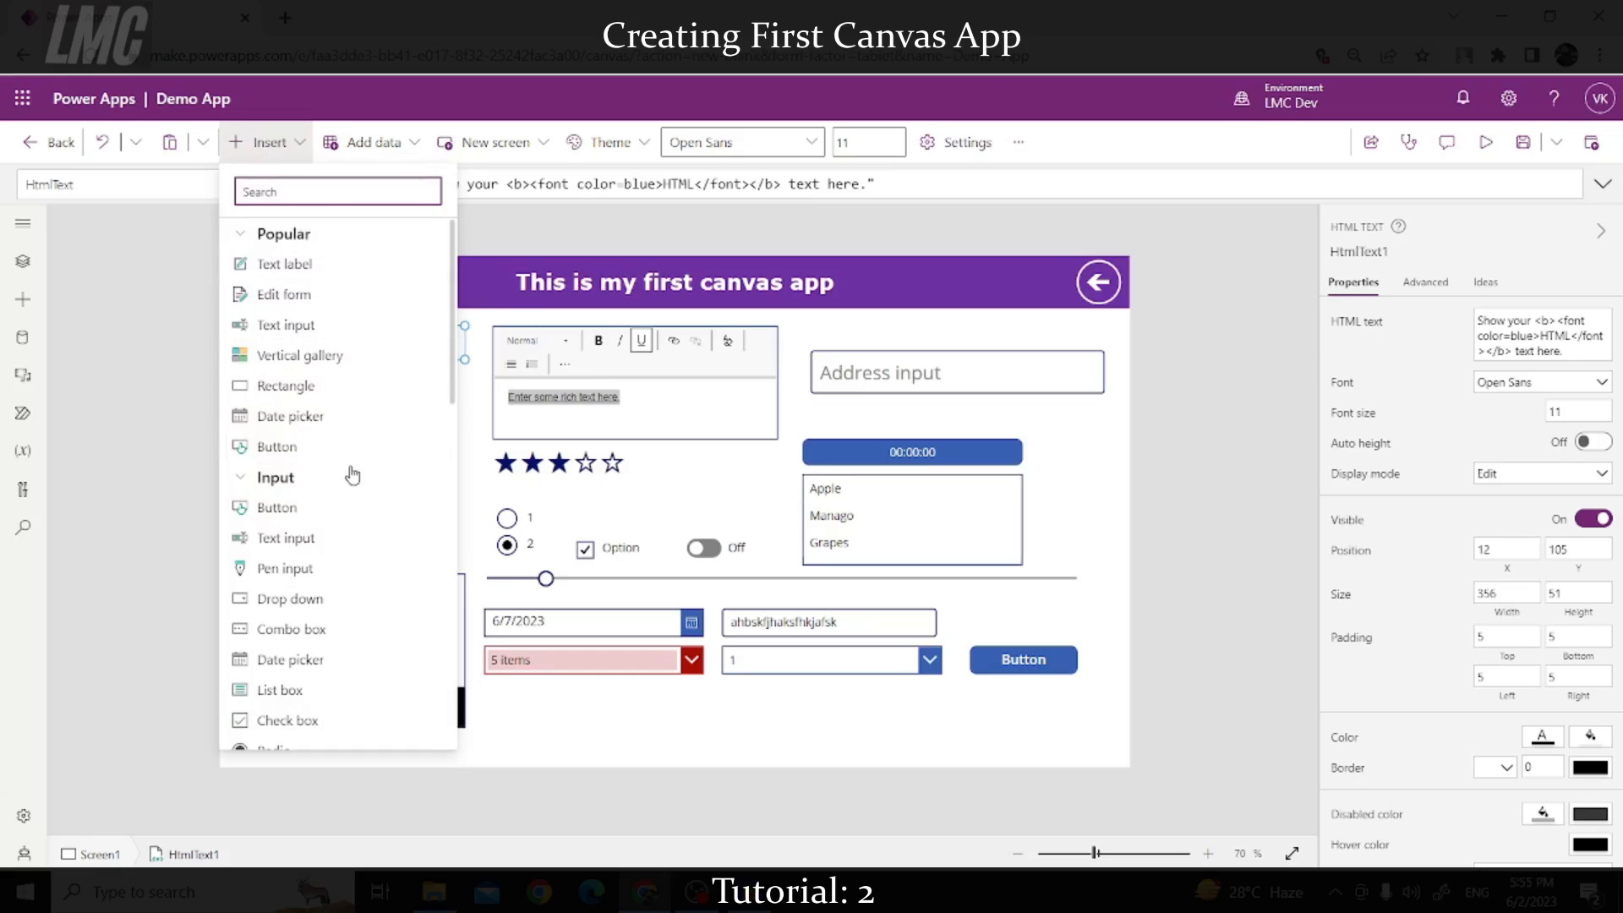
scroll(348, 465, "down", 3)
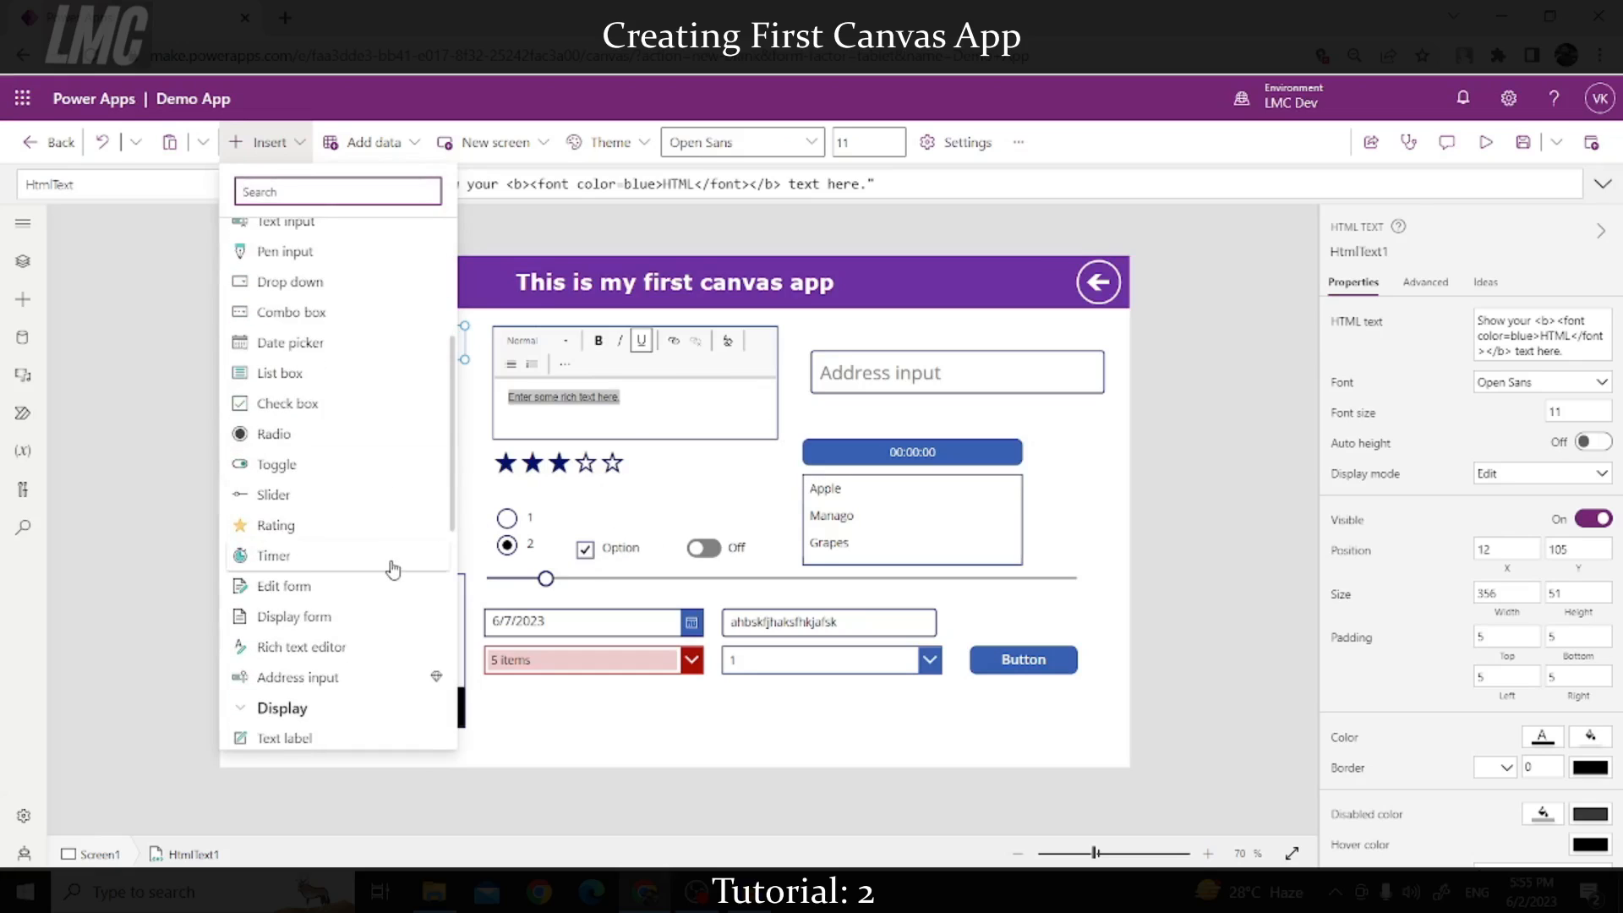
scroll(381, 566, "down", 5)
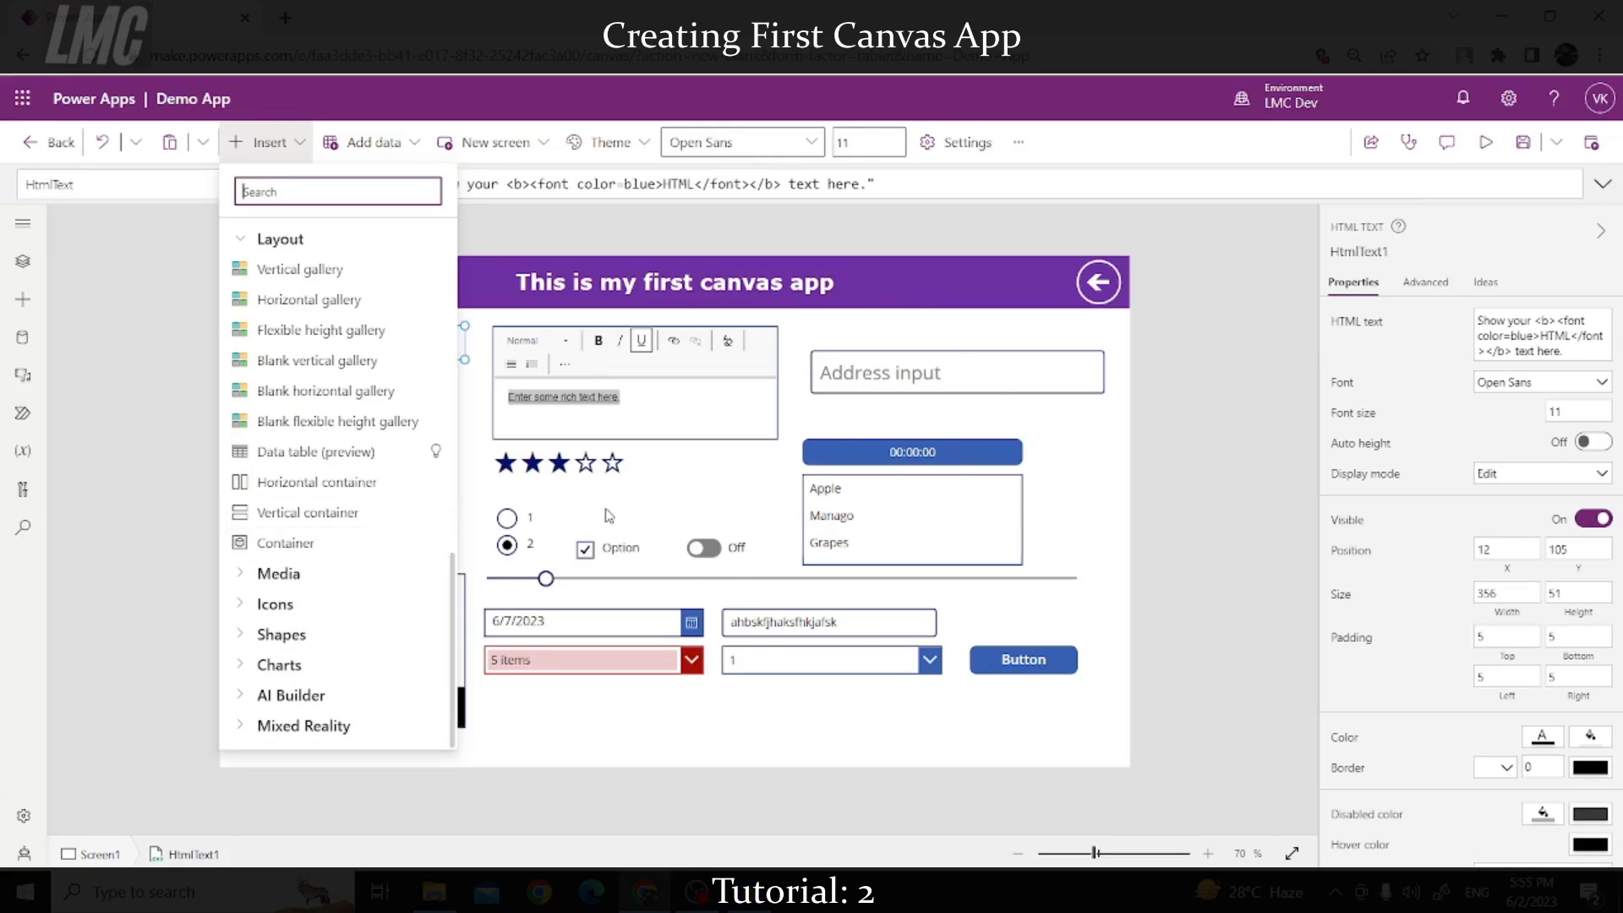
left_click(250, 576)
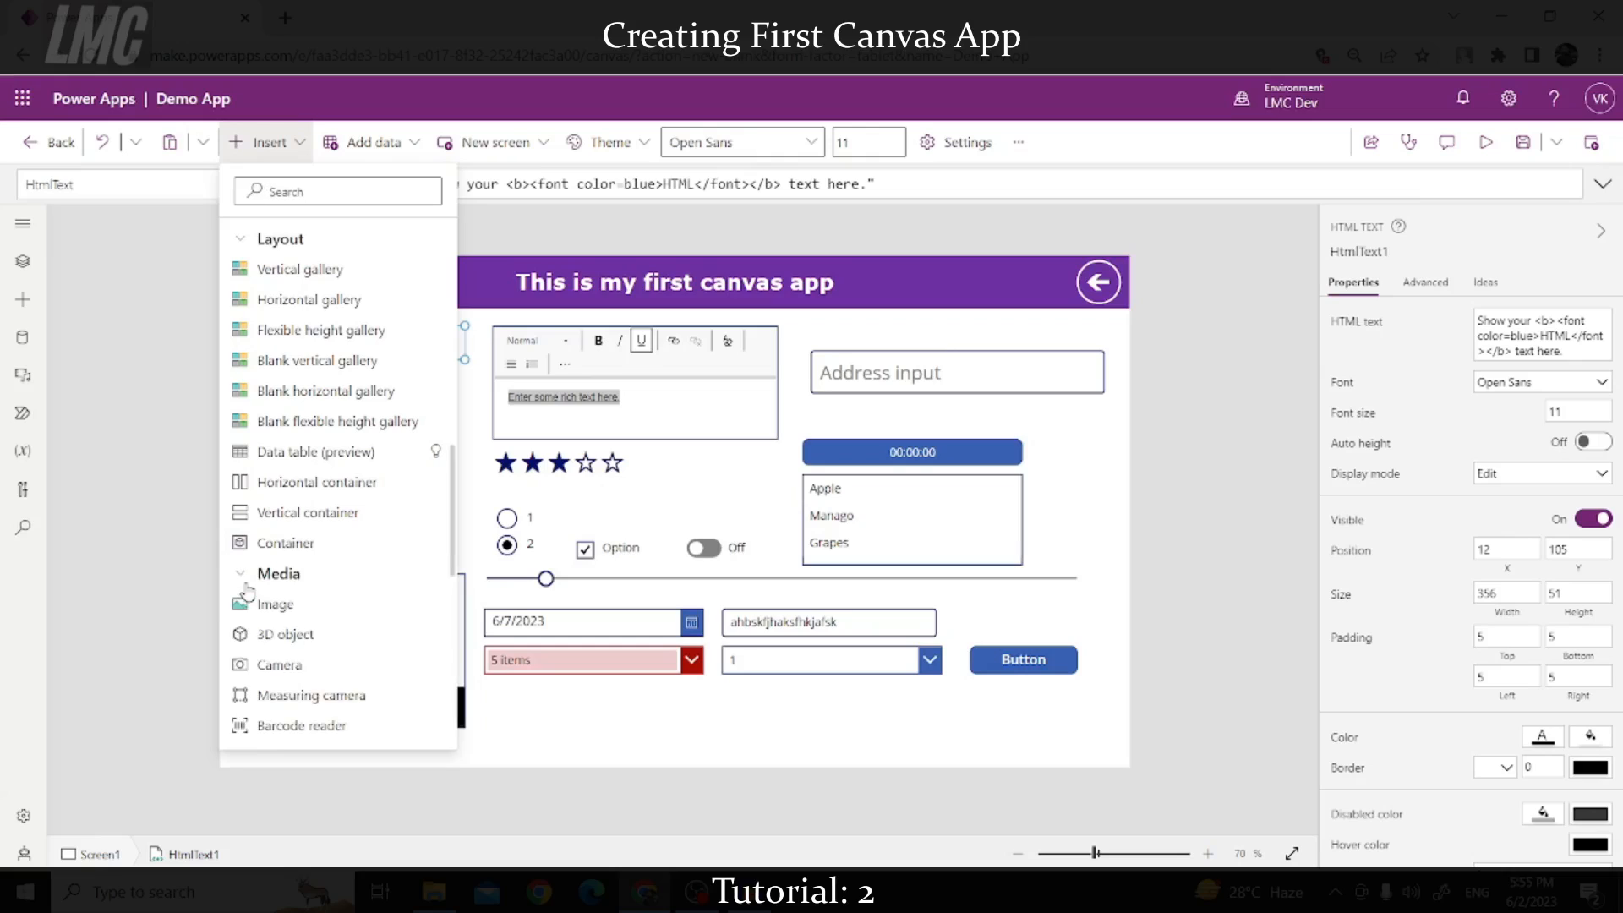
scroll(391, 543, "down", 1)
scroll(391, 544, "down", 1)
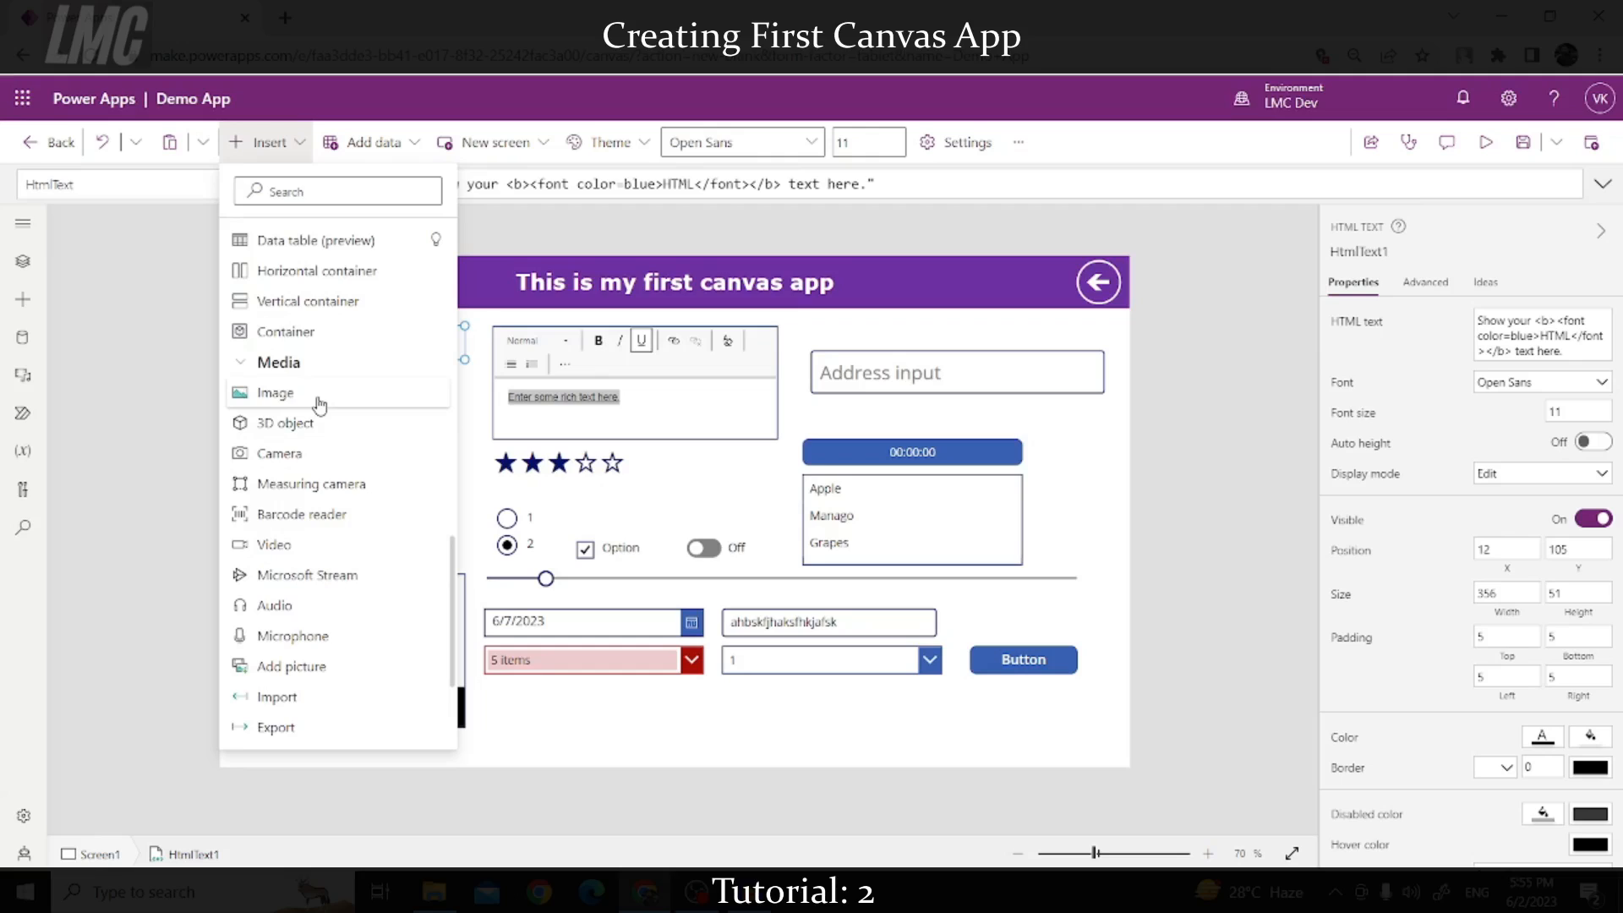
left_click(322, 404)
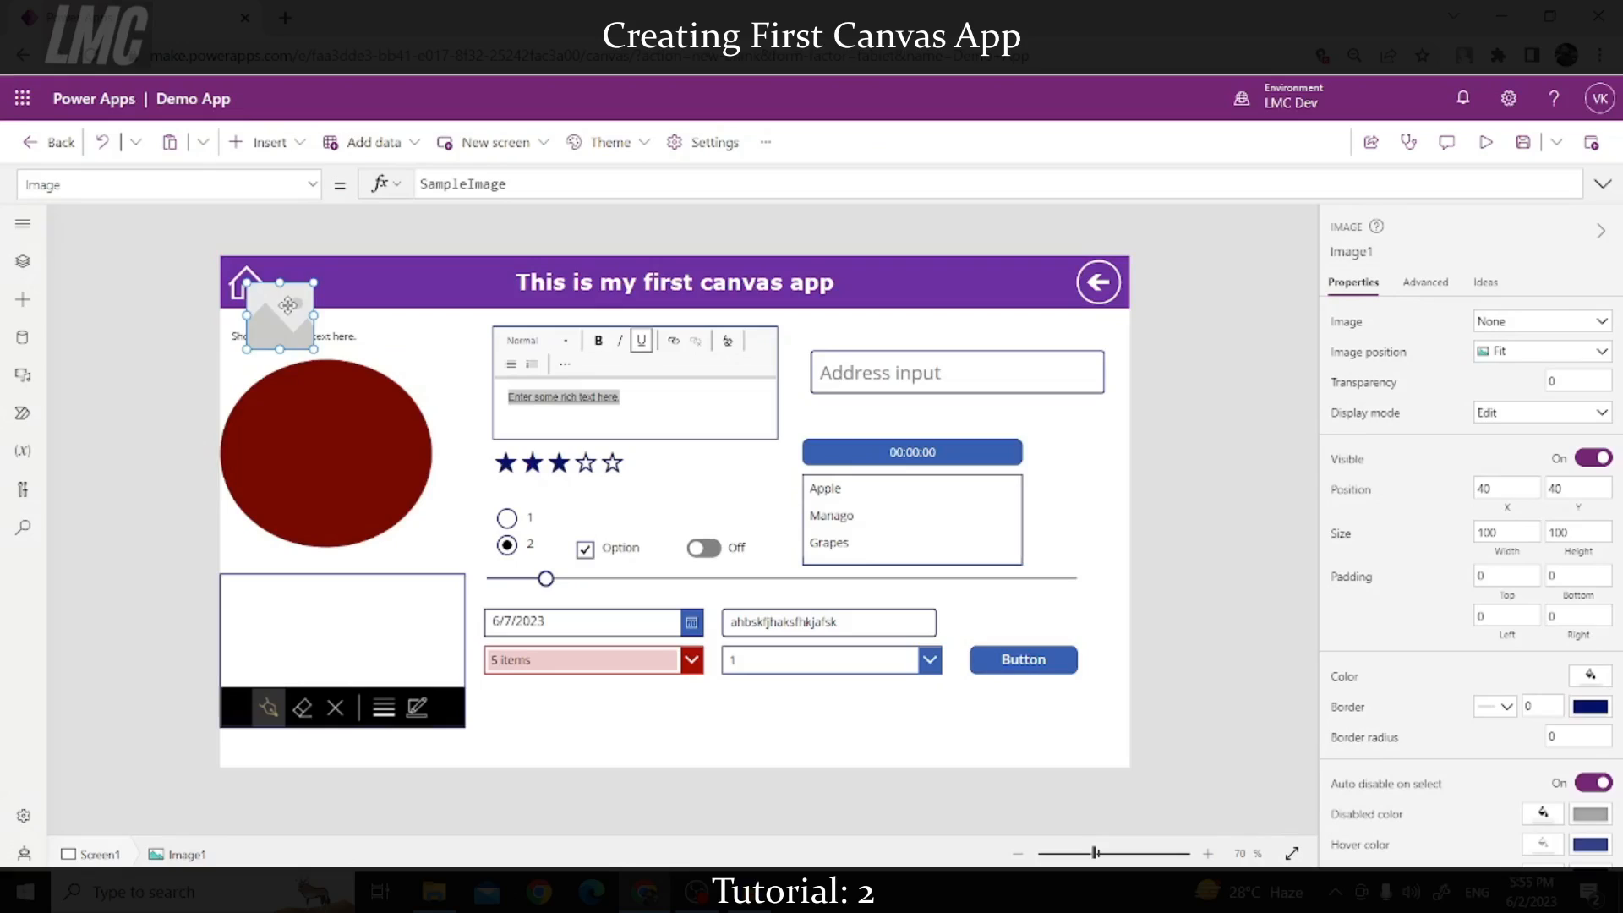
left_click_drag(287, 305, 372, 279)
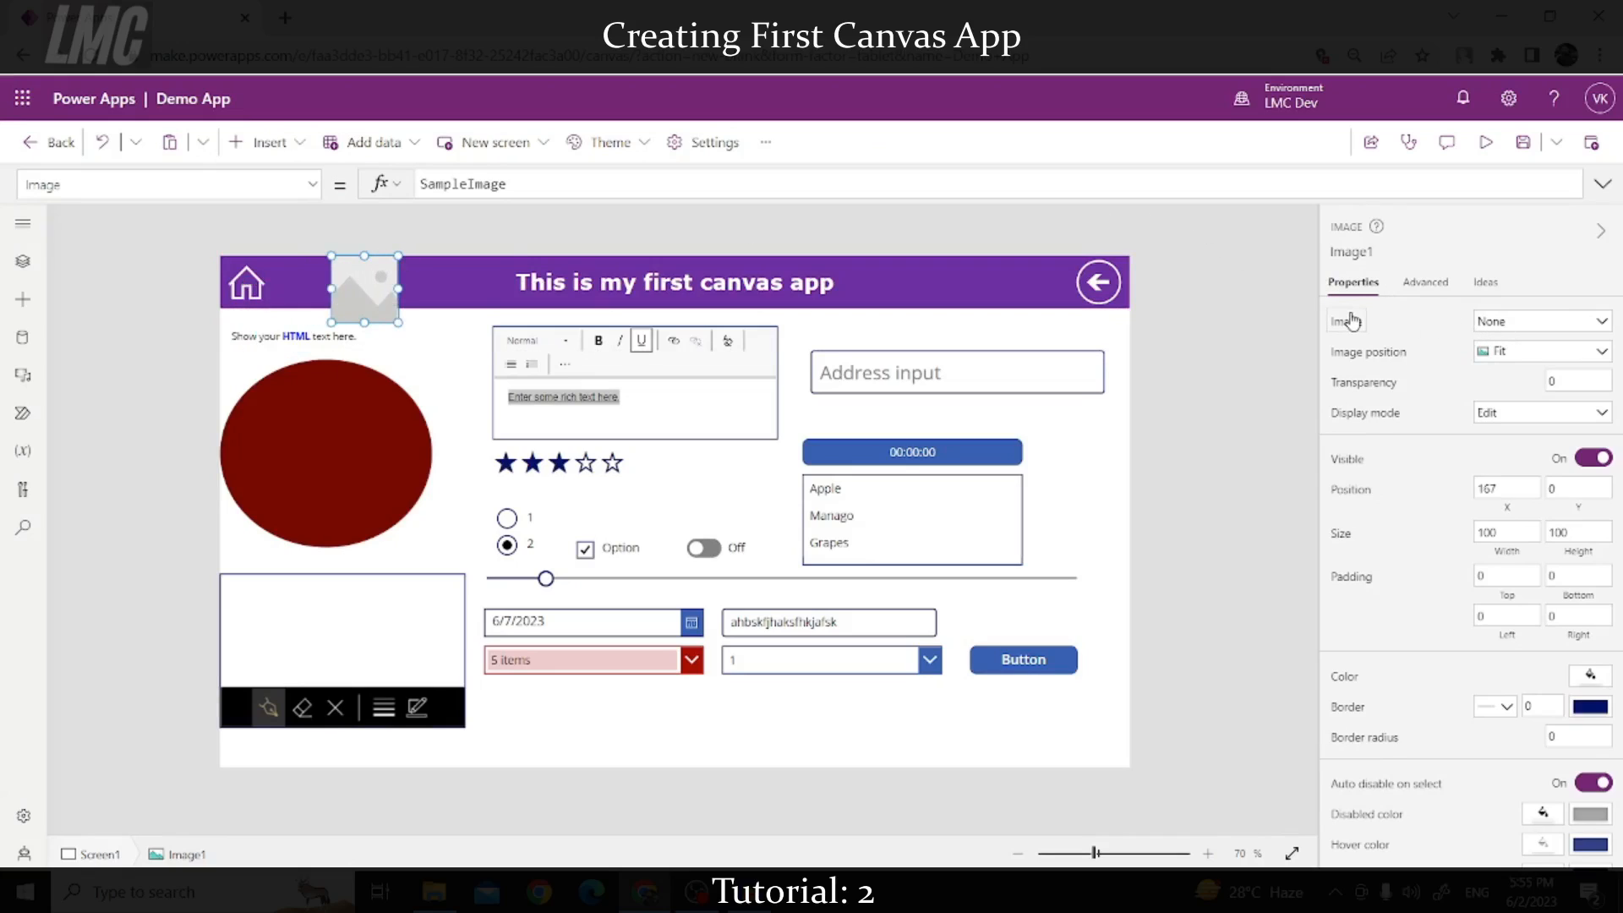
left_click(1506, 321)
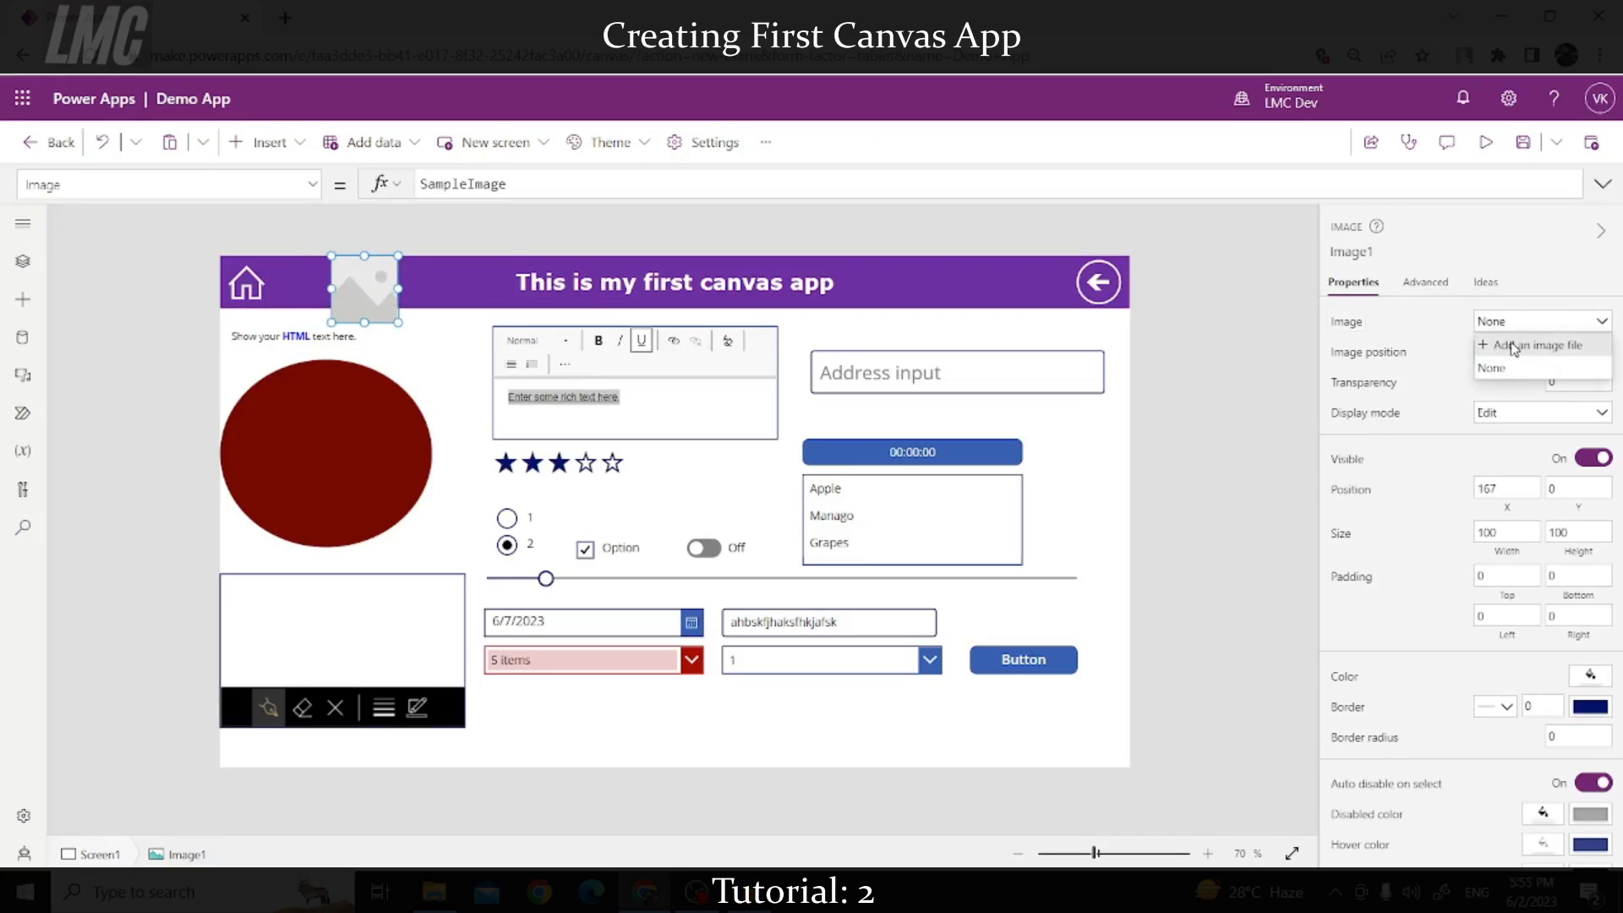
Step: Set the image to the LMC Logo picture from the YouTube folder on drive E:
left_click(1513, 346)
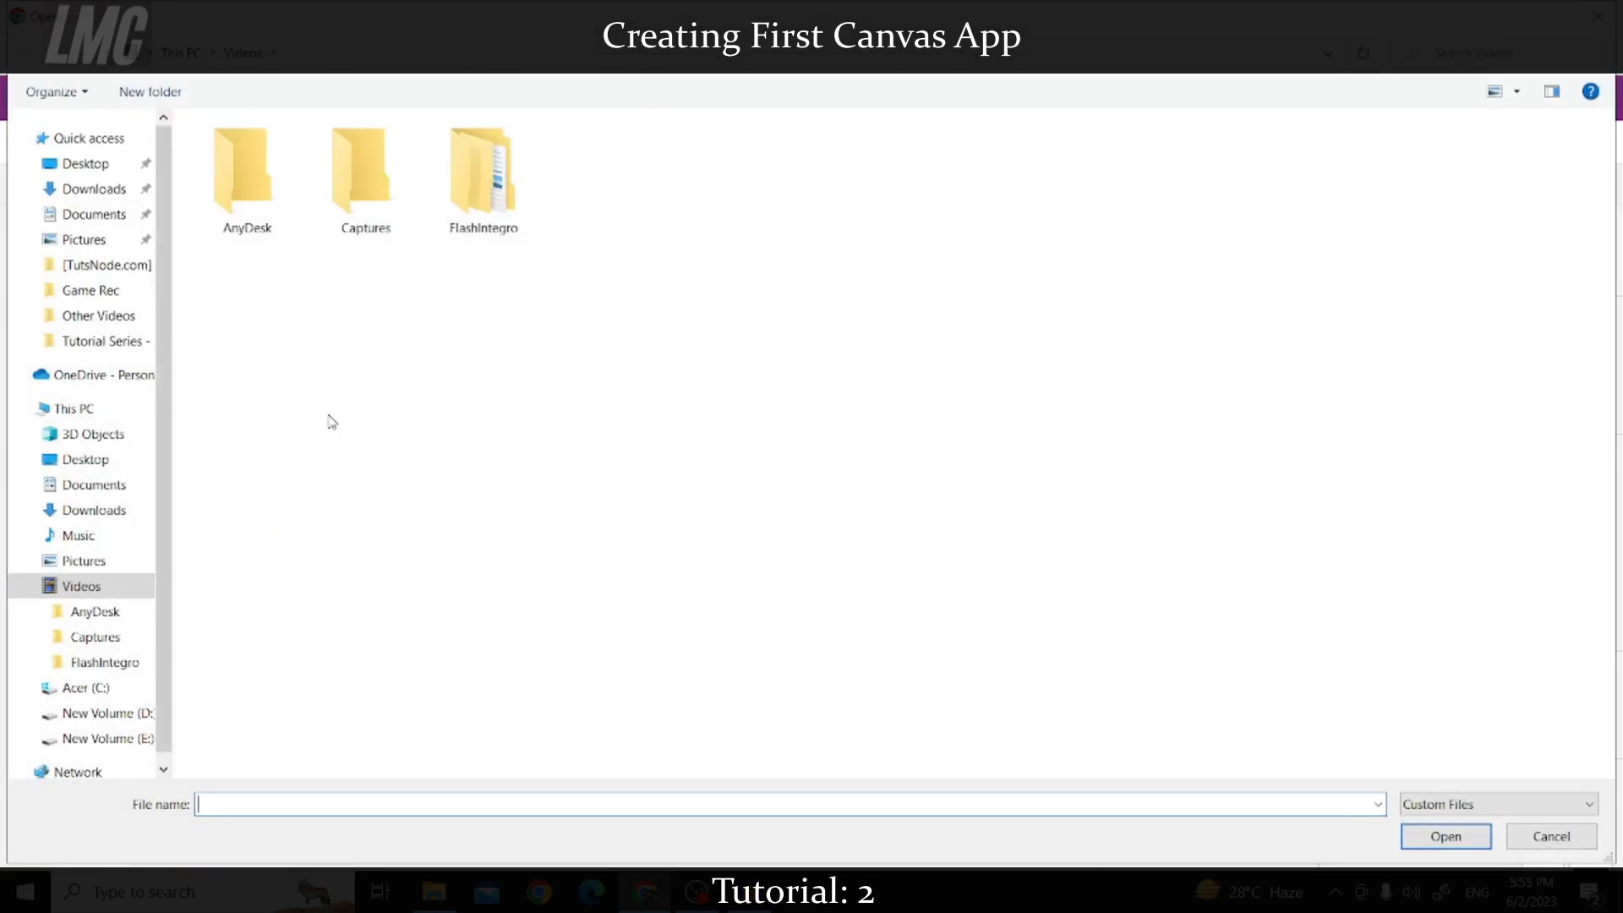
scroll(68, 321, "down", 1)
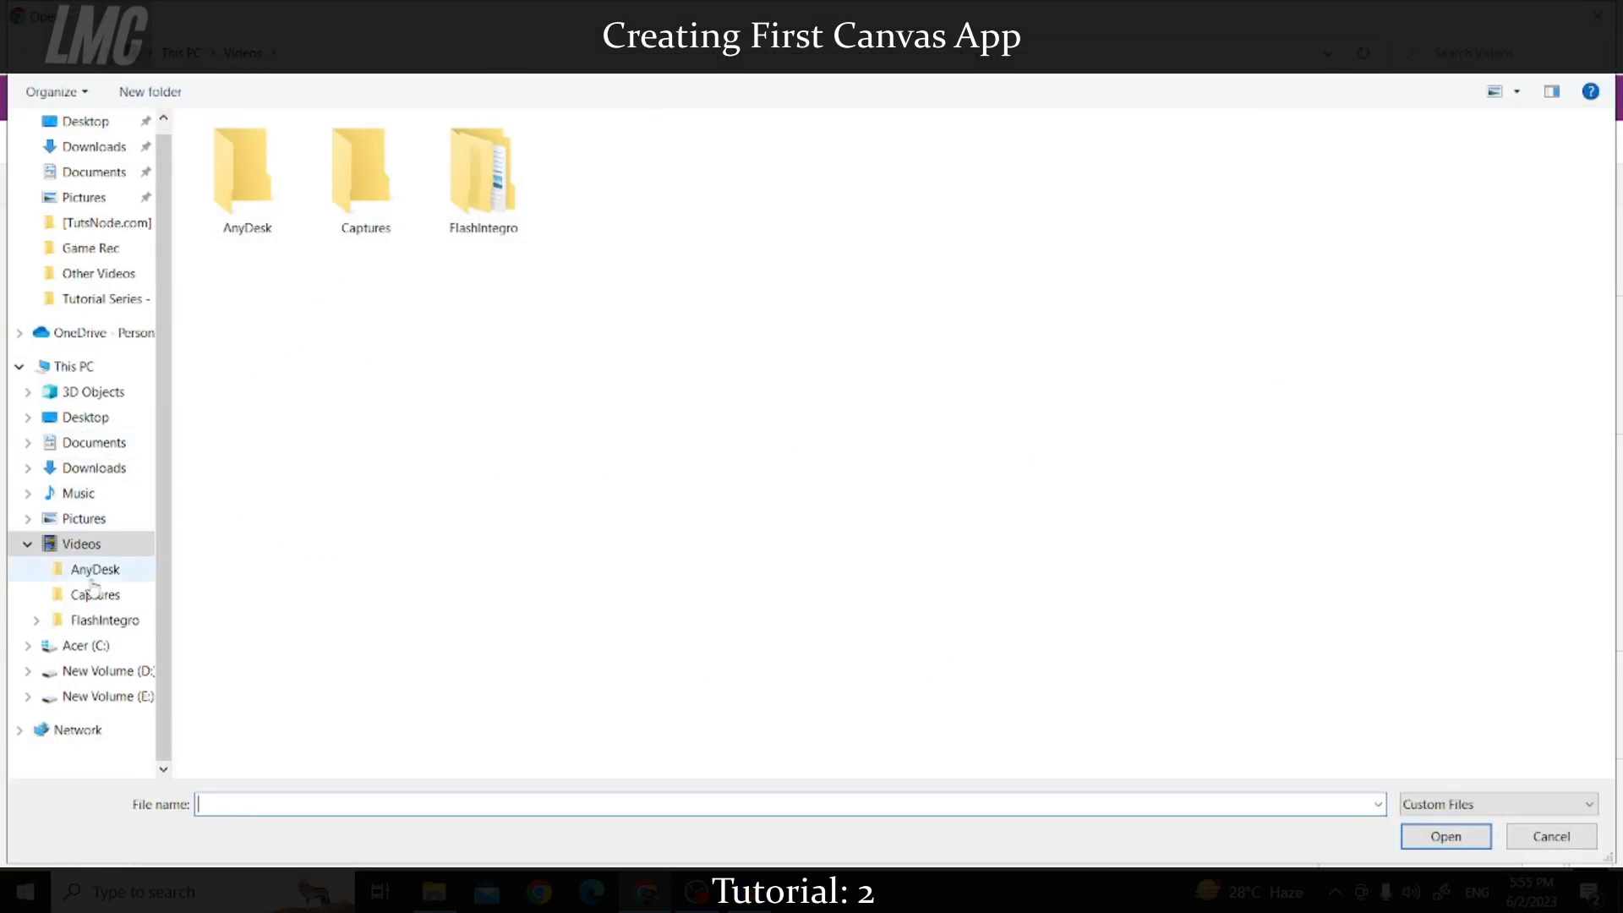
scroll(80, 592, "up", 1)
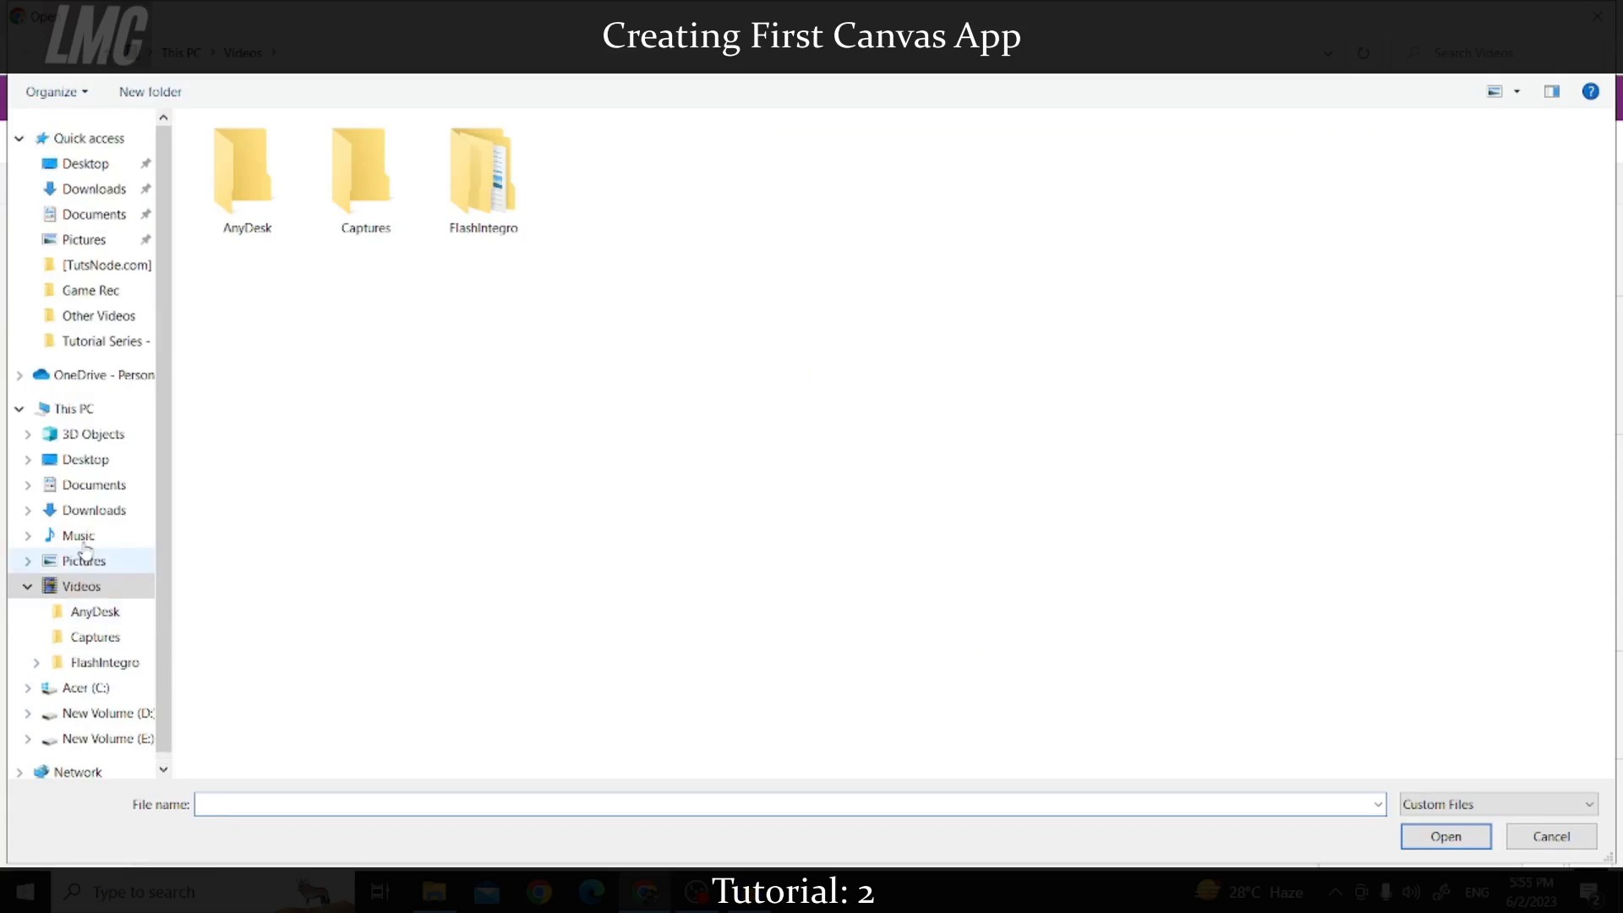
scroll(97, 697, "down", 1)
left_click(93, 701)
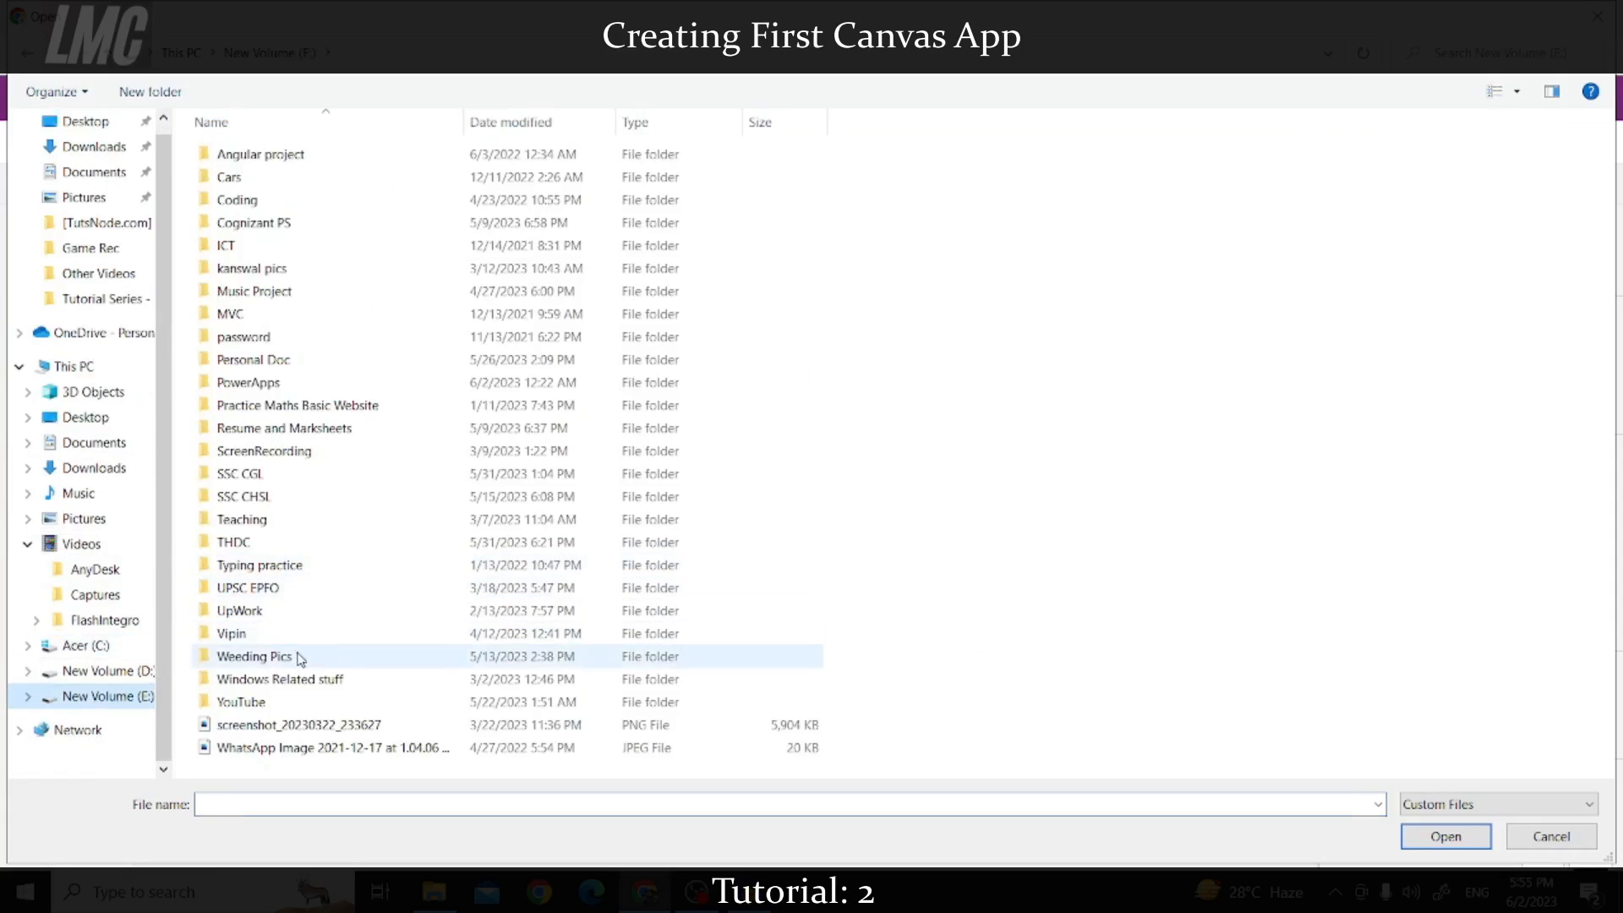
double_click(245, 703)
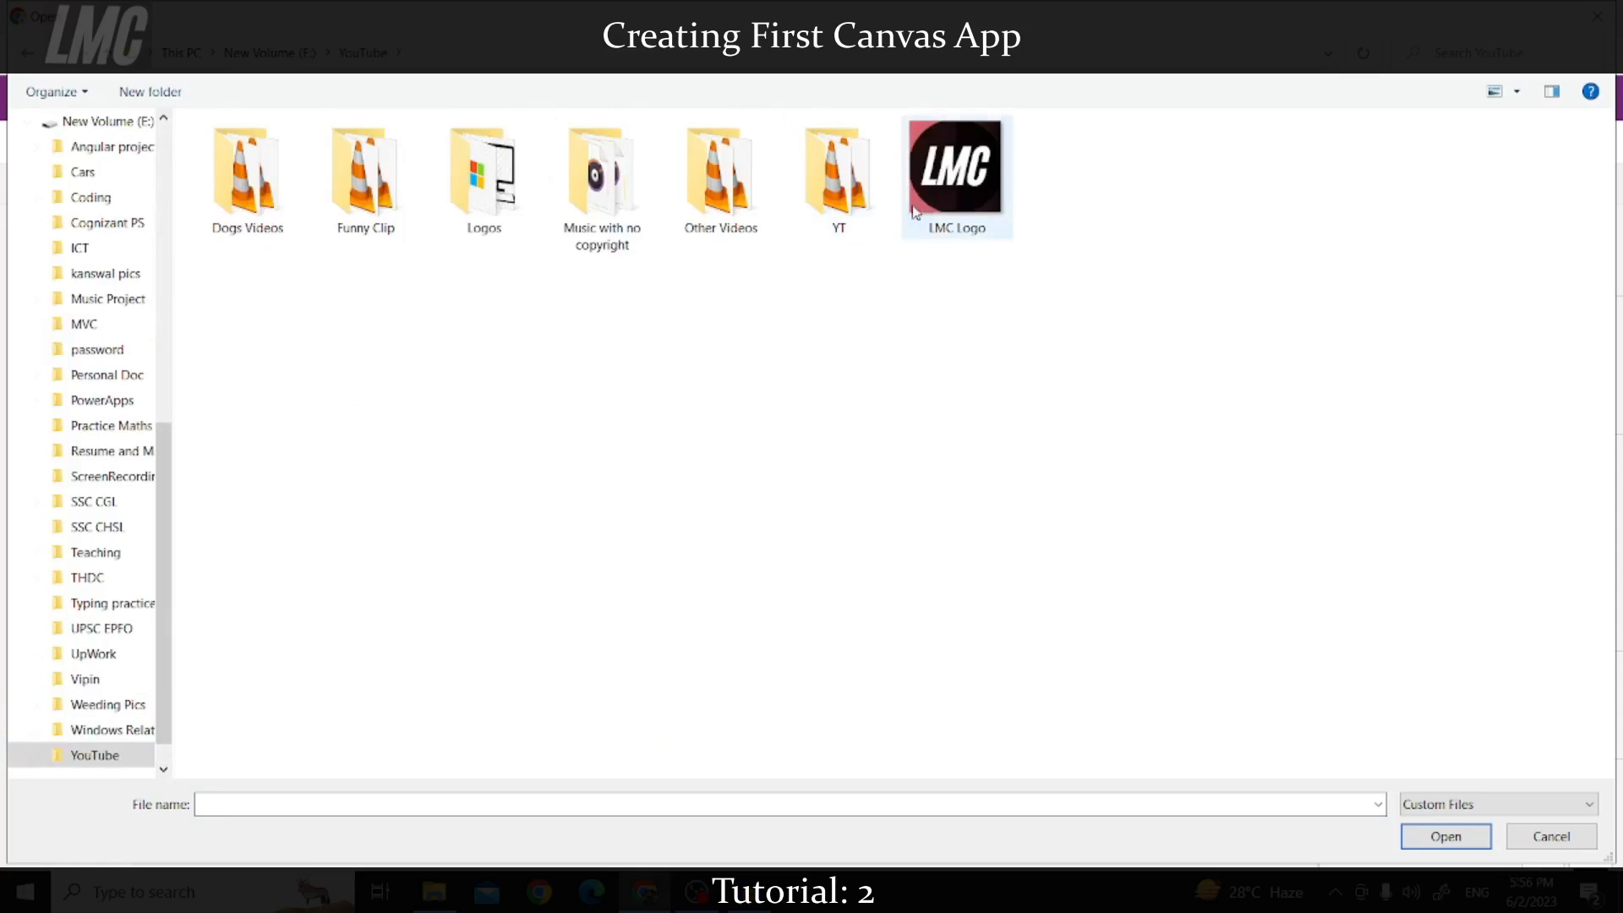
double_click(952, 169)
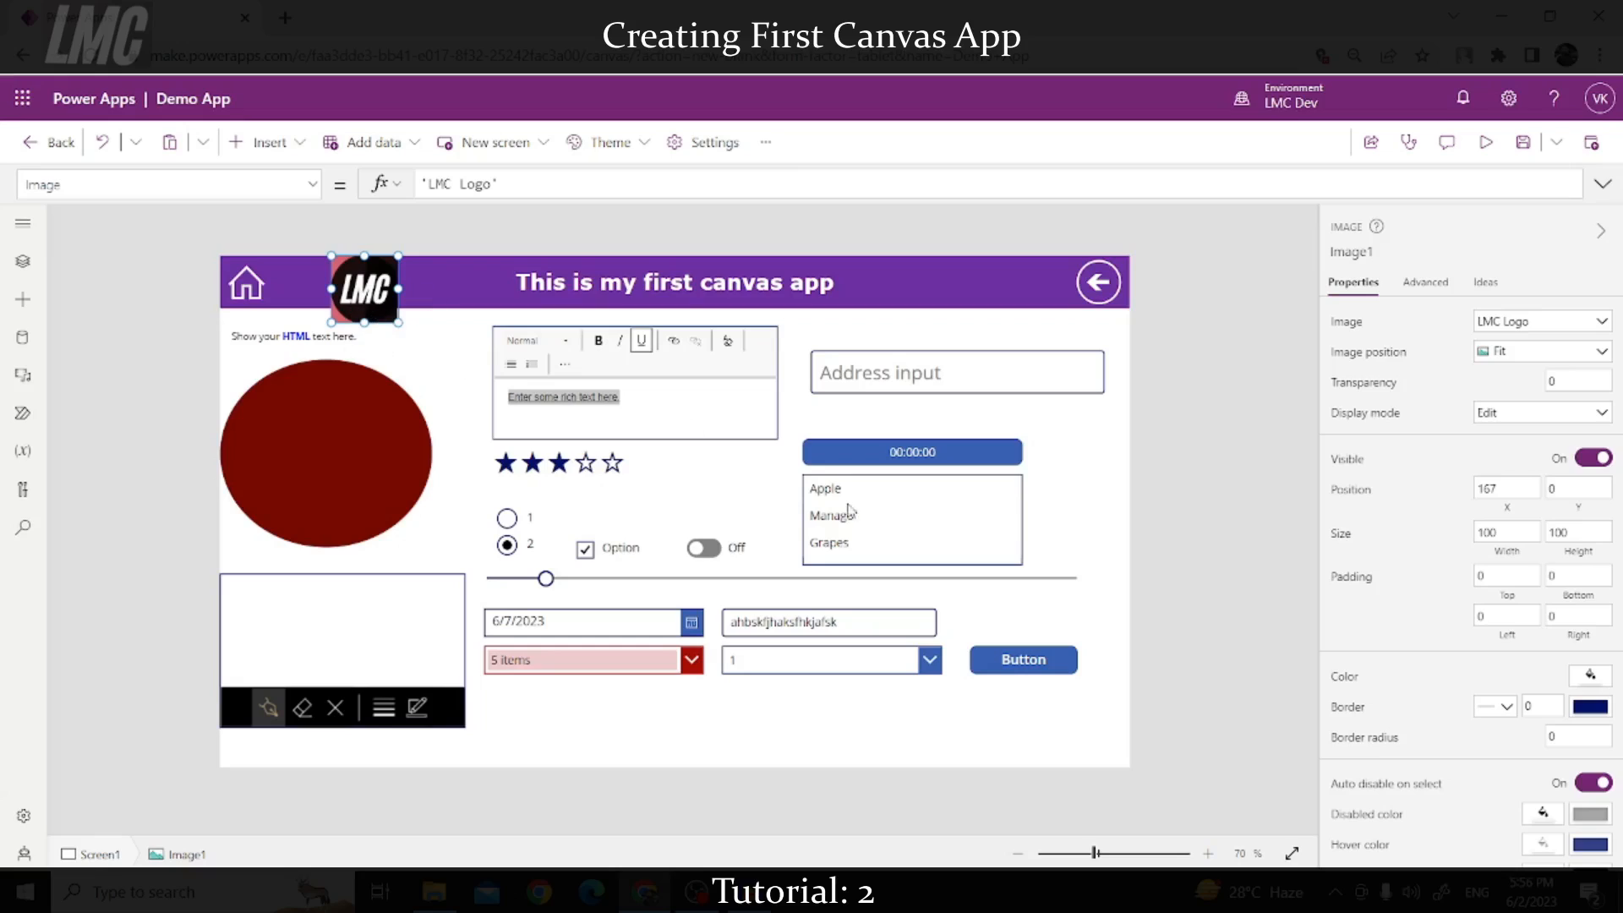
Step: Make the logo round with border radius 100 and size it 60×60
scroll(1503, 700, "down", 1)
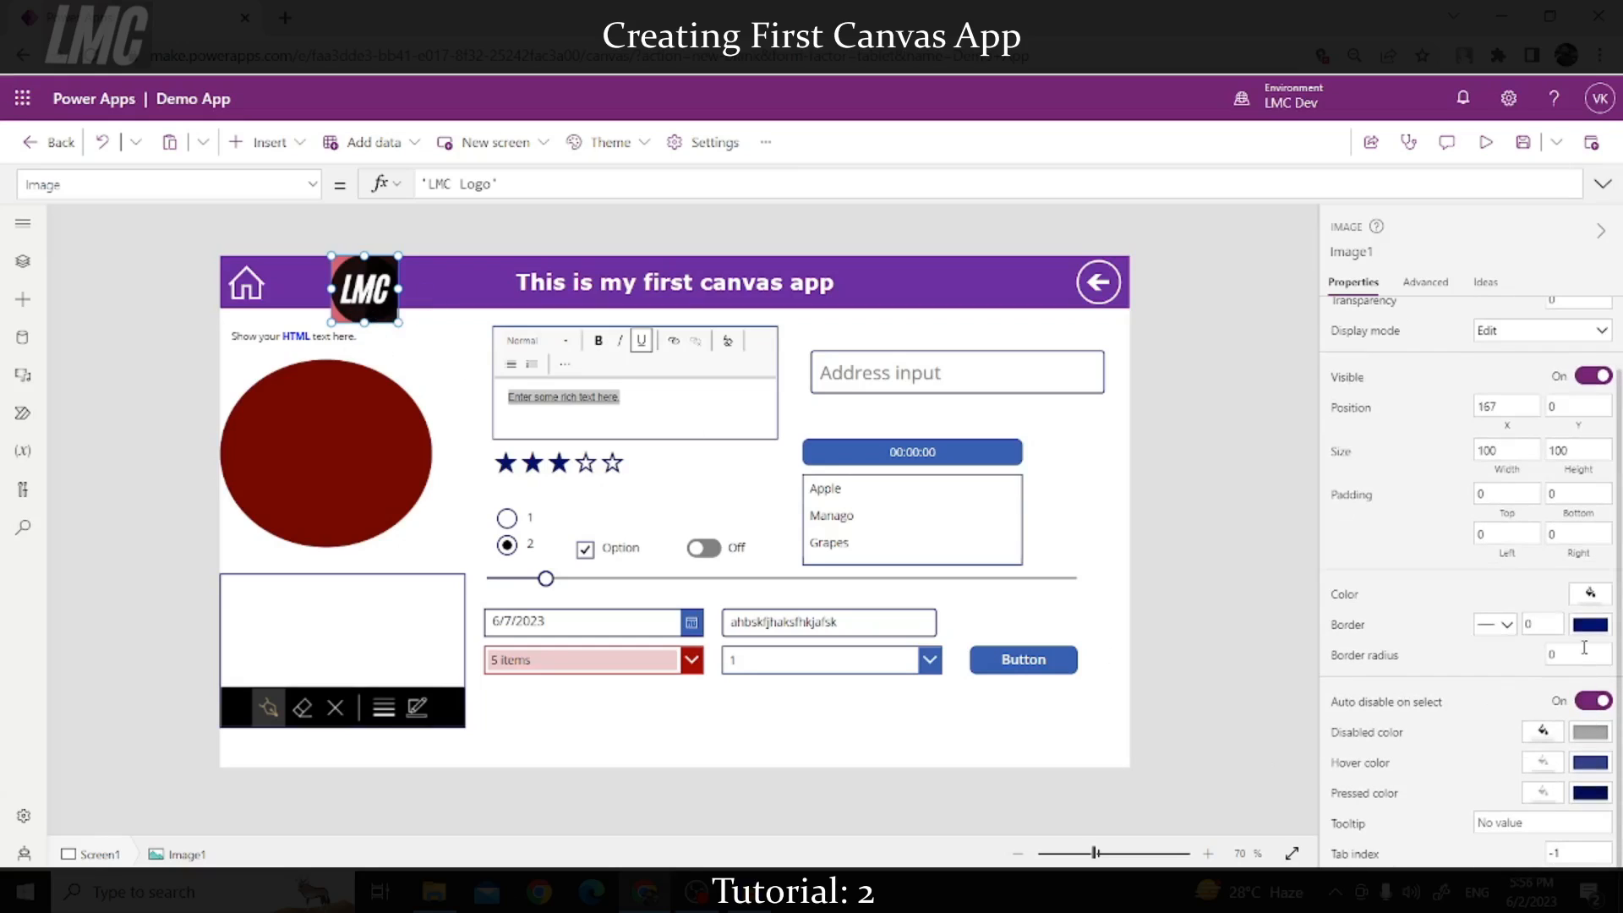
left_click_drag(1583, 651, 1535, 664)
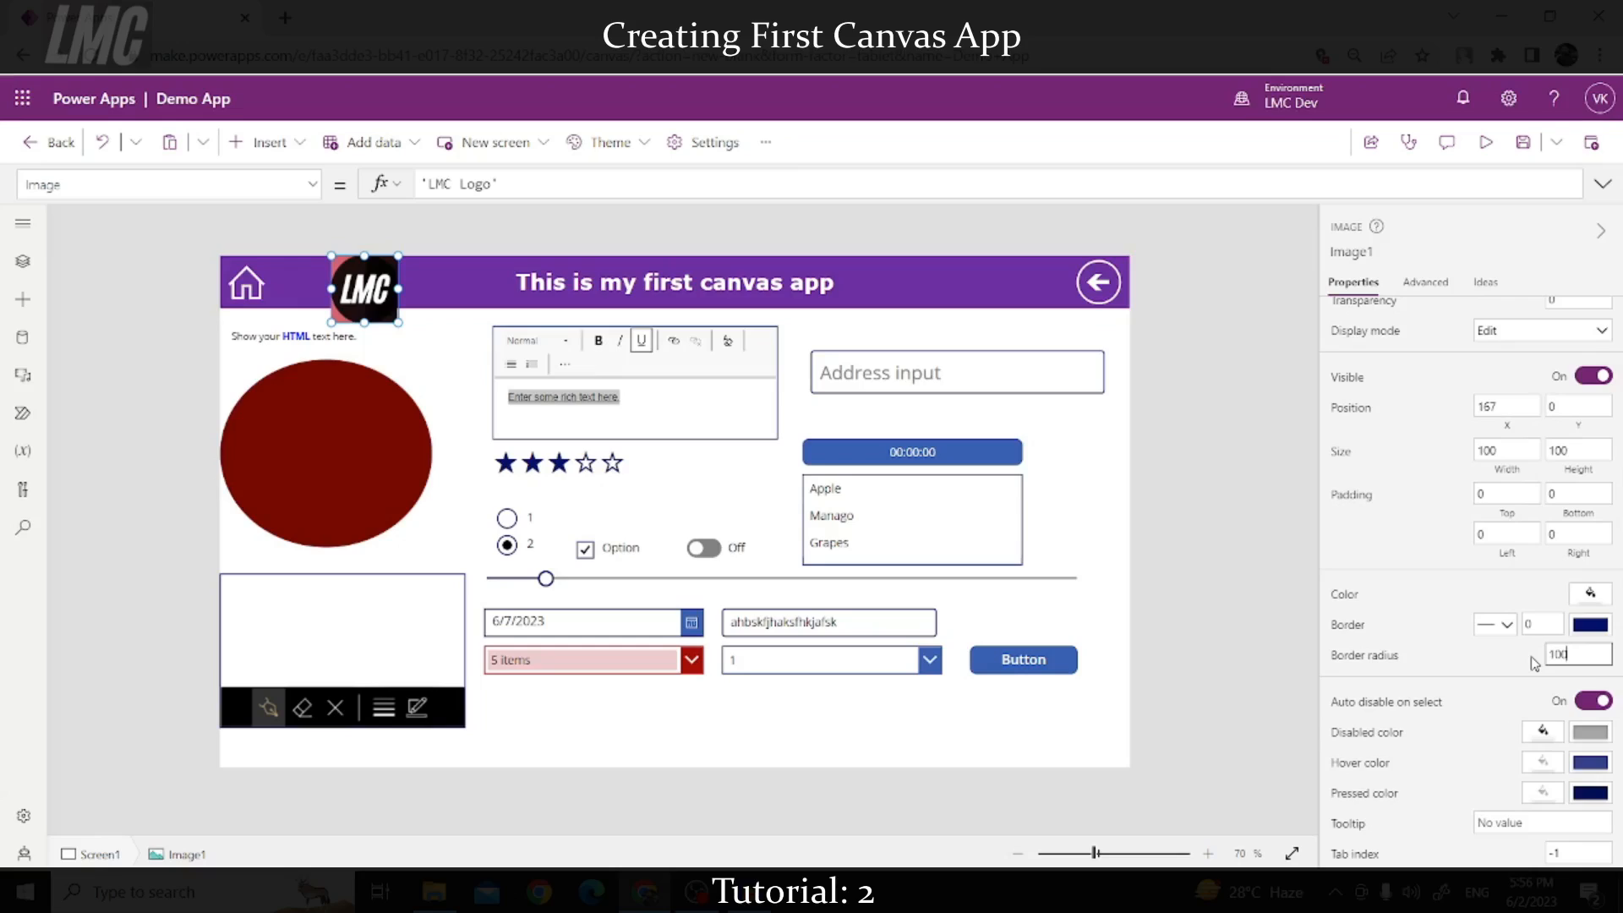
key("Return")
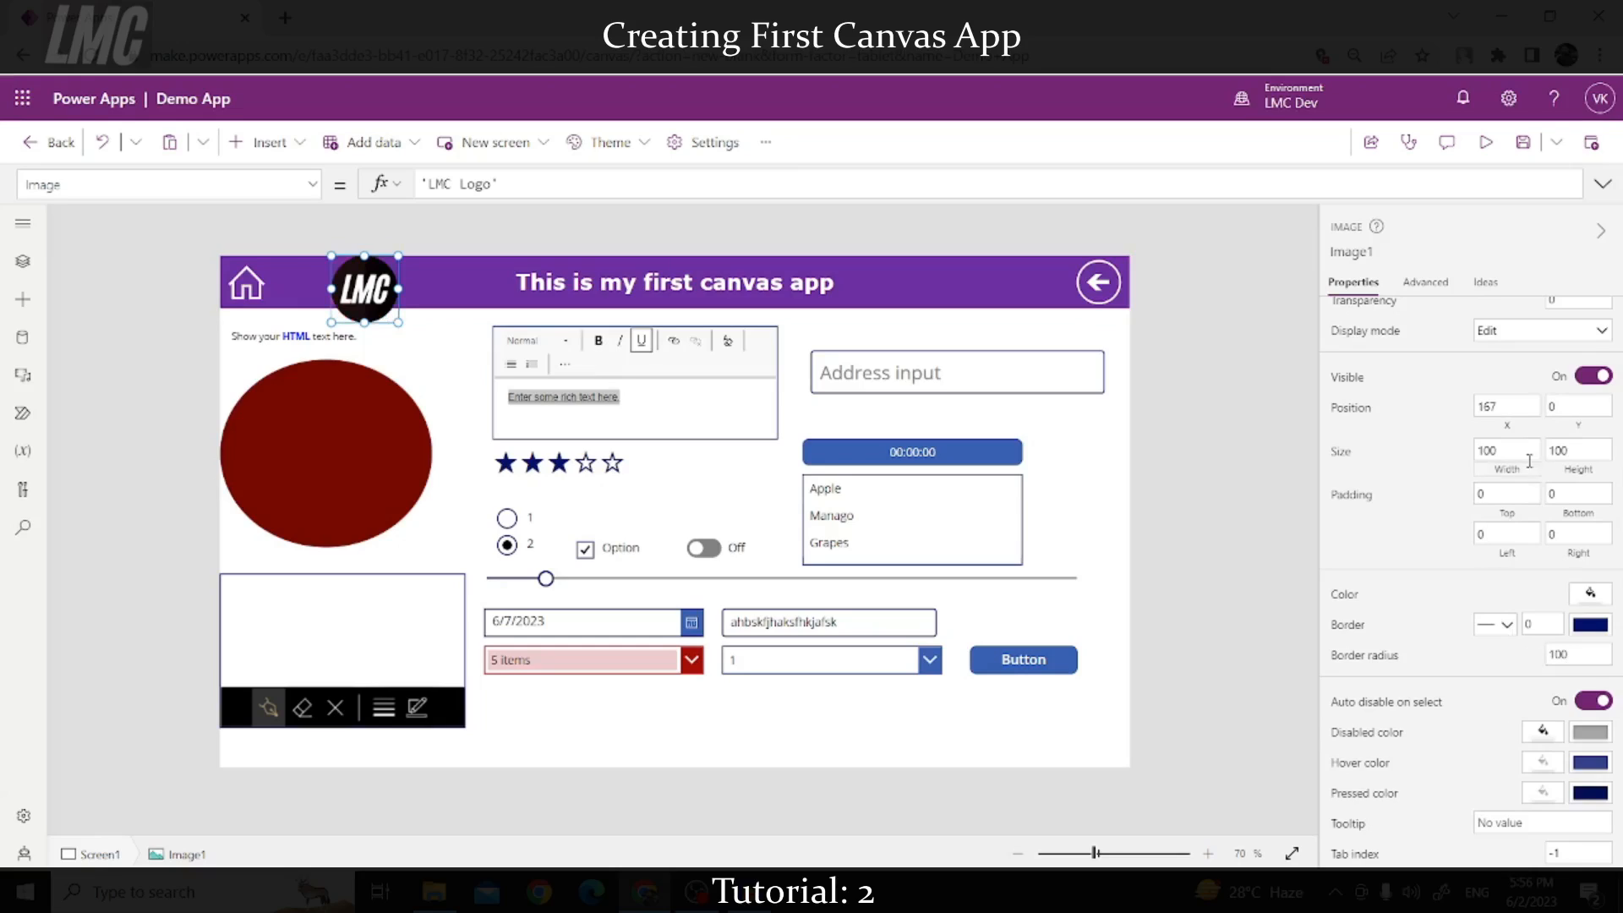
left_click(1506, 448)
key("ctrl+a")
type("6")
key("Tab")
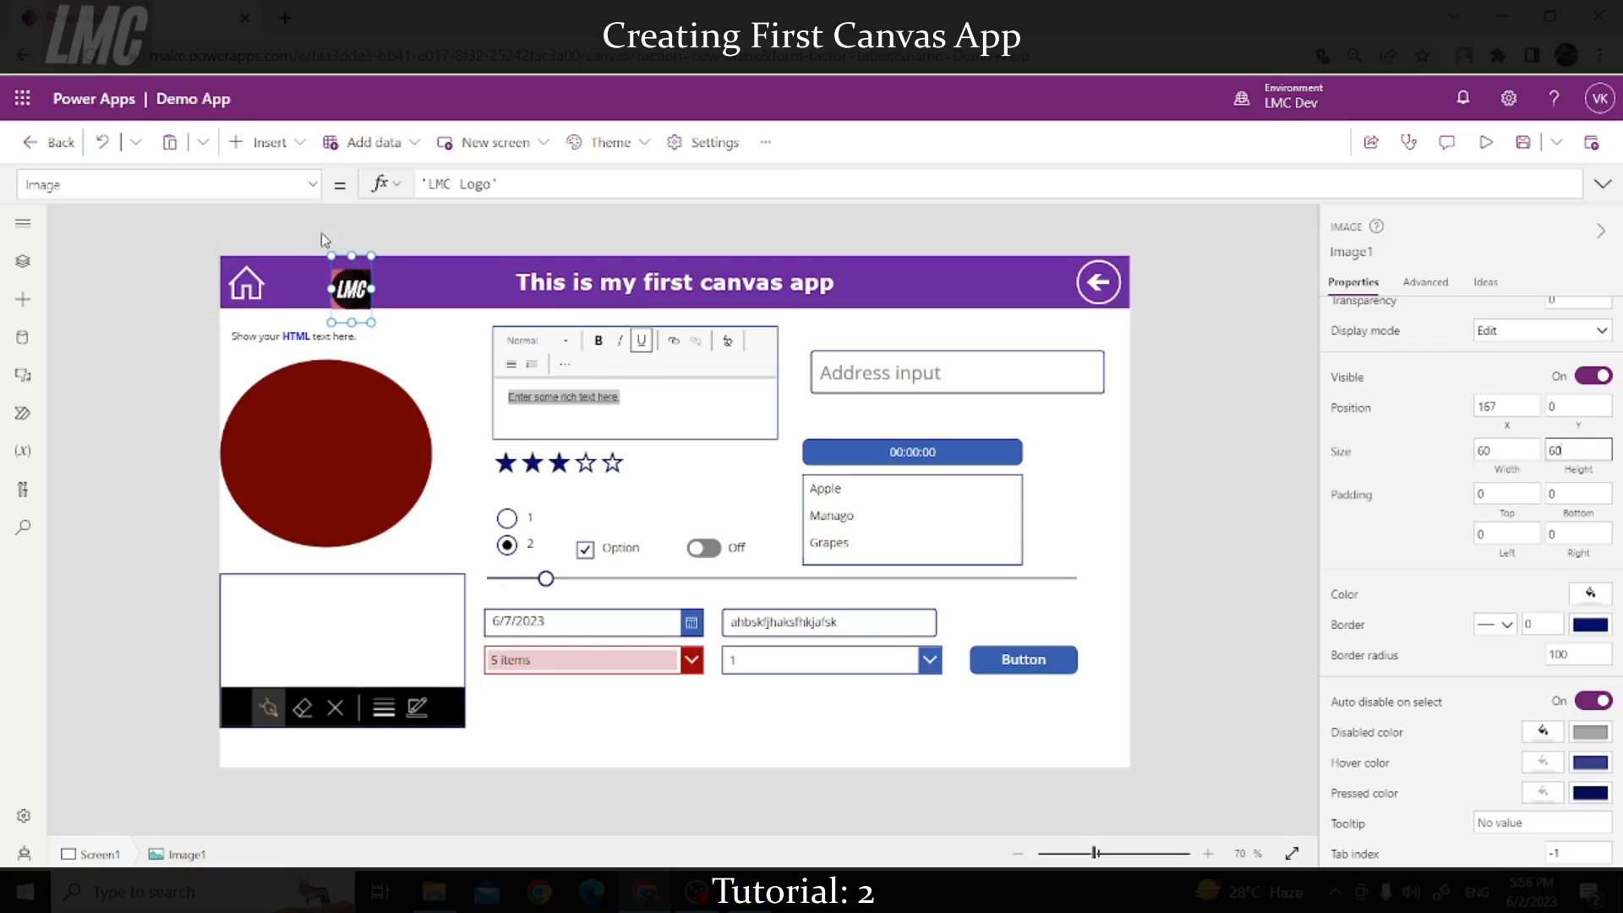
left_click(1405, 438)
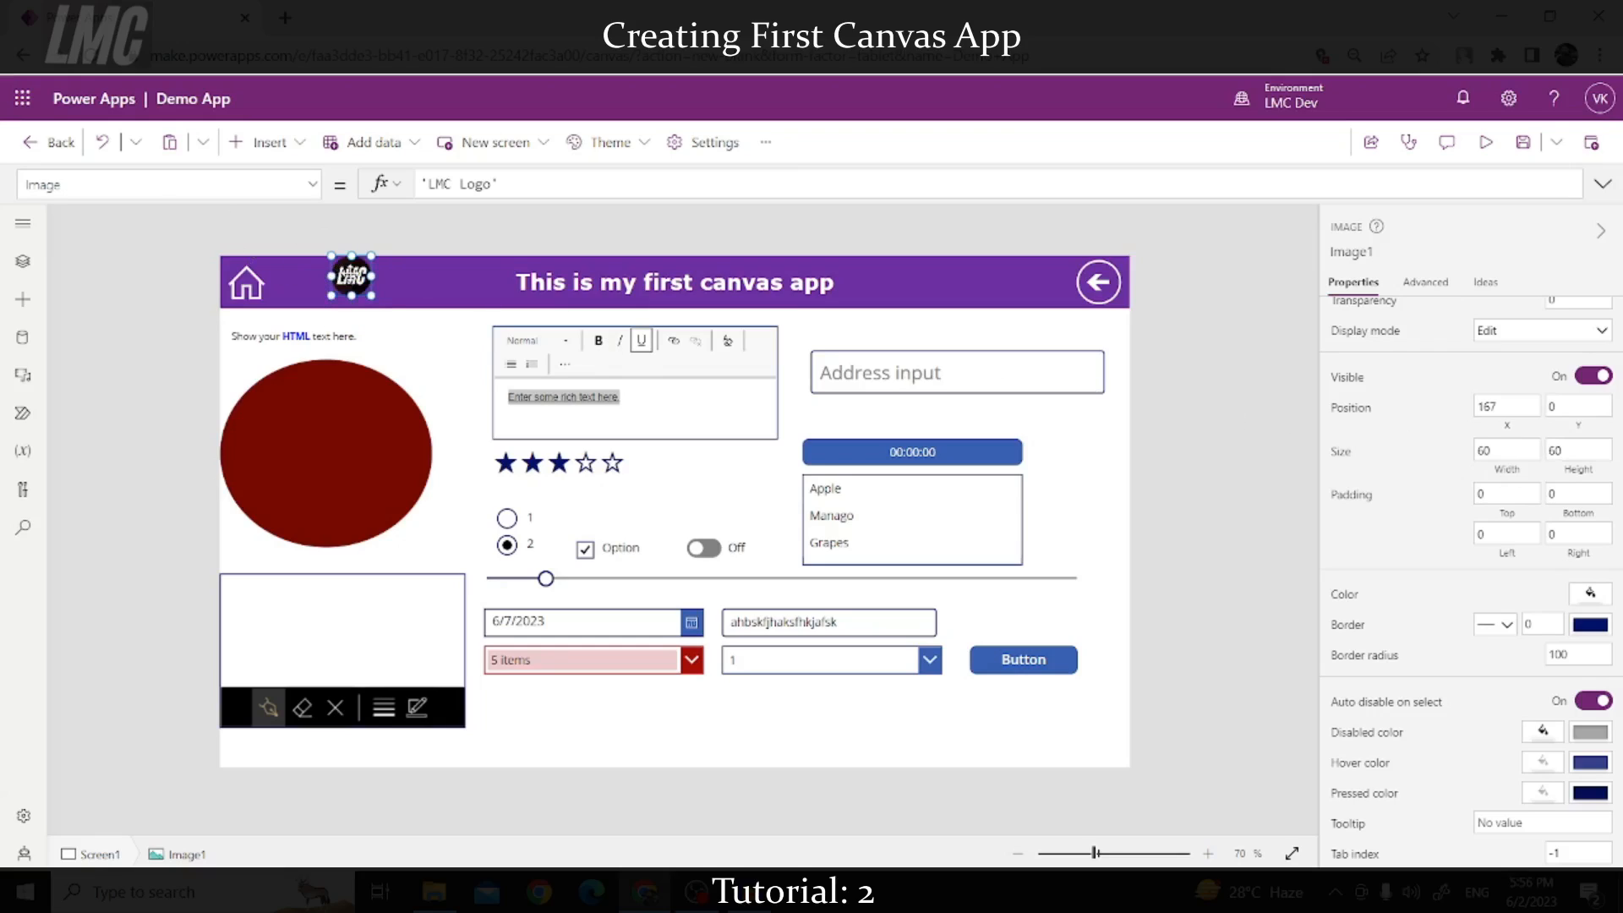
Step: Move the round logo to the header's right edge below the back arrow, at 1306, 82
left_click_drag(350, 273, 1120, 336)
left_click(1272, 552)
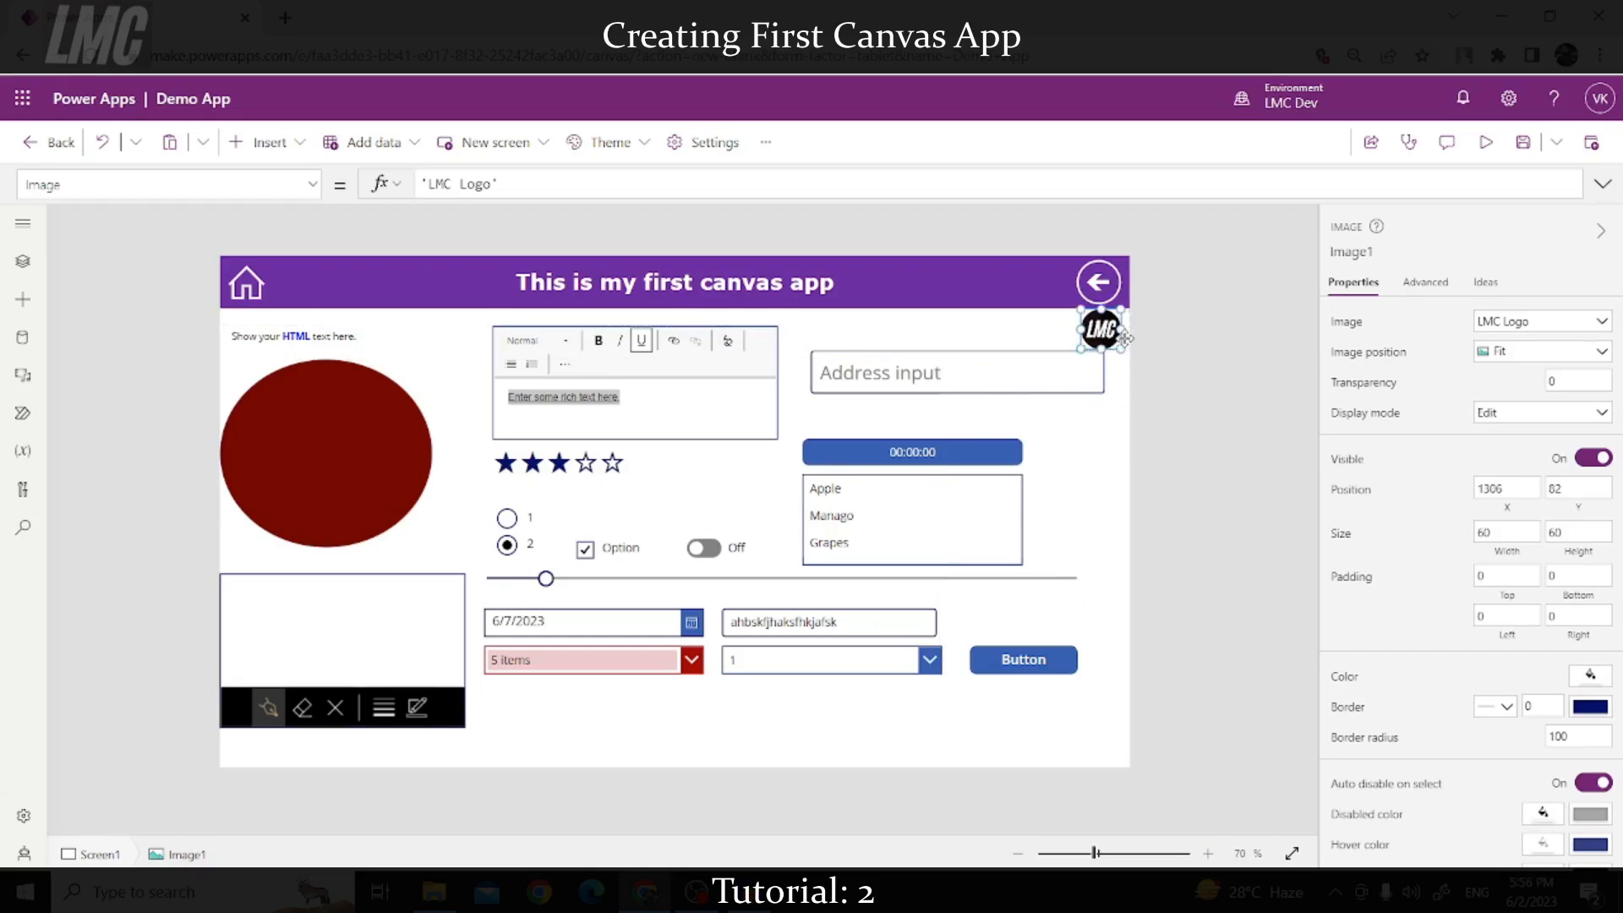
left_click(1183, 353)
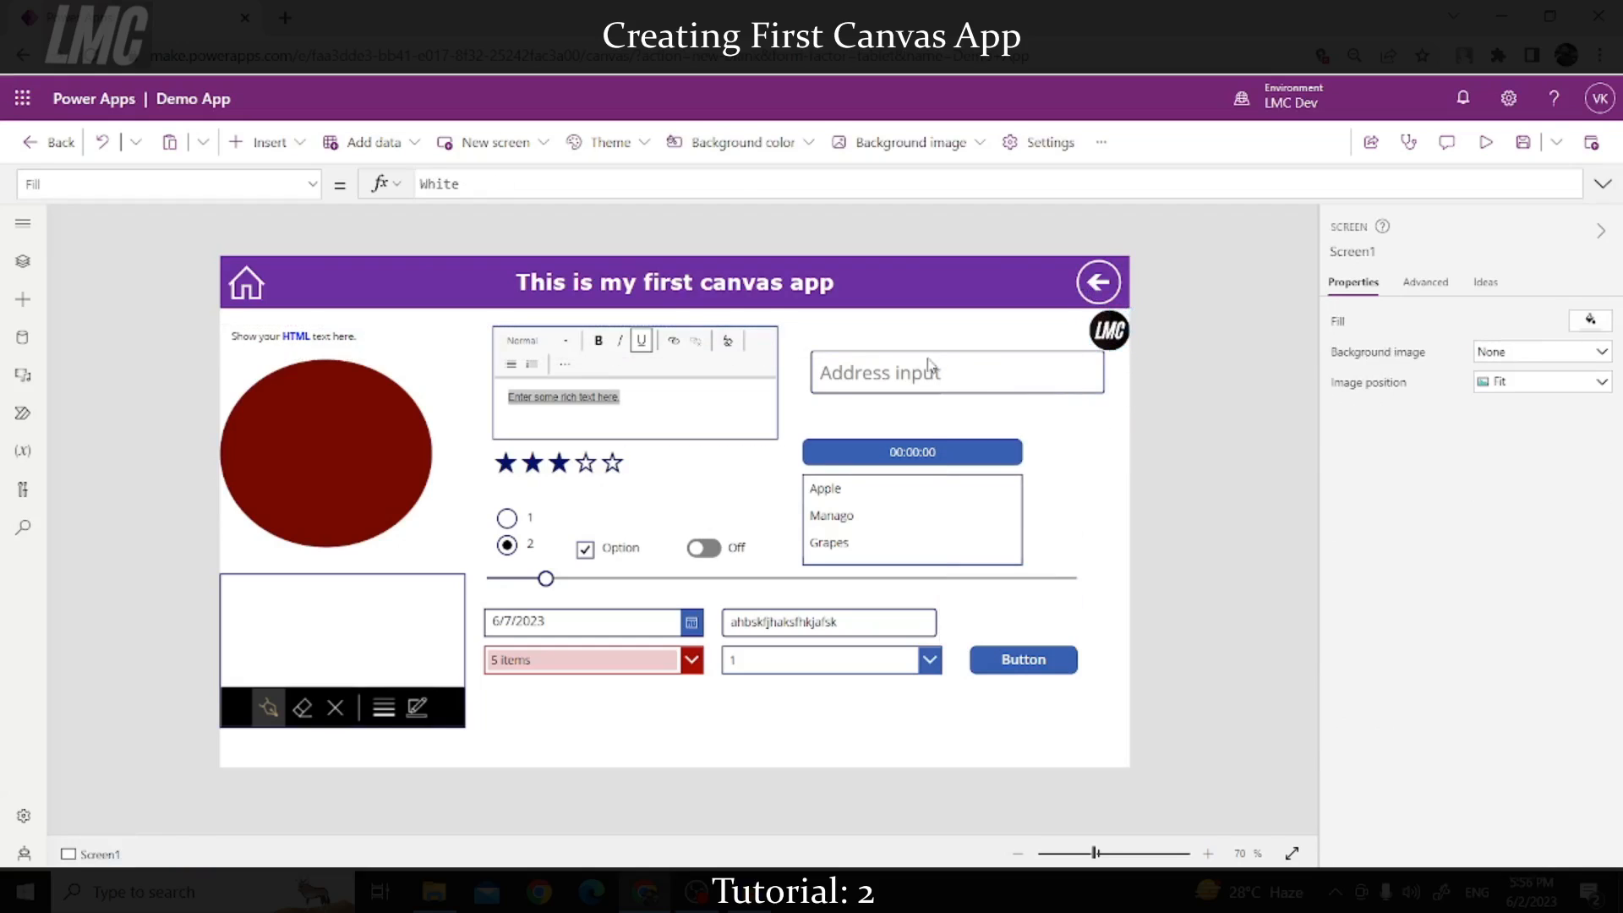
Step: Browse the Insert control list, collapse the Media and Layout groups, and close it
left_click(272, 142)
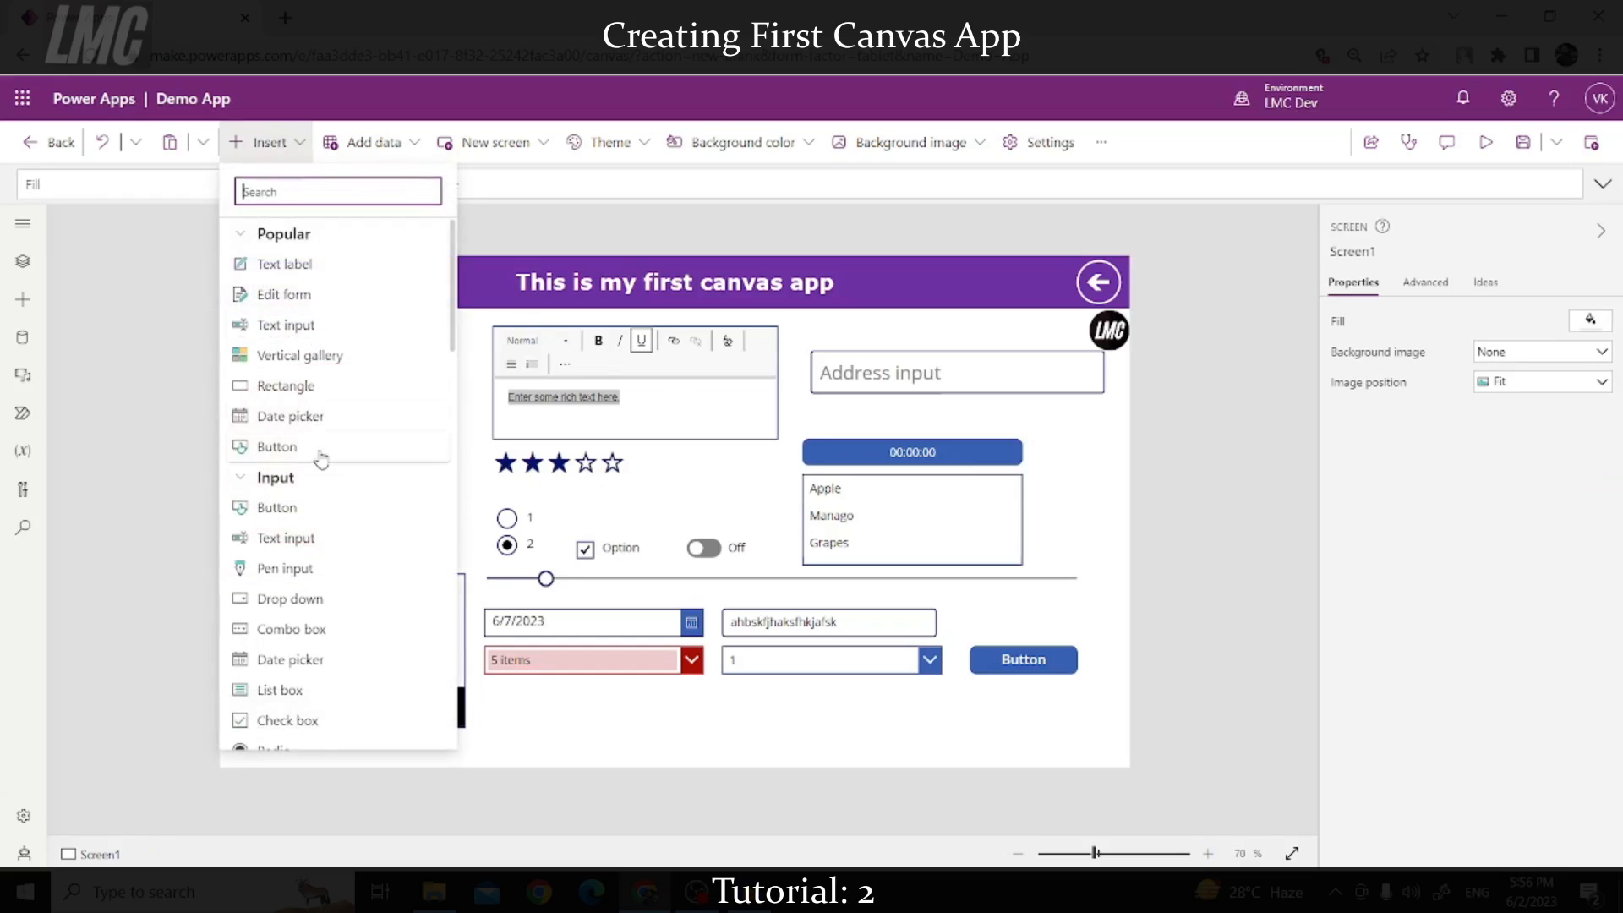
scroll(326, 473, "down", 10)
scroll(300, 671, "down", 3)
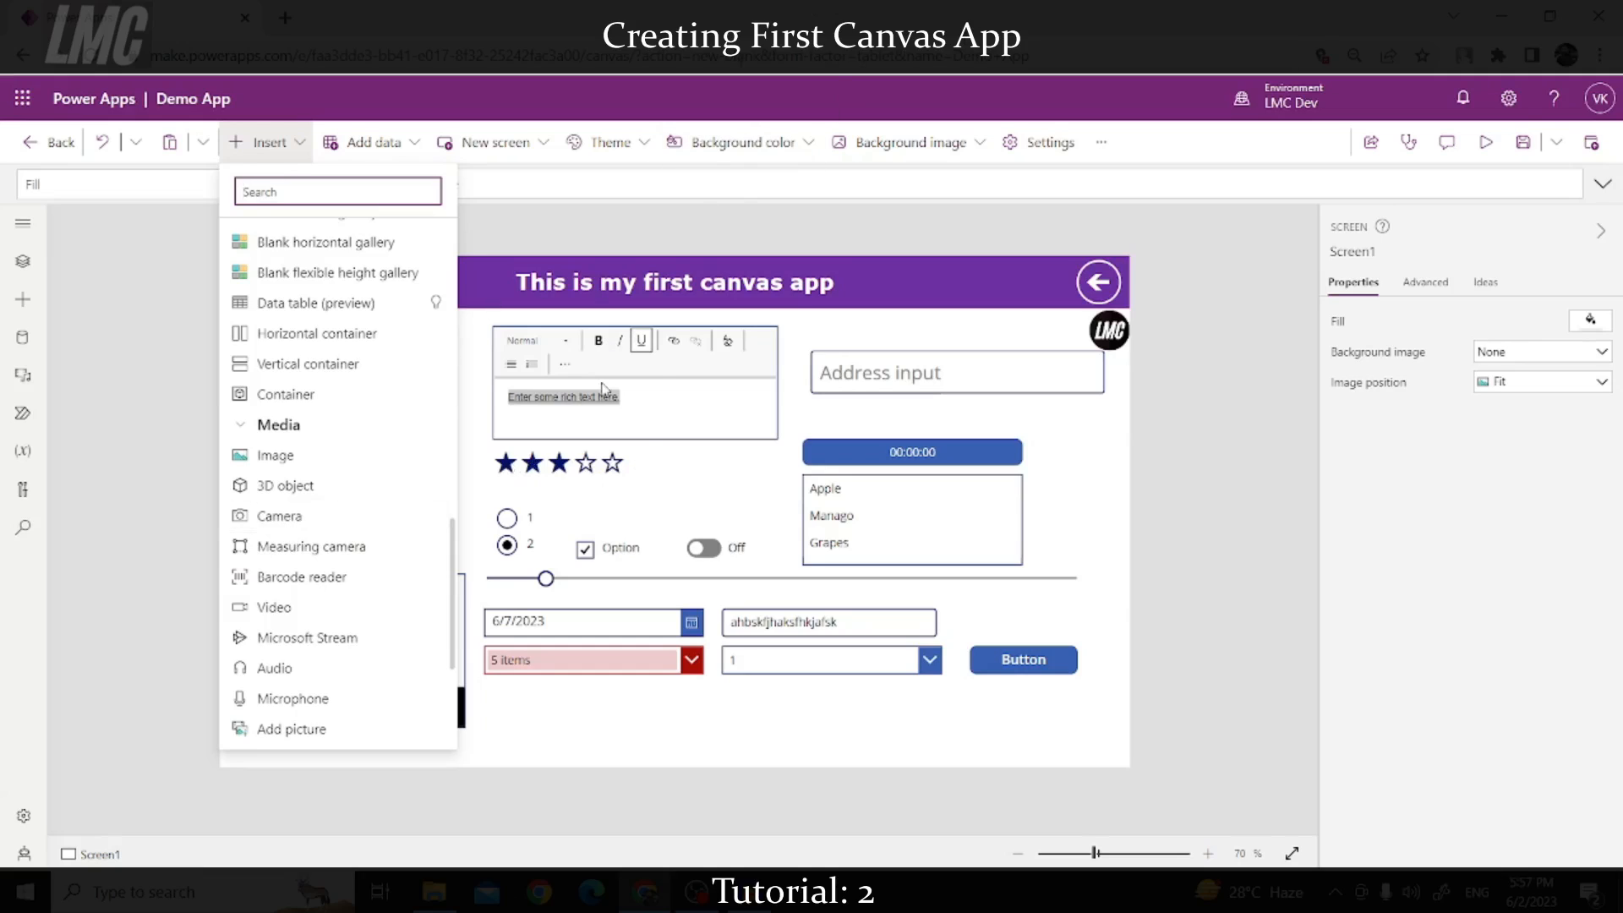
scroll(316, 623, "down", 5)
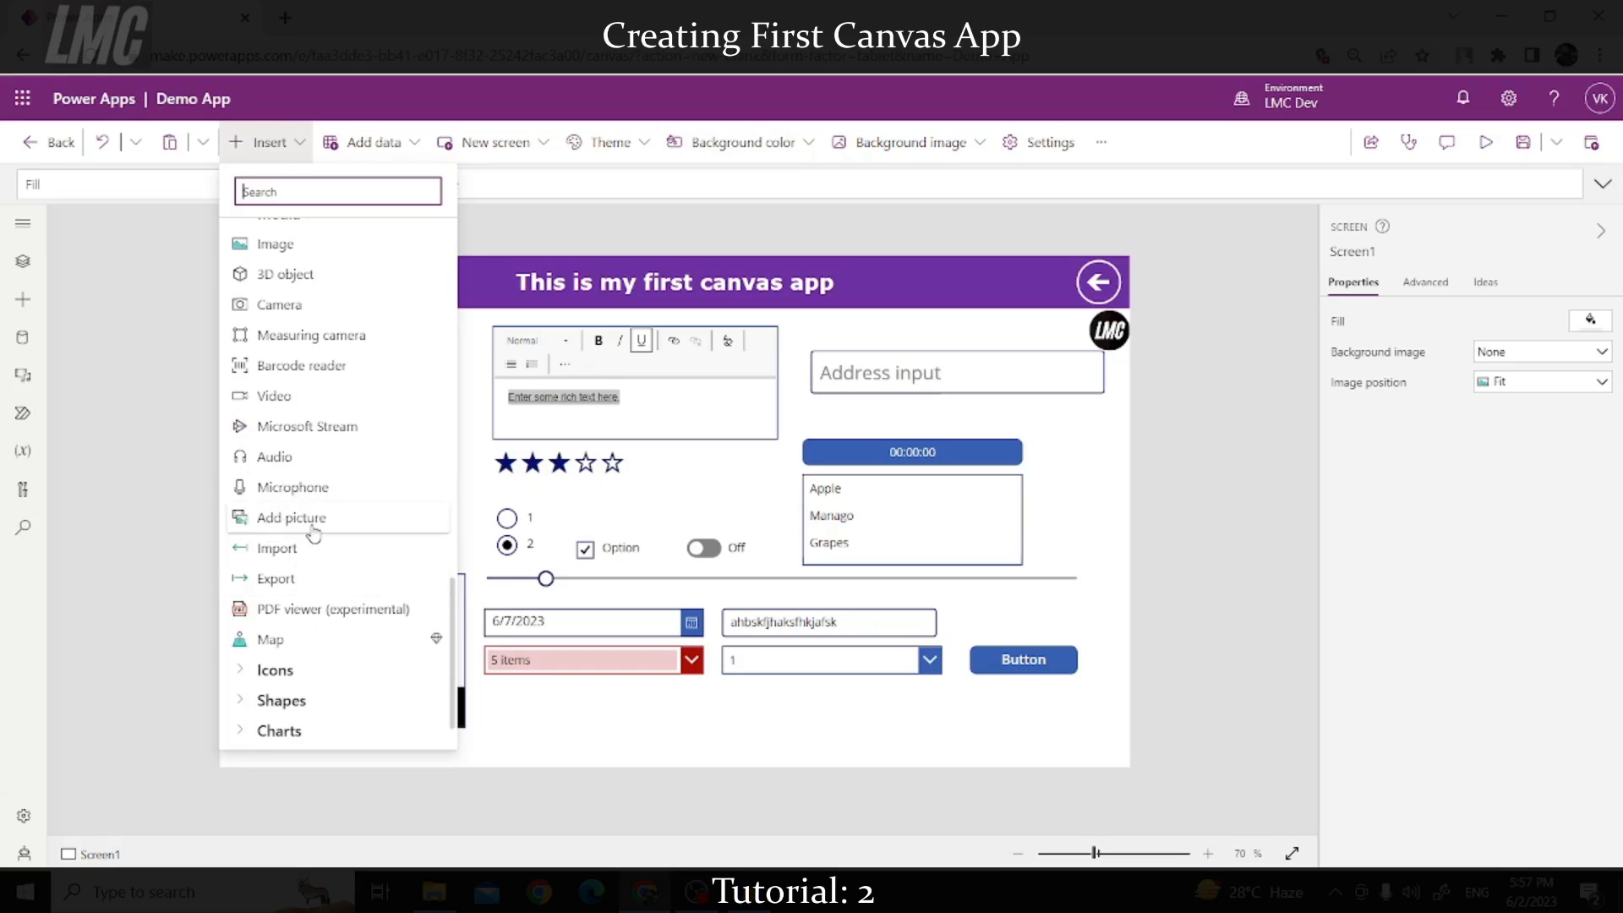
scroll(326, 566, "down", 1)
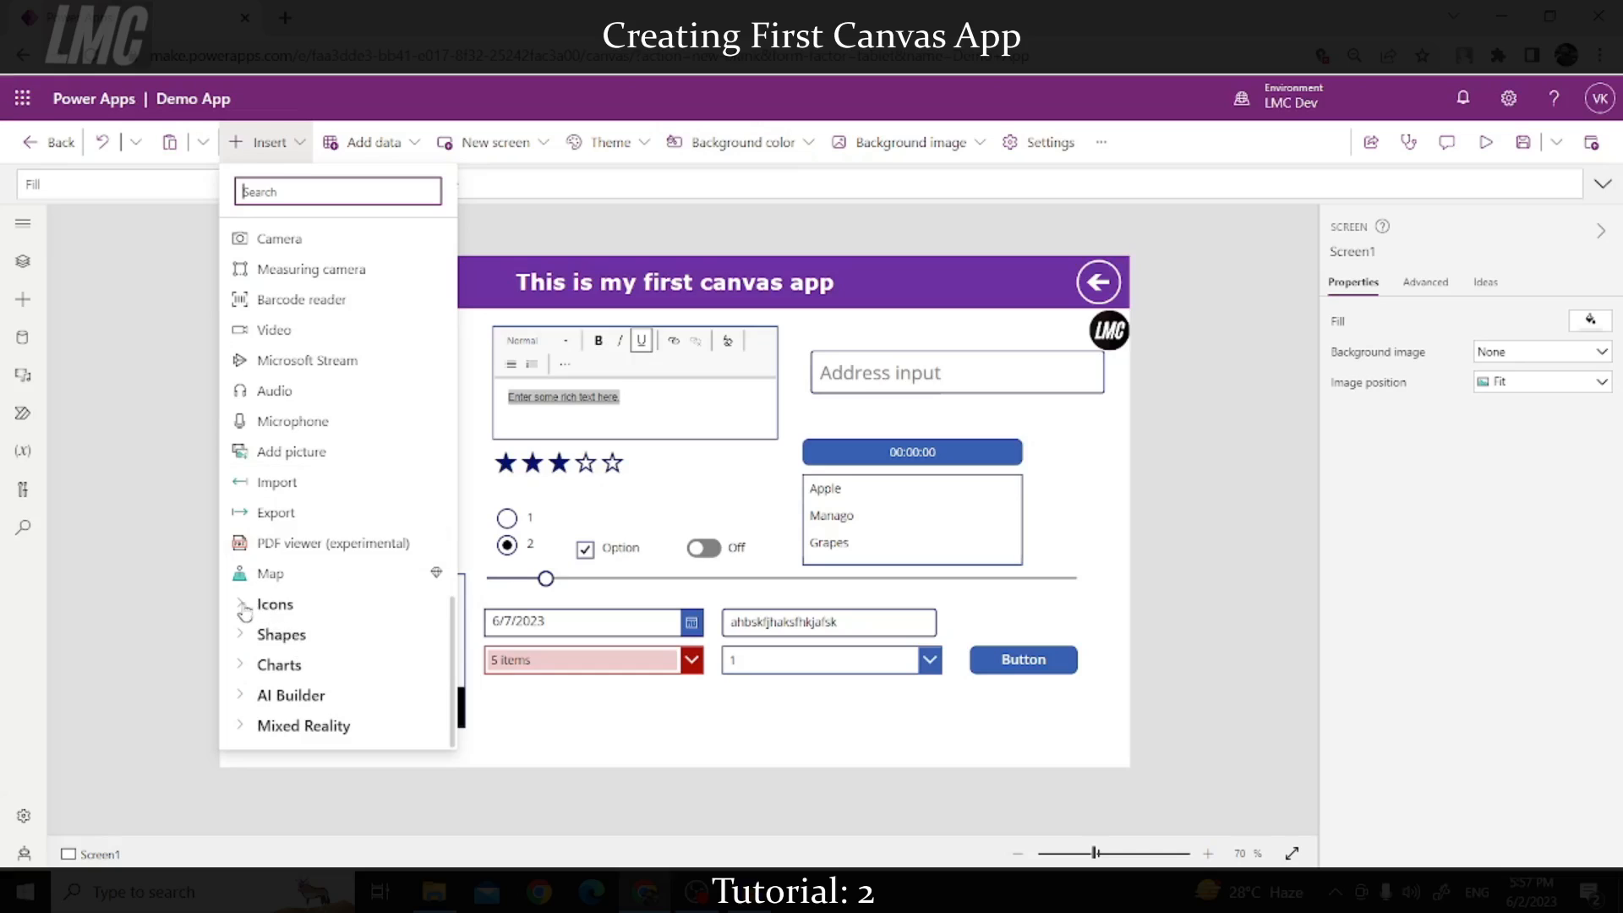
scroll(286, 575, "up", 5)
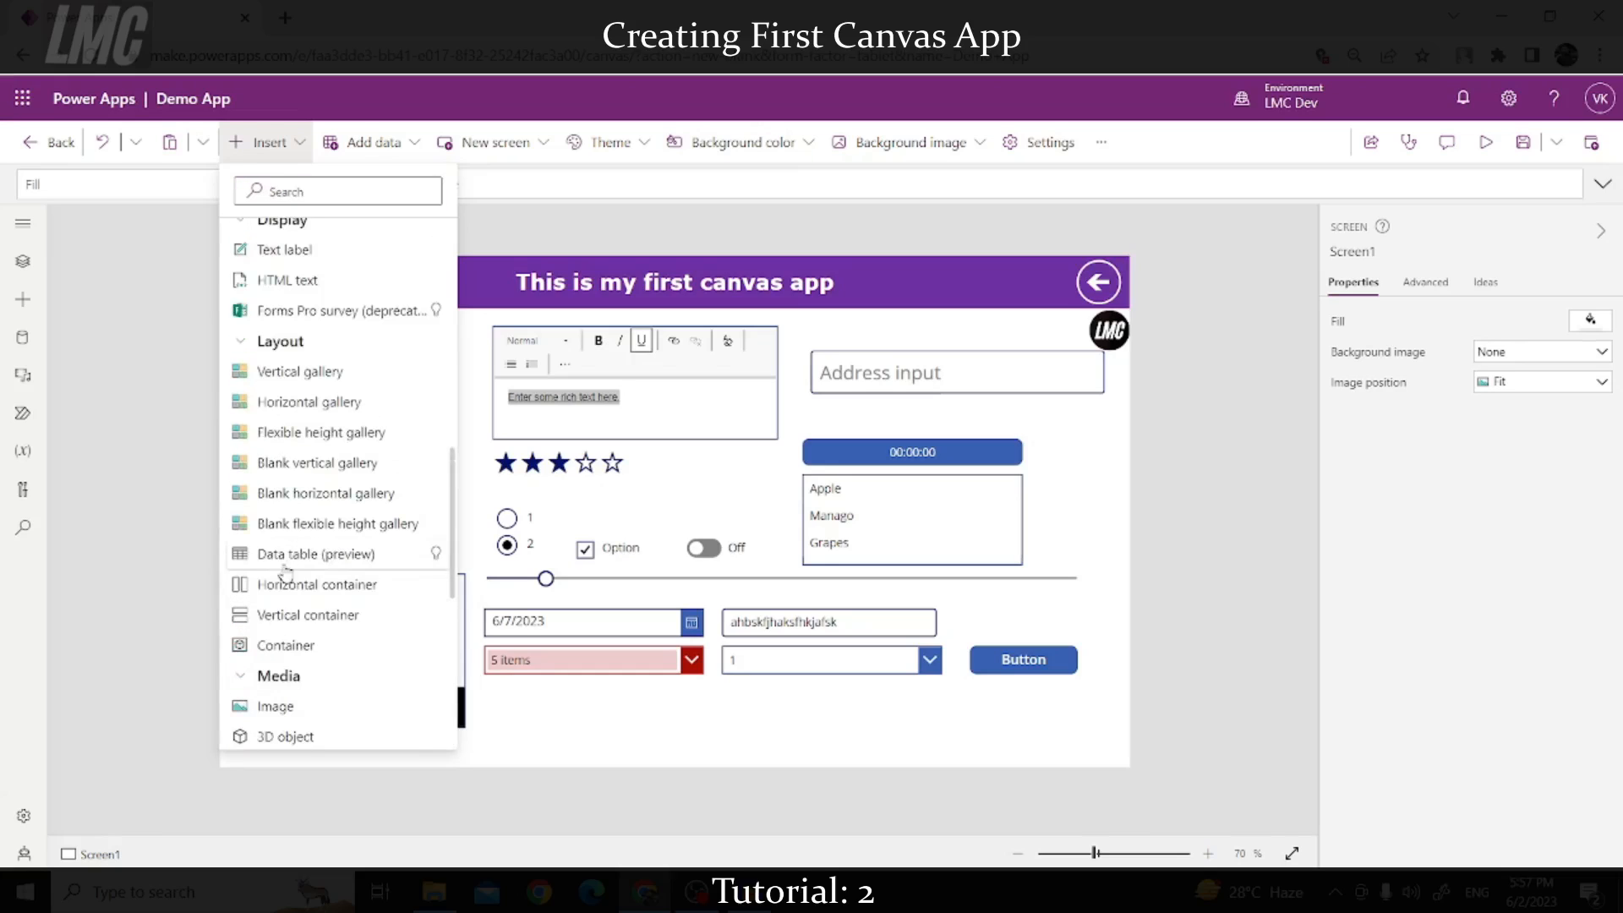
left_click(247, 677)
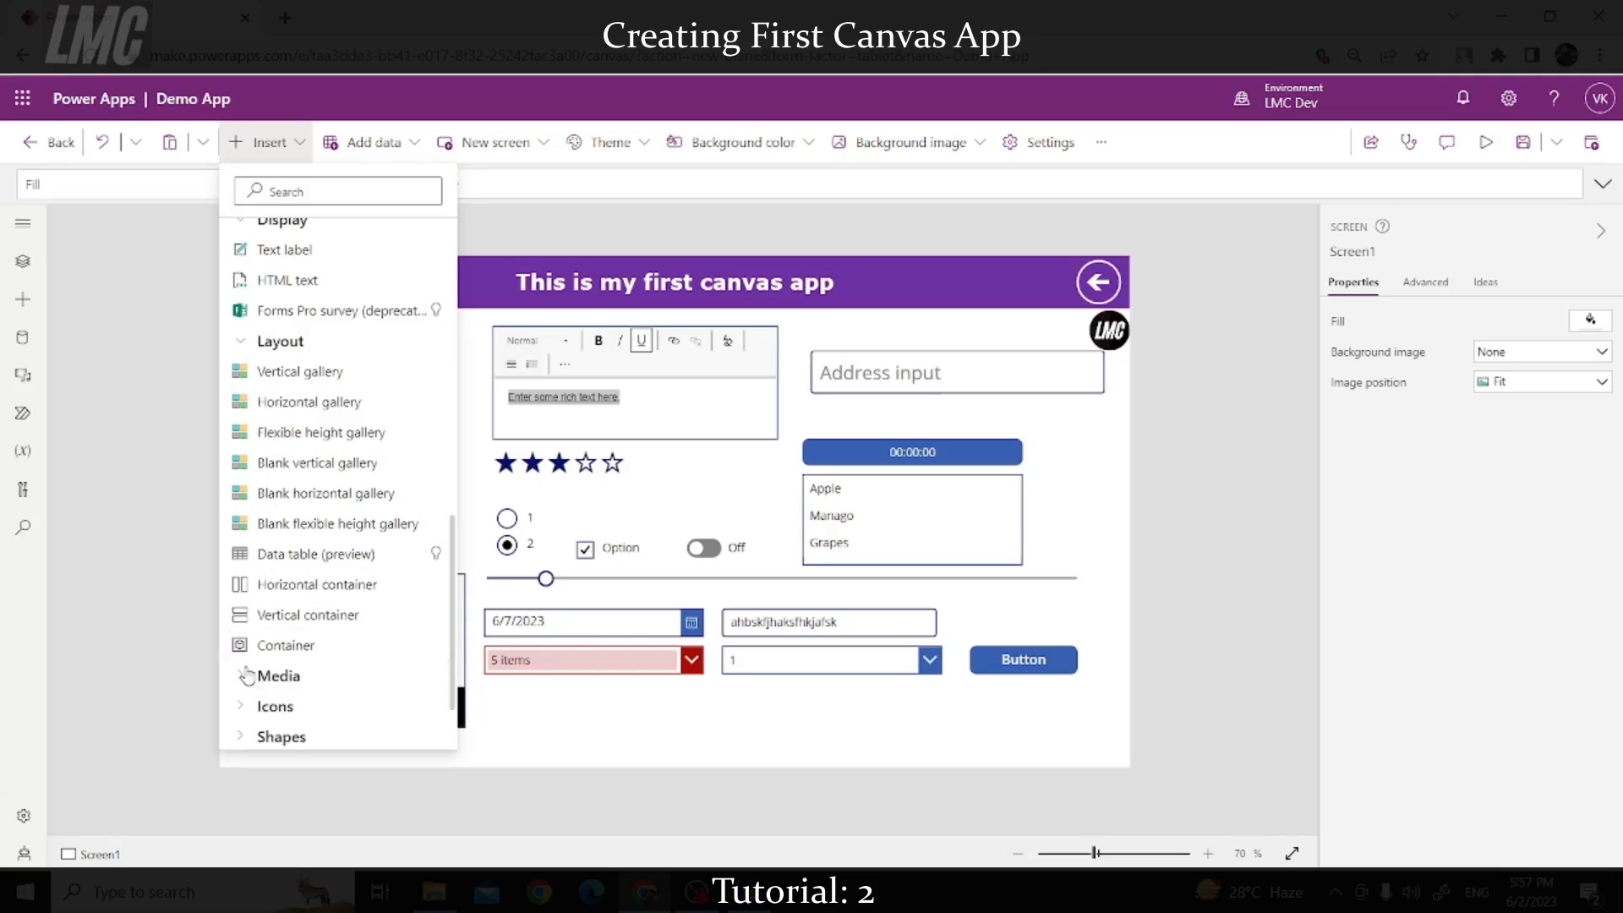
left_click(240, 346)
scroll(305, 541, "up", 8)
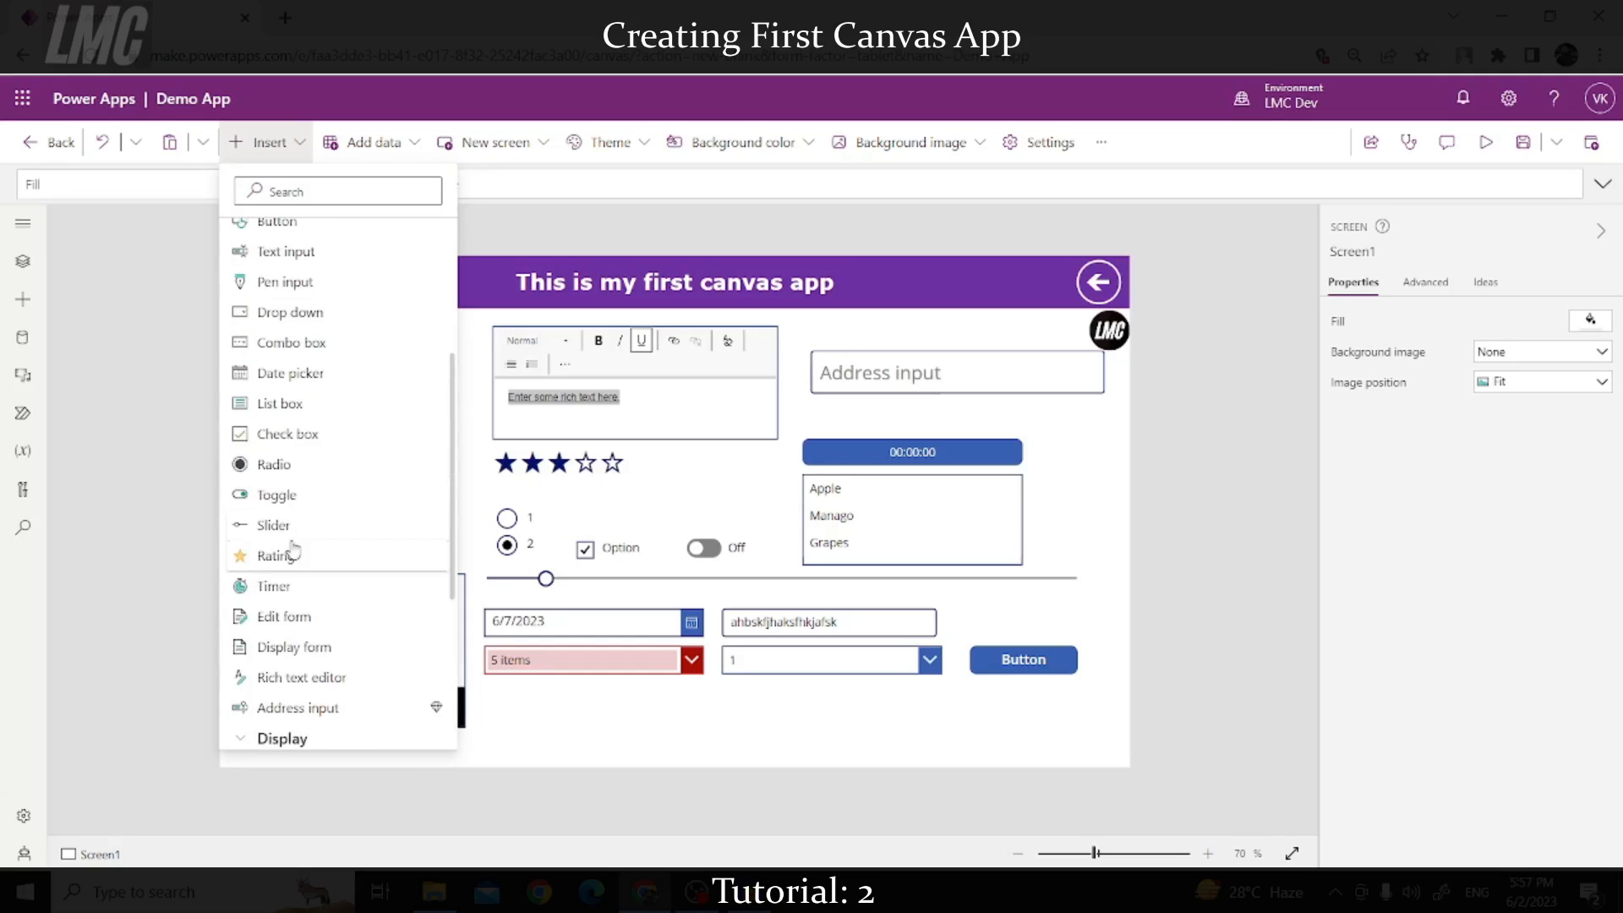
scroll(246, 420, "down", 3)
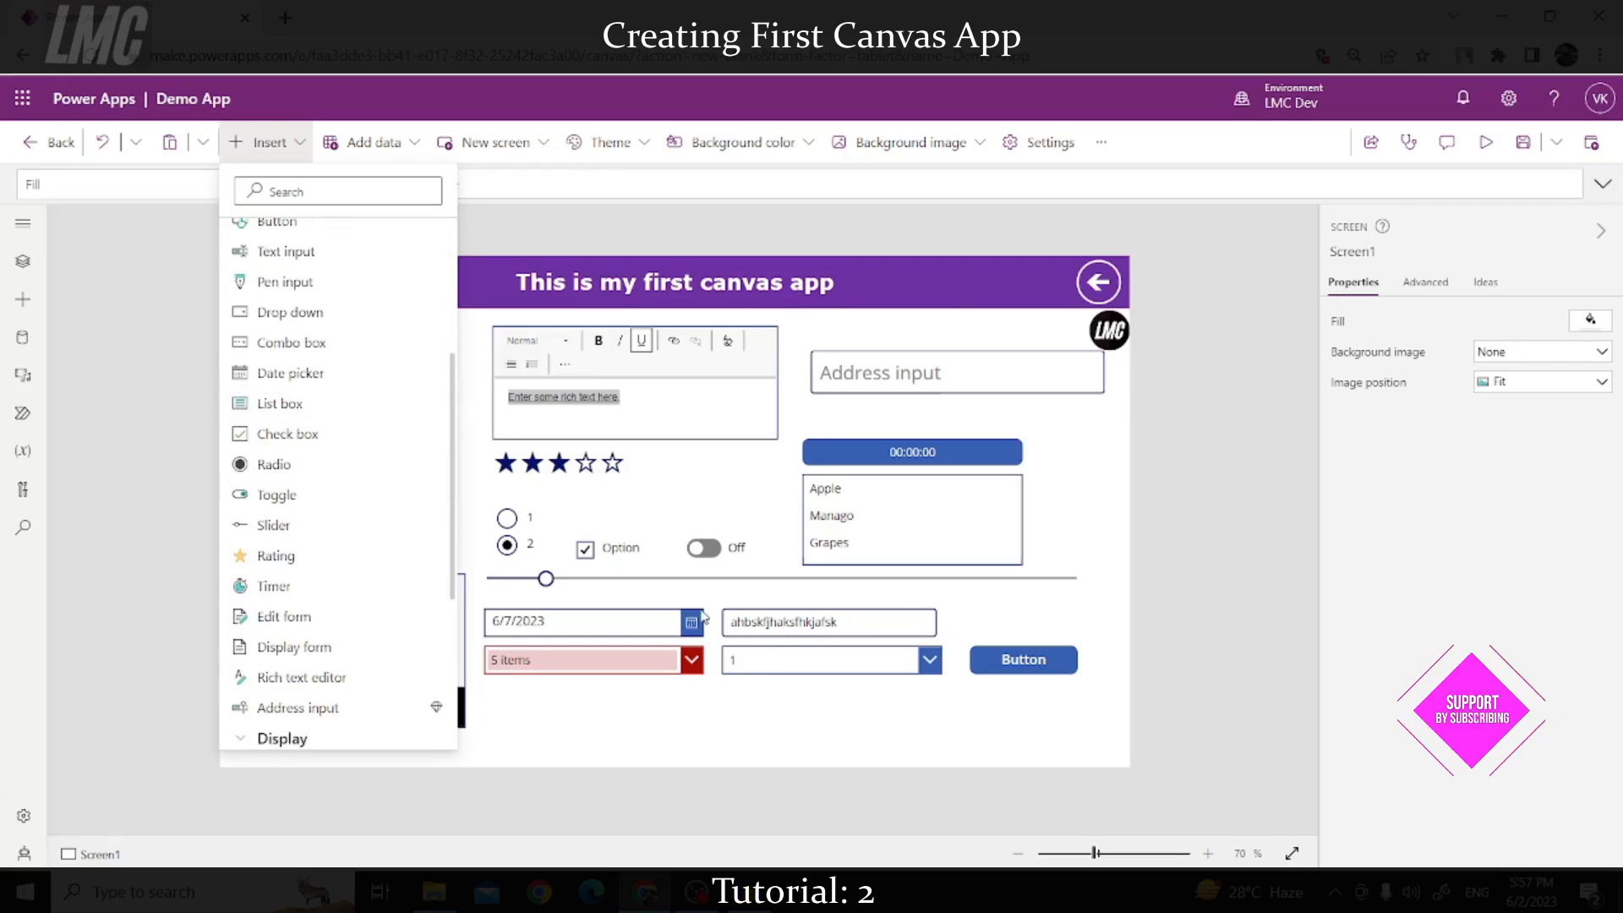
left_click(1173, 546)
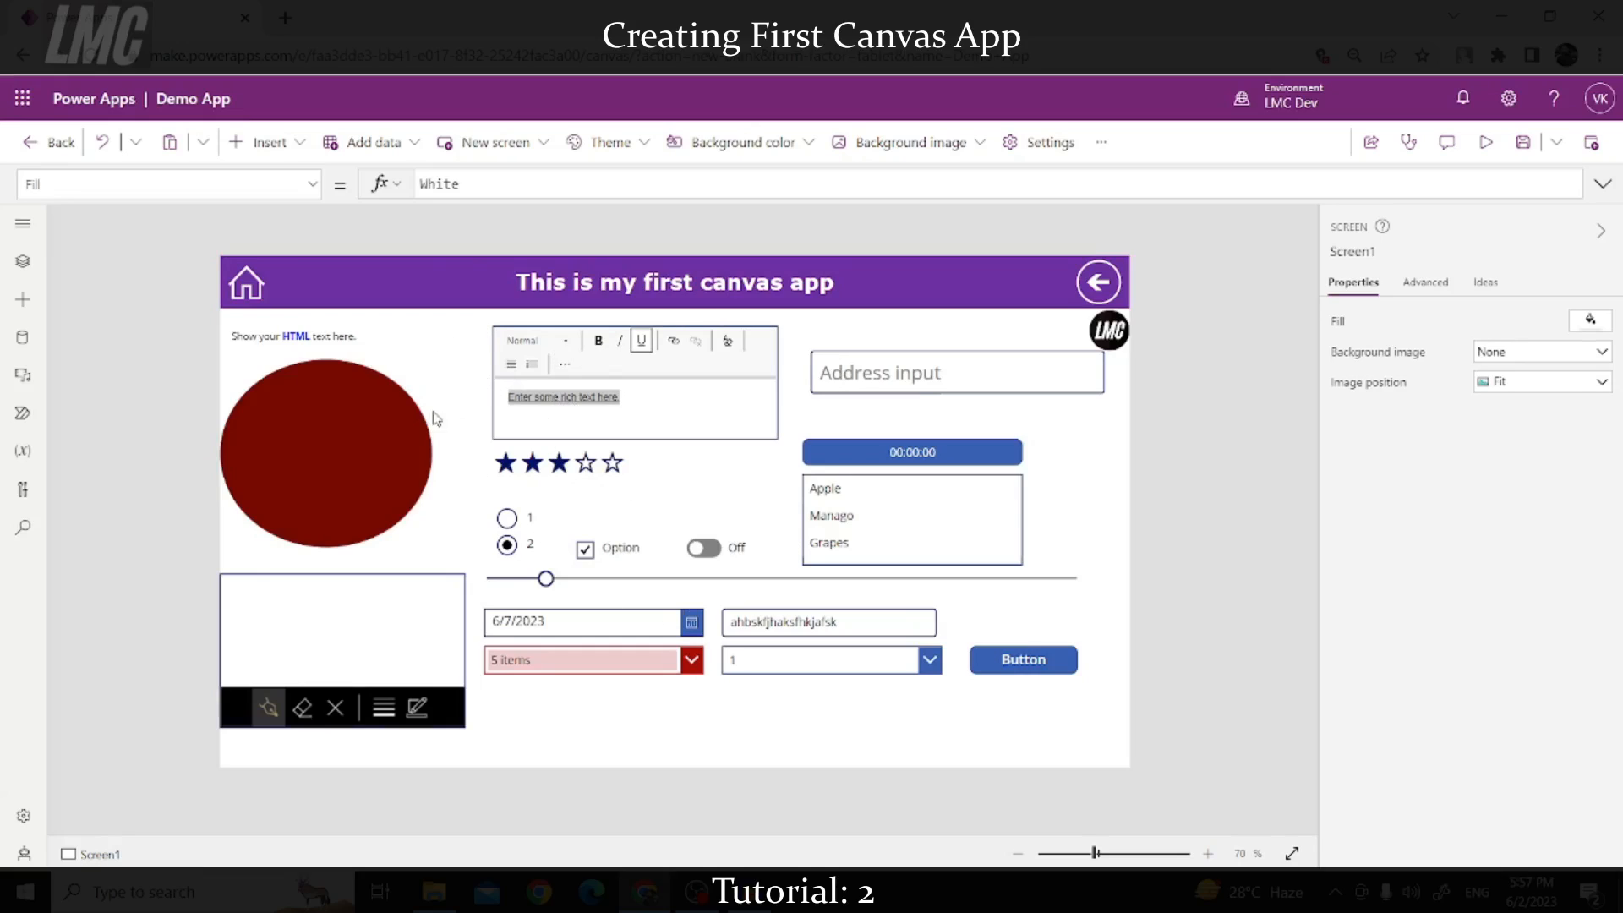
Step: Move the timer up under the address input and the Apple/Manago/Grapes list box under it
left_click_drag(902, 461, 913, 420)
left_click_drag(922, 496, 932, 453)
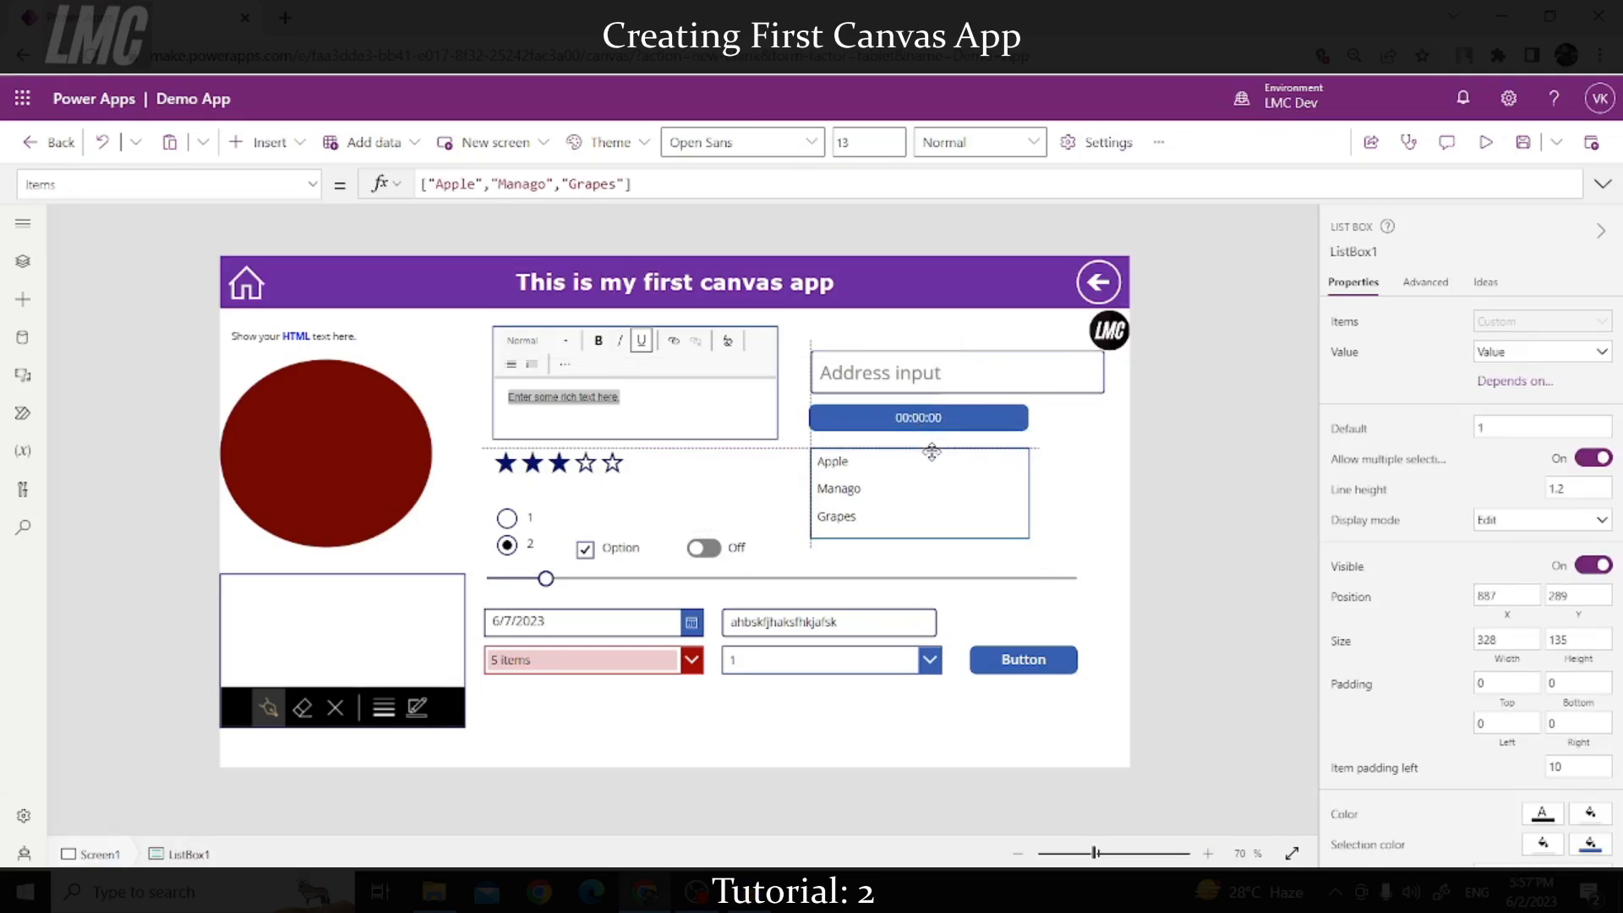
left_click(1086, 508)
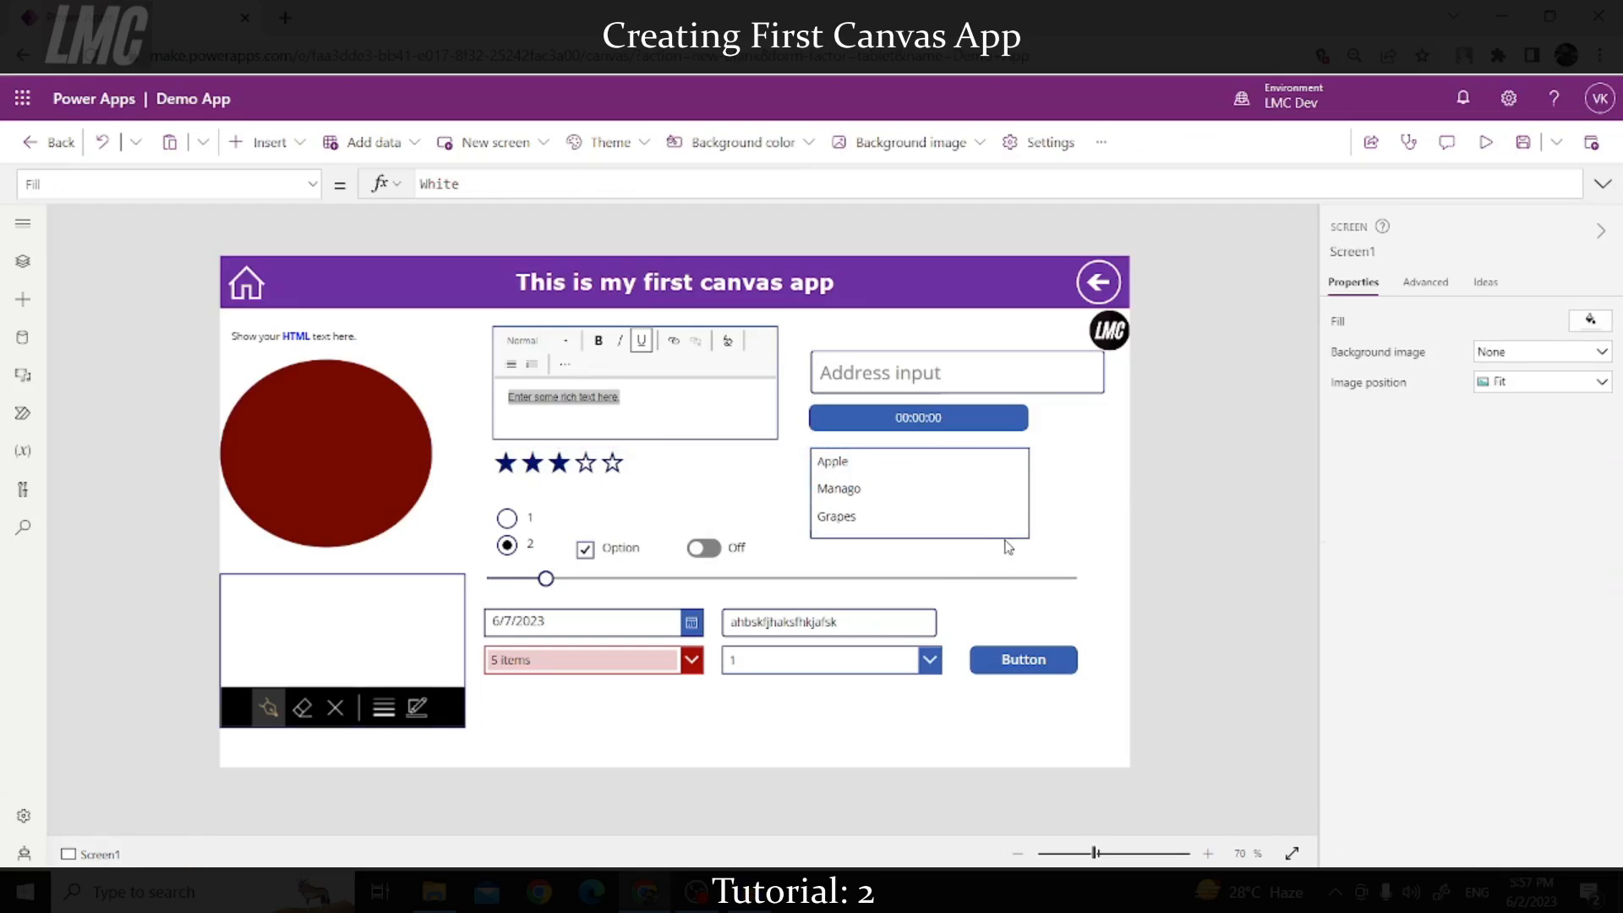